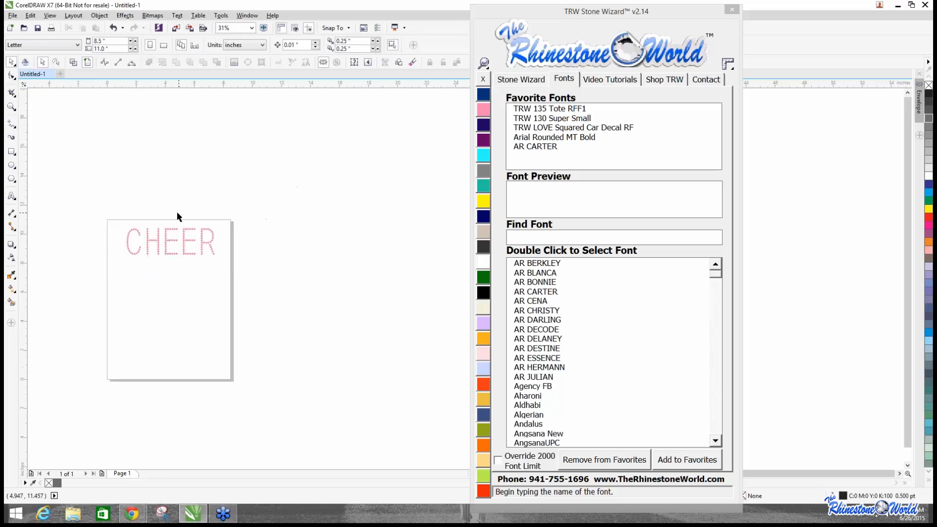
{"action": "scroll", "coordinate": [177, 216], "scroll_direction": "up", "scroll_amount": 2}
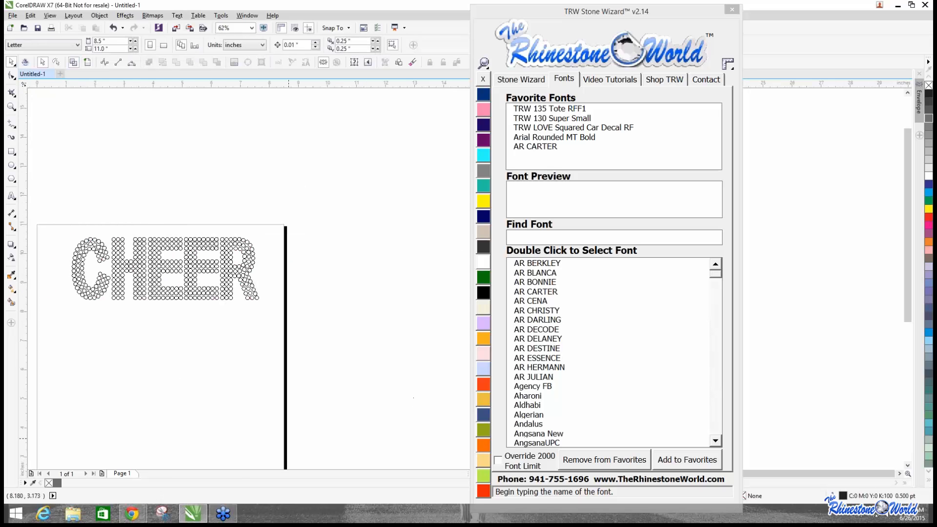
{"action": "scroll", "coordinate": [131, 321], "scroll_direction": "down", "scroll_amount": 2}
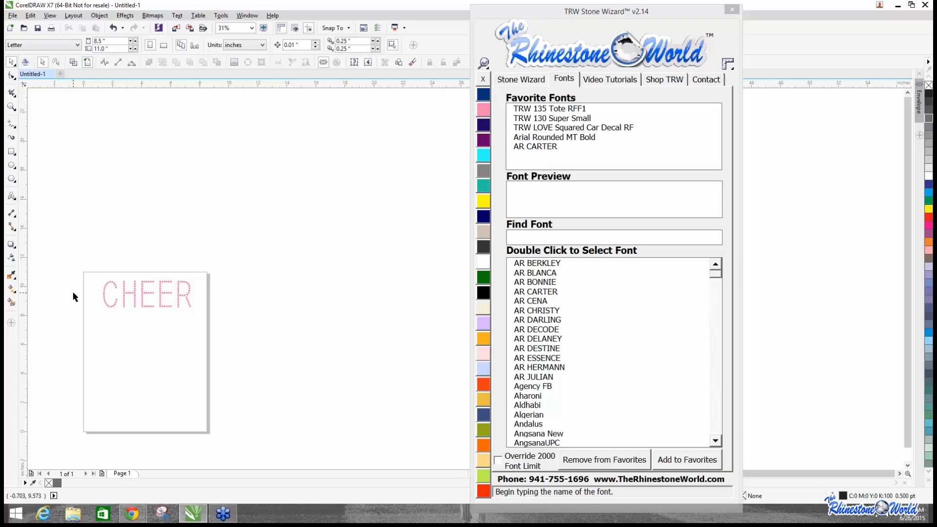
Show the Stone Wizard tools and undo the deletion of the CHEER rhinestone design.
{"action": "left_click_drag", "start_coordinate": [67, 260], "coordinate": [234, 366]}
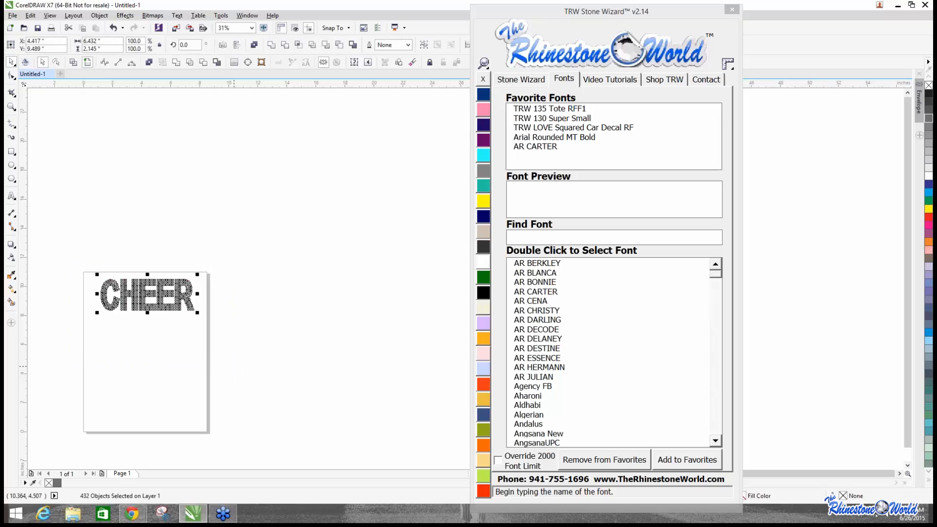
{"action": "key", "text": "Delete"}
{"action": "left_click", "coordinate": [518, 78]}
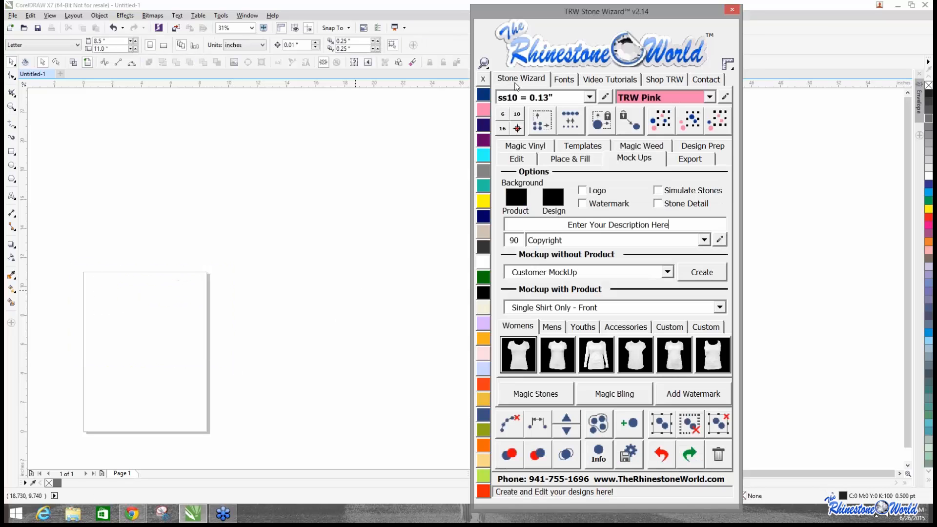
{"action": "left_click", "coordinate": [135, 312]}
{"action": "key", "text": "ctrl+z"}
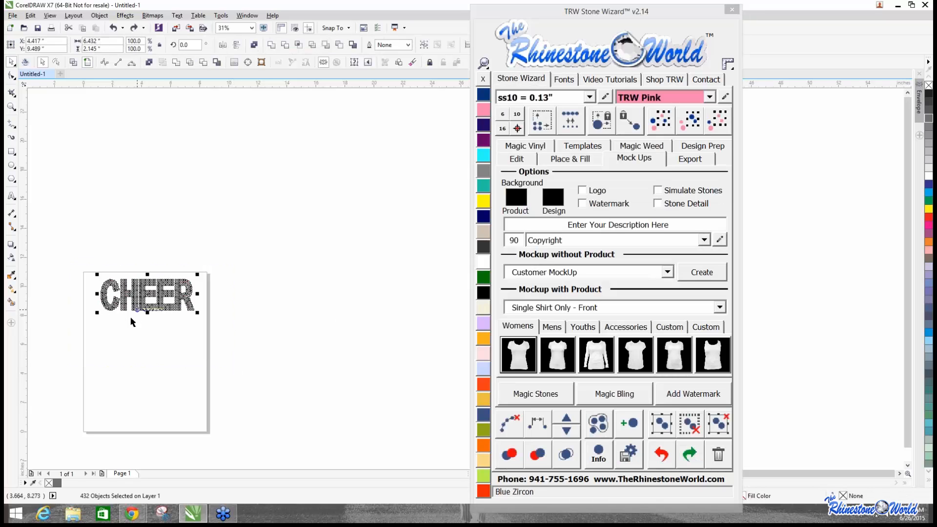
{"action": "left_click", "coordinate": [128, 351]}
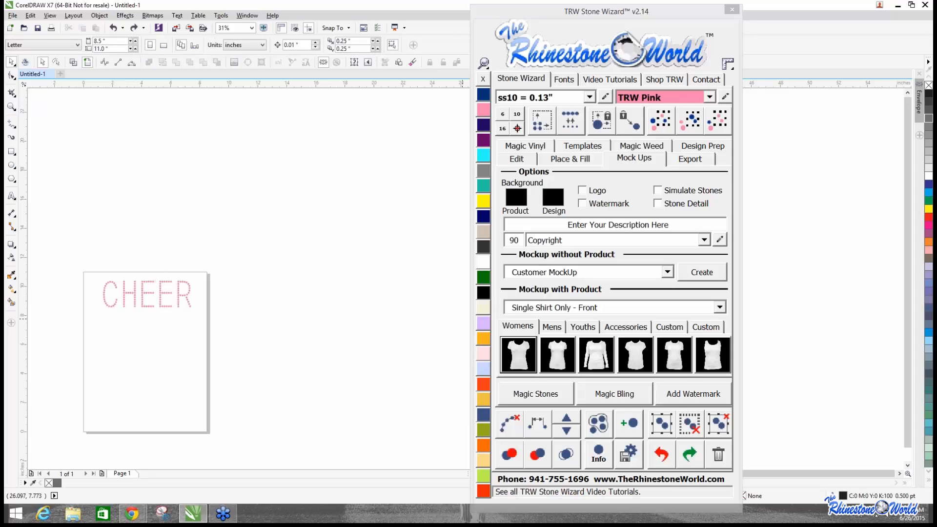
Look through both sets of Custom product slots available for mockups.
{"action": "left_click_drag", "start_coordinate": [626, 21], "coordinate": [599, 18]}
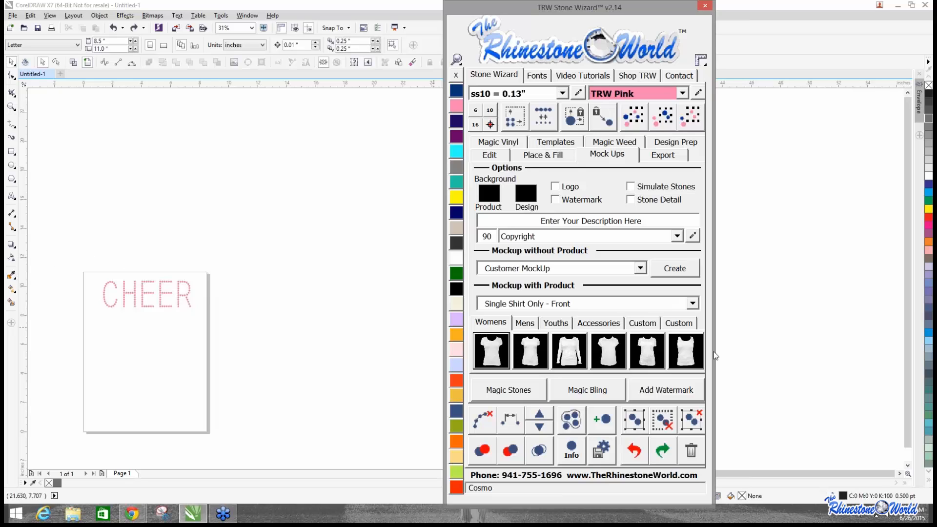
{"action": "left_click", "coordinate": [635, 323]}
{"action": "left_click", "coordinate": [676, 323]}
{"action": "left_click", "coordinate": [643, 323]}
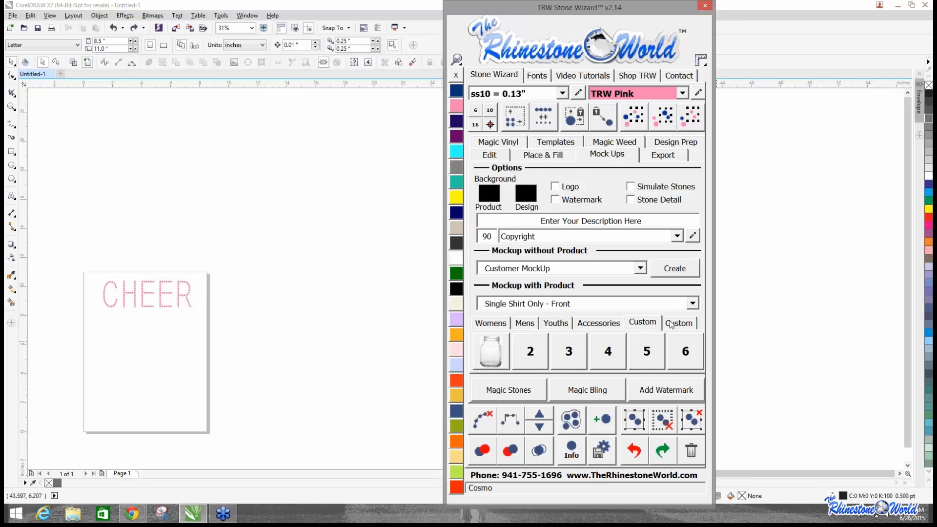
{"action": "left_click", "coordinate": [674, 323]}
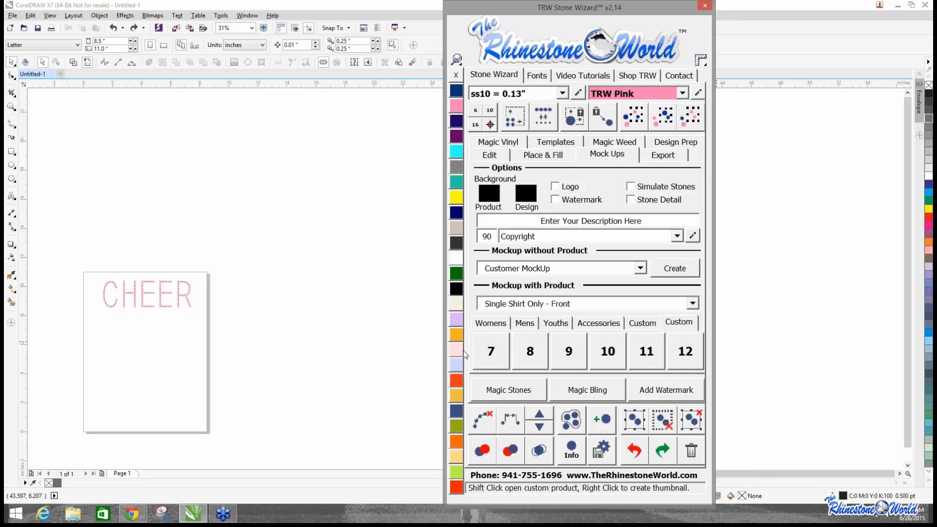
{"action": "left_click", "coordinate": [643, 322]}
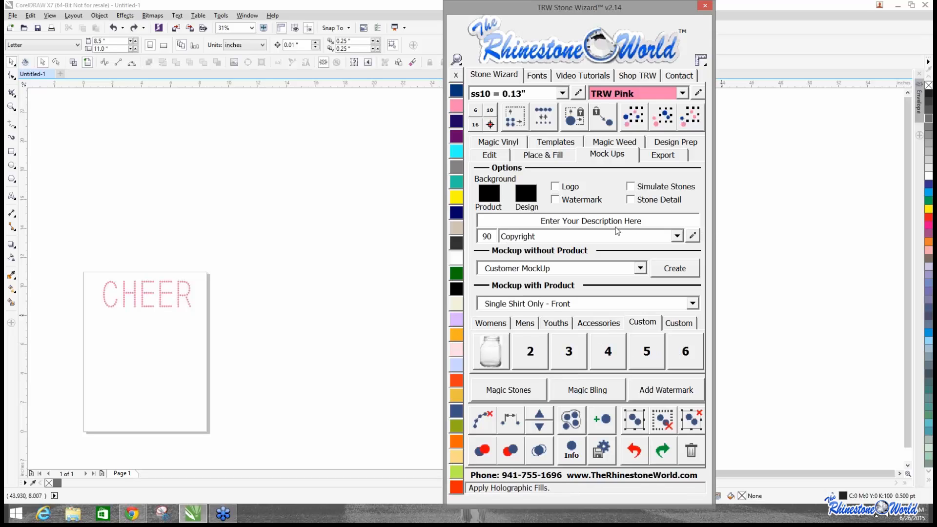
Begin a new watermark and logo entry with description TRW and watermark text therhinestoneworld.com.
{"action": "left_click", "coordinate": [692, 235]}
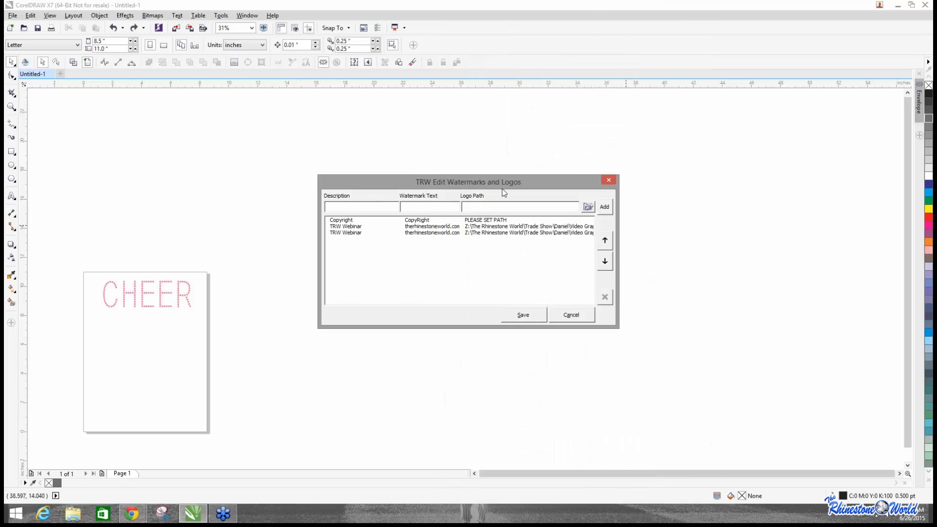
{"action": "left_click_drag", "start_coordinate": [435, 179], "coordinate": [279, 178]}
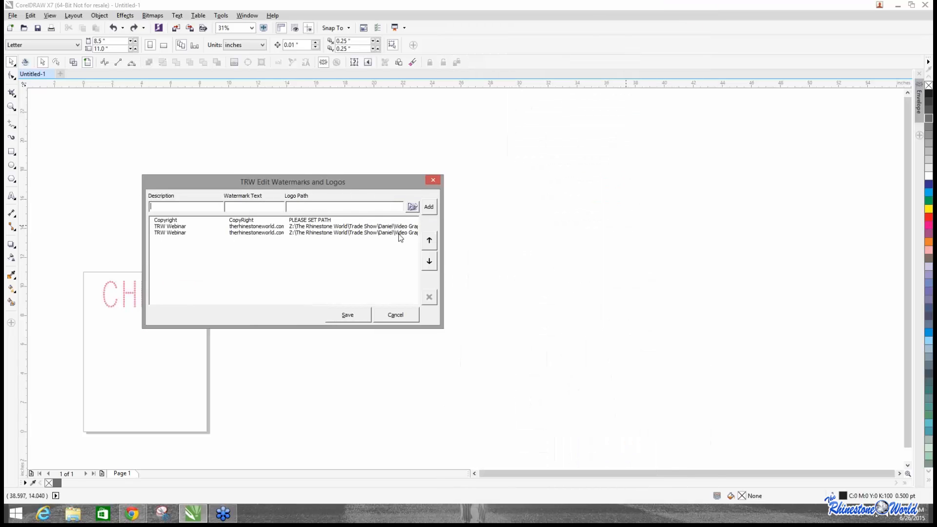
{"action": "left_click", "coordinate": [183, 212]}
{"action": "type", "text": "TRW"}
{"action": "left_click", "coordinate": [260, 208]}
{"action": "type", "text": "therhinestoneworld.com"}
Set the new entry's logo path to the TRW-Logo image in the Video Graphics folder on the Company Files drive.
{"action": "left_click", "coordinate": [412, 207]}
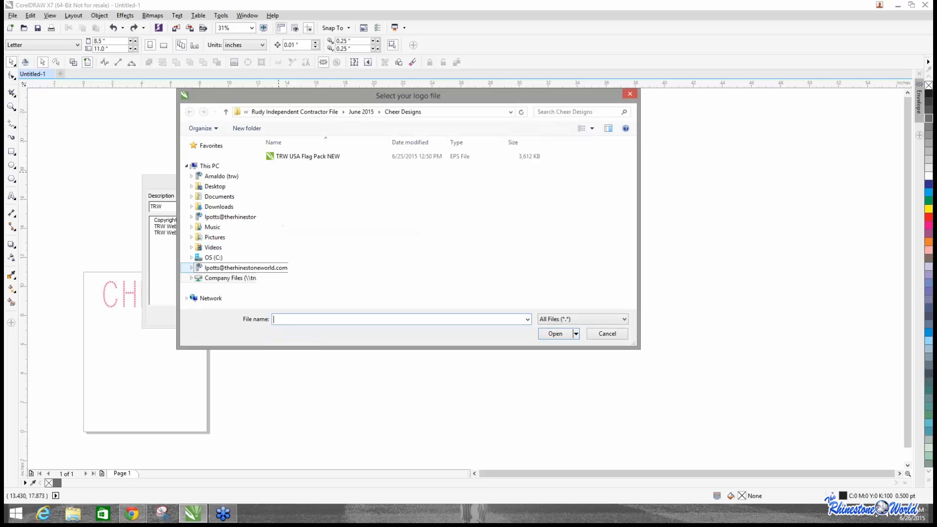
{"action": "left_click", "coordinate": [230, 279]}
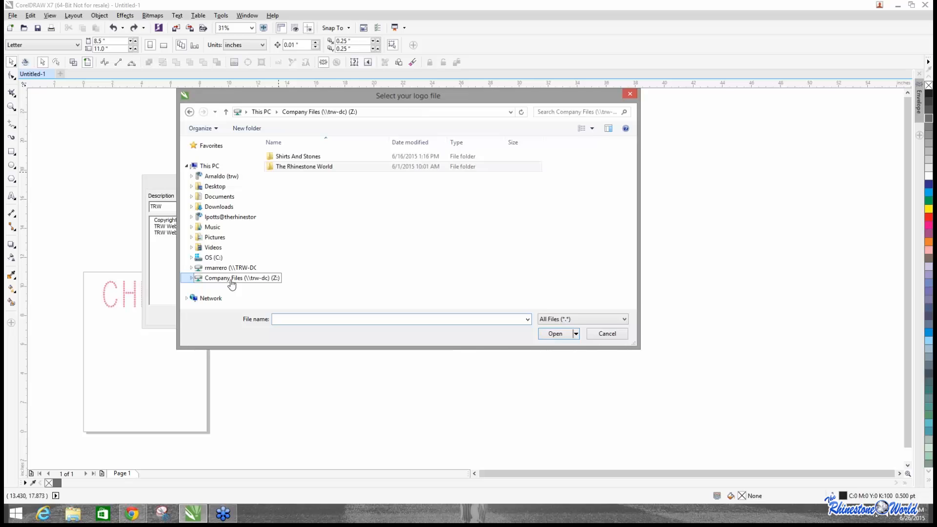
{"action": "double_click", "coordinate": [290, 167]}
{"action": "double_click", "coordinate": [292, 227]}
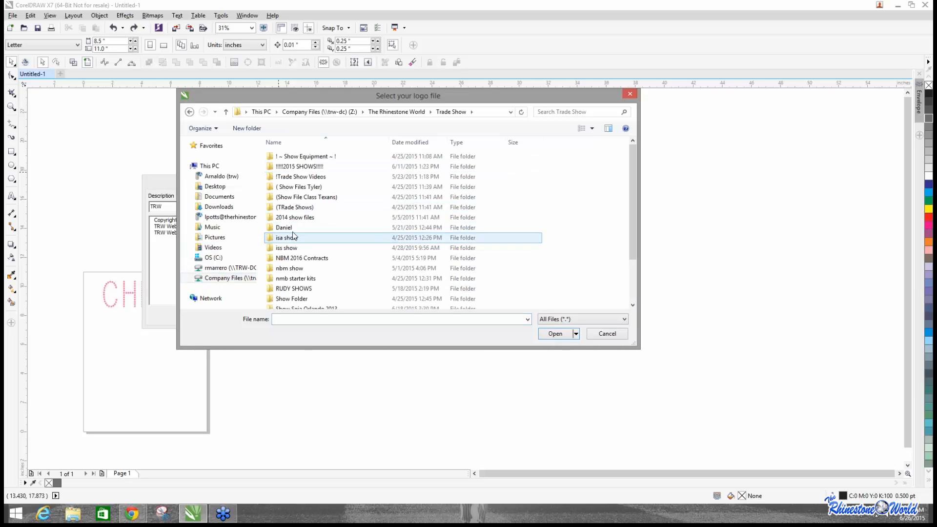
{"action": "double_click", "coordinate": [293, 227]}
{"action": "double_click", "coordinate": [300, 188]}
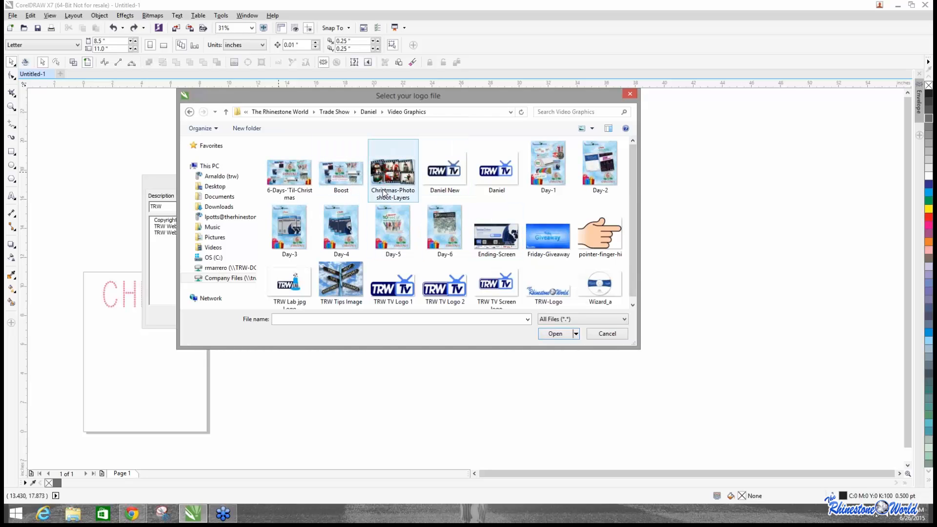
{"action": "double_click", "coordinate": [547, 298]}
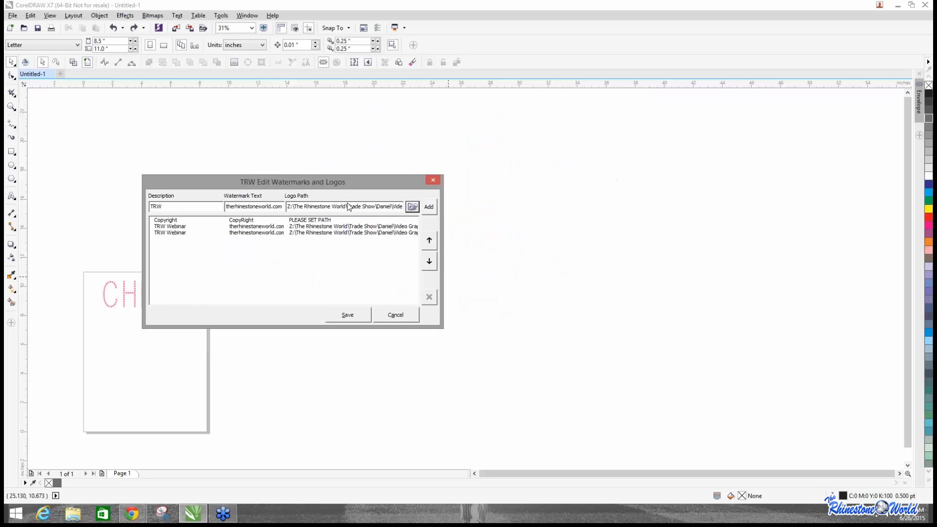
Add the TRW entry to the watermark list and save it moved to the top.
{"action": "left_click", "coordinate": [429, 207]}
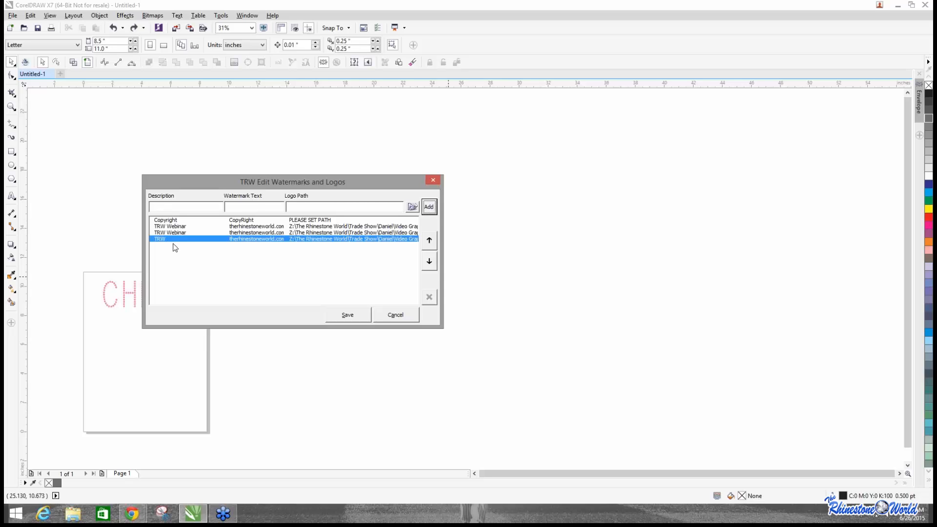
{"action": "left_click", "coordinate": [429, 241]}
{"action": "left_click", "coordinate": [429, 241]}
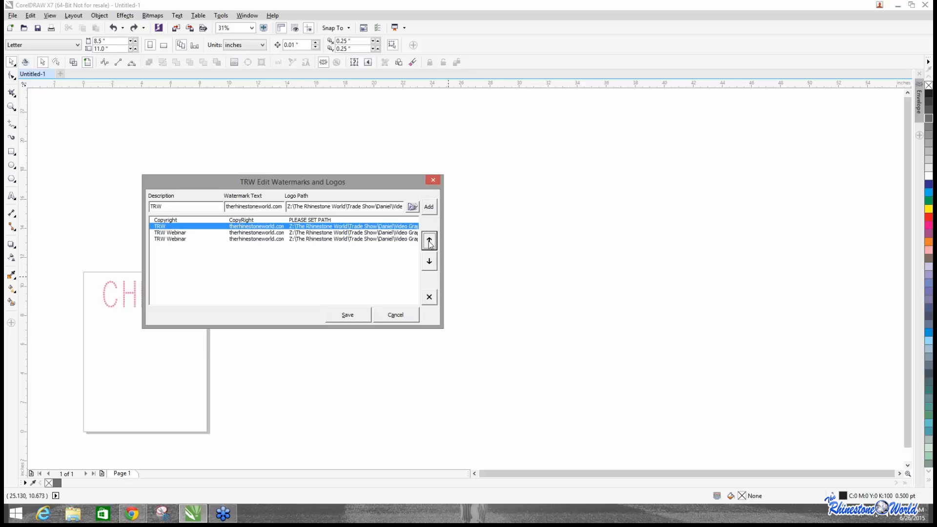
{"action": "left_click", "coordinate": [429, 242]}
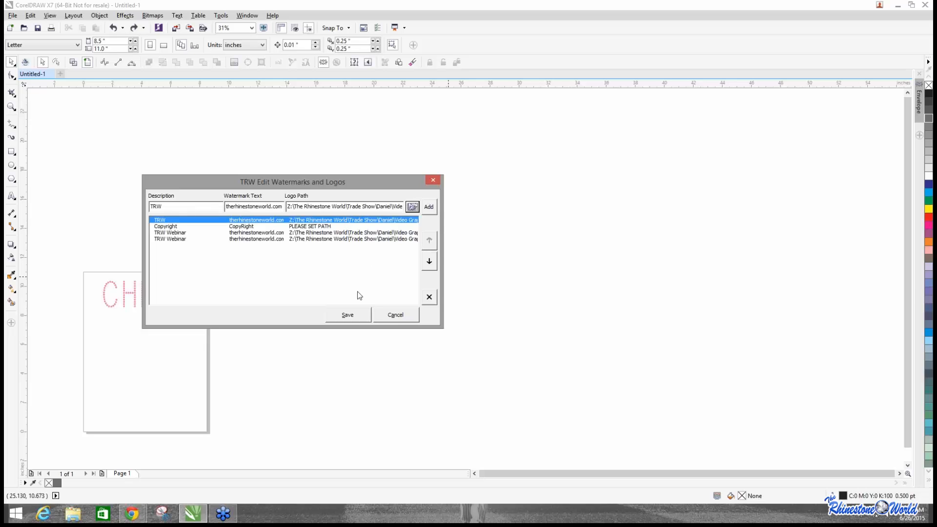
{"action": "left_click", "coordinate": [359, 317]}
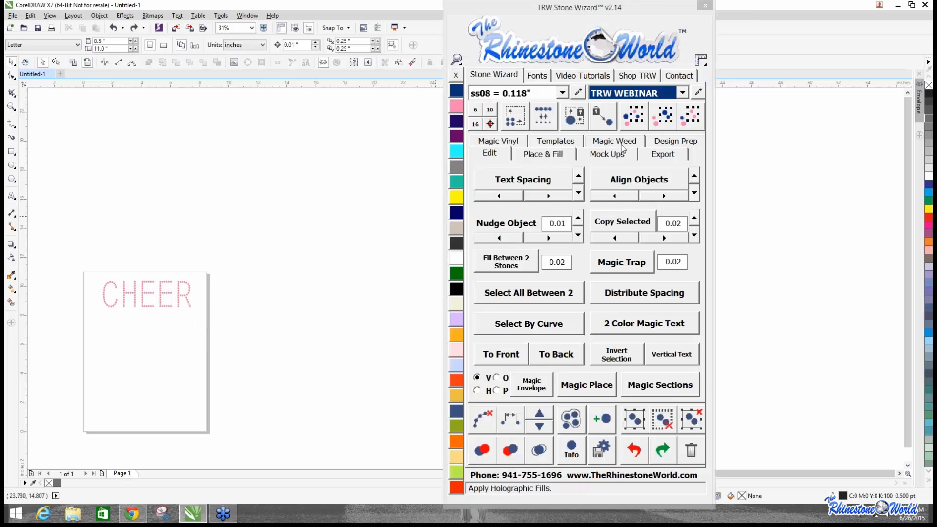
Set the description in the Mock Ups options to TRW Cheer.
{"action": "left_click", "coordinate": [621, 153]}
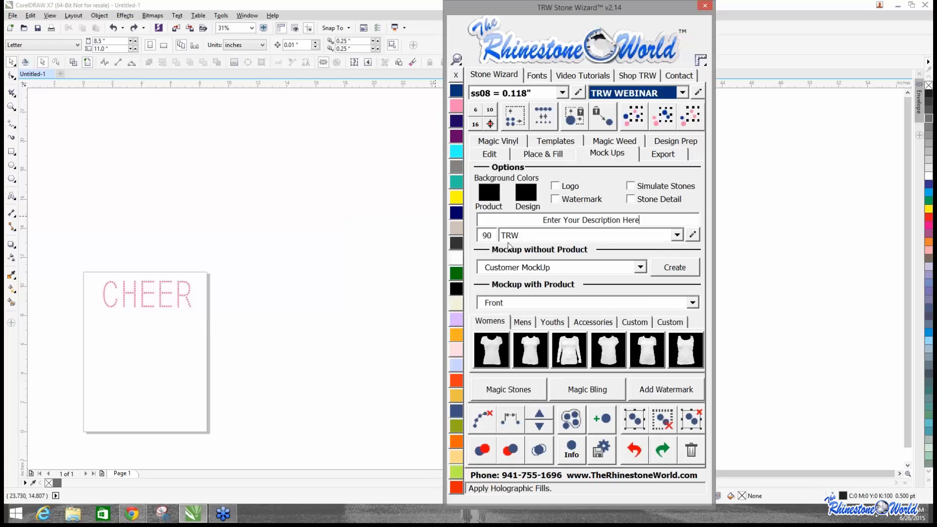
{"action": "double_click", "coordinate": [486, 235]}
{"action": "left_click_drag", "start_coordinate": [641, 220], "coordinate": [493, 222]}
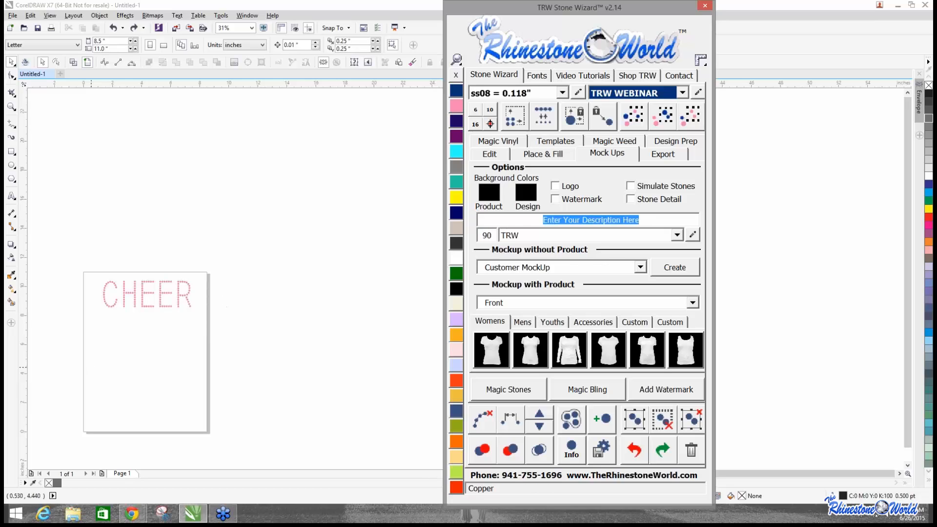
{"action": "left_click", "coordinate": [72, 300]}
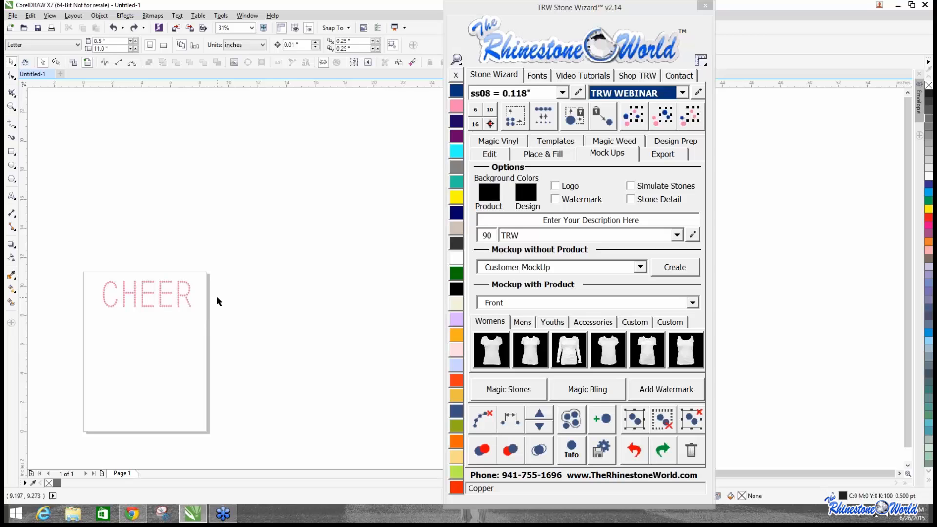
{"action": "left_click", "coordinate": [652, 223]}
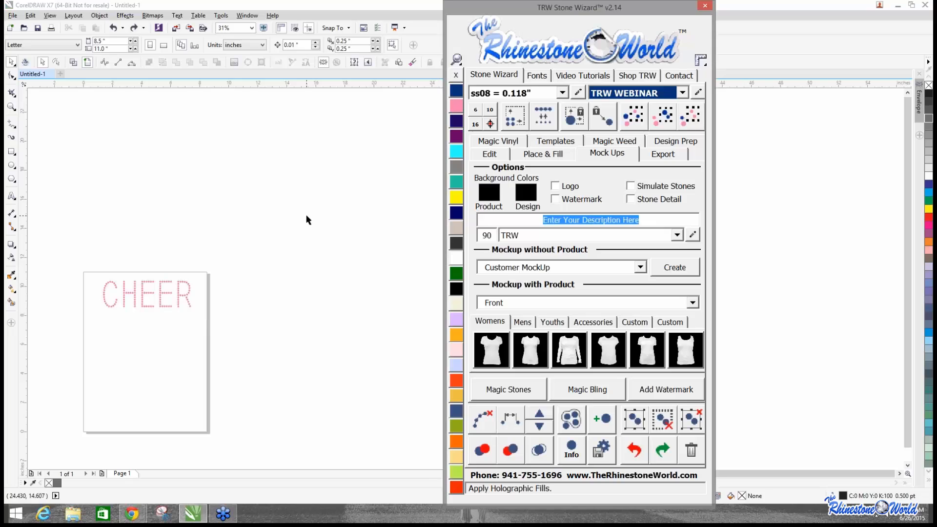
{"action": "type", "text": "TRW Cheer"}
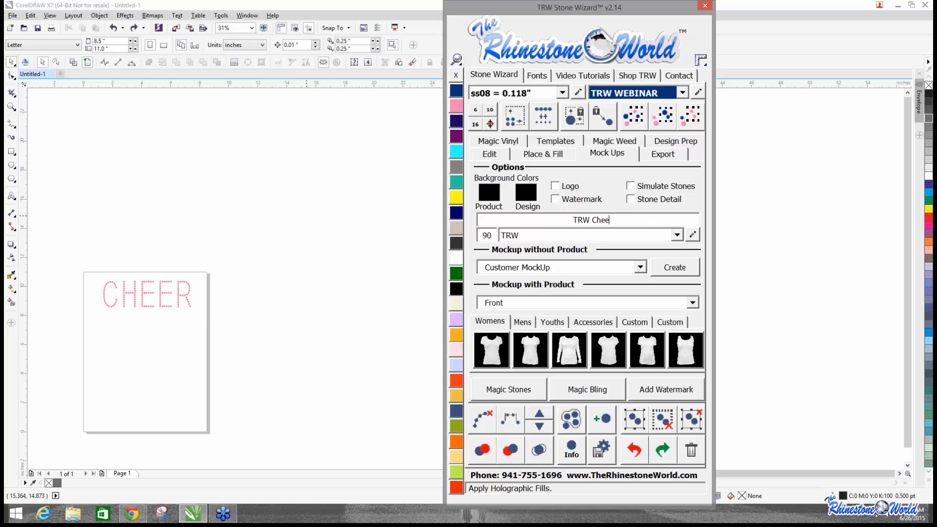
Enable Logo, Watermark, Simulate Stones and Stone Detail for the mockup, and set the number beside the TRW watermark to 95.
{"action": "left_click", "coordinate": [577, 190]}
{"action": "left_click", "coordinate": [580, 199]}
{"action": "left_click", "coordinate": [655, 188]}
{"action": "left_click", "coordinate": [660, 203]}
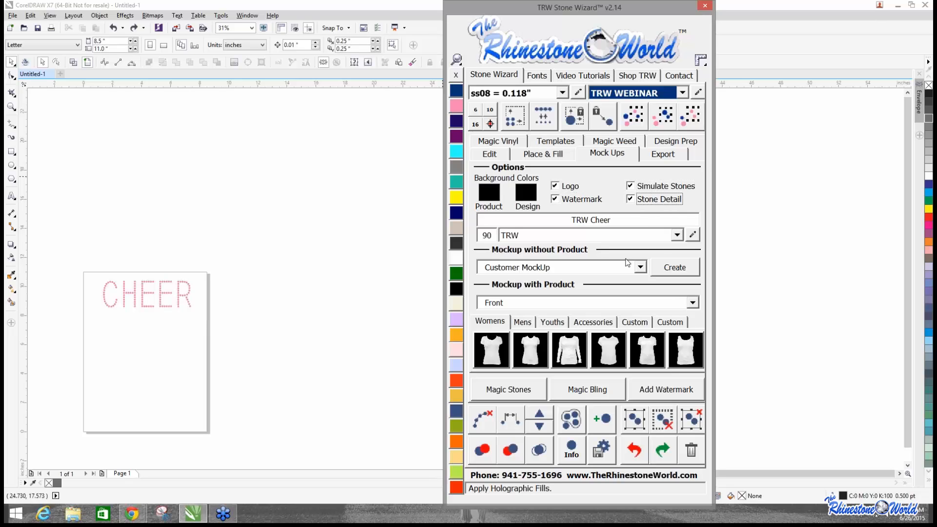
{"action": "left_click", "coordinate": [495, 235]}
{"action": "key", "text": "BackSpace"}
{"action": "type", "text": "5"}
Create a Front product mockup of the whole CHEER rhinestone design using the first women's shirt.
{"action": "left_click", "coordinate": [692, 302]}
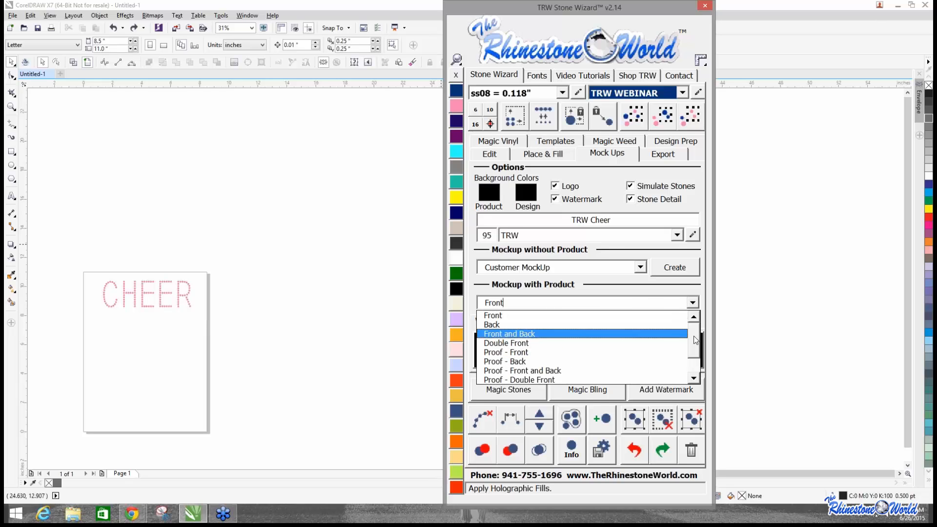
{"action": "mouse_move", "coordinate": [693, 336]}
{"action": "left_mouse_down"}
{"action": "mouse_move", "coordinate": [695, 358]}
{"action": "mouse_move", "coordinate": [695, 337]}
{"action": "left_mouse_up"}
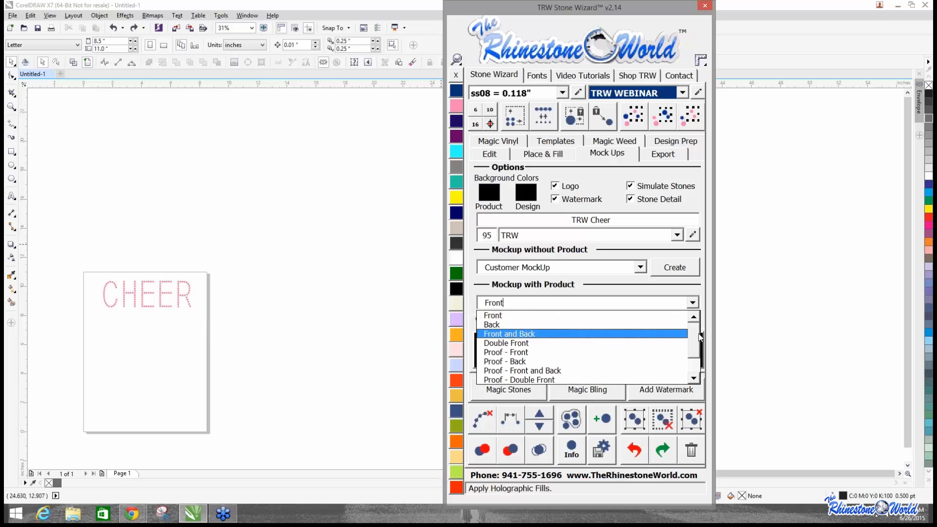
{"action": "left_click", "coordinate": [509, 316]}
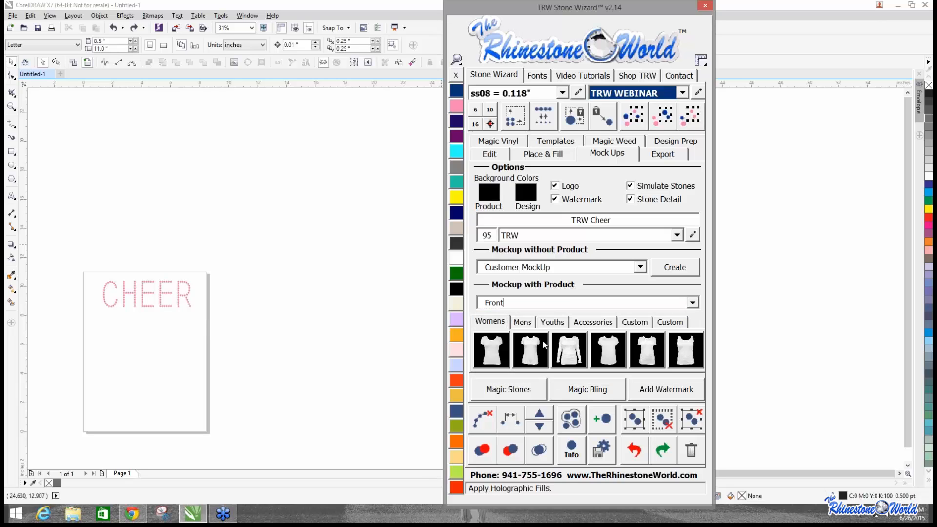
{"action": "left_click", "coordinate": [491, 350]}
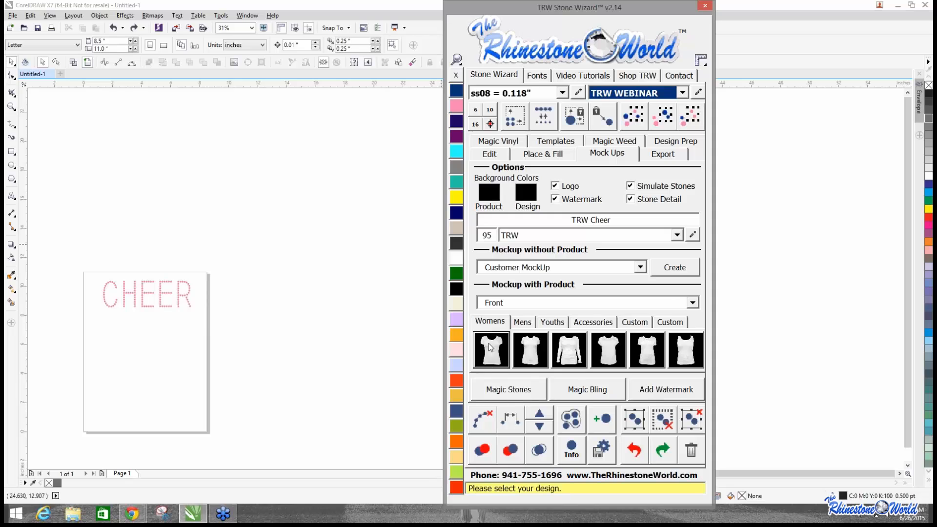
{"action": "left_click", "coordinate": [124, 300]}
{"action": "left_click_drag", "start_coordinate": [124, 300], "coordinate": [238, 344]}
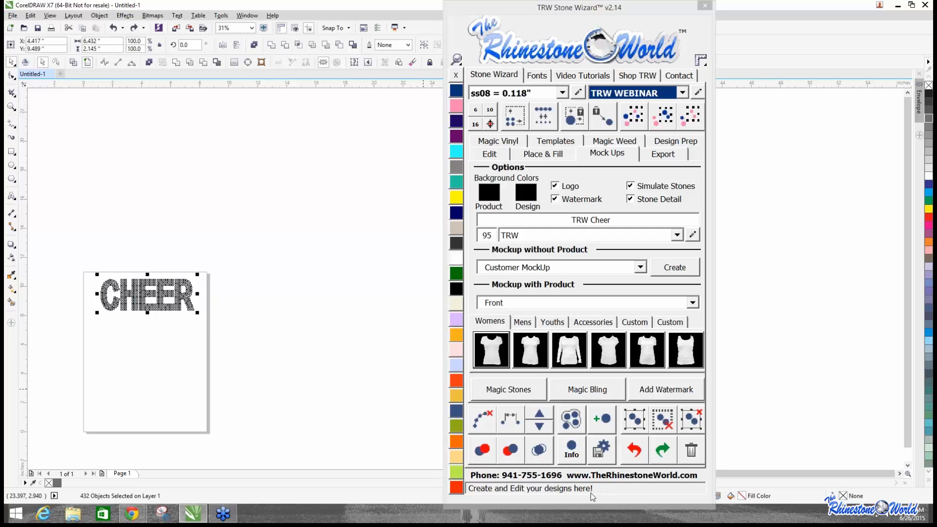
{"action": "left_click", "coordinate": [496, 357]}
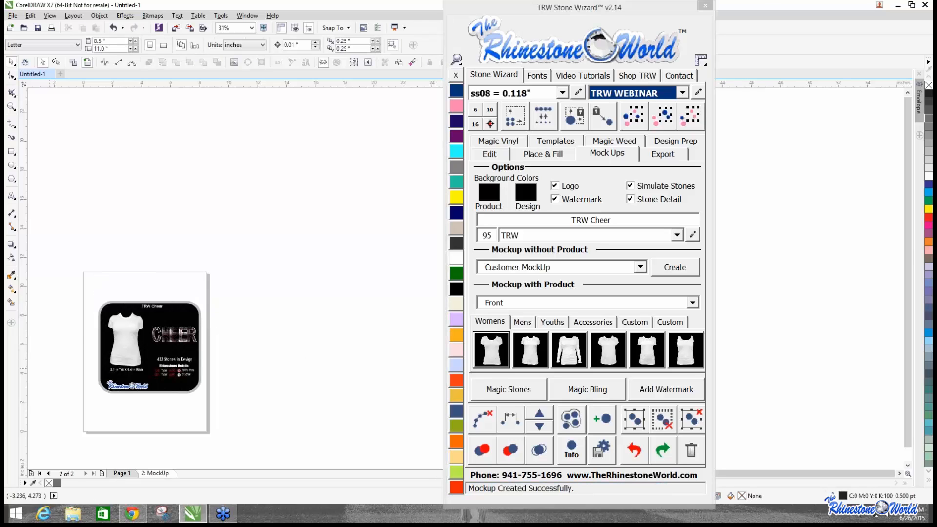
{"action": "scroll", "coordinate": [118, 356], "scroll_direction": "up", "scroll_amount": 1}
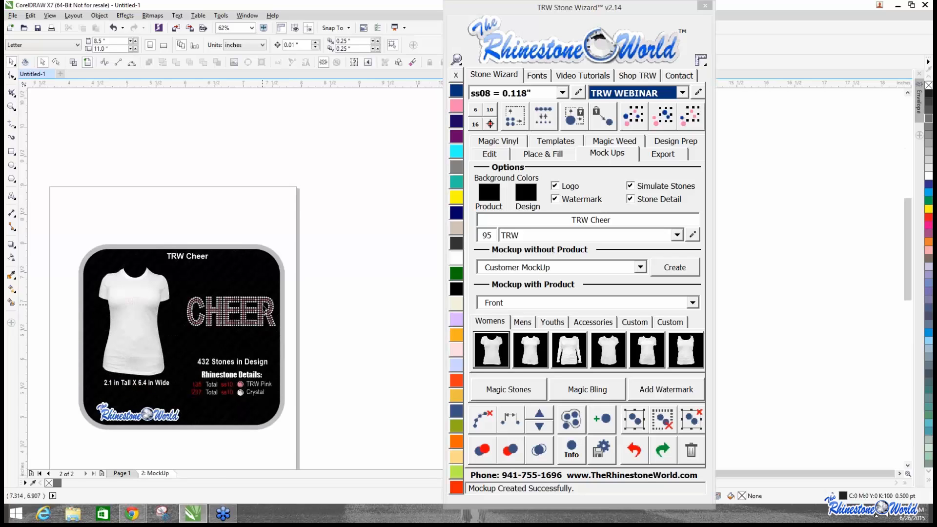
{"action": "scroll", "coordinate": [264, 309], "scroll_direction": "up", "scroll_amount": 1}
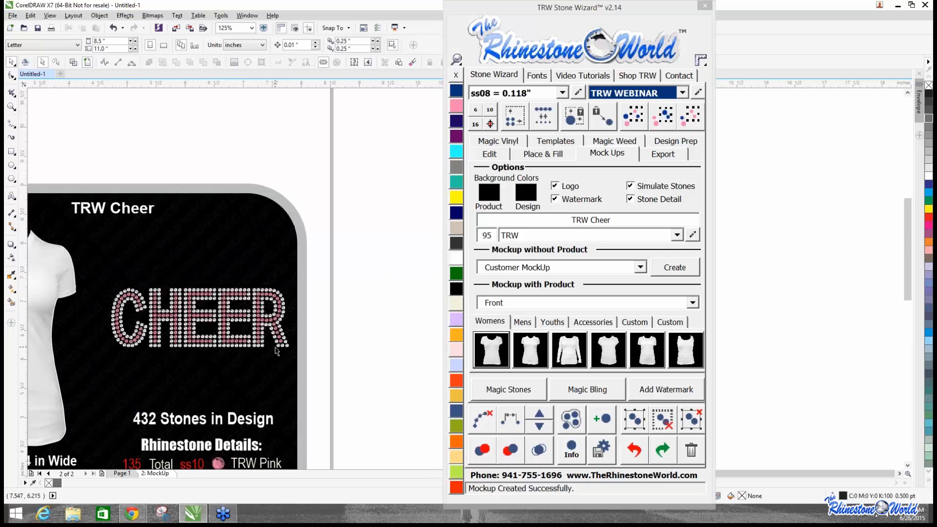
Examine the mockup's simulated stones, design dimensions, stone counts and rhinestone colour details up close.
{"action": "scroll", "coordinate": [276, 351], "scroll_direction": "down", "scroll_amount": 1}
{"action": "scroll", "coordinate": [204, 335], "scroll_direction": "up", "scroll_amount": 1}
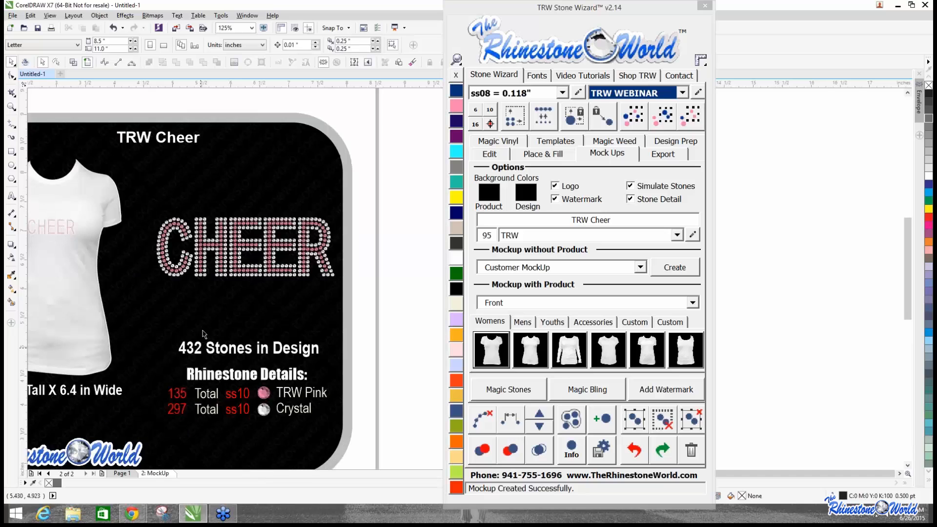
{"action": "scroll", "coordinate": [185, 356], "scroll_direction": "down", "scroll_amount": 1}
{"action": "scroll", "coordinate": [103, 420], "scroll_direction": "up", "scroll_amount": 1}
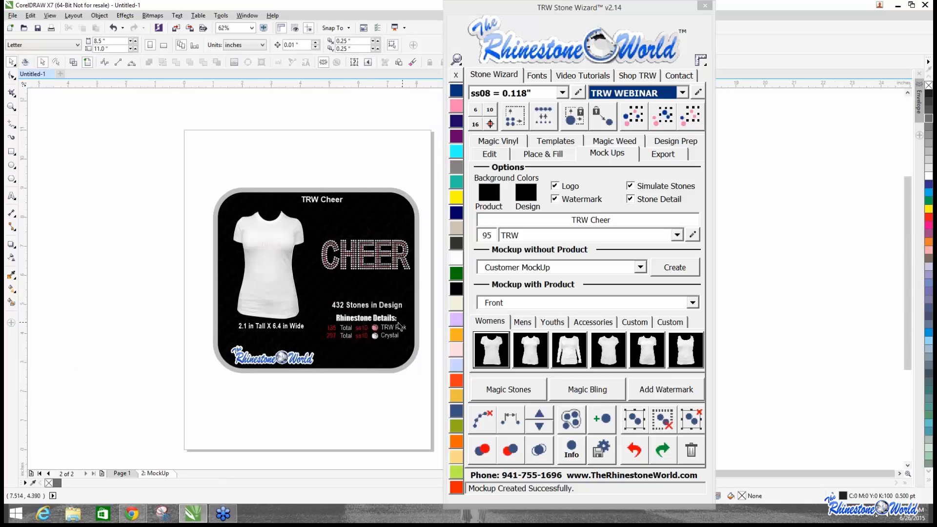
{"action": "scroll", "coordinate": [404, 326], "scroll_direction": "down", "scroll_amount": 2}
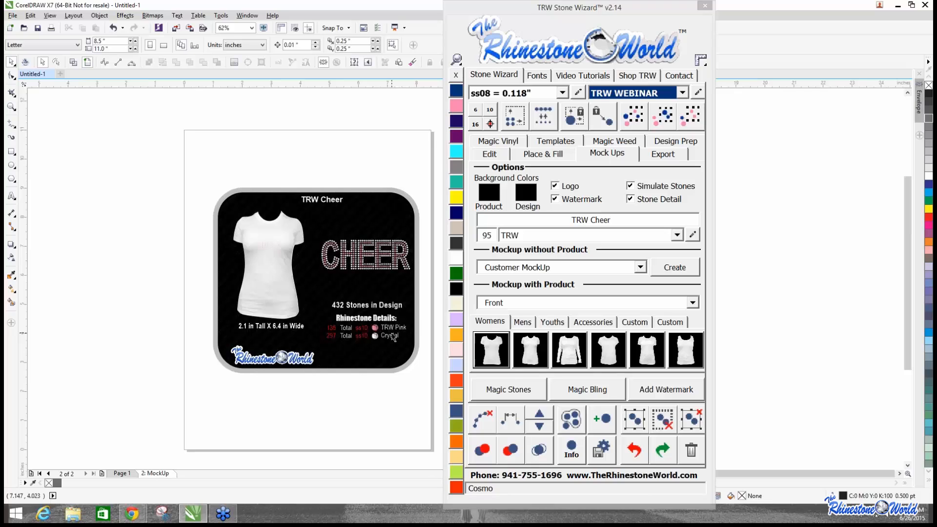
{"action": "scroll", "coordinate": [393, 337], "scroll_direction": "up", "scroll_amount": 2}
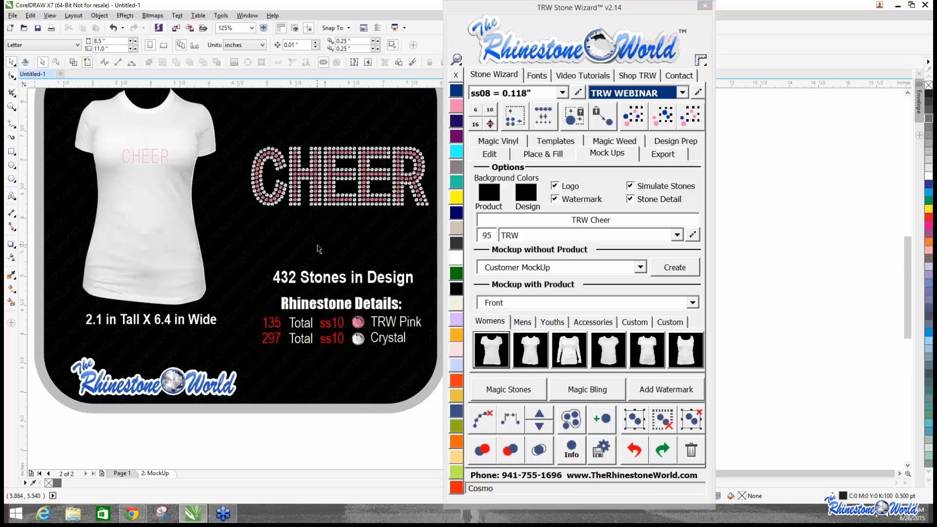
{"action": "scroll", "coordinate": [320, 249], "scroll_direction": "down", "scroll_amount": 2}
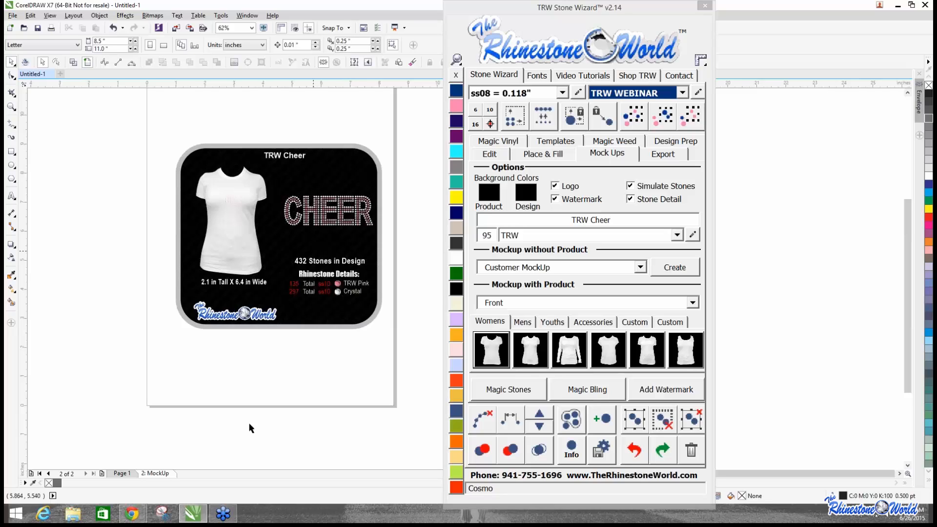
Select the logo on the mockup to check its object size, and clear the selection.
{"action": "right_click", "coordinate": [158, 474]}
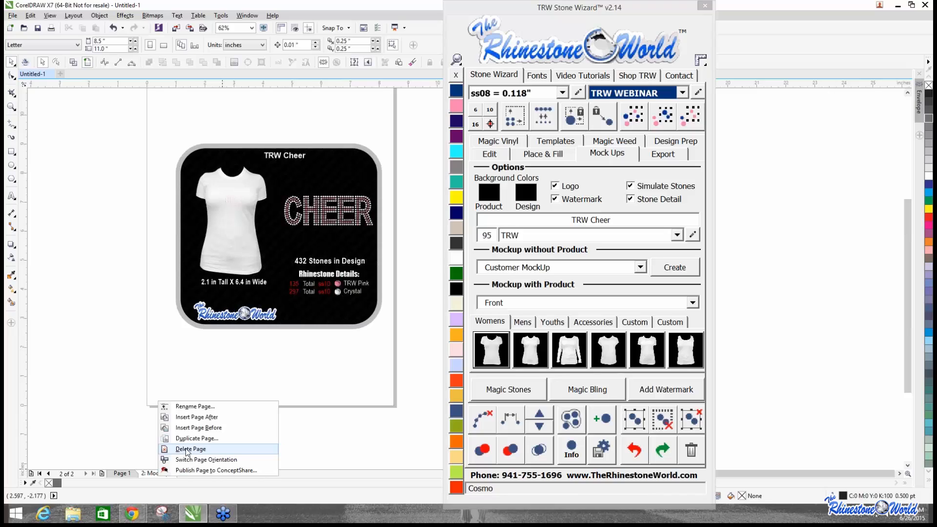
{"action": "left_click", "coordinate": [197, 359]}
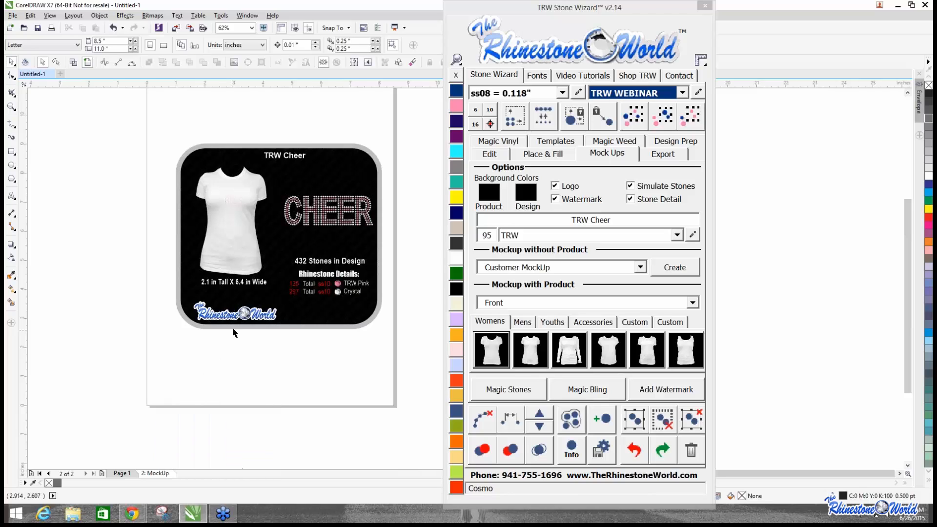
{"action": "left_click", "coordinate": [249, 321]}
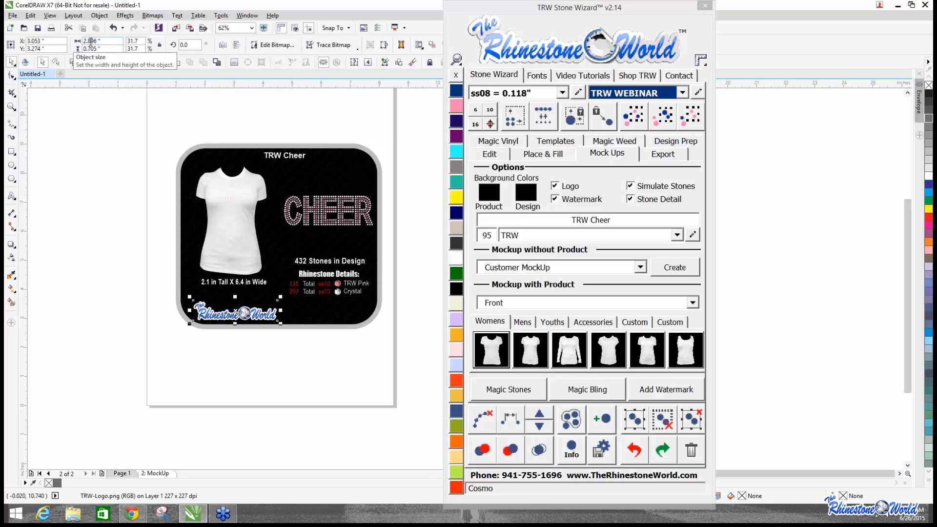
{"action": "left_click", "coordinate": [418, 334]}
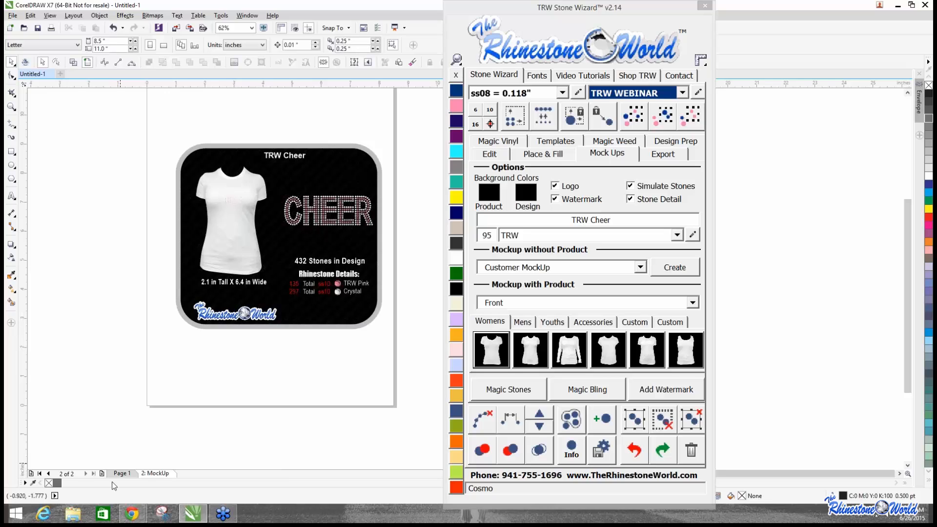
View the original CHEER design on Page 1 and return to the MockUp page.
{"action": "left_click", "coordinate": [121, 473]}
{"action": "scroll", "coordinate": [134, 393], "scroll_direction": "down", "scroll_amount": 3}
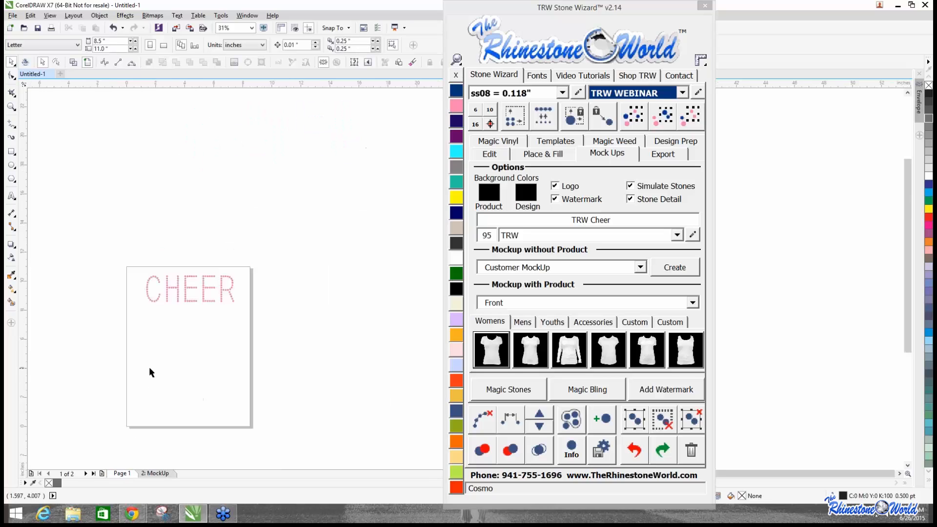
{"action": "scroll", "coordinate": [148, 367], "scroll_direction": "up", "scroll_amount": 3}
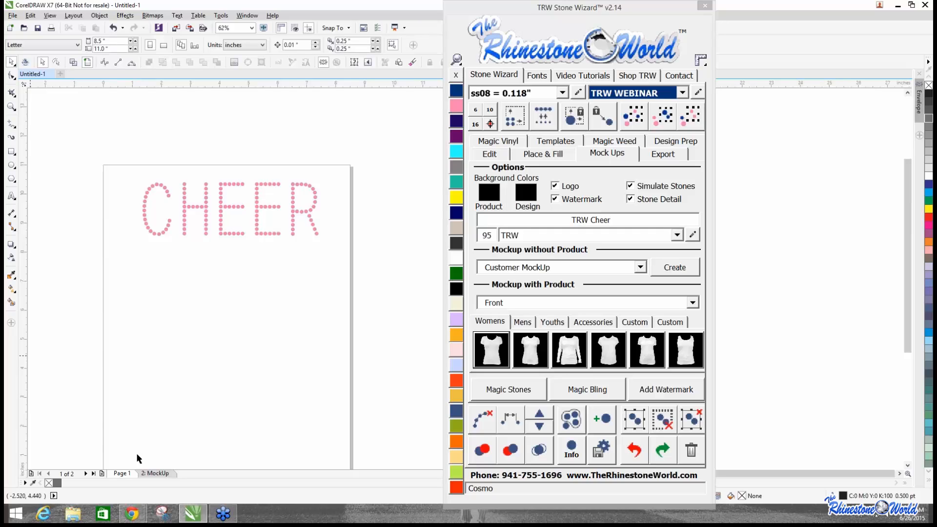
{"action": "left_click", "coordinate": [146, 474]}
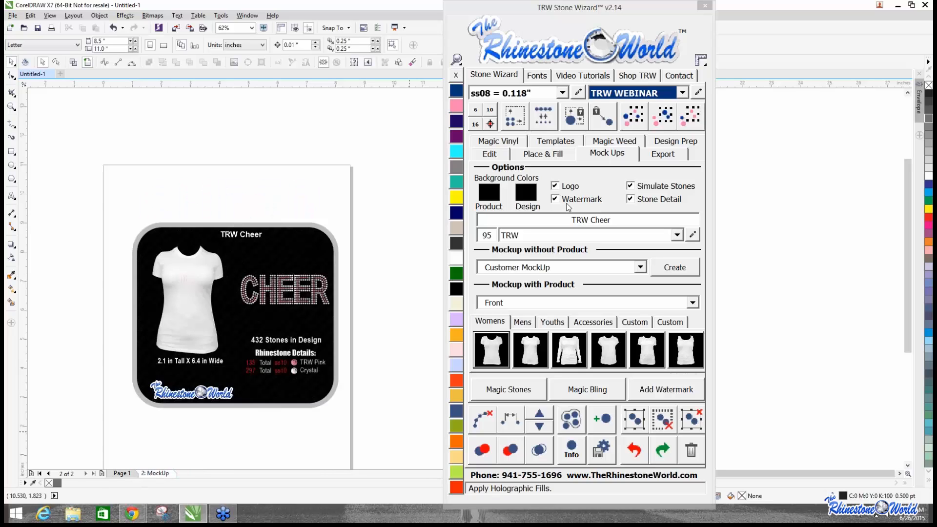
Inspect the watermark text up close and move the watermark object up and to the right, partly off the mockup.
{"action": "scroll", "coordinate": [302, 345], "scroll_direction": "up", "scroll_amount": 8}
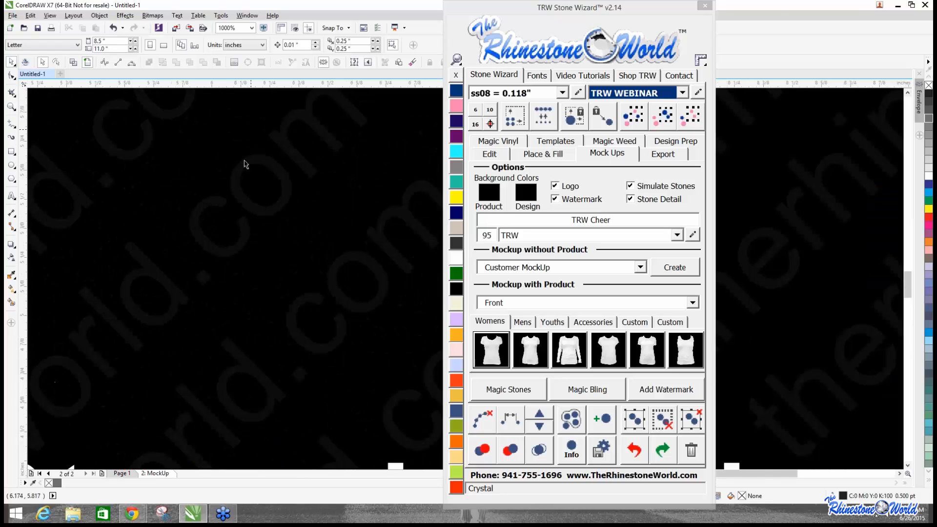
{"action": "scroll", "coordinate": [246, 165], "scroll_direction": "down", "scroll_amount": 4}
{"action": "scroll", "coordinate": [275, 224], "scroll_direction": "down", "scroll_amount": 4}
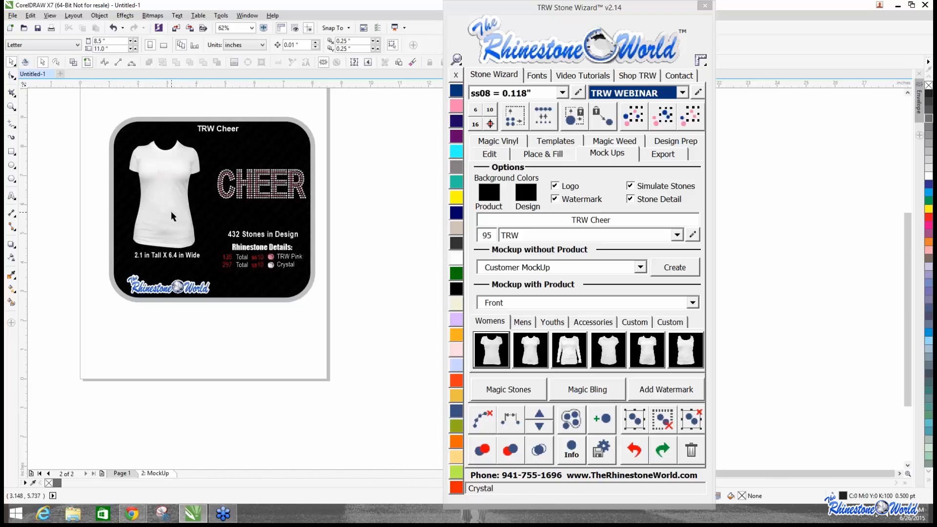
{"action": "left_click", "coordinate": [162, 192]}
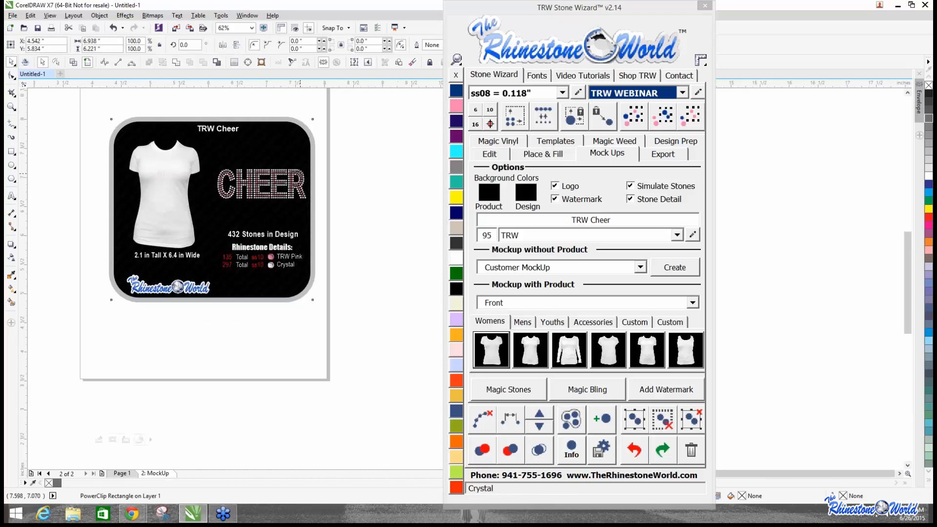
{"action": "scroll", "coordinate": [299, 173], "scroll_direction": "up", "scroll_amount": 4}
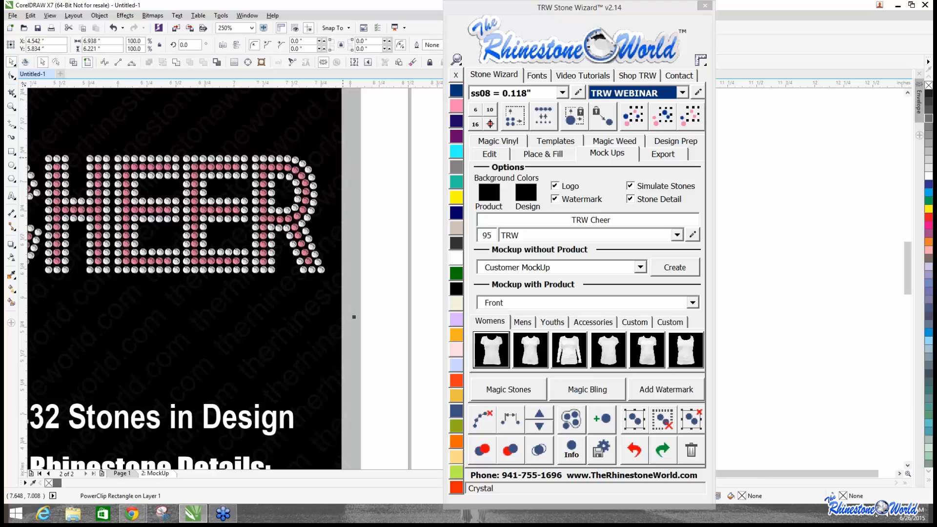
{"action": "scroll", "coordinate": [266, 317], "scroll_direction": "down", "scroll_amount": 4}
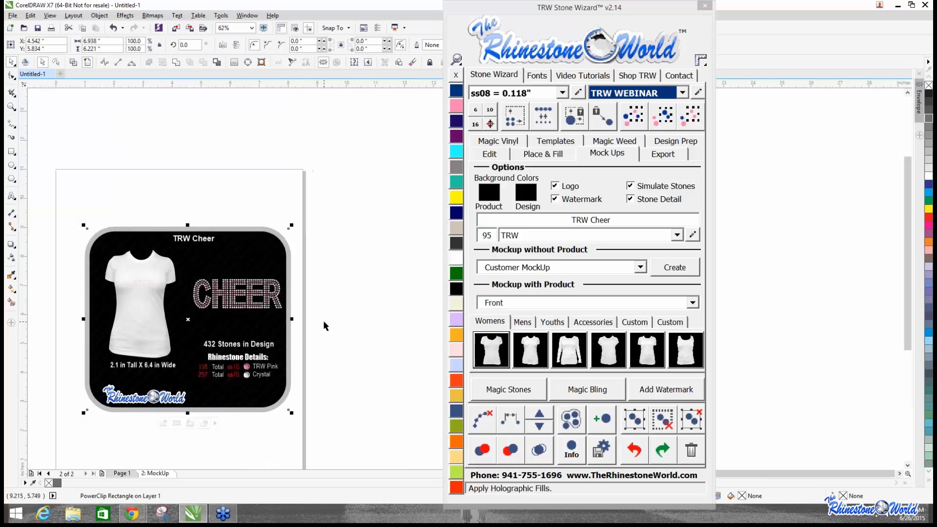
{"action": "left_click", "coordinate": [324, 322]}
{"action": "left_click_drag", "start_coordinate": [269, 318], "coordinate": [360, 244]}
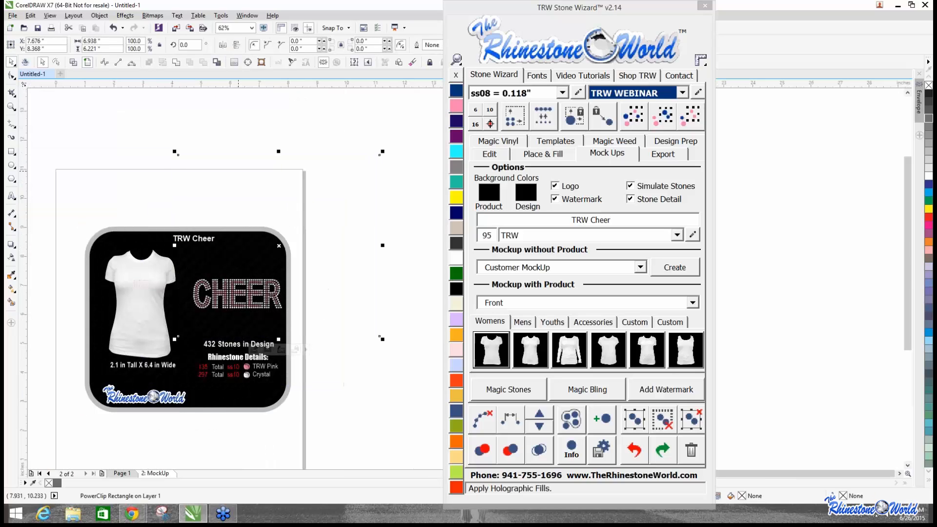
Show the page in wireframe view, move the watermark frame back over the mockup, and restore the normal view.
{"action": "left_click", "coordinate": [73, 62]}
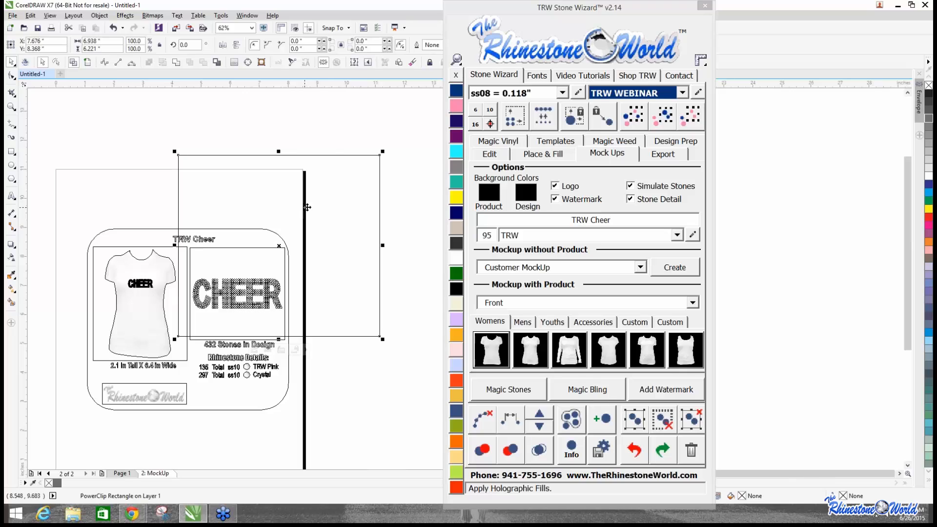
{"action": "left_click_drag", "start_coordinate": [308, 207], "coordinate": [218, 281]}
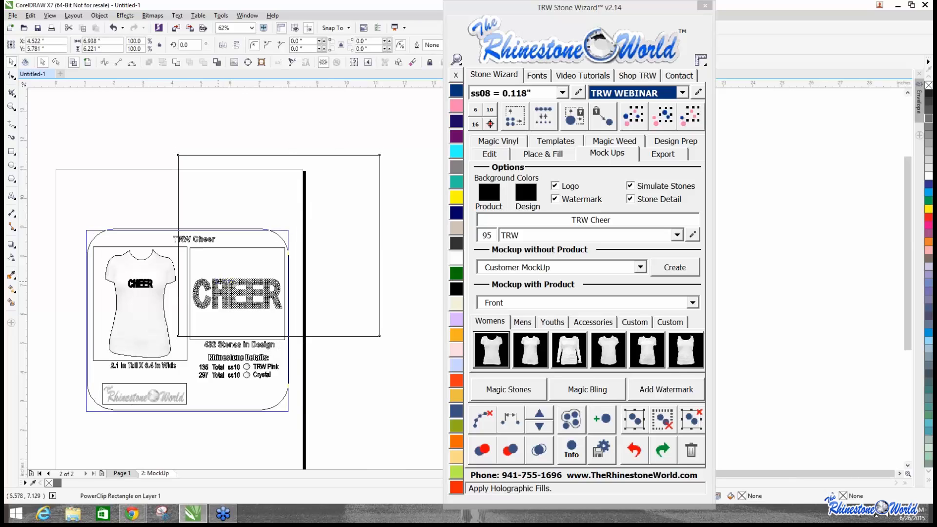
{"action": "left_click", "coordinate": [86, 63]}
{"action": "left_click", "coordinate": [160, 188]}
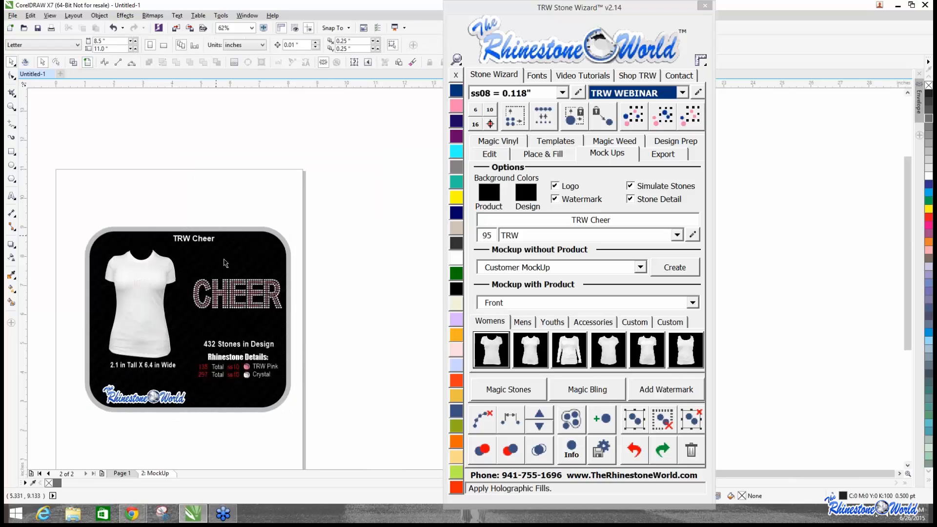
Move the watermark aside to reach the shirt, and recolour the shirt with Copper.
{"action": "left_click_drag", "start_coordinate": [226, 262], "coordinate": [347, 216]}
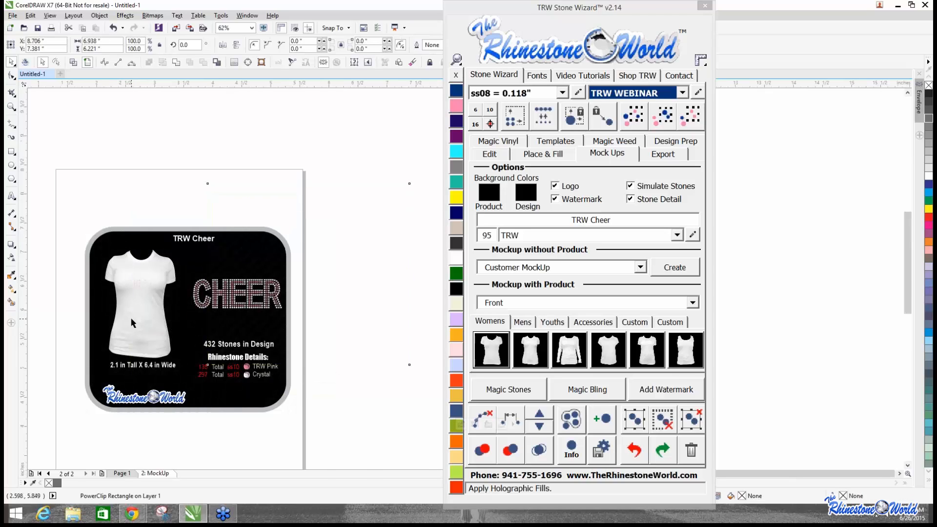
{"action": "scroll", "coordinate": [132, 322], "scroll_direction": "up", "scroll_amount": 2}
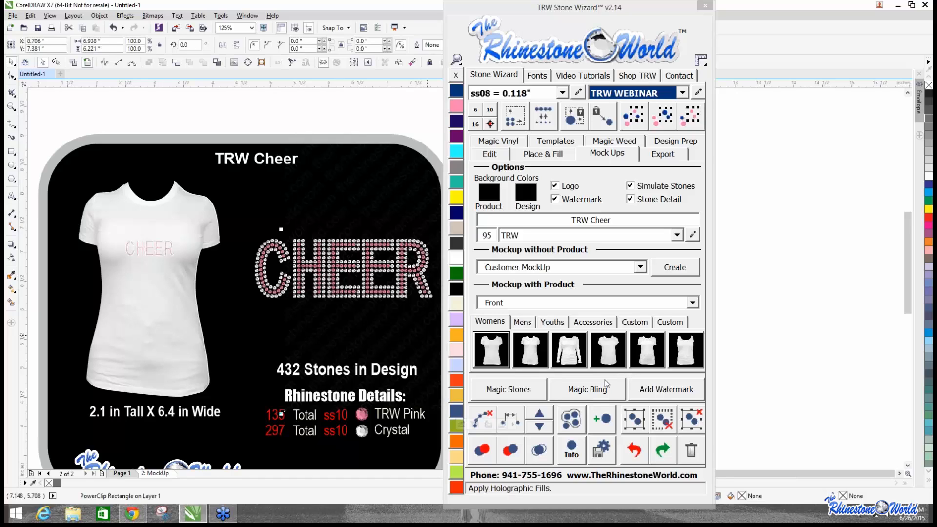
{"action": "left_click", "coordinate": [154, 321]}
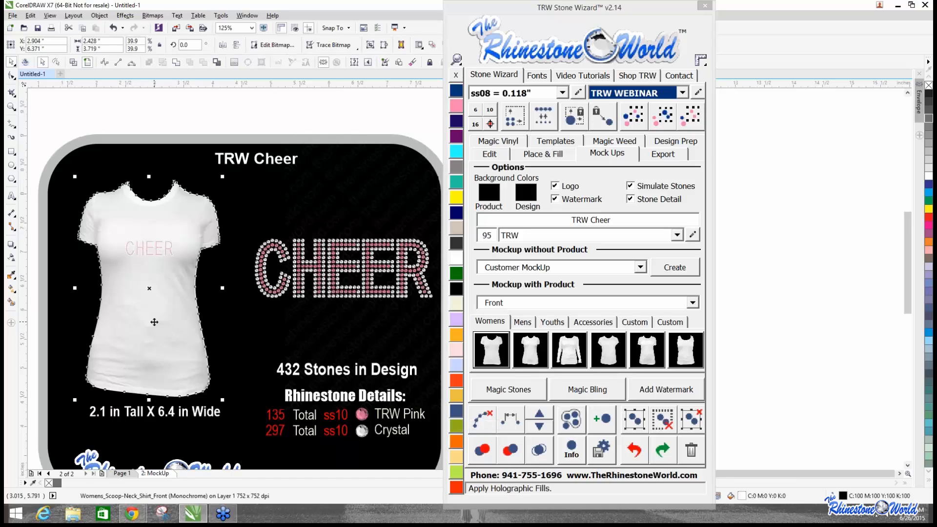
{"action": "left_click", "coordinate": [458, 226]}
{"action": "scroll", "coordinate": [214, 126], "scroll_direction": "down", "scroll_amount": 1}
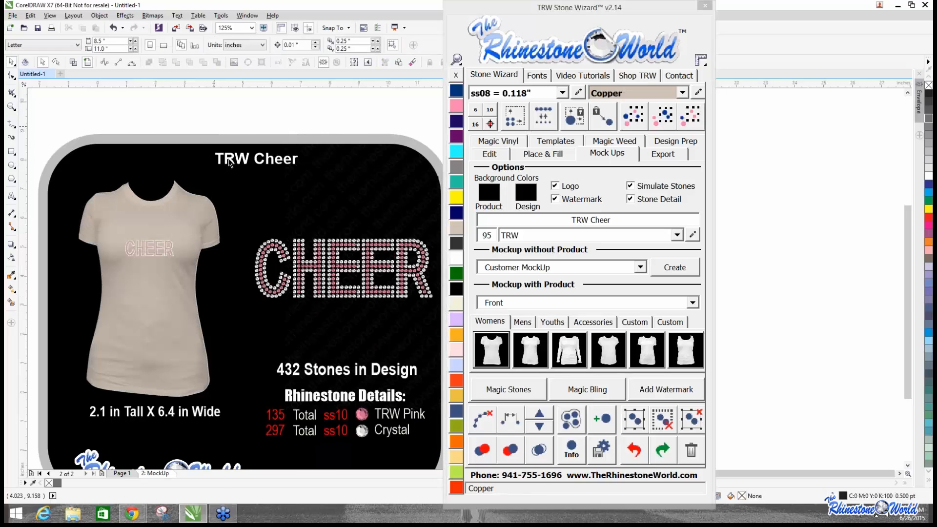
Move the watermark back over the mockup so that it covers the shirt and design.
{"action": "left_click", "coordinate": [290, 164]}
{"action": "left_click_drag", "start_coordinate": [361, 165], "coordinate": [169, 208]}
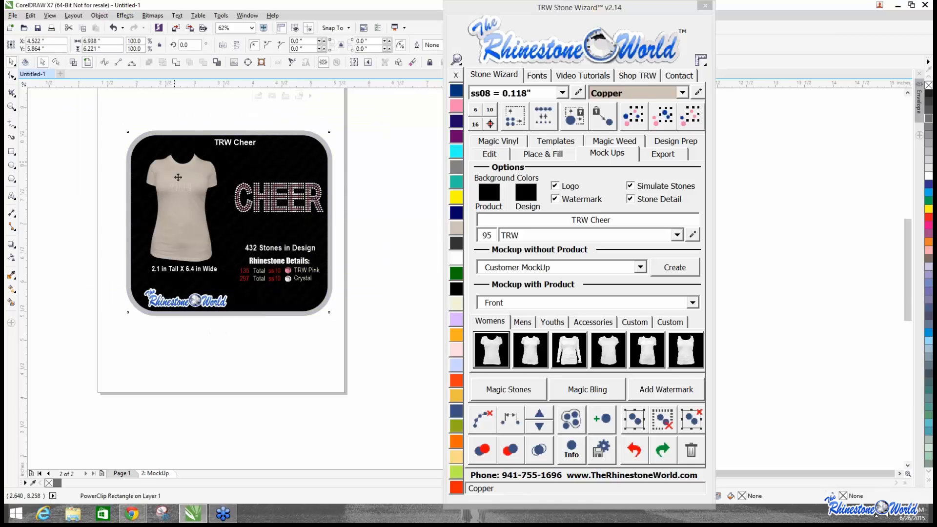
{"action": "scroll", "coordinate": [173, 152], "scroll_direction": "up", "scroll_amount": 2}
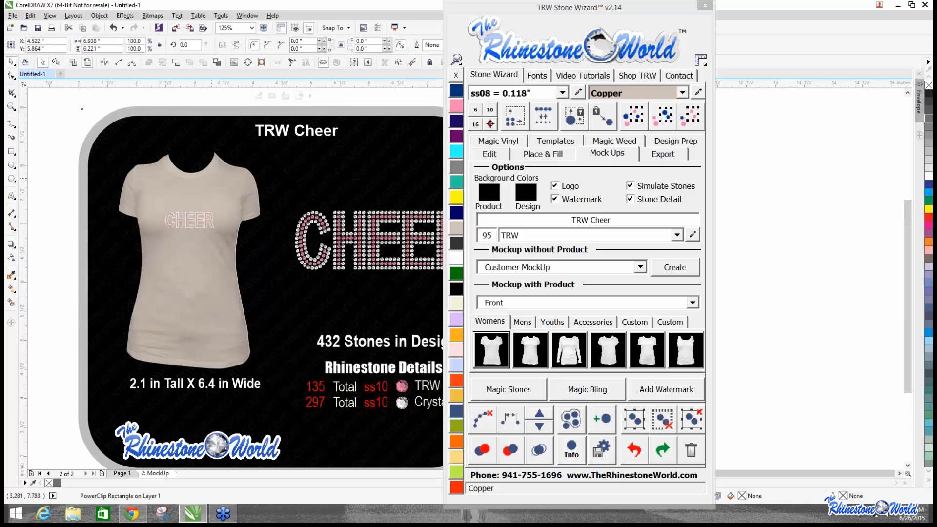
{"action": "scroll", "coordinate": [211, 178], "scroll_direction": "down", "scroll_amount": 2}
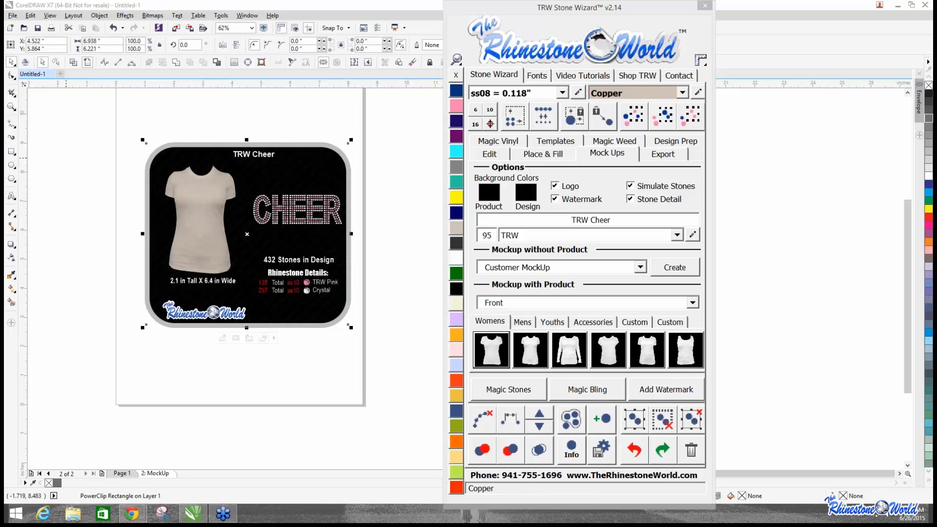
Delete the entire shirt mockup and remove the MockUp page from the document.
{"action": "left_click", "coordinate": [190, 218]}
{"action": "left_click_drag", "start_coordinate": [121, 133], "coordinate": [389, 345]}
{"action": "key", "text": "Delete"}
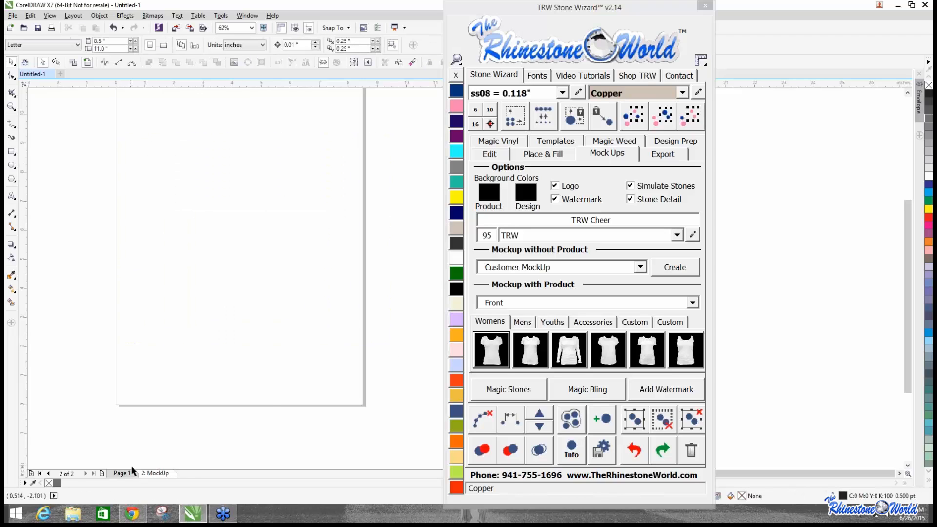
{"action": "right_click", "coordinate": [154, 474]}
{"action": "left_click", "coordinate": [181, 444]}
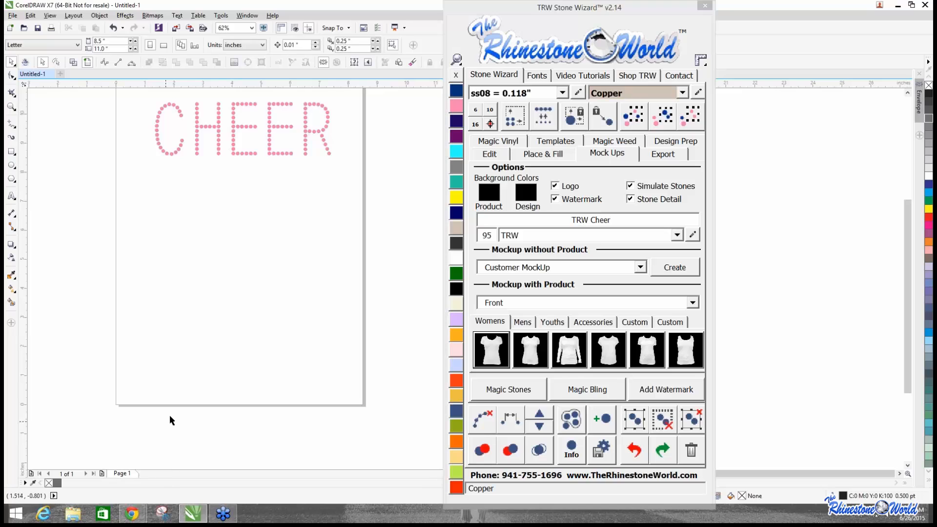
Delete all stones of the CHEER design and undo the deletion.
{"action": "scroll", "coordinate": [163, 334], "scroll_direction": "down", "scroll_amount": 1}
{"action": "left_click_drag", "start_coordinate": [119, 202], "coordinate": [361, 288]}
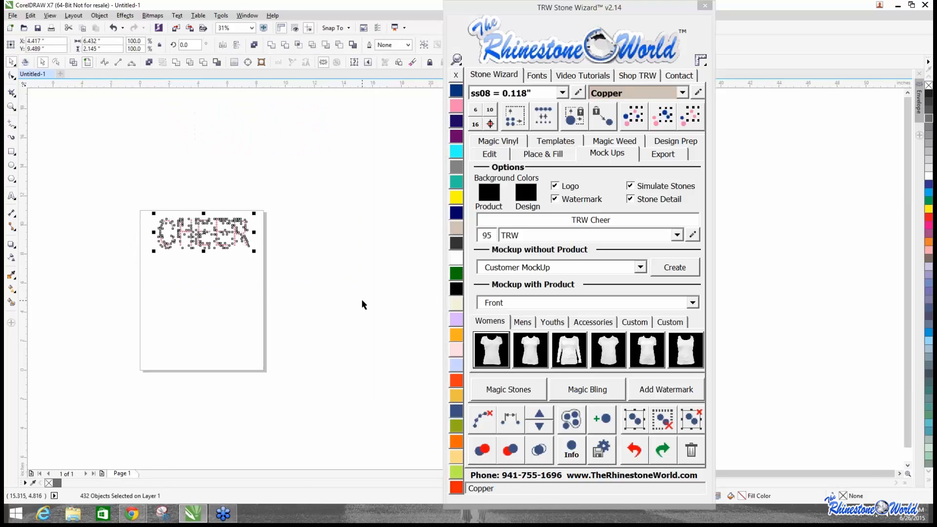
{"action": "key", "text": "Delete"}
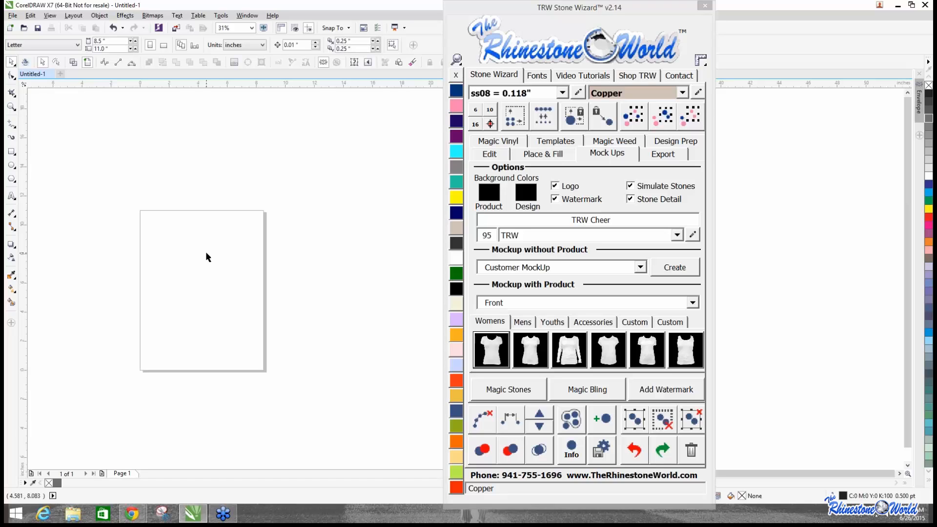
{"action": "key", "text": "ctrl+z"}
Select the whole CHEER design and disable the Watermark option for mockups.
{"action": "left_click", "coordinate": [113, 177]}
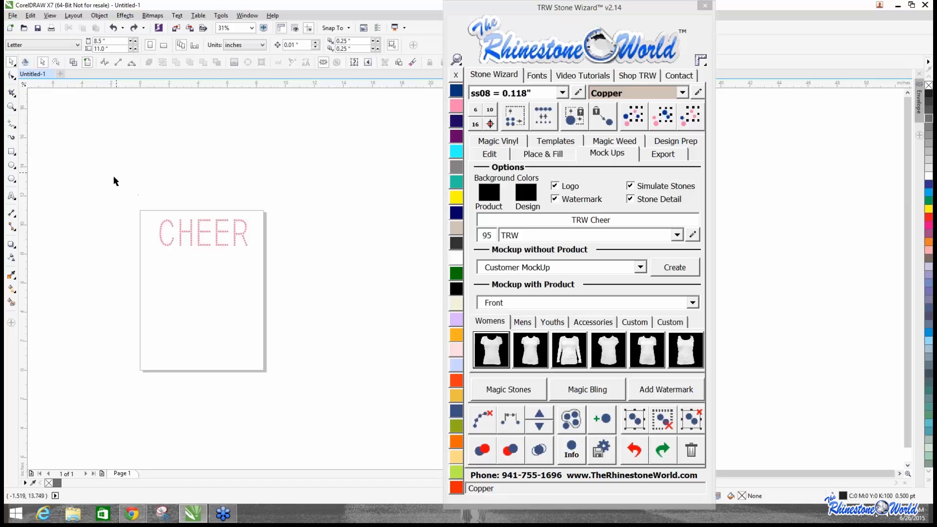
{"action": "left_click_drag", "start_coordinate": [113, 182], "coordinate": [444, 363]}
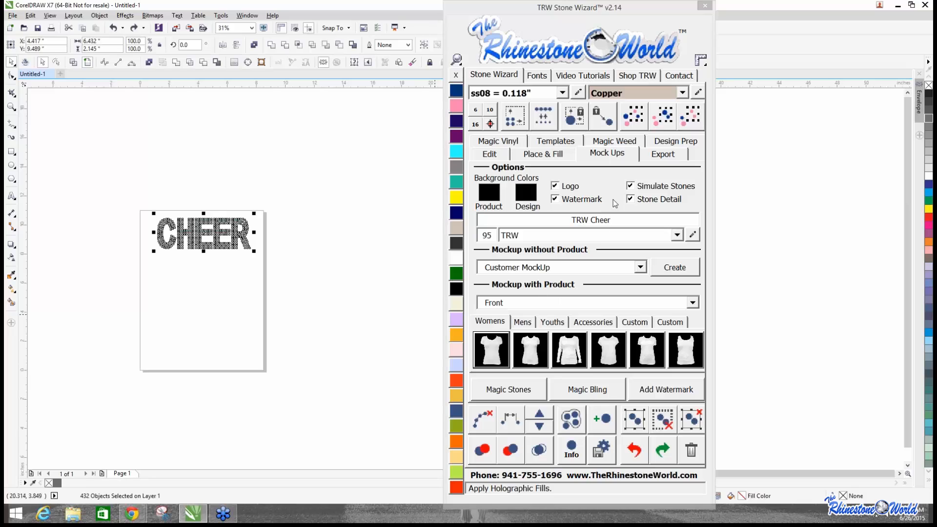
{"action": "left_click", "coordinate": [597, 200]}
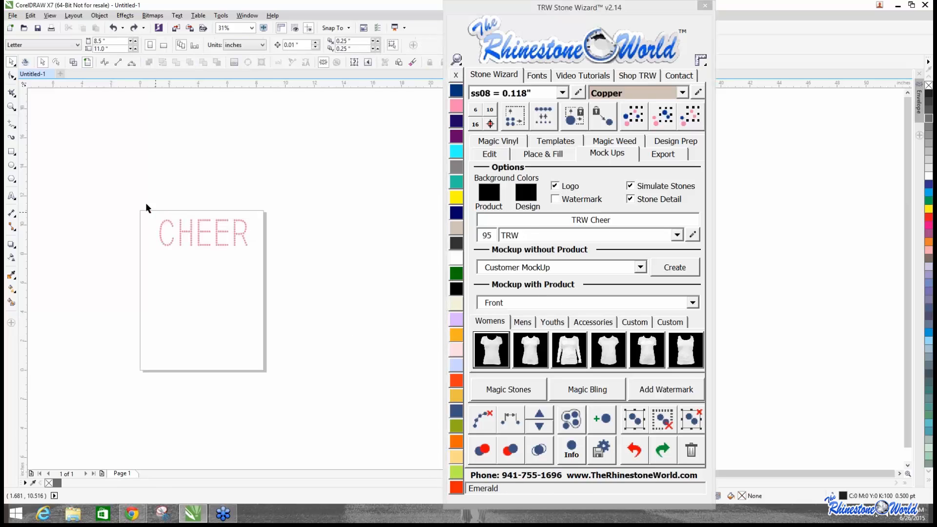
Select the whole CHEER design and create a Back mockup of it on the women's scoop-neck shirt.
{"action": "left_click_drag", "start_coordinate": [125, 200], "coordinate": [348, 307]}
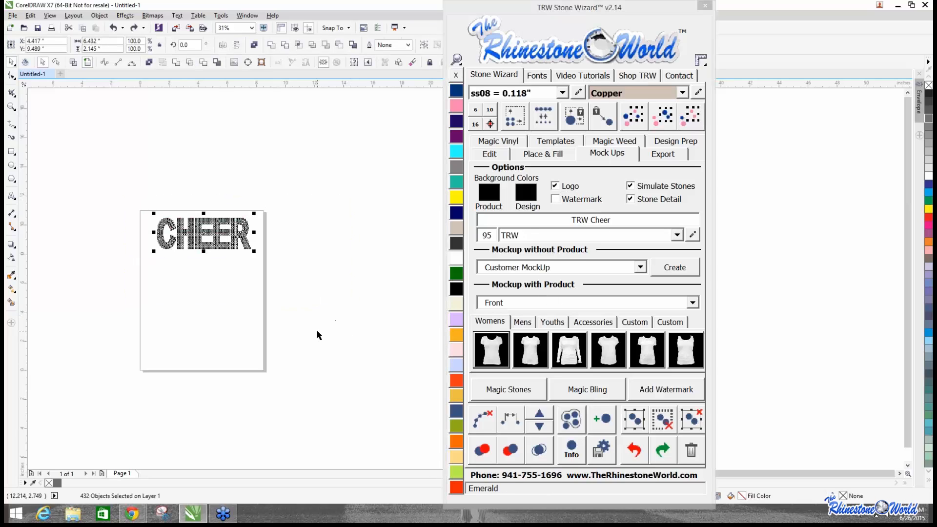
{"action": "left_click", "coordinate": [692, 302]}
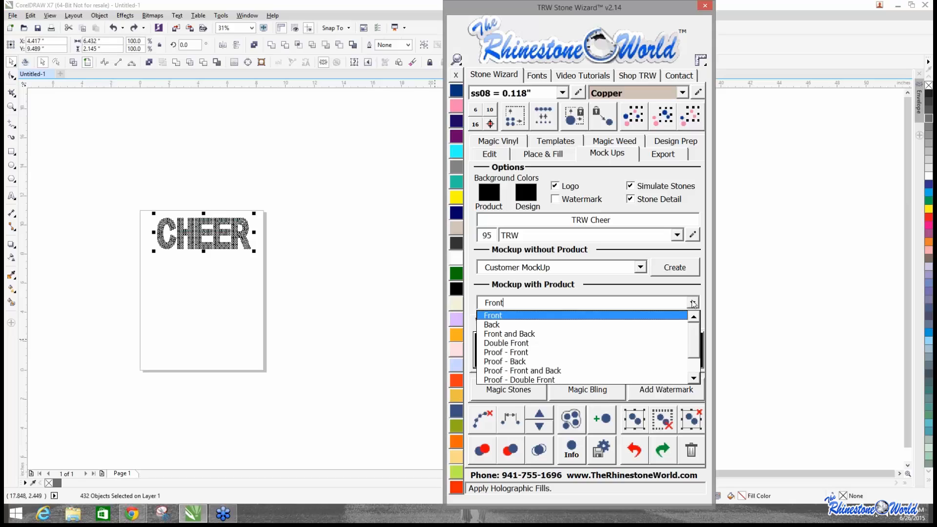
{"action": "left_click", "coordinate": [492, 325]}
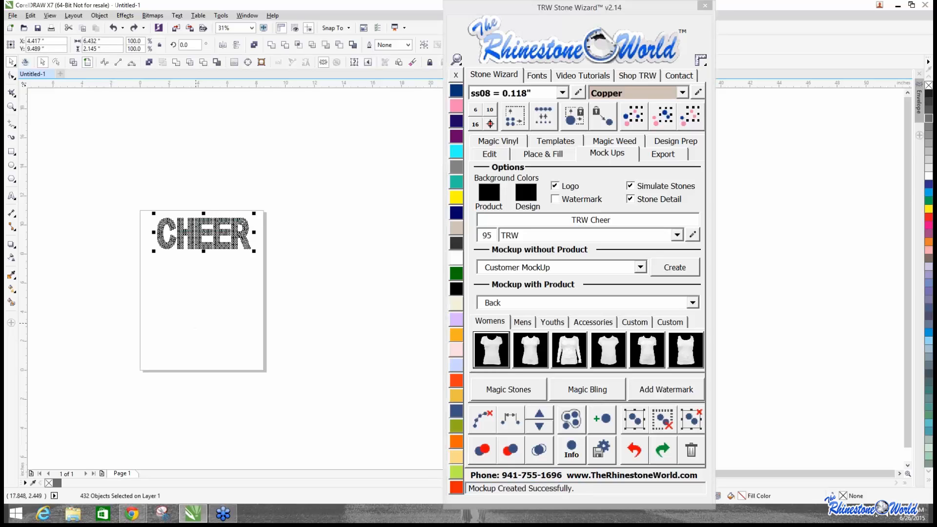
{"action": "scroll", "coordinate": [179, 260], "scroll_direction": "up", "scroll_amount": 4}
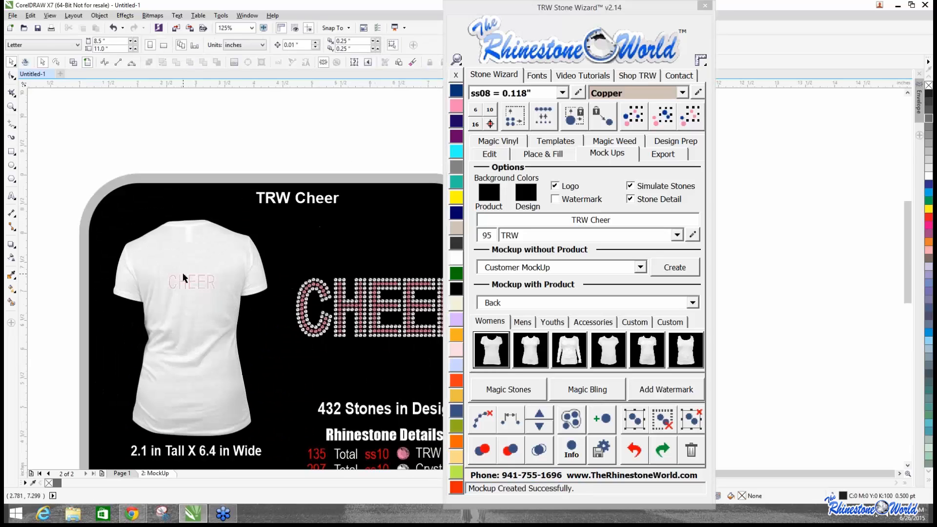
Recolour the white shirt in the mockup to black.
{"action": "left_click", "coordinate": [201, 279]}
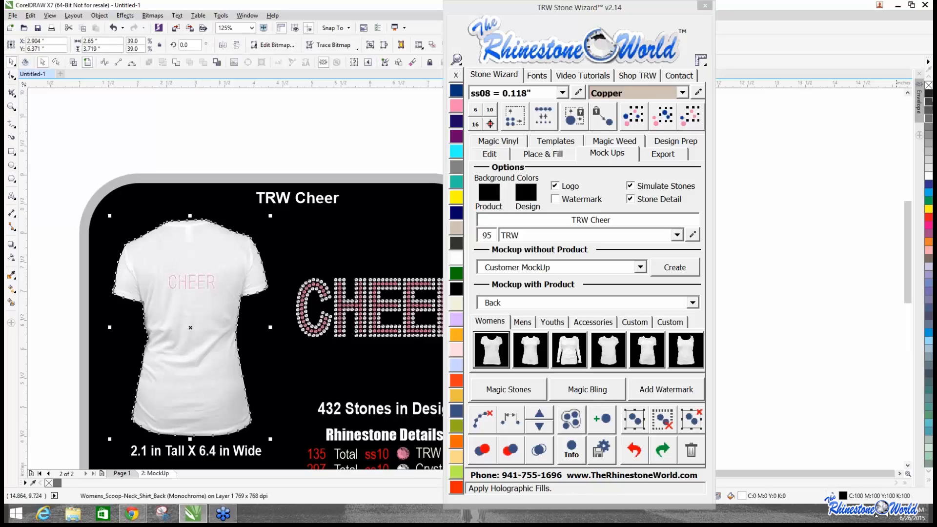
{"action": "left_click", "coordinate": [928, 102]}
{"action": "left_click", "coordinate": [274, 150]}
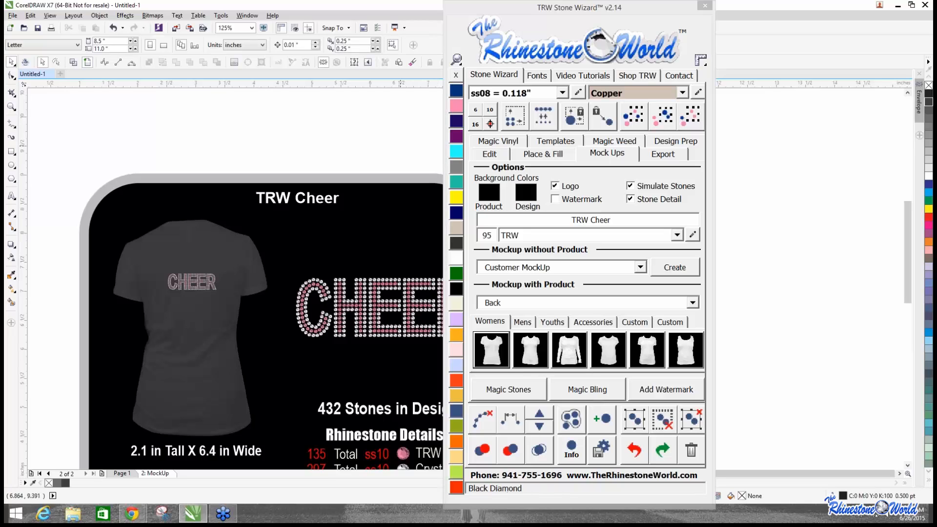
Select all stones of the small CHEER design on the shirt and move them up to just below the neckline.
{"action": "left_click_drag", "start_coordinate": [35, 192], "coordinate": [224, 340]}
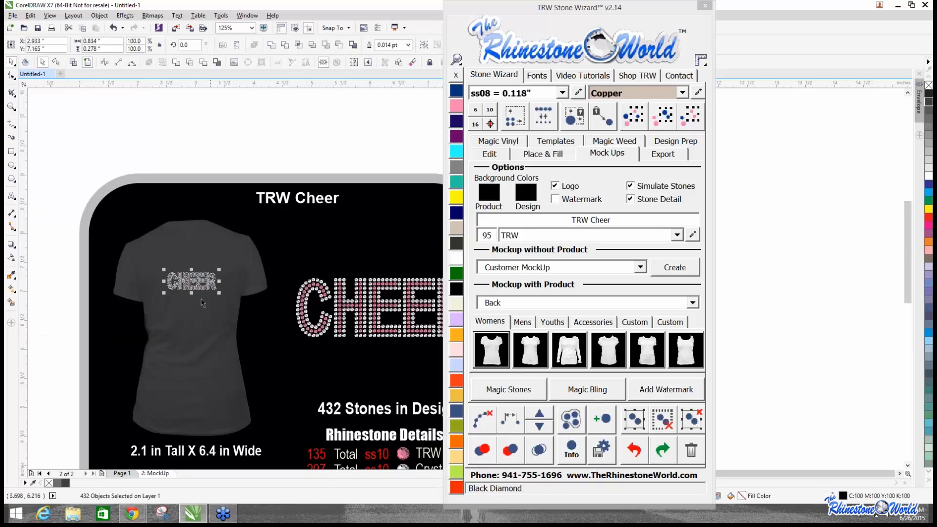
{"action": "scroll", "coordinate": [195, 283], "scroll_direction": "up", "scroll_amount": 2}
{"action": "left_click_drag", "start_coordinate": [195, 277], "coordinate": [190, 193]}
{"action": "scroll", "coordinate": [191, 199], "scroll_direction": "down", "scroll_amount": 2}
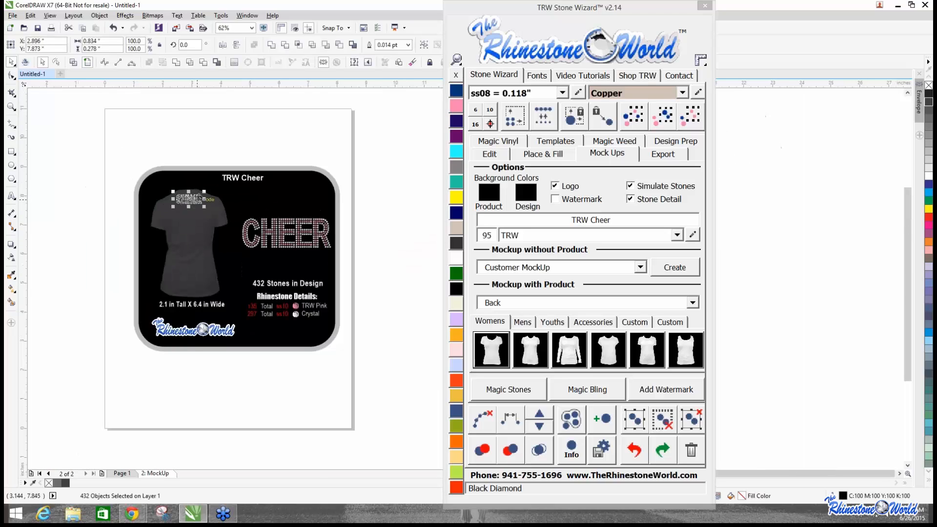
{"action": "left_click", "coordinate": [156, 153]}
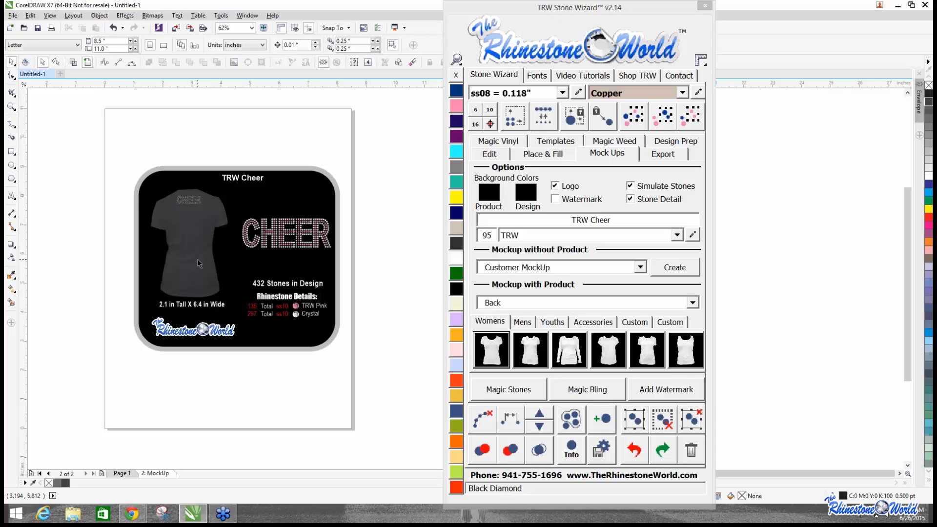
Shrink the CHEER design on the shirt to about 0.57 inches wide and place it right of centre on the upper back.
{"action": "scroll", "coordinate": [136, 193], "scroll_direction": "up", "scroll_amount": 1}
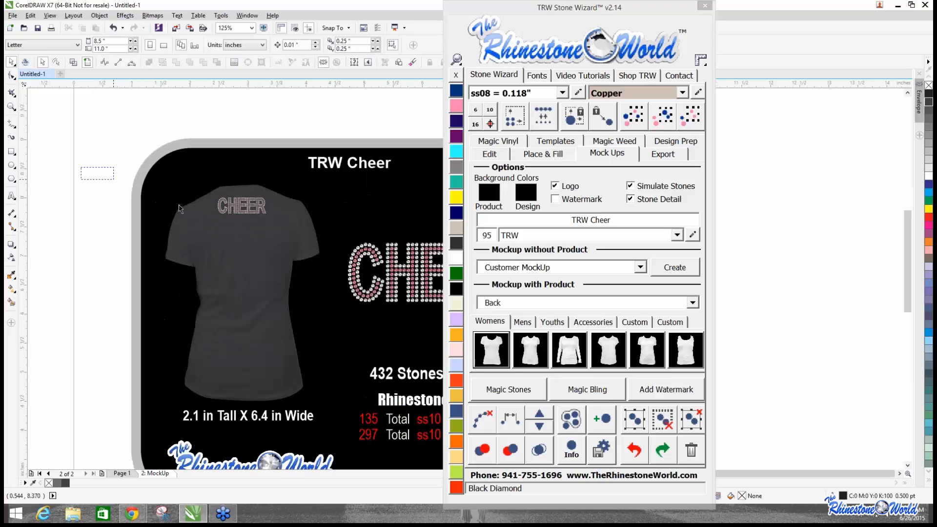
{"action": "left_click_drag", "start_coordinate": [279, 239], "coordinate": [280, 240]}
{"action": "left_click_drag", "start_coordinate": [215, 195], "coordinate": [253, 208]}
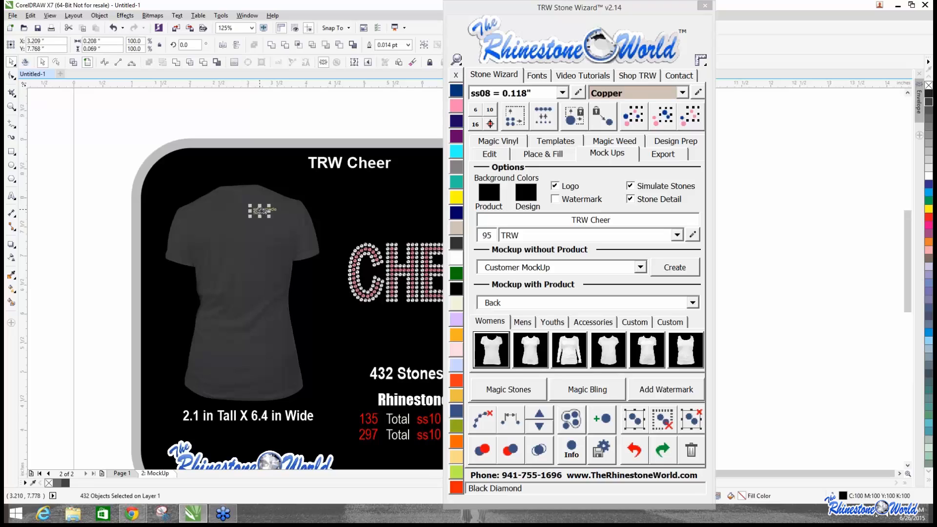
{"action": "left_click_drag", "start_coordinate": [277, 238], "coordinate": [249, 247]}
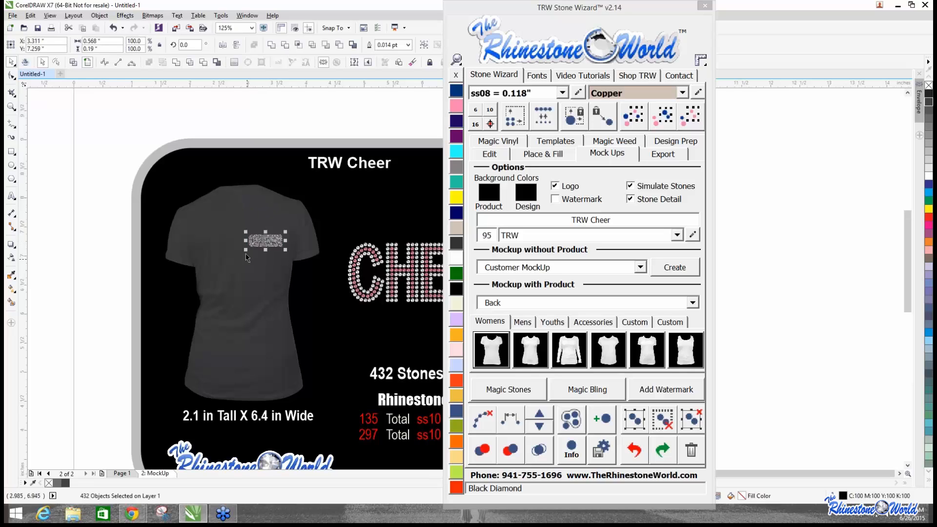
{"action": "scroll", "coordinate": [257, 217], "scroll_direction": "down", "scroll_amount": 2}
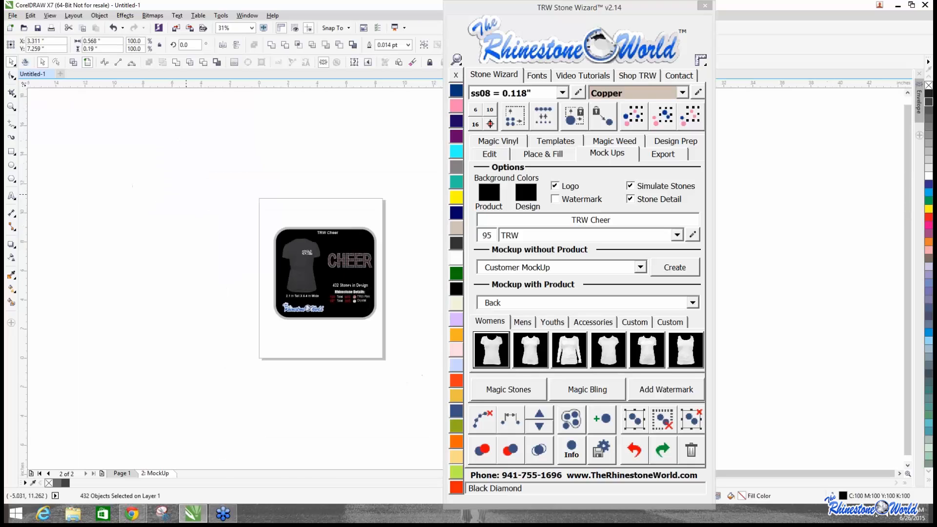
Delete all objects of the back-view shirt mockup and remove the MockUp page from the document.
{"action": "left_click", "coordinate": [250, 220]}
{"action": "left_click_drag", "start_coordinate": [263, 210], "coordinate": [414, 346]}
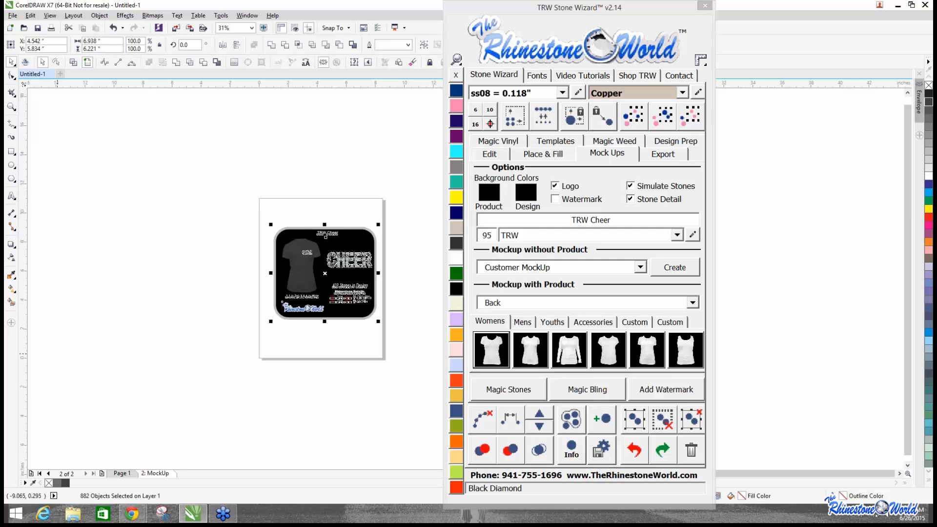
{"action": "key", "text": "Delete"}
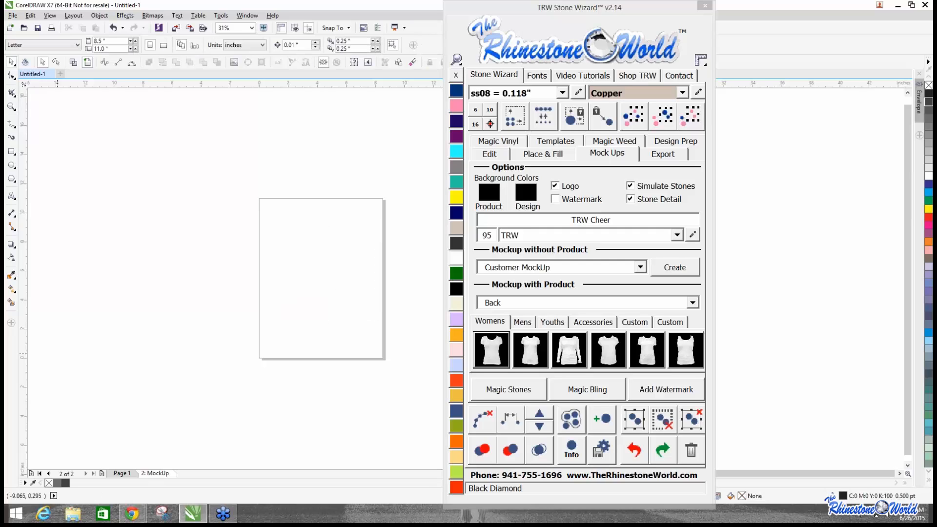
{"action": "right_click", "coordinate": [162, 474]}
{"action": "left_click", "coordinate": [198, 449]}
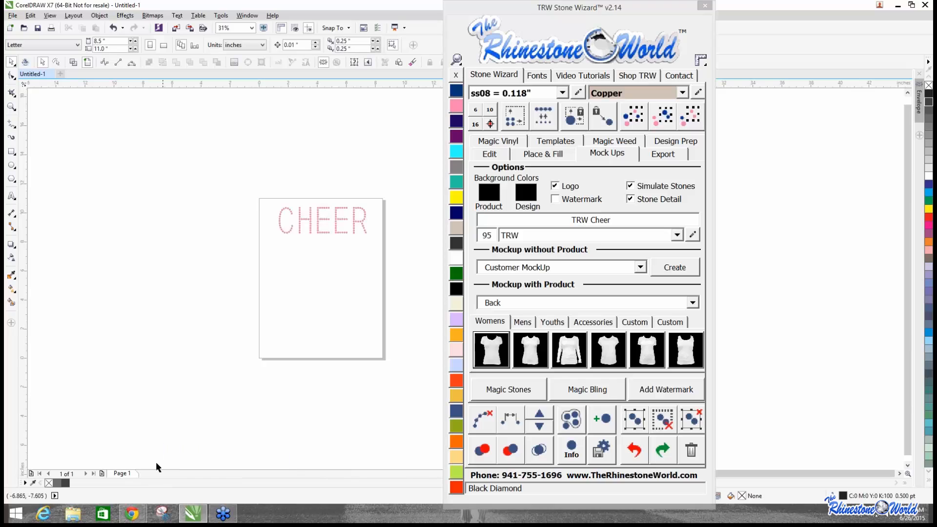
Add a surname in capitals as artistic text below the CHEER design and enlarge it to about 5.6 inches wide.
{"action": "left_click_drag", "start_coordinate": [519, 365], "coordinate": [381, 288]}
{"action": "left_click", "coordinate": [325, 291]}
{"action": "left_click", "coordinate": [17, 200]}
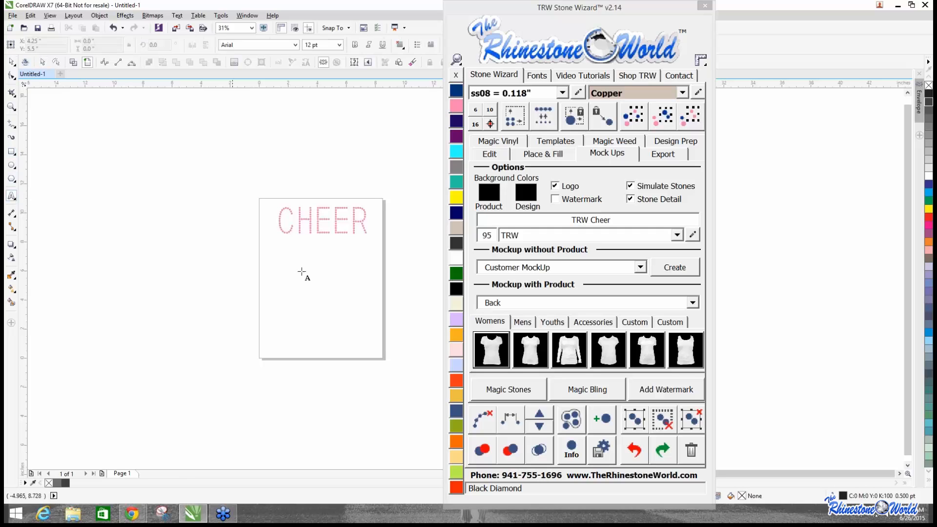
{"action": "left_click", "coordinate": [283, 302]}
{"action": "type", "text": "MARRERO"}
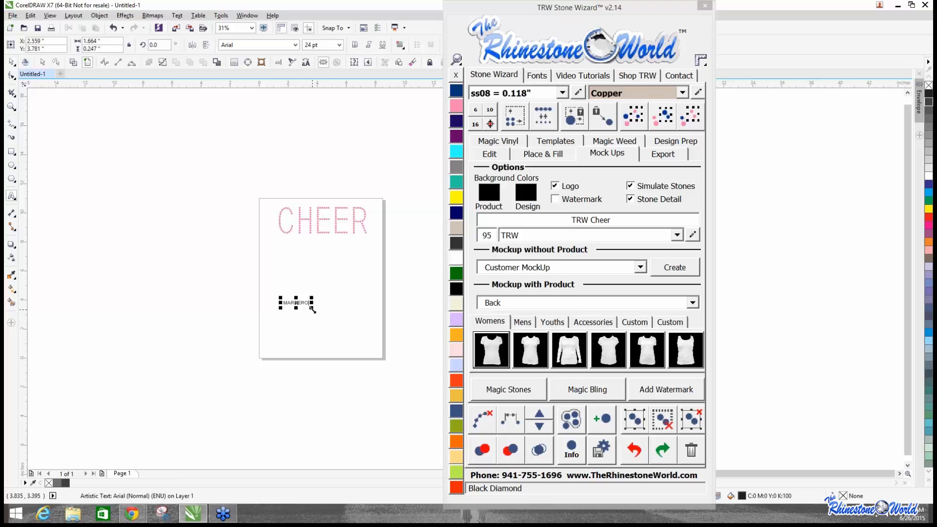
{"action": "left_click_drag", "start_coordinate": [312, 308], "coordinate": [369, 324]}
Apply the favorite font TRW 135 Tote RFF1 to the name text and change its case to lowercase.
{"action": "left_click", "coordinate": [536, 75]}
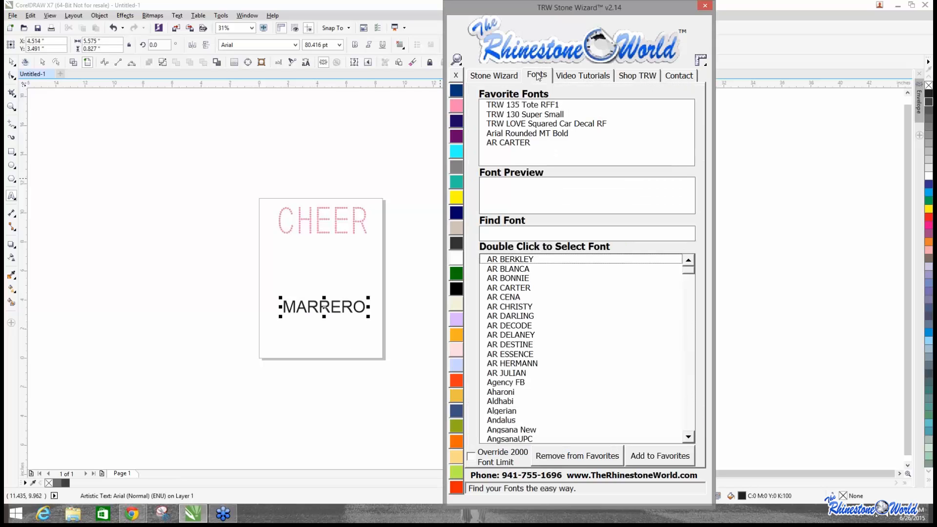
{"action": "left_click", "coordinate": [512, 105]}
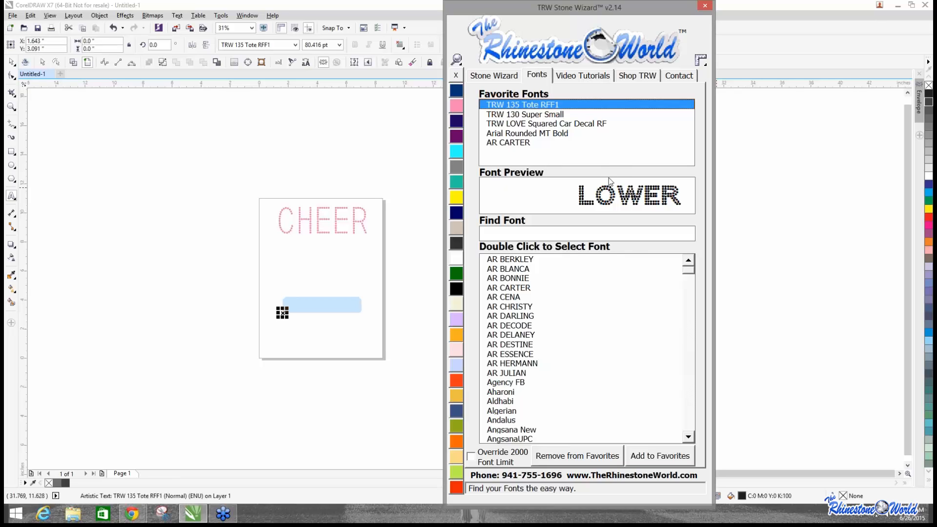
{"action": "left_click", "coordinate": [305, 65]}
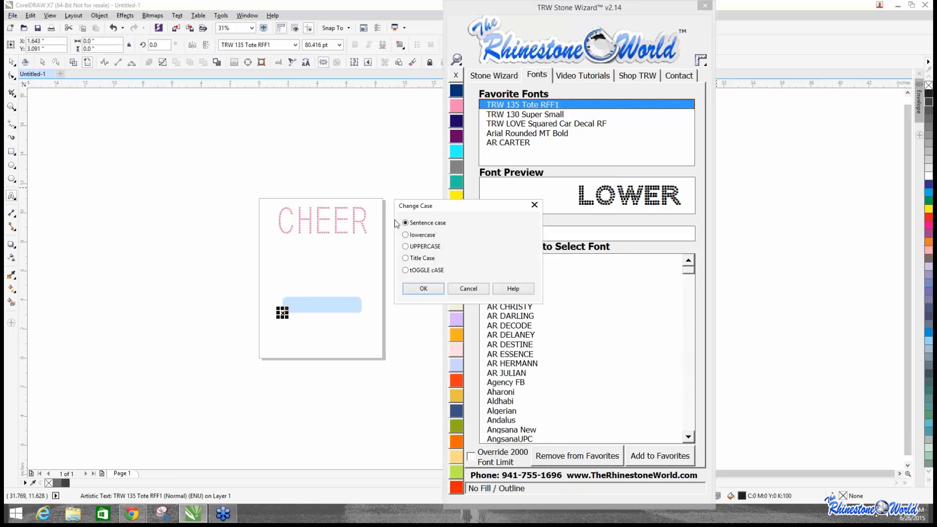
{"action": "left_click", "coordinate": [424, 288]}
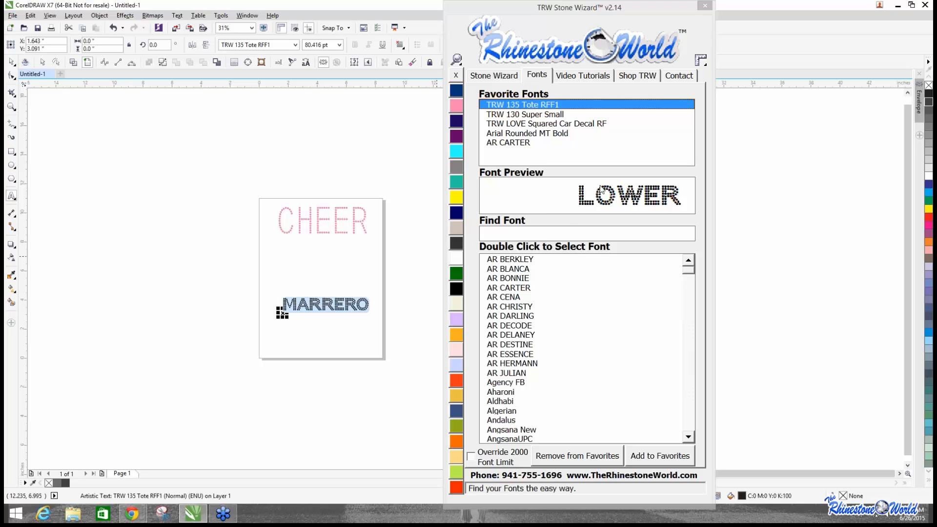
Set the stone size to ss10 = 0.13" and resize the name design to it, replacing its stones.
{"action": "left_click", "coordinate": [493, 76]}
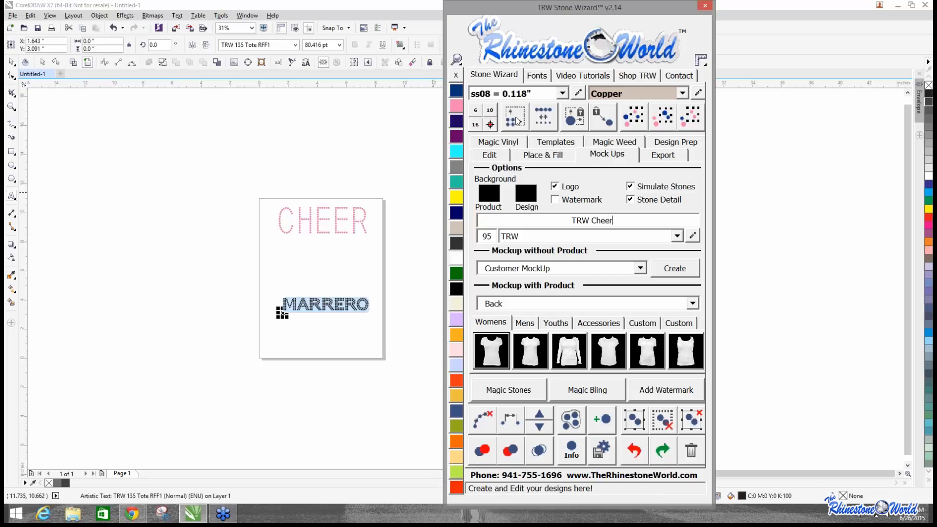
{"action": "left_click", "coordinate": [534, 93]}
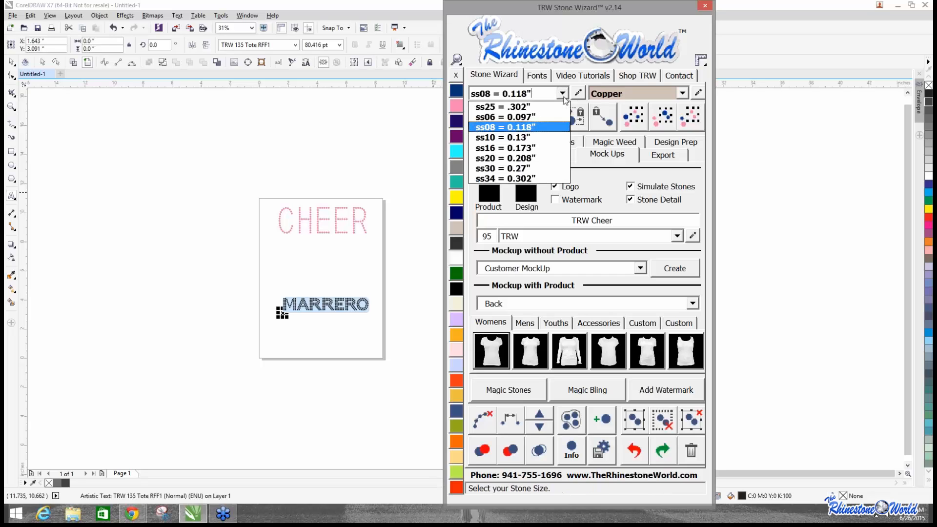
{"action": "left_click", "coordinate": [522, 134]}
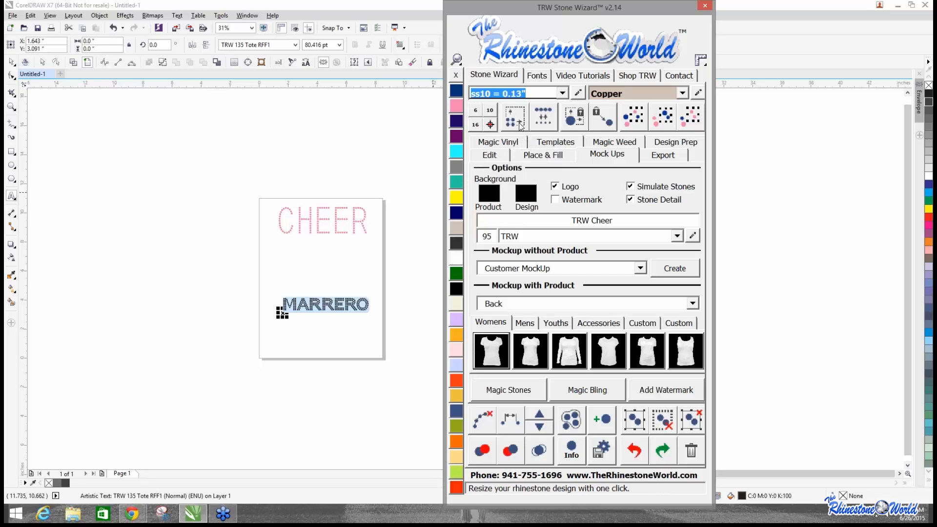
{"action": "left_click", "coordinate": [521, 126]}
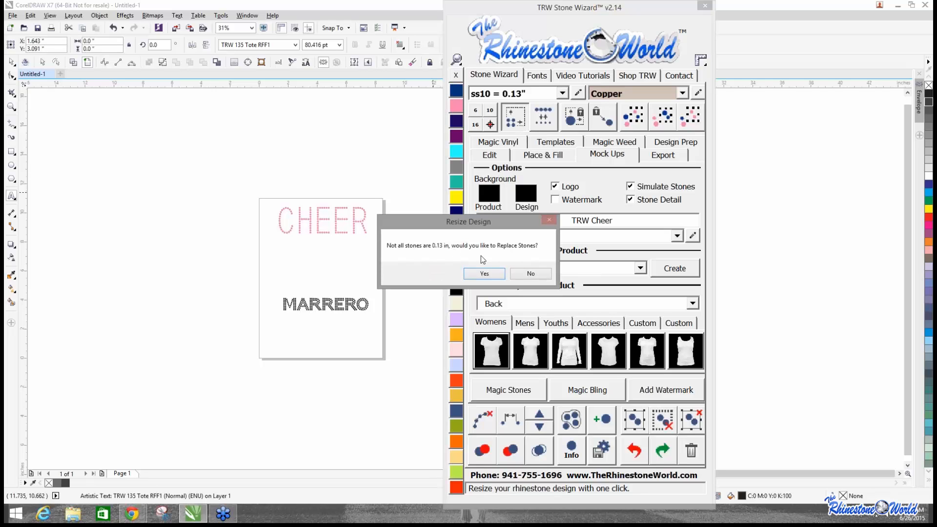
{"action": "left_click", "coordinate": [471, 273]}
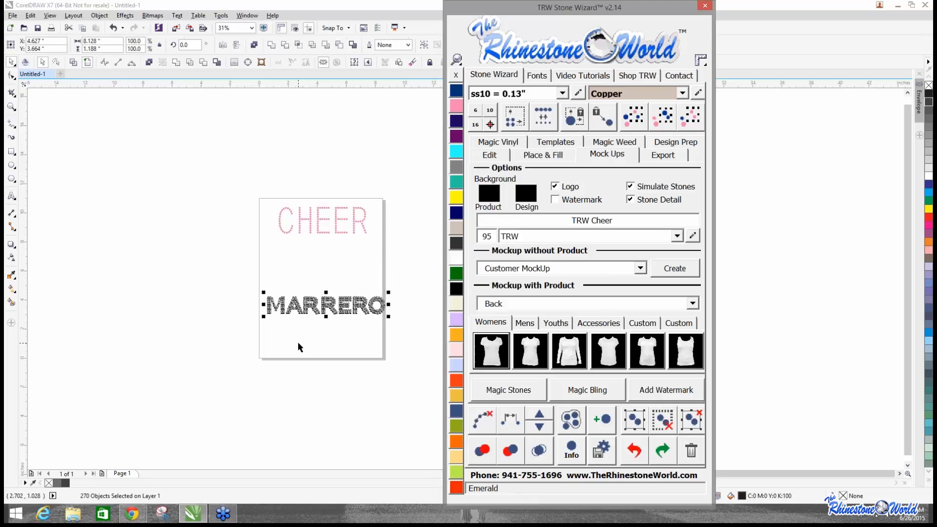
Shift the rhinestone name slightly left to centre it on the page and colour its stones TRW Pink.
{"action": "left_click_drag", "start_coordinate": [305, 306], "coordinate": [300, 306]}
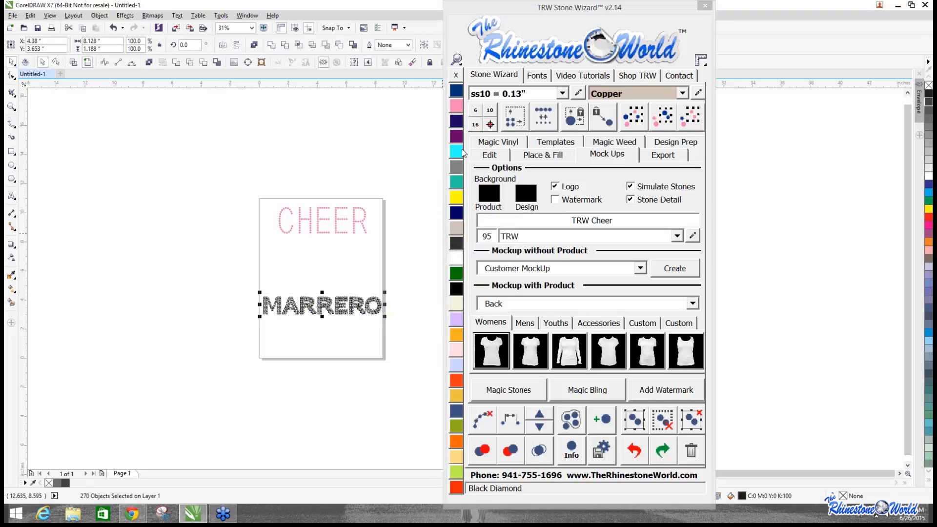
{"action": "left_click", "coordinate": [455, 106]}
{"action": "left_click", "coordinate": [167, 268]}
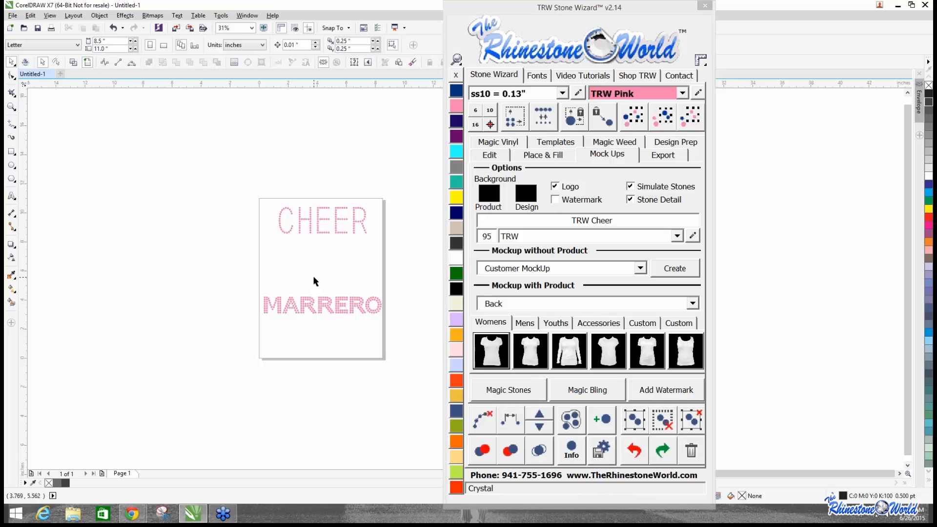
Select the whole CHEER design and create a Single Shirt Only - Front and Back mockup on the women's scoop-neck shirt.
{"action": "left_click_drag", "start_coordinate": [215, 158], "coordinate": [430, 261]}
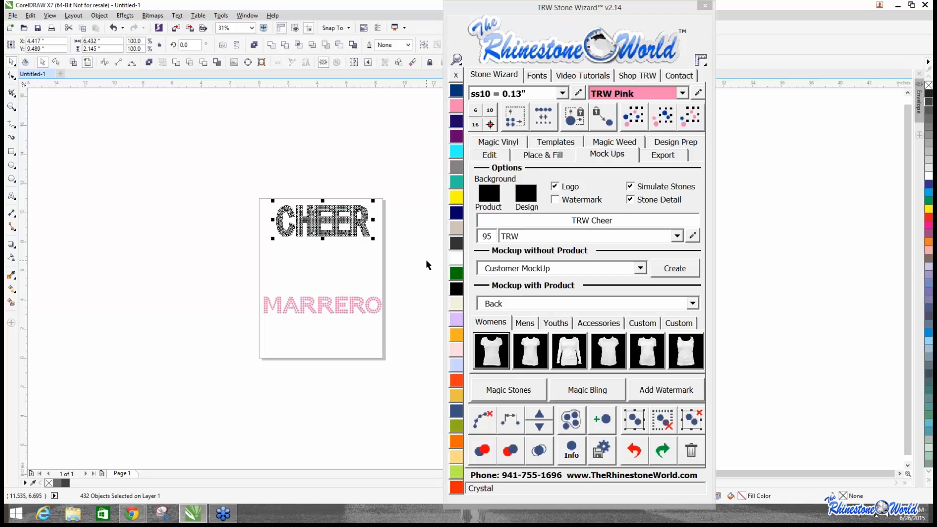
{"action": "left_click", "coordinate": [693, 305]}
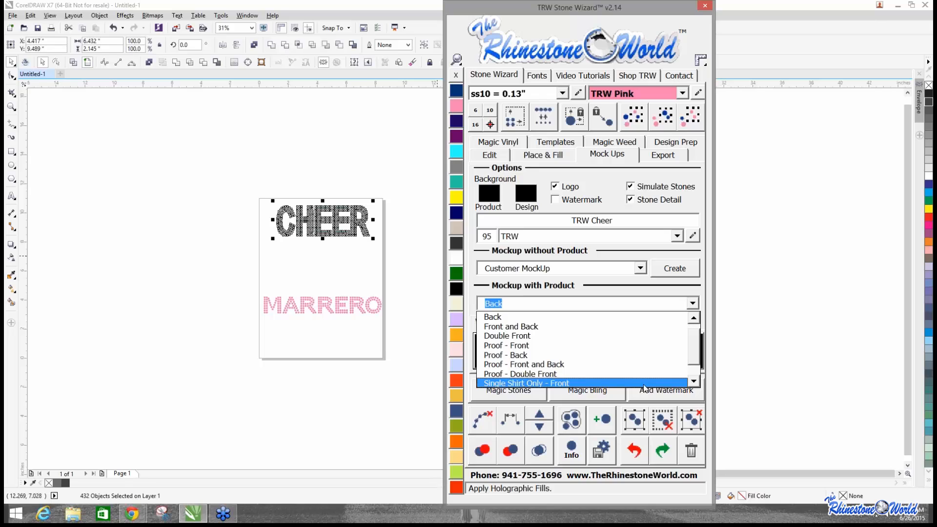
{"action": "scroll", "coordinate": [691, 354], "scroll_direction": "down", "scroll_amount": 1}
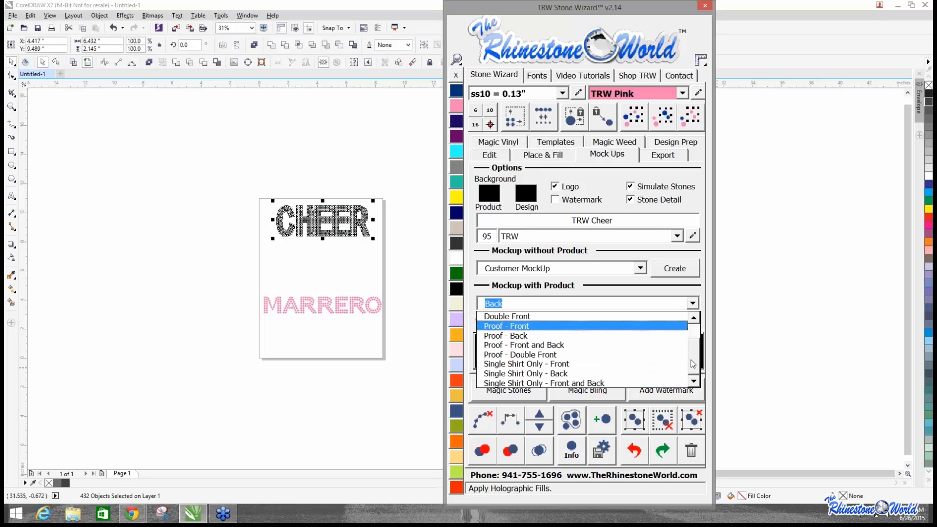
{"action": "left_click", "coordinate": [544, 383]}
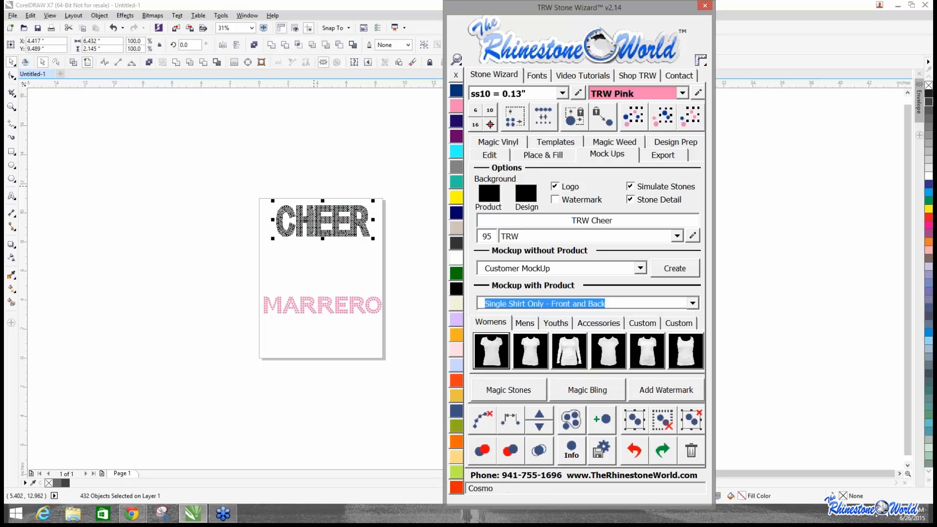
{"action": "left_click", "coordinate": [491, 355]}
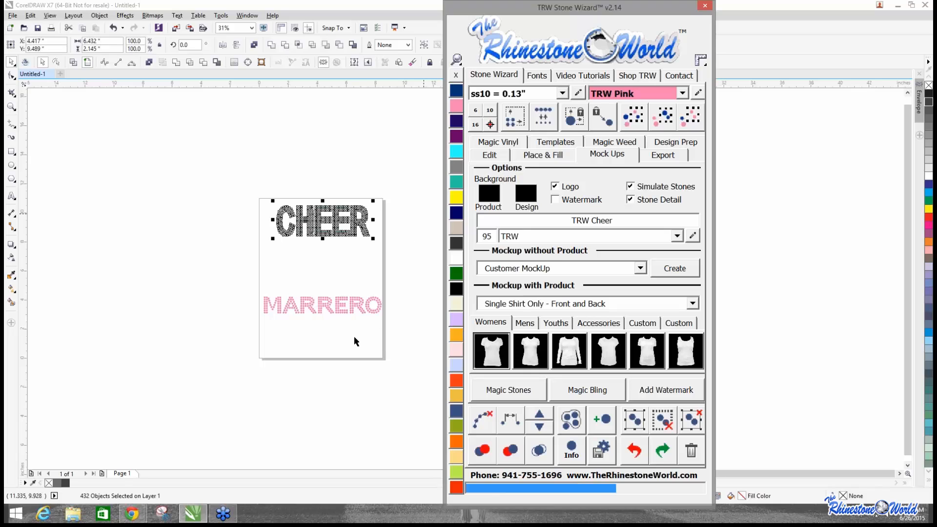
{"action": "scroll", "coordinate": [366, 308], "scroll_direction": "up", "scroll_amount": 4}
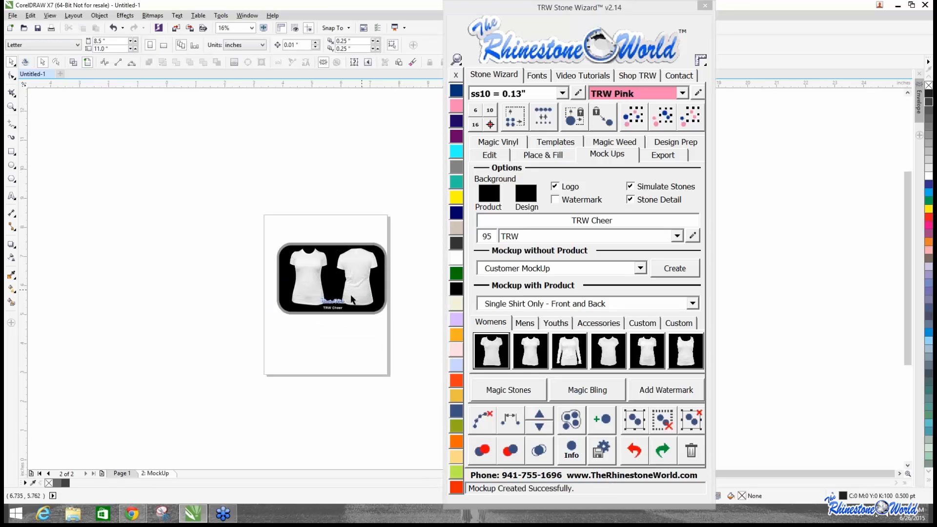
Fill the front shirt of the mockup with 70% black.
{"action": "scroll", "coordinate": [309, 356], "scroll_direction": "up", "scroll_amount": 3}
{"action": "scroll", "coordinate": [308, 356], "scroll_direction": "down", "scroll_amount": 3}
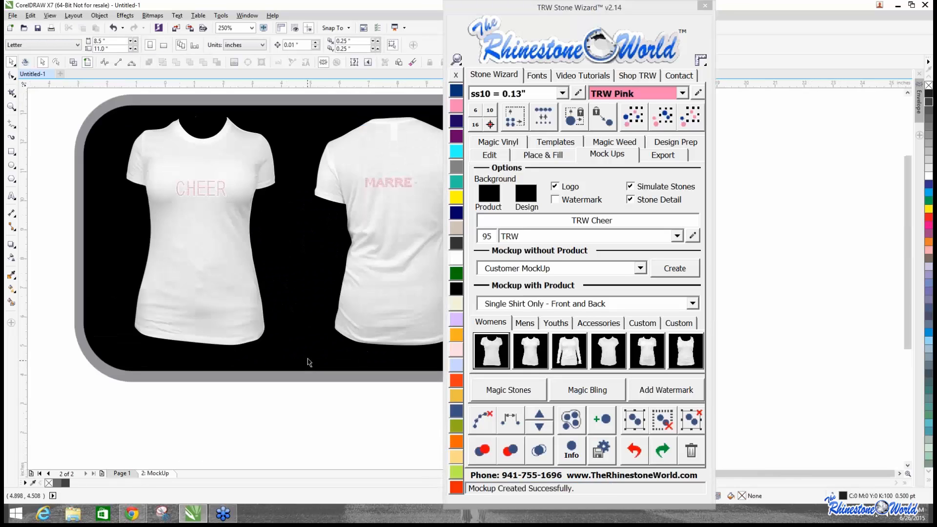
{"action": "left_click", "coordinate": [241, 255]}
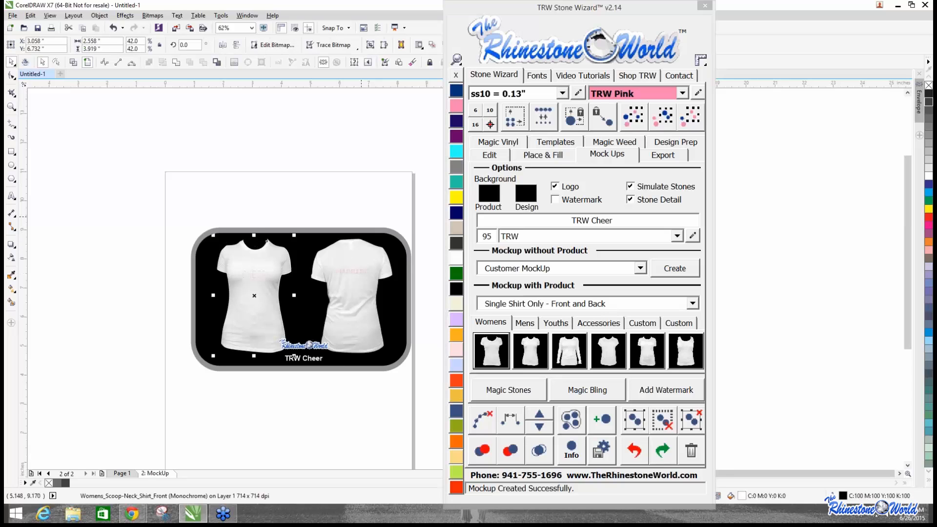
{"action": "left_click", "coordinate": [374, 173]}
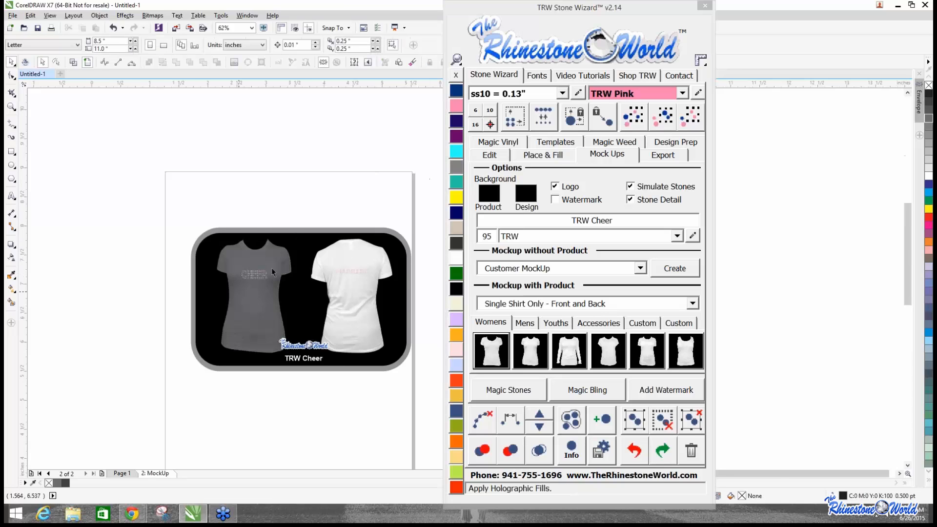
{"action": "scroll", "coordinate": [292, 243], "scroll_direction": "up", "scroll_amount": 5}
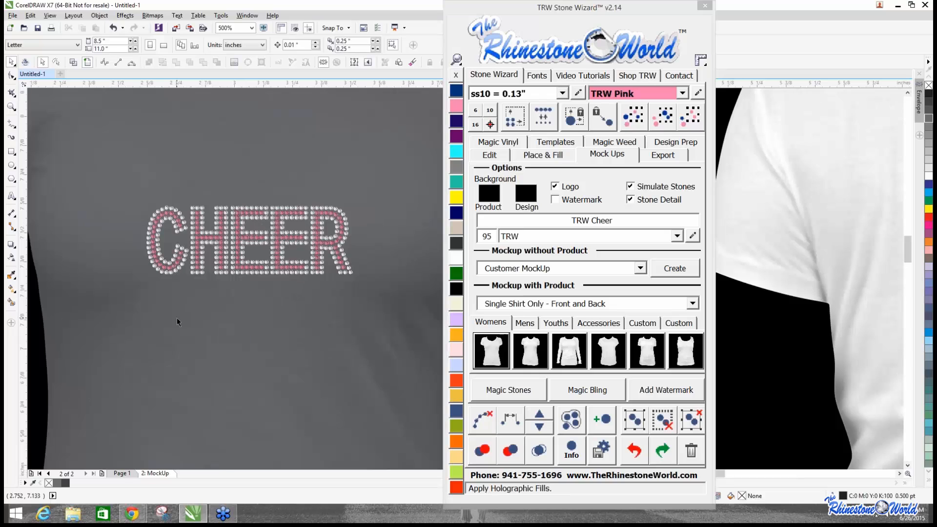
{"action": "scroll", "coordinate": [172, 263], "scroll_direction": "down", "scroll_amount": 4}
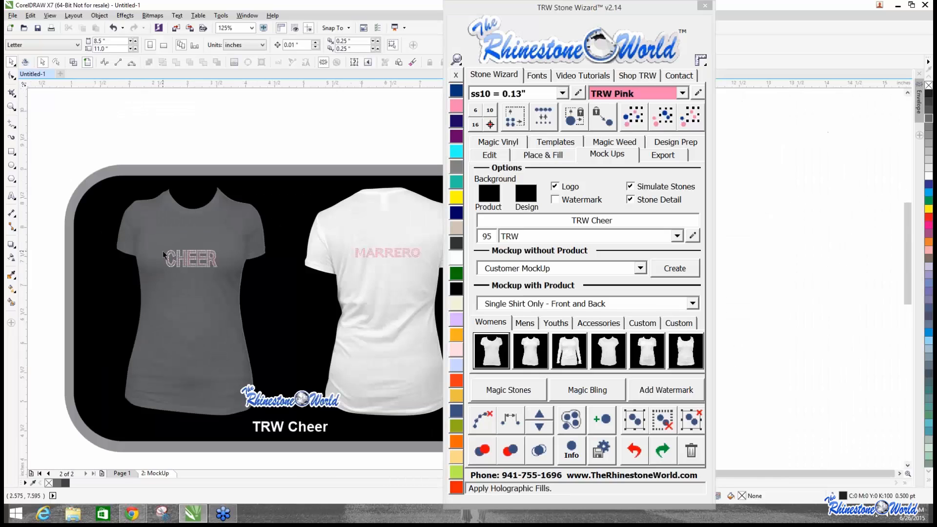
Fill the back shirt of the mockup with 70% black to match the front shirt.
{"action": "scroll", "coordinate": [195, 259], "scroll_direction": "down", "scroll_amount": 1}
{"action": "scroll", "coordinate": [312, 259], "scroll_direction": "up", "scroll_amount": 3}
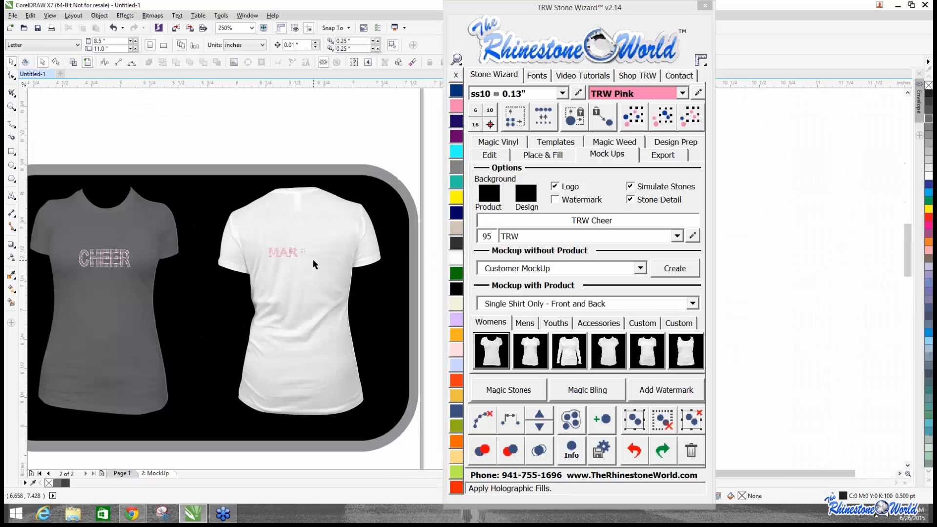
{"action": "left_click", "coordinate": [312, 258]}
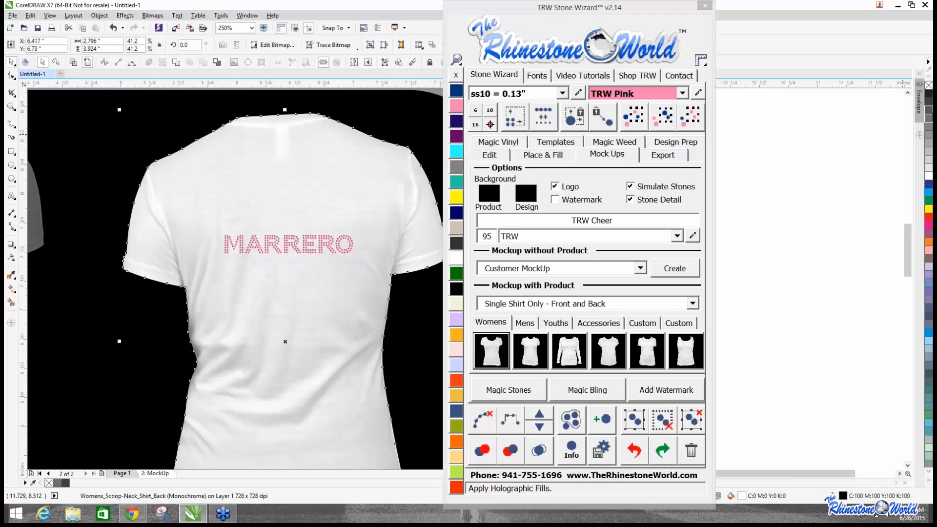
{"action": "left_click", "coordinate": [929, 121]}
{"action": "scroll", "coordinate": [256, 250], "scroll_direction": "down", "scroll_amount": 3}
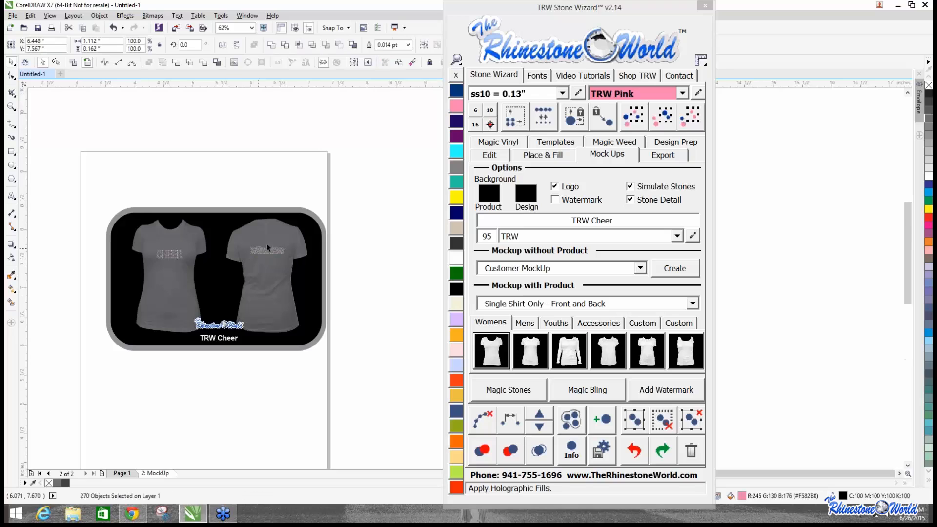
Move the rhinestone name up to the upper back of the back shirt, just below the collar.
{"action": "scroll", "coordinate": [266, 244], "scroll_direction": "up", "scroll_amount": 3}
{"action": "left_click_drag", "start_coordinate": [282, 191], "coordinate": [282, 176]}
{"action": "scroll", "coordinate": [281, 176], "scroll_direction": "down", "scroll_amount": 2}
{"action": "left_click", "coordinate": [369, 177]}
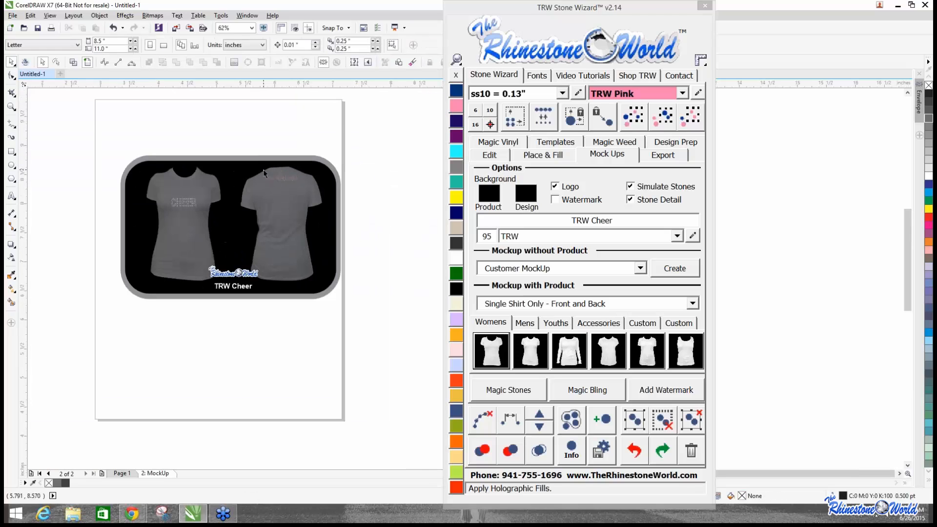
{"action": "scroll", "coordinate": [265, 171], "scroll_direction": "up", "scroll_amount": 2}
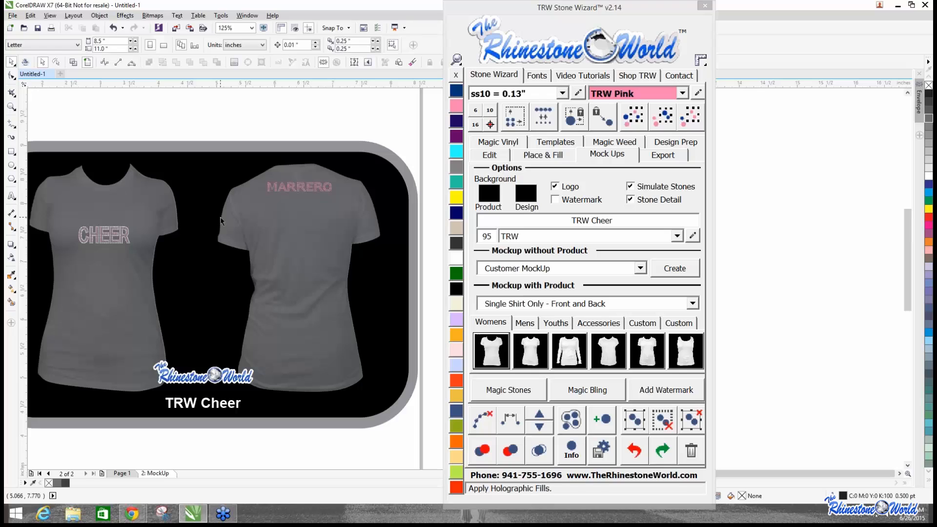
Move the gray front shirt out of the mockup and copy it to form a row of three shirts below.
{"action": "scroll", "coordinate": [220, 220], "scroll_direction": "down", "scroll_amount": 2}
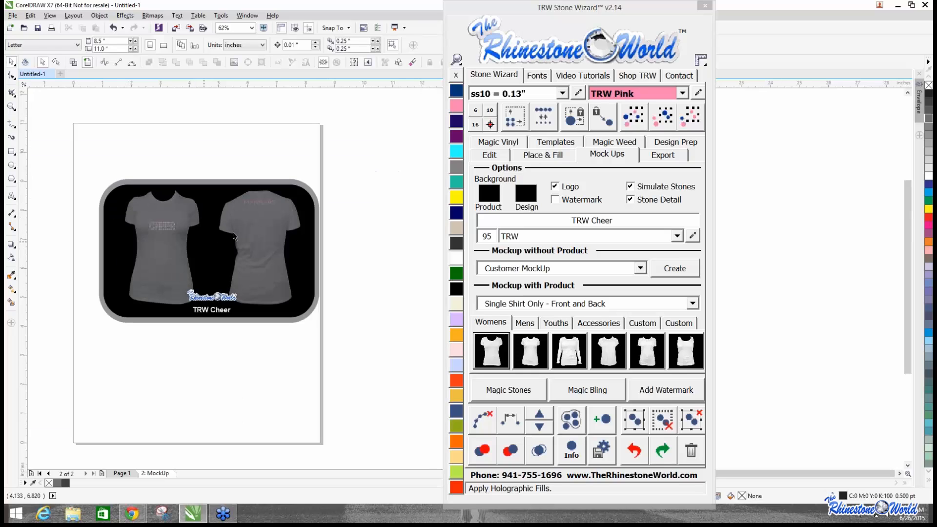
{"action": "scroll", "coordinate": [195, 224], "scroll_direction": "up", "scroll_amount": 2}
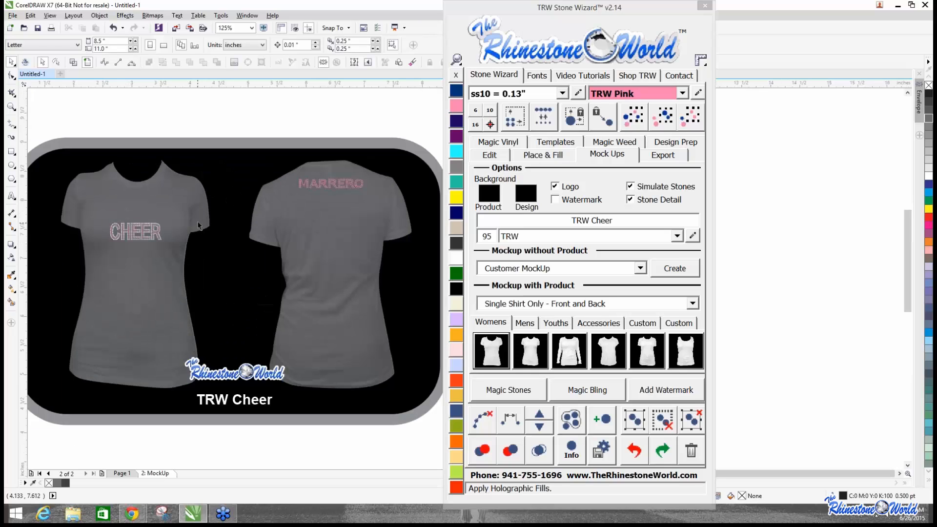
{"action": "scroll", "coordinate": [198, 226], "scroll_direction": "down", "scroll_amount": 2}
{"action": "left_click_drag", "start_coordinate": [198, 225], "coordinate": [355, 366]}
{"action": "right_click", "coordinate": [231, 366]}
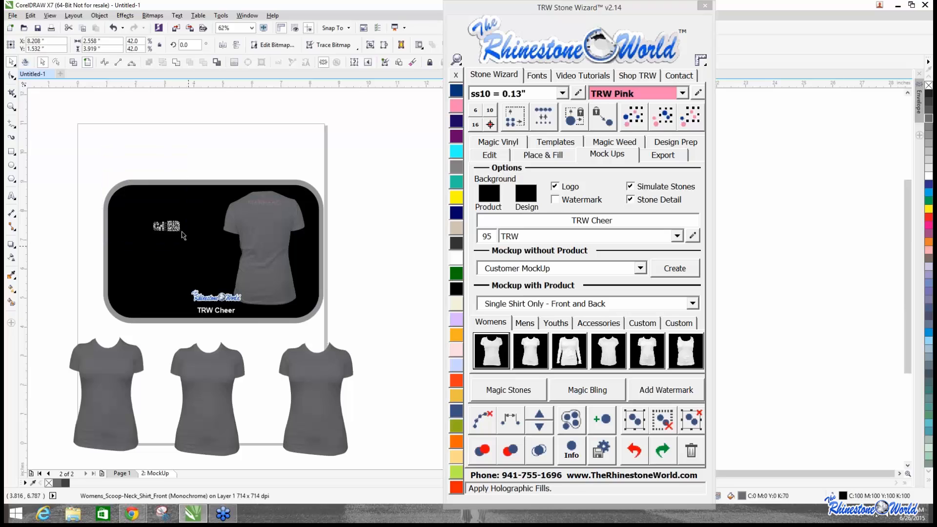
Move the CHEER design onto the first shirt of the row and shift the other two shirts level with it.
{"action": "left_click_drag", "start_coordinate": [170, 229], "coordinate": [109, 374]}
{"action": "scroll", "coordinate": [110, 375], "scroll_direction": "up", "scroll_amount": 2}
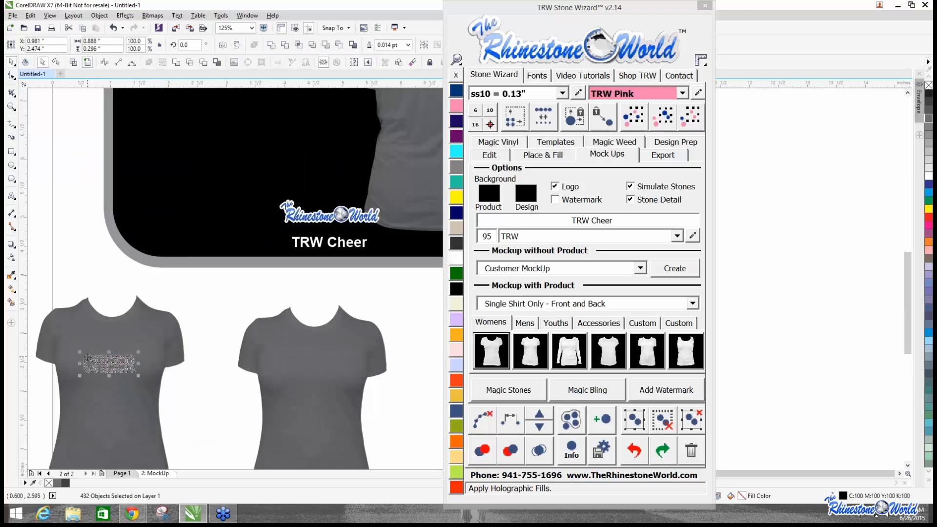
{"action": "scroll", "coordinate": [101, 344], "scroll_direction": "down", "scroll_amount": 2}
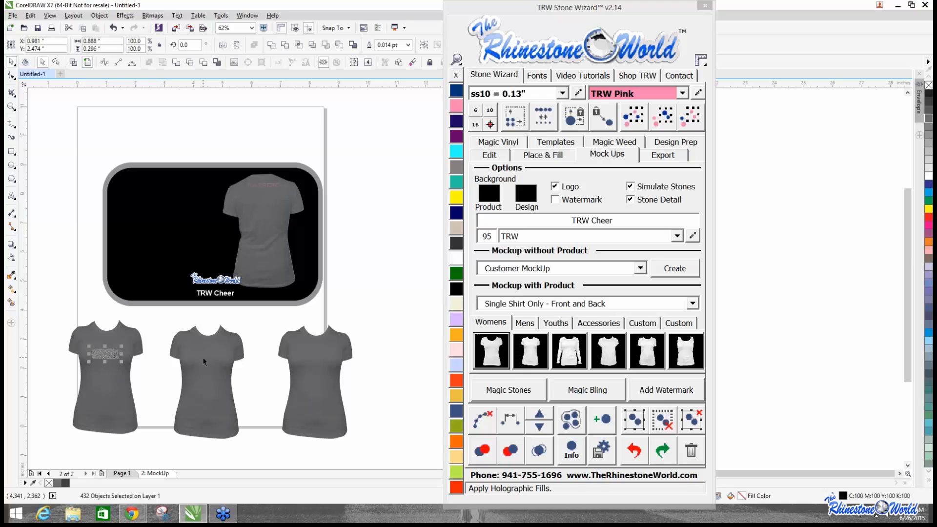
{"action": "left_click_drag", "start_coordinate": [203, 357], "coordinate": [198, 357]}
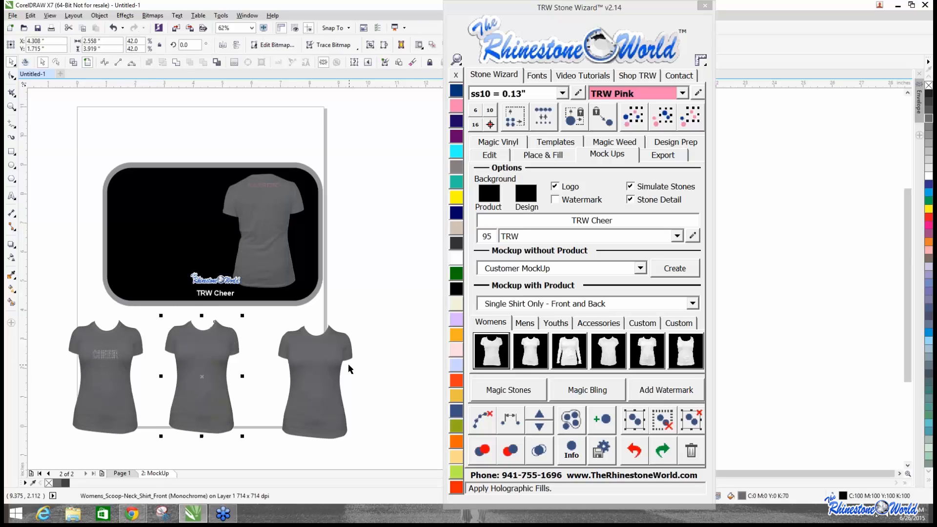
{"action": "left_click_drag", "start_coordinate": [328, 327], "coordinate": [327, 322]}
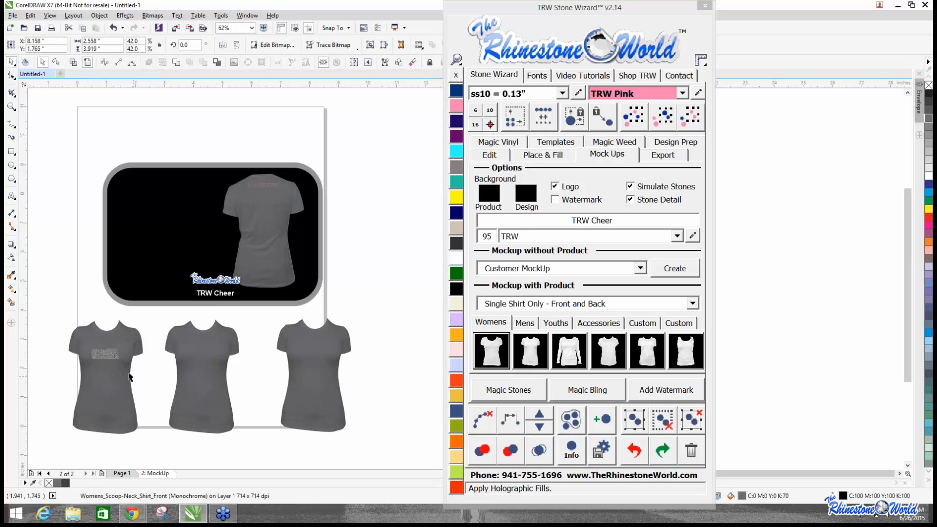
Copy the CHEER design onto the chests of the second and third shirts in the row.
{"action": "left_click", "coordinate": [121, 359]}
{"action": "left_click_drag", "start_coordinate": [104, 357], "coordinate": [314, 351]}
{"action": "right_click", "coordinate": [201, 353]}
{"action": "right_click", "coordinate": [314, 352]}
{"action": "left_click", "coordinate": [273, 369]}
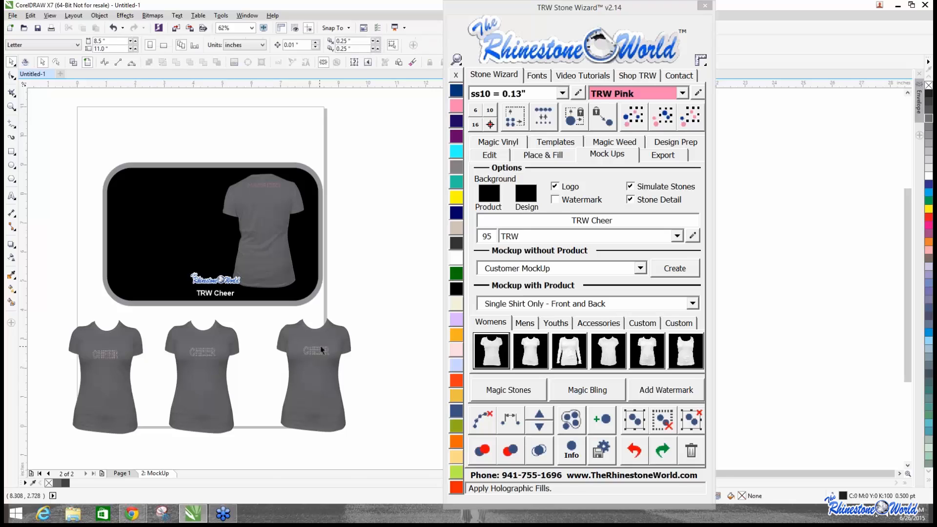
Examine the CHEER designs on the three shirts up close and from a distance.
{"action": "scroll", "coordinate": [320, 345], "scroll_direction": "up", "scroll_amount": 2}
{"action": "scroll", "coordinate": [320, 345], "scroll_direction": "up", "scroll_amount": 2}
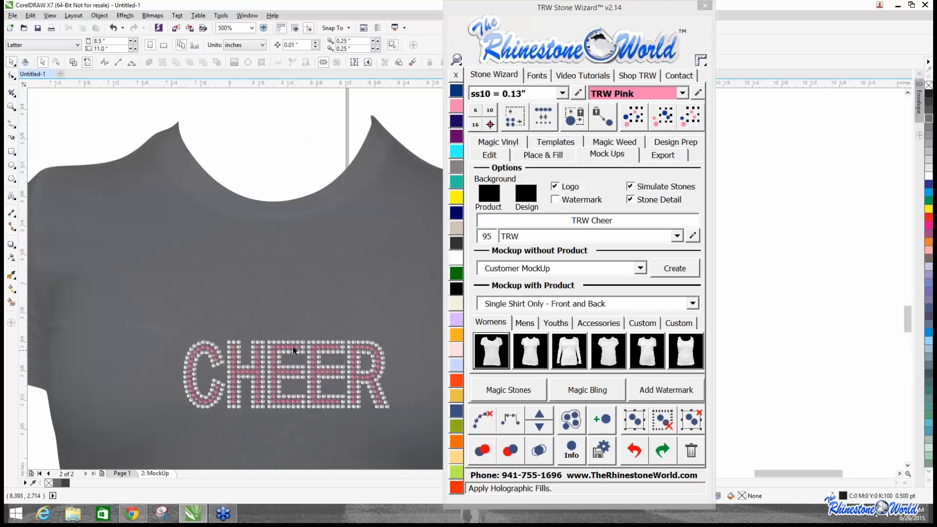
{"action": "scroll", "coordinate": [274, 338], "scroll_direction": "down", "scroll_amount": 1}
{"action": "scroll", "coordinate": [182, 351], "scroll_direction": "down", "scroll_amount": 2}
{"action": "scroll", "coordinate": [144, 357], "scroll_direction": "down", "scroll_amount": 1}
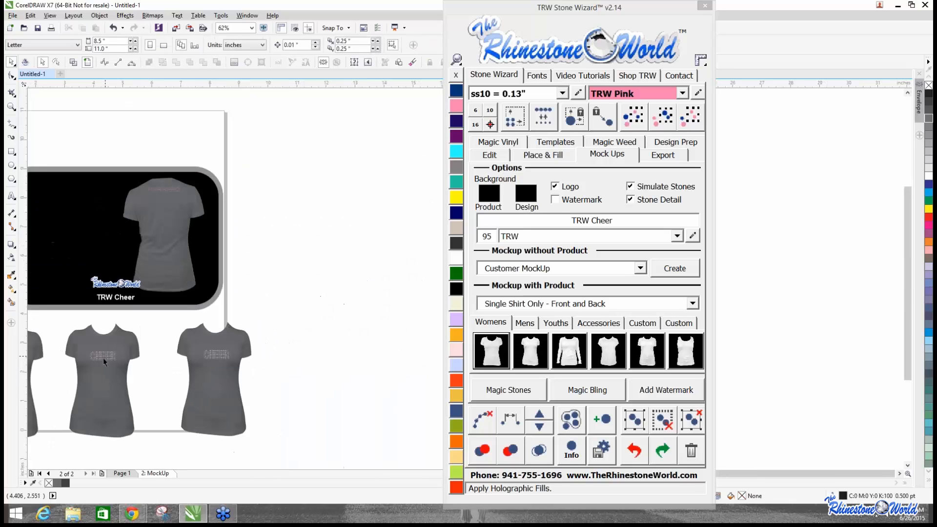
{"action": "scroll", "coordinate": [101, 360], "scroll_direction": "down", "scroll_amount": 1}
{"action": "scroll", "coordinate": [45, 355], "scroll_direction": "up", "scroll_amount": 2}
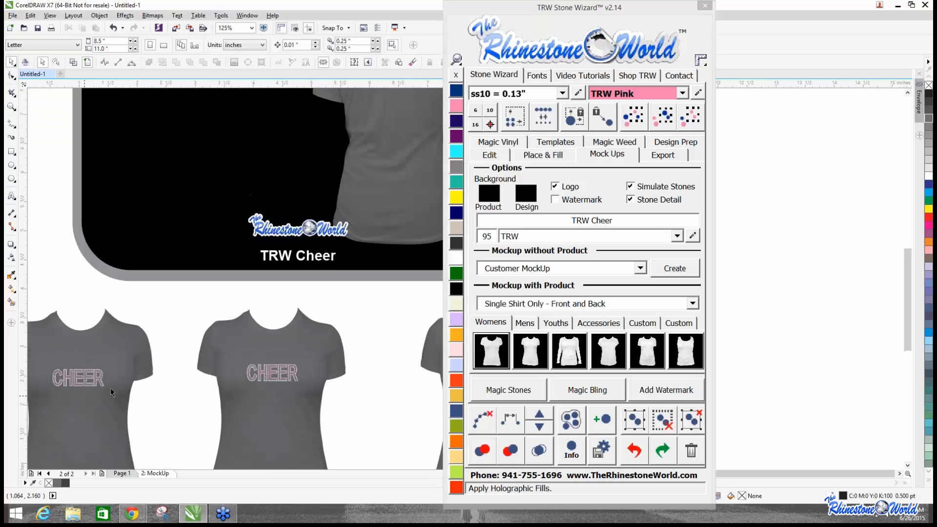
{"action": "scroll", "coordinate": [187, 361], "scroll_direction": "down", "scroll_amount": 2}
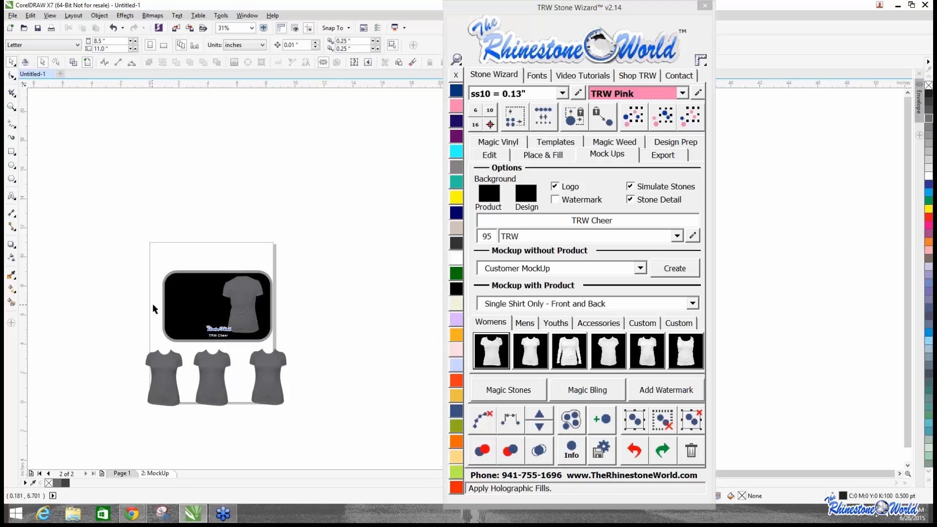
Enlarge the rounded black mockup background and move the three CHEER shirts together into its upper part.
{"action": "left_click_drag", "start_coordinate": [266, 340], "coordinate": [386, 328]}
{"action": "left_click_drag", "start_coordinate": [80, 349], "coordinate": [229, 438]}
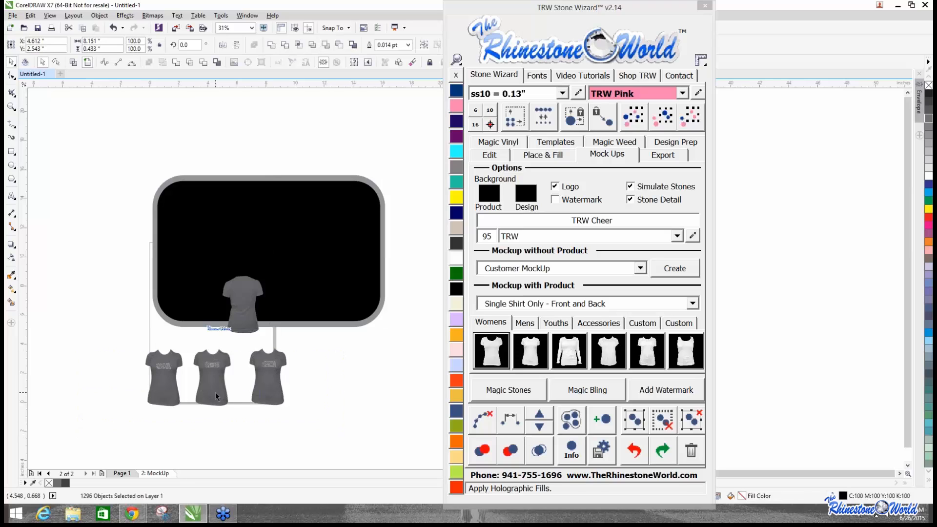
{"action": "left_click_drag", "start_coordinate": [215, 392], "coordinate": [281, 240]}
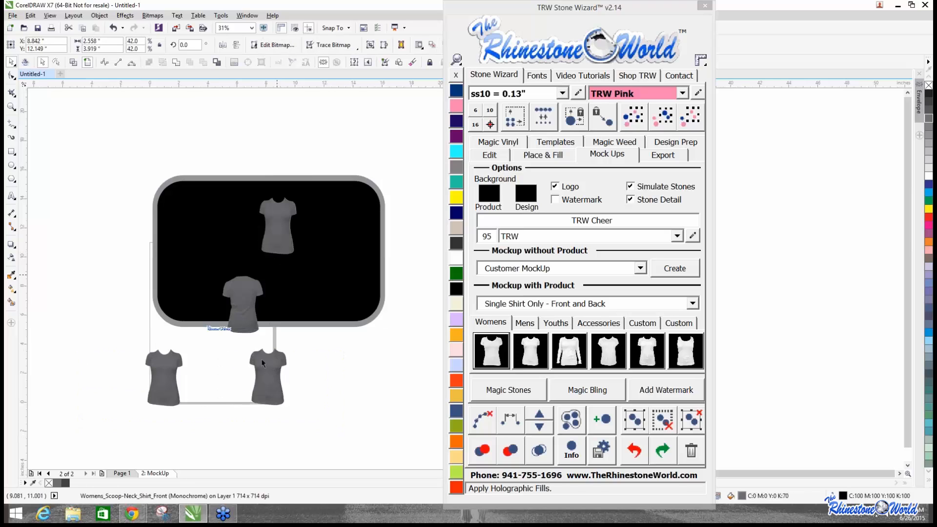
{"action": "key", "text": "ctrl+z"}
{"action": "left_click_drag", "start_coordinate": [94, 338], "coordinate": [299, 429]}
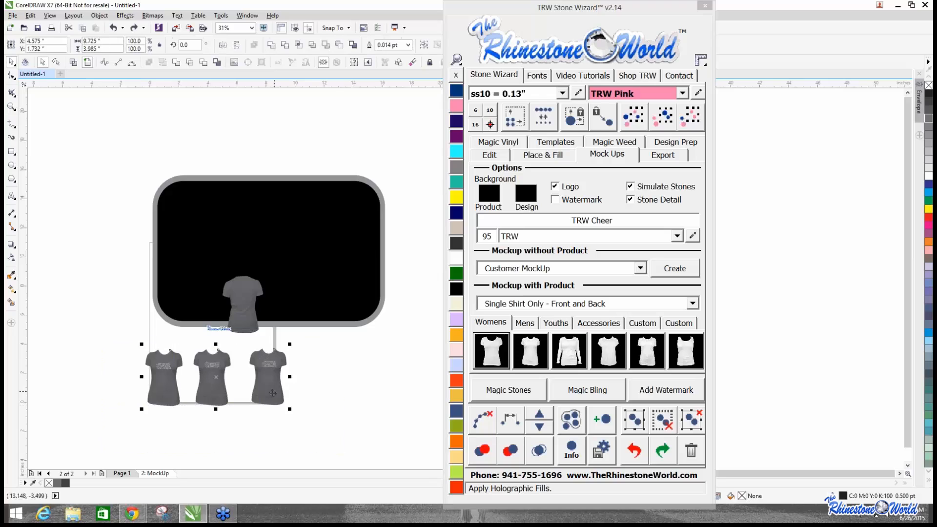
{"action": "left_click_drag", "start_coordinate": [272, 393], "coordinate": [330, 242]}
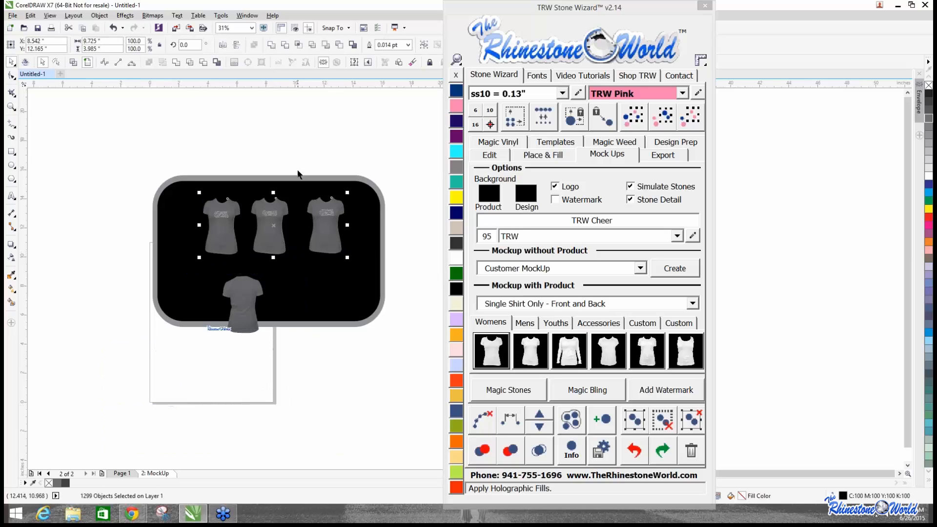
{"action": "left_click", "coordinate": [298, 171]}
{"action": "scroll", "coordinate": [328, 212], "scroll_direction": "up", "scroll_amount": 2}
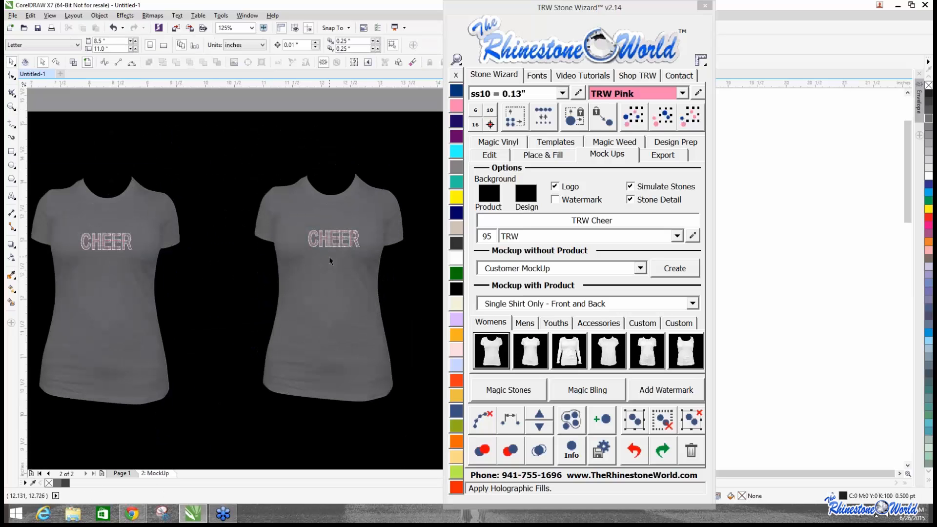
{"action": "scroll", "coordinate": [329, 256], "scroll_direction": "down", "scroll_amount": 2}
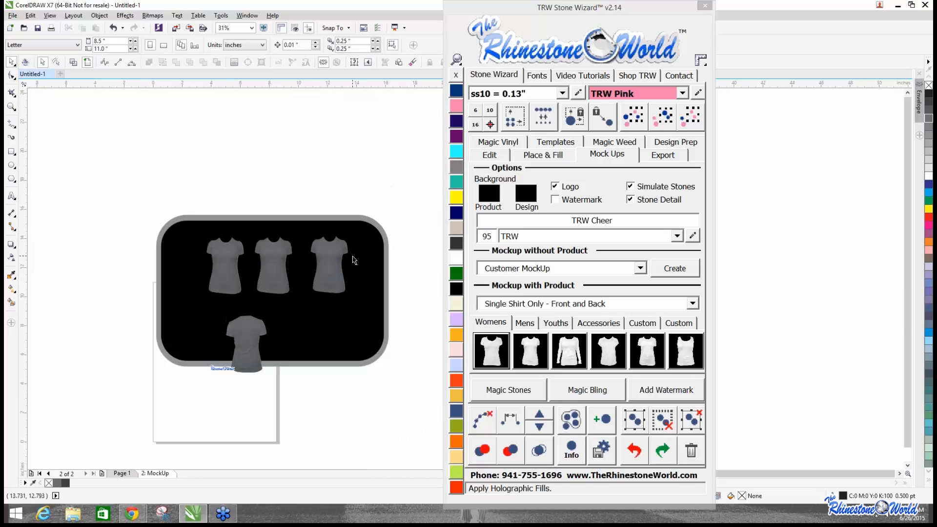
Delete the MockUp page with all its contents and both rhinestone designs on Page 1.
{"action": "left_click_drag", "start_coordinate": [129, 199], "coordinate": [412, 440]}
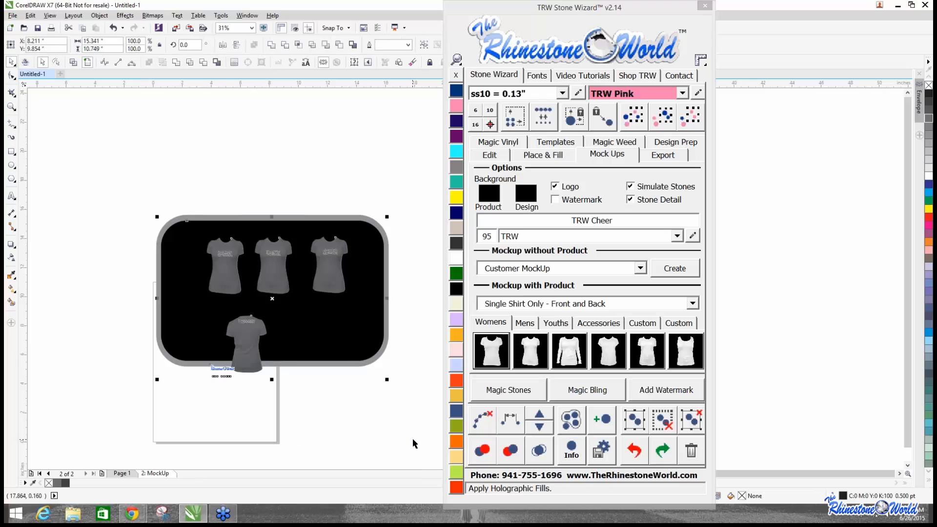
{"action": "key", "text": "Delete"}
{"action": "right_click", "coordinate": [171, 472]}
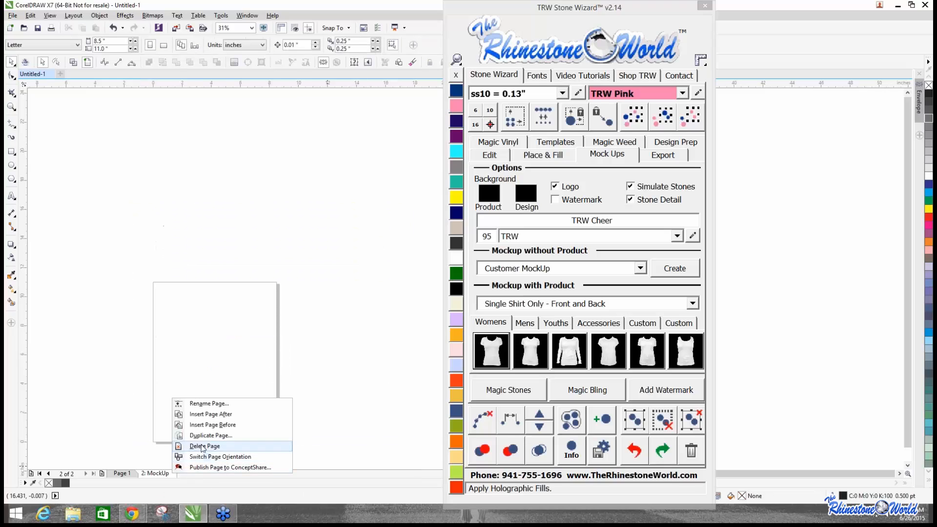
{"action": "left_click", "coordinate": [203, 446]}
{"action": "left_click_drag", "start_coordinate": [231, 378], "coordinate": [338, 445]}
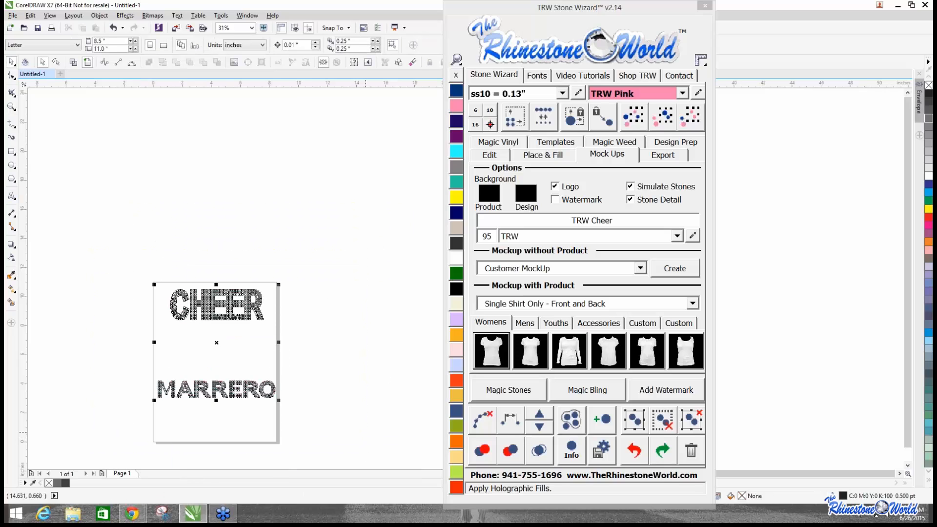
{"action": "key", "text": "Delete"}
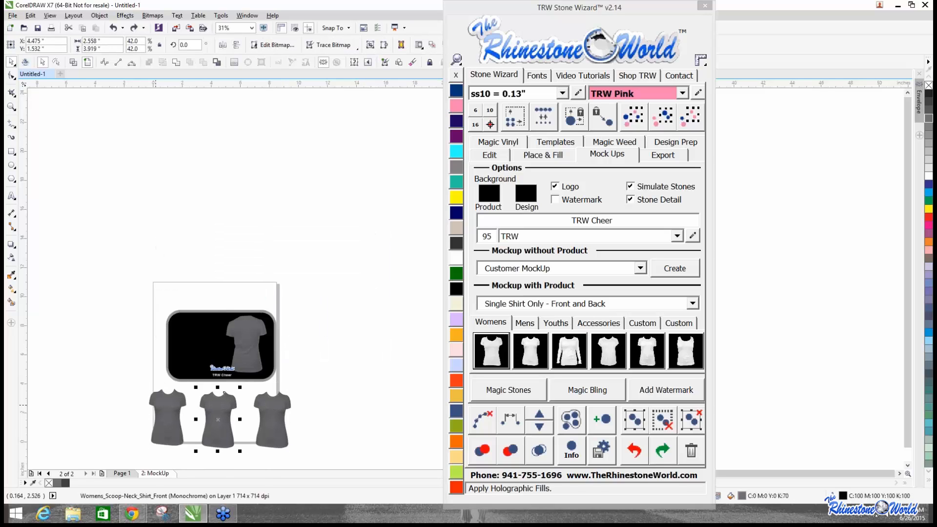
Recolour the back shirt of the mockup with the magenta fill C:20 M:80 Y:0 K:20.
{"action": "scroll", "coordinate": [249, 341], "scroll_direction": "up", "scroll_amount": 1}
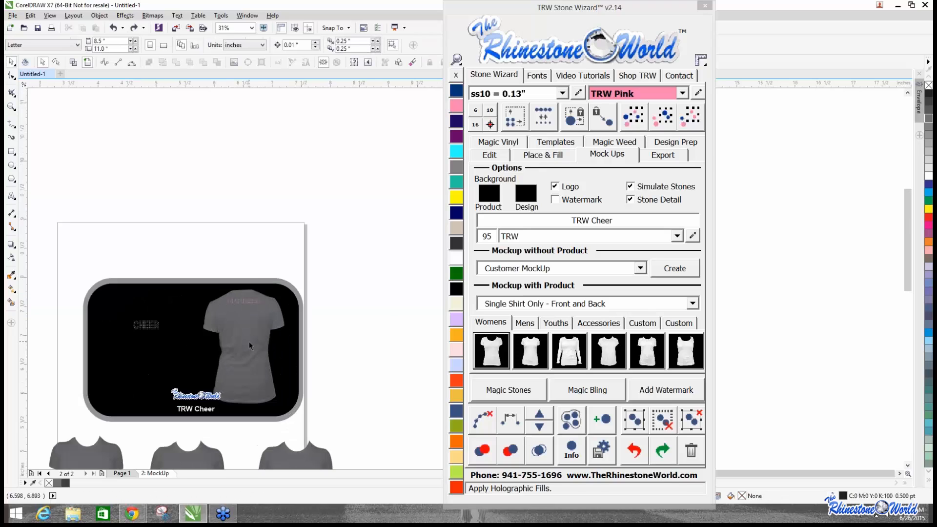
{"action": "scroll", "coordinate": [249, 341], "scroll_direction": "up", "scroll_amount": 1}
{"action": "left_click", "coordinate": [249, 341]}
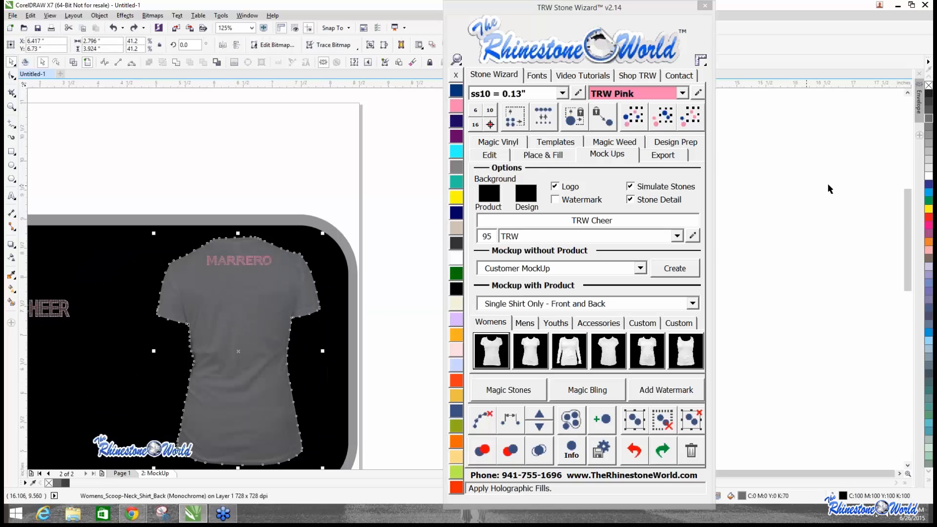
{"action": "left_click", "coordinate": [929, 216]}
{"action": "left_click", "coordinate": [928, 233]}
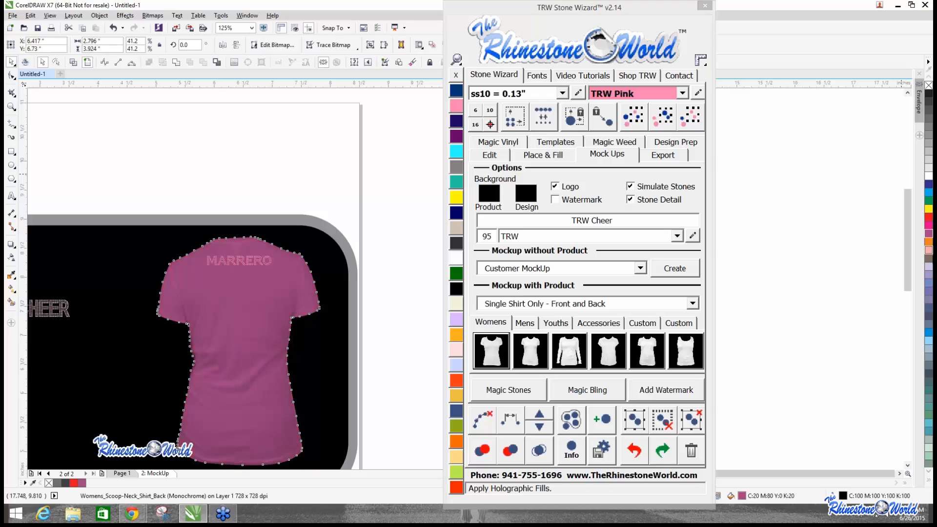
Recolour the back shirt of the mockup with the light purple fill C:40 M:40 Y:0 K:0.
{"action": "left_click", "coordinate": [929, 249]}
{"action": "left_click", "coordinate": [929, 275]}
{"action": "left_click", "coordinate": [348, 204]}
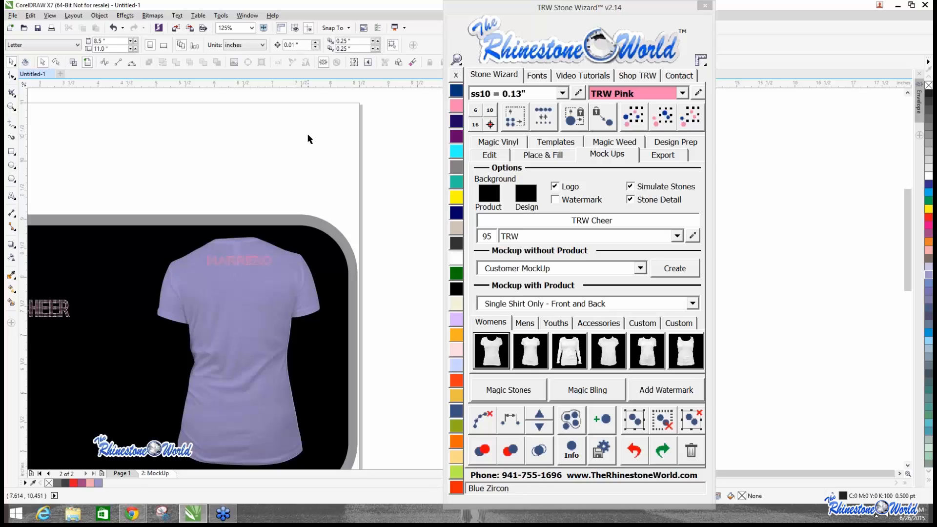
{"action": "scroll", "coordinate": [306, 133], "scroll_direction": "down", "scroll_amount": 4}
{"action": "scroll", "coordinate": [249, 161], "scroll_direction": "up", "scroll_amount": 1}
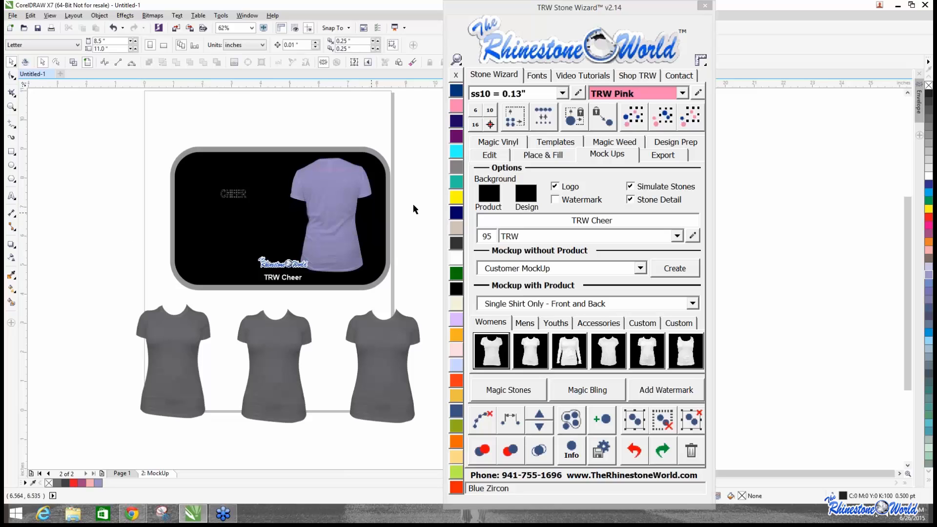
Recolour the back shirt inside the mockup with the Amethyst stone colour.
{"action": "left_click_drag", "start_coordinate": [117, 124], "coordinate": [432, 442]}
{"action": "left_click", "coordinate": [322, 228]}
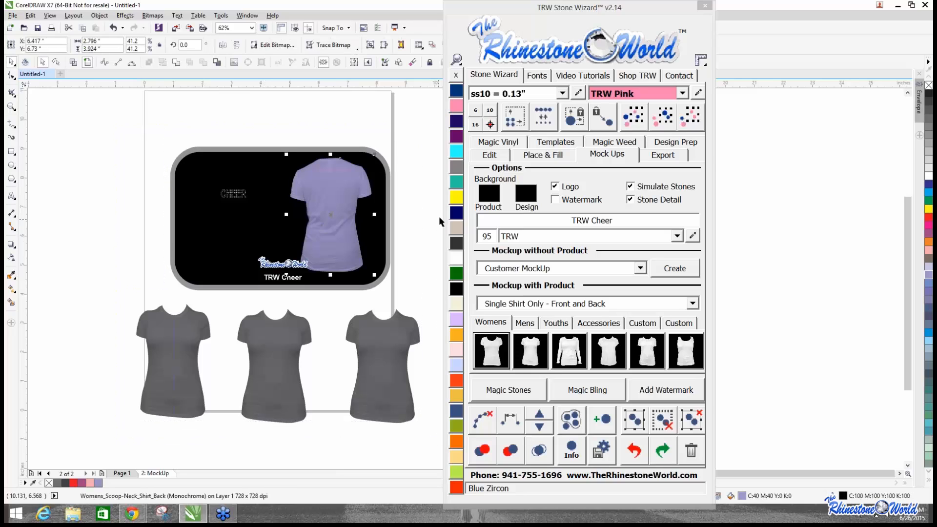
{"action": "left_click", "coordinate": [457, 149]}
{"action": "left_click", "coordinate": [456, 136]}
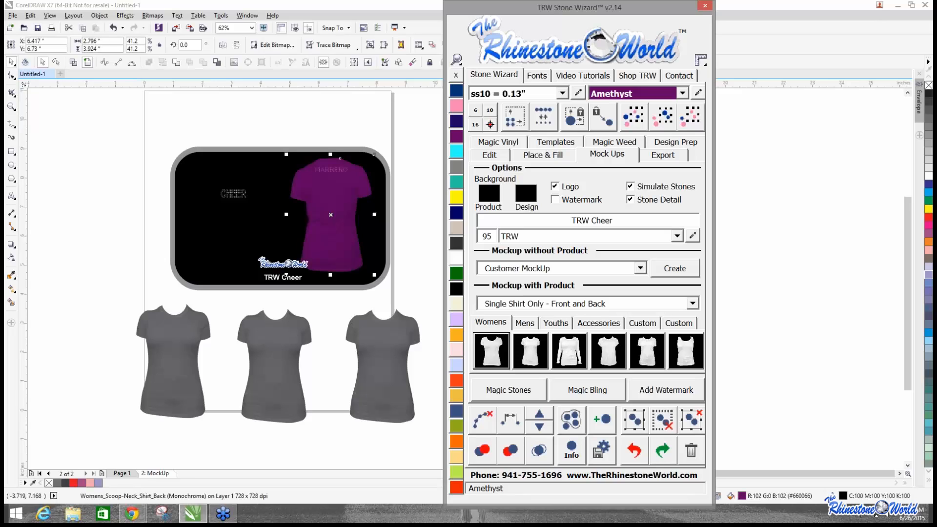
Try Citrine, Blue Zircon and Black Diamond as colours on the first loose grey shirt below the mockup.
{"action": "left_click", "coordinate": [171, 322]}
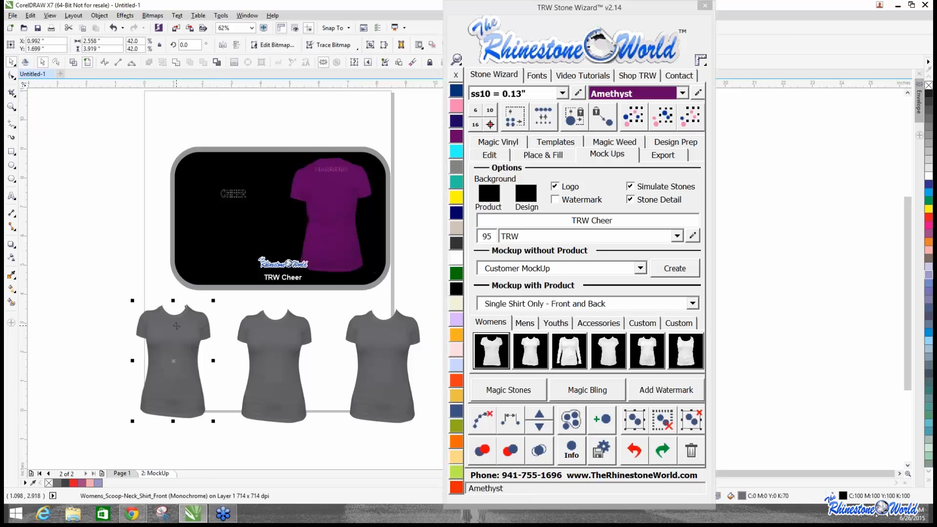
{"action": "left_click", "coordinate": [458, 242]}
{"action": "left_click", "coordinate": [457, 196]}
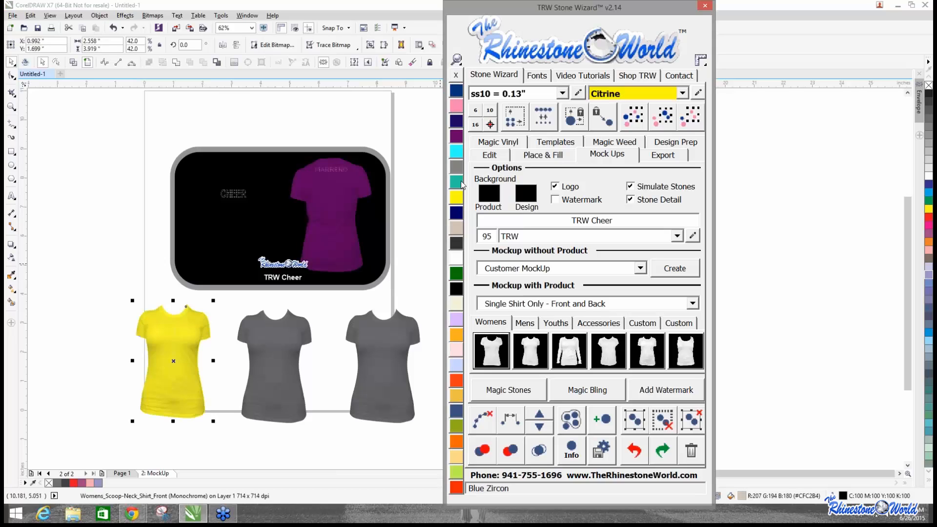
{"action": "left_click", "coordinate": [457, 183]}
{"action": "left_click", "coordinate": [457, 164]}
Delete the three loose shirts below the mockup.
{"action": "left_click", "coordinate": [108, 297]}
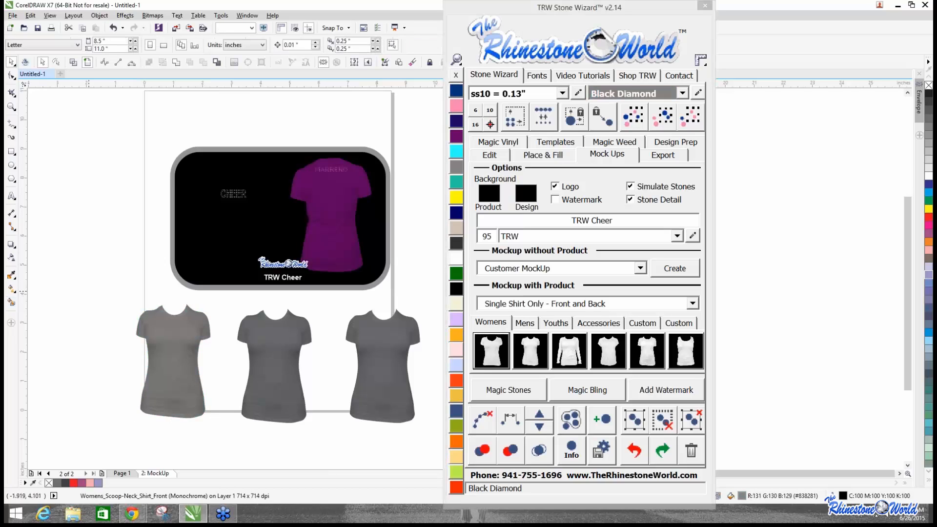
{"action": "left_click_drag", "start_coordinate": [106, 297], "coordinate": [445, 453]}
{"action": "key", "text": "Delete"}
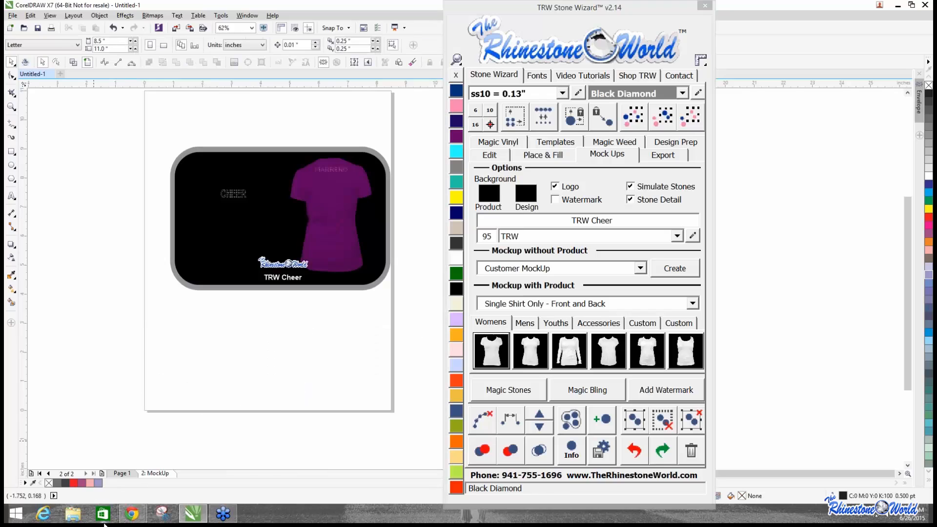
Duplicate the lower rhinestone word on Page 1 and place the copy beneath it, near the page's bottom edge.
{"action": "left_click", "coordinate": [121, 473]}
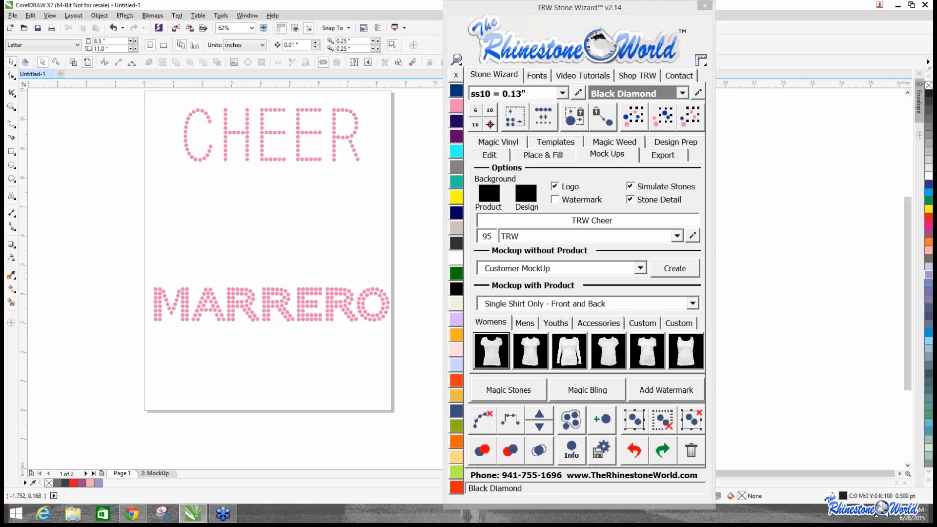
{"action": "left_click_drag", "start_coordinate": [120, 268], "coordinate": [419, 368]}
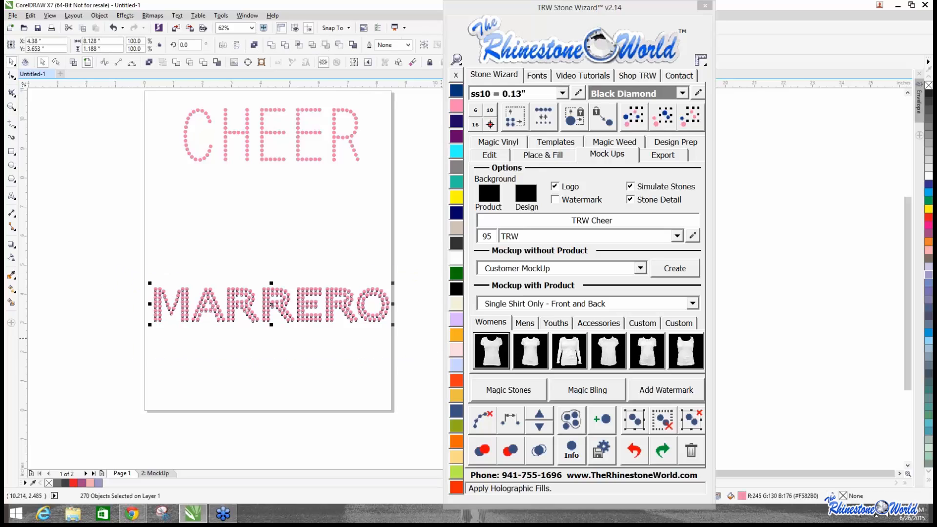
{"action": "left_click", "coordinate": [493, 155]}
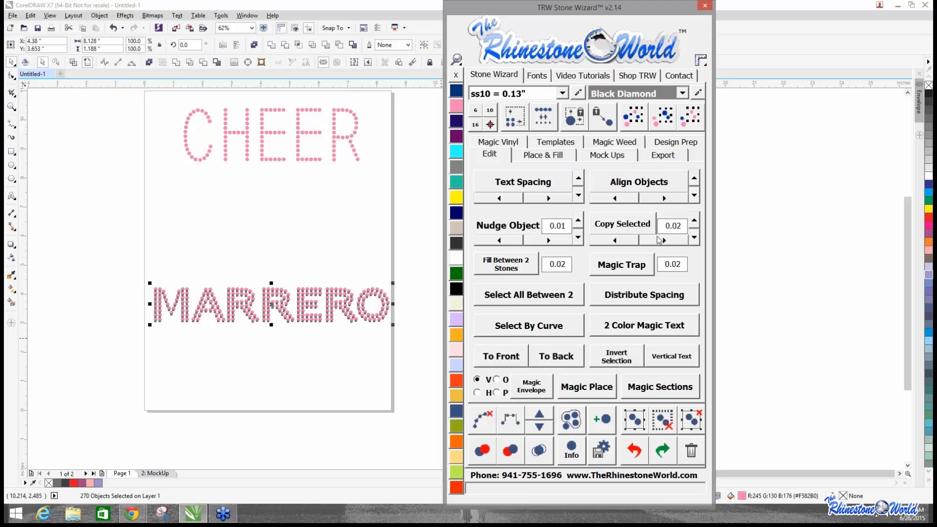
{"action": "left_click", "coordinate": [264, 303]}
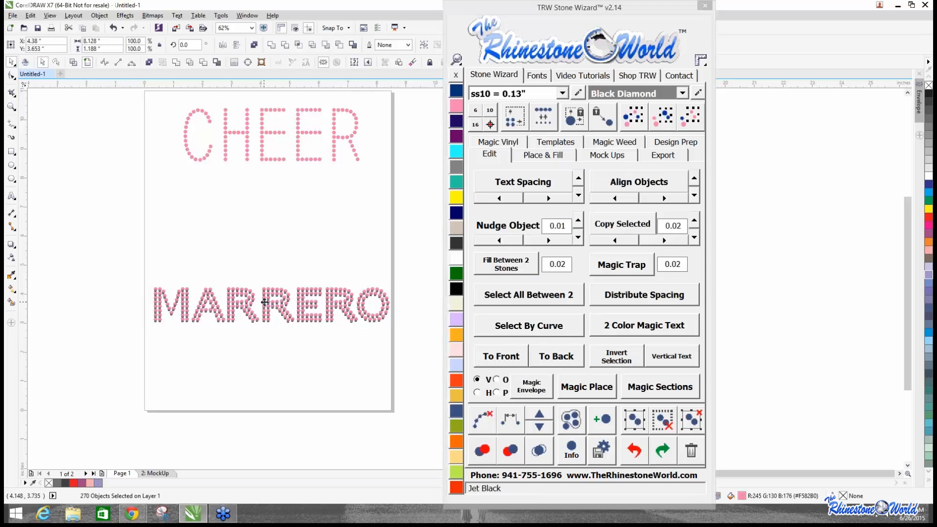
{"action": "left_click_drag", "start_coordinate": [264, 303], "coordinate": [267, 378]}
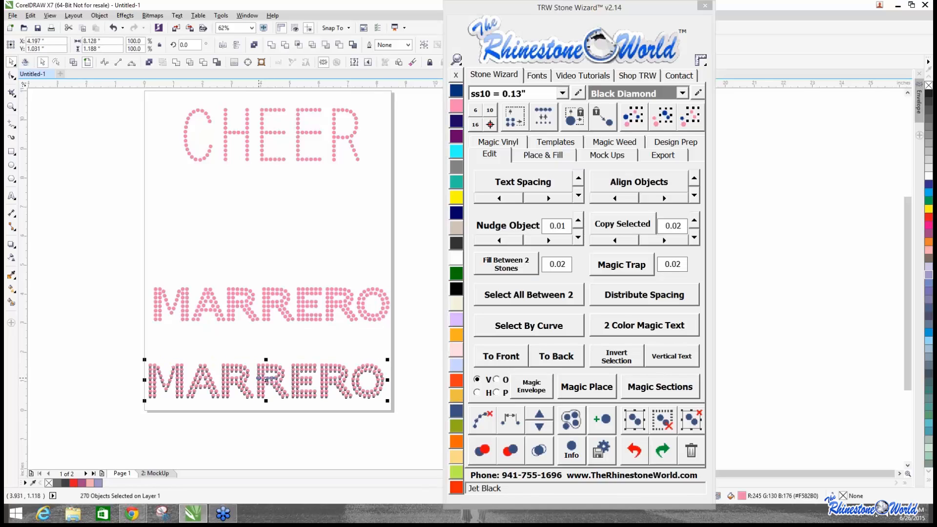
Make another copy of the original lower rhinestone word and place it just above the original, below CHEER.
{"action": "scroll", "coordinate": [258, 378], "scroll_direction": "down", "scroll_amount": 1}
{"action": "left_click_drag", "start_coordinate": [185, 318], "coordinate": [340, 356]}
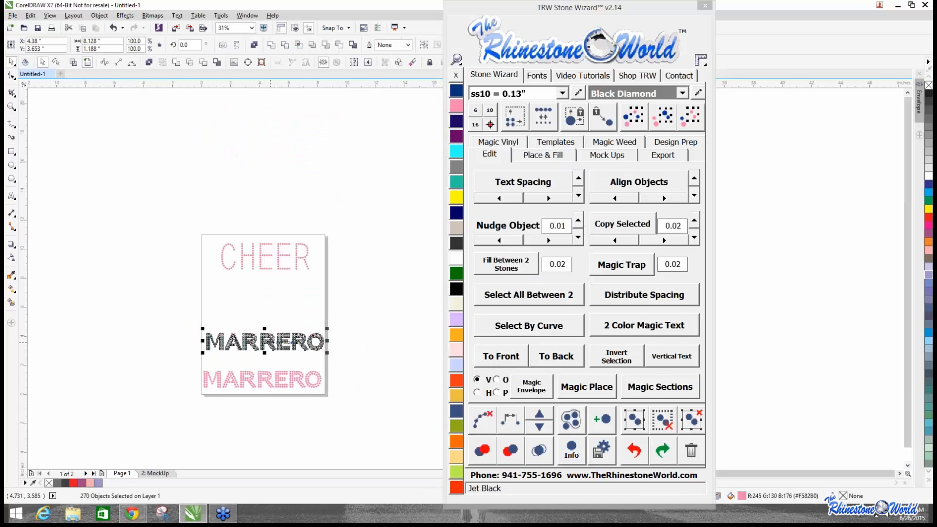
{"action": "left_click", "coordinate": [363, 351]}
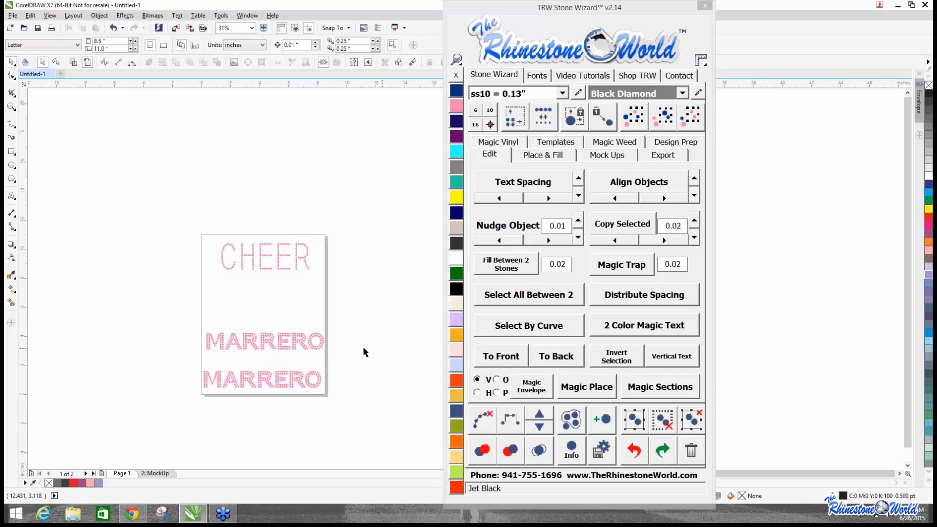
{"action": "left_click_drag", "start_coordinate": [176, 309], "coordinate": [341, 363]}
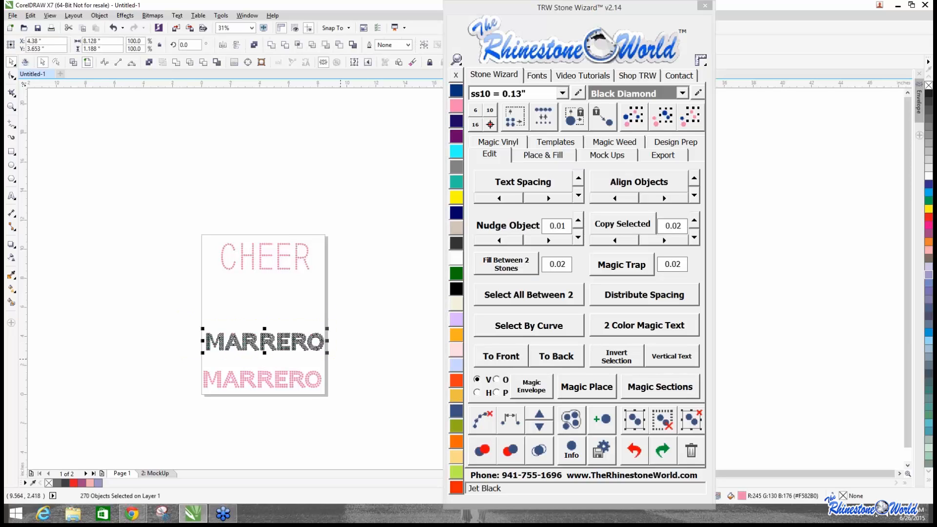
{"action": "left_click", "coordinate": [370, 292]}
{"action": "left_click_drag", "start_coordinate": [360, 276], "coordinate": [184, 362]}
{"action": "left_click_drag", "start_coordinate": [278, 342], "coordinate": [284, 311]}
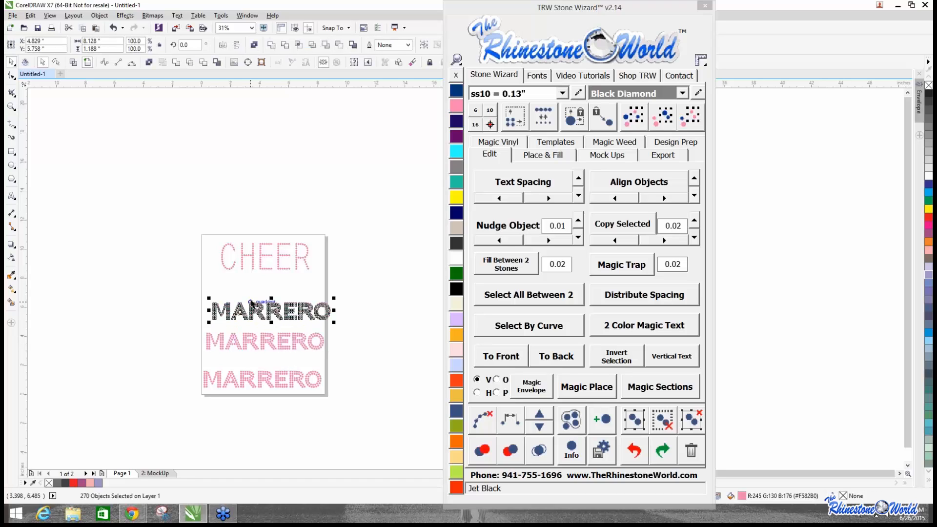
Add a two-line Arial text reading CTRL C and CTRL V above the page.
{"action": "left_click", "coordinate": [37, 248]}
{"action": "key", "text": "F8"}
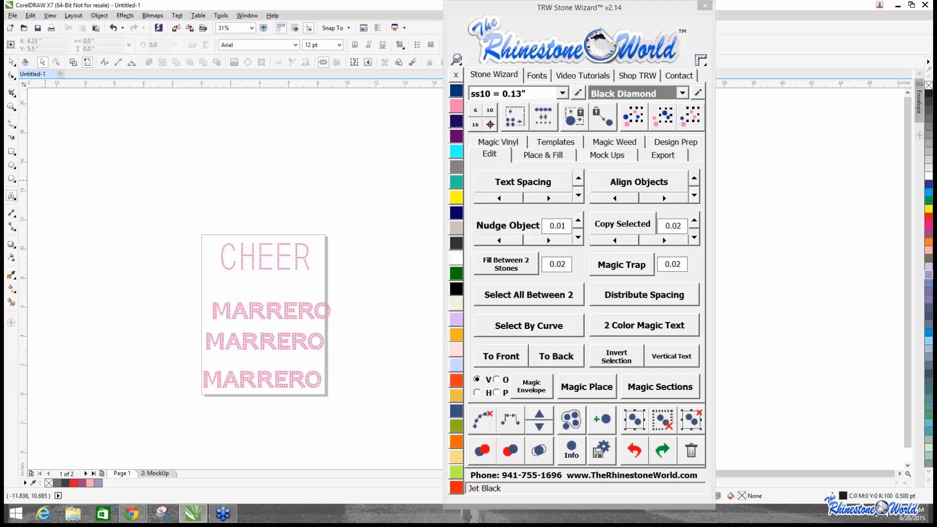
{"action": "left_click", "coordinate": [247, 122]}
{"action": "type", "text": "CTRL V"}
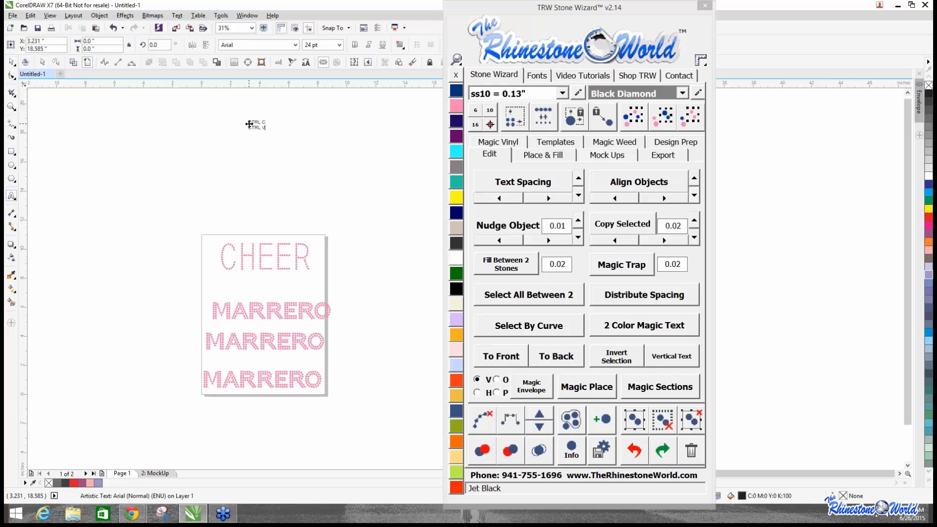
{"action": "key", "text": "ctrl+space"}
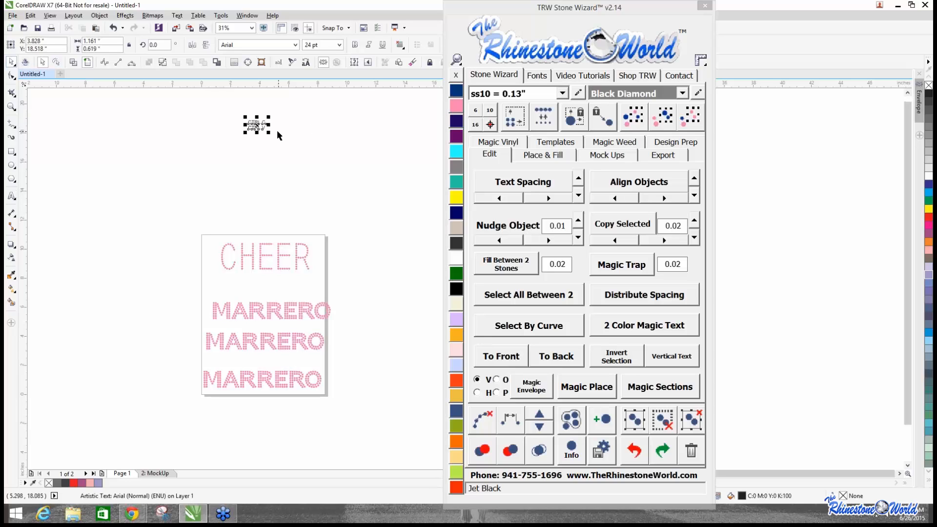
Enlarge the CTRL C / CTRL V text to about 151 pt and place it directly above the page.
{"action": "left_click_drag", "start_coordinate": [268, 133], "coordinate": [356, 224]}
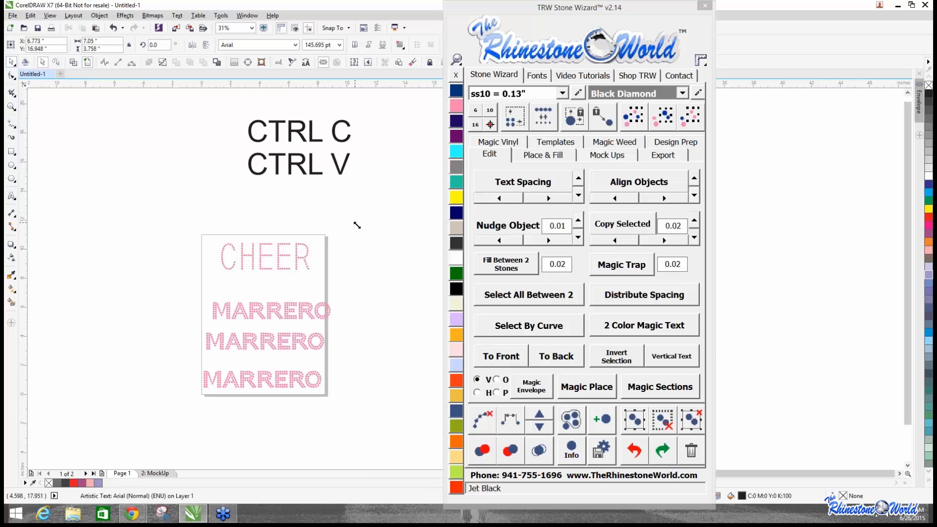
{"action": "left_click", "coordinate": [301, 161]}
{"action": "left_click_drag", "start_coordinate": [301, 164], "coordinate": [263, 210]}
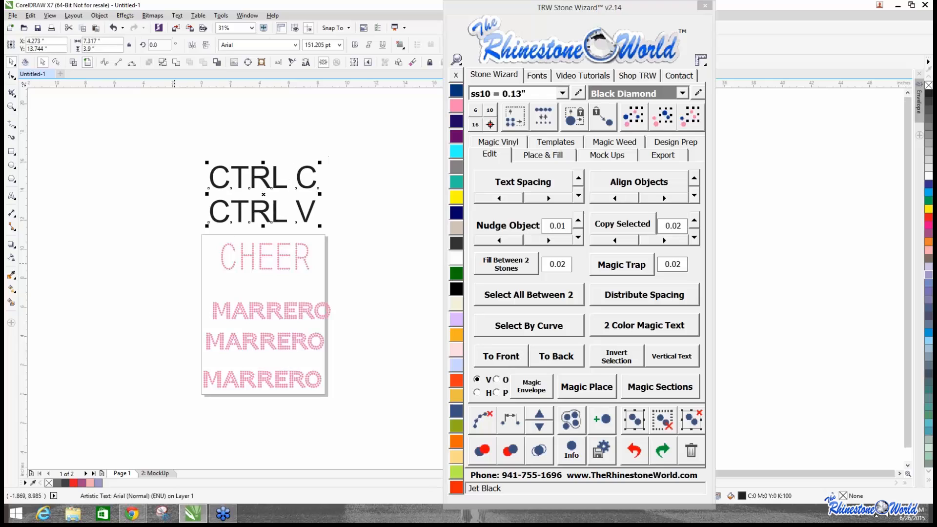
{"action": "left_click", "coordinate": [179, 262]}
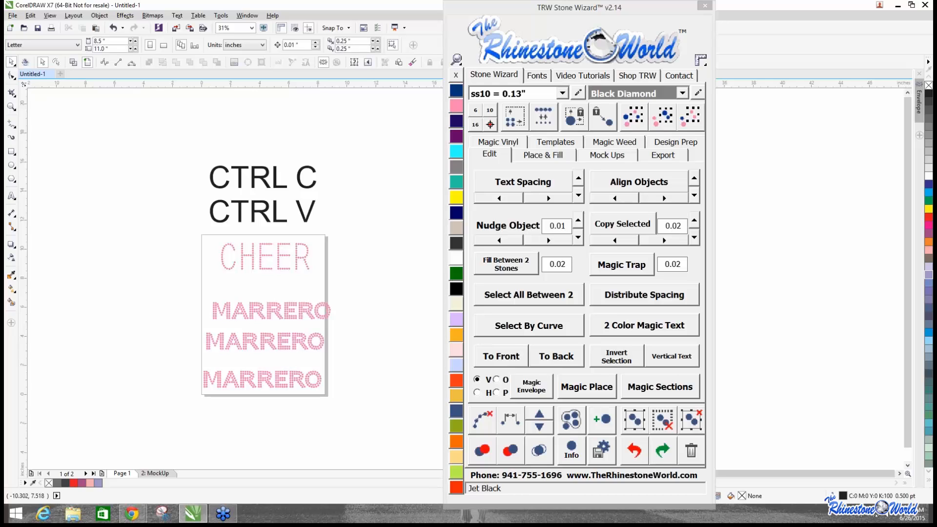
Select the entire mockup on the MockUp page and display the Stone Wizard's export options.
{"action": "left_click", "coordinate": [155, 473]}
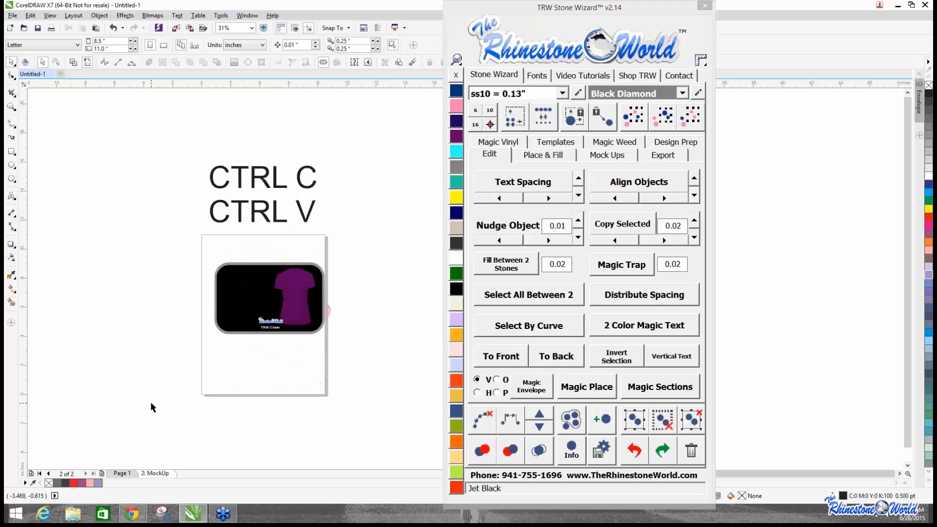
{"action": "scroll", "coordinate": [151, 403], "scroll_direction": "down", "scroll_amount": 1}
{"action": "scroll", "coordinate": [213, 367], "scroll_direction": "up", "scroll_amount": 1}
{"action": "left_click_drag", "start_coordinate": [112, 289], "coordinate": [363, 378]}
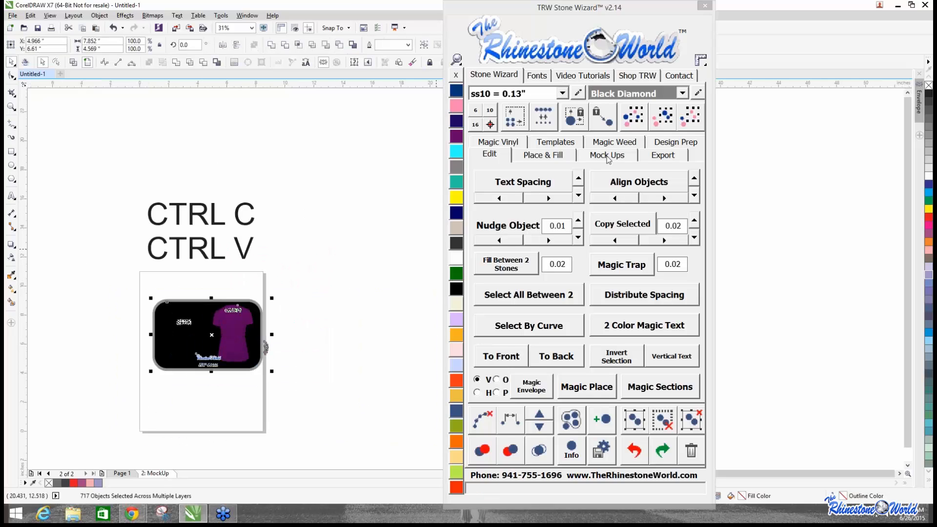
{"action": "left_click", "coordinate": [666, 154]}
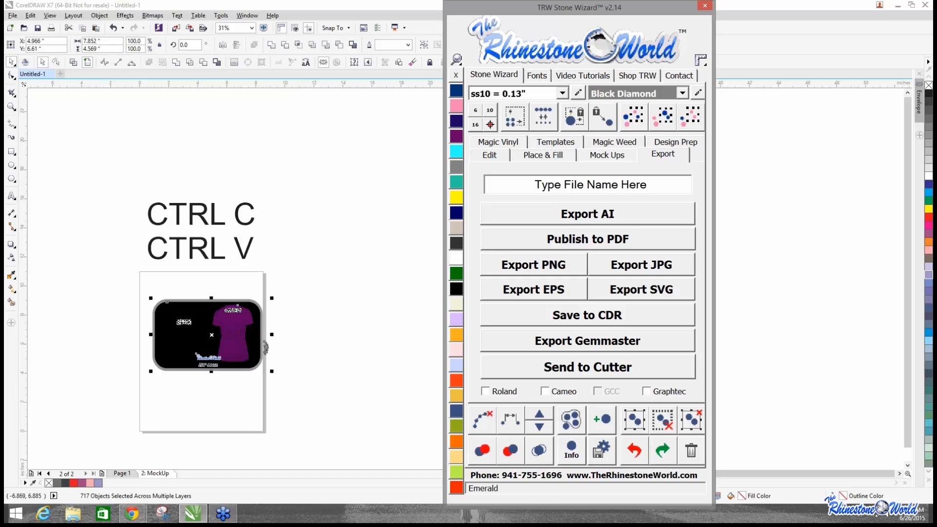
Delete the CTRL C / CTRL V text and the CHEER design from Page 1.
{"action": "left_click", "coordinate": [121, 473]}
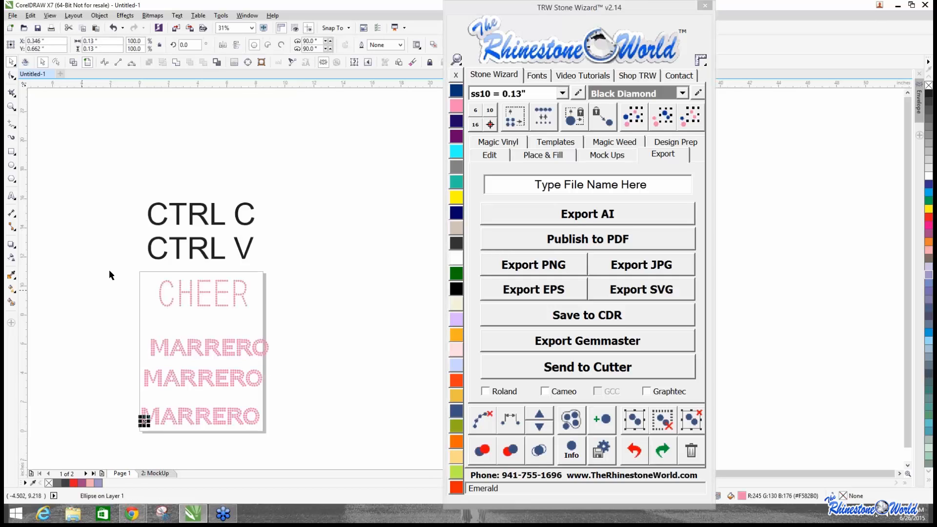
{"action": "left_click_drag", "start_coordinate": [136, 181], "coordinate": [280, 262]}
{"action": "key", "text": "Delete"}
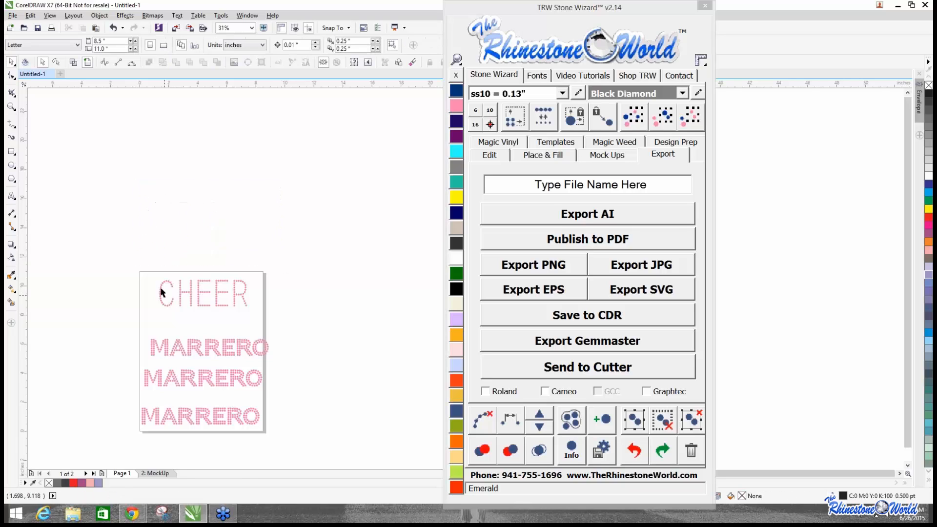
{"action": "left_click_drag", "start_coordinate": [119, 260], "coordinate": [315, 330]}
{"action": "key", "text": "Delete"}
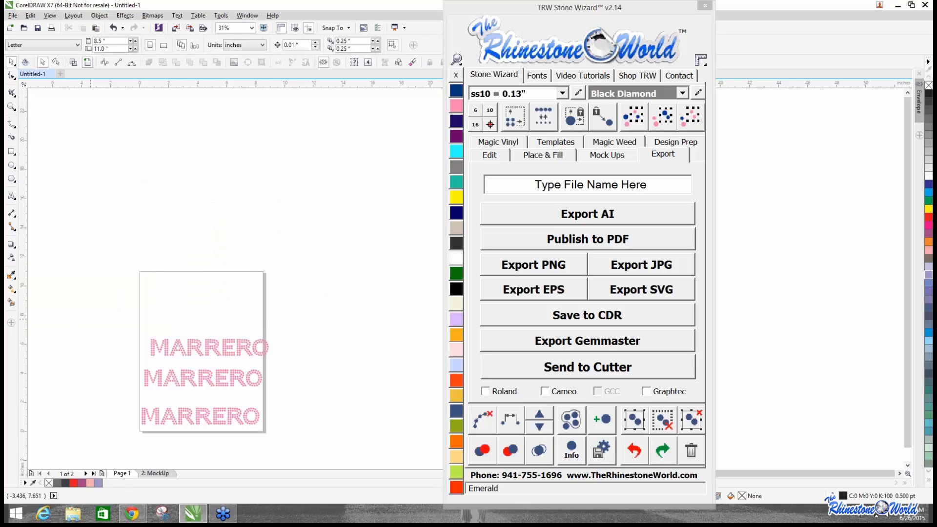
Delete the upper two of the three identical rhinestone words and move the remaining one to the page's upper part.
{"action": "left_click_drag", "start_coordinate": [90, 321], "coordinate": [302, 366]}
{"action": "key", "text": "Delete"}
{"action": "left_click_drag", "start_coordinate": [117, 349], "coordinate": [293, 396]}
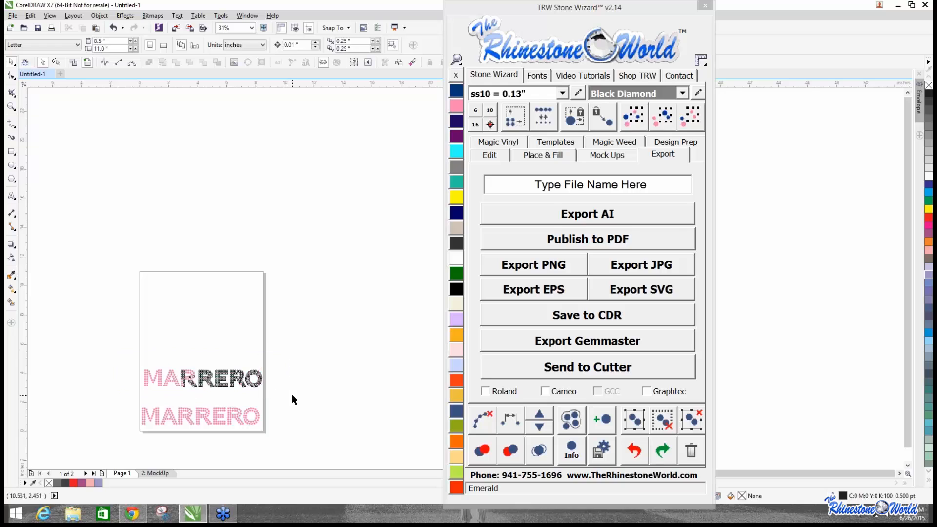
{"action": "key", "text": "Delete"}
{"action": "mouse_move", "coordinate": [123, 396]}
{"action": "left_mouse_down"}
{"action": "mouse_move", "coordinate": [267, 436]}
{"action": "mouse_move", "coordinate": [234, 385]}
{"action": "mouse_move", "coordinate": [234, 308]}
{"action": "left_mouse_up"}
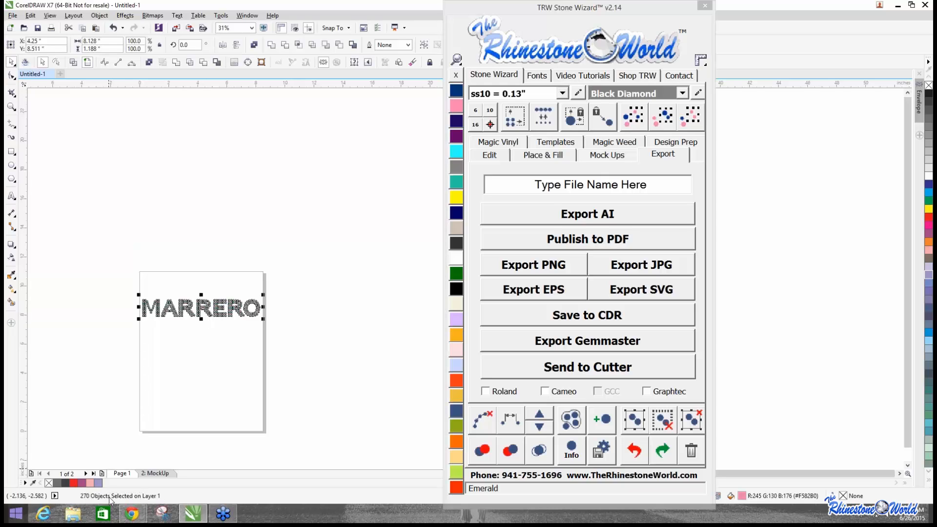
{"action": "left_click", "coordinate": [124, 432]}
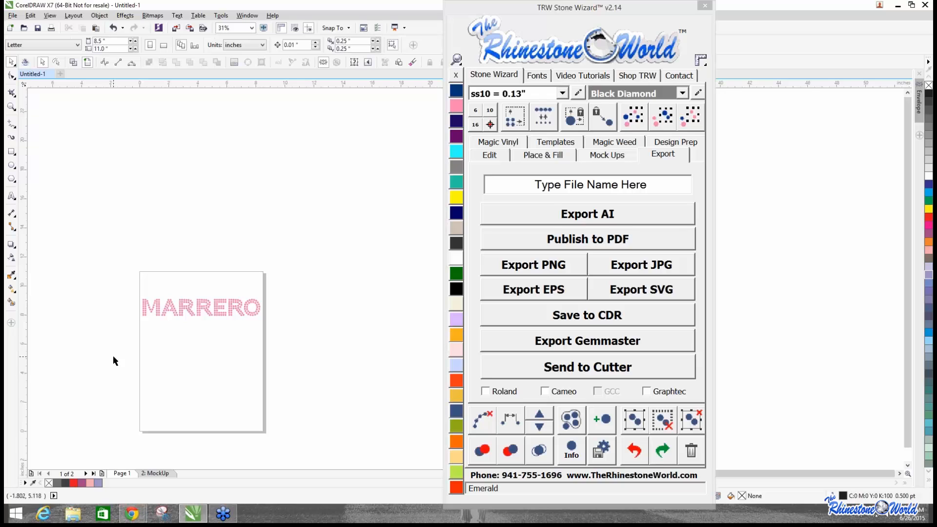
Recolour the upper half of the remaining word's stones with Emerald.
{"action": "scroll", "coordinate": [191, 320], "scroll_direction": "up", "scroll_amount": 1}
{"action": "left_click_drag", "start_coordinate": [84, 252], "coordinate": [365, 300]}
{"action": "left_click", "coordinate": [456, 273]}
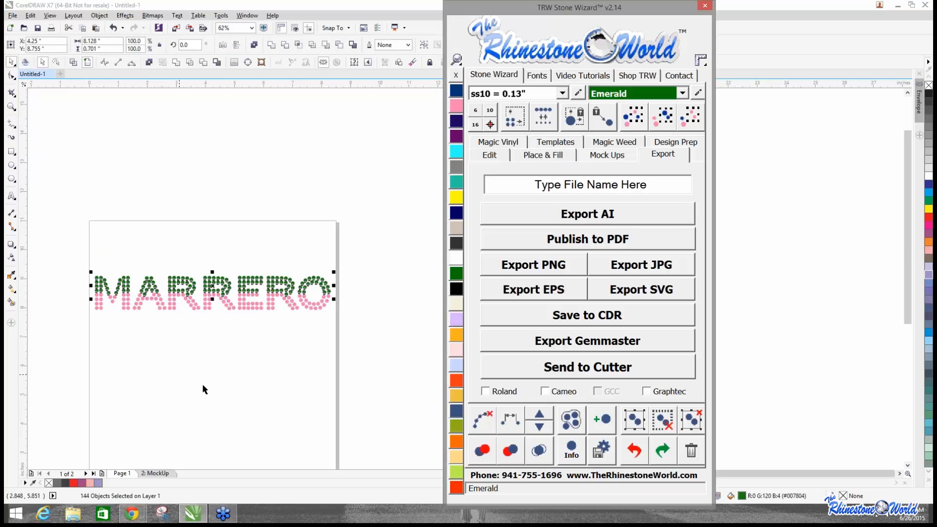
Select the whole two-coloured rhinestone word and request its design info with stone count, size and colours.
{"action": "left_click", "coordinate": [209, 401]}
{"action": "left_click_drag", "start_coordinate": [77, 262], "coordinate": [376, 331]}
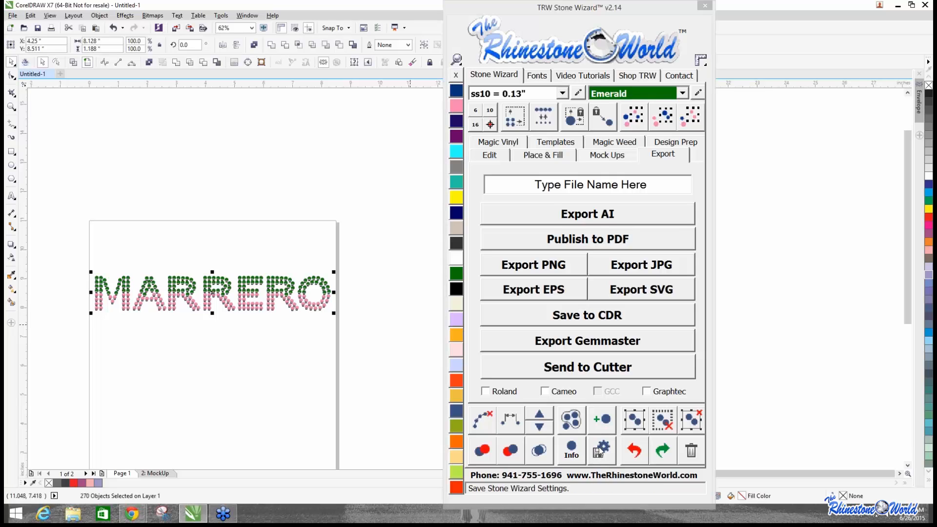
{"action": "left_click", "coordinate": [572, 452]}
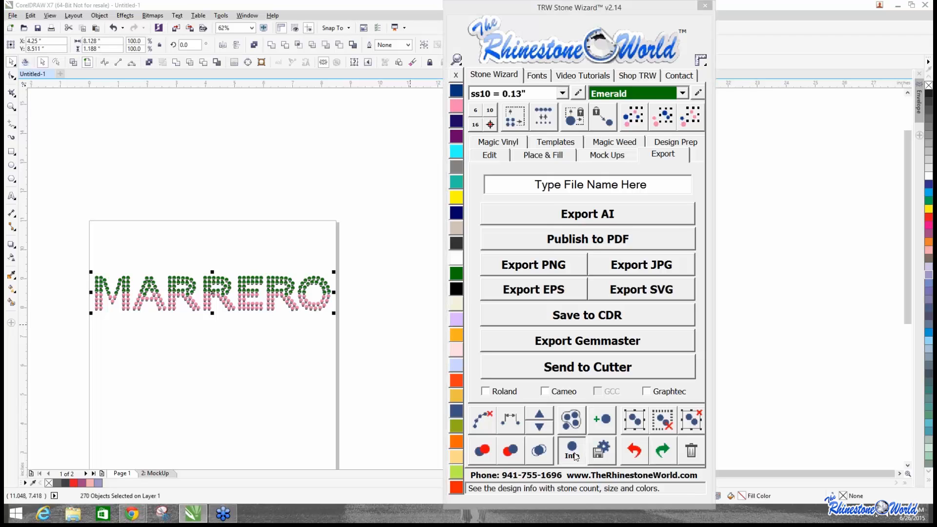
Move the design information off the rhinestone word, review its dimensions, stone sizes, colours and counts, and close it.
{"action": "left_click_drag", "start_coordinate": [445, 204], "coordinate": [188, 130]}
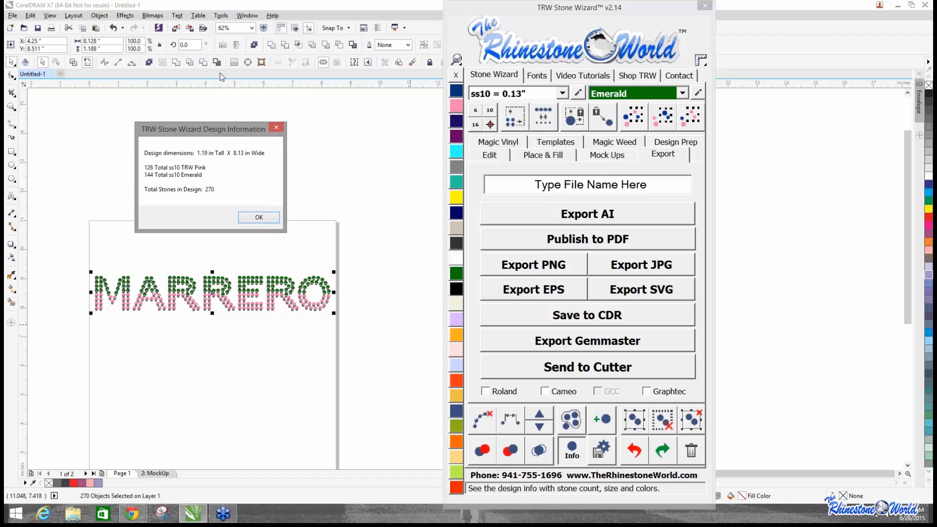
{"action": "left_click_drag", "start_coordinate": [194, 132], "coordinate": [192, 143]}
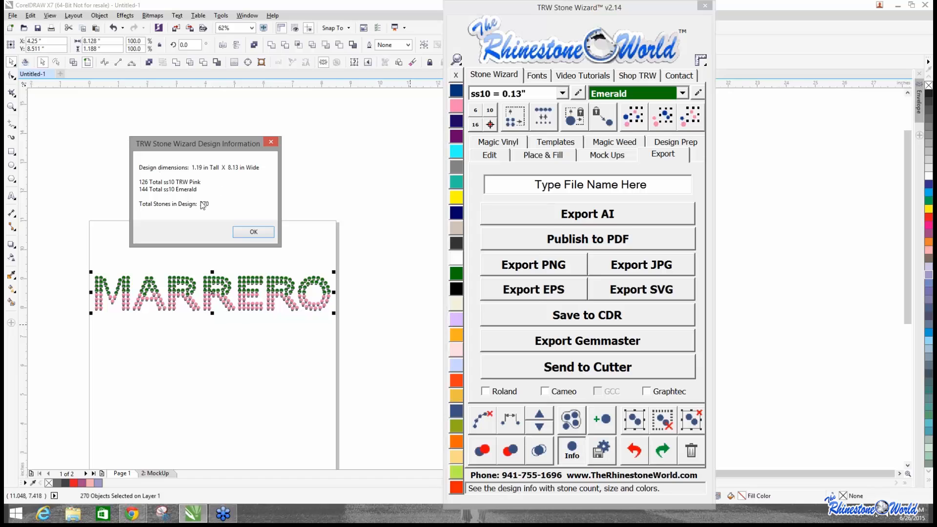
{"action": "left_click", "coordinate": [275, 140]}
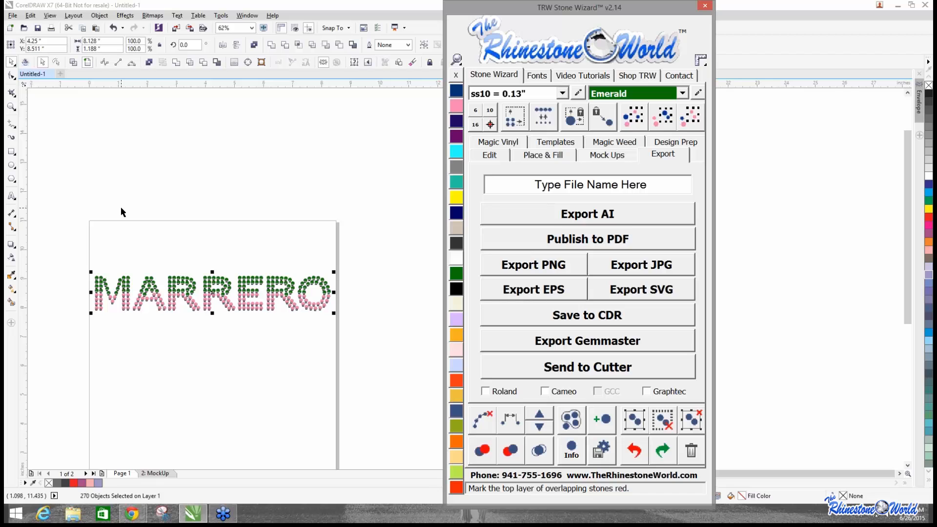
Reselect all stones of the two-coloured word and move the Stone Wizard window closer to the page.
{"action": "left_click", "coordinate": [60, 236]}
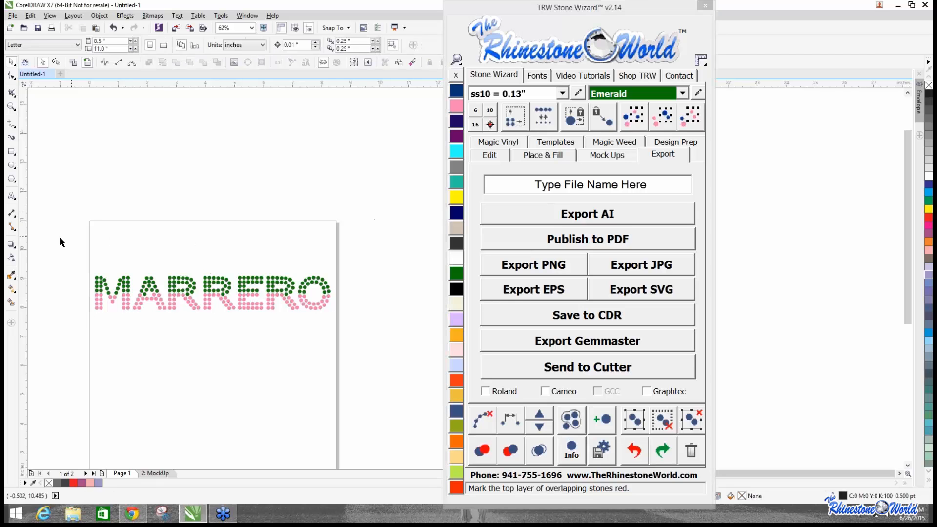
{"action": "left_click_drag", "start_coordinate": [59, 236], "coordinate": [344, 326]}
{"action": "left_click_drag", "start_coordinate": [569, 42], "coordinate": [521, 43]}
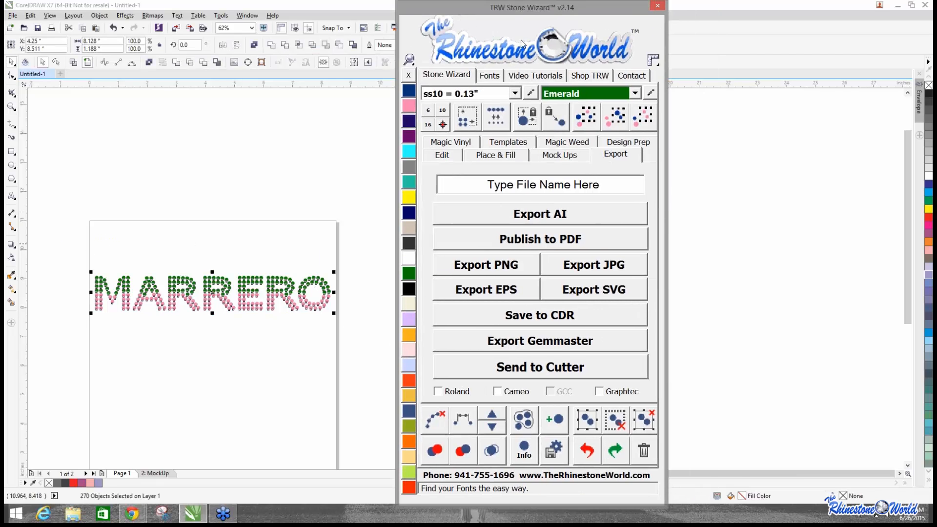
Enlarge the Stone Wizard window to 200% and set it back to 150%.
{"action": "left_click", "coordinate": [409, 61]}
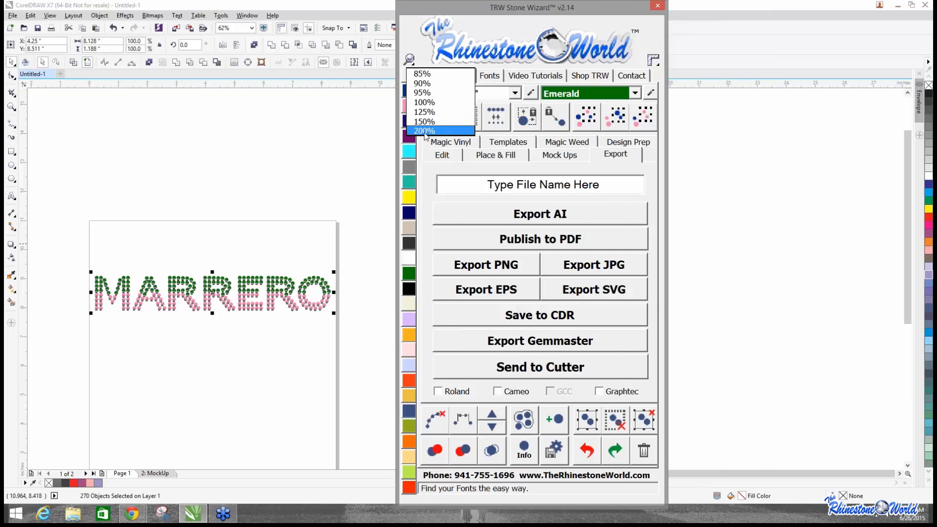
{"action": "left_click", "coordinate": [420, 128]}
{"action": "left_click_drag", "start_coordinate": [578, 10], "coordinate": [523, 10]}
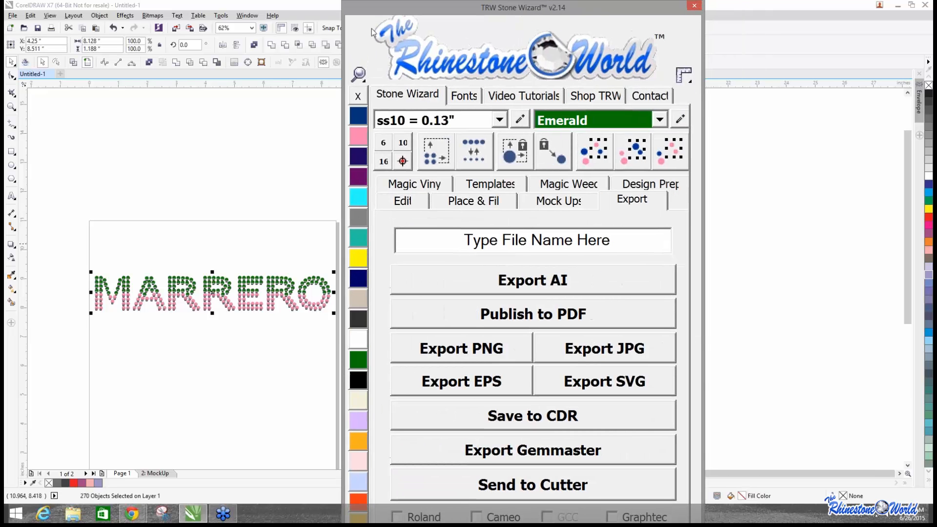
{"action": "left_click", "coordinate": [361, 74]}
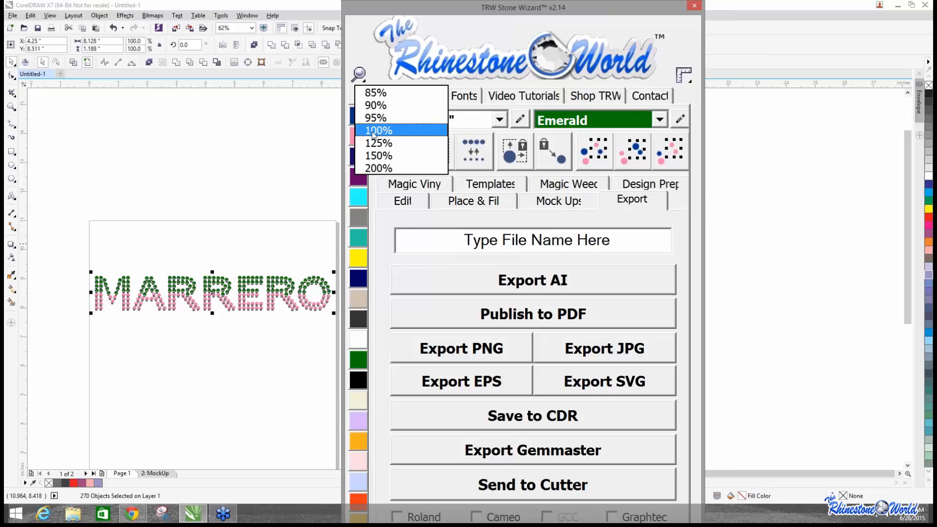
{"action": "left_click", "coordinate": [385, 156]}
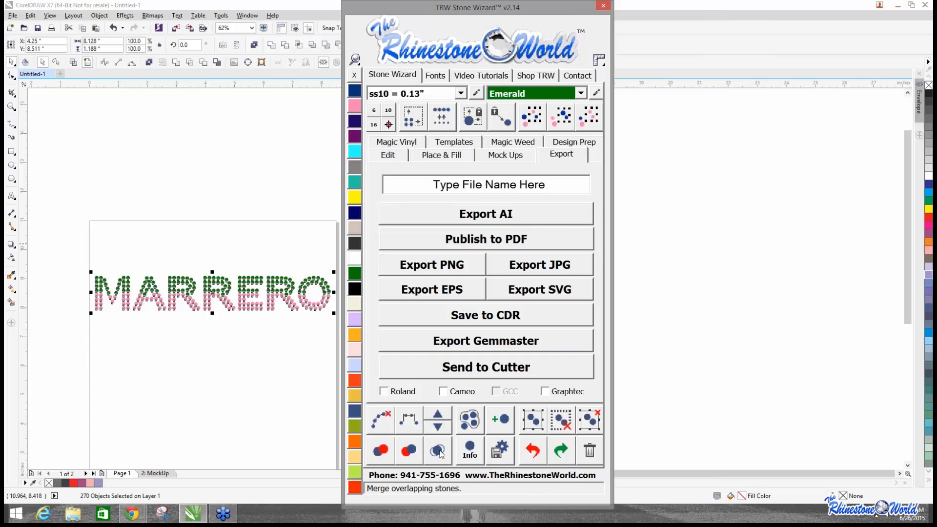
Show the selected word's design info again, review its stone counts and colours, close it and deselect the word.
{"action": "left_click", "coordinate": [468, 449]}
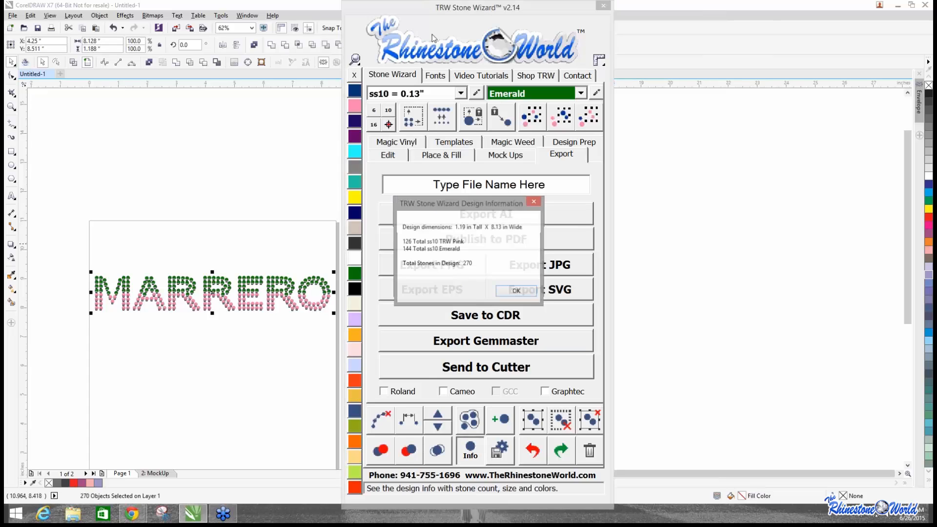
{"action": "left_click_drag", "start_coordinate": [434, 200], "coordinate": [176, 163]}
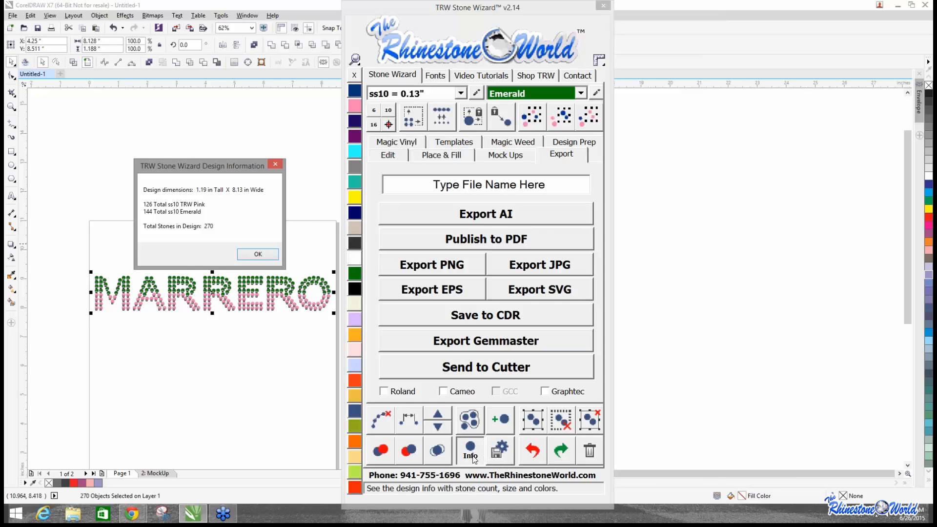
{"action": "left_click", "coordinate": [263, 255]}
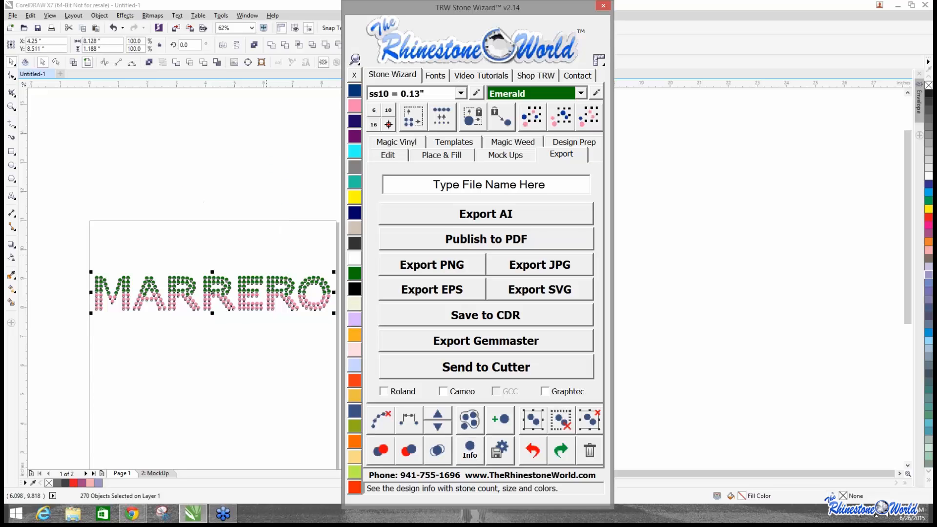
{"action": "left_click", "coordinate": [261, 249]}
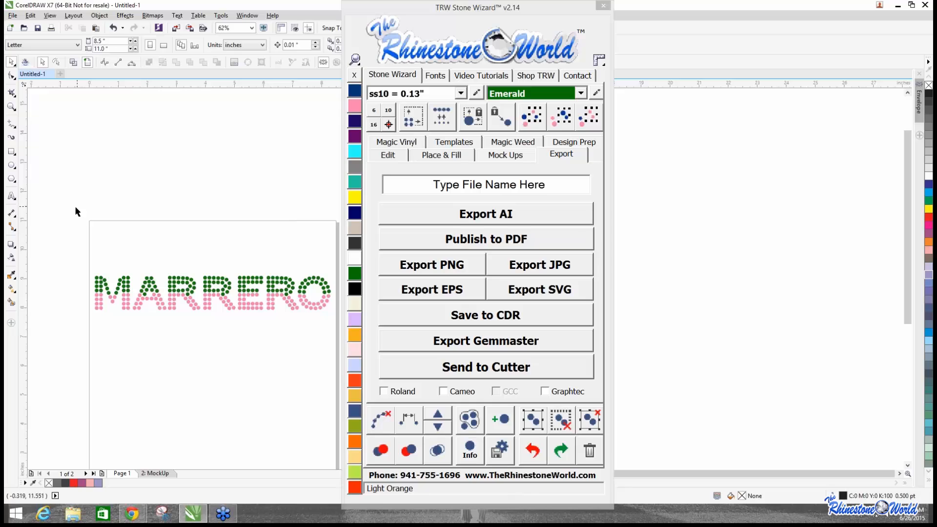
Delete the whole two-coloured rhinestone word and undo the deletion.
{"action": "left_click_drag", "start_coordinate": [75, 211], "coordinate": [337, 372]}
{"action": "key", "text": "Delete"}
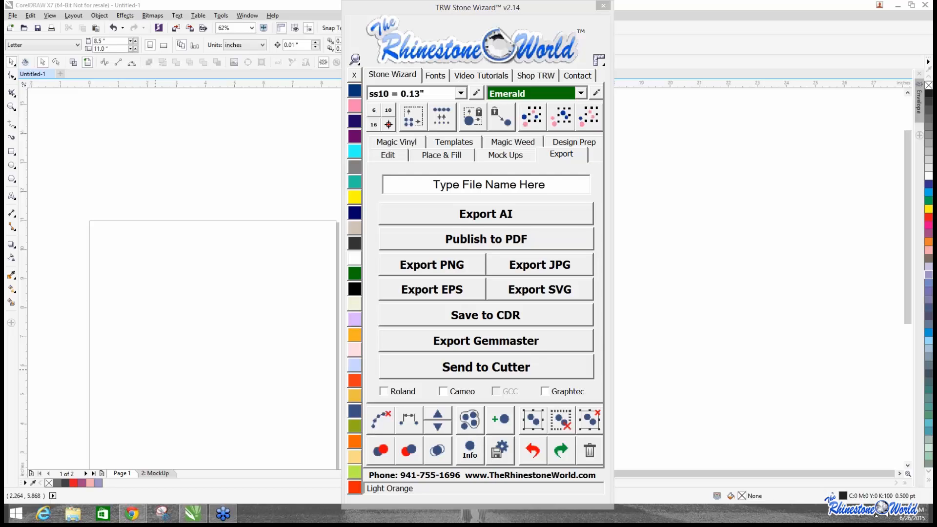
{"action": "left_click", "coordinate": [204, 306]}
{"action": "key", "text": "ctrl+z"}
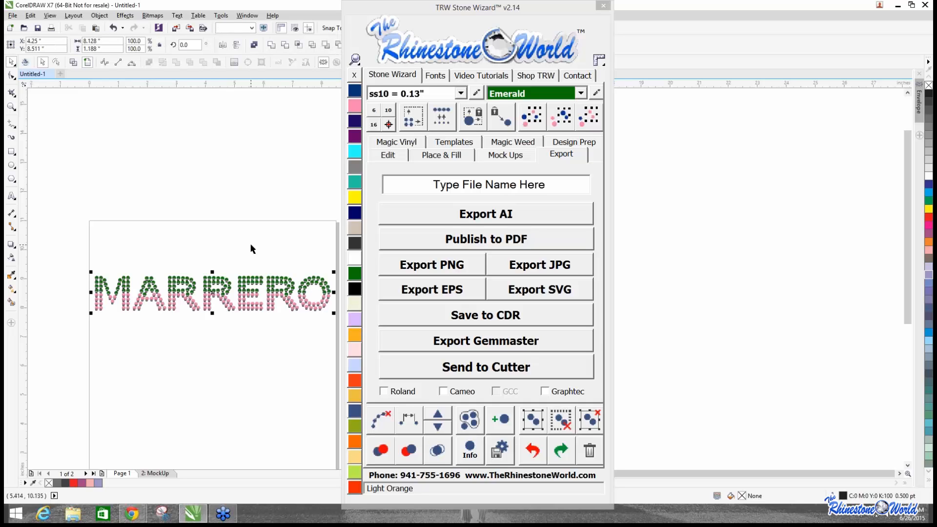
Undo the Emerald recolouring and recolour the upper half of the word's stones with Citrine.
{"action": "key", "text": "ctrl+z"}
{"action": "left_click", "coordinate": [188, 236]}
{"action": "scroll", "coordinate": [125, 235], "scroll_direction": "down", "scroll_amount": 1}
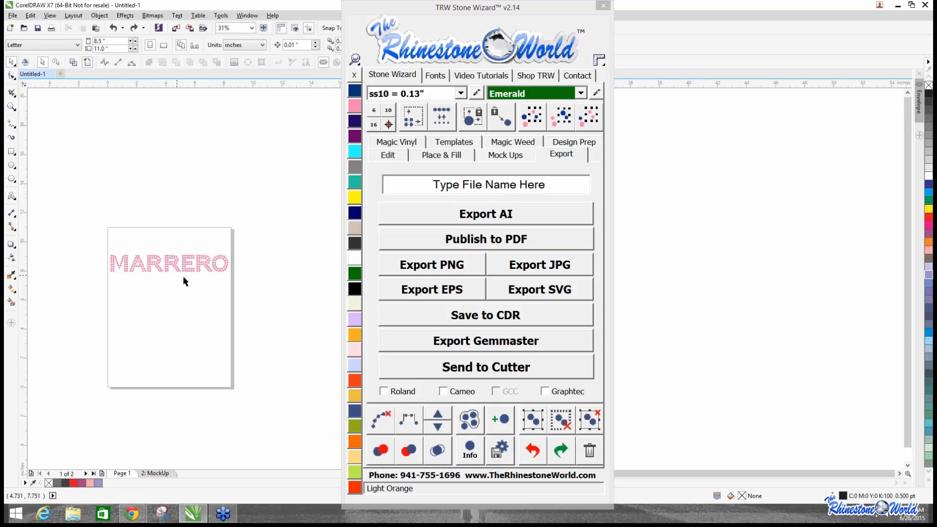
{"action": "scroll", "coordinate": [222, 259], "scroll_direction": "up", "scroll_amount": 1}
{"action": "scroll", "coordinate": [222, 262], "scroll_direction": "down", "scroll_amount": 1}
{"action": "left_click_drag", "start_coordinate": [101, 225], "coordinate": [245, 265]}
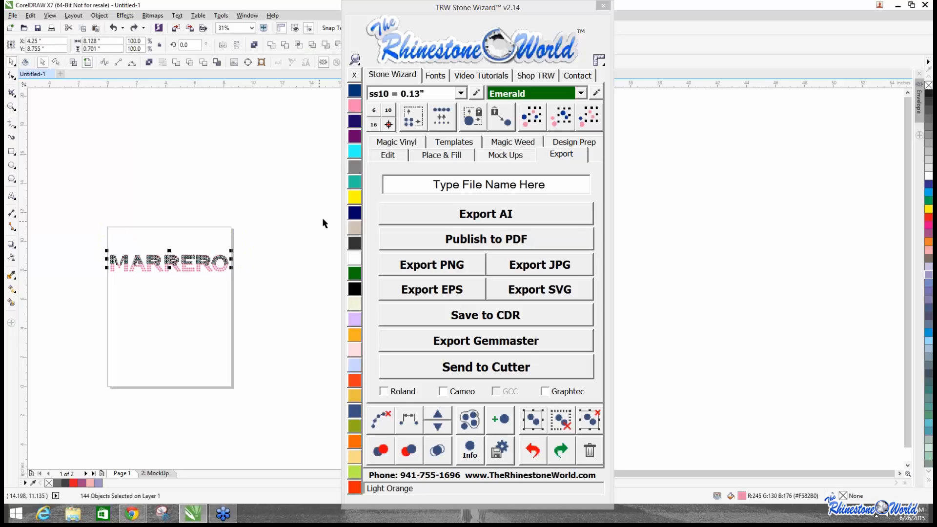
{"action": "left_click", "coordinate": [351, 199]}
{"action": "scroll", "coordinate": [181, 257], "scroll_direction": "up", "scroll_amount": 1}
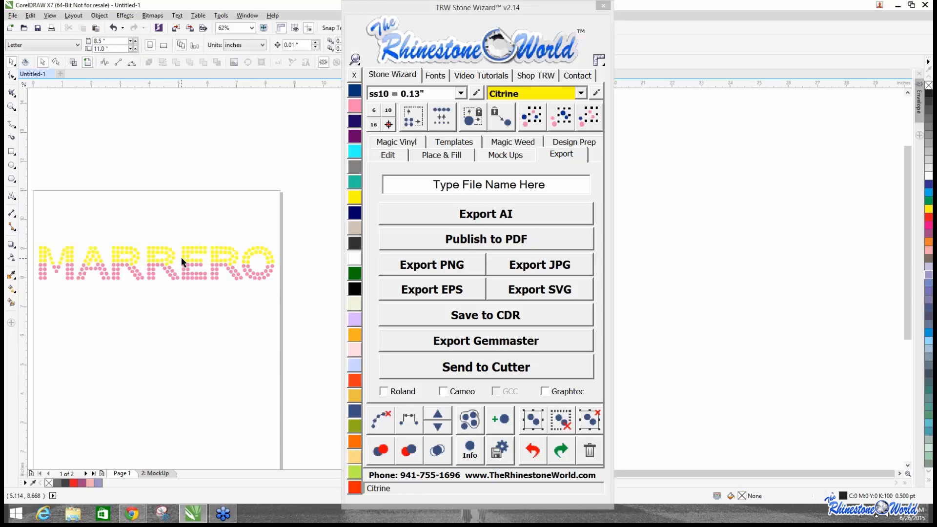
Undo the upper-half recolouring and recolour the stones of the word's last four letters with Citrine.
{"action": "key", "text": "ctrl+z"}
{"action": "key", "text": "Escape"}
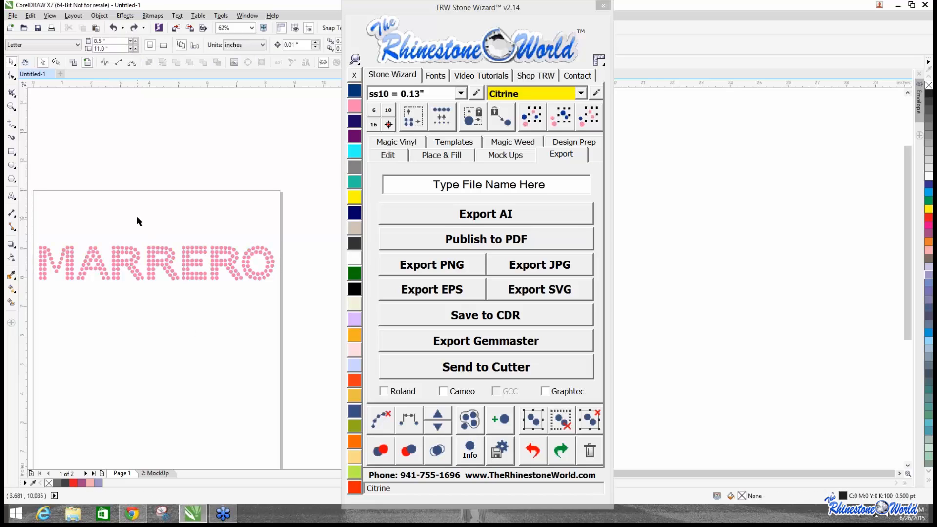
{"action": "left_click_drag", "start_coordinate": [136, 216], "coordinate": [318, 315]}
{"action": "left_click", "coordinate": [355, 198]}
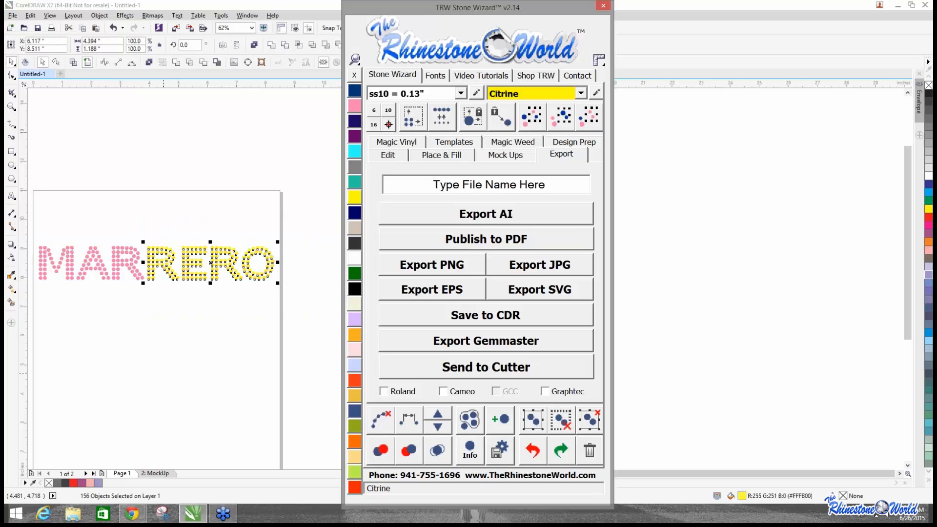
Delete the whole pink and yellow rhinestone word from Page 1.
{"action": "scroll", "coordinate": [165, 377], "scroll_direction": "down", "scroll_amount": 1}
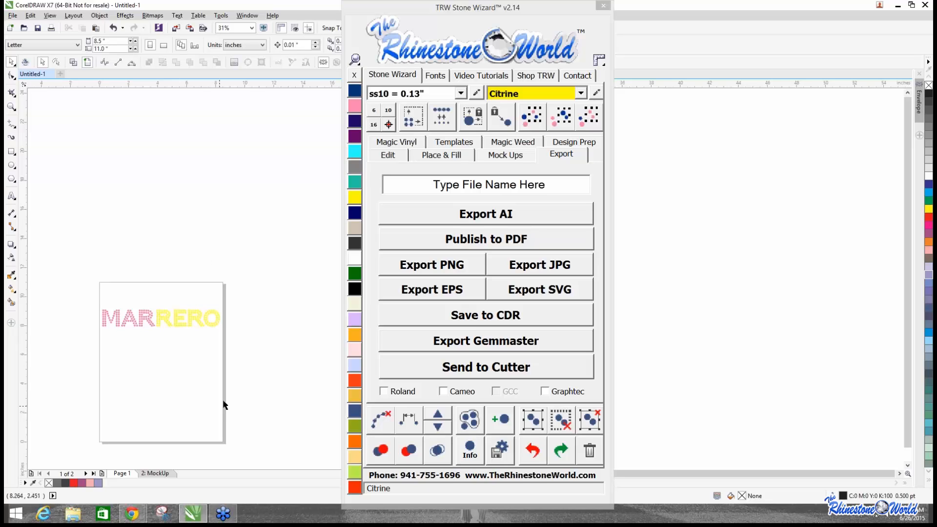
{"action": "left_click_drag", "start_coordinate": [264, 285], "coordinate": [85, 350]}
{"action": "key", "text": "Delete"}
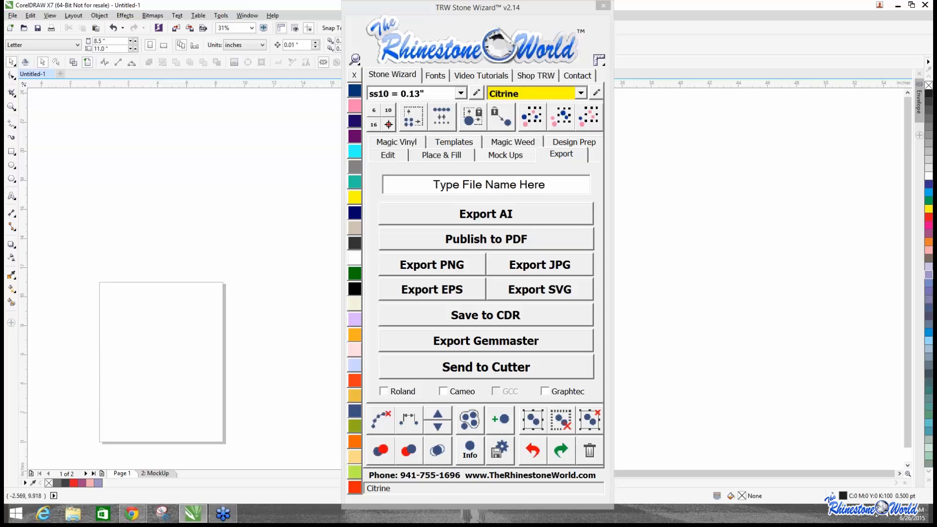
Show the Stone Wizard's mockup options and delete the MockUp page from the document.
{"action": "left_click", "coordinate": [510, 158]}
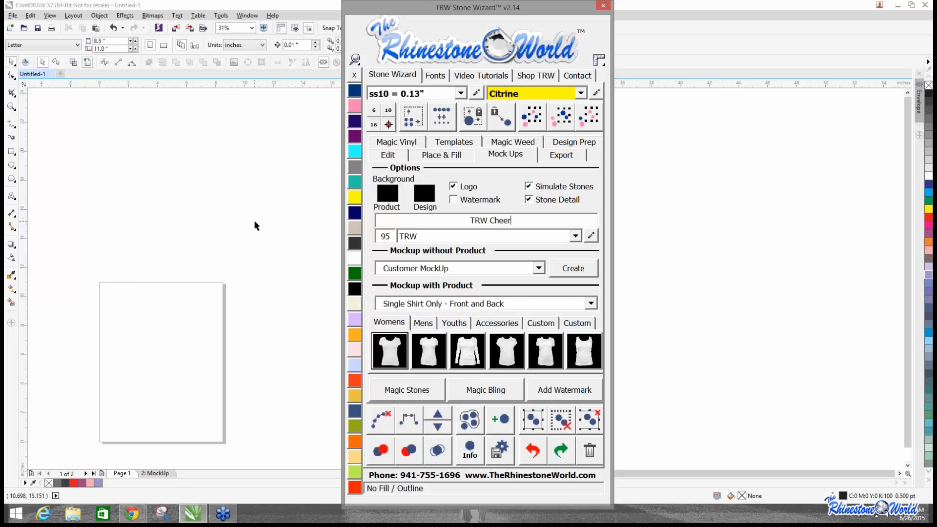
{"action": "left_click", "coordinate": [140, 220]}
{"action": "scroll", "coordinate": [144, 278], "scroll_direction": "down", "scroll_amount": 1}
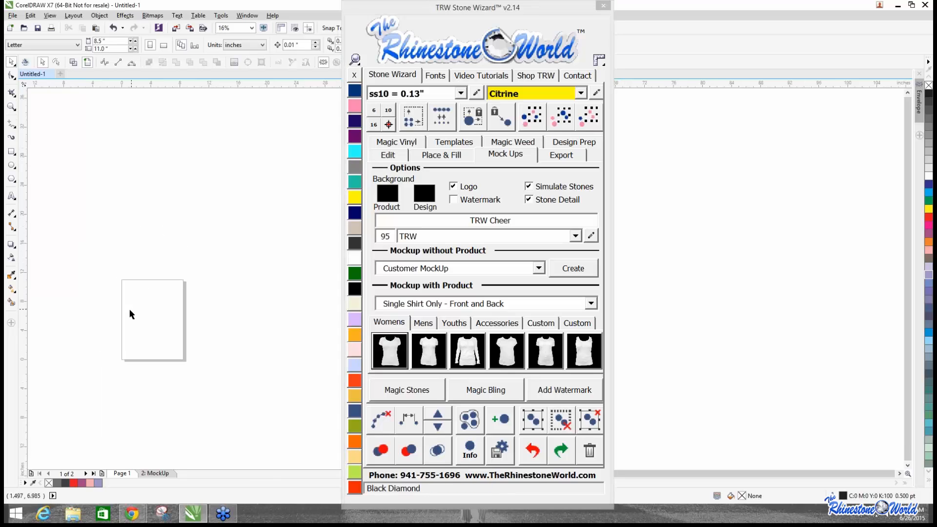
{"action": "scroll", "coordinate": [128, 315], "scroll_direction": "up", "scroll_amount": 1}
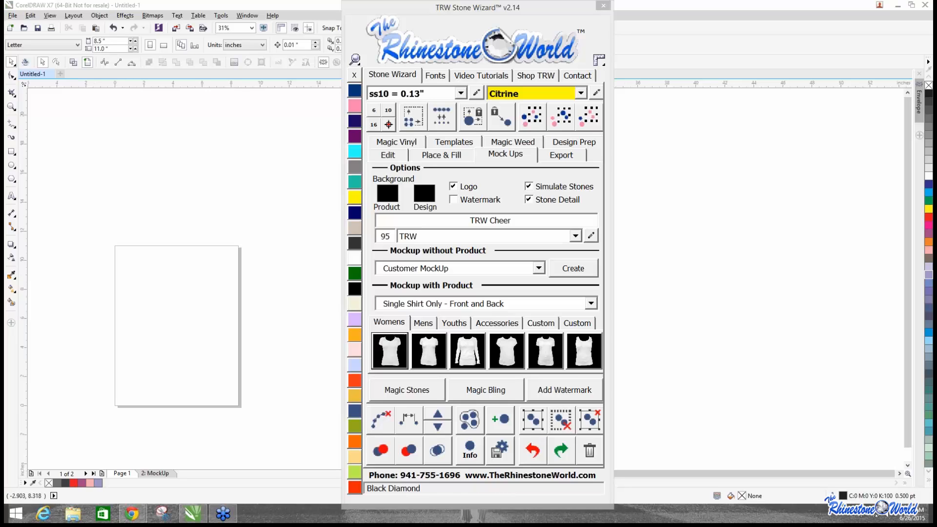
{"action": "key", "text": "alt+Tab"}
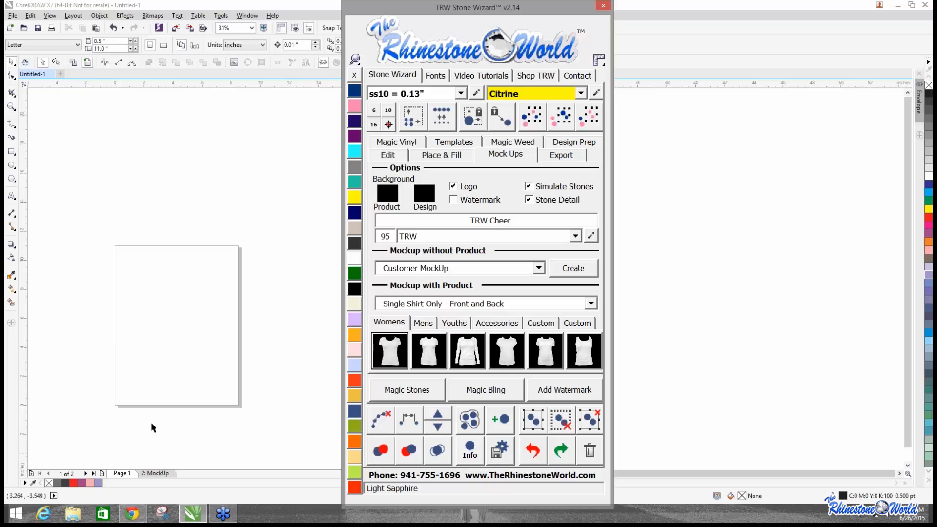
{"action": "right_click", "coordinate": [155, 473]}
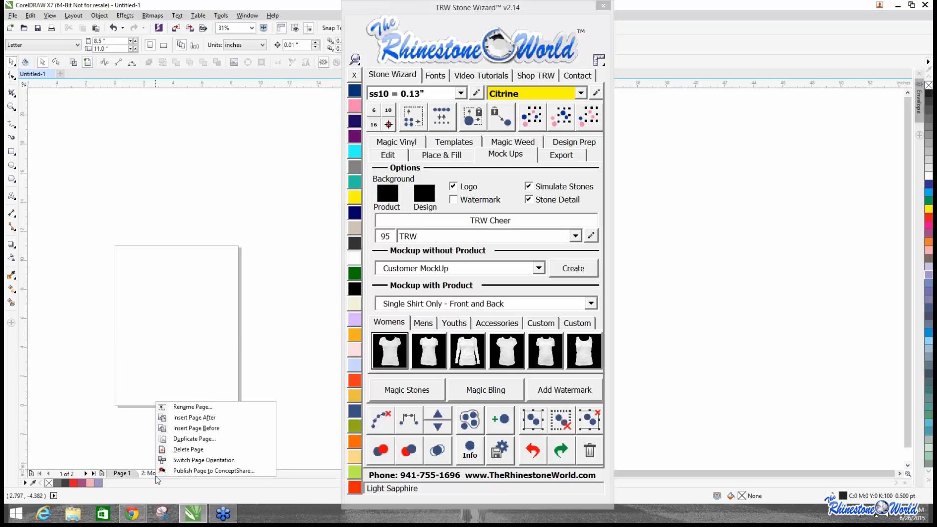
{"action": "left_click", "coordinate": [180, 450]}
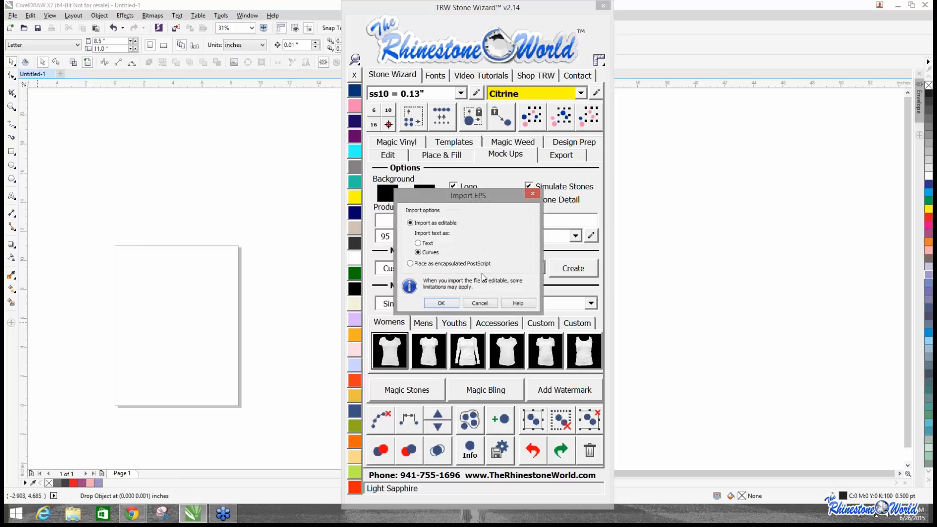
Import the heart stitching EPS as editable with text as curves, reposition it over the page and ungroup all its objects.
{"action": "left_click", "coordinate": [446, 303]}
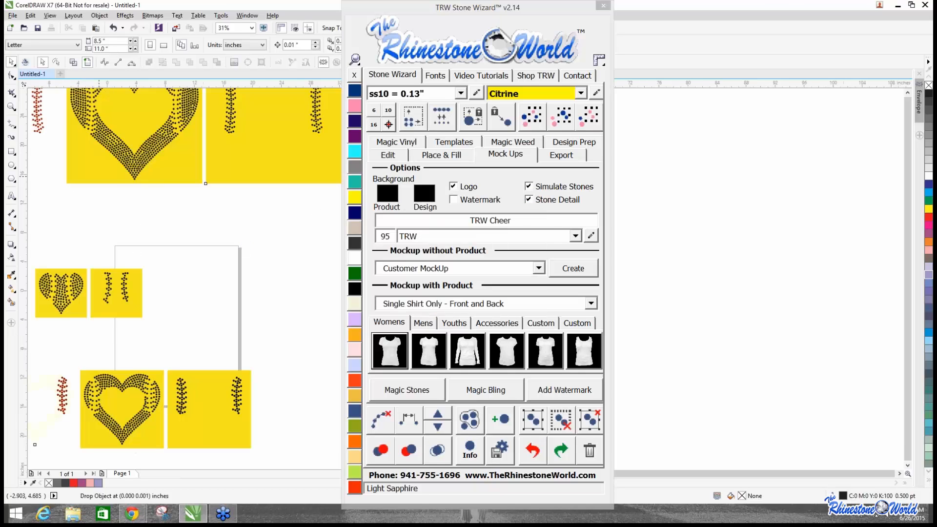
{"action": "left_click_drag", "start_coordinate": [169, 208], "coordinate": [221, 246]}
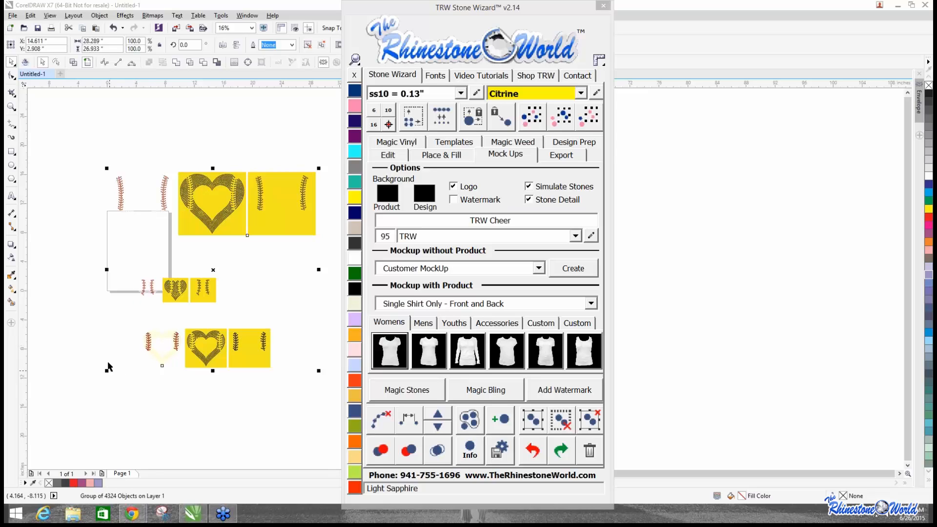
{"action": "right_click", "coordinate": [200, 221]}
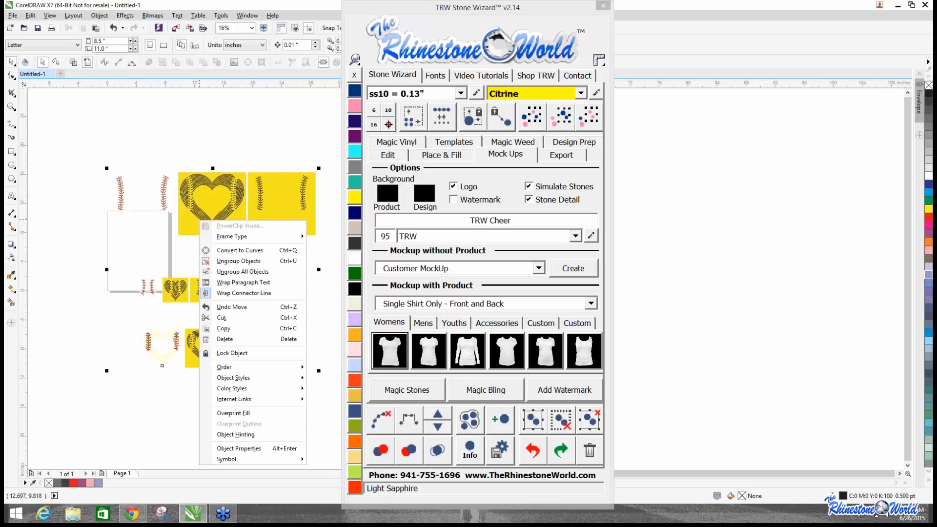
{"action": "left_click", "coordinate": [252, 272]}
Delete the large heart set in the upper row with its two yellow template squares.
{"action": "left_click_drag", "start_coordinate": [67, 125], "coordinate": [339, 252]}
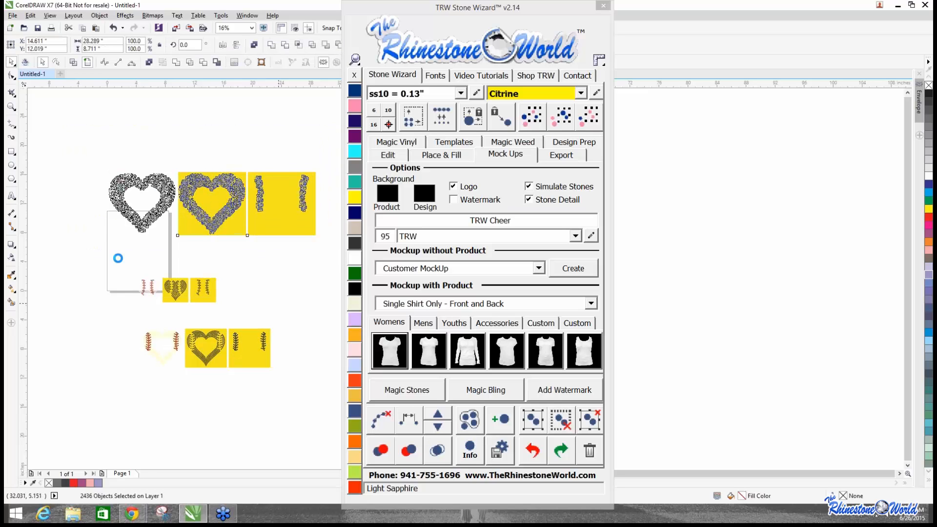
{"action": "key", "text": "Delete"}
Delete the small heart set and the yellow template pieces beside the medium heart, keeping only the medium heart with red stitching.
{"action": "left_click_drag", "start_coordinate": [89, 253], "coordinate": [185, 419]}
{"action": "key", "text": "Delete"}
{"action": "key", "text": "Delete"}
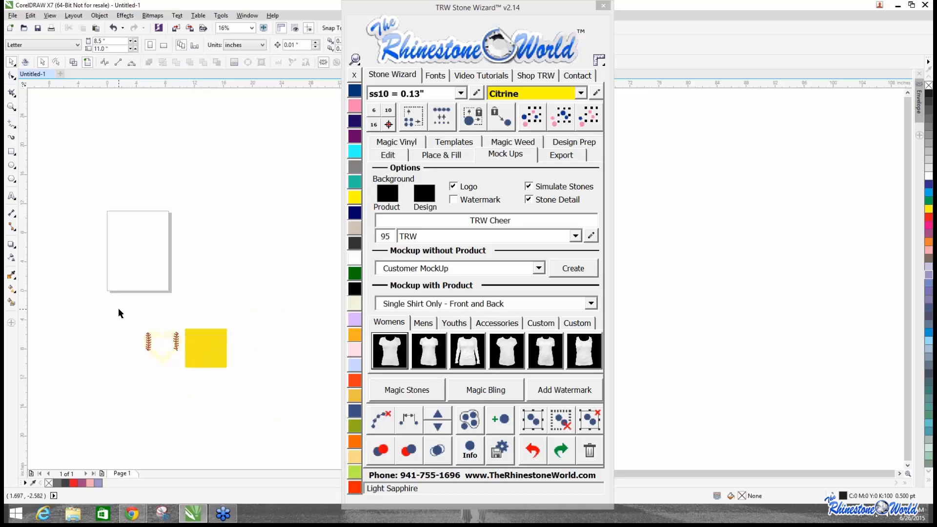
{"action": "left_click_drag", "start_coordinate": [118, 309], "coordinate": [170, 342]}
{"action": "left_click", "coordinate": [200, 349]}
{"action": "key", "text": "Delete"}
{"action": "scroll", "coordinate": [139, 352], "scroll_direction": "up", "scroll_amount": 1}
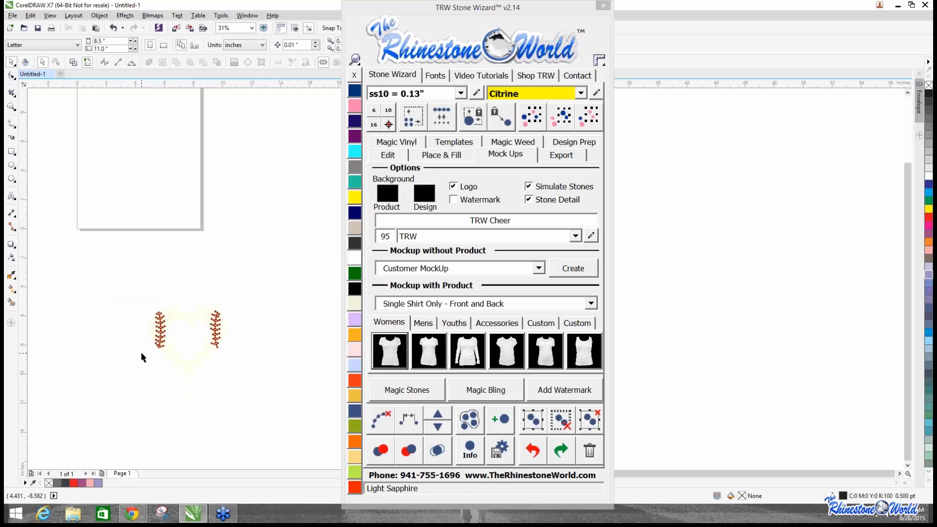
Undo the deletions of the small heart set and of the medium heart's yellow template pieces.
{"action": "key", "text": "ctrl+z"}
{"action": "key", "text": "ctrl+z"}
{"action": "key", "text": "ctrl+z"}
{"action": "key", "text": "ctrl+z"}
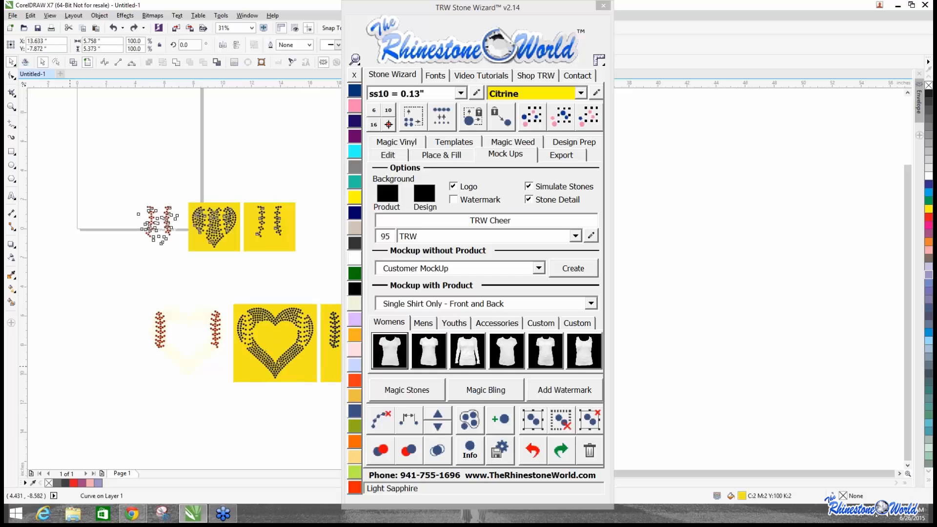
Delete the small heart set and the colored medium heart, and move the two yellow medium-heart template squares onto the page.
{"action": "left_click_drag", "start_coordinate": [76, 166], "coordinate": [304, 271]}
{"action": "key", "text": "Delete"}
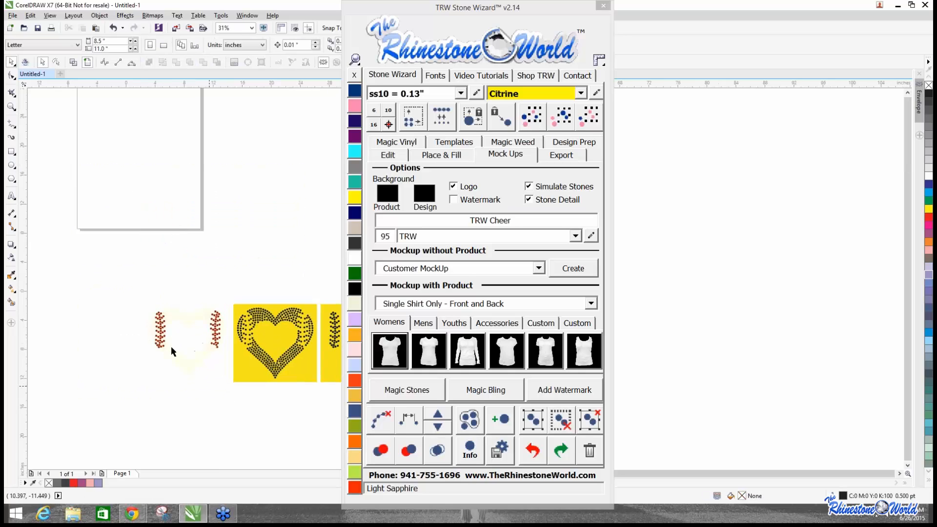
{"action": "scroll", "coordinate": [171, 346], "scroll_direction": "down", "scroll_amount": 1}
{"action": "left_click_drag", "start_coordinate": [268, 365], "coordinate": [180, 253]}
{"action": "scroll", "coordinate": [145, 280], "scroll_direction": "up", "scroll_amount": 1}
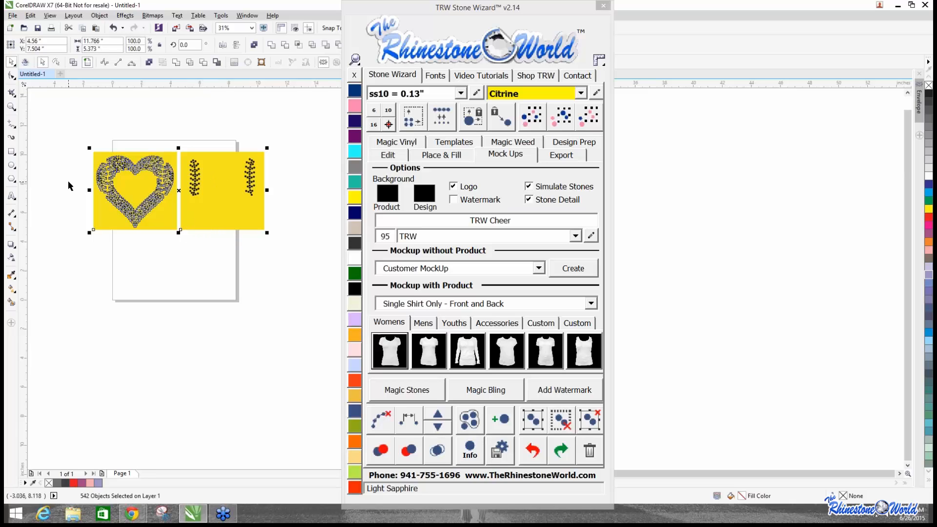
{"action": "left_click", "coordinate": [95, 241]}
{"action": "scroll", "coordinate": [167, 180], "scroll_direction": "up", "scroll_amount": 1}
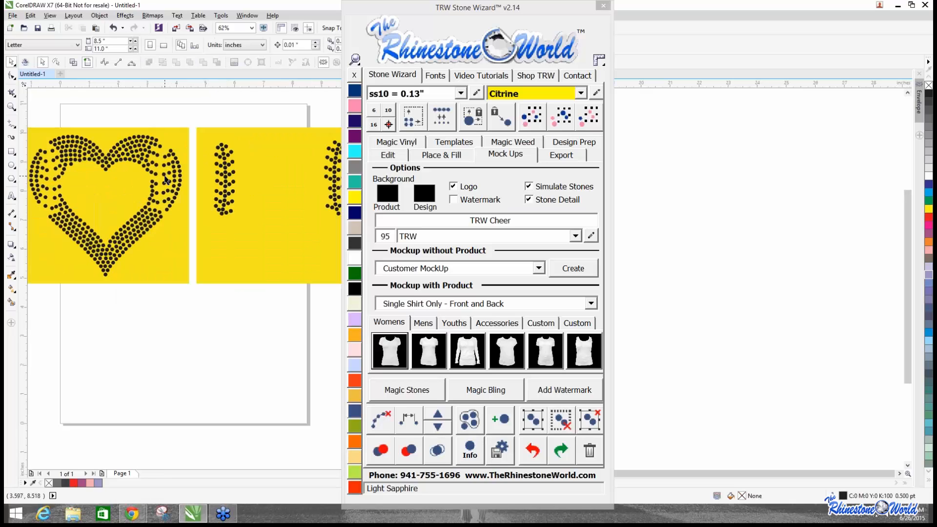
{"action": "scroll", "coordinate": [163, 177], "scroll_direction": "down", "scroll_amount": 1}
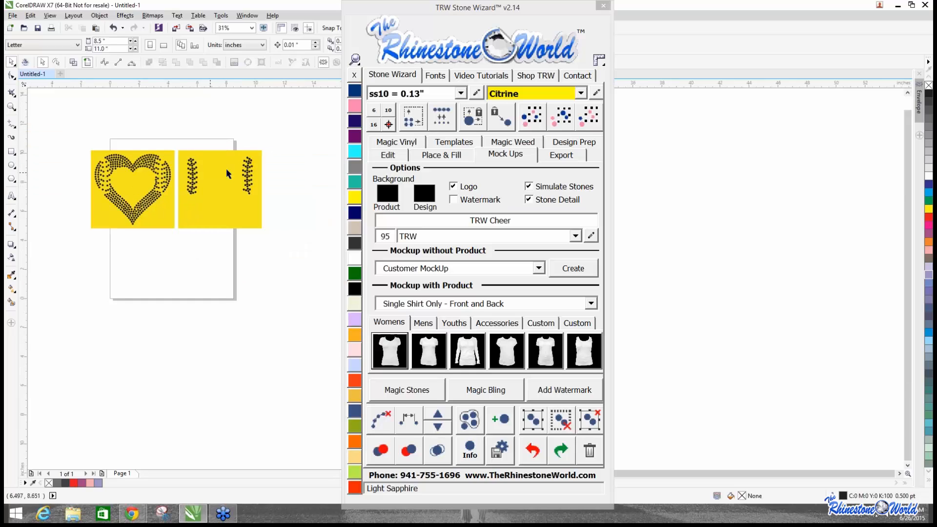
Separate the stitching template from the heart template, group its objects, color the group Emerald and move it beside the heart template.
{"action": "left_click_drag", "start_coordinate": [279, 131], "coordinate": [174, 279]}
{"action": "left_click_drag", "start_coordinate": [226, 171], "coordinate": [244, 182]}
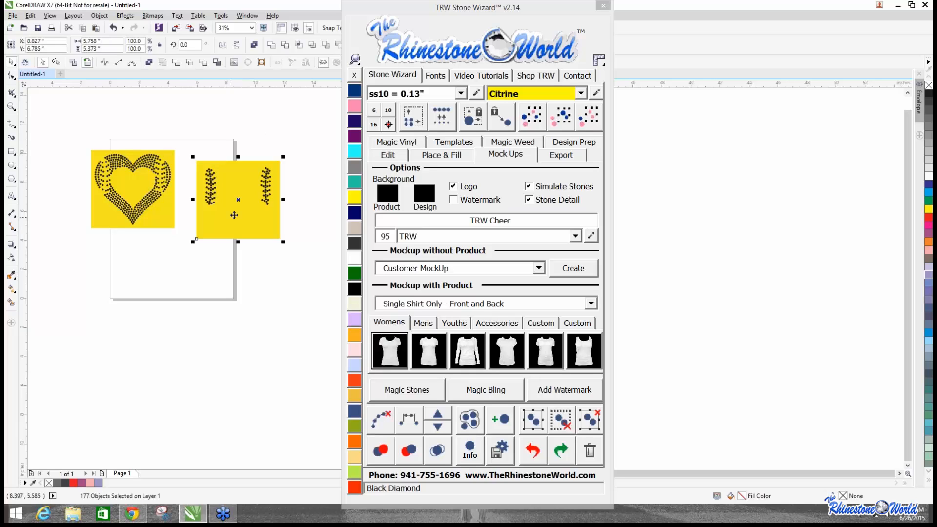
{"action": "left_click_drag", "start_coordinate": [235, 211], "coordinate": [239, 256]}
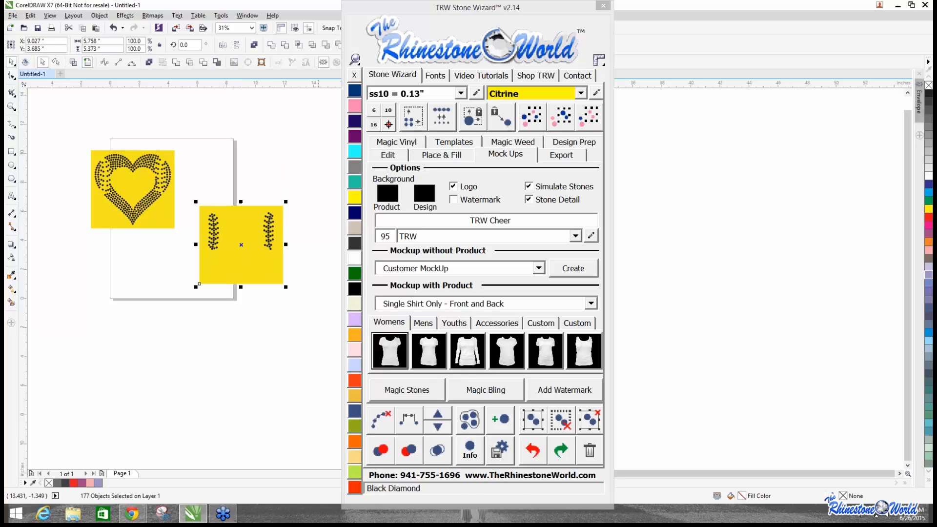
{"action": "left_click", "coordinate": [533, 423]}
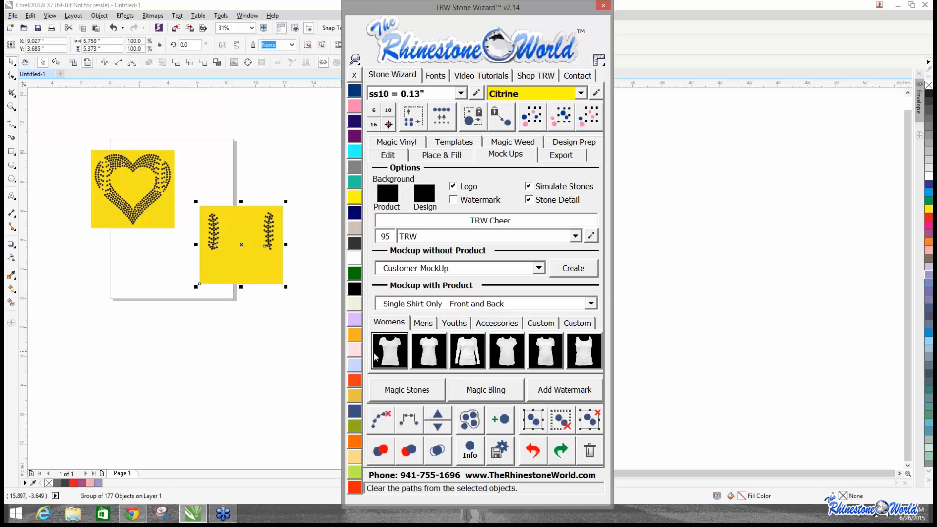
{"action": "left_click", "coordinate": [355, 273]}
{"action": "left_click_drag", "start_coordinate": [245, 263], "coordinate": [248, 198]}
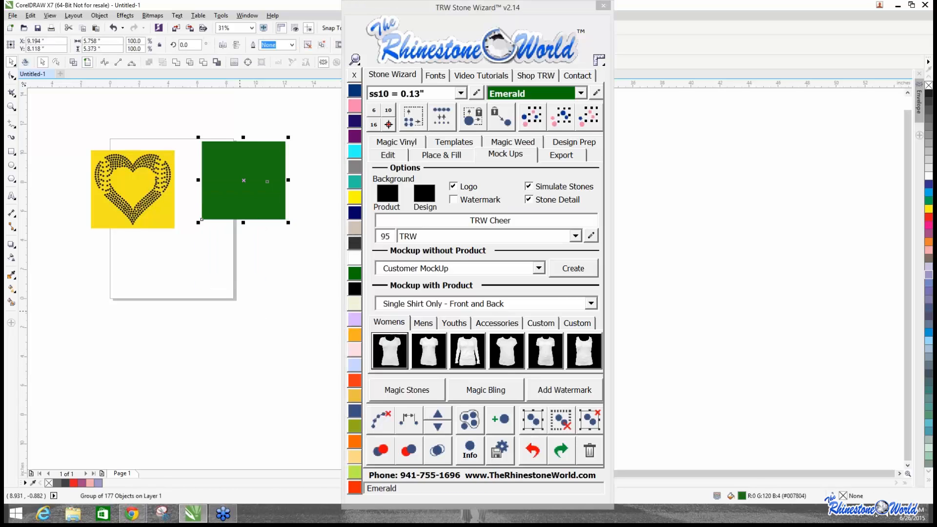
Group the heart template's objects and color the group Citrine.
{"action": "left_click_drag", "start_coordinate": [73, 139], "coordinate": [183, 240]}
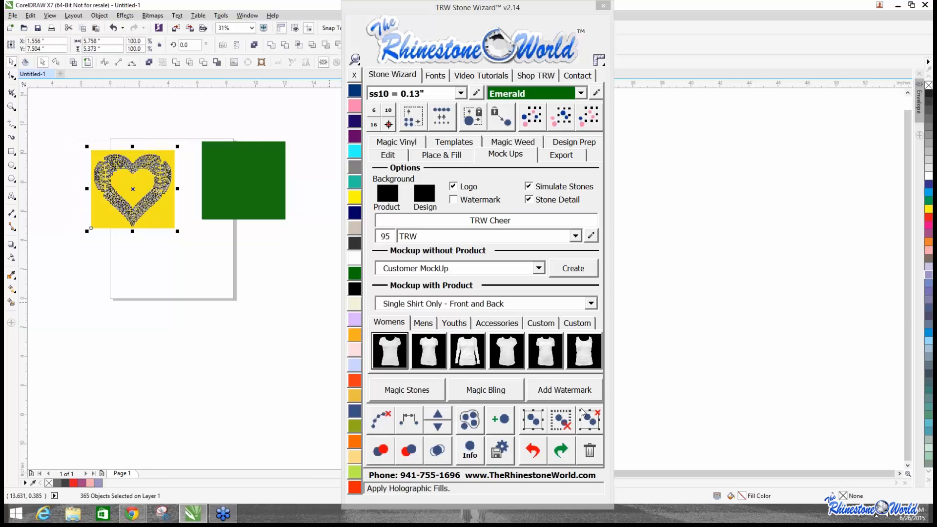
{"action": "left_click", "coordinate": [355, 196]}
{"action": "left_click", "coordinate": [129, 215]}
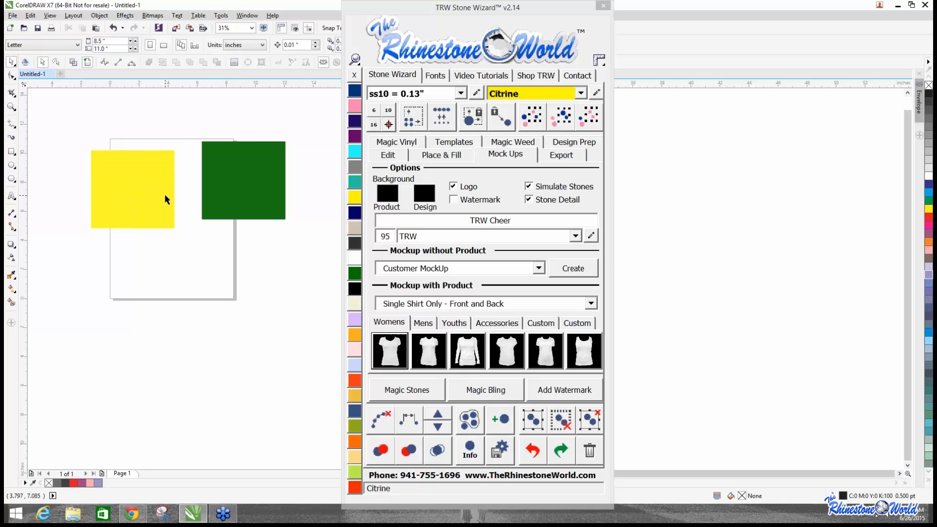
Reposition the yellow and green template groups so they line up side by side across the page.
{"action": "left_click_drag", "start_coordinate": [154, 190], "coordinate": [157, 168]}
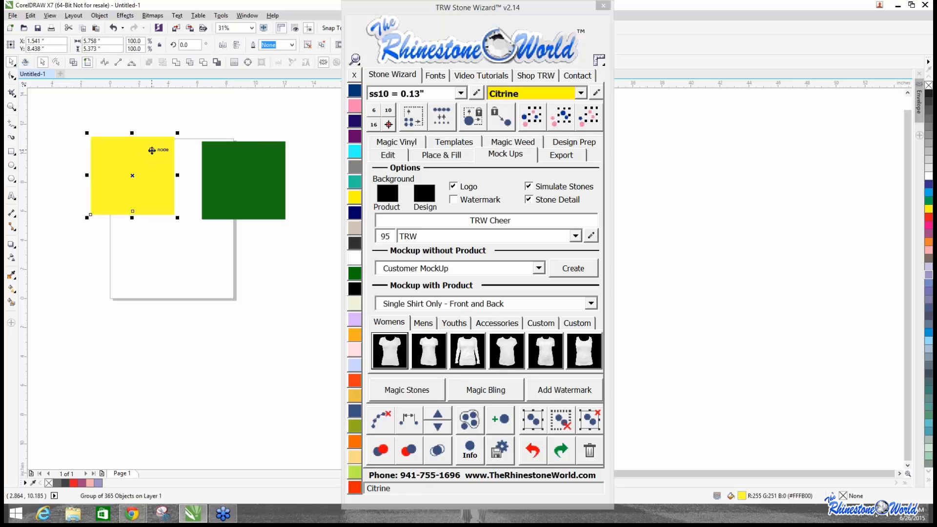
{"action": "left_click_drag", "start_coordinate": [152, 150], "coordinate": [144, 165]}
{"action": "left_click", "coordinate": [213, 190]}
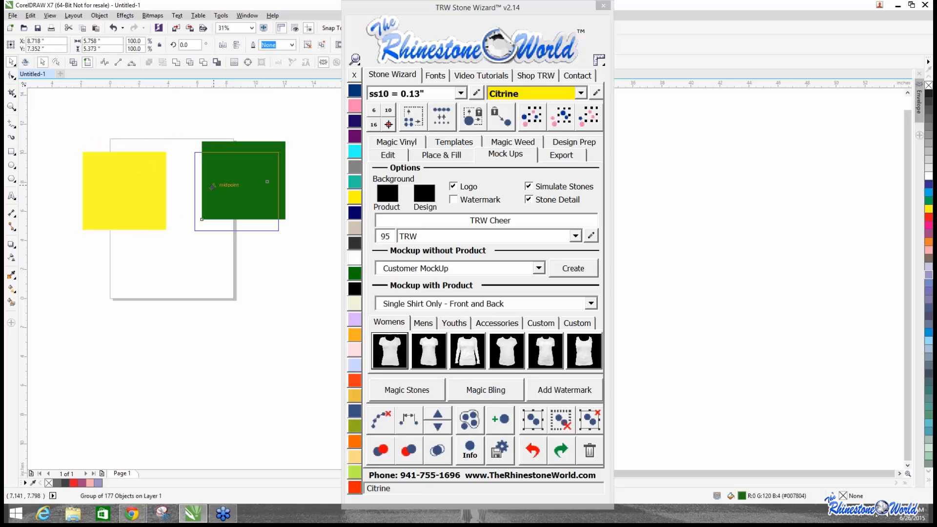
{"action": "left_click_drag", "start_coordinate": [299, 121], "coordinate": [78, 244]}
{"action": "left_click_drag", "start_coordinate": [119, 204], "coordinate": [111, 206]}
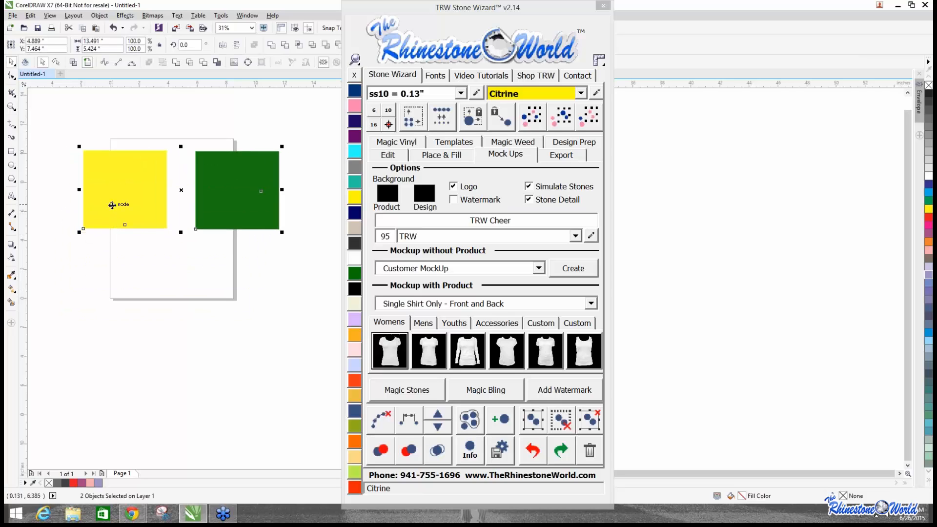
Add the artistic text P in Arial below the yellow template and enlarge it to about 690 pt.
{"action": "left_click", "coordinate": [11, 196]}
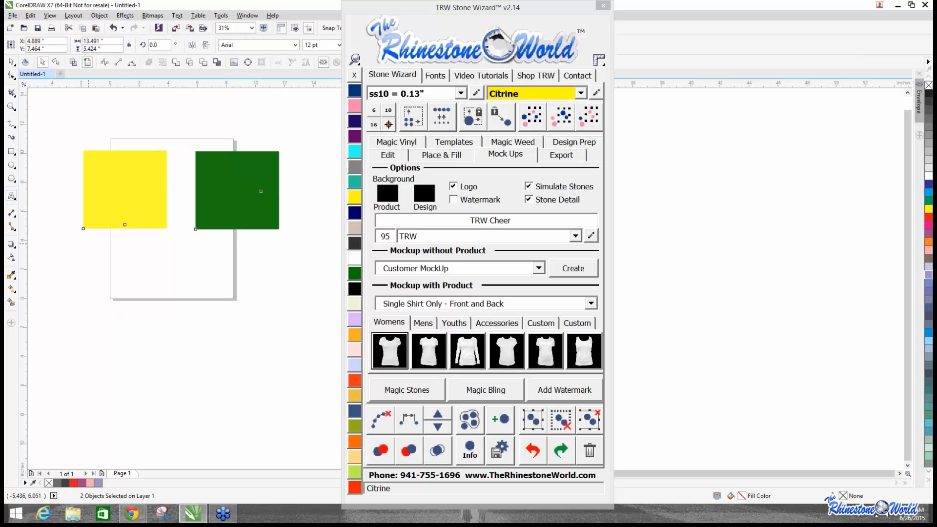
{"action": "left_click", "coordinate": [158, 339]}
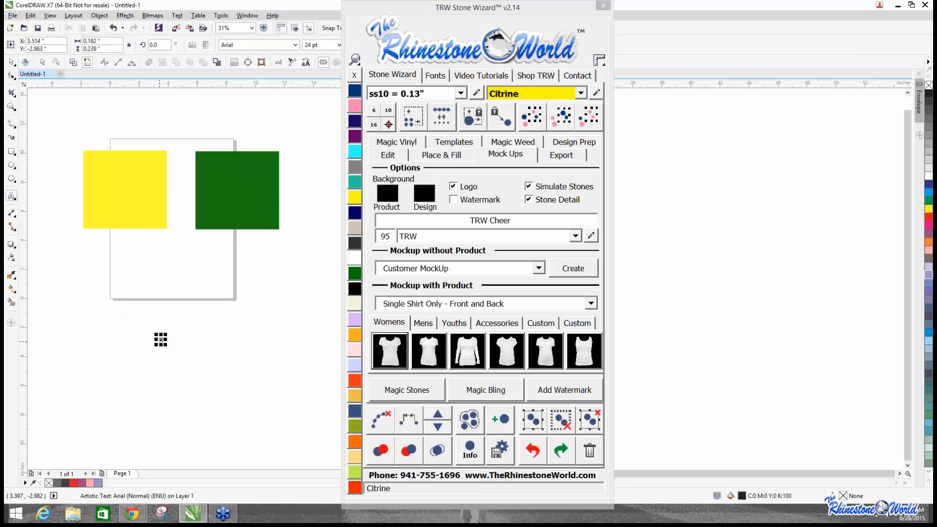
{"action": "type", "text": "P"}
{"action": "left_click_drag", "start_coordinate": [73, 248], "coordinate": [73, 247]}
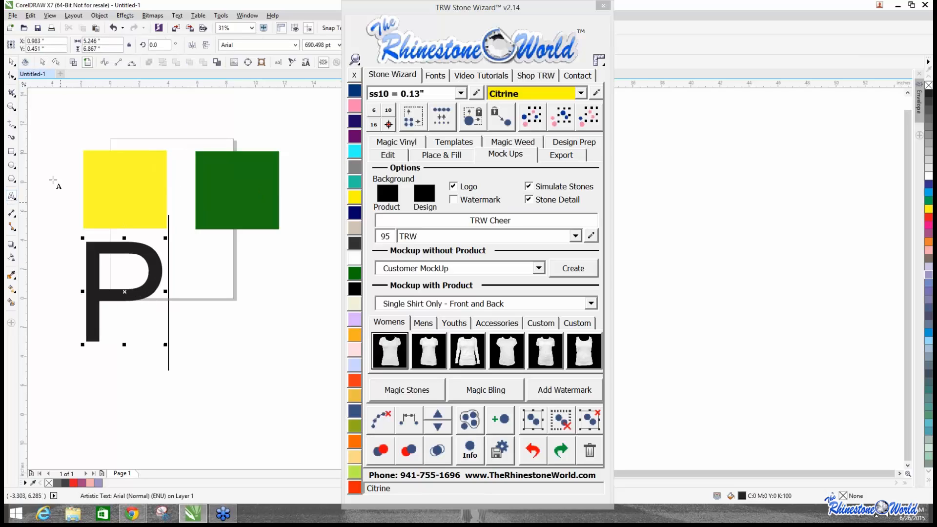
Center both template groups on the page so they stack together, and move the letter P below the page.
{"action": "left_click", "coordinate": [12, 62]}
{"action": "left_click", "coordinate": [47, 106]}
{"action": "left_click_drag", "start_coordinate": [48, 112], "coordinate": [329, 244]}
{"action": "key", "text": "p"}
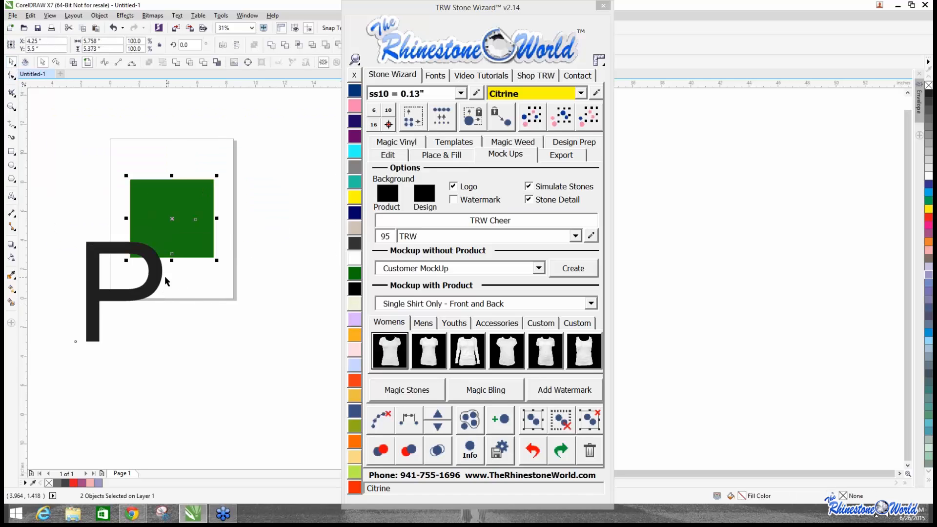
{"action": "left_click_drag", "start_coordinate": [151, 285], "coordinate": [149, 350]}
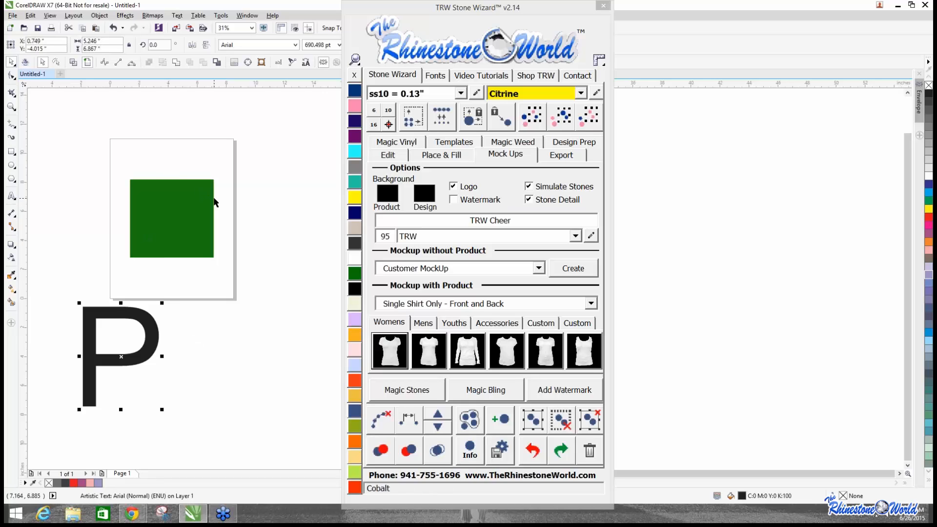
Ungroup all objects of the two stacked templates.
{"action": "left_click_drag", "start_coordinate": [100, 157], "coordinate": [266, 287]}
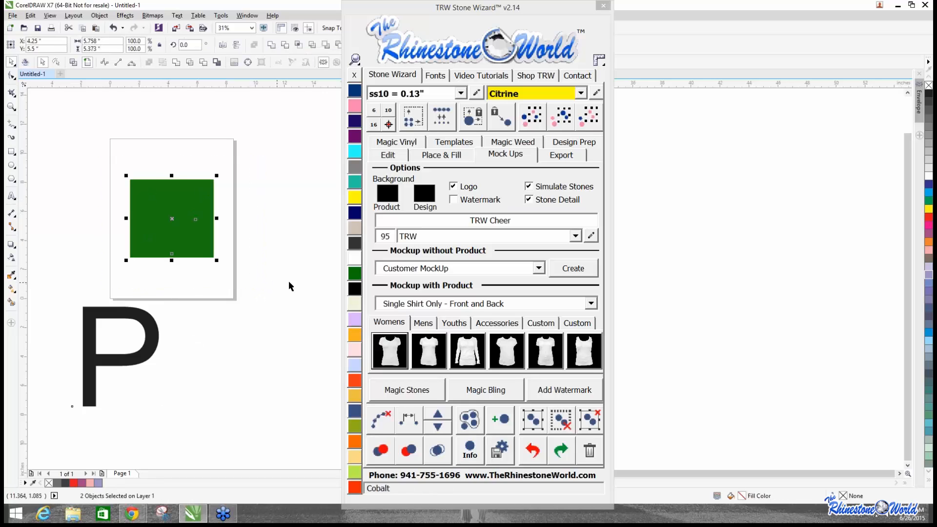
{"action": "left_click", "coordinate": [596, 430]}
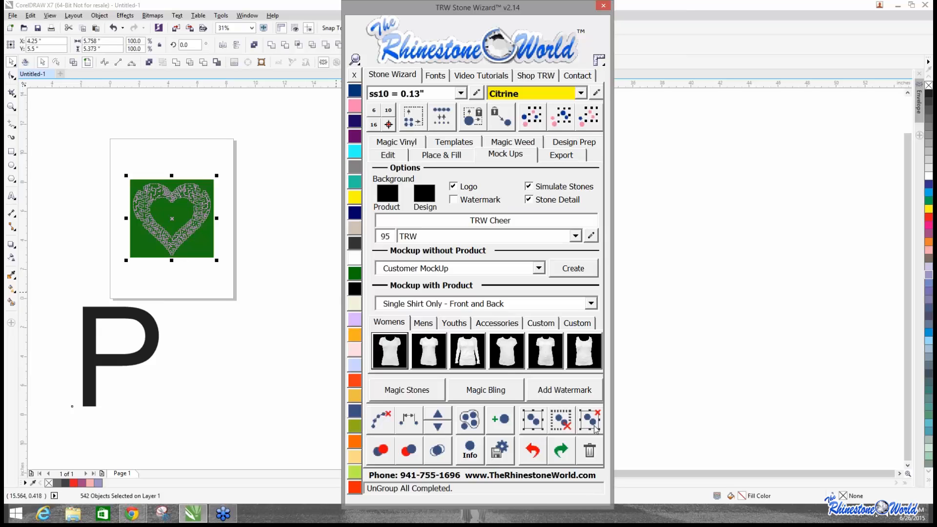
{"action": "left_click", "coordinate": [276, 301]}
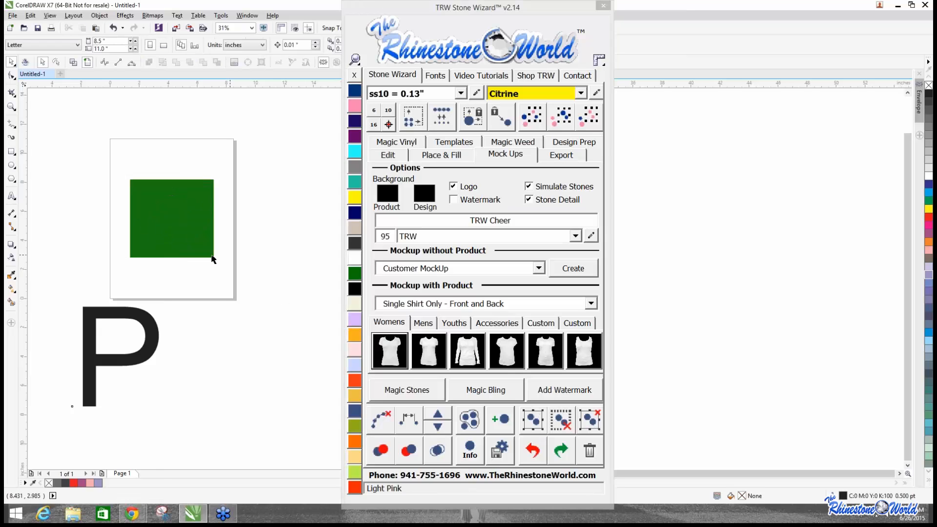
Delete the green and yellow background squares, leaving only the heart and stitching stones.
{"action": "scroll", "coordinate": [203, 254], "scroll_direction": "up", "scroll_amount": 2}
{"action": "left_click", "coordinate": [203, 250]}
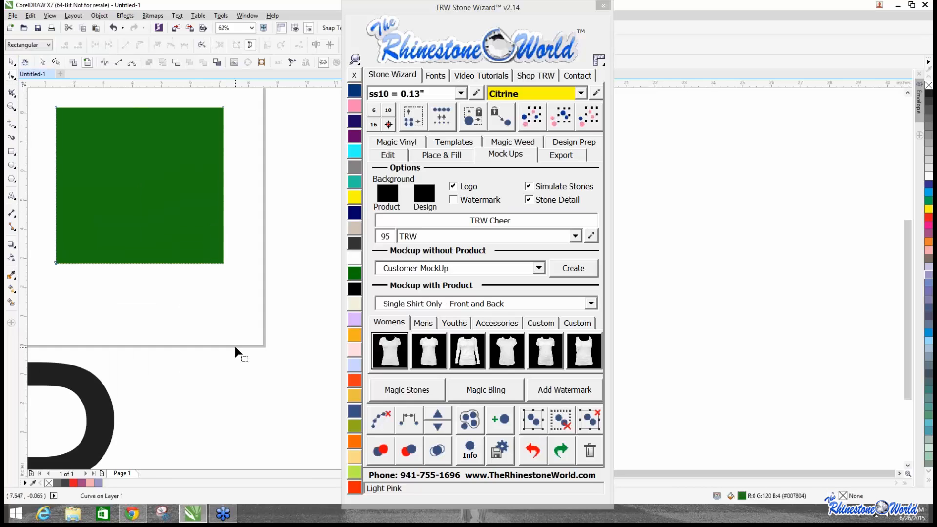
{"action": "left_click", "coordinate": [12, 60]}
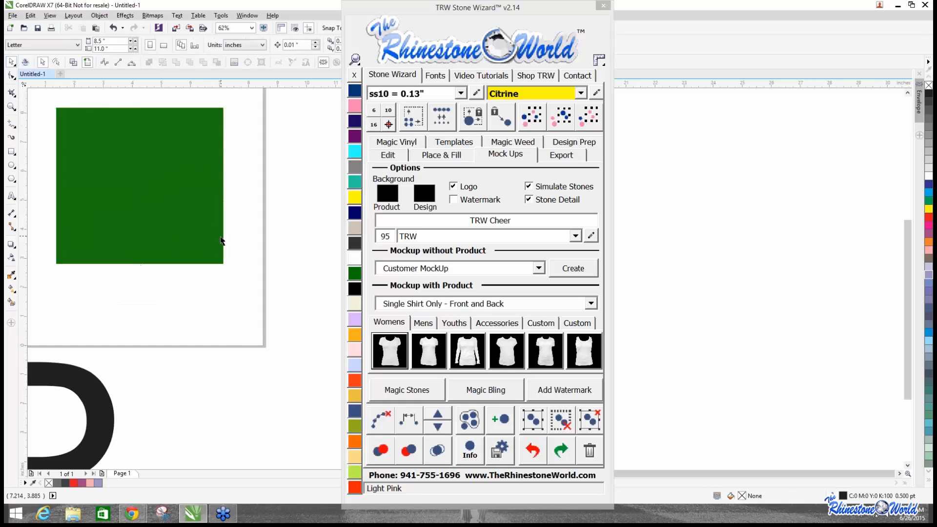
{"action": "key", "text": "Delete"}
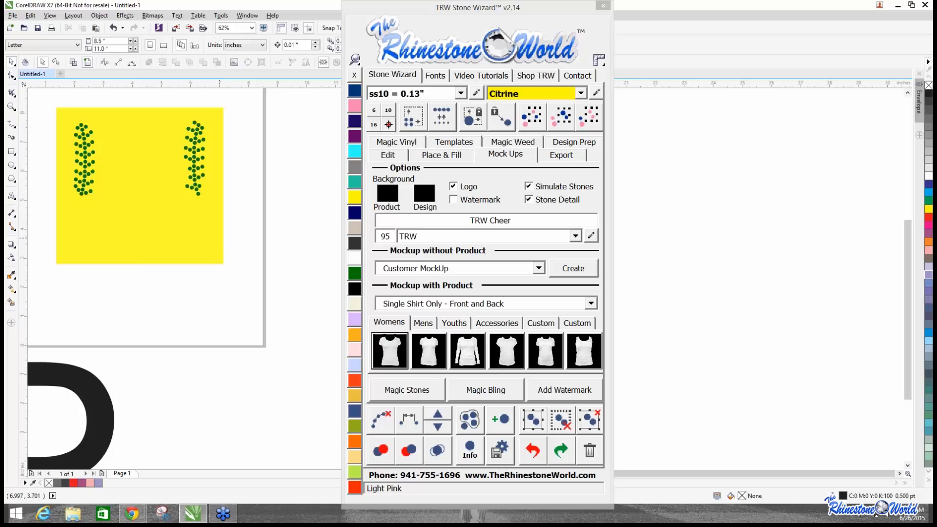
{"action": "left_click", "coordinate": [220, 250]}
{"action": "key", "text": "Delete"}
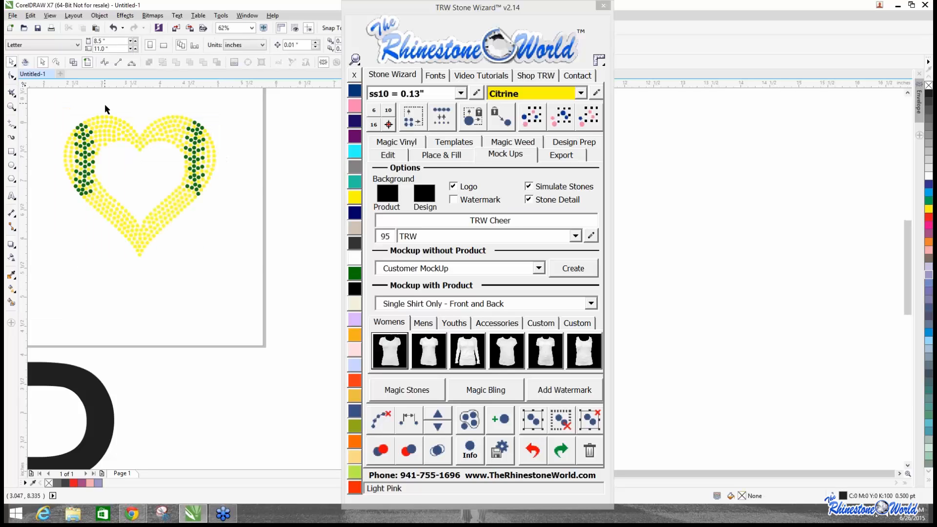
Select all the green stitching stones by color and recolor them Crystal.
{"action": "scroll", "coordinate": [104, 104], "scroll_direction": "up", "scroll_amount": 2}
{"action": "scroll", "coordinate": [197, 158], "scroll_direction": "down", "scroll_amount": 2}
{"action": "left_click_drag", "start_coordinate": [60, 119], "coordinate": [329, 311]}
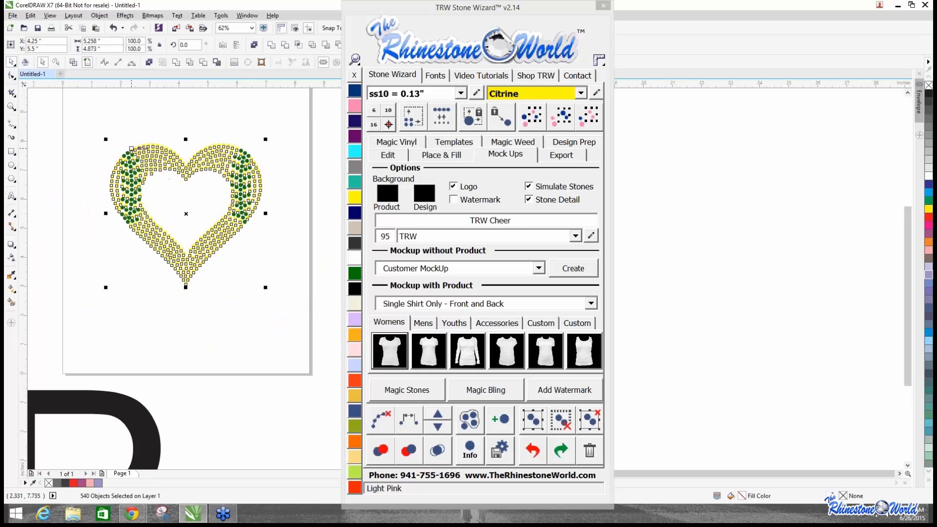
{"action": "left_click", "coordinate": [124, 291]}
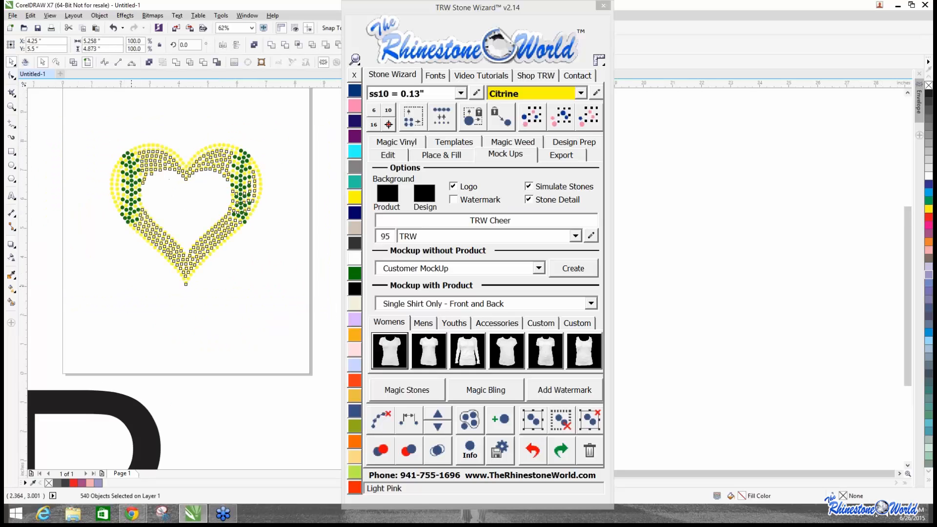
{"action": "scroll", "coordinate": [133, 195], "scroll_direction": "up", "scroll_amount": 2}
{"action": "left_click", "coordinate": [136, 199]}
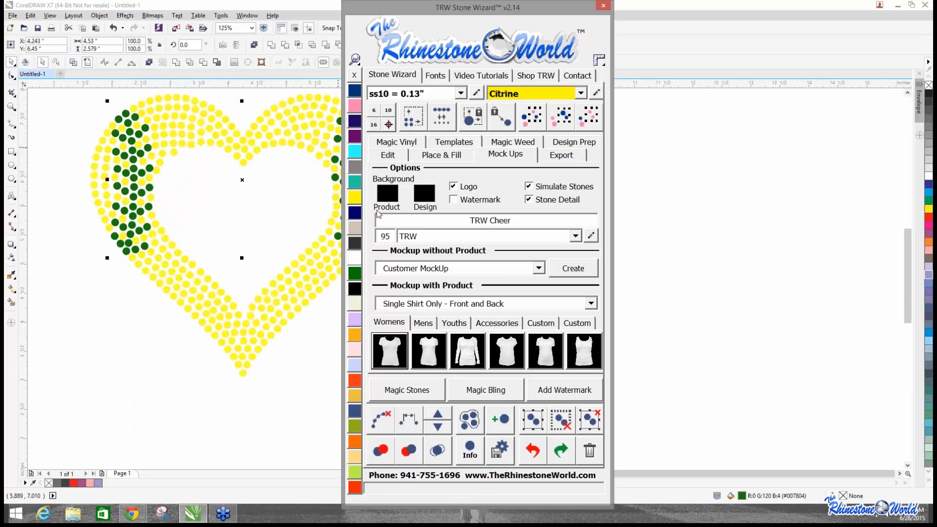
{"action": "left_click", "coordinate": [233, 300]}
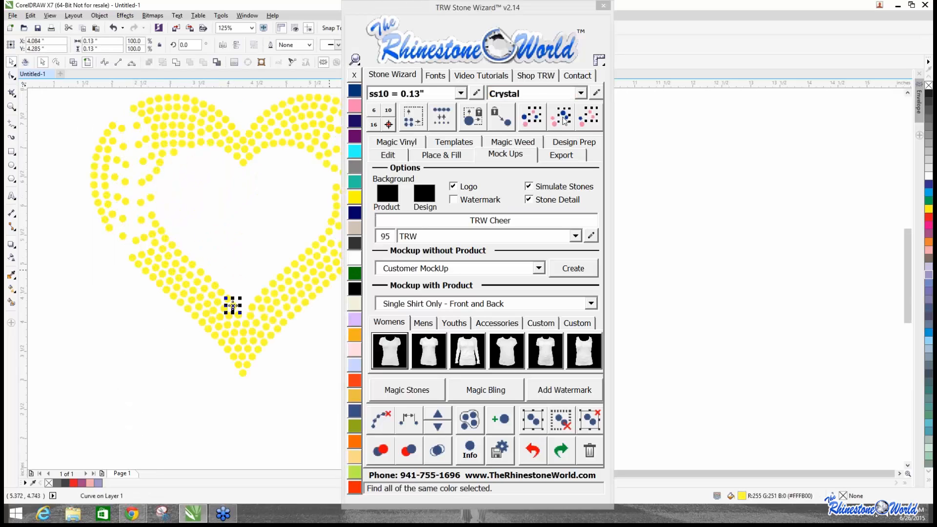
{"action": "left_click", "coordinate": [58, 272]}
Select all stitching stones of the same color and recolor them Red Siam.
{"action": "left_click", "coordinate": [129, 244]}
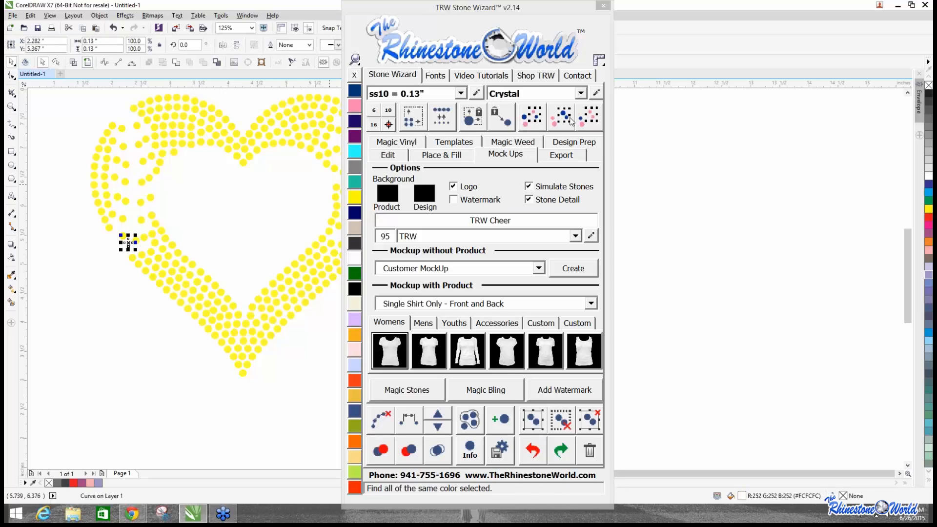
{"action": "left_click", "coordinate": [564, 118]}
{"action": "left_click", "coordinate": [355, 486]}
{"action": "left_click", "coordinate": [231, 340]}
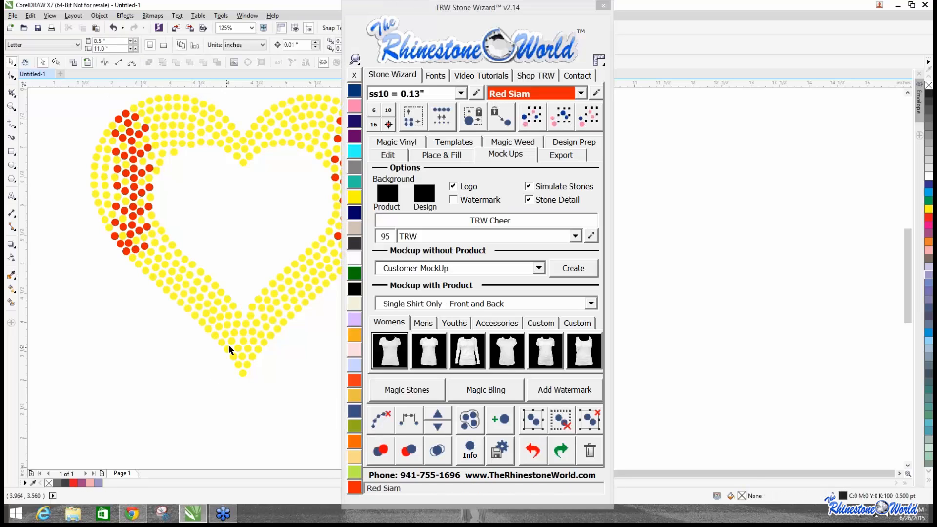
{"action": "left_click", "coordinate": [83, 368]}
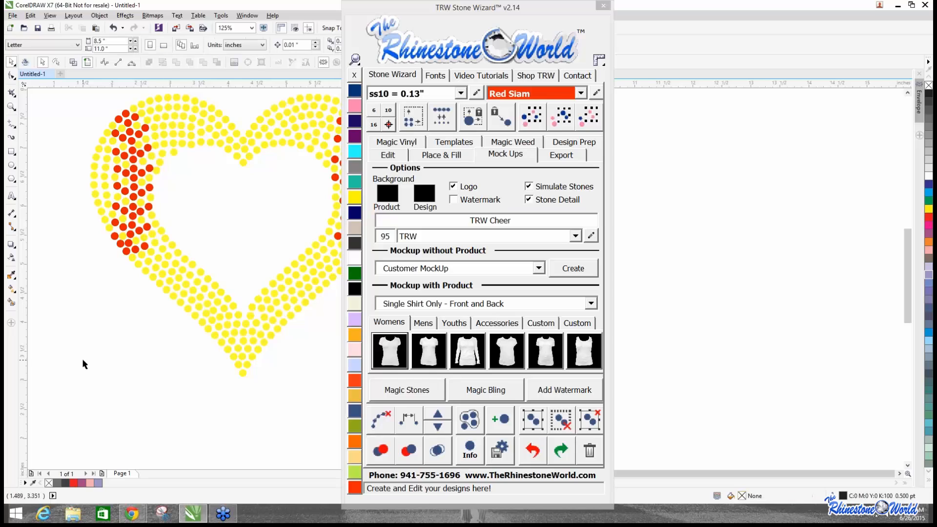
Delete the large letter P below the page.
{"action": "scroll", "coordinate": [84, 359], "scroll_direction": "down", "scroll_amount": 1}
{"action": "scroll", "coordinate": [297, 227], "scroll_direction": "down", "scroll_amount": 2}
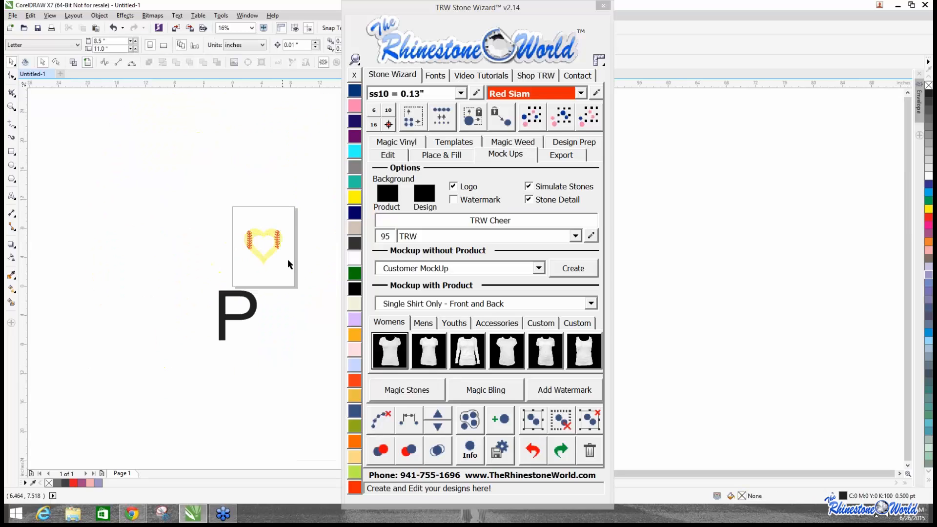
{"action": "left_click_drag", "start_coordinate": [166, 272], "coordinate": [260, 380]}
{"action": "key", "text": "Delete"}
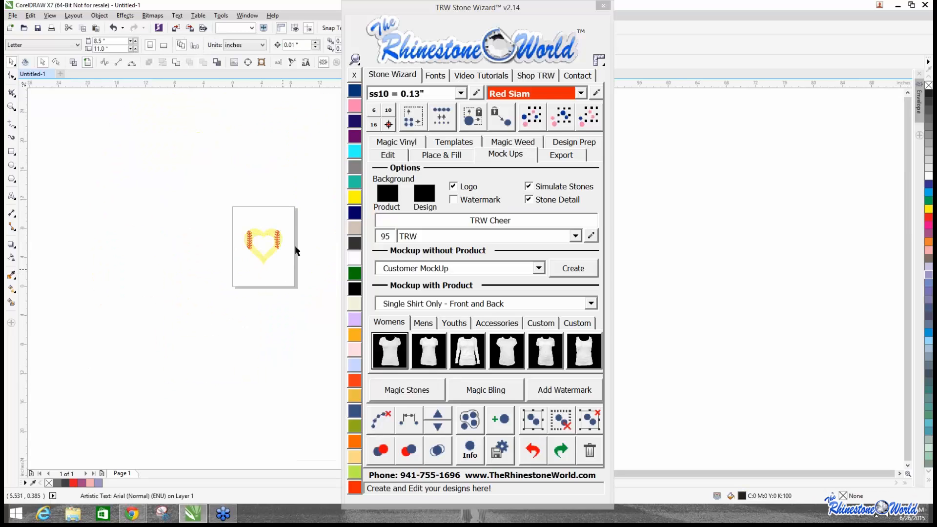
Delete the whole yellow and red softball heart design from the page.
{"action": "scroll", "coordinate": [293, 244], "scroll_direction": "up", "scroll_amount": 1}
{"action": "scroll", "coordinate": [277, 243], "scroll_direction": "up", "scroll_amount": 1}
{"action": "left_click_drag", "start_coordinate": [102, 173], "coordinate": [300, 374]}
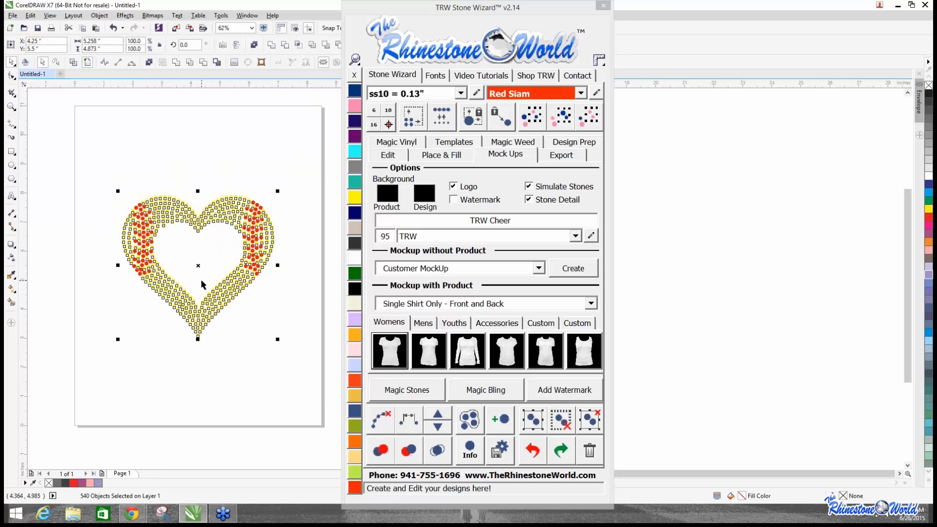
{"action": "key", "text": "Delete"}
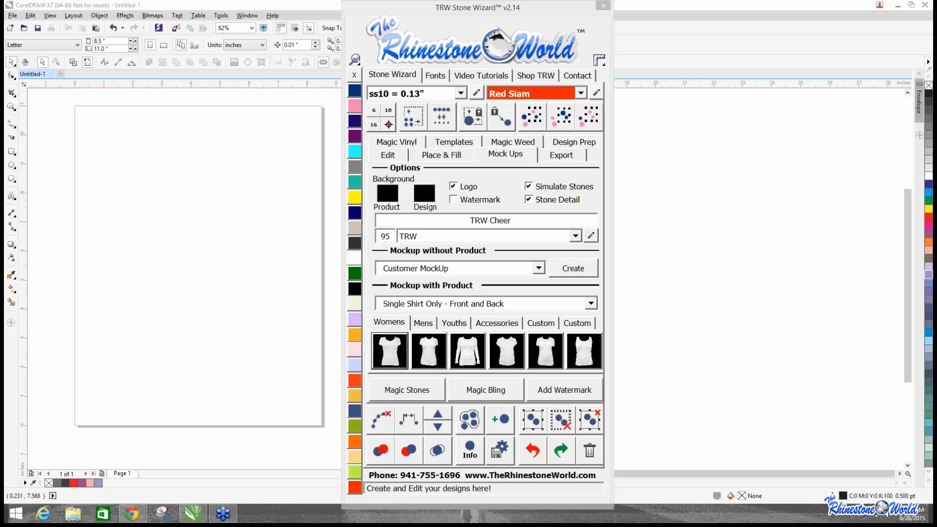
Import the EPS template file as editable, with its text imported as curves.
{"action": "left_click_drag", "start_coordinate": [186, 222], "coordinate": [170, 159]}
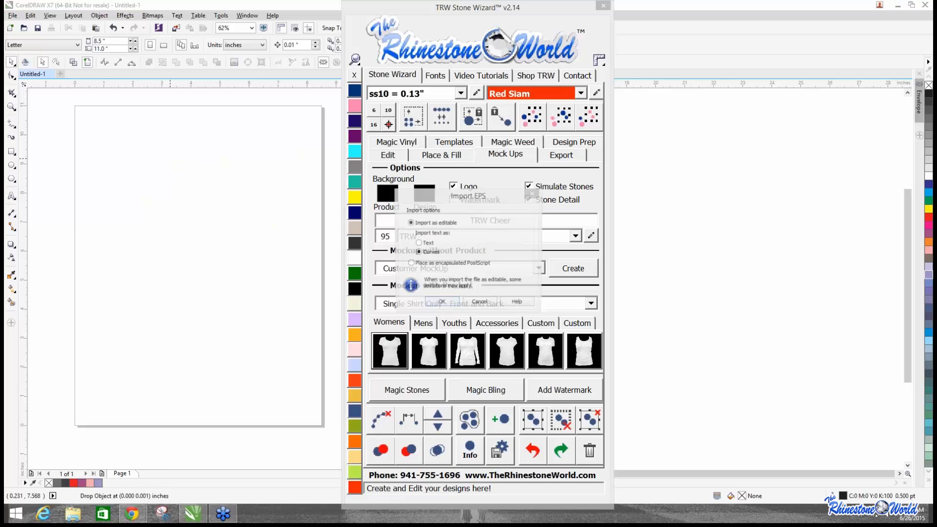
{"action": "key", "text": "Return"}
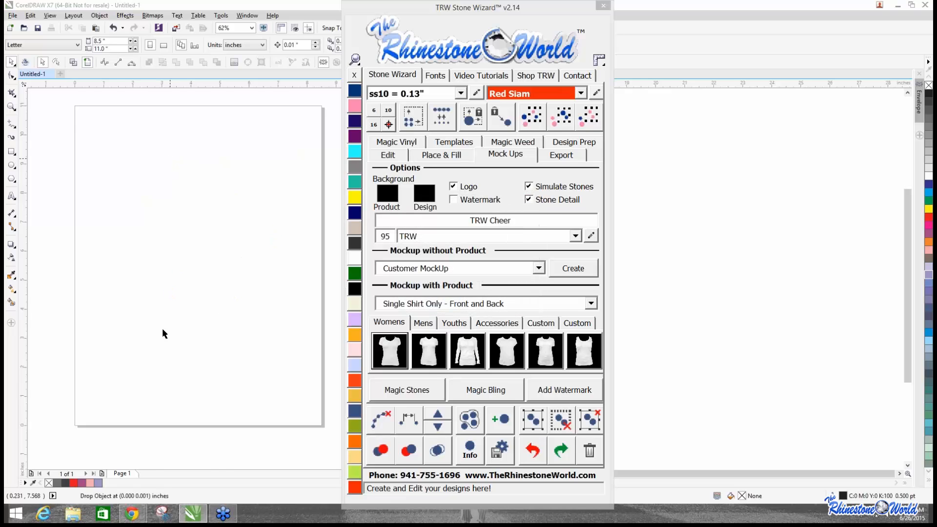
{"action": "scroll", "coordinate": [162, 318], "scroll_direction": "down", "scroll_amount": 3}
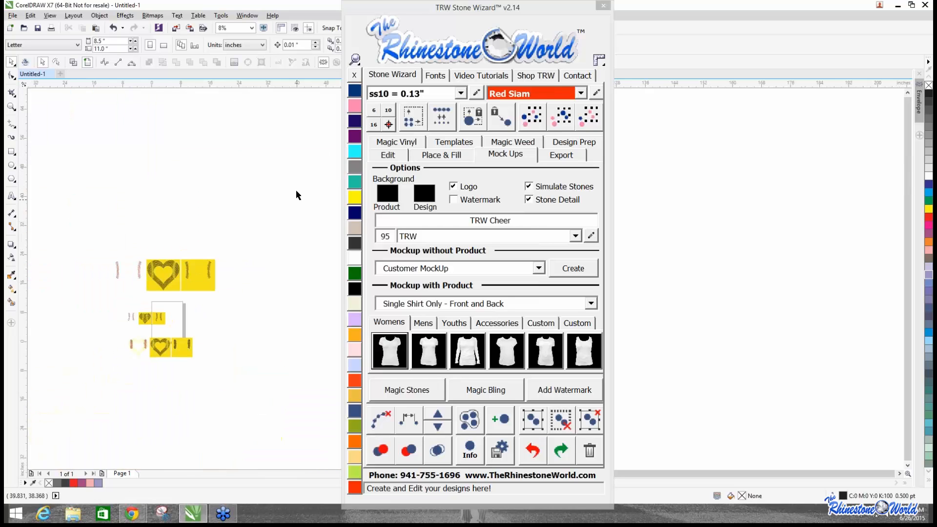
Ungroup the imported templates and delete the yellow-background squares of the upper rows and the entire row below the page.
{"action": "right_click", "coordinate": [187, 283]}
{"action": "left_click", "coordinate": [229, 86]}
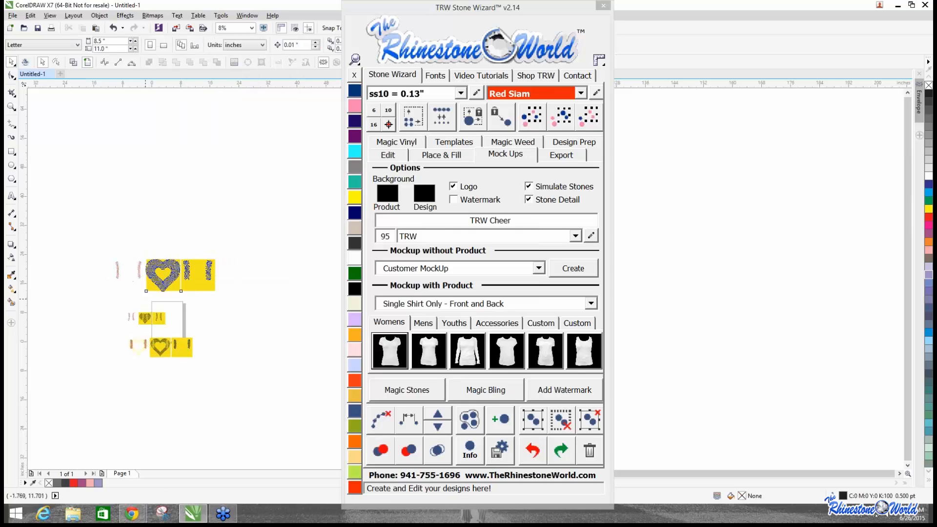
{"action": "left_click_drag", "start_coordinate": [175, 308], "coordinate": [249, 383]}
{"action": "key", "text": "Delete"}
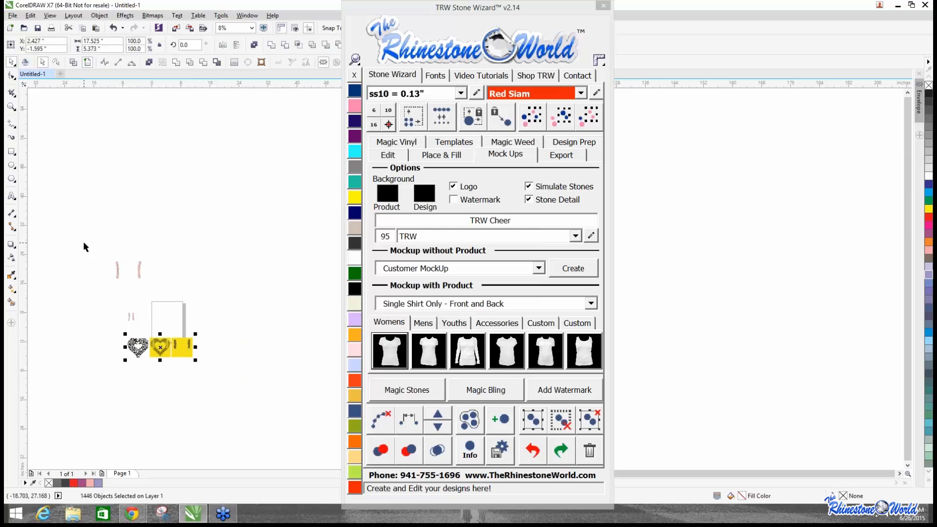
{"action": "key", "text": "Delete"}
Move the large softball heart stones onto the page and select the small heart beside it.
{"action": "left_click_drag", "start_coordinate": [71, 235], "coordinate": [186, 323]}
{"action": "left_click", "coordinate": [135, 333]}
{"action": "scroll", "coordinate": [135, 333], "scroll_direction": "up", "scroll_amount": 1}
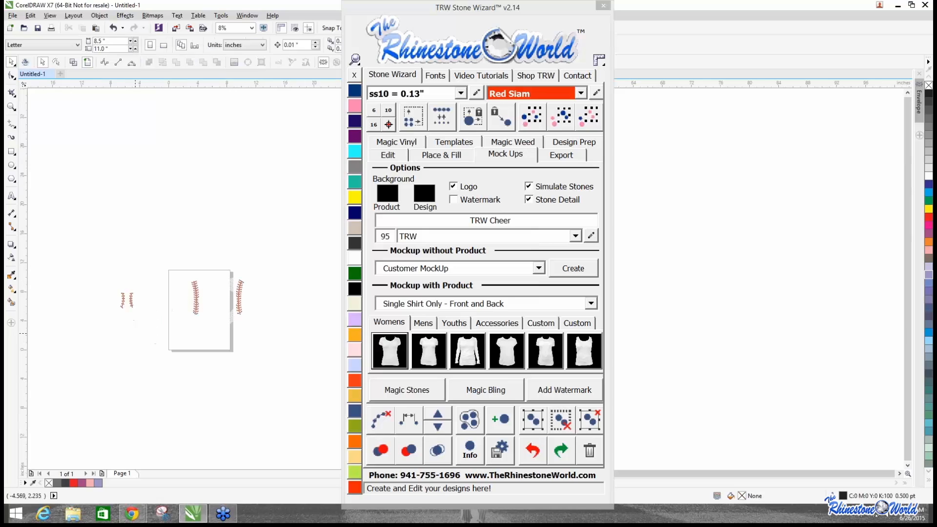
{"action": "left_click_drag", "start_coordinate": [86, 273], "coordinate": [156, 335]}
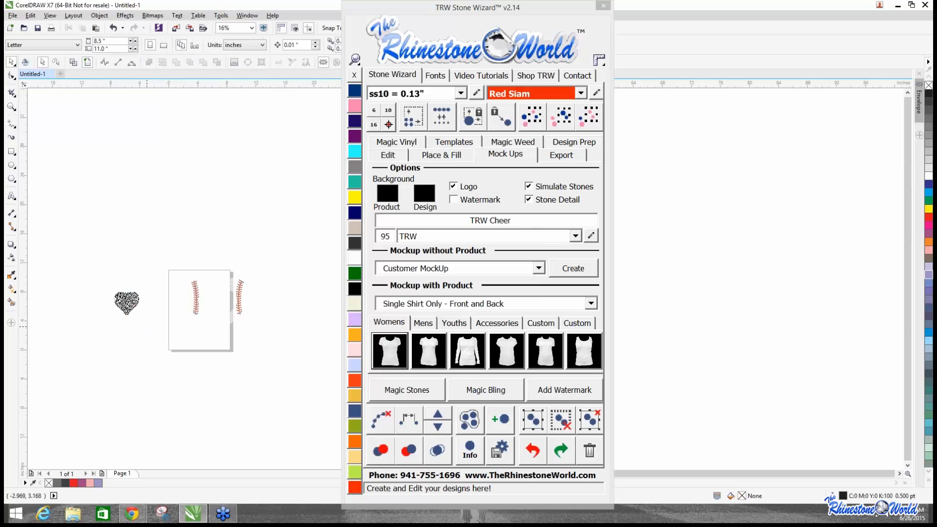
Show the stones in wireframe view and move the small heart slightly downward beside the page.
{"action": "left_click", "coordinate": [72, 66]}
{"action": "left_click", "coordinate": [274, 344]}
{"action": "scroll", "coordinate": [274, 345], "scroll_direction": "up", "scroll_amount": 1}
{"action": "scroll", "coordinate": [257, 320], "scroll_direction": "down", "scroll_amount": 1}
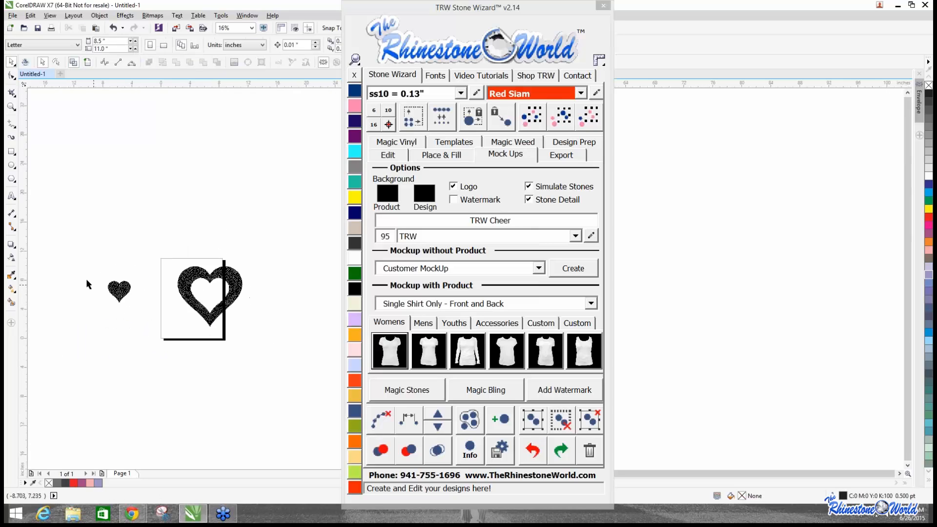
{"action": "left_click_drag", "start_coordinate": [84, 272], "coordinate": [121, 322]}
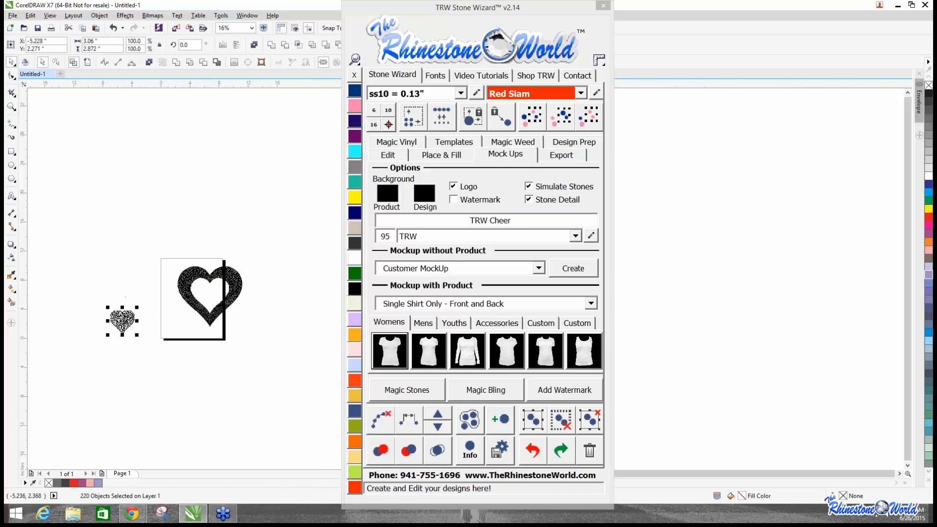
Group all stones of the large heart and shift the group toward the page's upper left corner.
{"action": "left_click_drag", "start_coordinate": [163, 255], "coordinate": [259, 342]}
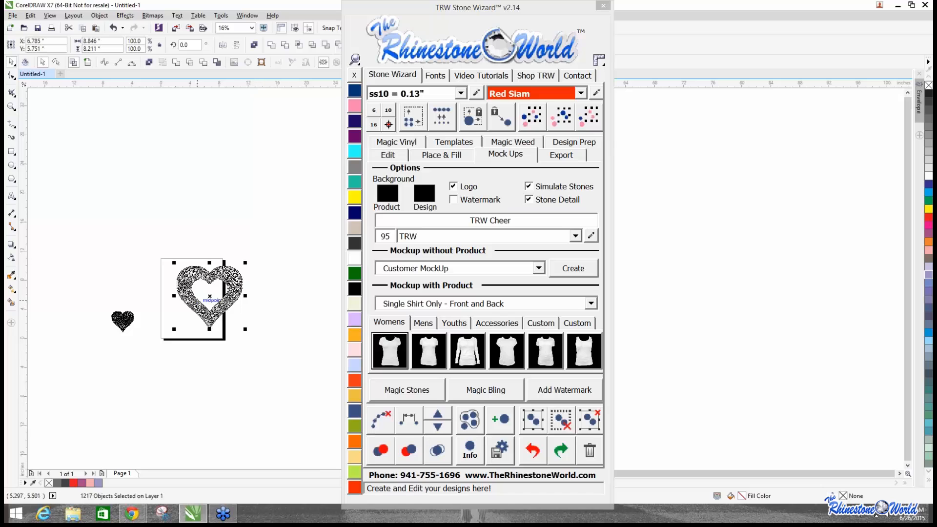
{"action": "left_click", "coordinate": [530, 422]}
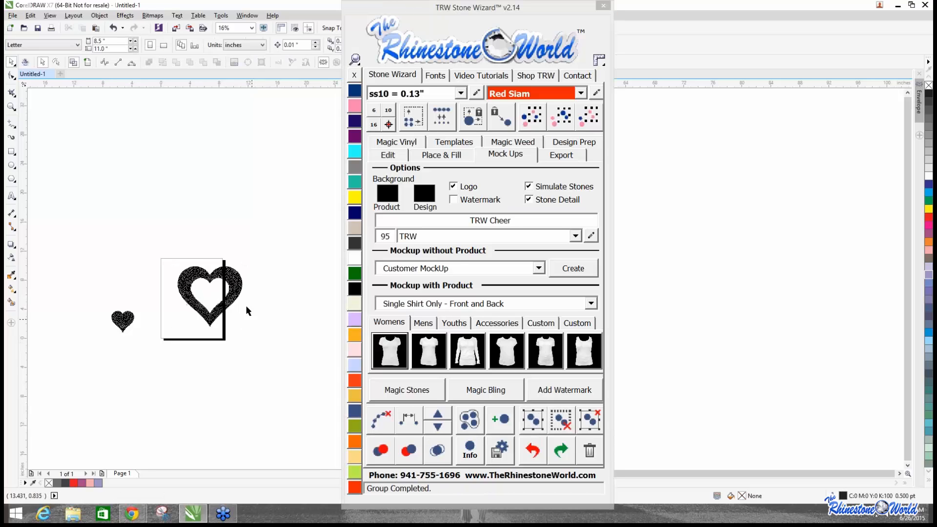
{"action": "left_click", "coordinate": [239, 290]}
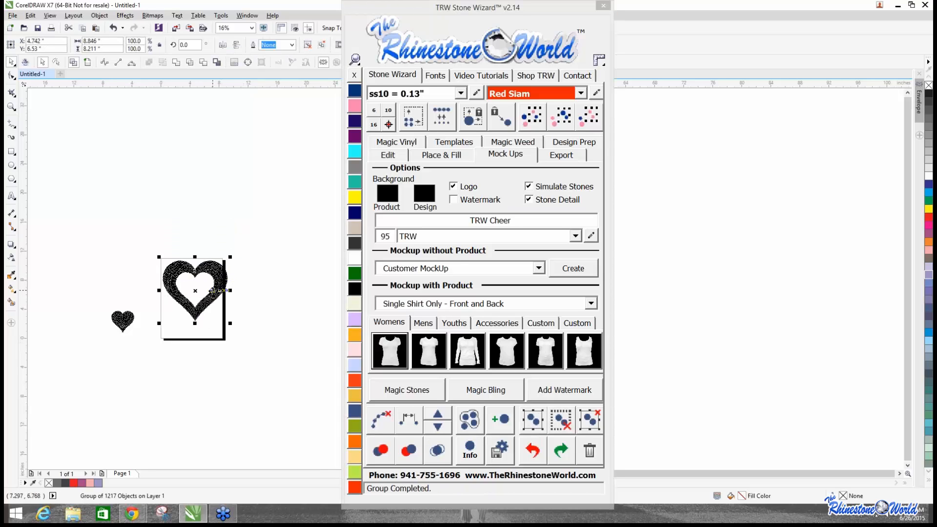
{"action": "scroll", "coordinate": [227, 293], "scroll_direction": "up", "scroll_amount": 3}
{"action": "scroll", "coordinate": [212, 290], "scroll_direction": "up", "scroll_amount": 1}
{"action": "scroll", "coordinate": [213, 292], "scroll_direction": "down", "scroll_amount": 1}
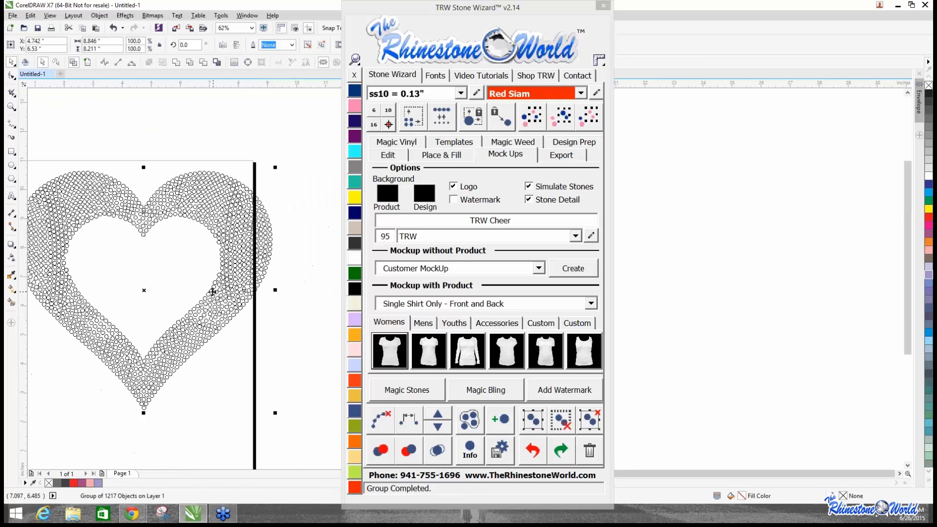
{"action": "scroll", "coordinate": [212, 291], "scroll_direction": "down", "scroll_amount": 2}
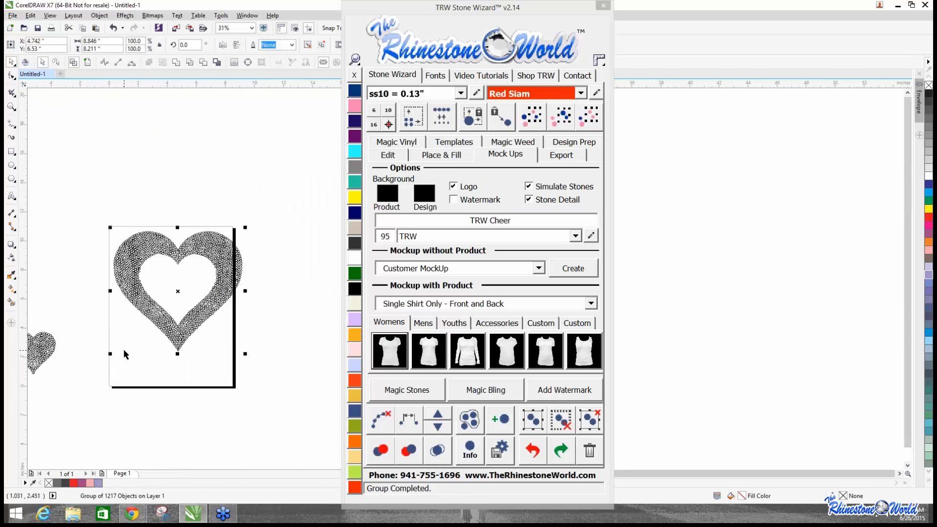
{"action": "scroll", "coordinate": [124, 349], "scroll_direction": "down", "scroll_amount": 1}
{"action": "scroll", "coordinate": [113, 357], "scroll_direction": "up", "scroll_amount": 1}
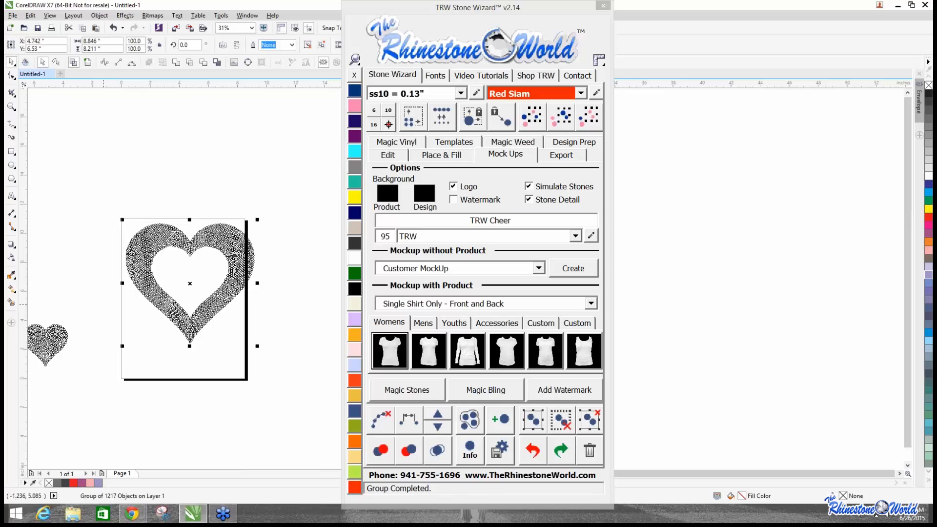
Group the small heart's stones and move the group to the page's lower left corner.
{"action": "left_click_drag", "start_coordinate": [104, 304], "coordinate": [111, 390]}
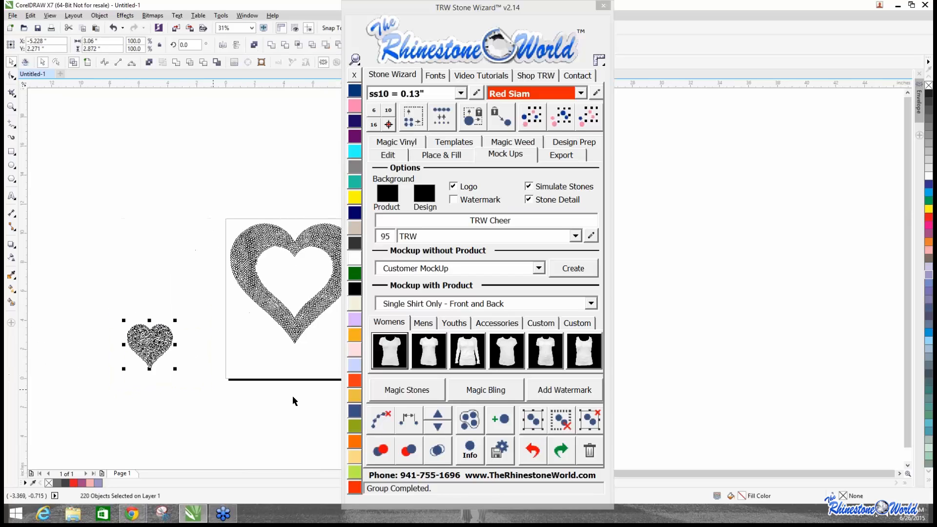
{"action": "left_click", "coordinate": [532, 429]}
{"action": "left_click_drag", "start_coordinate": [151, 347], "coordinate": [218, 372]}
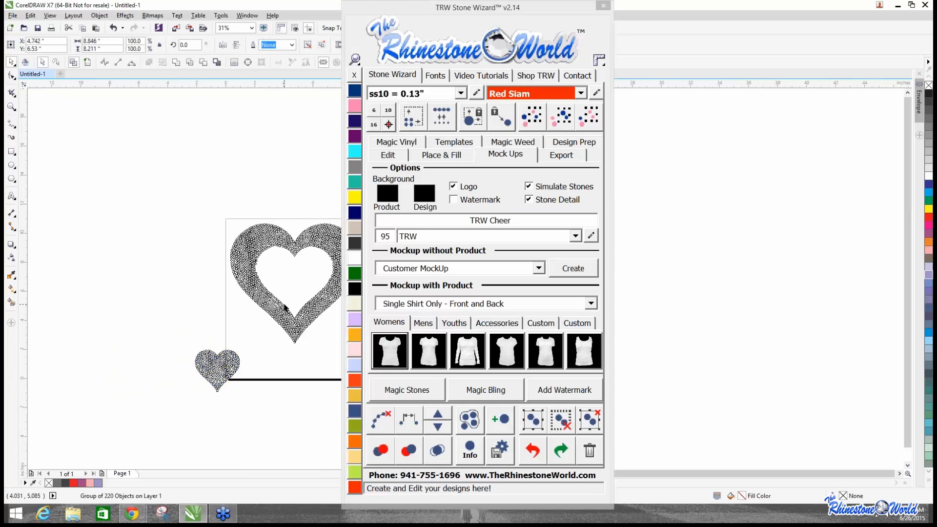
{"action": "left_click", "coordinate": [285, 308]}
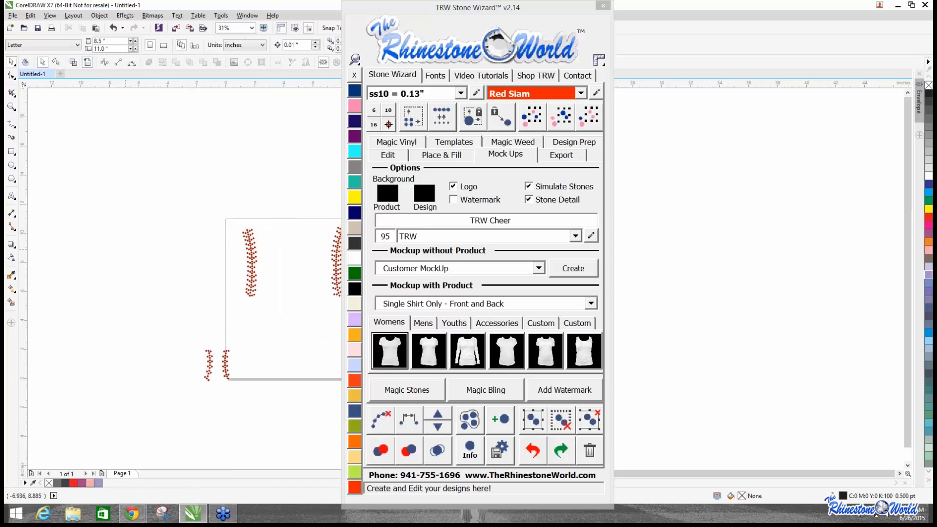
{"action": "scroll", "coordinate": [192, 299], "scroll_direction": "up", "scroll_amount": 2}
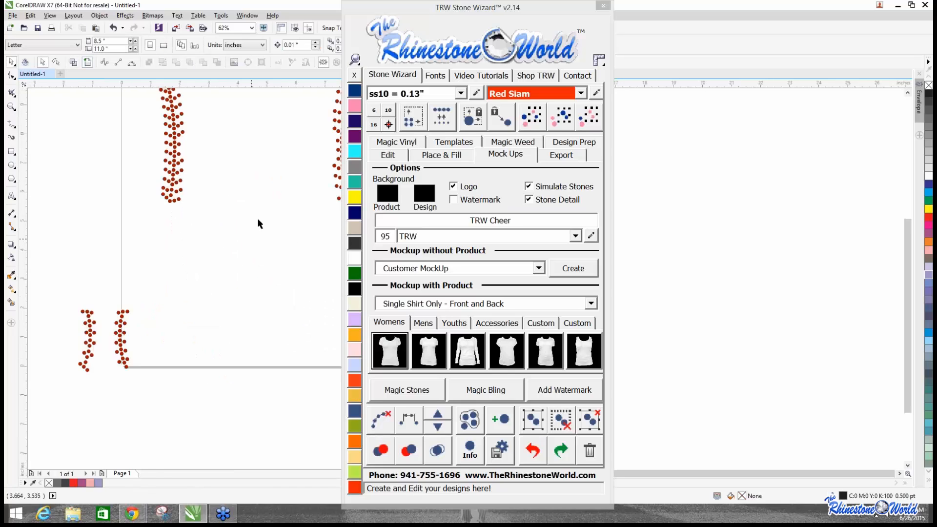
{"action": "scroll", "coordinate": [185, 220], "scroll_direction": "down", "scroll_amount": 1}
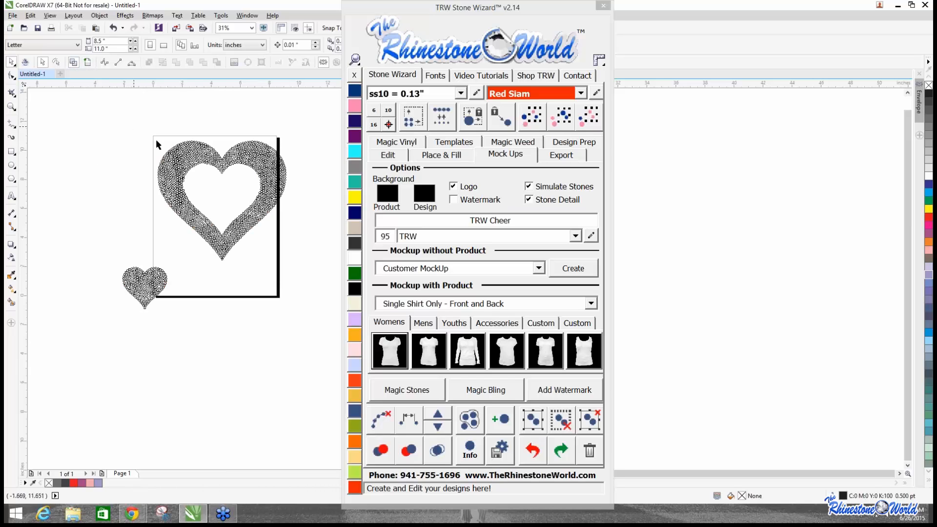
Select both heart groups and center them on the page so the small heart sits inside the large one.
{"action": "left_click", "coordinate": [156, 139]}
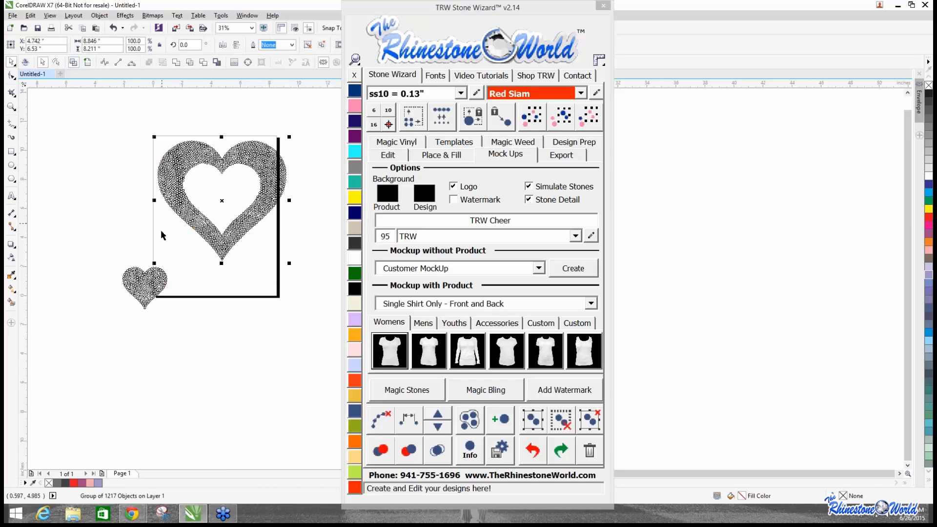
{"action": "left_click", "coordinate": [153, 290], "text": "shift"}
{"action": "key", "text": "c"}
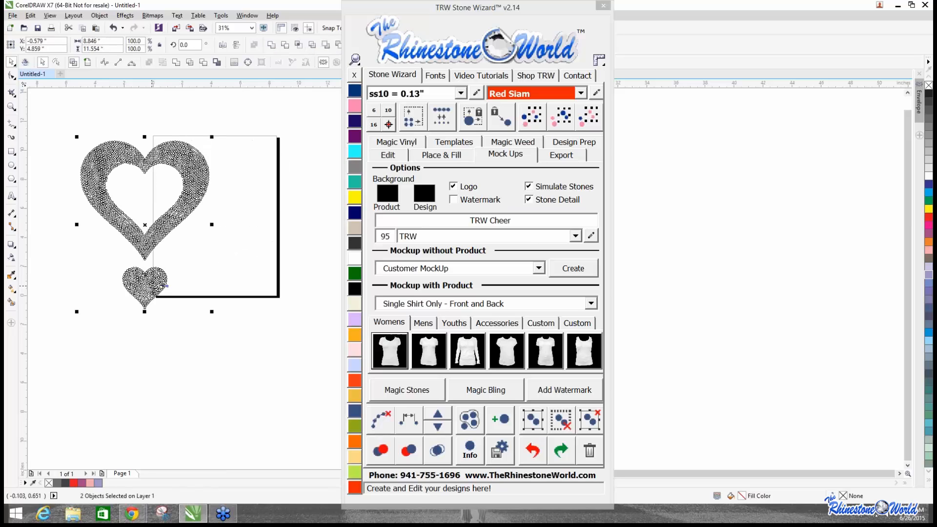
{"action": "key", "text": "ctrl+z"}
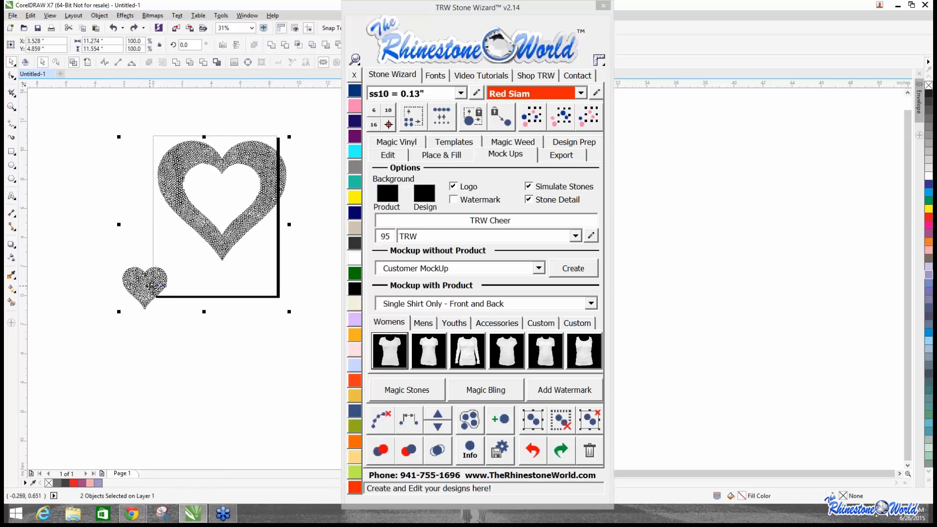
{"action": "key", "text": "p"}
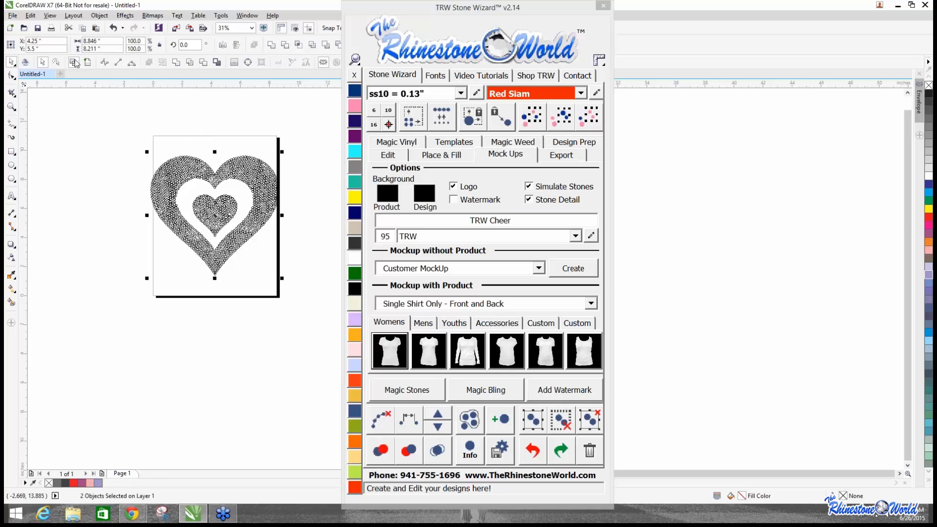
Return to the normal color view and ungroup all stones of both hearts.
{"action": "left_click", "coordinate": [86, 63]}
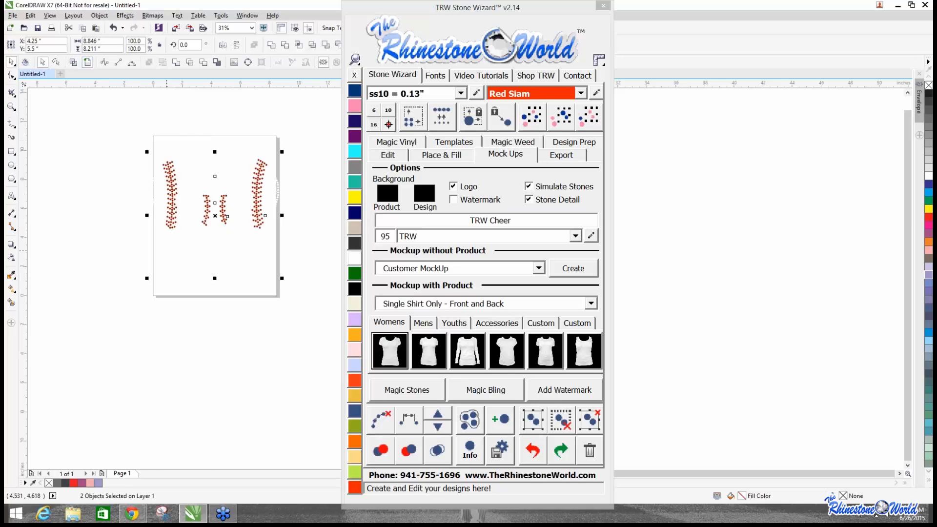
{"action": "left_click", "coordinate": [97, 240]}
{"action": "left_click_drag", "start_coordinate": [88, 112], "coordinate": [315, 317]}
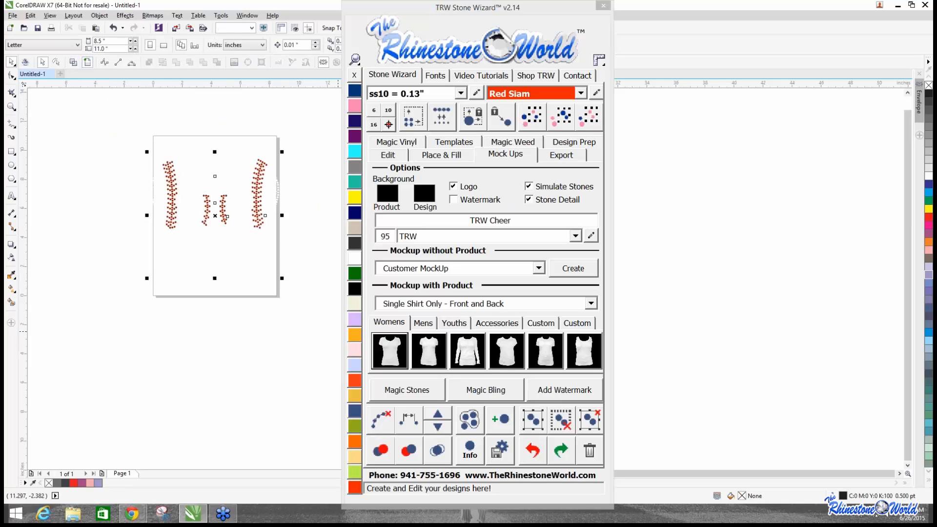
{"action": "left_click", "coordinate": [590, 420]}
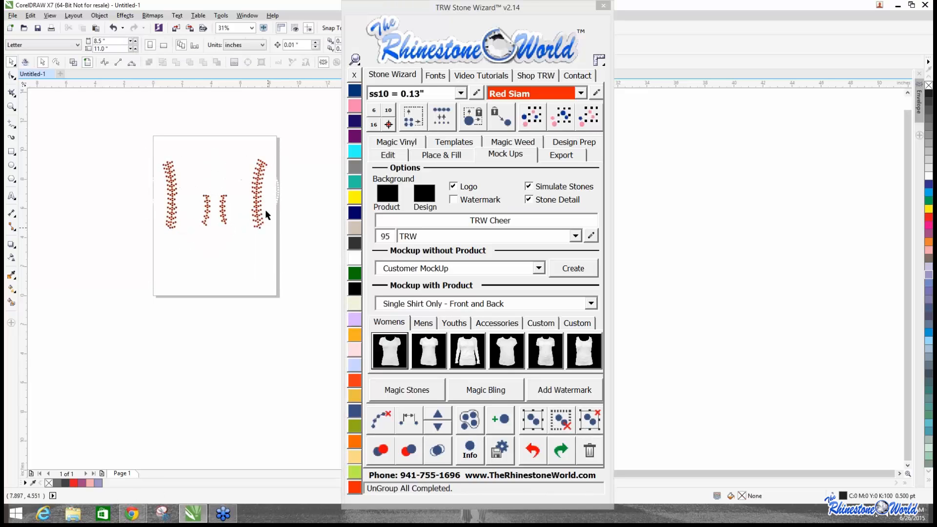
Recolor all the white stones in both hearts Jet Black, leaving out the red stitching.
{"action": "left_click", "coordinate": [268, 194]}
{"action": "left_click", "coordinate": [356, 290]}
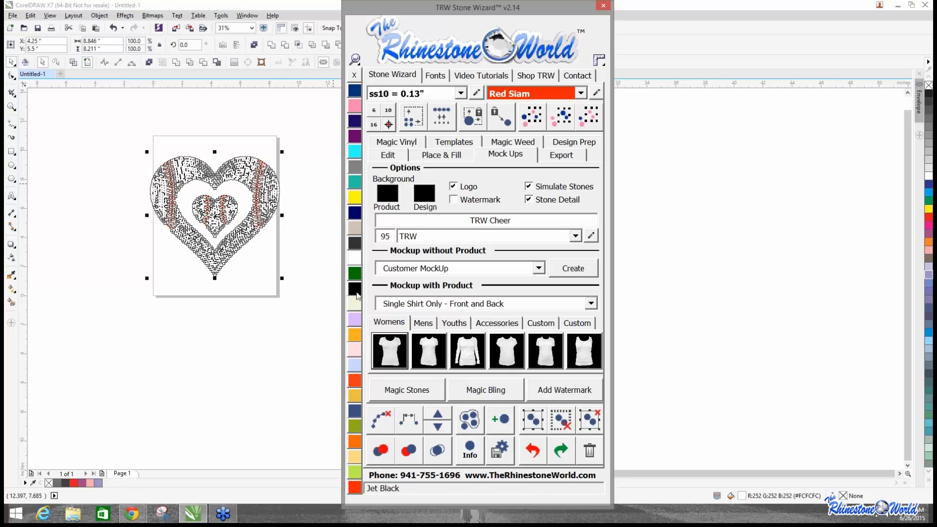
{"action": "left_click", "coordinate": [276, 176]}
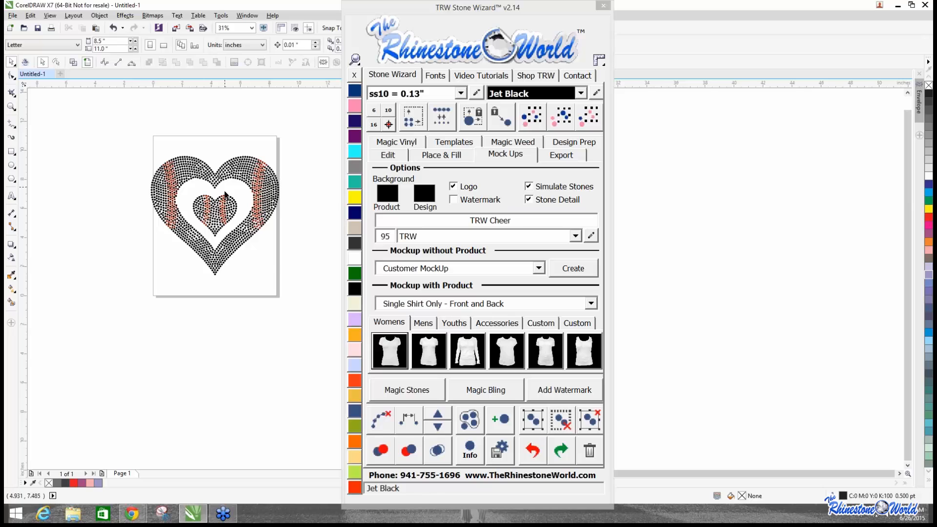
{"action": "scroll", "coordinate": [225, 194], "scroll_direction": "up", "scroll_amount": 2}
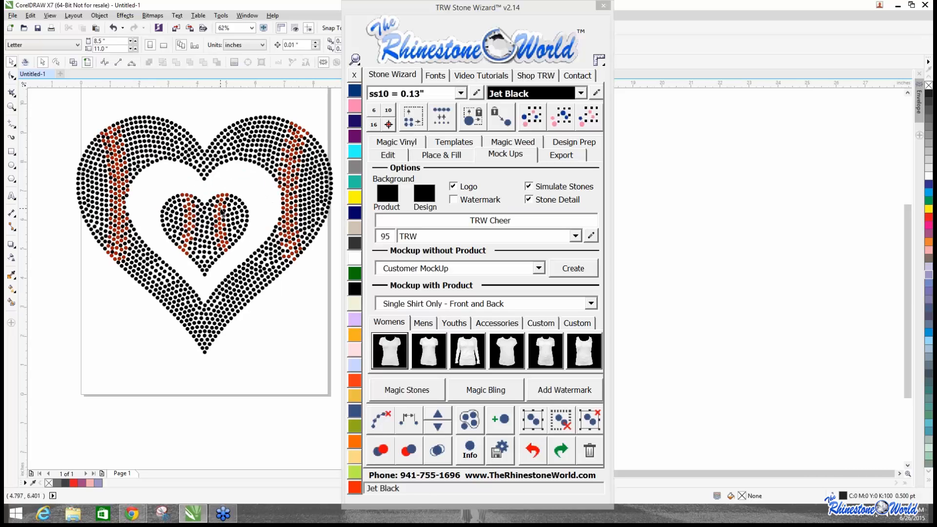
{"action": "scroll", "coordinate": [221, 212], "scroll_direction": "down", "scroll_amount": 1}
{"action": "scroll", "coordinate": [250, 187], "scroll_direction": "up", "scroll_amount": 1}
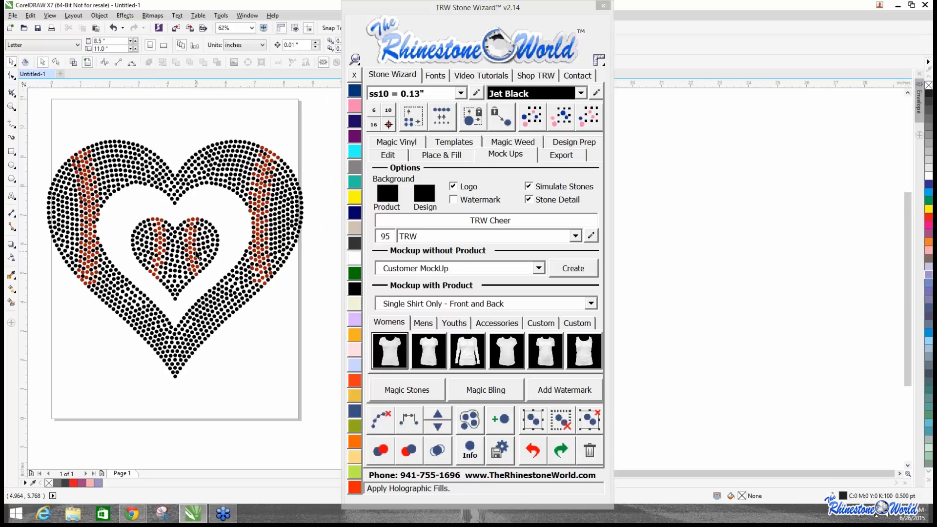
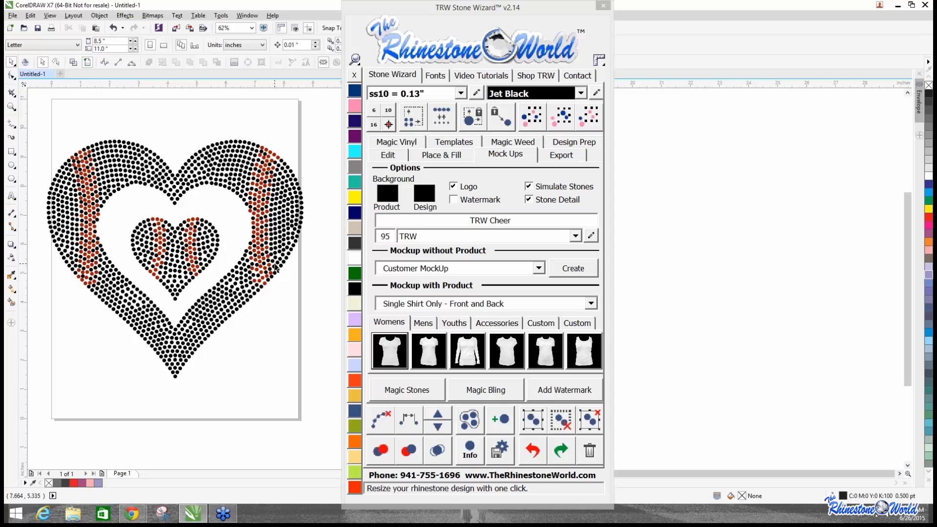
{"action": "scroll", "coordinate": [100, 362], "scroll_direction": "down", "scroll_amount": 2}
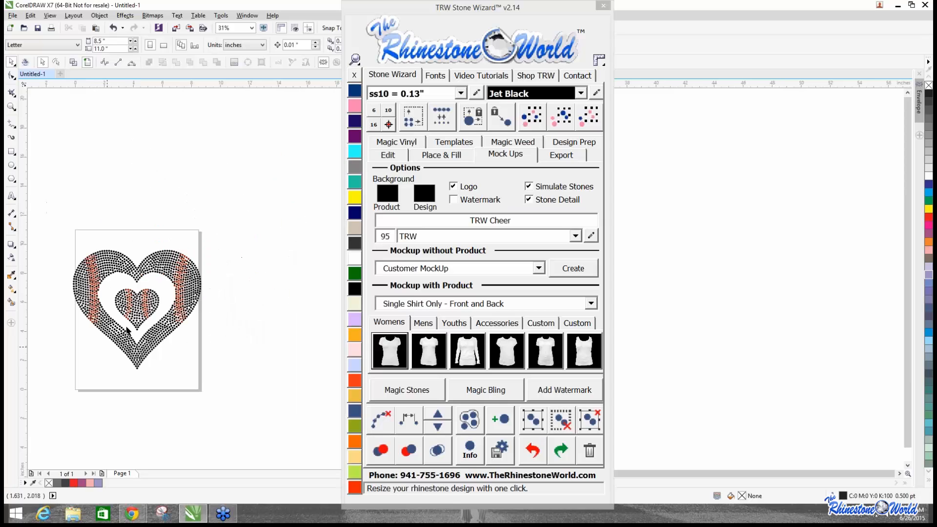
Undo the ungrouping and Jet Black recoloring of both hearts, and delete the small baseball heart from inside the large one.
{"action": "key", "text": "ctrl+a"}
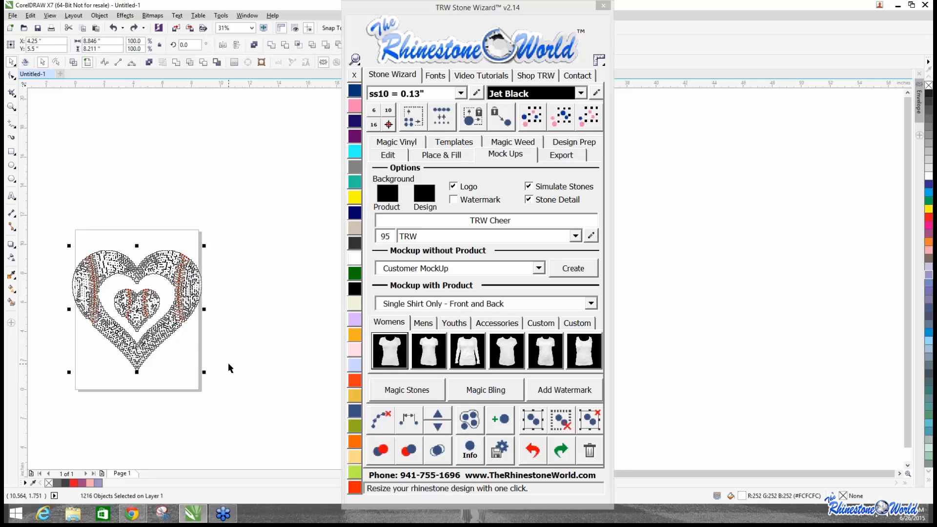
{"action": "key", "text": "ctrl+z"}
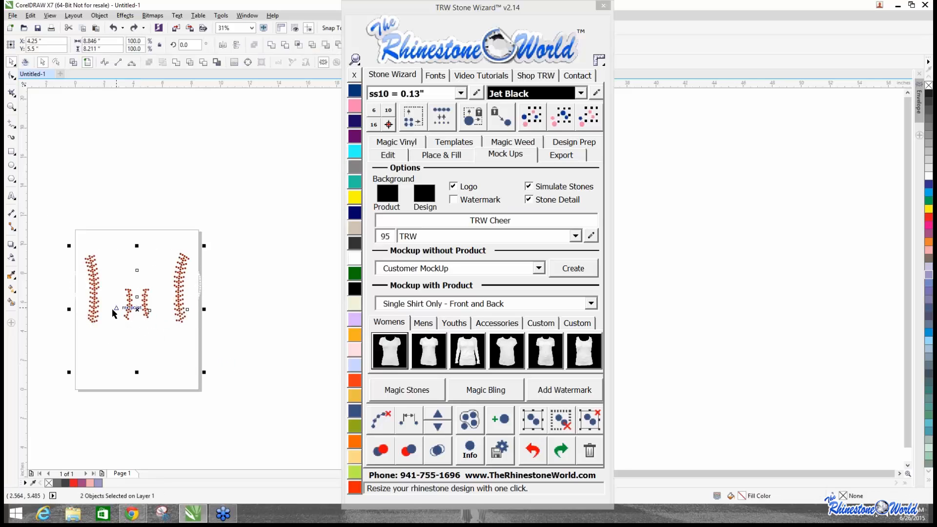
{"action": "left_click_drag", "start_coordinate": [137, 302], "coordinate": [266, 313]}
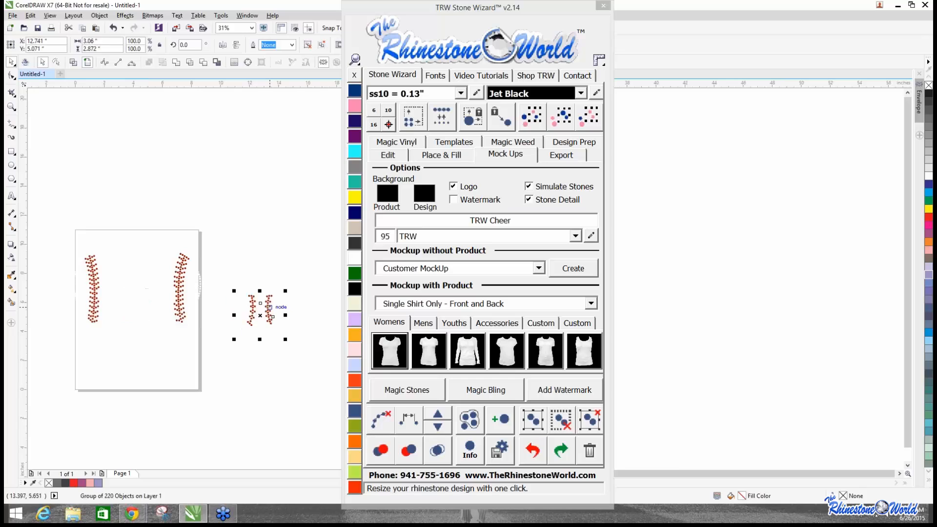
{"action": "key", "text": "Delete"}
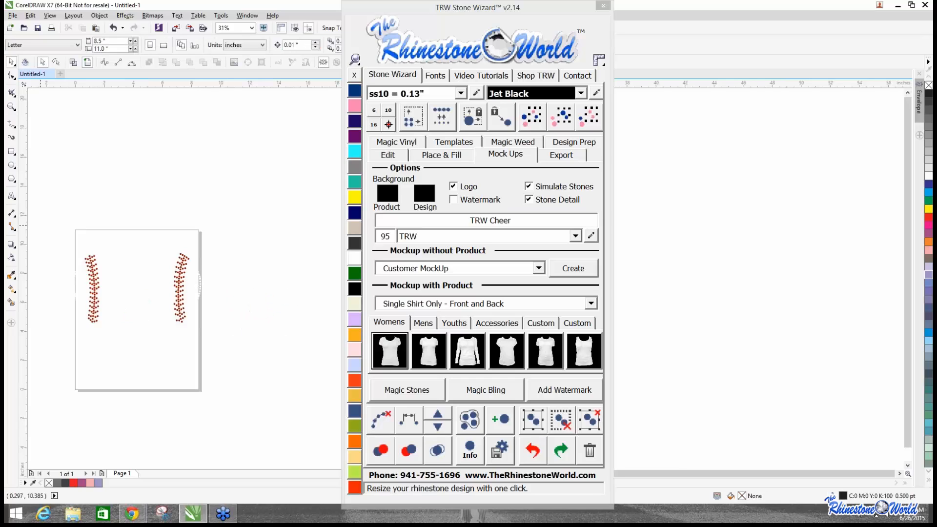
{"action": "left_click_drag", "start_coordinate": [0, 214], "coordinate": [220, 340]}
{"action": "left_click_drag", "start_coordinate": [264, 263], "coordinate": [264, 264]}
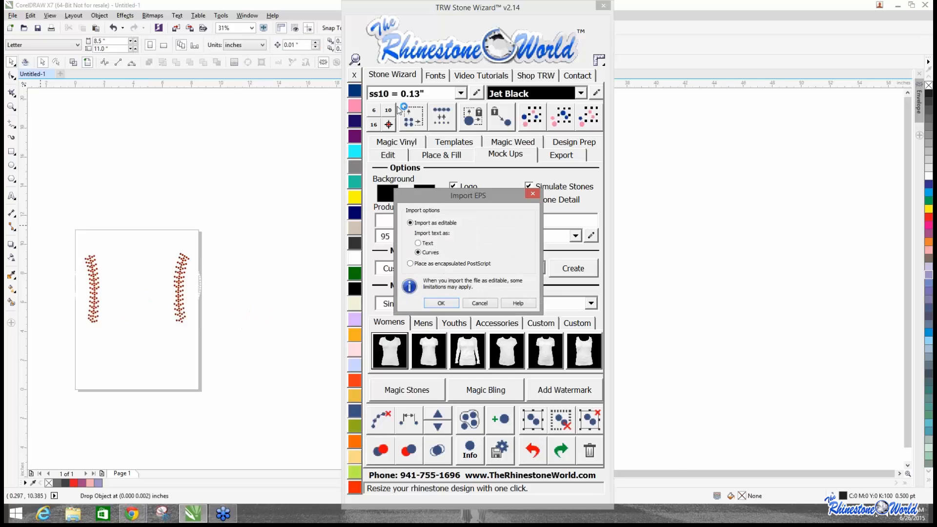
{"action": "left_click", "coordinate": [432, 300]}
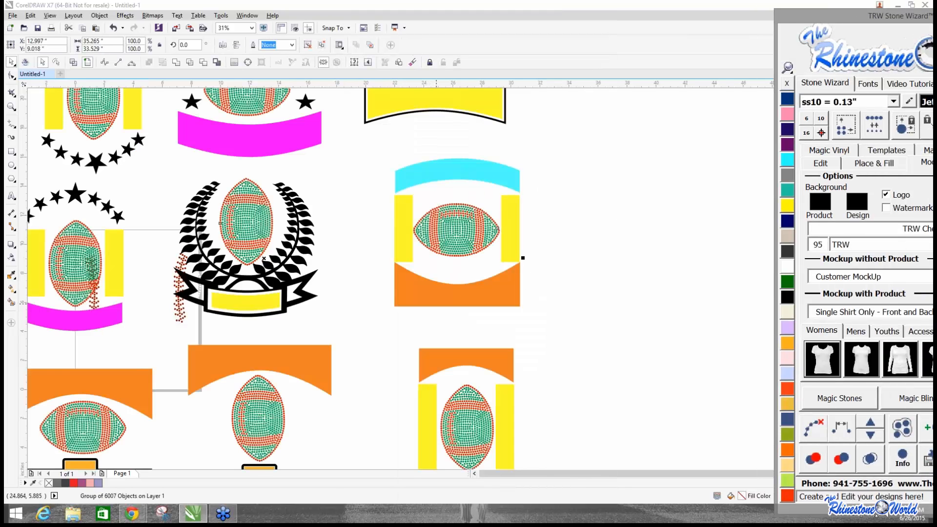
{"action": "left_click", "coordinate": [436, 303]}
{"action": "key", "text": "Delete"}
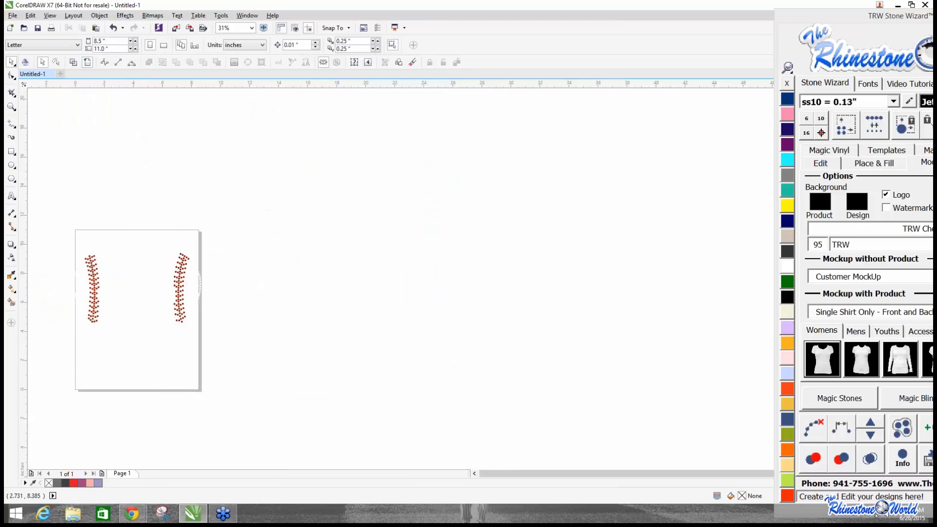
Import the basketball heart template EPS as editable with text as curves, and ungroup all its objects.
{"action": "left_click_drag", "start_coordinate": [4, 288], "coordinate": [461, 255]}
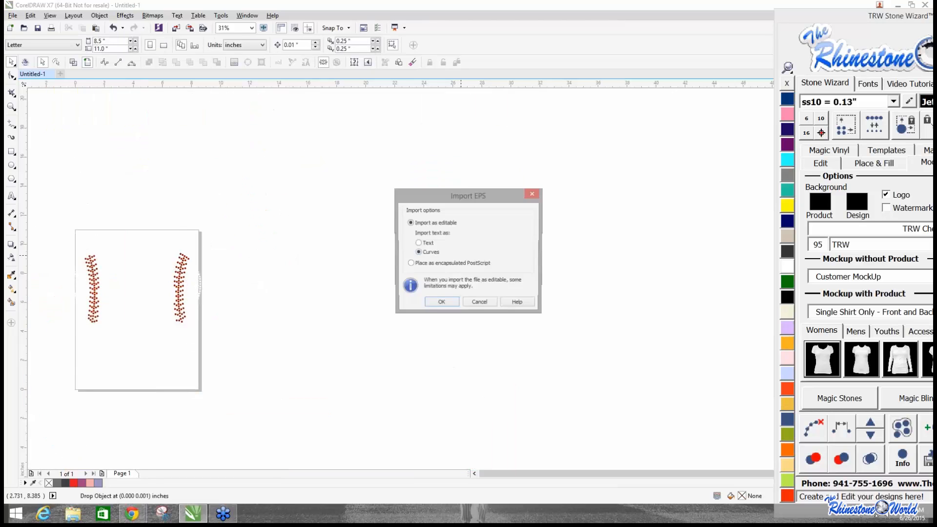
{"action": "left_click", "coordinate": [441, 303]}
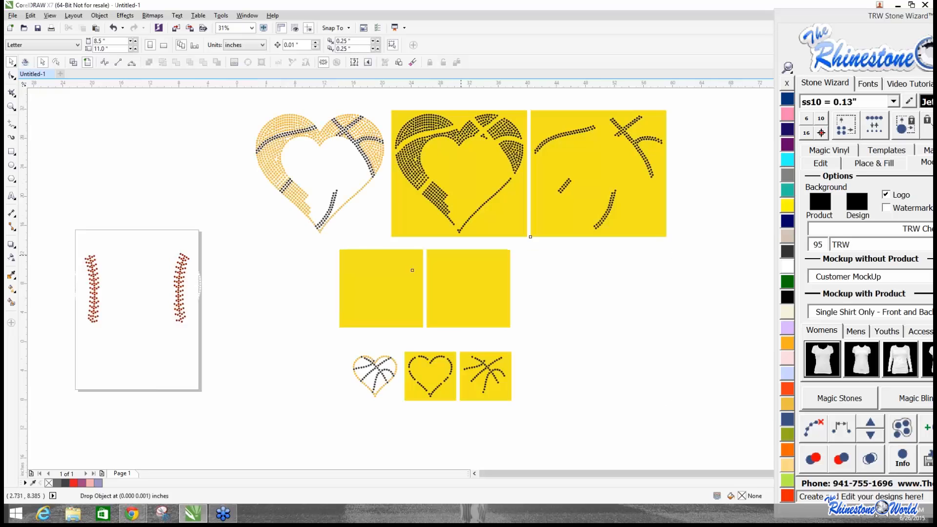
{"action": "scroll", "coordinate": [398, 293], "scroll_direction": "down", "scroll_amount": 2}
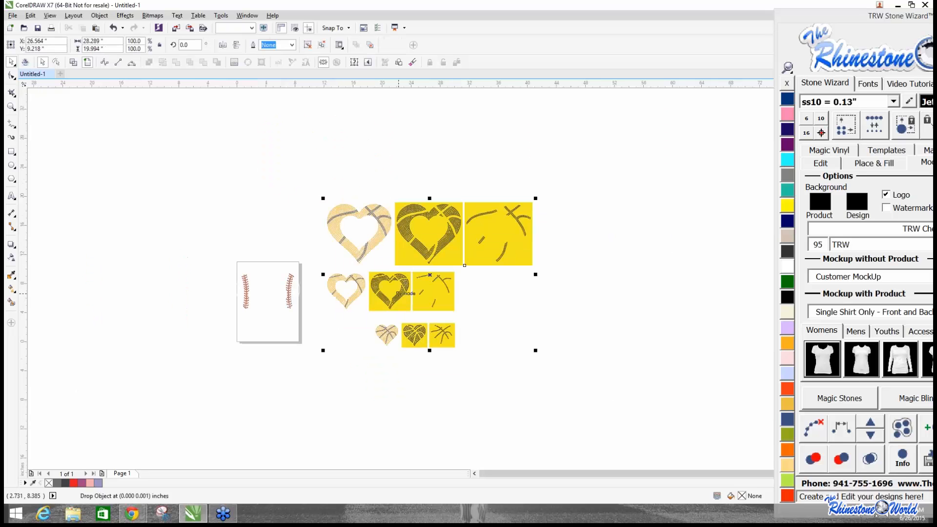
{"action": "scroll", "coordinate": [480, 246], "scroll_direction": "up", "scroll_amount": 2}
{"action": "right_click", "coordinate": [481, 247]}
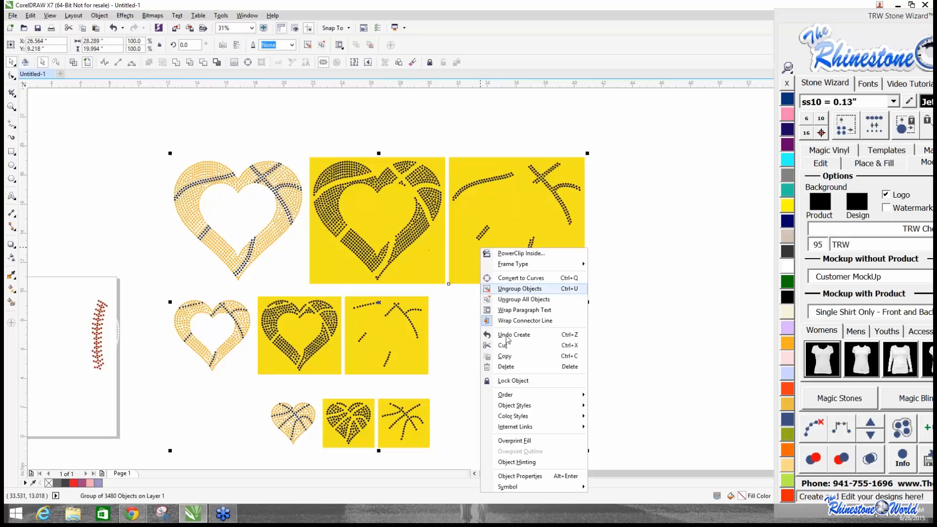
{"action": "left_click", "coordinate": [520, 299]}
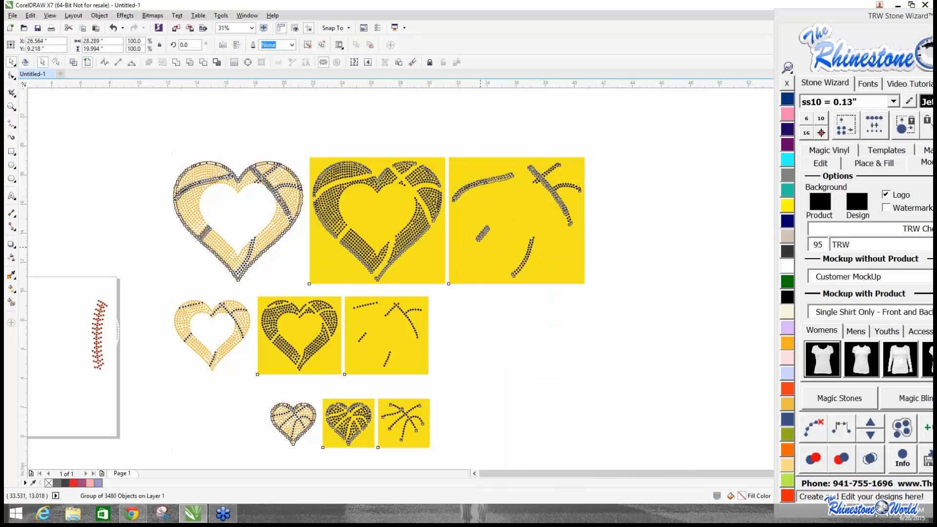
Delete the large and medium rows of the basketball heart template, keeping only the small row.
{"action": "left_click_drag", "start_coordinate": [142, 138], "coordinate": [667, 298]}
{"action": "key", "text": "Delete"}
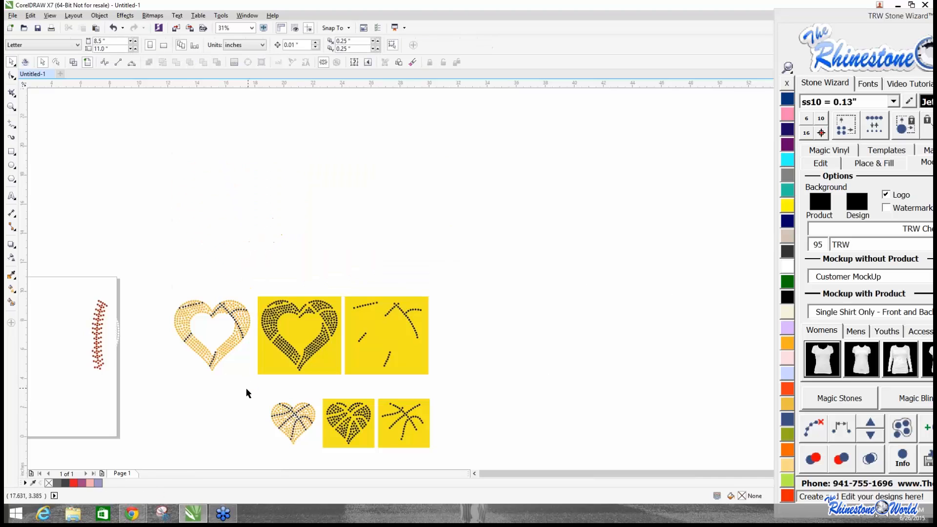
{"action": "scroll", "coordinate": [245, 387], "scroll_direction": "down", "scroll_amount": 2}
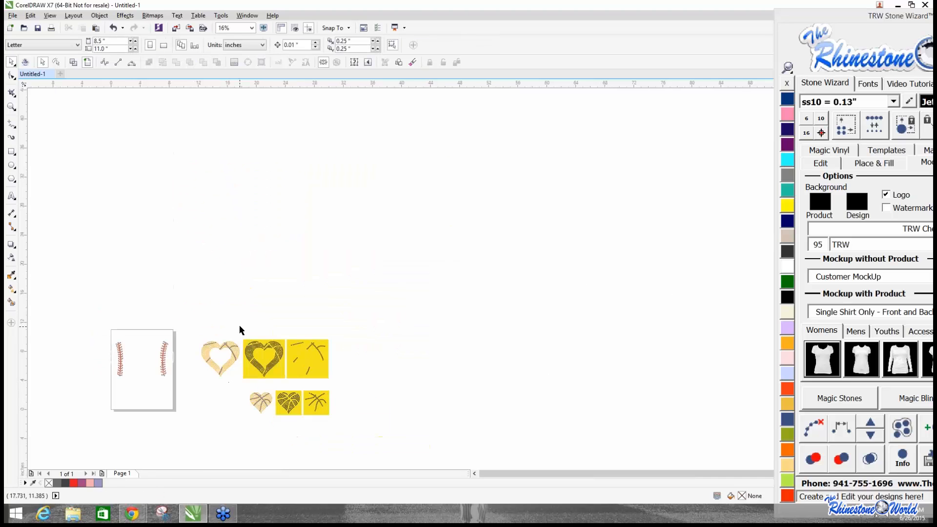
{"action": "left_click_drag", "start_coordinate": [188, 307], "coordinate": [370, 383]}
{"action": "key", "text": "Delete"}
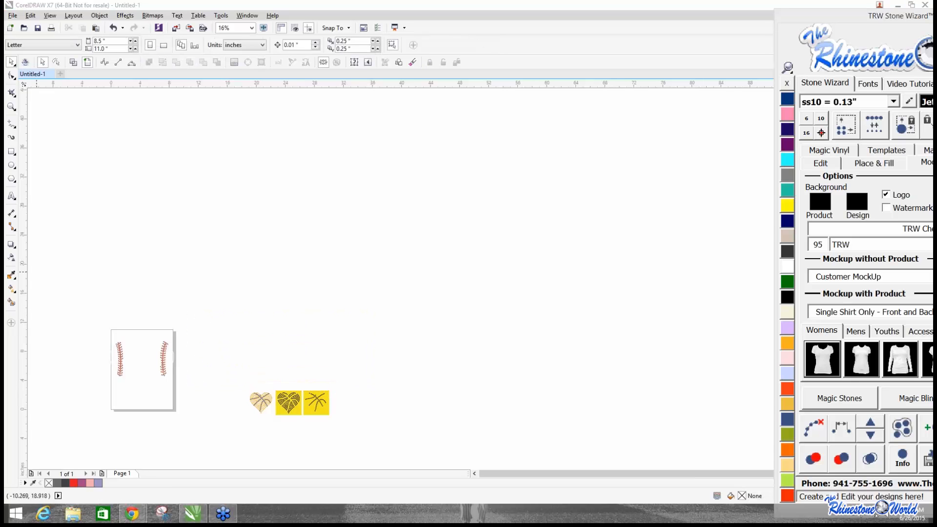
Import the brown and gray heart template EPS as editable, ungroup all its objects, and delete its largest row.
{"action": "left_click_drag", "start_coordinate": [447, 294], "coordinate": [414, 267]}
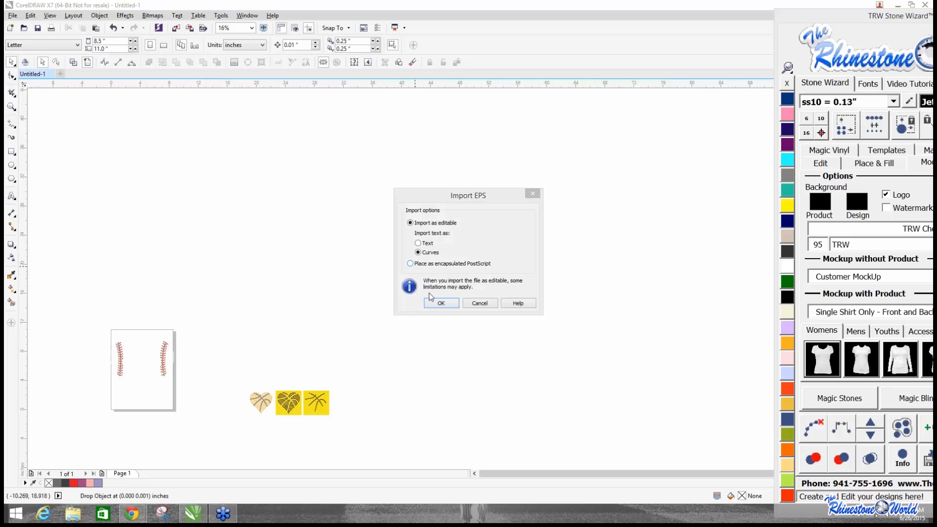
{"action": "left_click", "coordinate": [438, 303]}
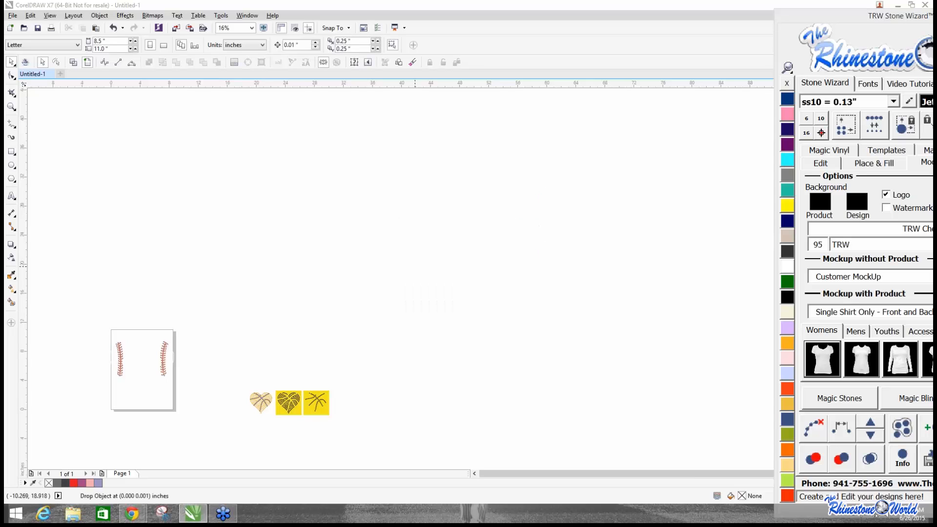
{"action": "left_click", "coordinate": [286, 232]}
{"action": "left_click_drag", "start_coordinate": [242, 162], "coordinate": [529, 354]}
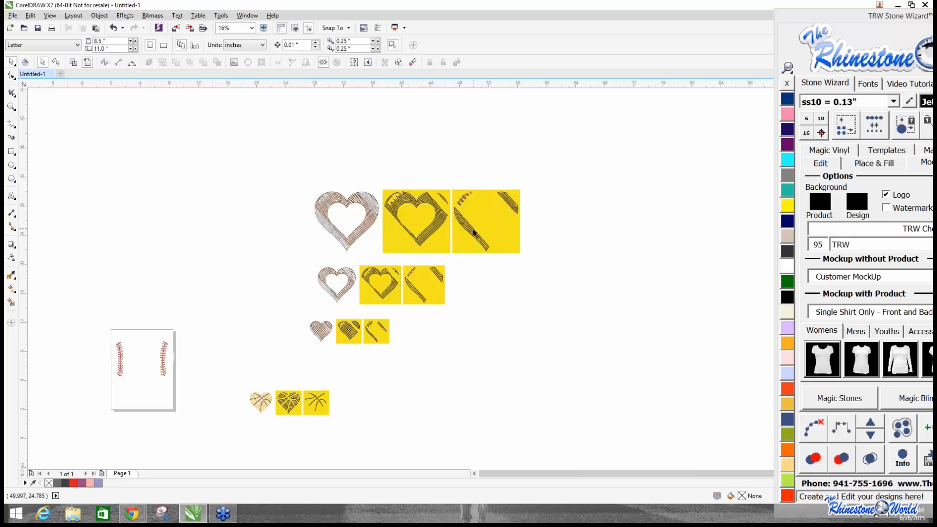
{"action": "right_click", "coordinate": [473, 228]}
{"action": "left_click", "coordinate": [503, 273]}
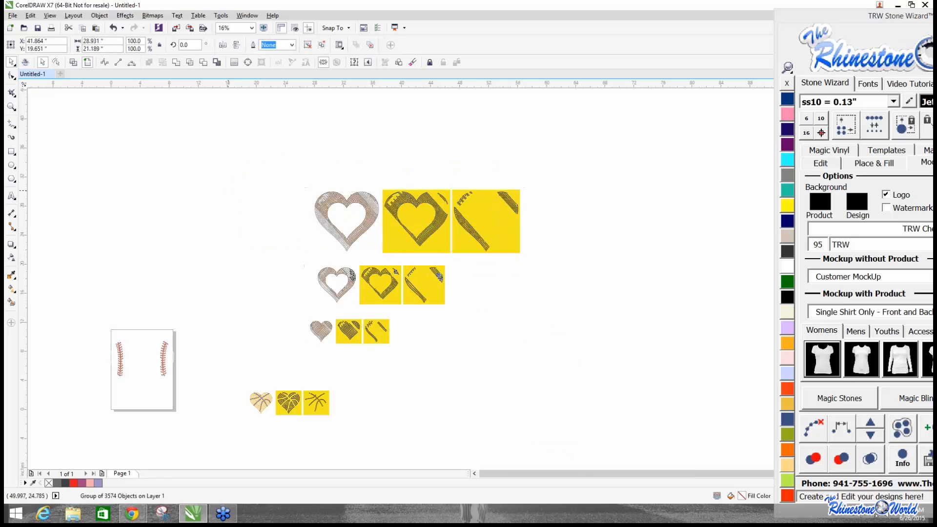
{"action": "left_click_drag", "start_coordinate": [271, 151], "coordinate": [582, 257]}
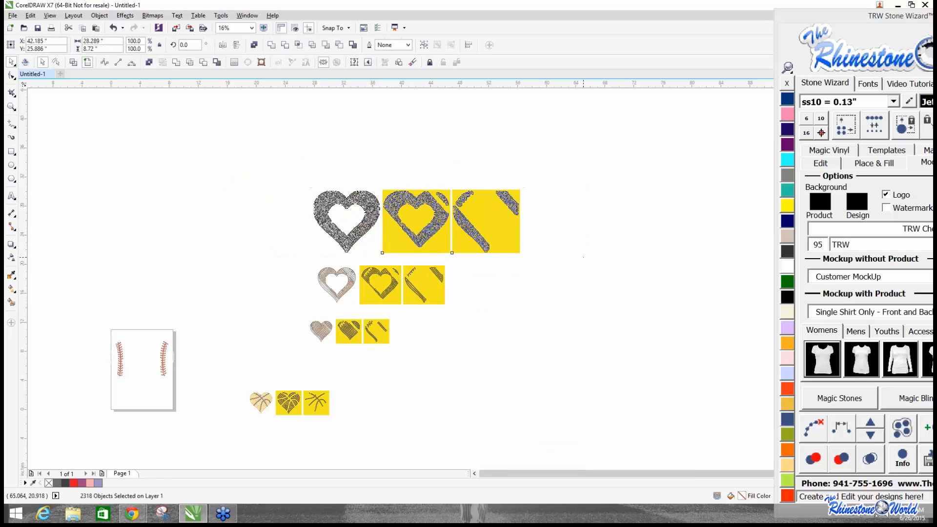
{"action": "key", "text": "Delete"}
Delete the medium brown and gray row and the small hearts' yellow panels, and move both small hearts beside the page.
{"action": "left_click_drag", "start_coordinate": [294, 257], "coordinate": [473, 303]}
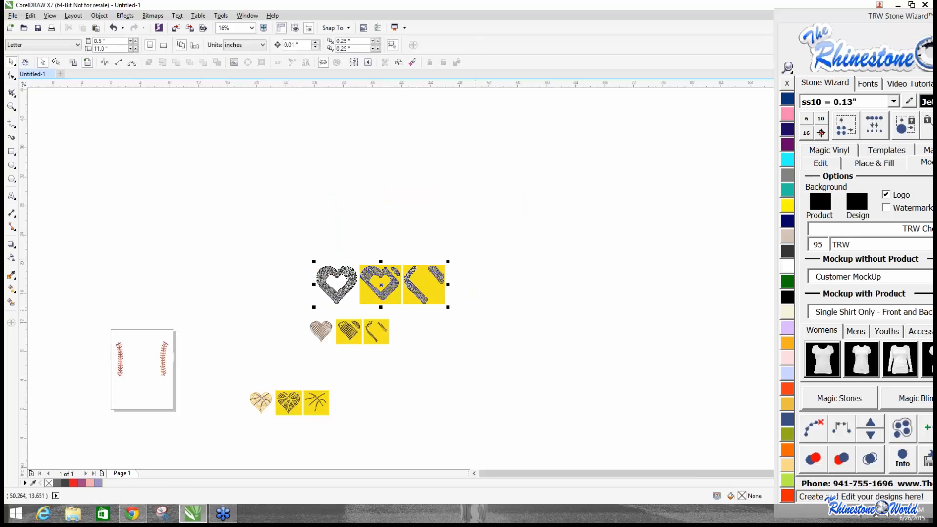
{"action": "key", "text": "Delete"}
{"action": "left_click_drag", "start_coordinate": [334, 365], "coordinate": [276, 438]}
{"action": "key", "text": "Delete"}
{"action": "key", "text": "Delete"}
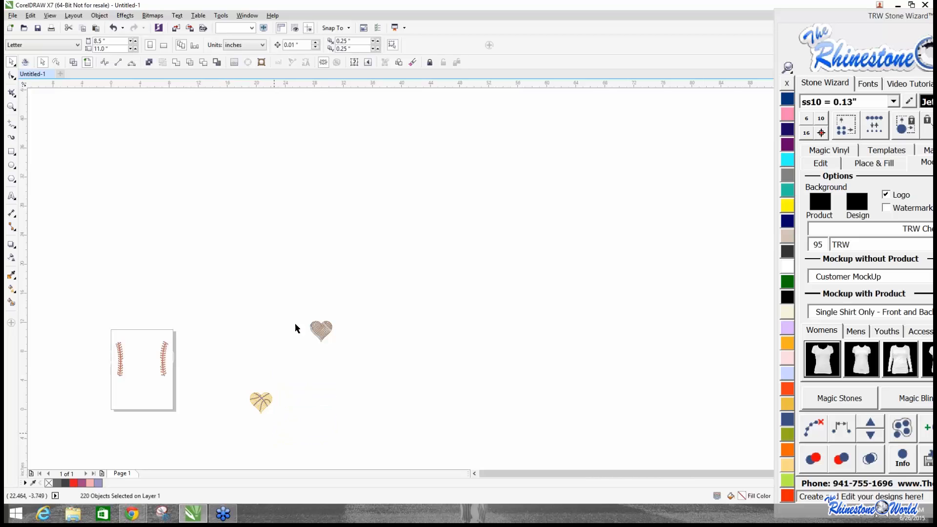
{"action": "left_click_drag", "start_coordinate": [292, 305], "coordinate": [207, 342]}
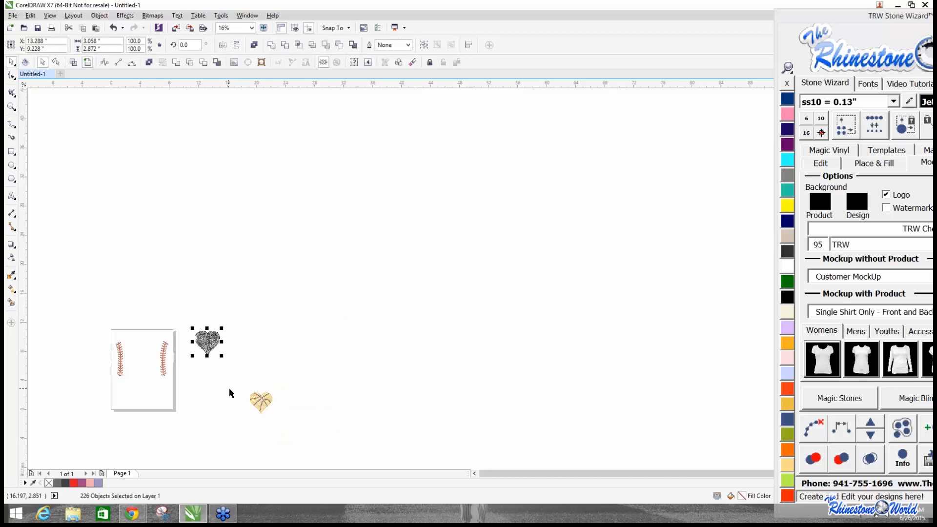
{"action": "left_click_drag", "start_coordinate": [260, 401], "coordinate": [206, 383]}
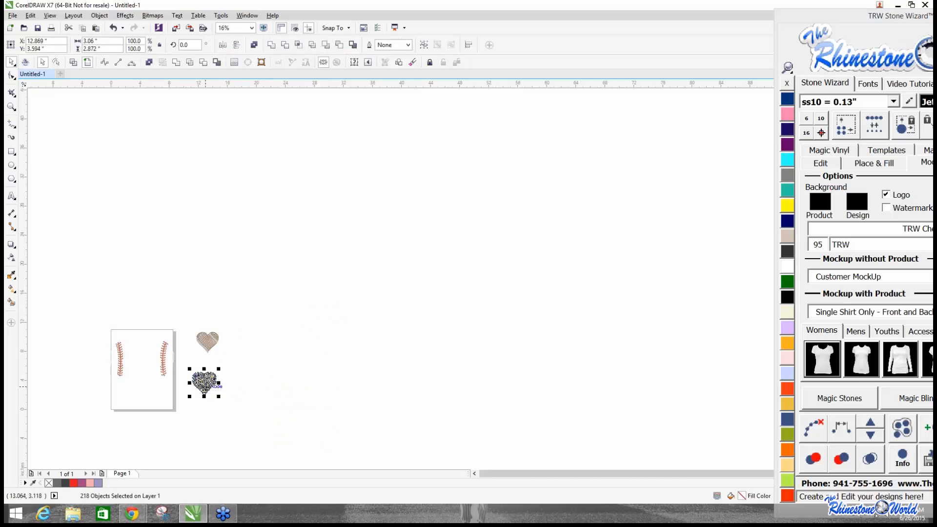
Undo the small hearts' moves and the deletions of the yellow panels and the medium brown and gray row.
{"action": "key", "text": "ctrl+z"}
{"action": "key", "text": "ctrl+z"}
{"action": "key", "text": "ctrl+z"}
{"action": "key", "text": "ctrl+z"}
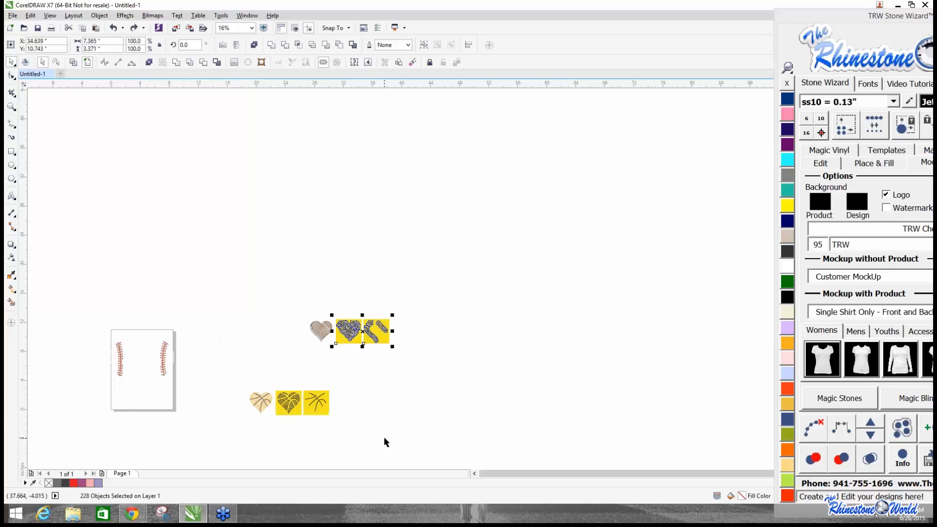
{"action": "key", "text": "ctrl+z"}
{"action": "key", "text": "ctrl+z"}
Delete the small brown and gray row and the medium row's yellow panels, and move the medium heart beside the page.
{"action": "left_click_drag", "start_coordinate": [282, 314], "coordinate": [402, 350]}
{"action": "key", "text": "Delete"}
{"action": "left_click_drag", "start_coordinate": [360, 261], "coordinate": [458, 336]}
{"action": "key", "text": "Delete"}
{"action": "left_click_drag", "start_coordinate": [555, 171], "coordinate": [385, 321]}
{"action": "key", "text": "Delete"}
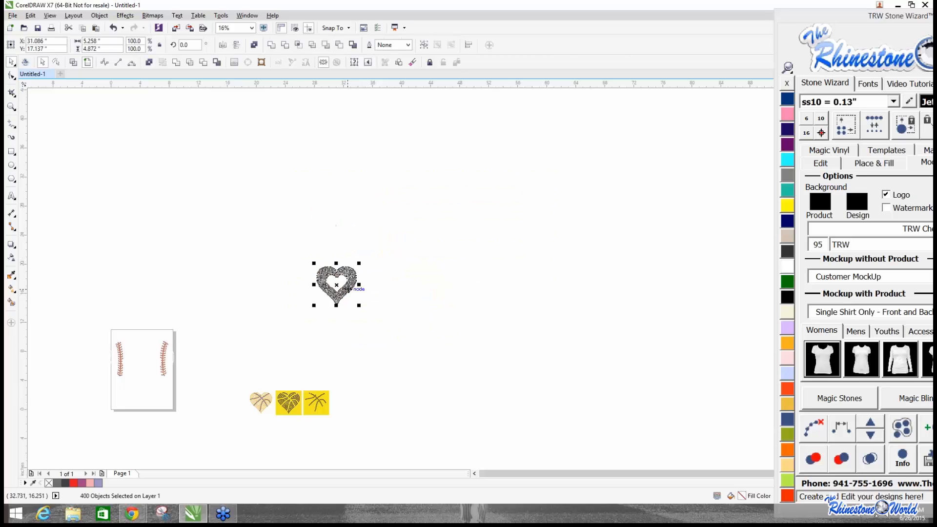
{"action": "left_click_drag", "start_coordinate": [336, 286], "coordinate": [209, 337]}
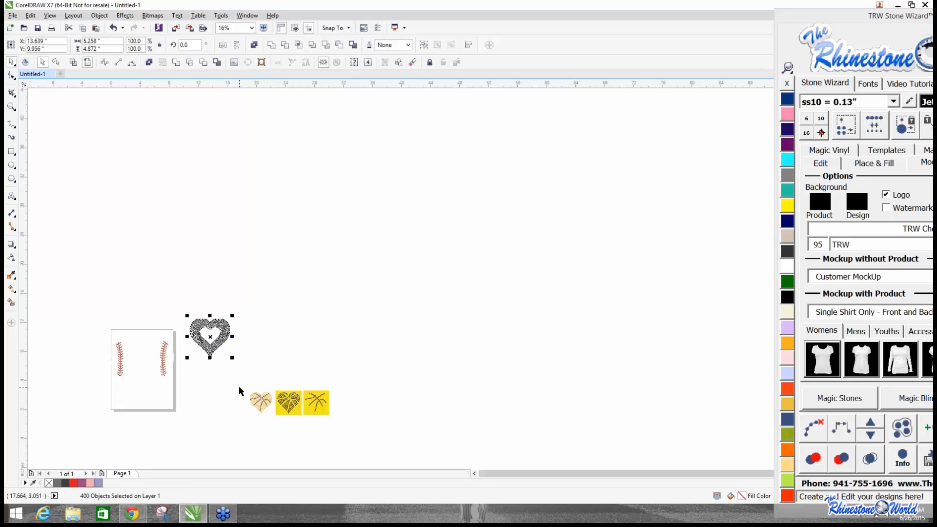
Delete the basketball heart's two yellow panels and move the small basketball heart beside the page, below the brown and gray heart.
{"action": "left_click_drag", "start_coordinate": [272, 382], "coordinate": [352, 430]}
{"action": "key", "text": "Delete"}
{"action": "left_click_drag", "start_coordinate": [242, 385], "coordinate": [203, 393]}
{"action": "scroll", "coordinate": [139, 425], "scroll_direction": "up", "scroll_amount": 2}
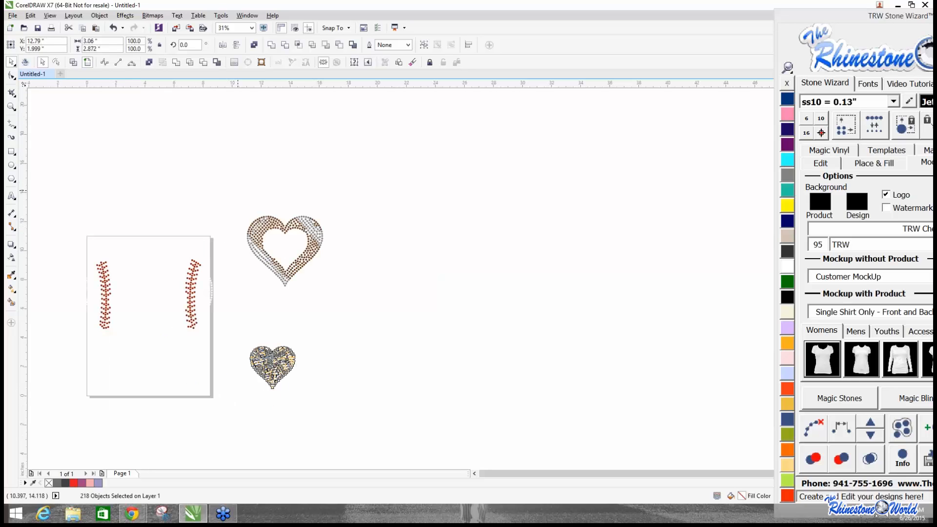
Group the stones of the medium brown and gray heart, and group those of the small basketball heart separately.
{"action": "left_click_drag", "start_coordinate": [237, 191], "coordinate": [397, 308]}
{"action": "left_click_drag", "start_coordinate": [906, 18], "coordinate": [593, 1]}
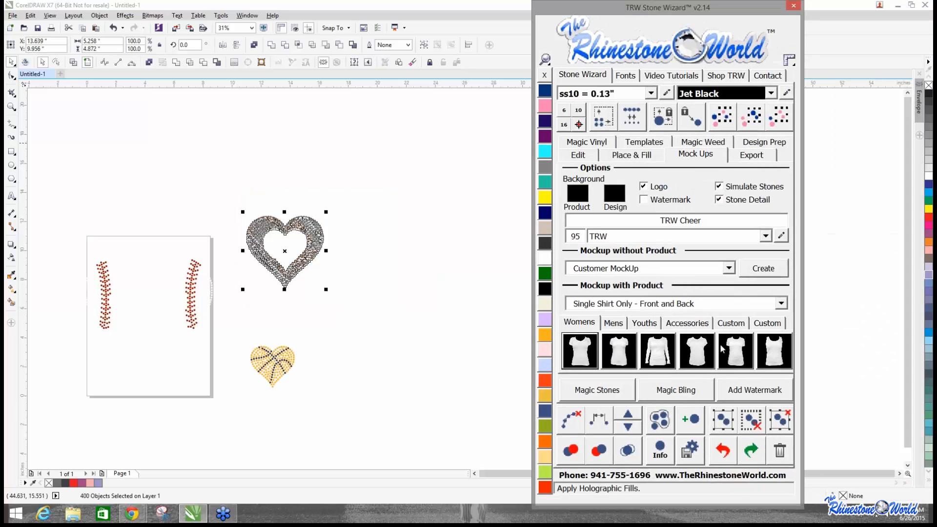
{"action": "left_click", "coordinate": [729, 429]}
{"action": "left_click", "coordinate": [429, 382]}
{"action": "left_click_drag", "start_coordinate": [348, 335], "coordinate": [204, 413]}
{"action": "left_click", "coordinate": [723, 420]}
{"action": "left_click", "coordinate": [350, 397]}
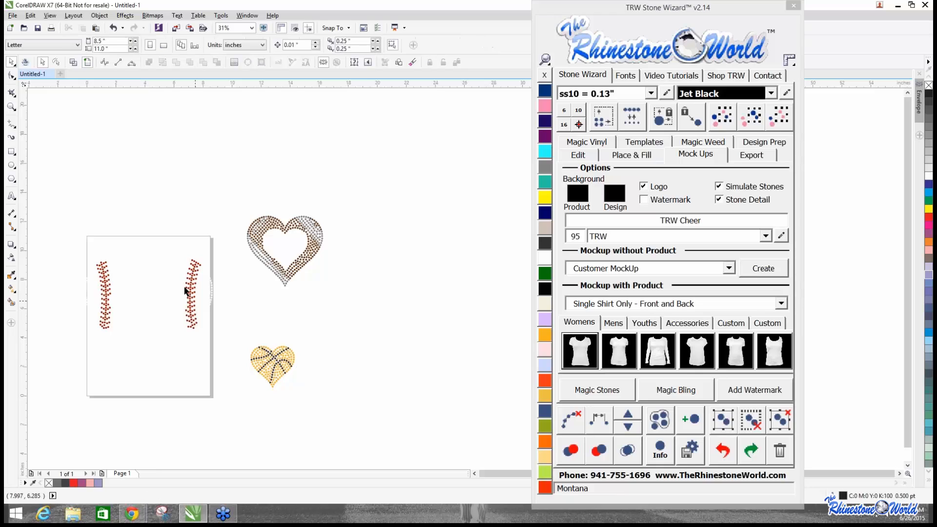
Select all three heart groups in wireframe view and center them on the page.
{"action": "left_click", "coordinate": [186, 290]}
{"action": "left_click", "coordinate": [341, 224]}
{"action": "left_click_drag", "start_coordinate": [370, 185], "coordinate": [42, 418]}
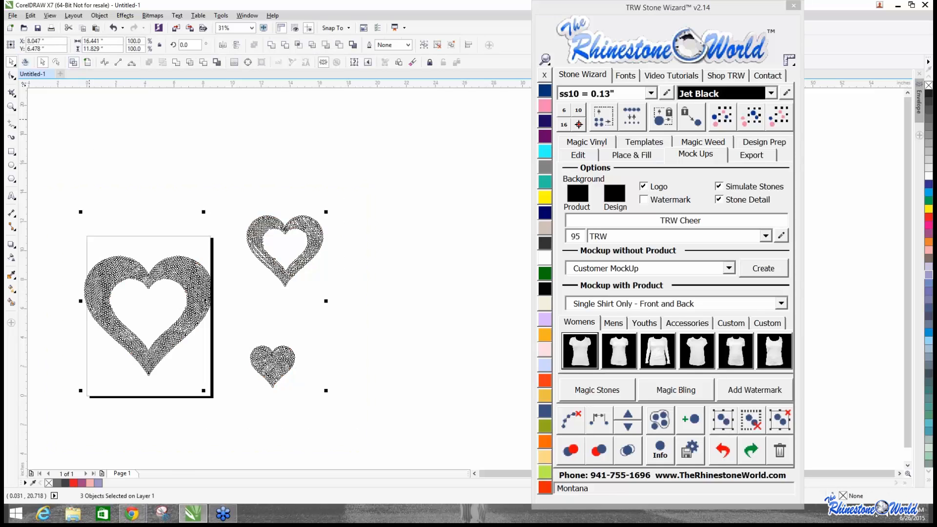
{"action": "key", "text": "p"}
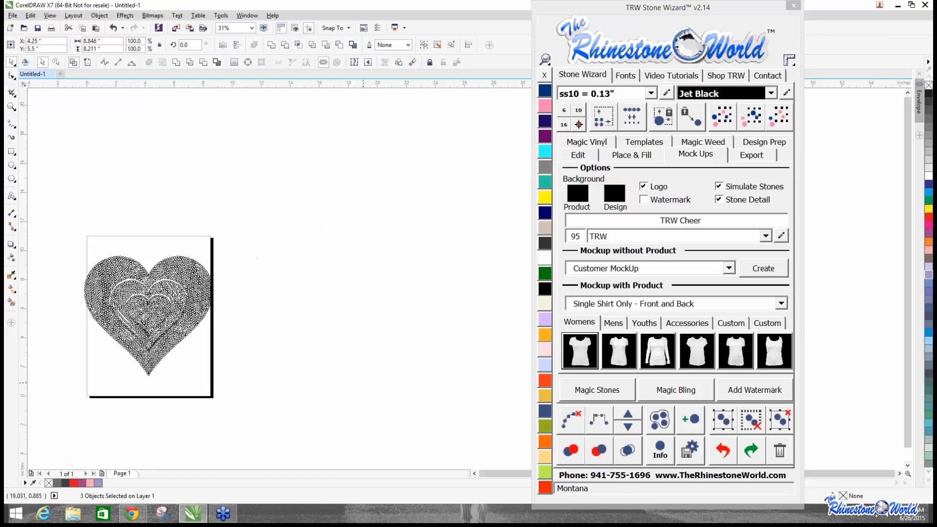
Return to the normal color view and nudge the small basketball heart group up to a Y position of 5.59 inches.
{"action": "left_click", "coordinate": [371, 382]}
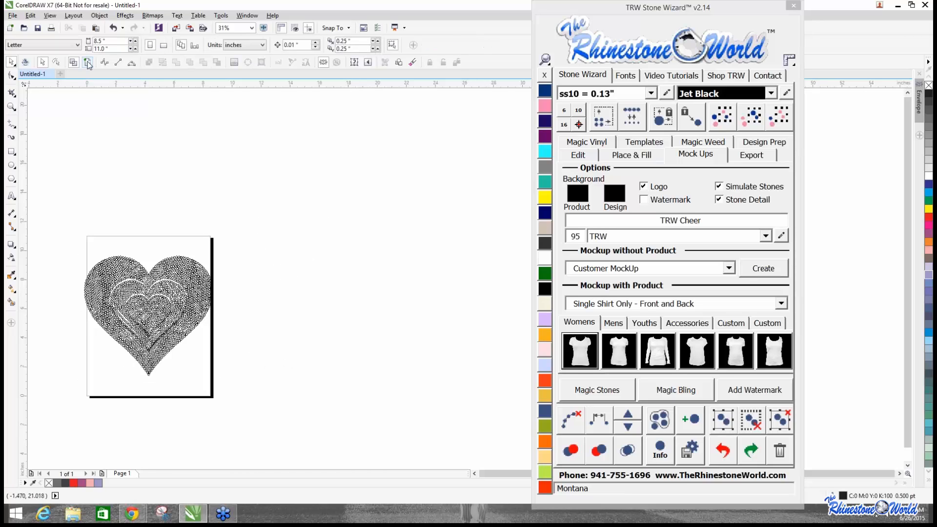
{"action": "scroll", "coordinate": [151, 315], "scroll_direction": "up", "scroll_amount": 5}
{"action": "left_click", "coordinate": [151, 315]}
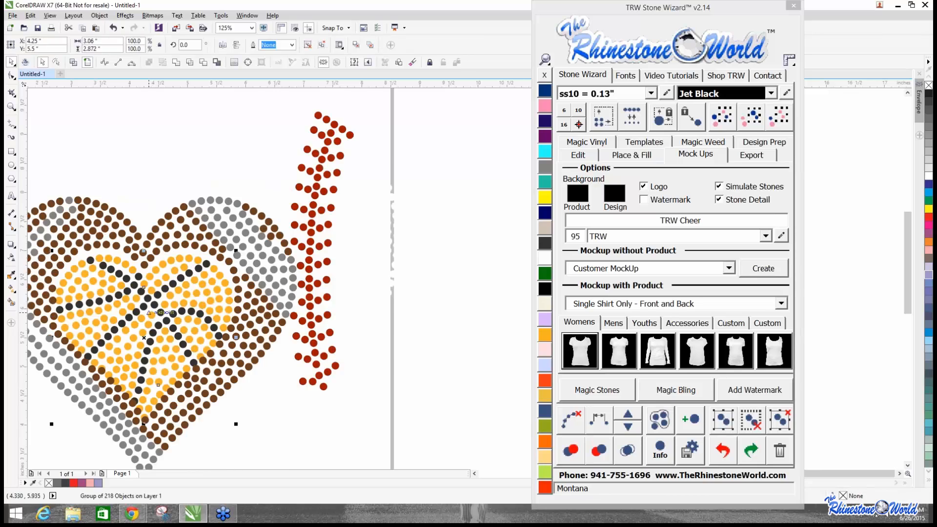
{"action": "key", "text": "Up"}
{"action": "key", "text": "Up"}
{"action": "key", "text": "Up"}
{"action": "key", "text": "Up"}
{"action": "key", "text": "Up"}
{"action": "key", "text": "Up"}
{"action": "key", "text": "Up"}
{"action": "key", "text": "Up"}
{"action": "key", "text": "Up"}
{"action": "key", "text": "Up"}
{"action": "key", "text": "Up"}
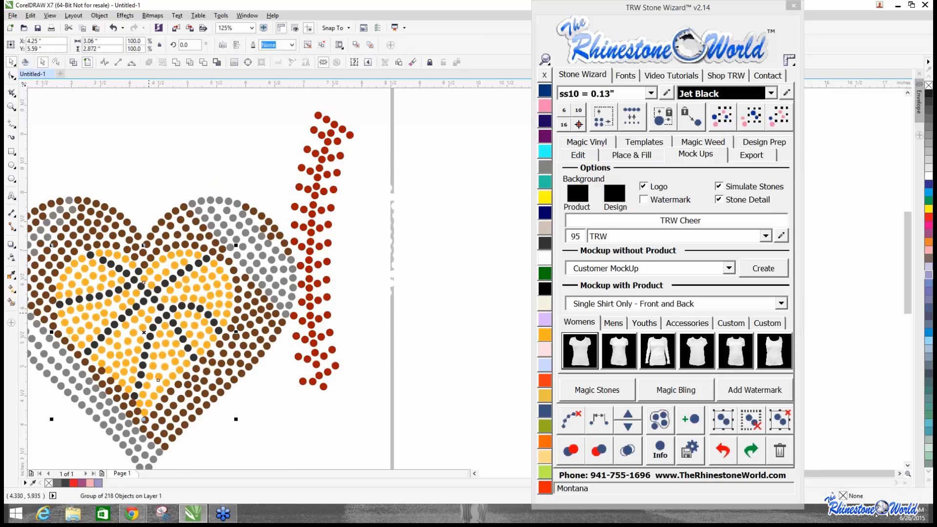
Nudge the small basketball heart to X 4.26, Y 5.61 inches and lower the large baseball heart group to Y 5.26 inches.
{"action": "key", "text": "Right"}
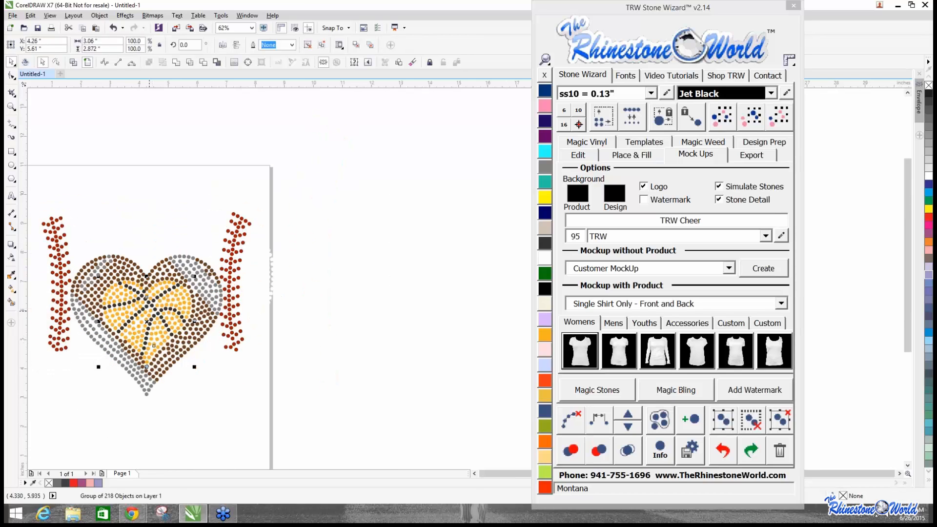
{"action": "scroll", "coordinate": [167, 293], "scroll_direction": "down", "scroll_amount": 5}
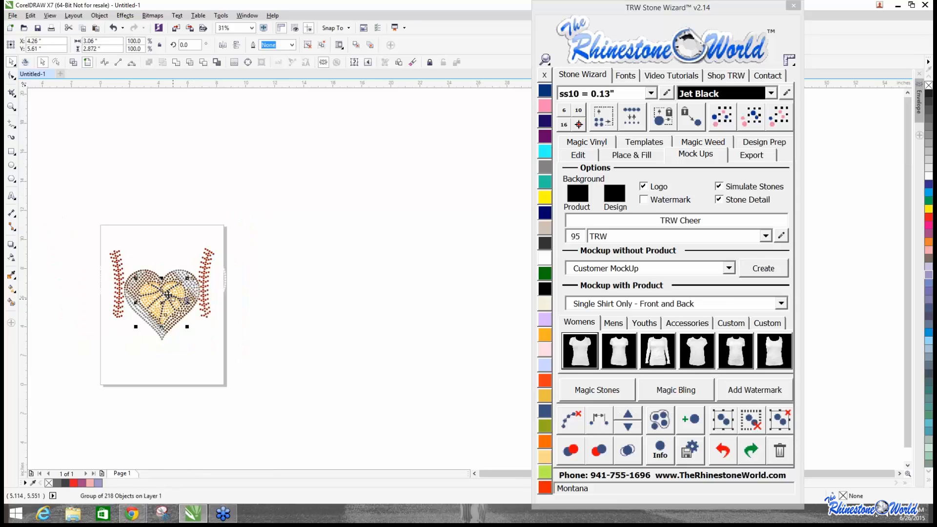
{"action": "left_click_drag", "start_coordinate": [67, 211], "coordinate": [283, 399]}
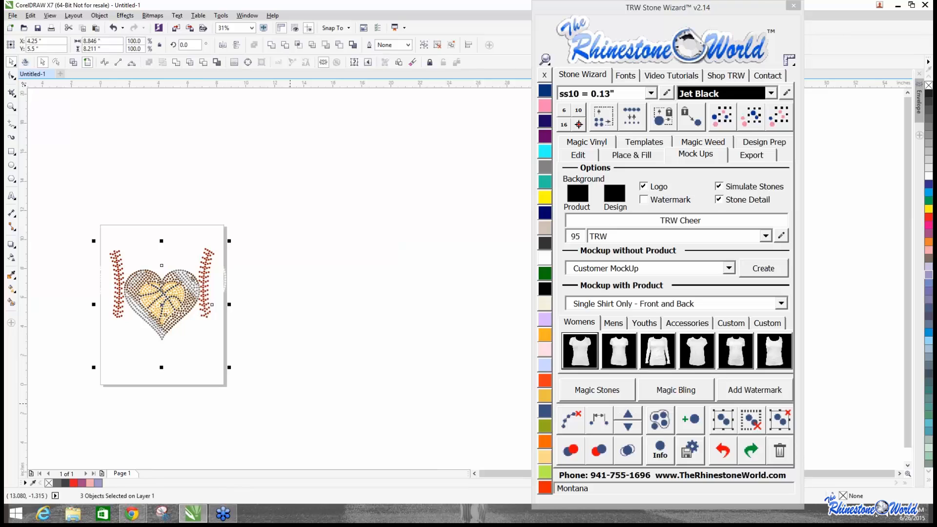
{"action": "left_click", "coordinate": [232, 289]}
{"action": "left_click", "coordinate": [225, 286]}
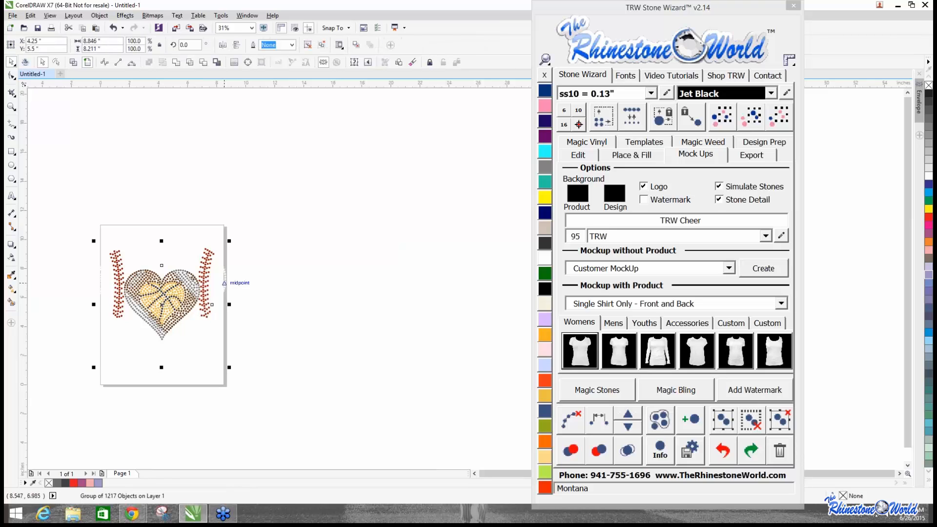
{"action": "left_click_drag", "start_coordinate": [224, 283], "coordinate": [224, 285]}
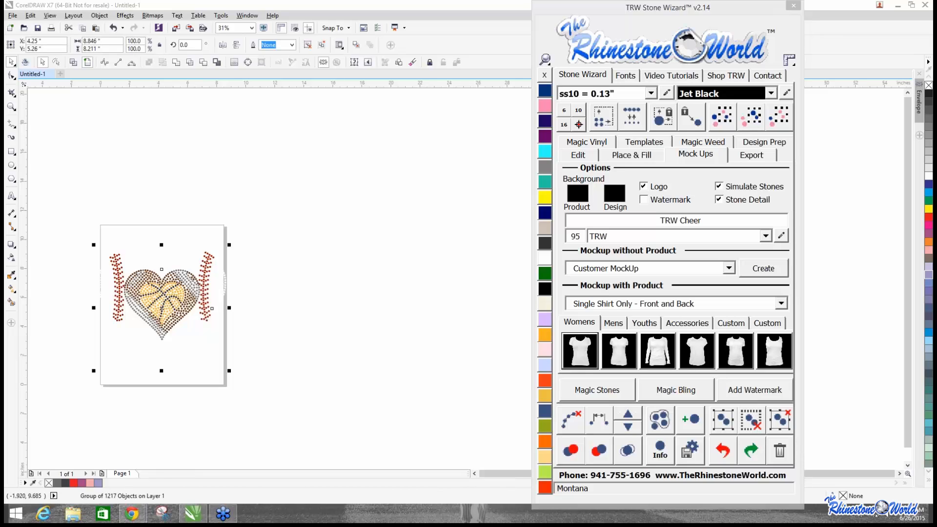
Set the page width to 50 inches and delete the brown and gray heart together with the small basketball heart.
{"action": "left_click", "coordinate": [303, 453]}
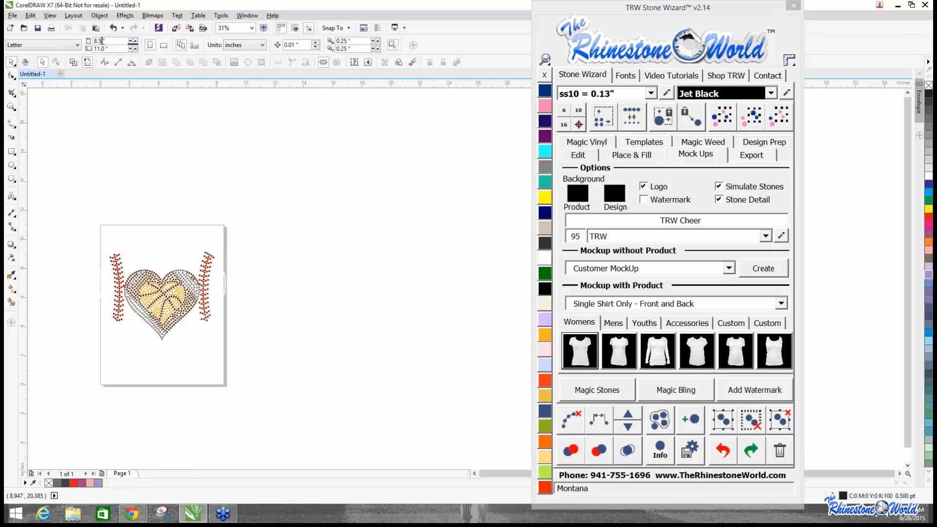
{"action": "key", "text": "Return"}
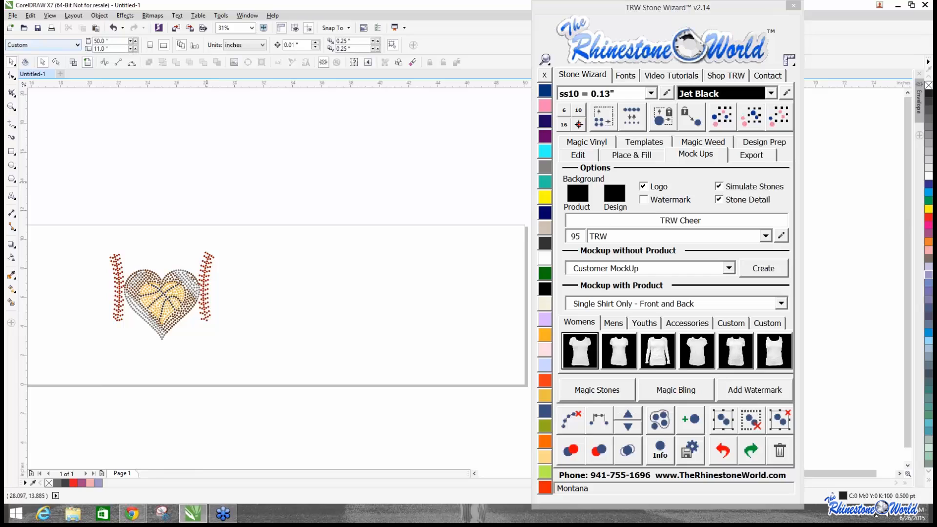
{"action": "scroll", "coordinate": [207, 183], "scroll_direction": "down", "scroll_amount": 1}
{"action": "scroll", "coordinate": [181, 252], "scroll_direction": "up", "scroll_amount": 1}
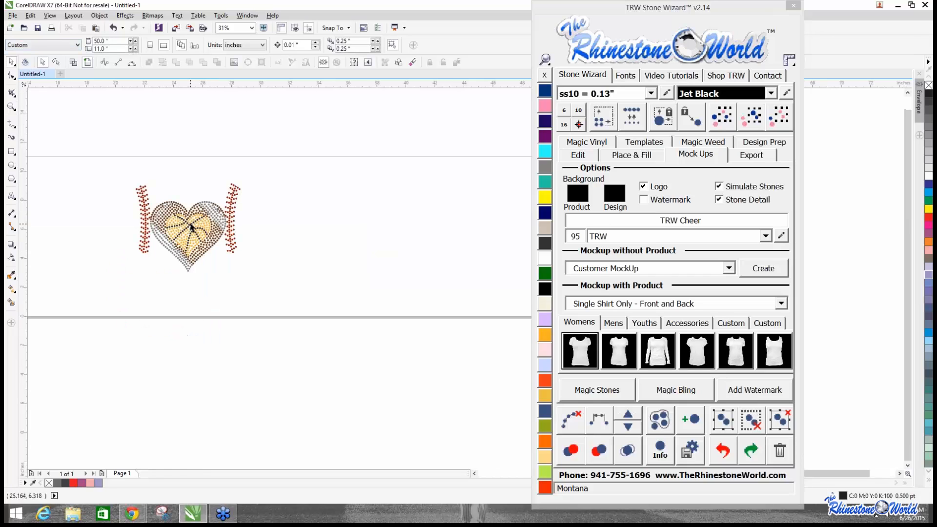
{"action": "left_click", "coordinate": [190, 224]}
{"action": "key", "text": "Delete"}
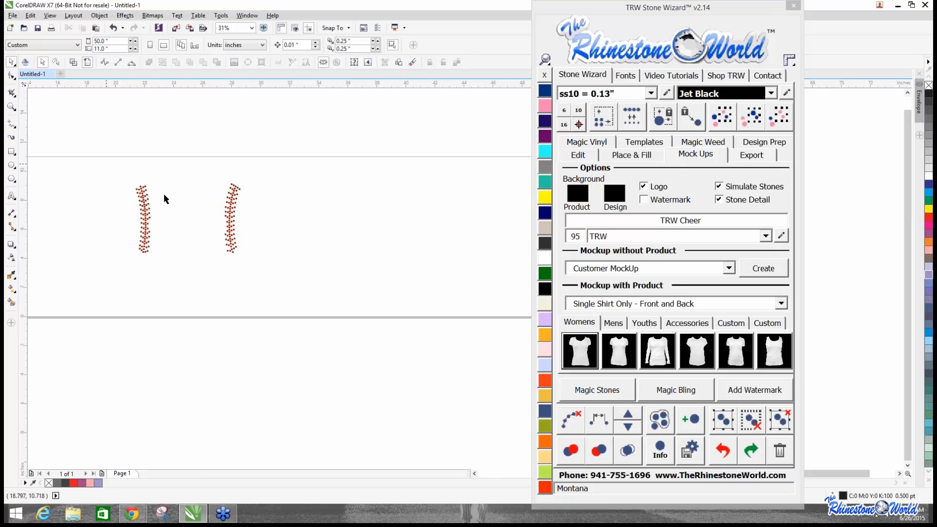
Fully ungroup the large baseball heart and recolor all its white stones Jet Black.
{"action": "left_click", "coordinate": [147, 223]}
{"action": "left_click", "coordinate": [780, 419]}
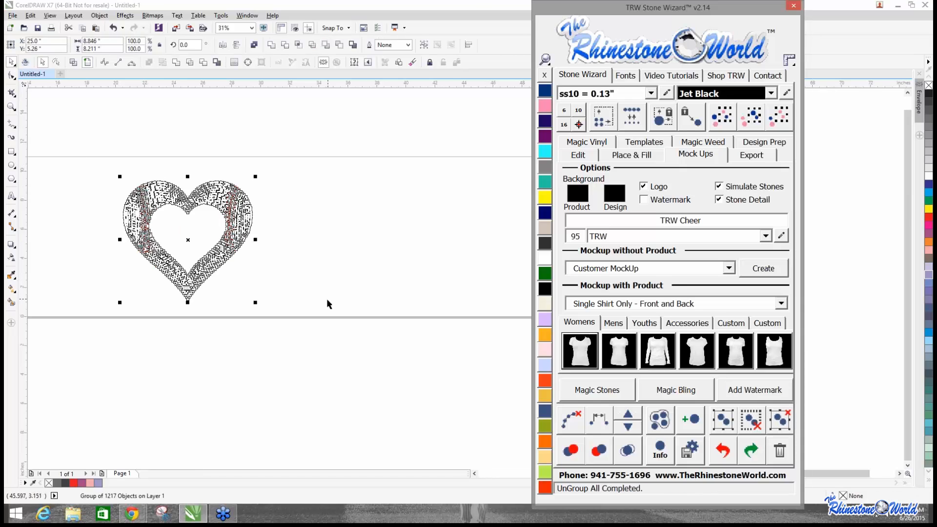
{"action": "left_click", "coordinate": [328, 303]}
{"action": "left_click", "coordinate": [247, 221]}
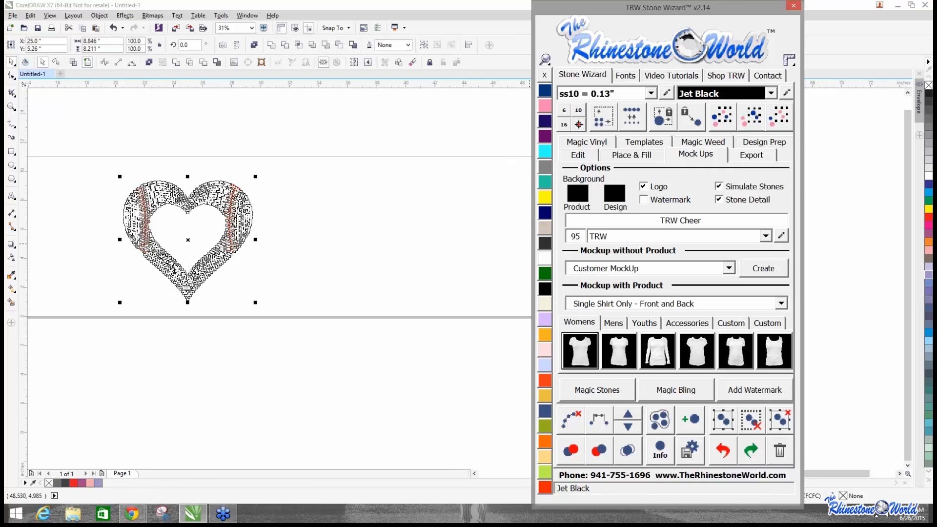
{"action": "left_click", "coordinate": [545, 289]}
{"action": "left_click", "coordinate": [116, 228]}
{"action": "scroll", "coordinate": [160, 239], "scroll_direction": "up", "scroll_amount": 2}
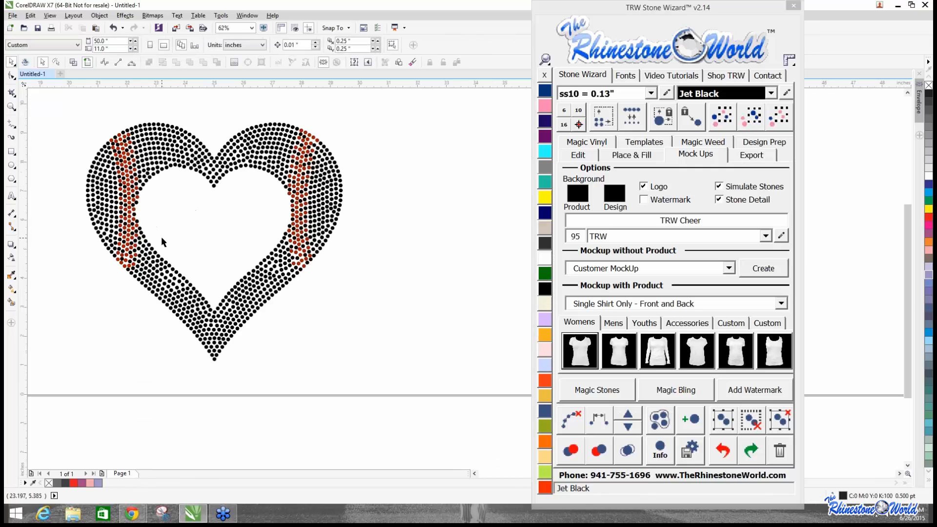
Place a copy of the whole baseball heart beside the original, at about X 37.8 and Y 4.88 inches.
{"action": "scroll", "coordinate": [98, 161], "scroll_direction": "up", "scroll_amount": 2}
{"action": "scroll", "coordinate": [107, 152], "scroll_direction": "down", "scroll_amount": 2}
{"action": "left_click_drag", "start_coordinate": [64, 101], "coordinate": [391, 399]}
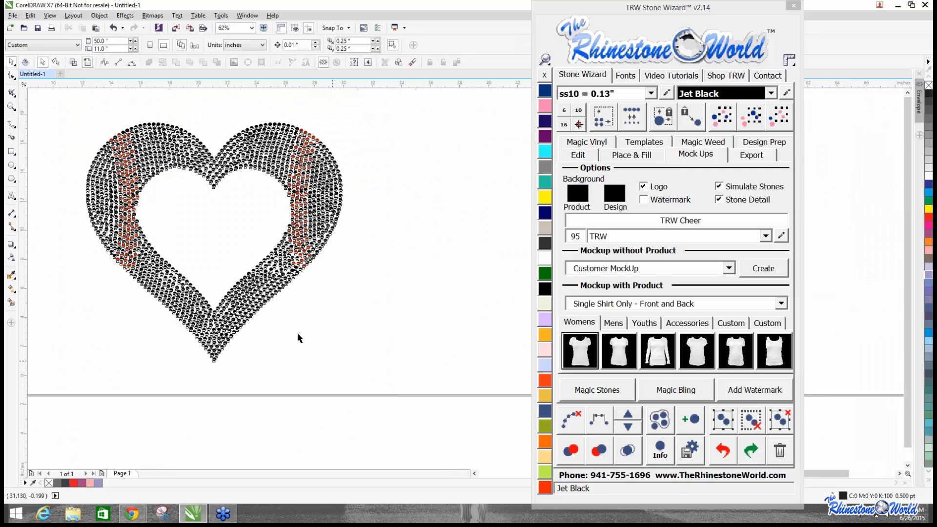
{"action": "scroll", "coordinate": [298, 333], "scroll_direction": "down", "scroll_amount": 2}
{"action": "mouse_move", "coordinate": [305, 313]}
{"action": "left_mouse_down"}
{"action": "mouse_move", "coordinate": [411, 311]}
{"action": "mouse_move", "coordinate": [399, 316]}
{"action": "left_mouse_up"}
{"action": "right_click", "coordinate": [399, 315]}
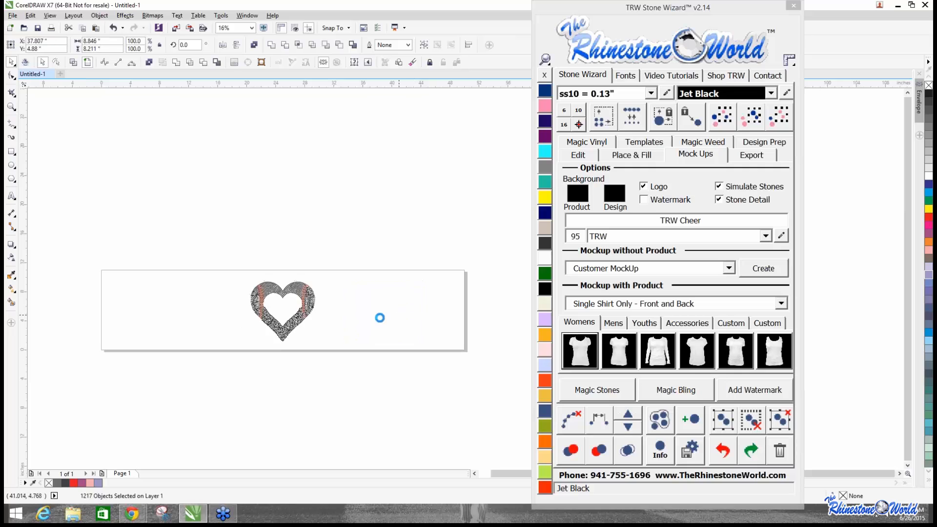
{"action": "left_click", "coordinate": [403, 355]}
{"action": "scroll", "coordinate": [405, 351], "scroll_direction": "down", "scroll_amount": 1}
{"action": "scroll", "coordinate": [411, 351], "scroll_direction": "up", "scroll_amount": 3}
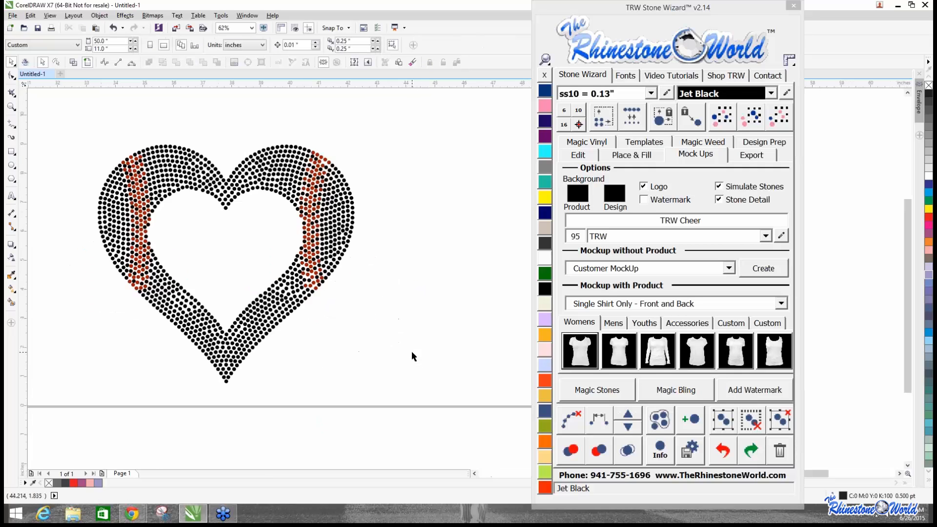
{"action": "scroll", "coordinate": [411, 350], "scroll_direction": "down", "scroll_amount": 2}
{"action": "scroll", "coordinate": [184, 289], "scroll_direction": "up", "scroll_amount": 2}
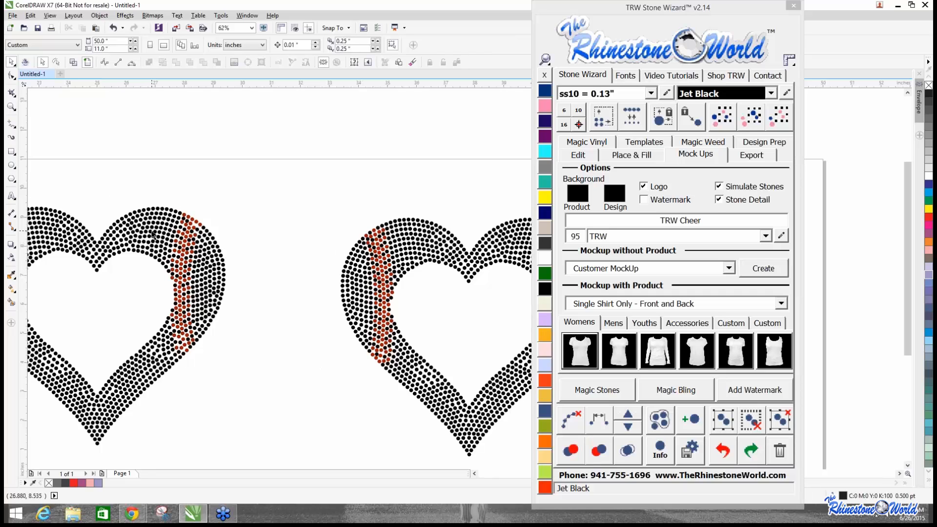
{"action": "scroll", "coordinate": [153, 235], "scroll_direction": "down", "scroll_amount": 2}
{"action": "scroll", "coordinate": [152, 236], "scroll_direction": "up", "scroll_amount": 2}
{"action": "scroll", "coordinate": [390, 266], "scroll_direction": "down", "scroll_amount": 2}
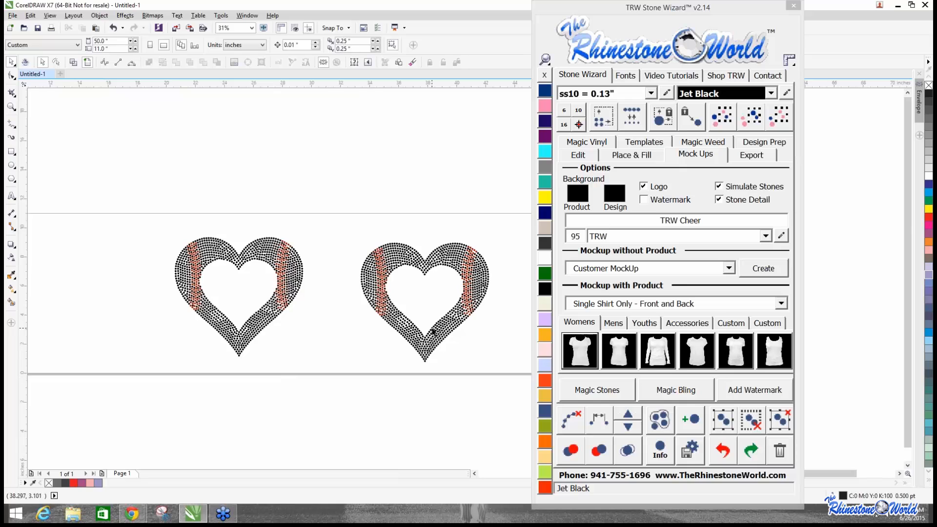
Try moving the black stones of both hearts, selected by matching color, above the page, and undo it.
{"action": "left_click", "coordinate": [423, 329]}
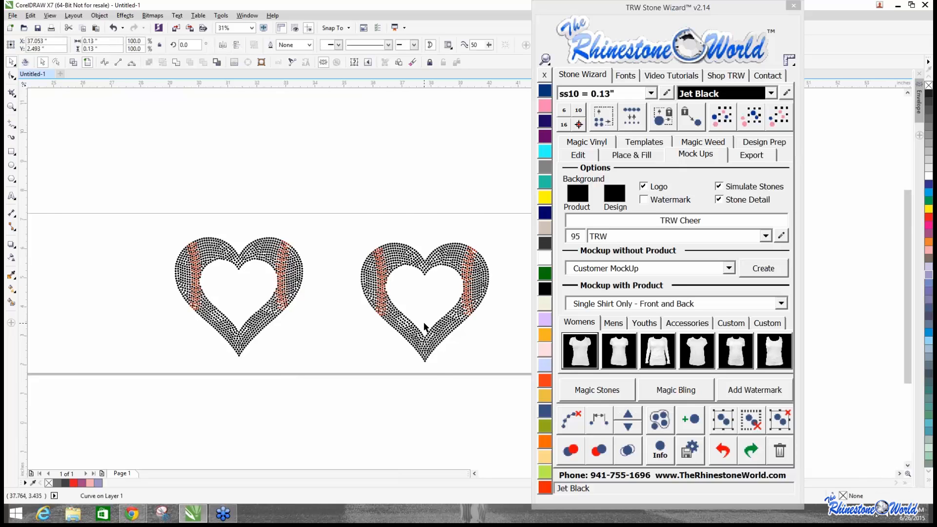
{"action": "scroll", "coordinate": [422, 329], "scroll_direction": "up", "scroll_amount": 2}
{"action": "scroll", "coordinate": [368, 311], "scroll_direction": "down", "scroll_amount": 2}
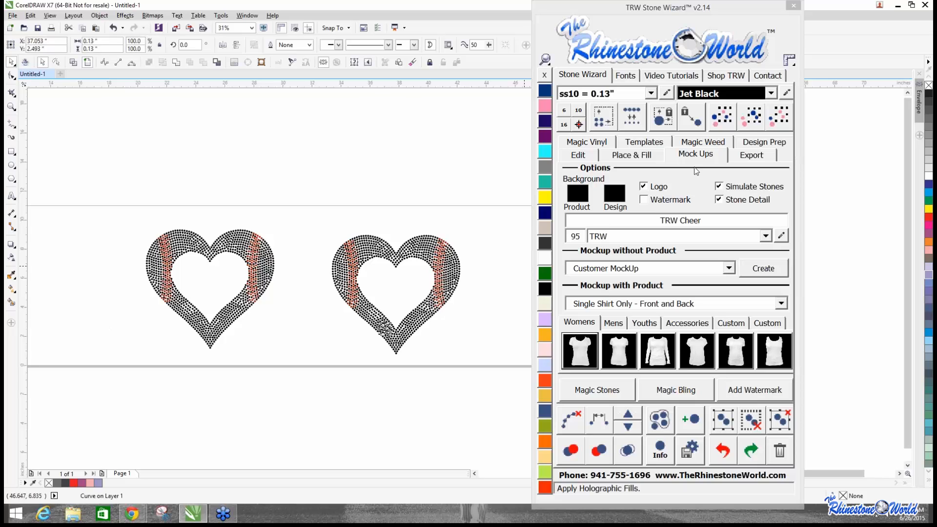
{"action": "left_click", "coordinate": [748, 122]}
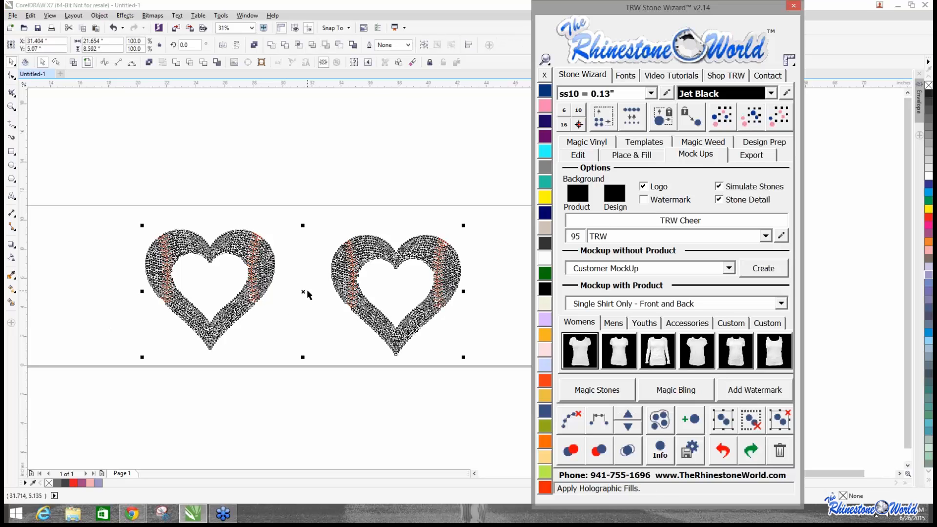
{"action": "left_click_drag", "start_coordinate": [307, 291], "coordinate": [304, 141]}
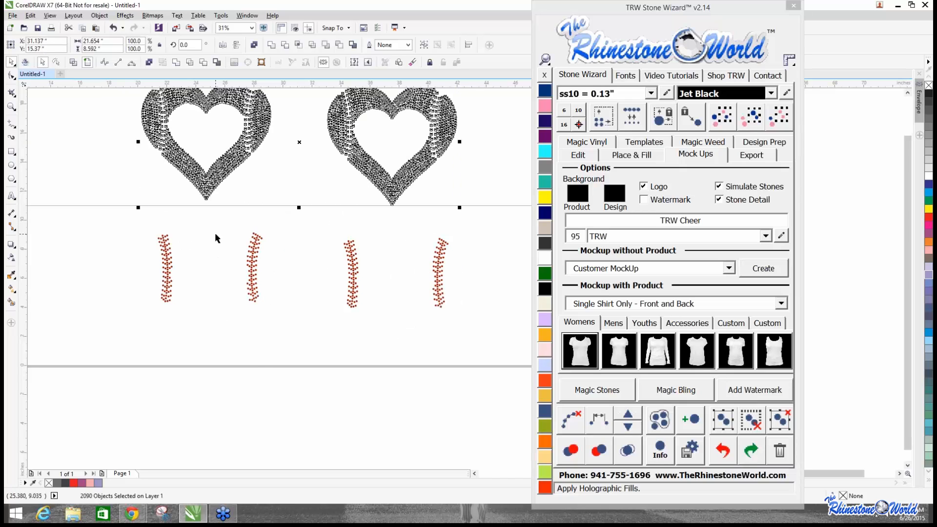
{"action": "key", "text": "ctrl+z"}
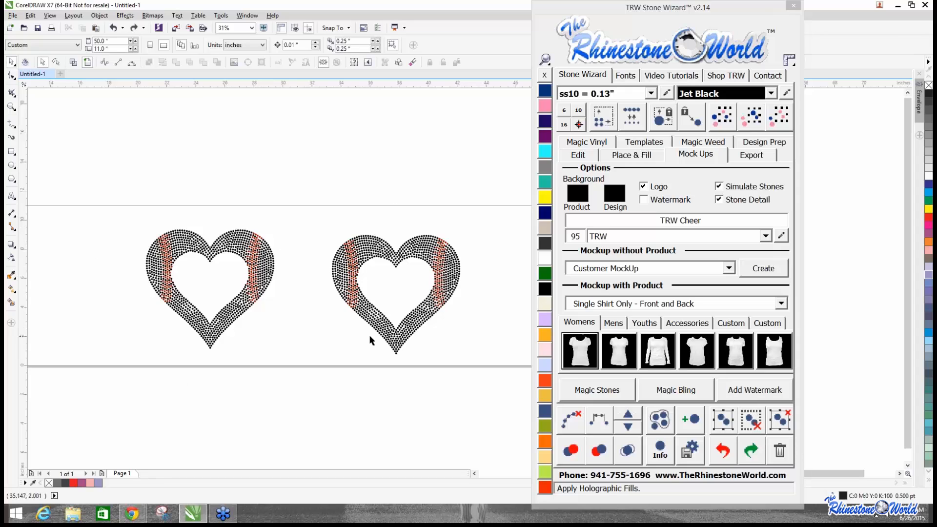
Process only the original heart by color, changing its black stones to Citrine and its stitching to Red Siam.
{"action": "left_click_drag", "start_coordinate": [63, 195], "coordinate": [290, 408]}
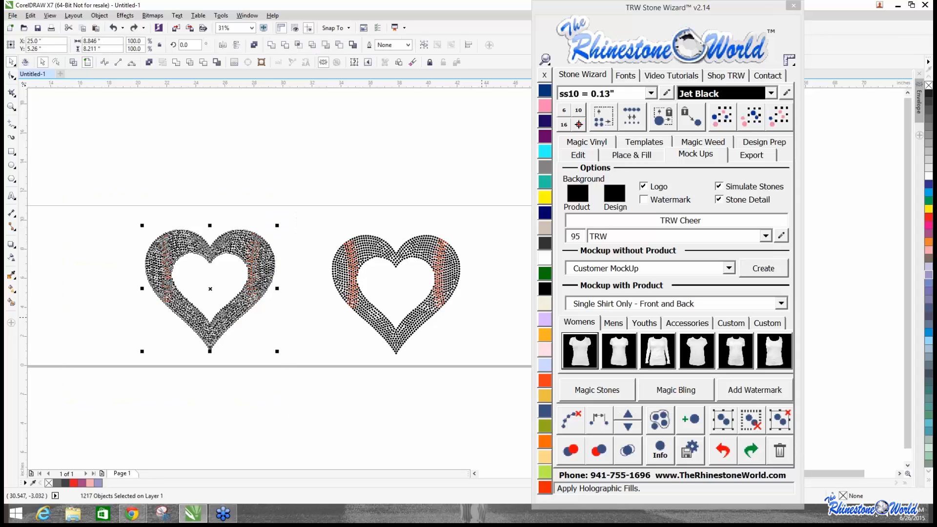
{"action": "left_click", "coordinate": [754, 143]}
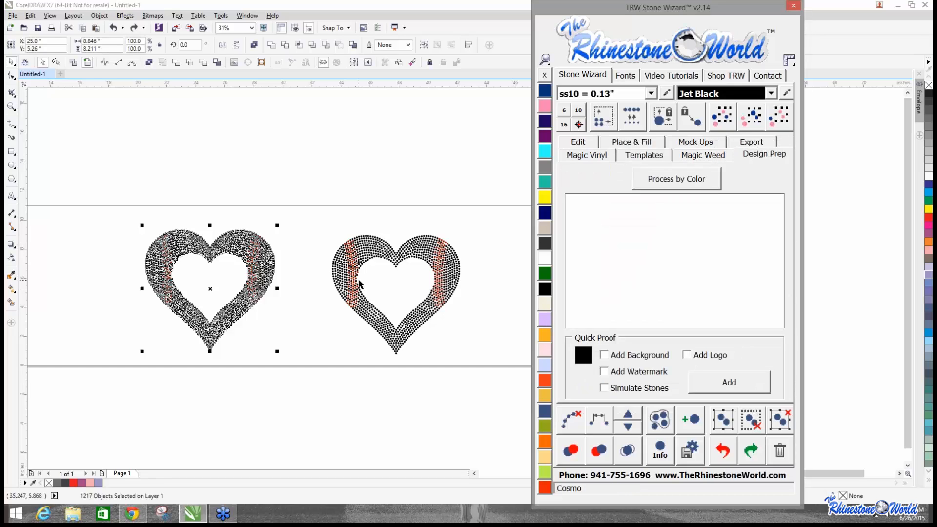
{"action": "left_click", "coordinate": [684, 179]}
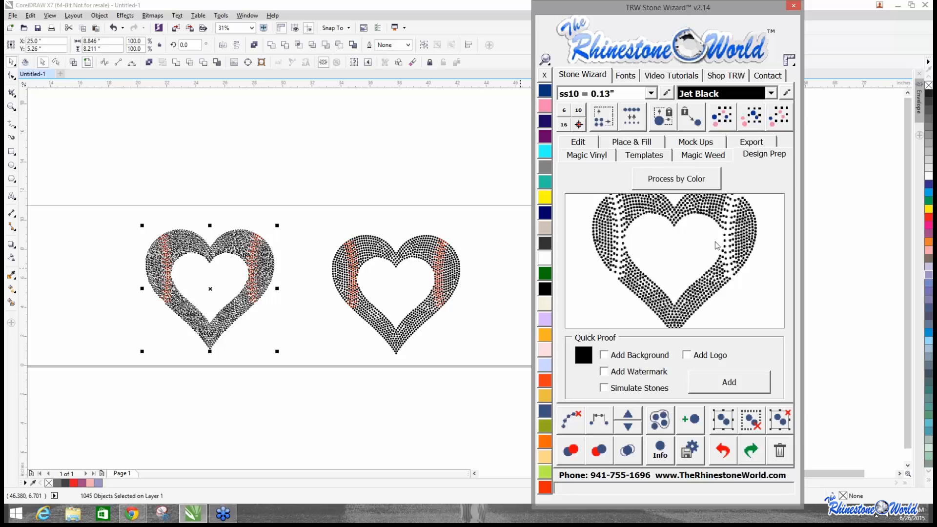
{"action": "left_click", "coordinate": [544, 197]}
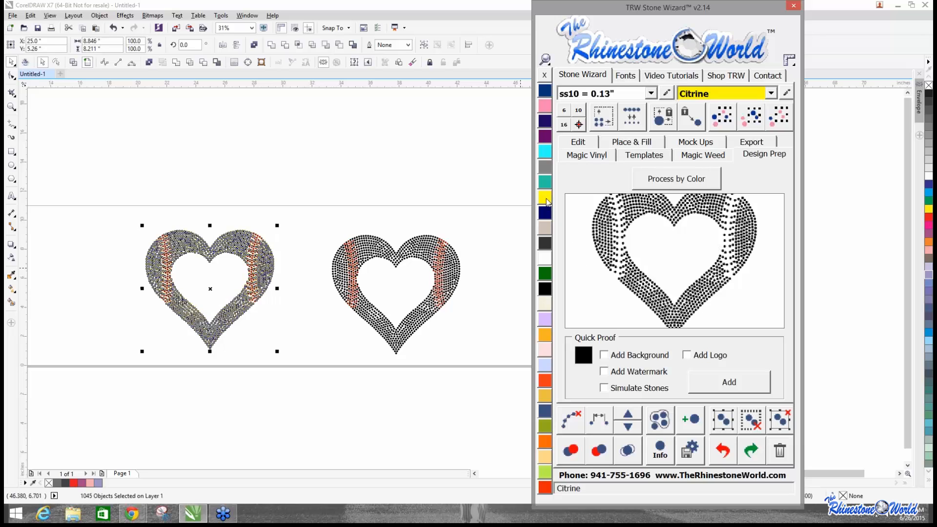
{"action": "left_click", "coordinate": [678, 179]}
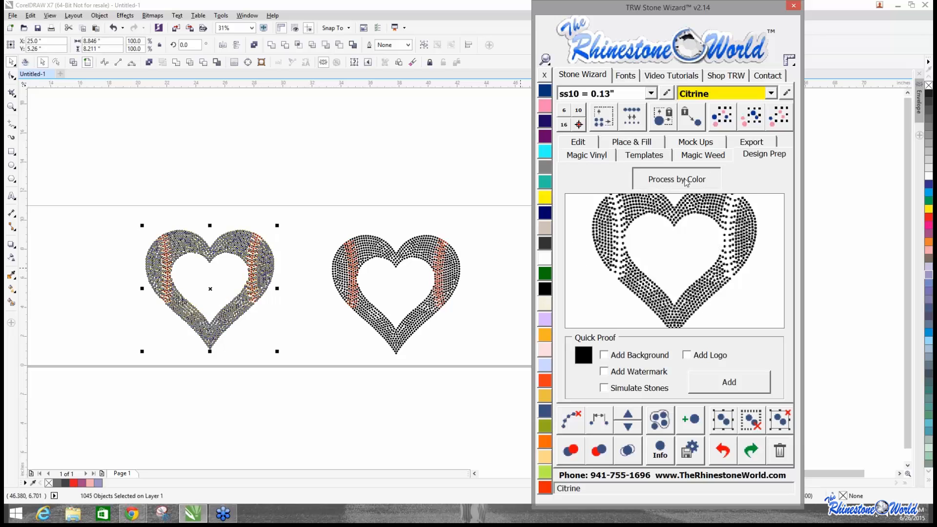
{"action": "left_click", "coordinate": [545, 488]}
{"action": "left_click", "coordinate": [203, 258]}
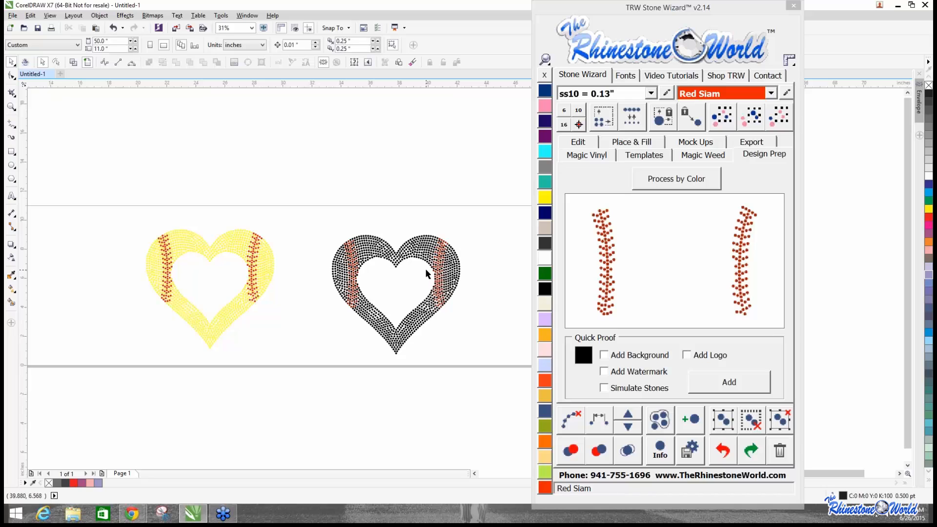
Select all remaining Jet Black stones by matching color and recolor them Crystal.
{"action": "left_click", "coordinate": [428, 253]}
{"action": "left_click", "coordinate": [751, 115]}
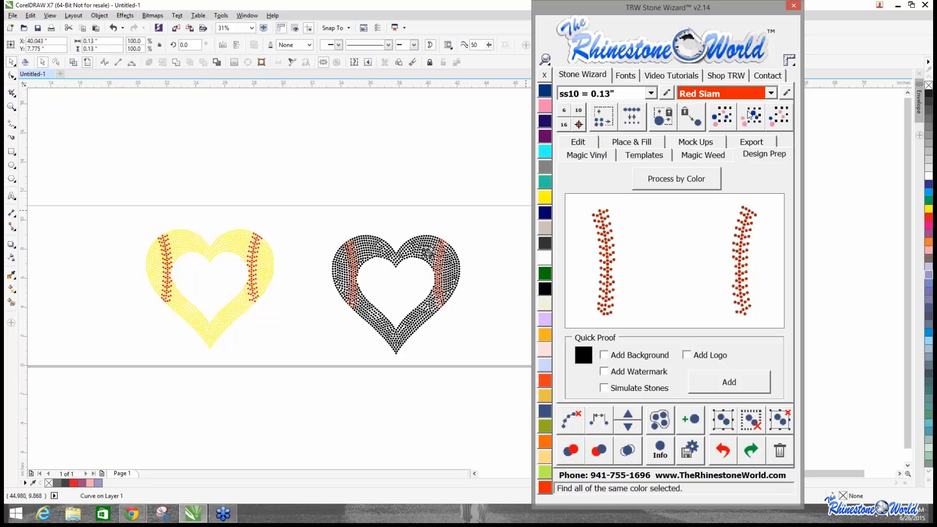
{"action": "left_click", "coordinate": [545, 259]}
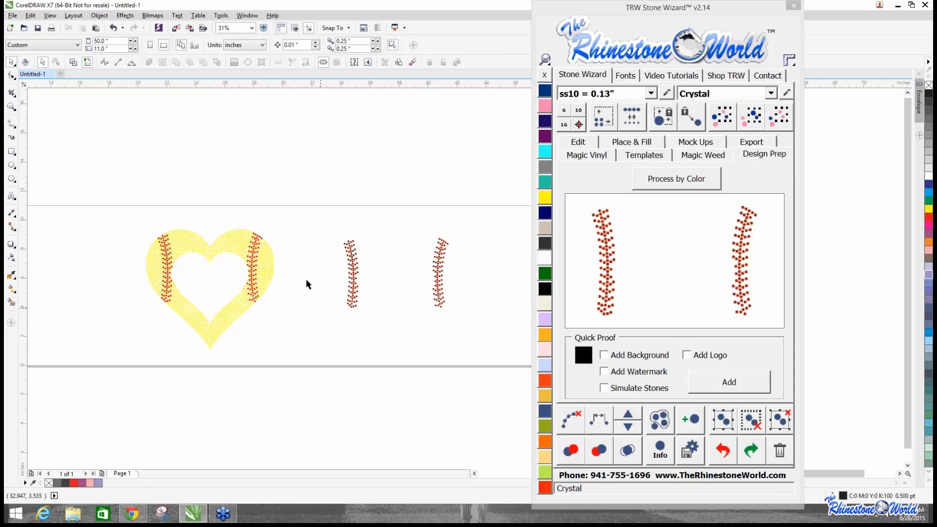
Draw a rectangle of about 28.2 by 16.3 inches around both hearts and fill it with Jet Black.
{"action": "mouse_move", "coordinate": [74, 187]}
{"action": "left_mouse_down"}
{"action": "mouse_move", "coordinate": [137, 284]}
{"action": "mouse_move", "coordinate": [309, 408]}
{"action": "mouse_move", "coordinate": [532, 418]}
{"action": "mouse_move", "coordinate": [500, 366]}
{"action": "left_mouse_up"}
{"action": "left_click", "coordinate": [287, 342]}
{"action": "key", "text": "F6"}
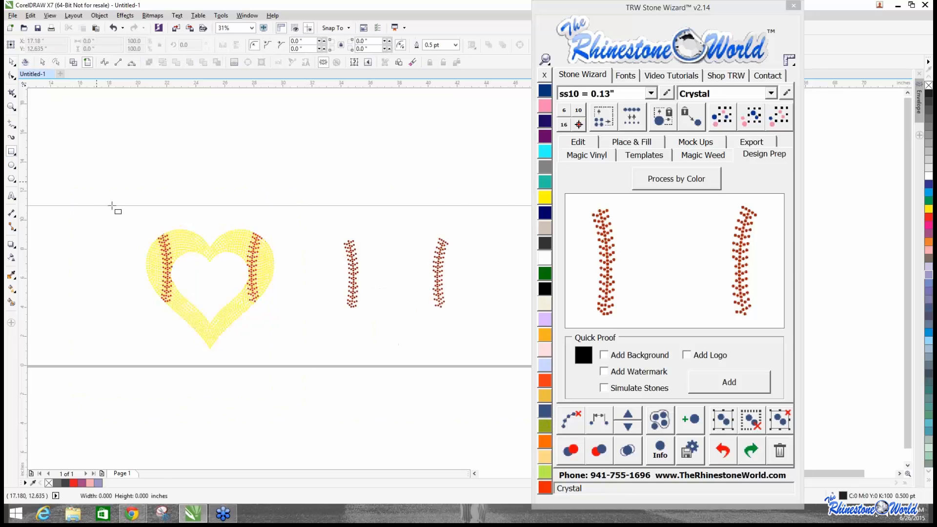
{"action": "left_click_drag", "start_coordinate": [96, 182], "coordinate": [506, 419]}
{"action": "left_click", "coordinate": [545, 289]}
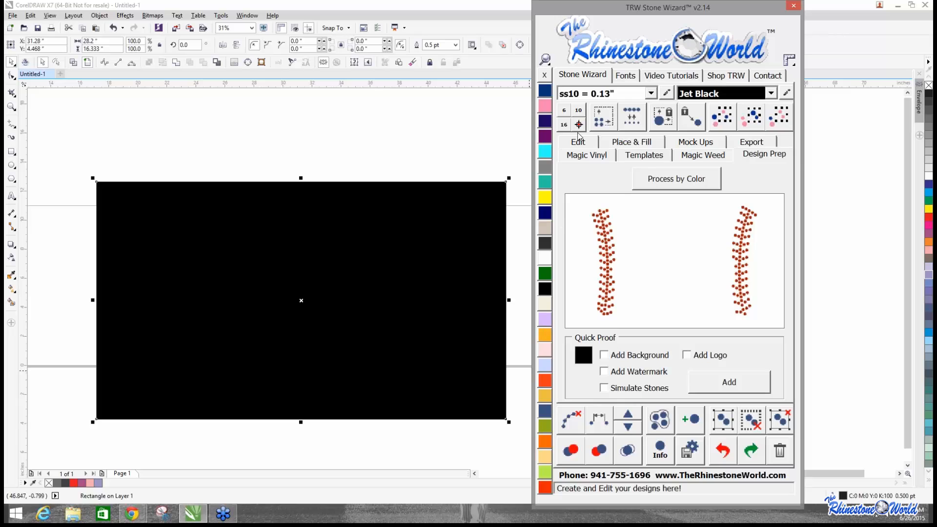
Send the black rectangle behind both hearts as a background and deselect it.
{"action": "left_click", "coordinate": [577, 142]}
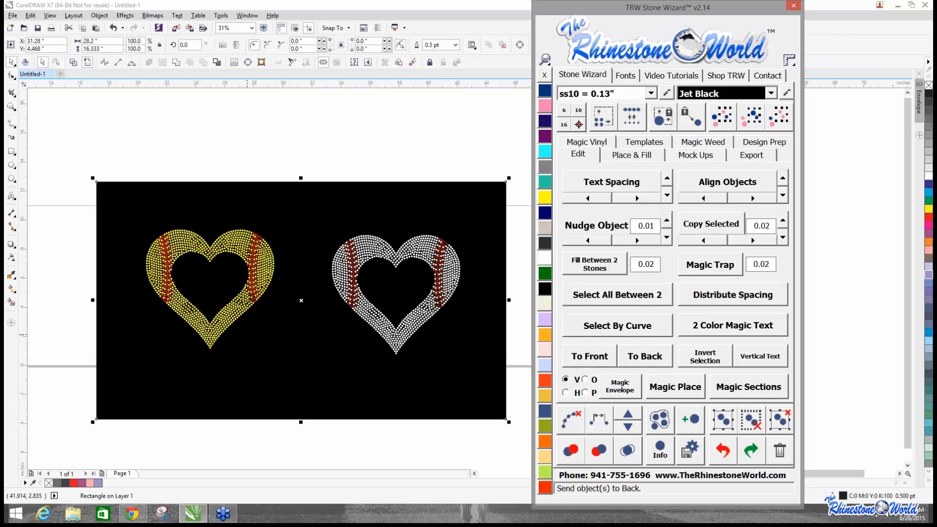
{"action": "left_click", "coordinate": [644, 356]}
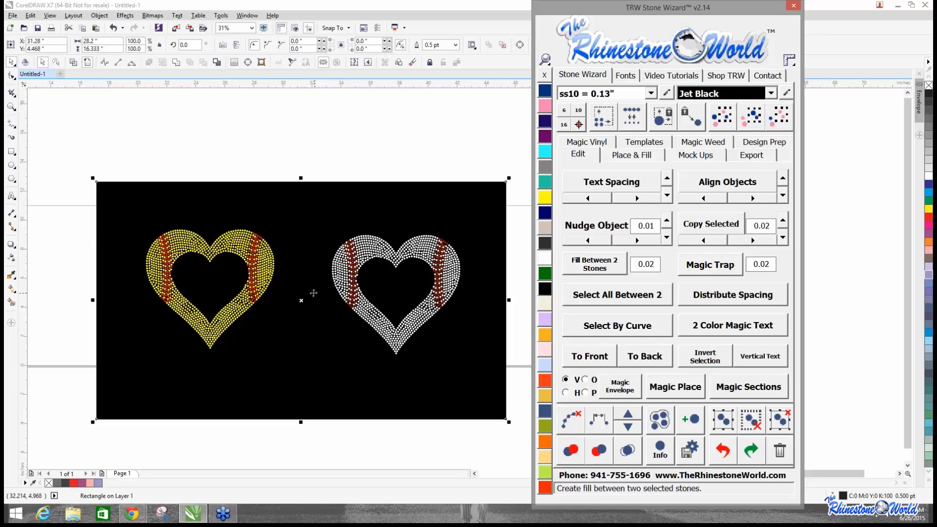
{"action": "left_click", "coordinate": [90, 224]}
{"action": "scroll", "coordinate": [91, 224], "scroll_direction": "down", "scroll_amount": 3}
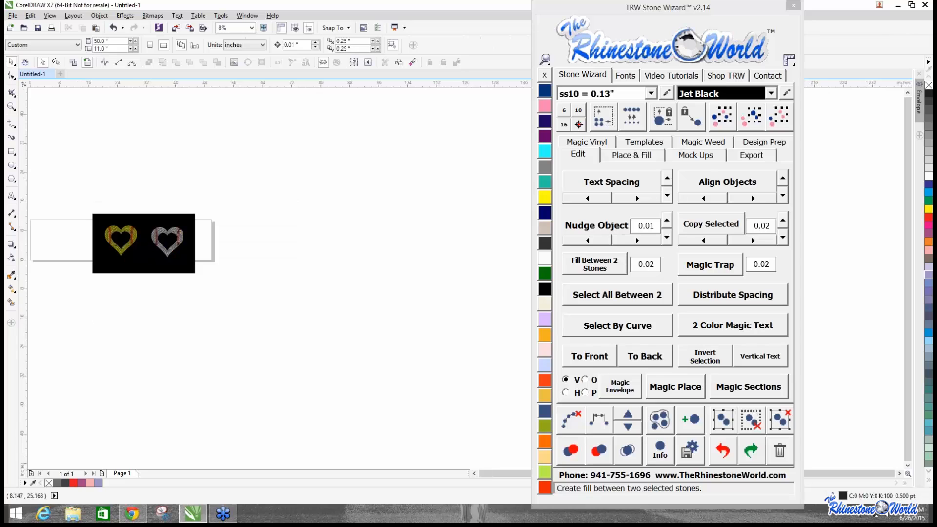
Delete both rhinestone hearts together with their black background rectangle.
{"action": "scroll", "coordinate": [70, 253], "scroll_direction": "up", "scroll_amount": 1}
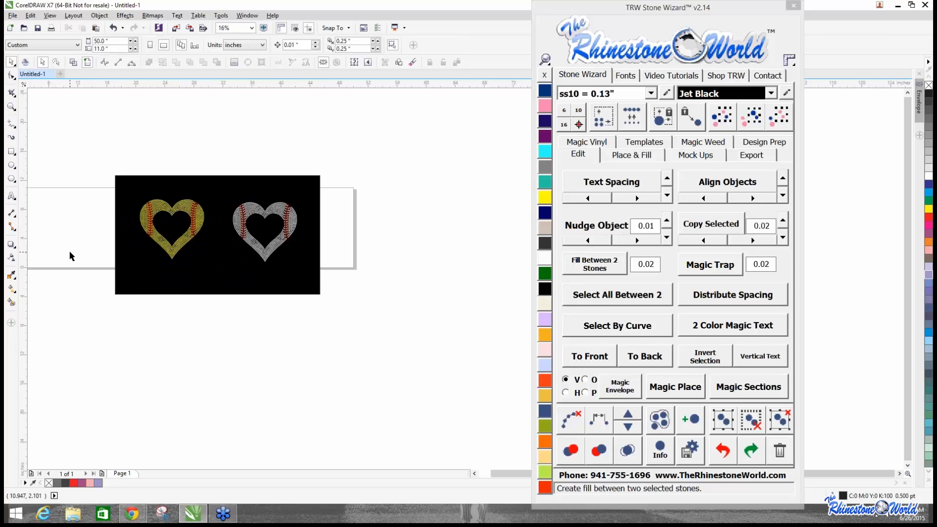
{"action": "left_click", "coordinate": [764, 142]}
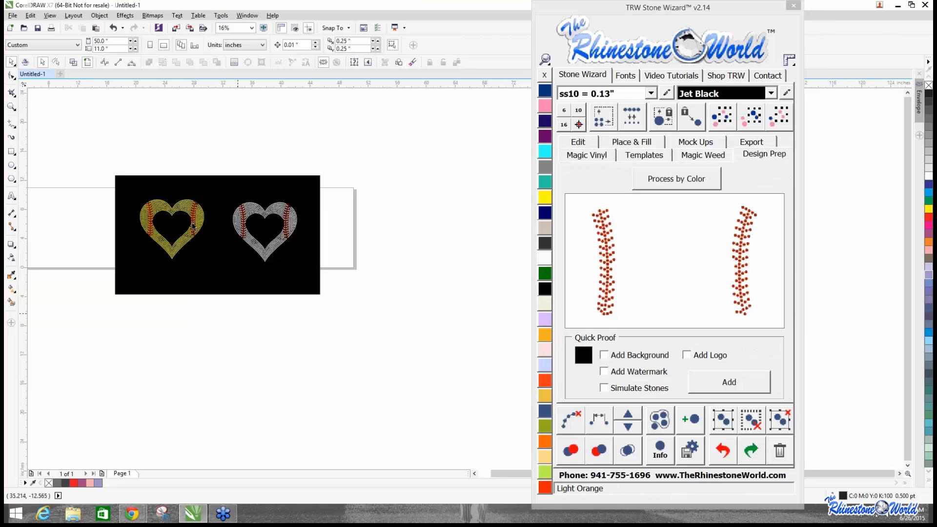
{"action": "left_click_drag", "start_coordinate": [80, 157], "coordinate": [421, 340]}
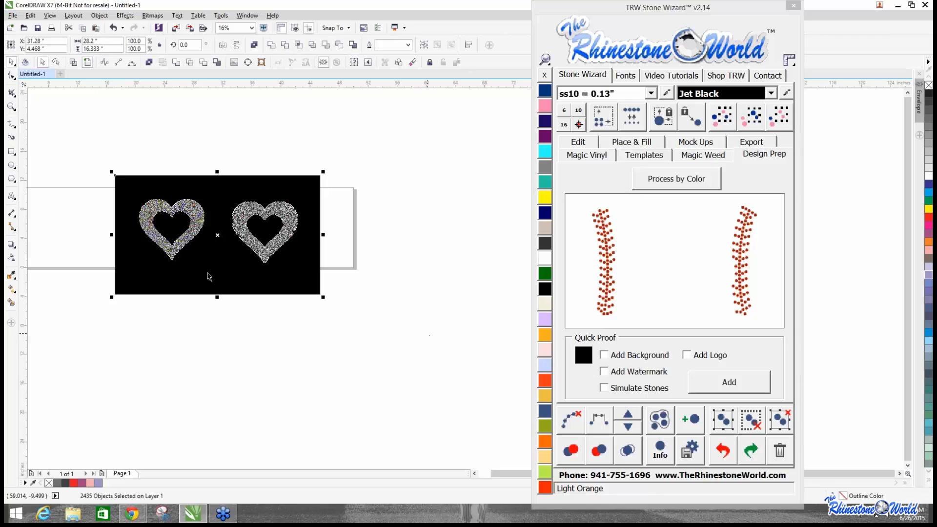
{"action": "key", "text": "Delete"}
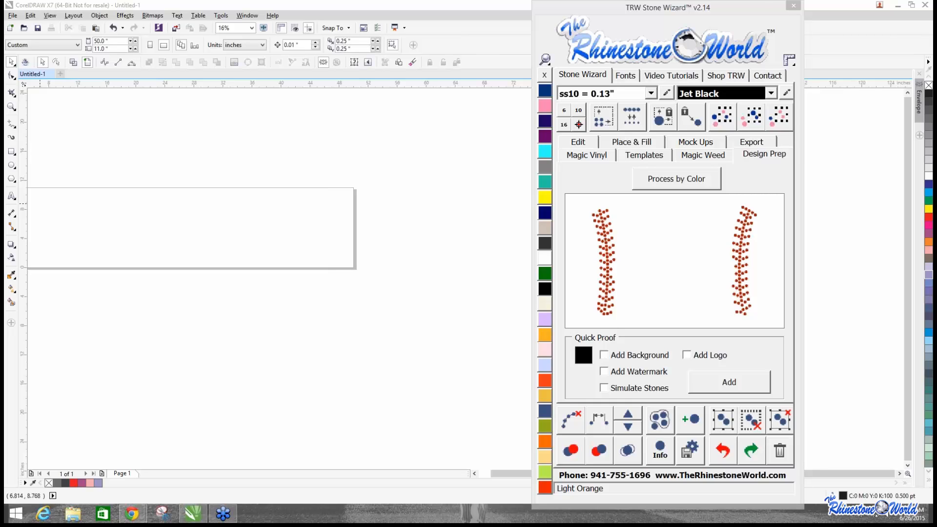
{"action": "left_click", "coordinate": [272, 245]}
{"action": "scroll", "coordinate": [208, 238], "scroll_direction": "up", "scroll_amount": 2}
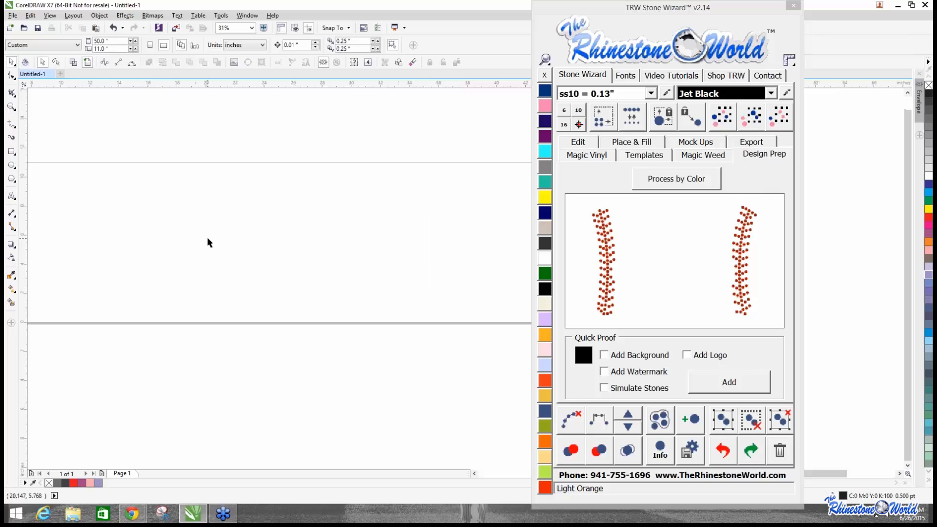
{"action": "scroll", "coordinate": [208, 238], "scroll_direction": "down", "scroll_amount": 2}
{"action": "scroll", "coordinate": [208, 238], "scroll_direction": "up", "scroll_amount": 1}
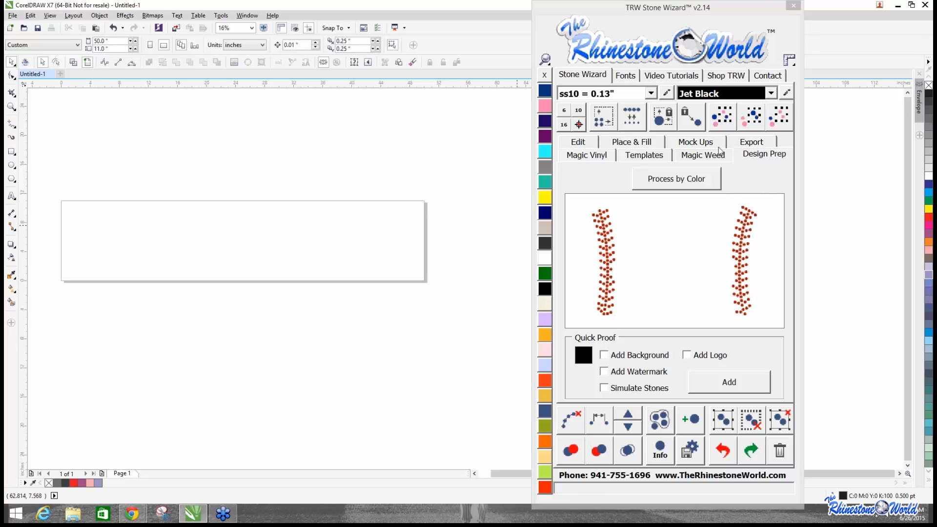
Draw a rectangle of about 8.2 by 8.3 inches and, beside it, an ellipse of about 9.9 by 8.9 inches.
{"action": "left_click", "coordinate": [643, 142]}
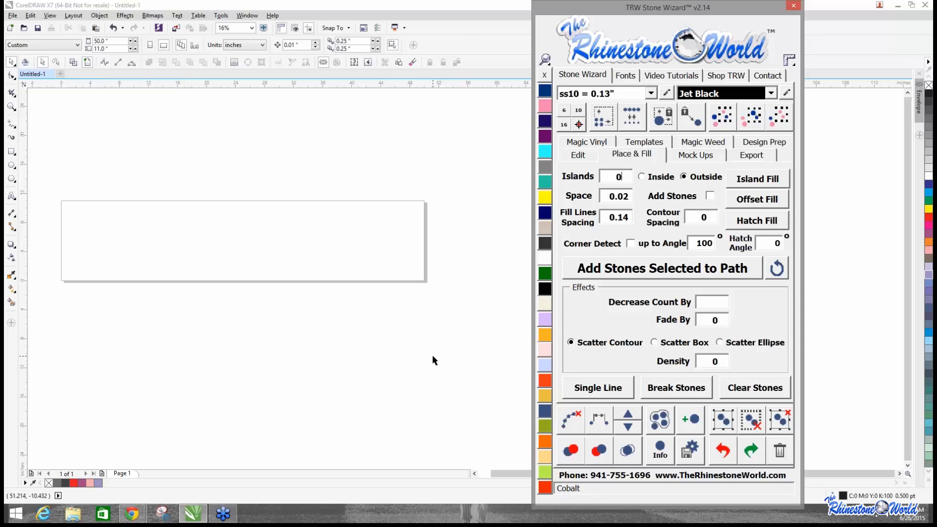
{"action": "left_click", "coordinate": [217, 211]}
{"action": "scroll", "coordinate": [216, 211], "scroll_direction": "up", "scroll_amount": 2}
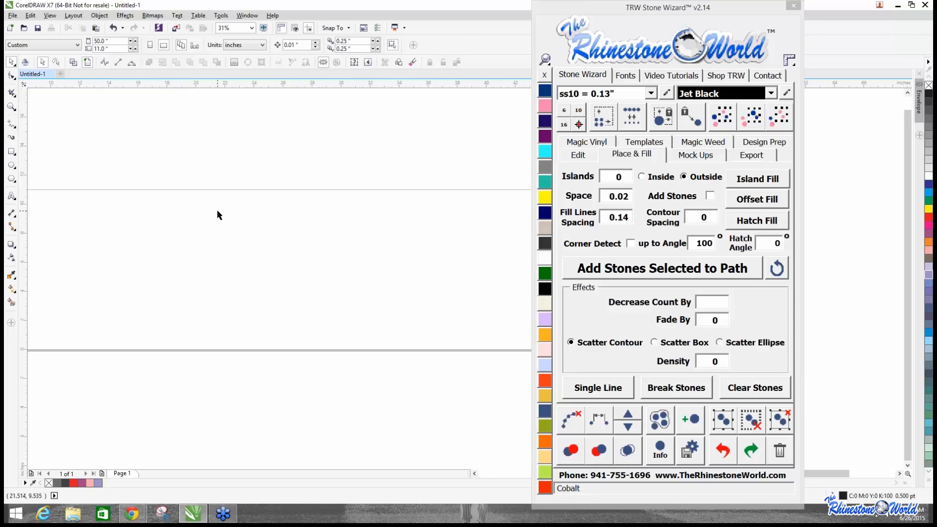
{"action": "scroll", "coordinate": [482, 282], "scroll_direction": "down", "scroll_amount": 2}
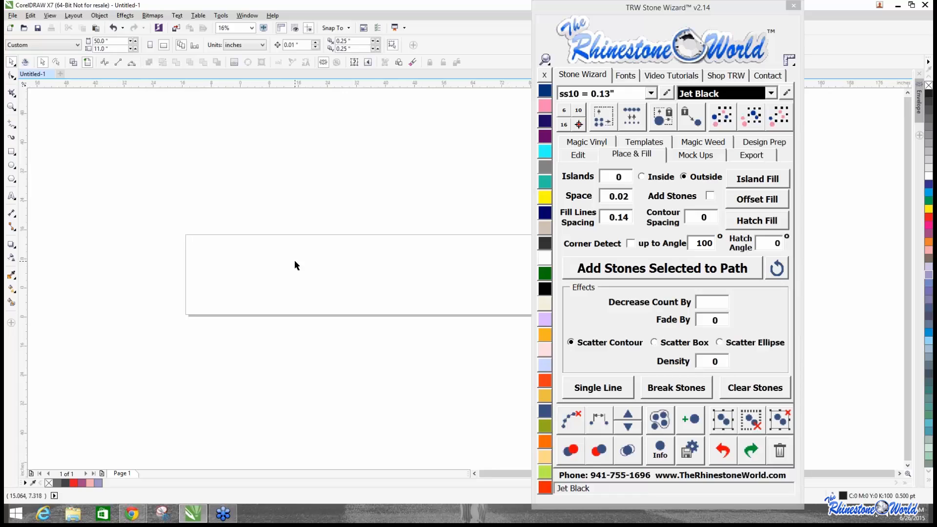
{"action": "scroll", "coordinate": [294, 260], "scroll_direction": "down", "scroll_amount": 2}
{"action": "scroll", "coordinate": [360, 259], "scroll_direction": "up", "scroll_amount": 4}
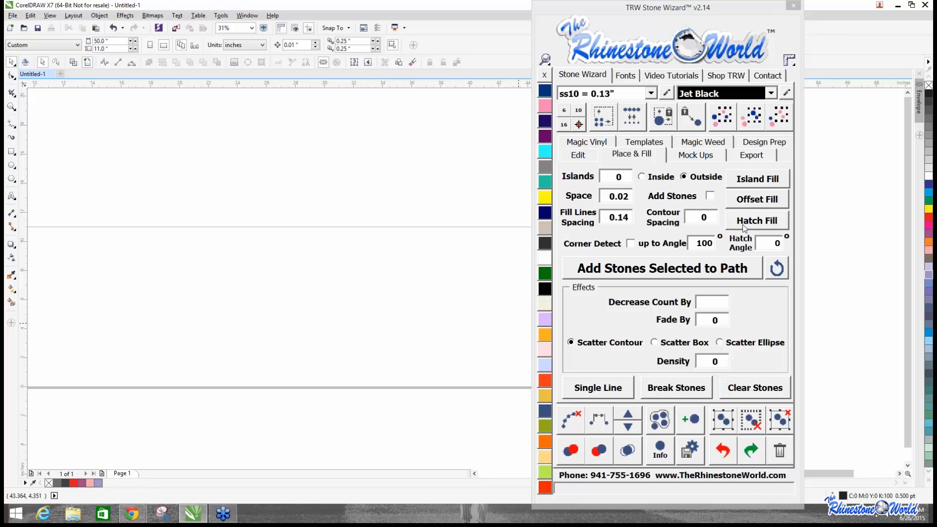
{"action": "left_click", "coordinate": [12, 152]}
{"action": "left_click_drag", "start_coordinate": [56, 236], "coordinate": [176, 358]}
{"action": "left_click", "coordinate": [12, 165]}
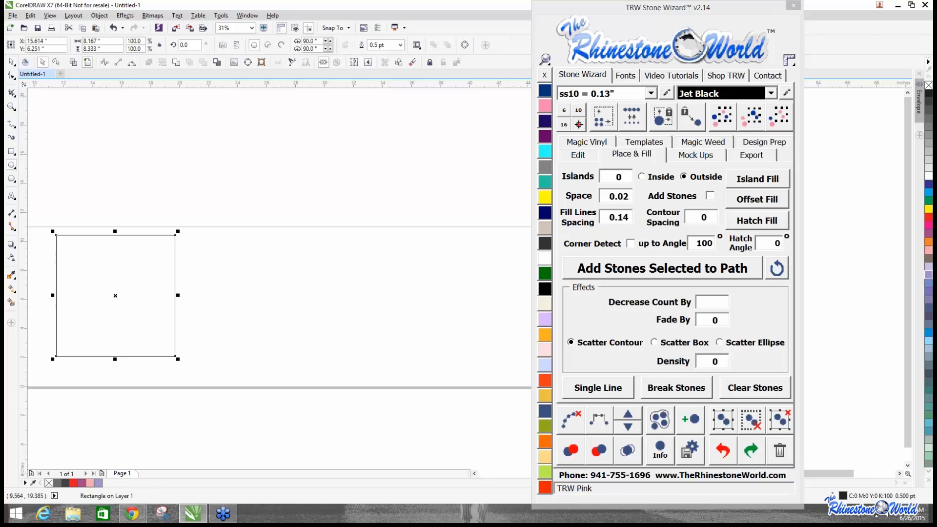
{"action": "left_click_drag", "start_coordinate": [205, 236], "coordinate": [349, 367]}
{"action": "left_click", "coordinate": [11, 62]}
{"action": "left_click", "coordinate": [183, 171]}
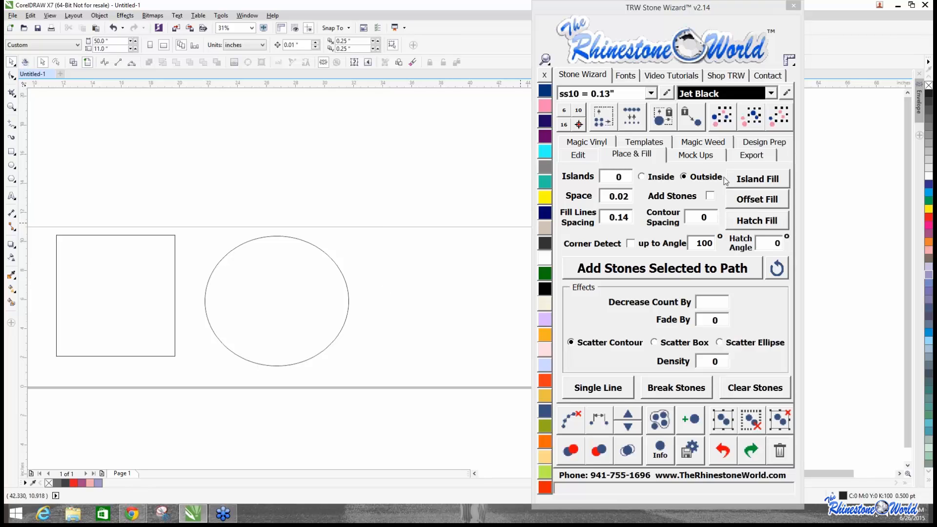
Create an Island Fill of 3 islands on the inside of the ellipse.
{"action": "left_click", "coordinate": [653, 180]}
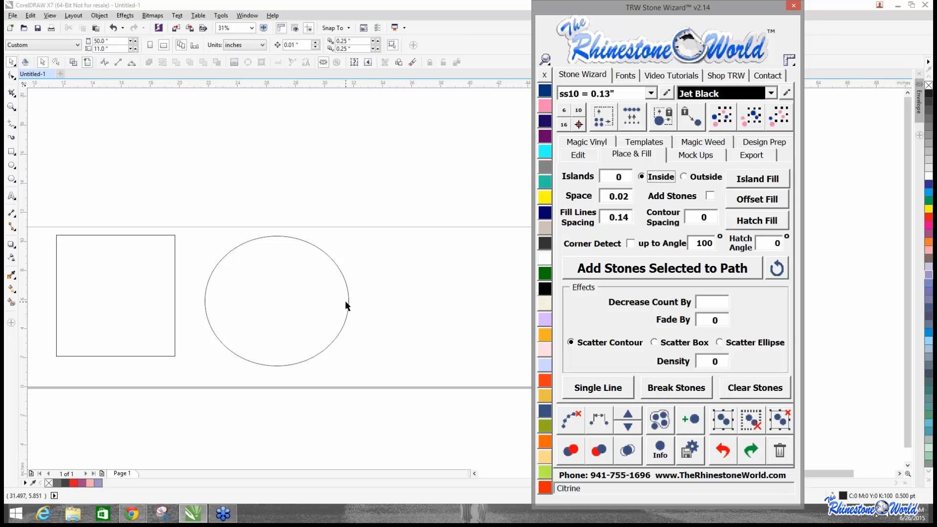
{"action": "left_click", "coordinate": [346, 306]}
{"action": "double_click", "coordinate": [618, 177]}
{"action": "type", "text": "3"}
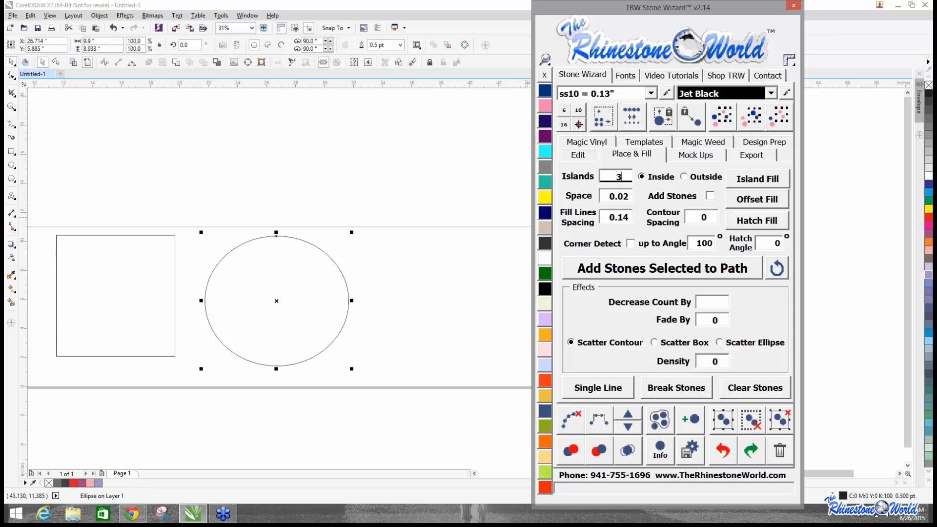
{"action": "left_click", "coordinate": [757, 179]}
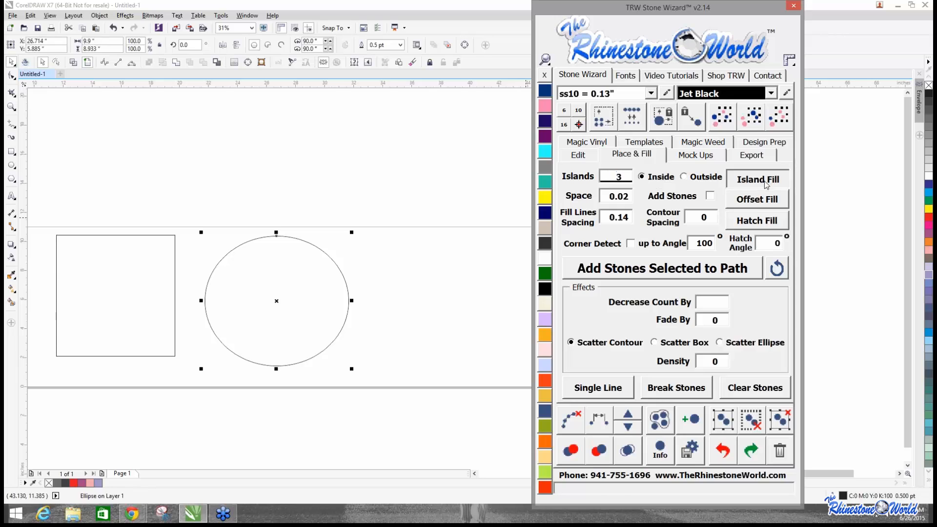
{"action": "left_click", "coordinate": [386, 242]}
{"action": "scroll", "coordinate": [328, 255], "scroll_direction": "up", "scroll_amount": 3}
{"action": "scroll", "coordinate": [341, 311], "scroll_direction": "down", "scroll_amount": 1}
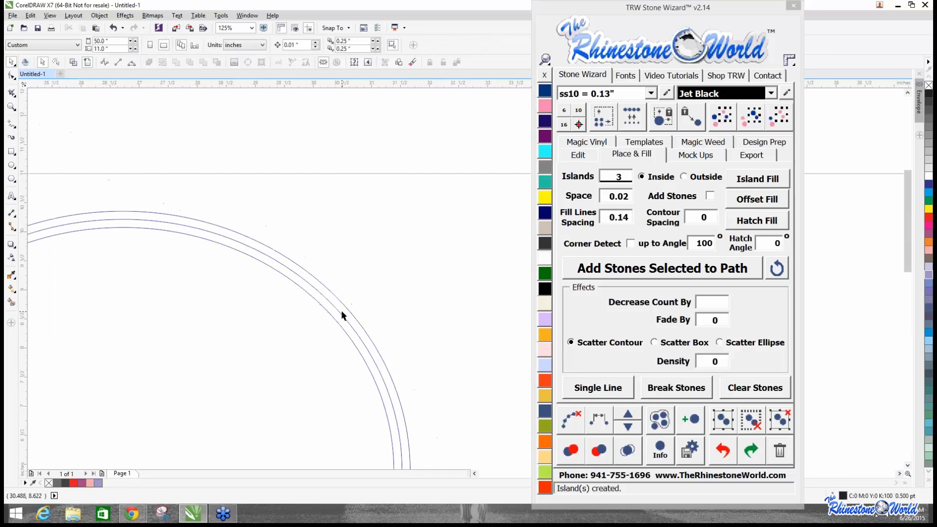
Delete the two inner island rings, keeping the outermost ellipse, and clear the Islands count.
{"action": "left_click", "coordinate": [340, 314]}
{"action": "key", "text": "Delete"}
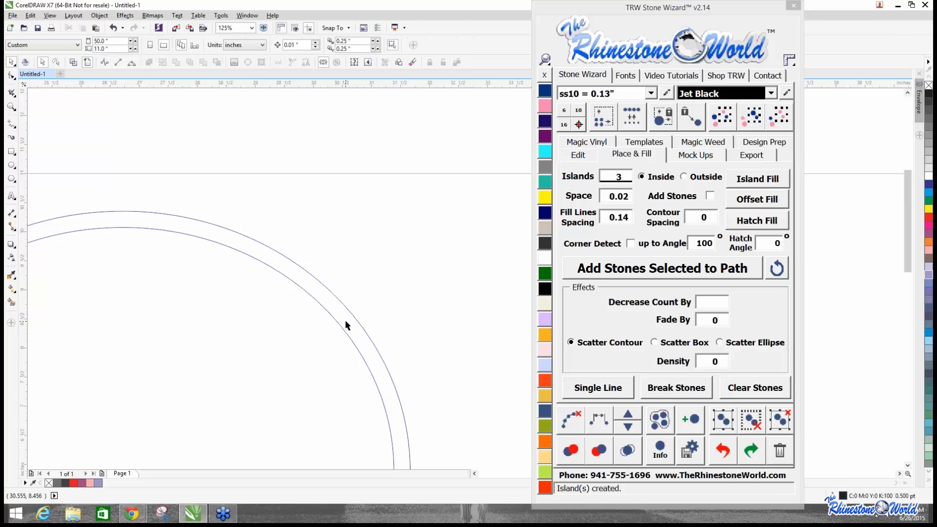
{"action": "left_click", "coordinate": [342, 333]}
{"action": "key", "text": "Delete"}
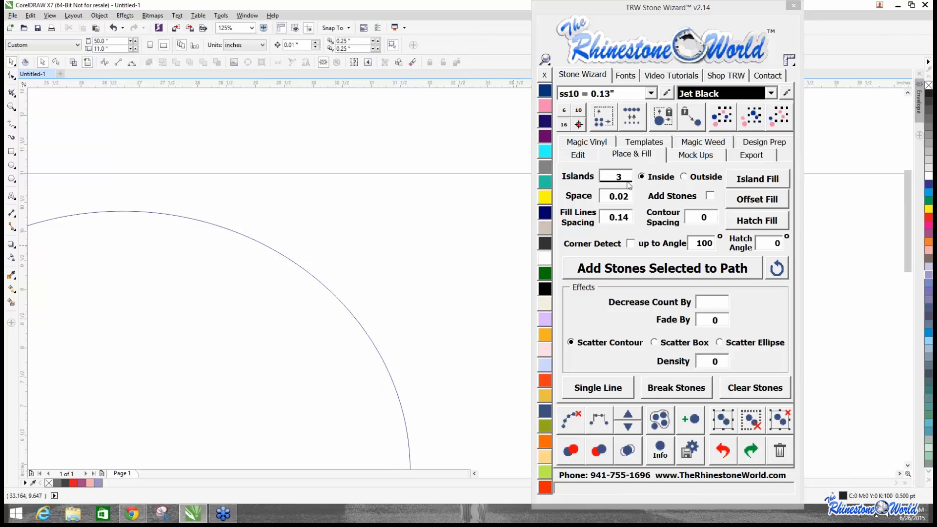
{"action": "left_click_drag", "start_coordinate": [630, 181], "coordinate": [572, 179]}
{"action": "key", "text": "BackSpace"}
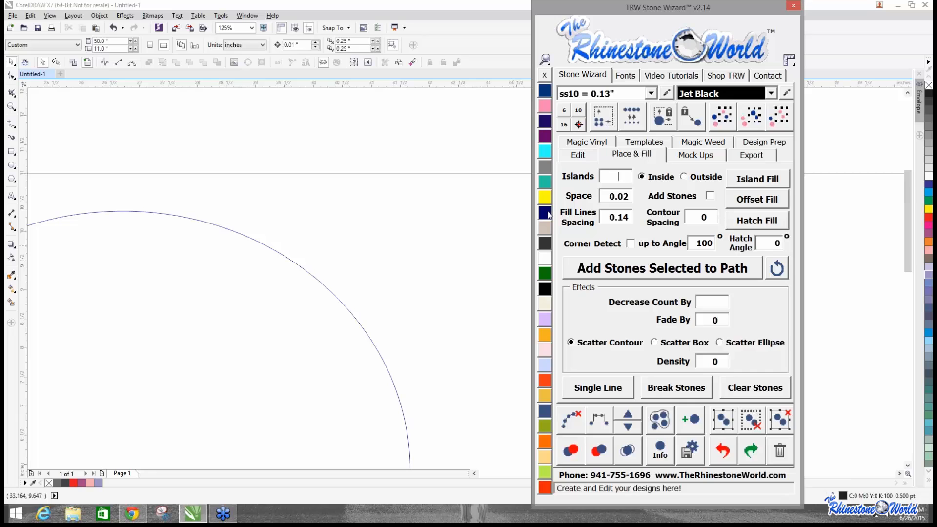
{"action": "scroll", "coordinate": [366, 246], "scroll_direction": "down", "scroll_amount": 4}
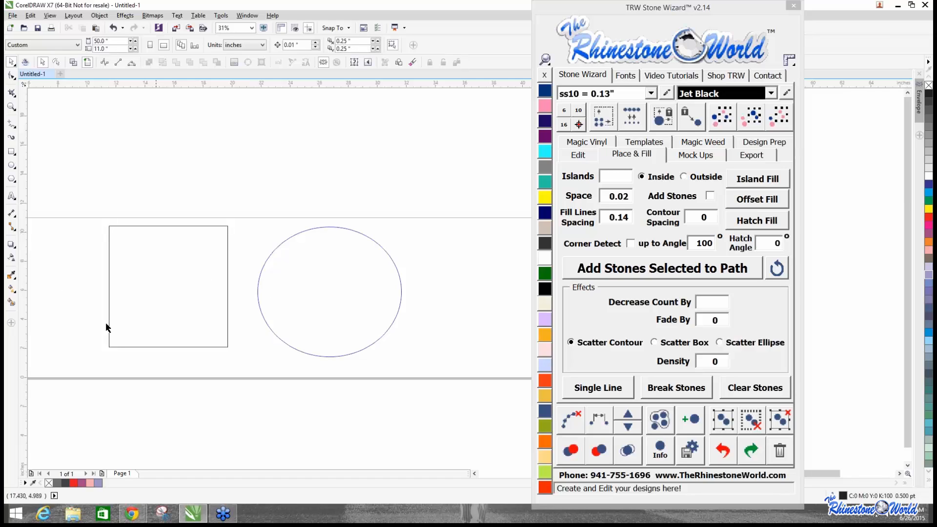
{"action": "left_click", "coordinate": [271, 331]}
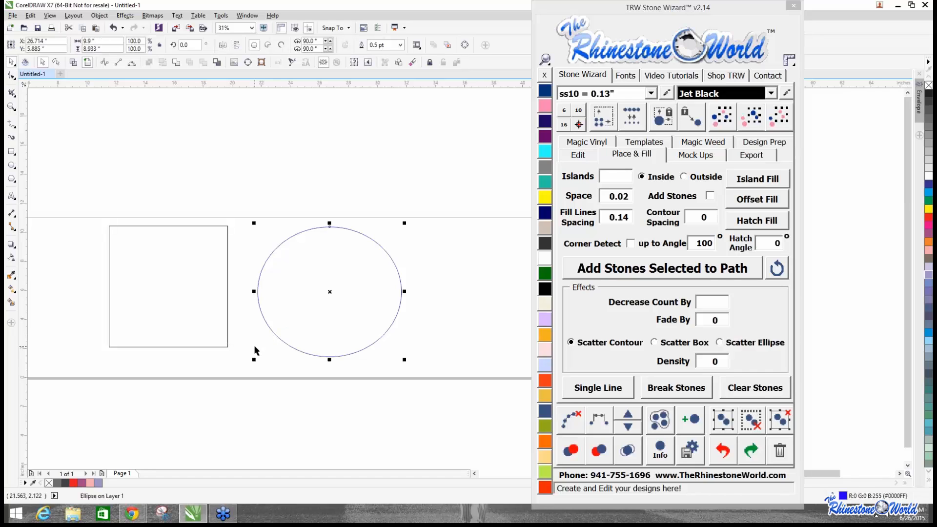
{"action": "key", "text": "super"}
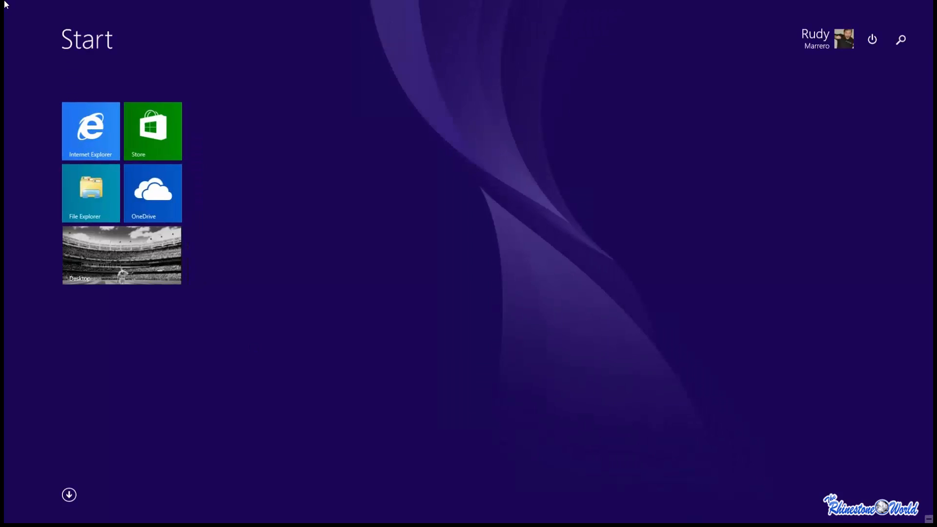
{"action": "left_click", "coordinate": [112, 273]}
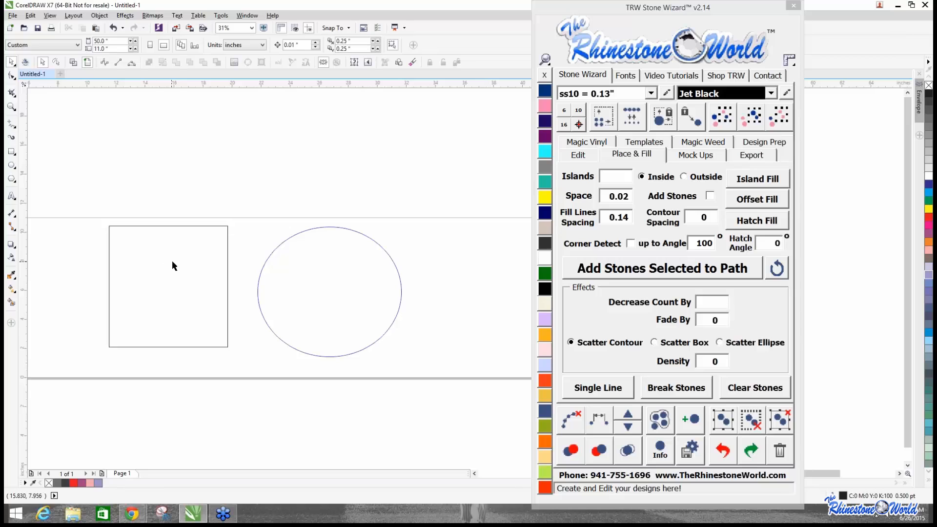
Apply a Hatch Fill without stones to the rectangle and to the ellipse, and inspect the fill lines.
{"action": "left_click", "coordinate": [189, 259]}
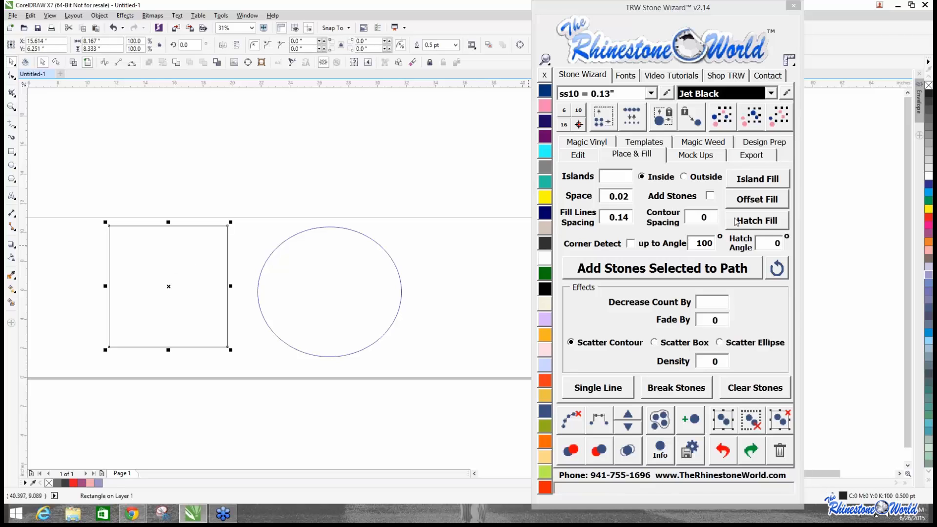
{"action": "left_click", "coordinate": [757, 221]}
{"action": "left_click", "coordinate": [388, 259]}
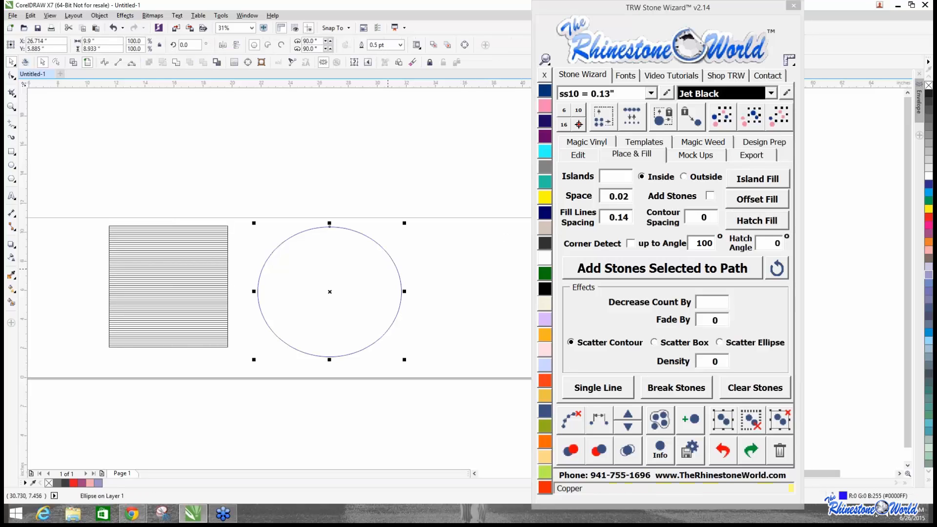
{"action": "left_click", "coordinate": [757, 220]}
{"action": "left_click", "coordinate": [378, 220]}
{"action": "scroll", "coordinate": [380, 220], "scroll_direction": "up", "scroll_amount": 1}
{"action": "scroll", "coordinate": [381, 224], "scroll_direction": "up", "scroll_amount": 1}
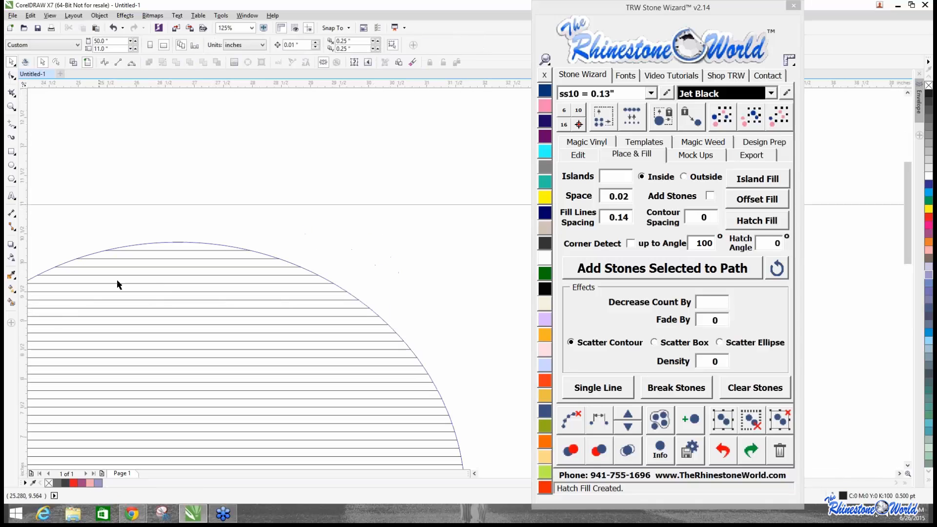
{"action": "scroll", "coordinate": [116, 279], "scroll_direction": "down", "scroll_amount": 3}
{"action": "scroll", "coordinate": [77, 313], "scroll_direction": "up", "scroll_amount": 4}
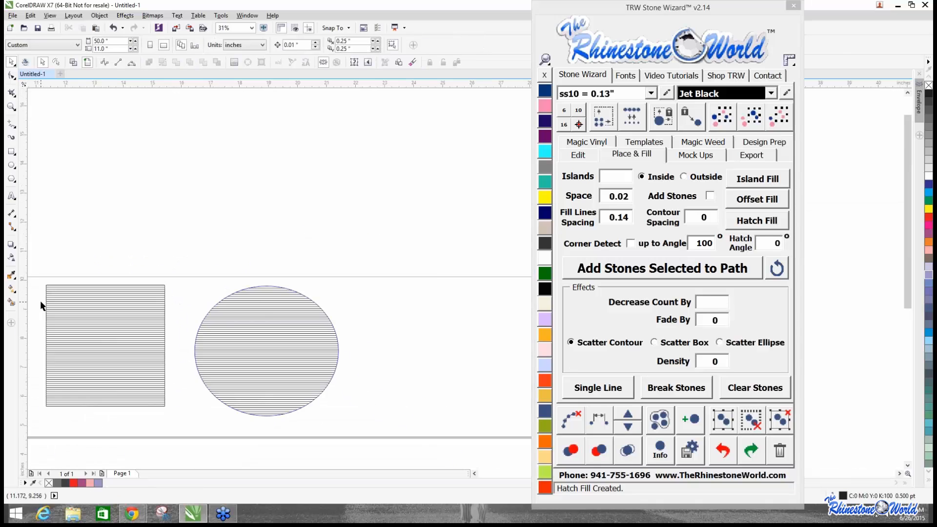
{"action": "scroll", "coordinate": [386, 318], "scroll_direction": "down", "scroll_amount": 4}
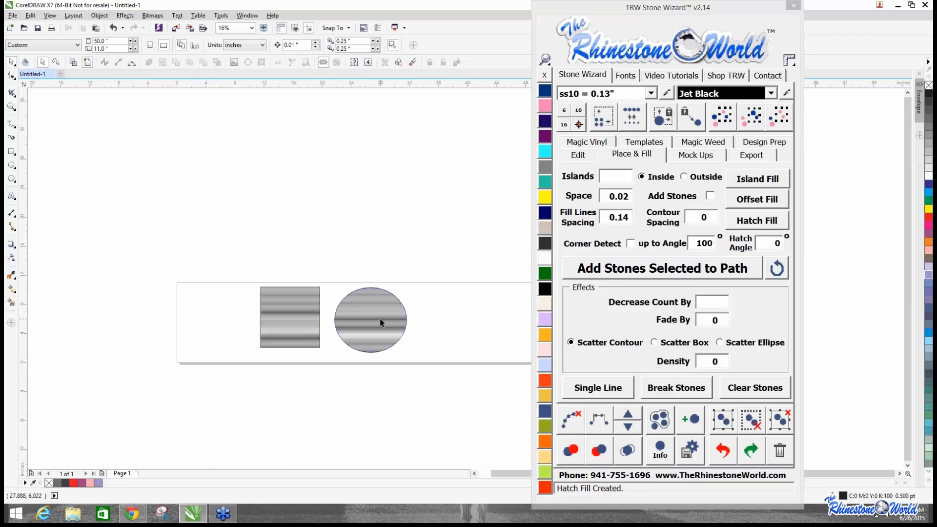
{"action": "scroll", "coordinate": [373, 319], "scroll_direction": "up", "scroll_amount": 2}
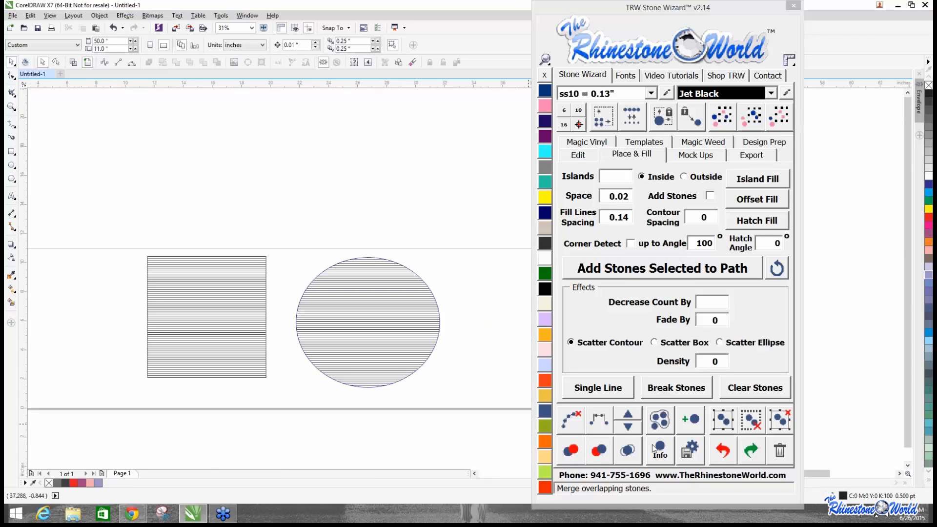
Undo the hatch fills on the ellipse and the rectangle.
{"action": "left_click", "coordinate": [724, 456]}
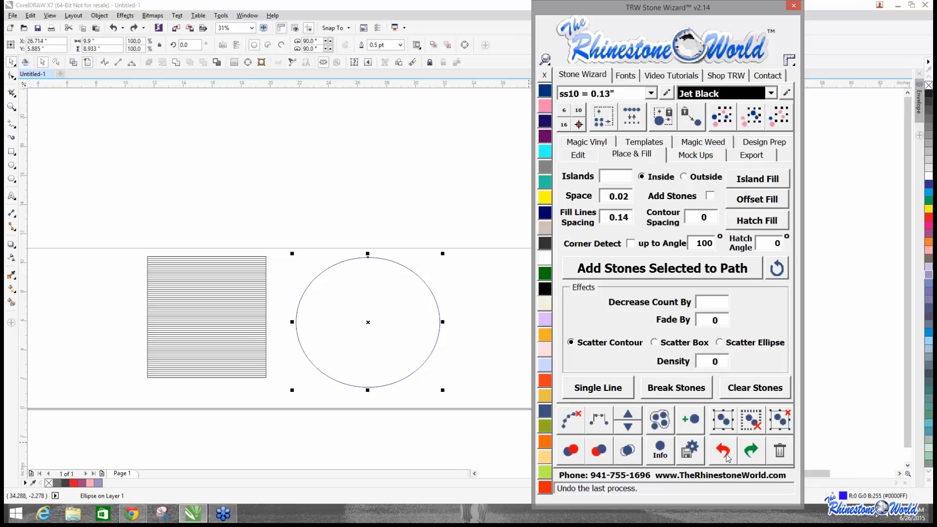
{"action": "left_click", "coordinate": [286, 253]}
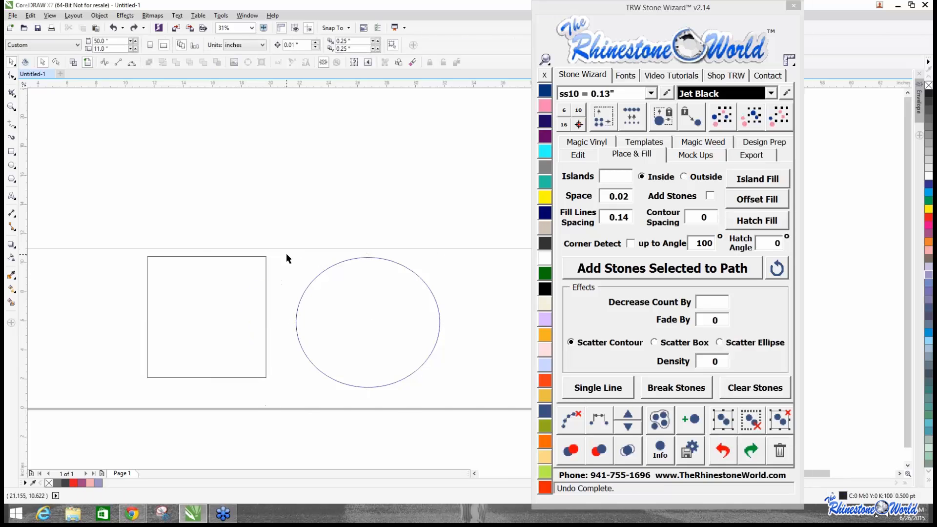
Hatch fill the rectangle with ss10 Jet Black stones by enabling the Add Stones option.
{"action": "left_click", "coordinate": [265, 263]}
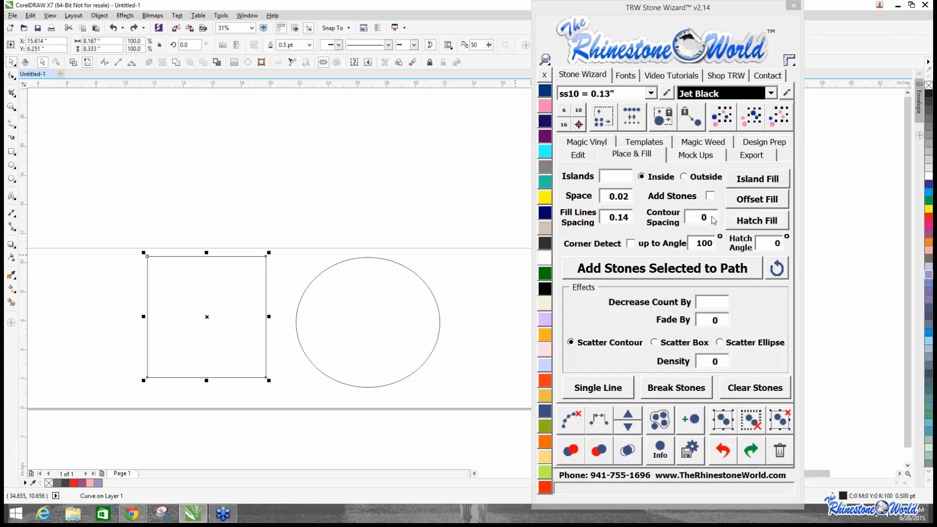
{"action": "left_click", "coordinate": [709, 197]}
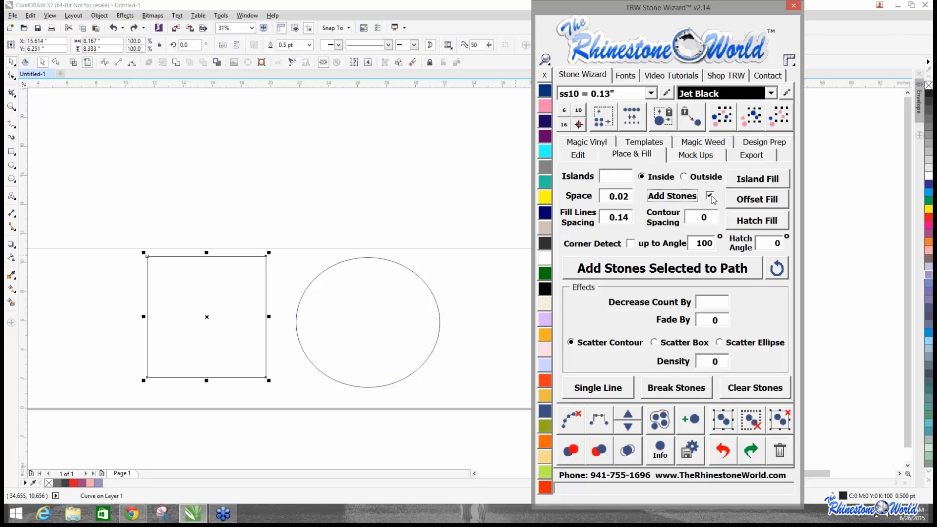
{"action": "left_click", "coordinate": [766, 223]}
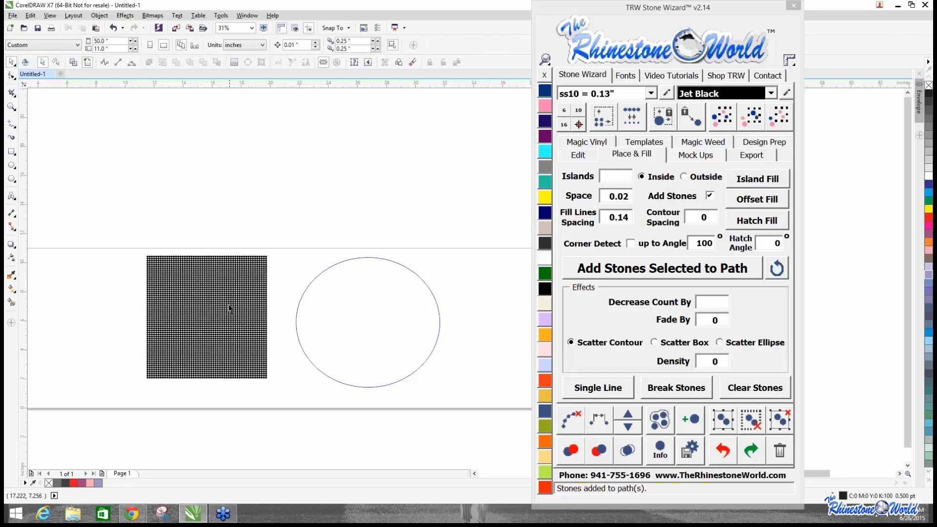
{"action": "scroll", "coordinate": [229, 307], "scroll_direction": "up", "scroll_amount": 5}
{"action": "scroll", "coordinate": [229, 296], "scroll_direction": "down", "scroll_amount": 3}
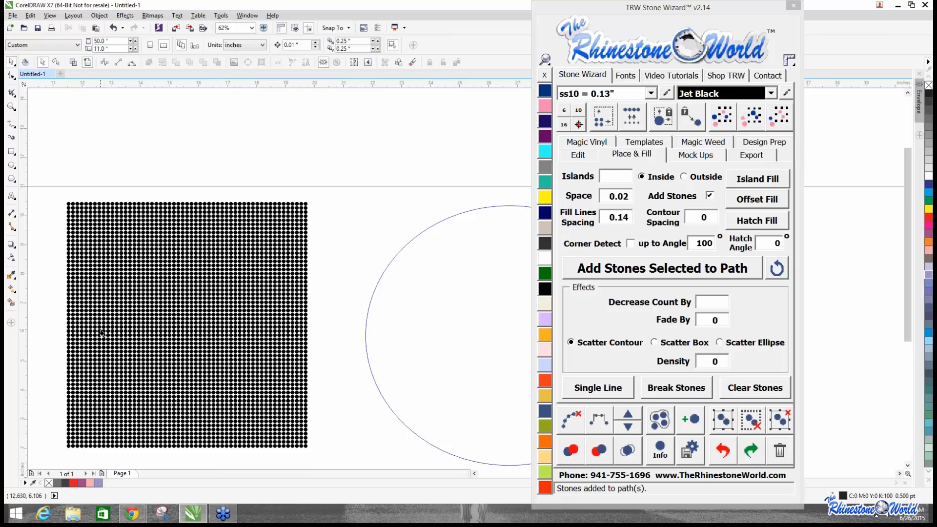
Hatch fill the large circle beside the stone square with ss10 Jet Black stones at 0.14 fill line spacing.
{"action": "scroll", "coordinate": [101, 330], "scroll_direction": "down", "scroll_amount": 1}
{"action": "scroll", "coordinate": [287, 341], "scroll_direction": "up", "scroll_amount": 1}
{"action": "left_click", "coordinate": [287, 341]}
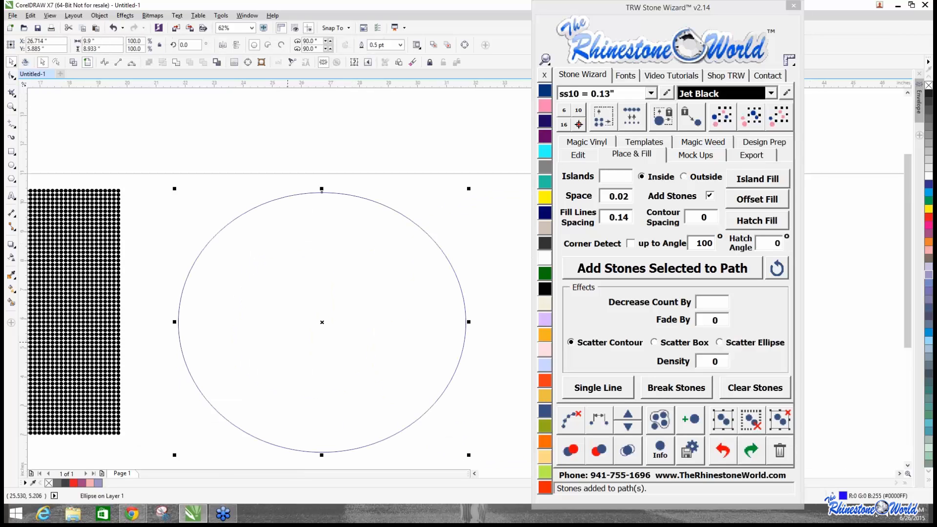
{"action": "left_click", "coordinate": [736, 225]}
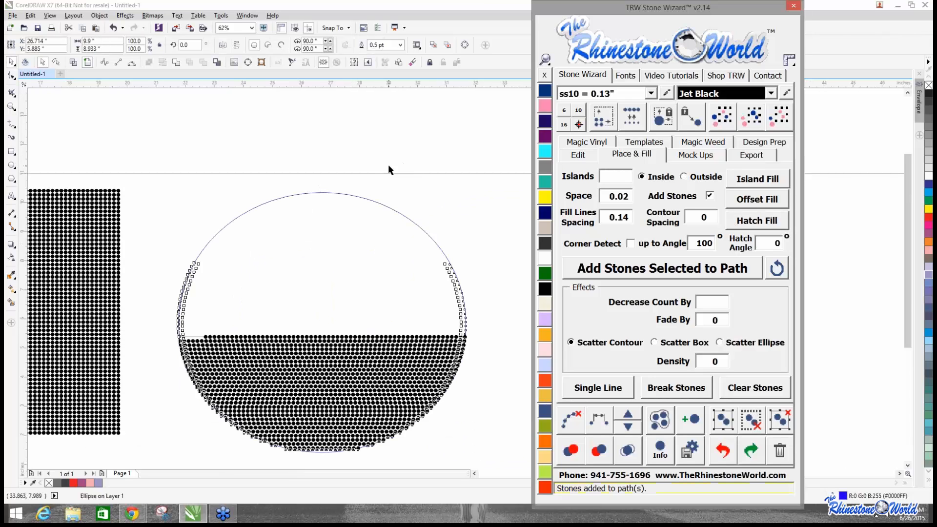
{"action": "scroll", "coordinate": [388, 166], "scroll_direction": "down", "scroll_amount": 1}
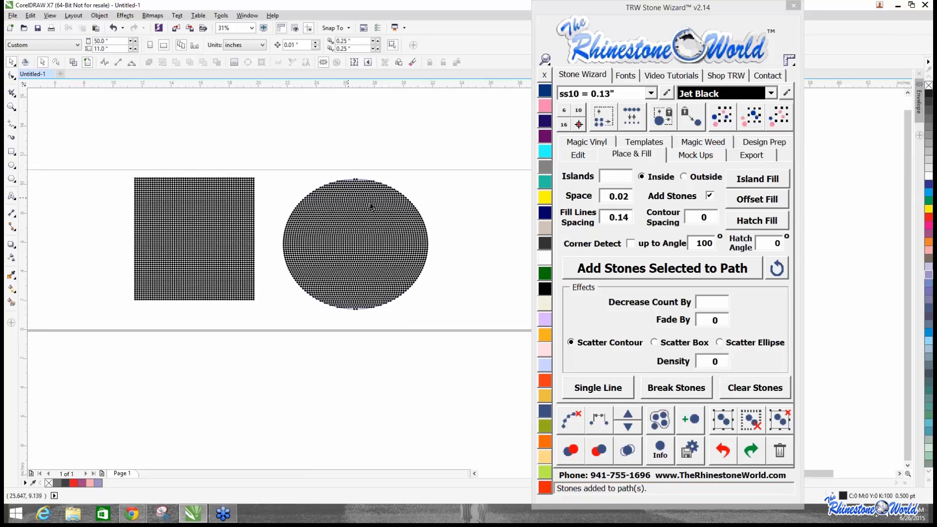
{"action": "scroll", "coordinate": [427, 199], "scroll_direction": "up", "scroll_amount": 1}
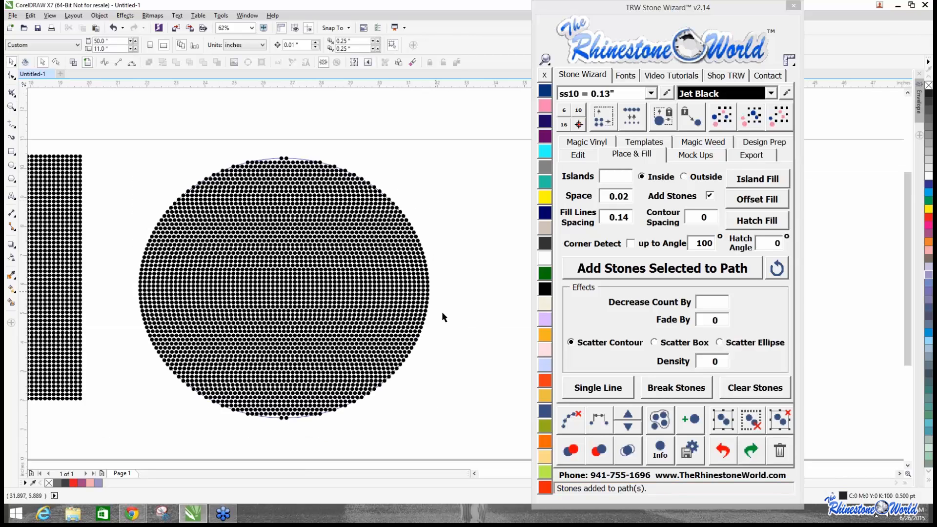
{"action": "scroll", "coordinate": [289, 418], "scroll_direction": "up", "scroll_amount": 1}
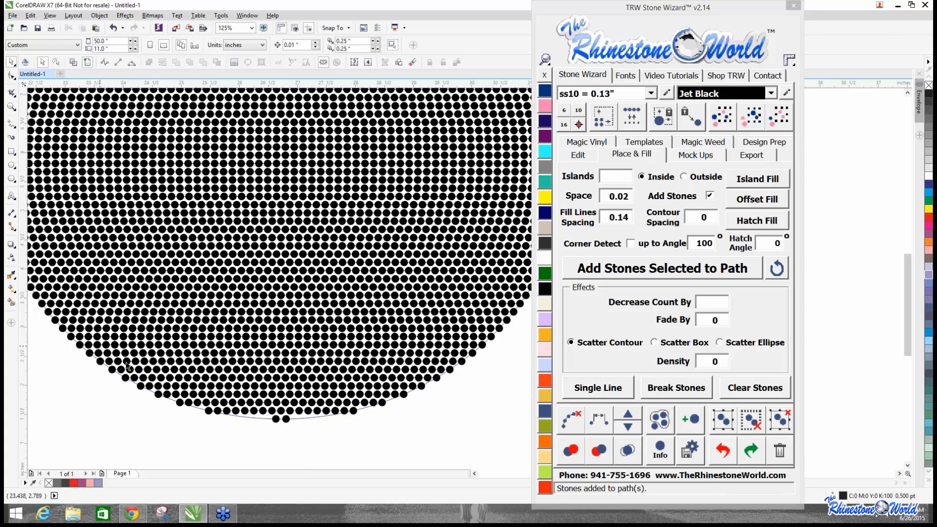
{"action": "scroll", "coordinate": [412, 386], "scroll_direction": "down", "scroll_amount": 1}
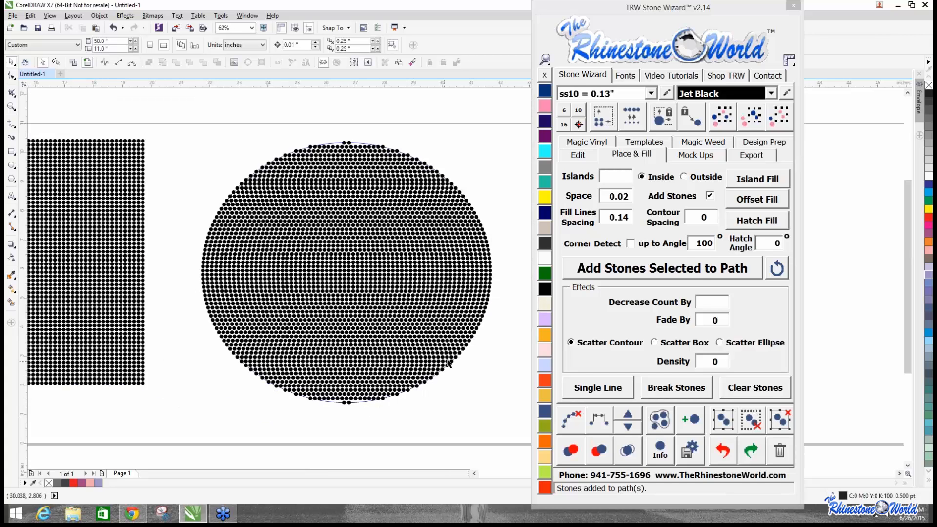
{"action": "scroll", "coordinate": [471, 344], "scroll_direction": "up", "scroll_amount": 2}
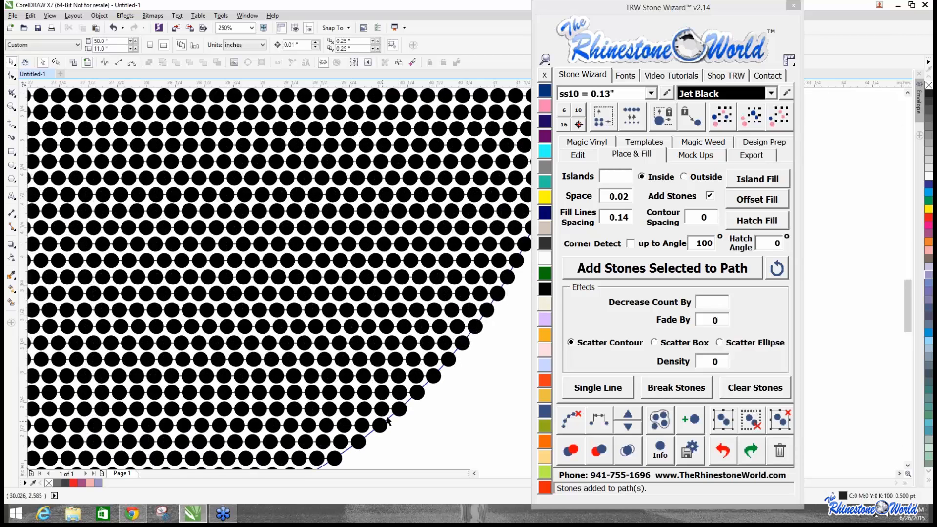
{"action": "scroll", "coordinate": [395, 415], "scroll_direction": "down", "scroll_amount": 3}
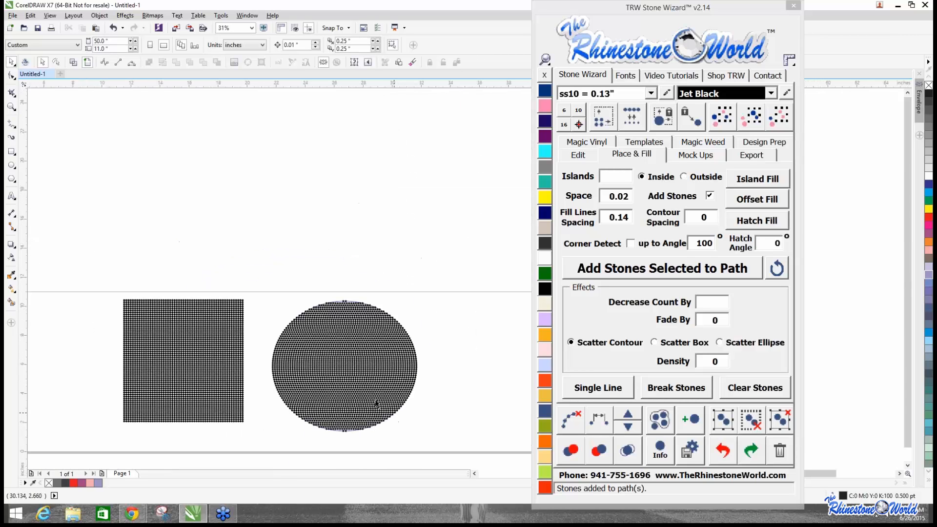
Draw a rectangle about 8.8 by 6.9 in and an ellipse about 8.7 by 8.2 in above the filled shapes.
{"action": "left_click", "coordinate": [11, 151]}
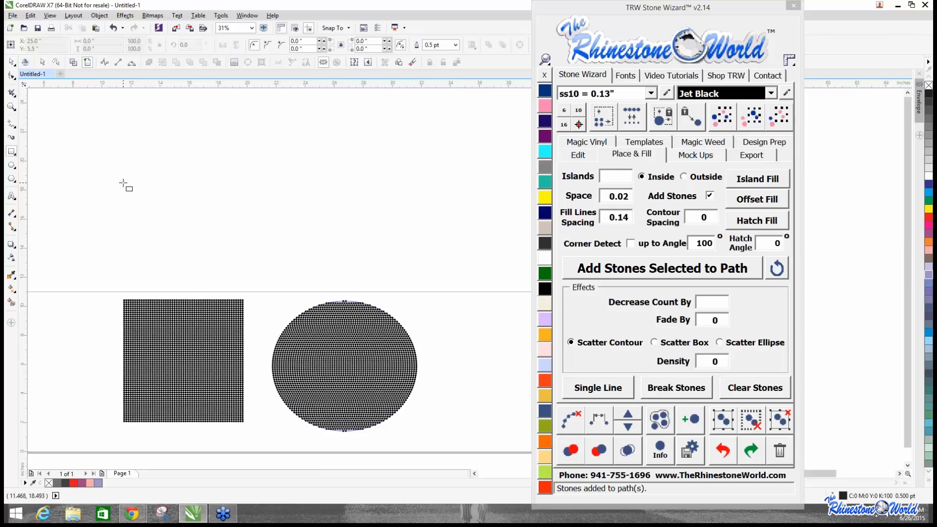
{"action": "mouse_move", "coordinate": [115, 180]}
{"action": "left_mouse_down"}
{"action": "mouse_move", "coordinate": [139, 213]}
{"action": "mouse_move", "coordinate": [243, 281]}
{"action": "left_mouse_up"}
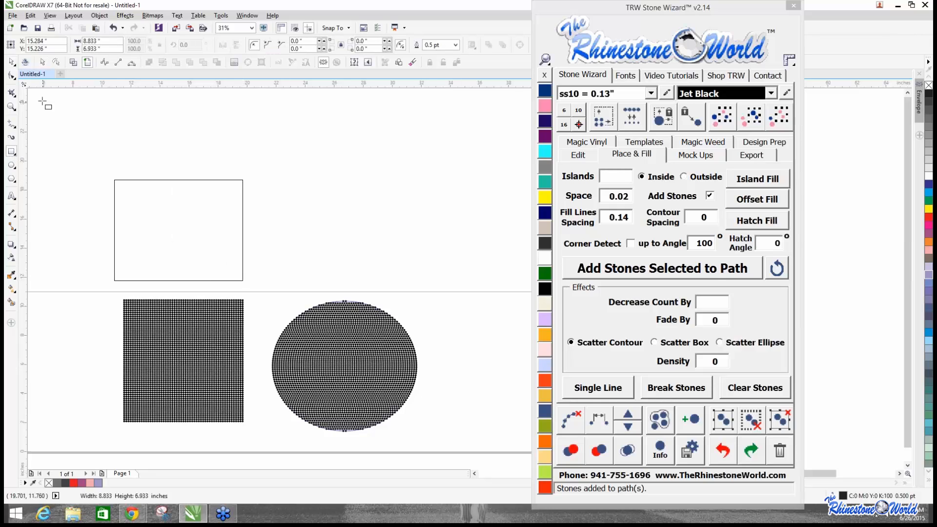
{"action": "left_click", "coordinate": [11, 165]}
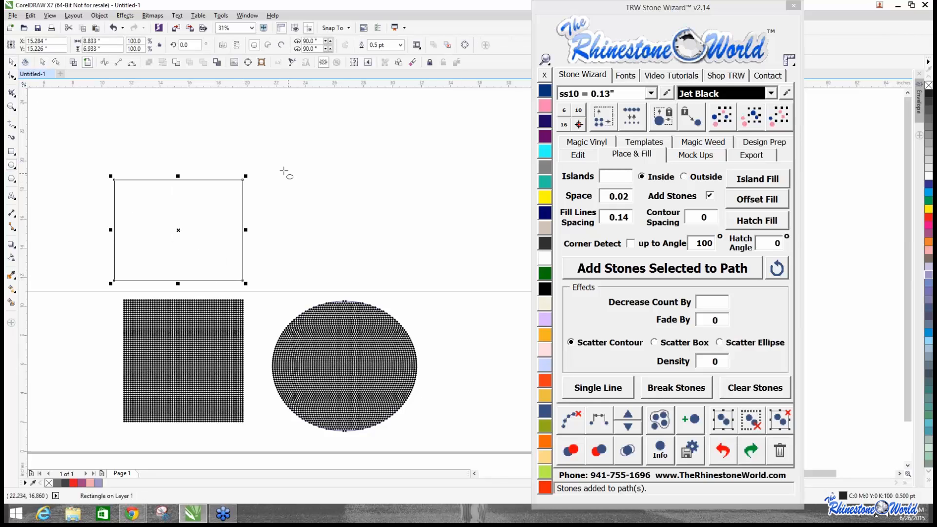
{"action": "left_click_drag", "start_coordinate": [283, 171], "coordinate": [410, 290]}
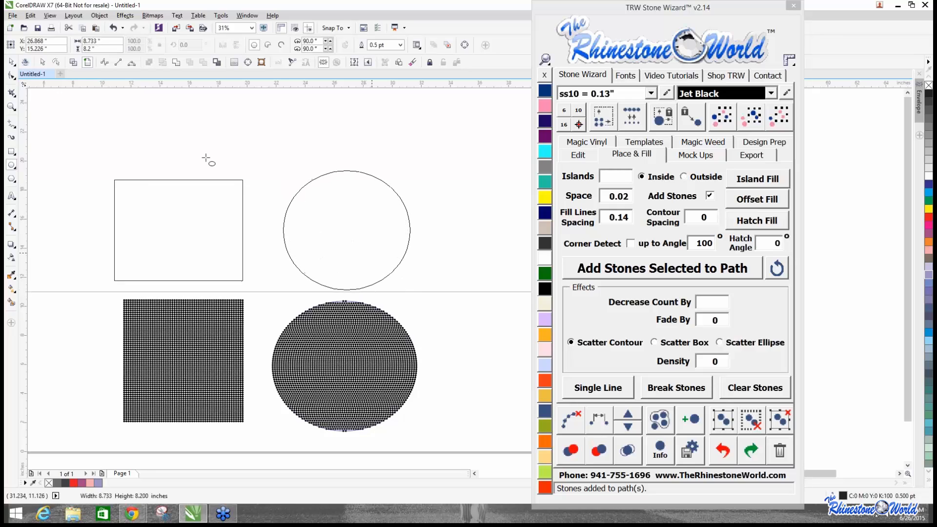
{"action": "key", "text": "space"}
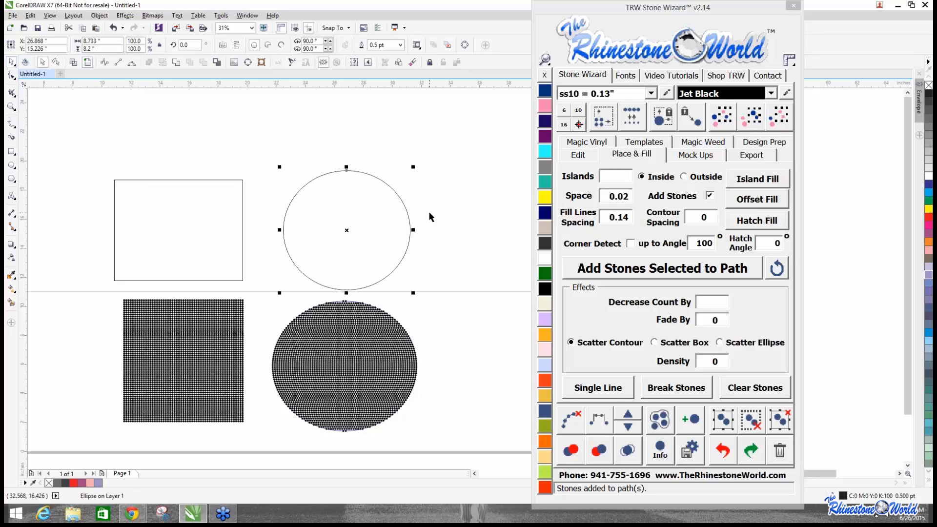
Apply an inside Island Fill of ss10 Jet Black stones to the new rectangle and the new ellipse, leaving the island count blank.
{"action": "left_click", "coordinate": [243, 196]}
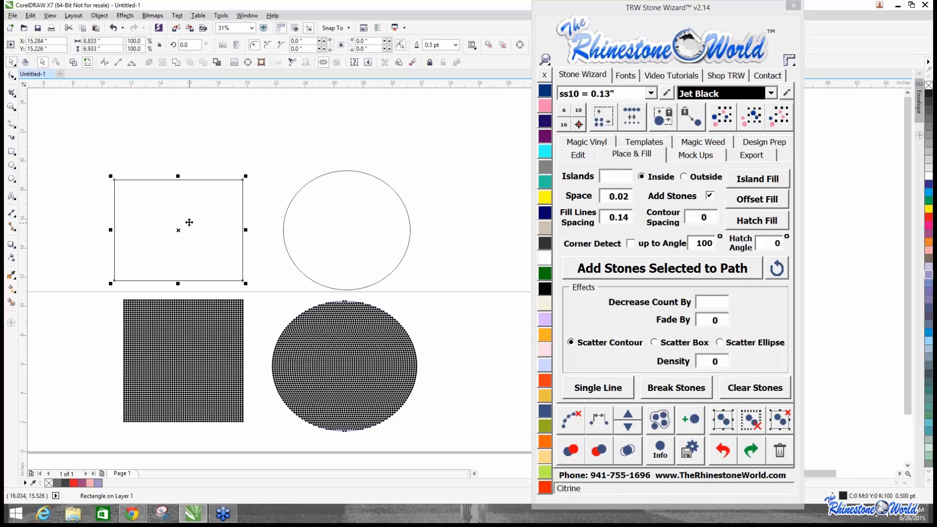
{"action": "left_click", "coordinate": [610, 175]}
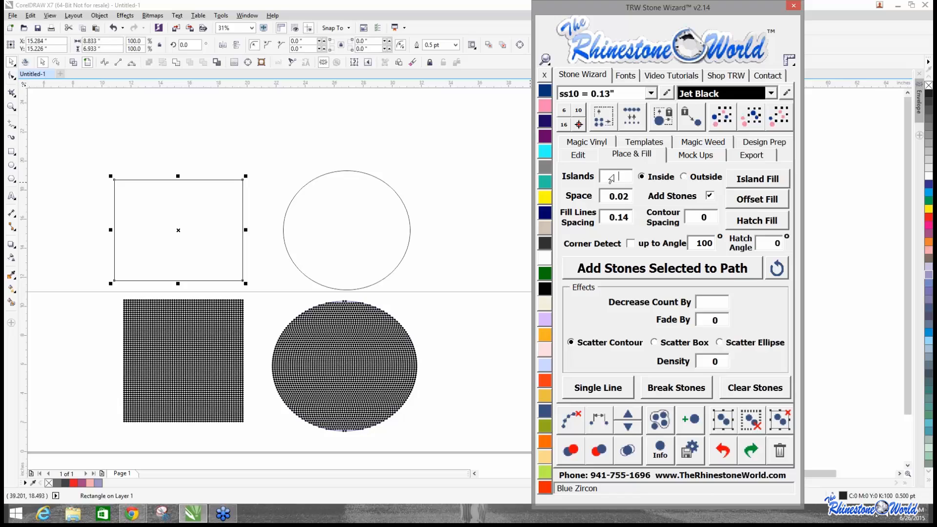
{"action": "left_click", "coordinate": [764, 183]}
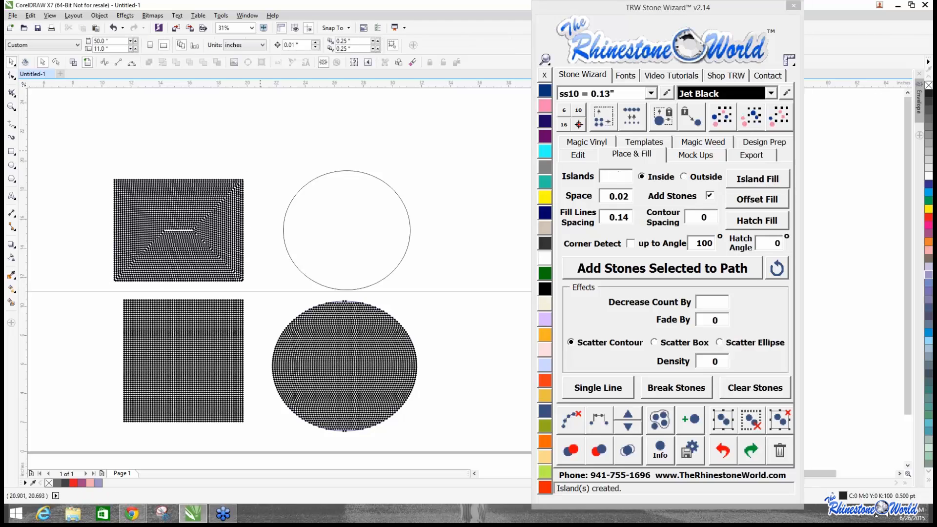
{"action": "left_click", "coordinate": [287, 255]}
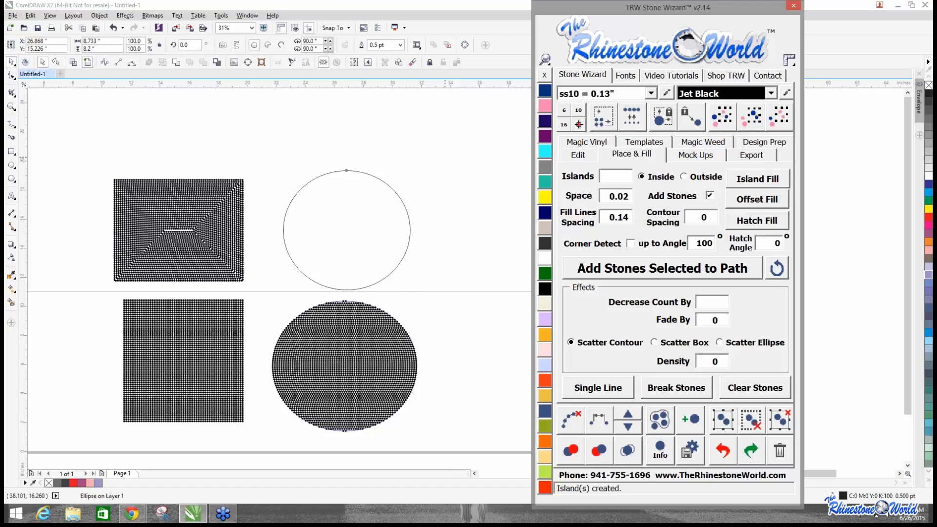
{"action": "left_click", "coordinate": [757, 179]}
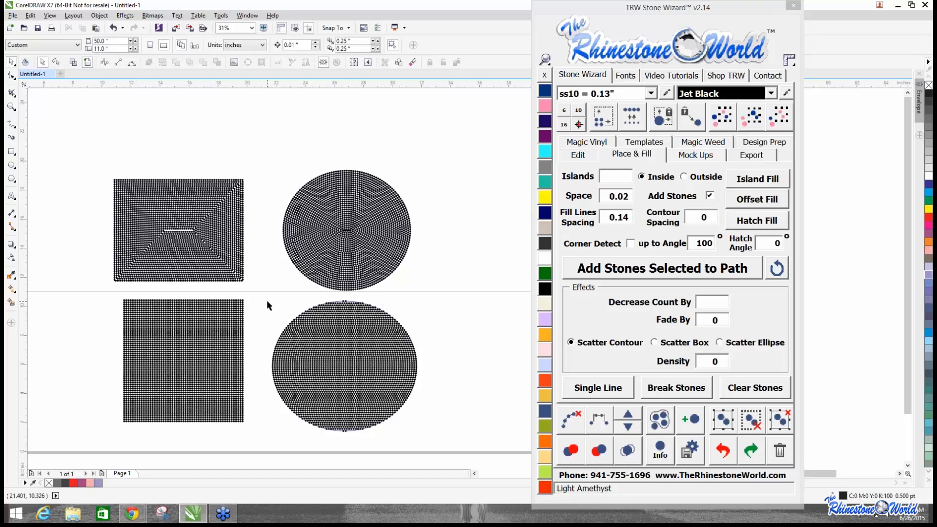
Delete the two island-filled shapes and the hatch-filled circle, keeping only the hatch-filled square.
{"action": "left_click_drag", "start_coordinate": [90, 158], "coordinate": [265, 450]}
{"action": "key", "text": "Delete"}
{"action": "key", "text": "Delete"}
Select all stones of the hatch-filled square and clear their paths.
{"action": "left_click", "coordinate": [211, 350]}
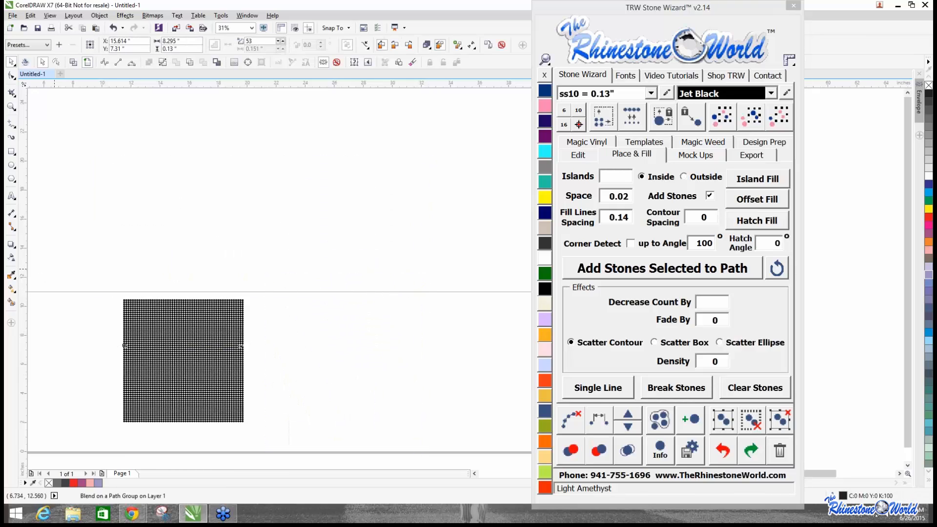
{"action": "left_click_drag", "start_coordinate": [98, 270], "coordinate": [261, 436]}
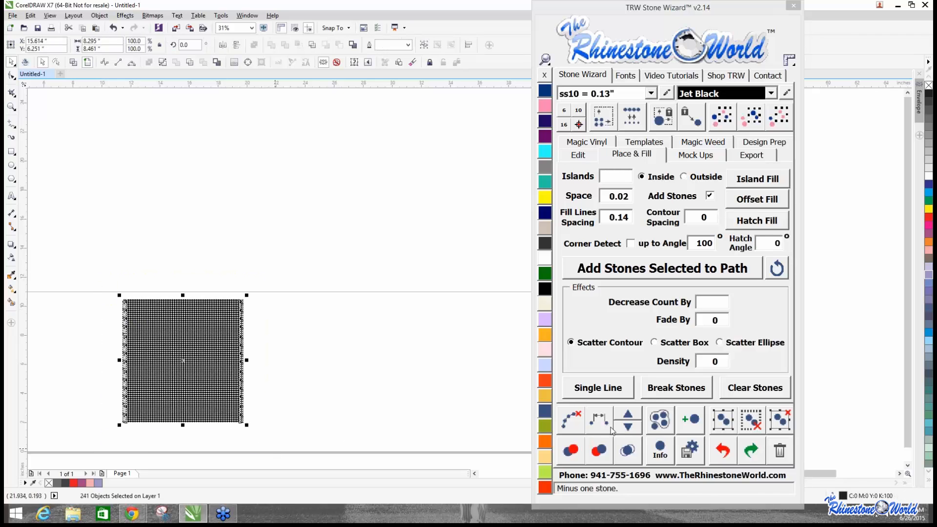
{"action": "left_click", "coordinate": [569, 420]}
{"action": "left_click", "coordinate": [82, 326]}
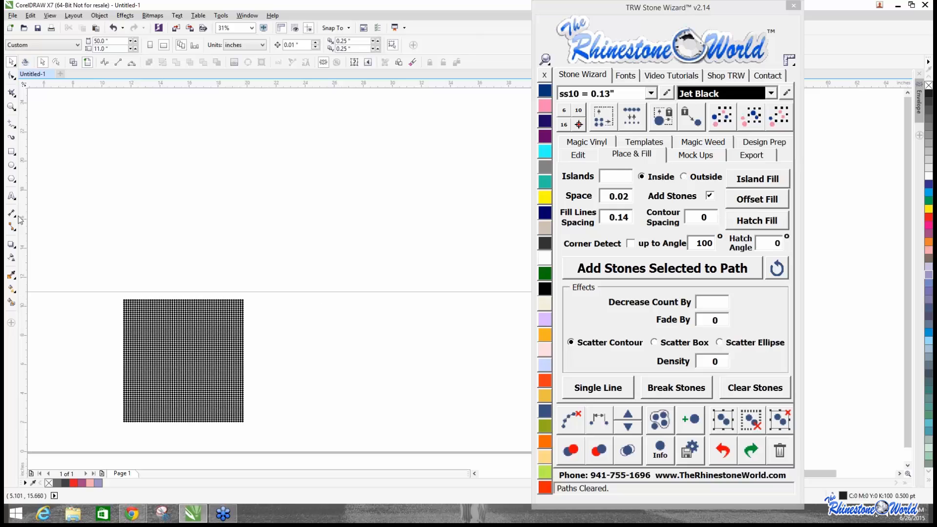
Add the artistic text "R" beside the stone square and enlarge it to about 4 by 4.5 in.
{"action": "left_click", "coordinate": [12, 196]}
{"action": "left_click", "coordinate": [353, 347]}
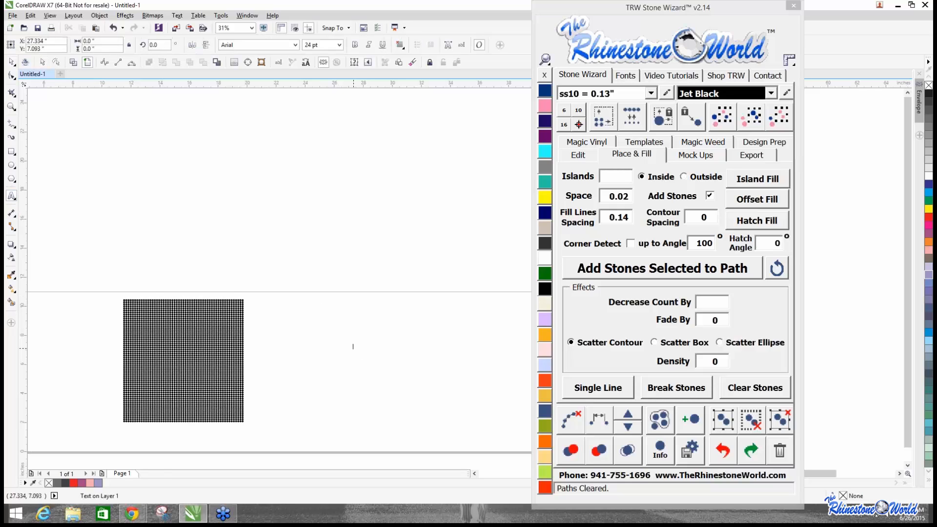
{"action": "type", "text": "R"}
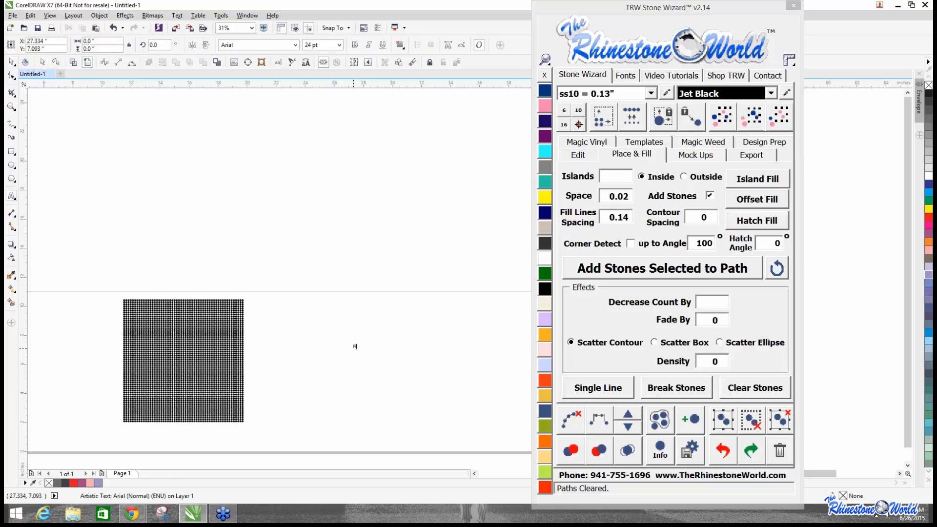
{"action": "left_click_drag", "start_coordinate": [349, 340], "coordinate": [295, 280]}
{"action": "left_click_drag", "start_coordinate": [328, 315], "coordinate": [333, 347]}
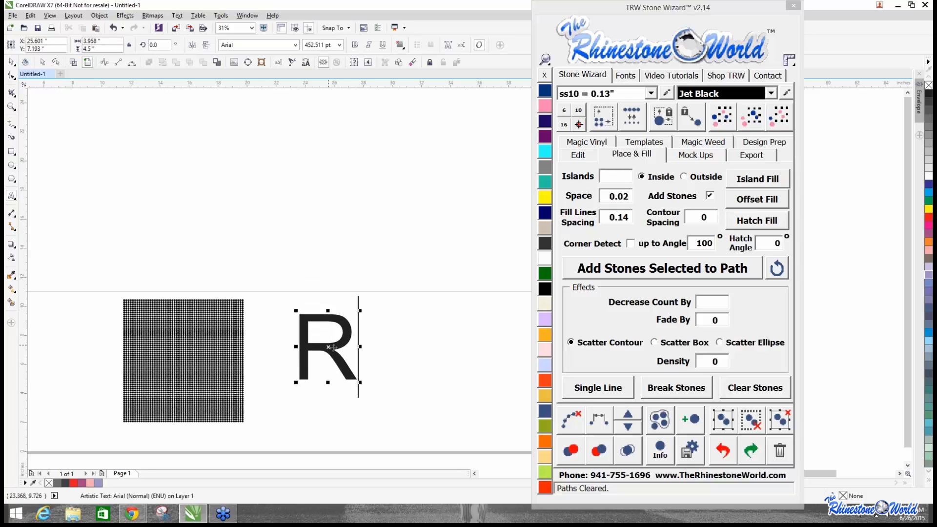
Apply sentence case to the R and set its font to the favorite TRW 135 Tote RFF1.
{"action": "left_click", "coordinate": [625, 74]}
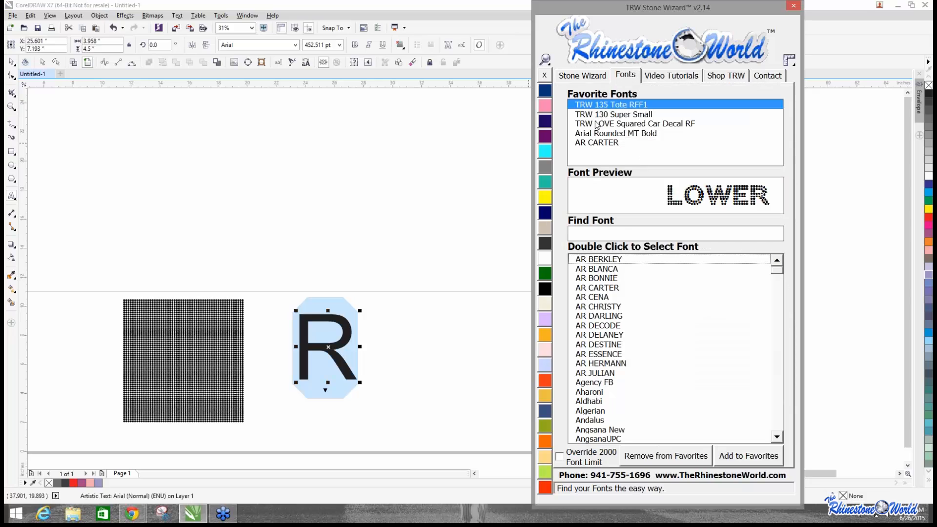
{"action": "left_click", "coordinate": [603, 108]}
{"action": "left_click", "coordinate": [595, 116]}
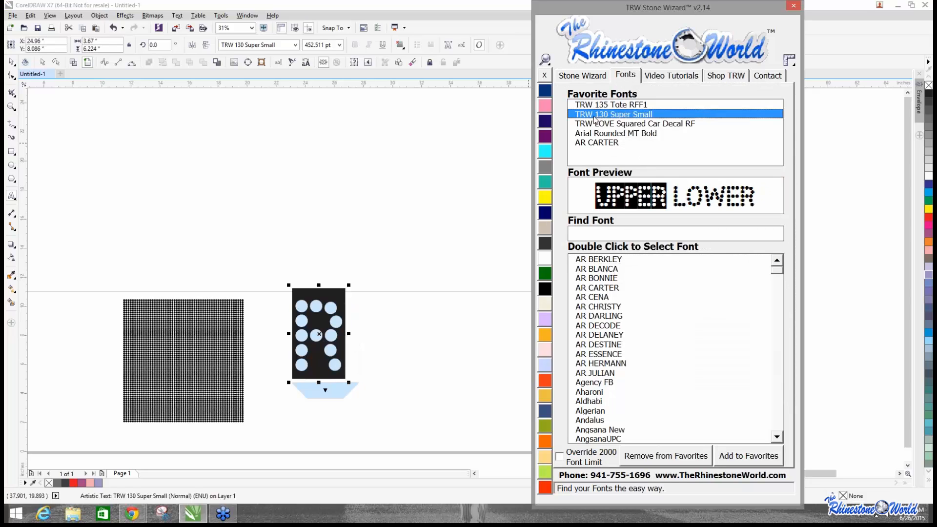
{"action": "left_click", "coordinate": [305, 62]}
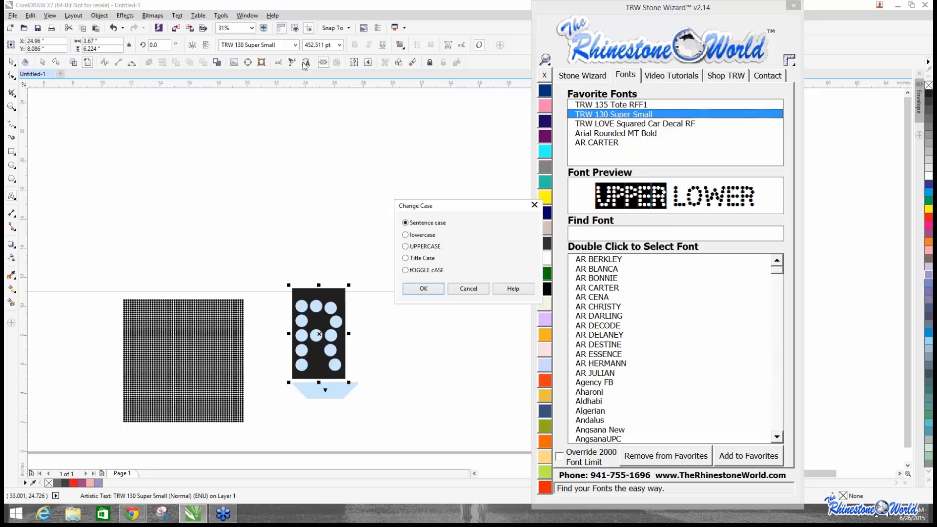
{"action": "left_click", "coordinate": [423, 289]}
{"action": "left_click", "coordinate": [605, 105]}
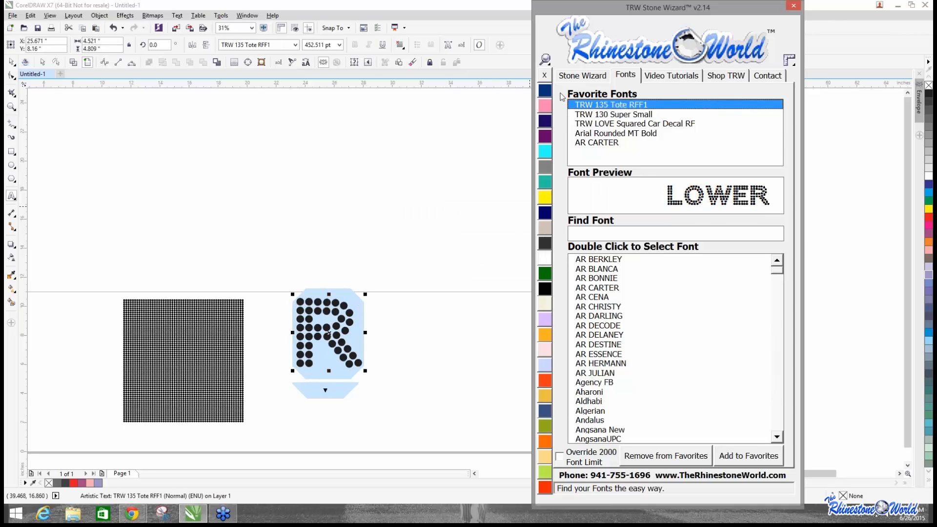
Resize the R design to ss10 stones, replacing its stones, and recolor it Citrine.
{"action": "left_click", "coordinate": [575, 76]}
{"action": "left_click", "coordinate": [603, 117]}
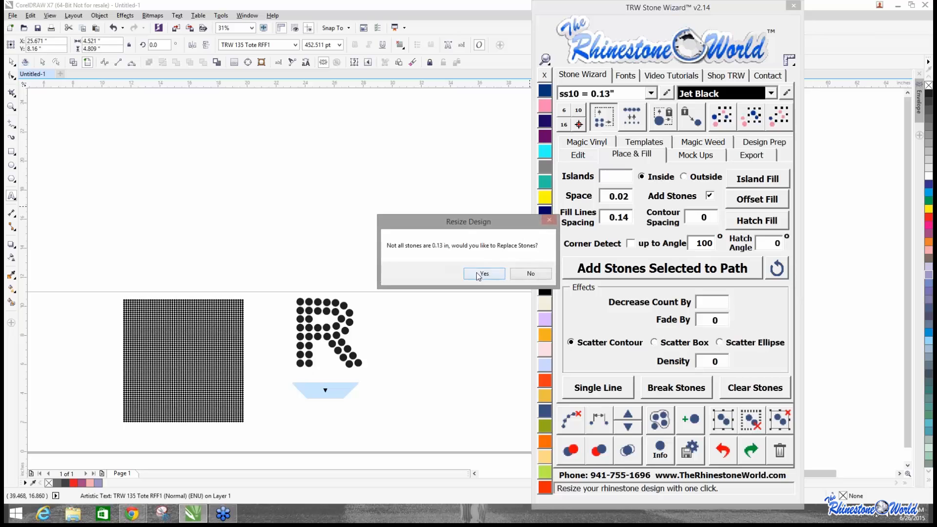
{"action": "left_click", "coordinate": [478, 276]}
{"action": "left_click", "coordinate": [545, 196]}
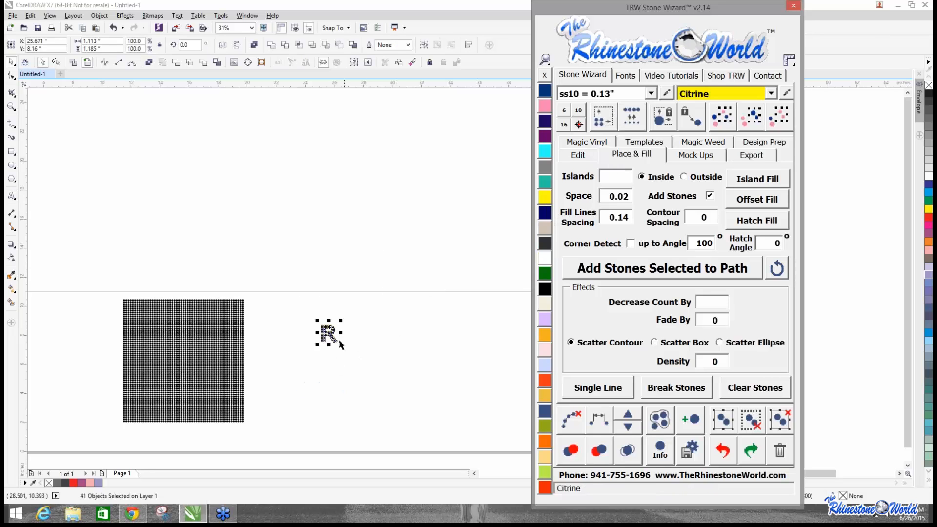
Move the Citrine R onto the upper-right corner of the stone square and nudge it into line with the stone grid.
{"action": "left_click_drag", "start_coordinate": [322, 329], "coordinate": [214, 306]}
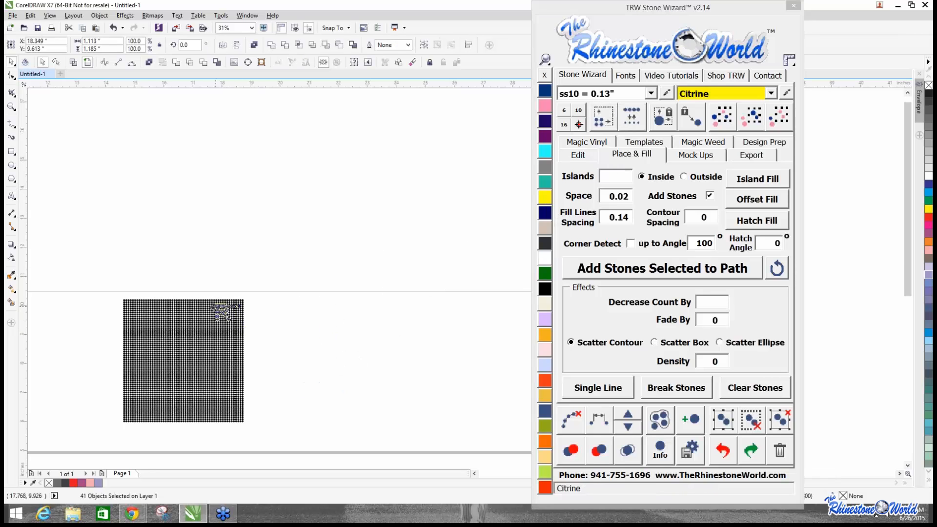
{"action": "scroll", "coordinate": [215, 306], "scroll_direction": "up", "scroll_amount": 4}
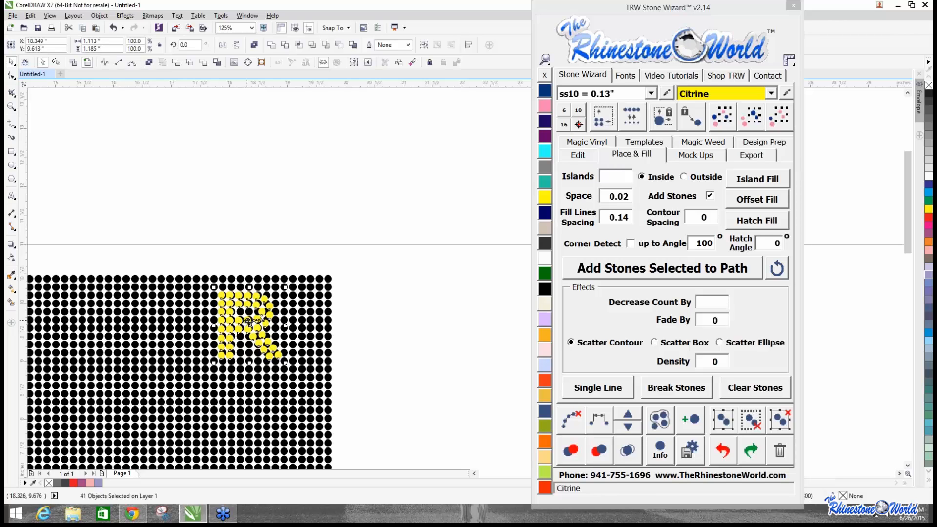
{"action": "scroll", "coordinate": [249, 321], "scroll_direction": "up", "scroll_amount": 2}
{"action": "left_click_drag", "start_coordinate": [248, 321], "coordinate": [251, 321]}
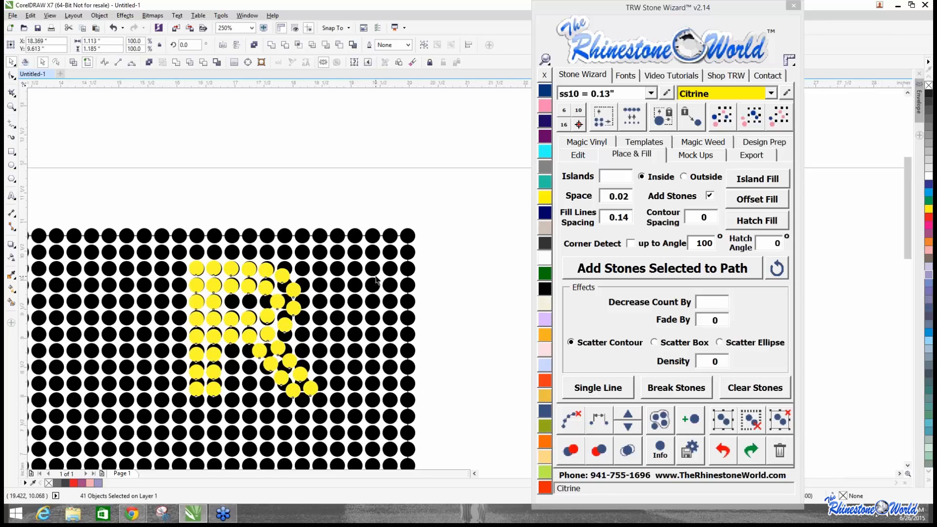
Clear the leftover fill paths from the stone design.
{"action": "scroll", "coordinate": [376, 279], "scroll_direction": "down", "scroll_amount": 4}
{"action": "left_click", "coordinate": [383, 288]}
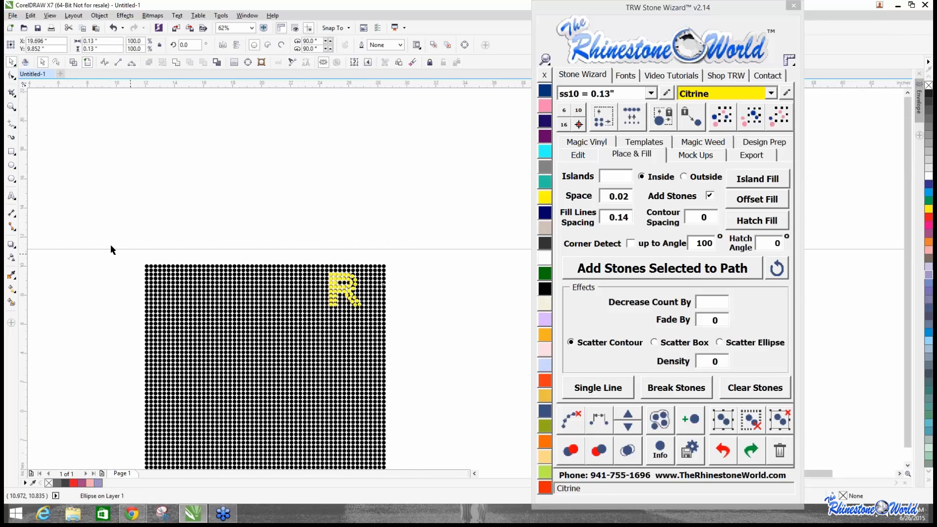
{"action": "scroll", "coordinate": [108, 243], "scroll_direction": "down", "scroll_amount": 4}
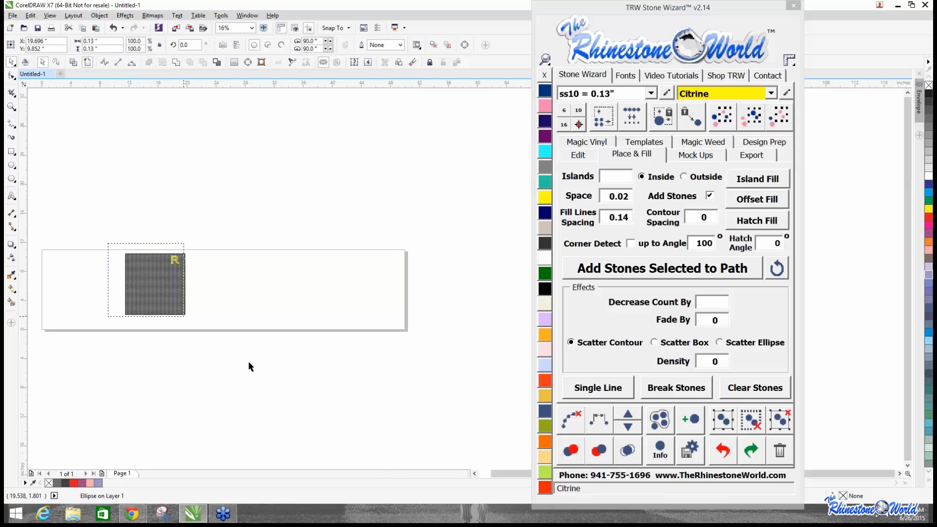
{"action": "left_click", "coordinate": [570, 420]}
{"action": "scroll", "coordinate": [155, 269], "scroll_direction": "up", "scroll_amount": 4}
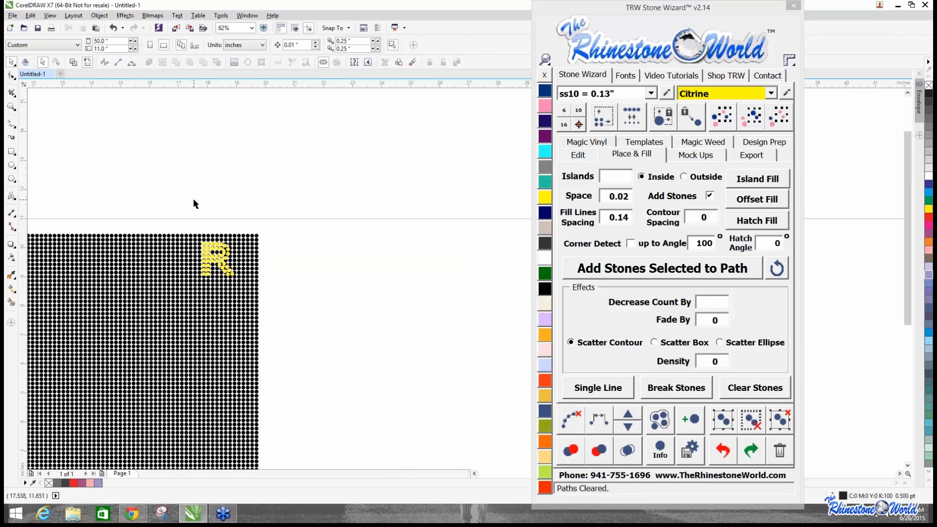
Try to merge the overlapping stones in the corner of the square around the Citrine R.
{"action": "left_click_drag", "start_coordinate": [177, 200], "coordinate": [271, 312]}
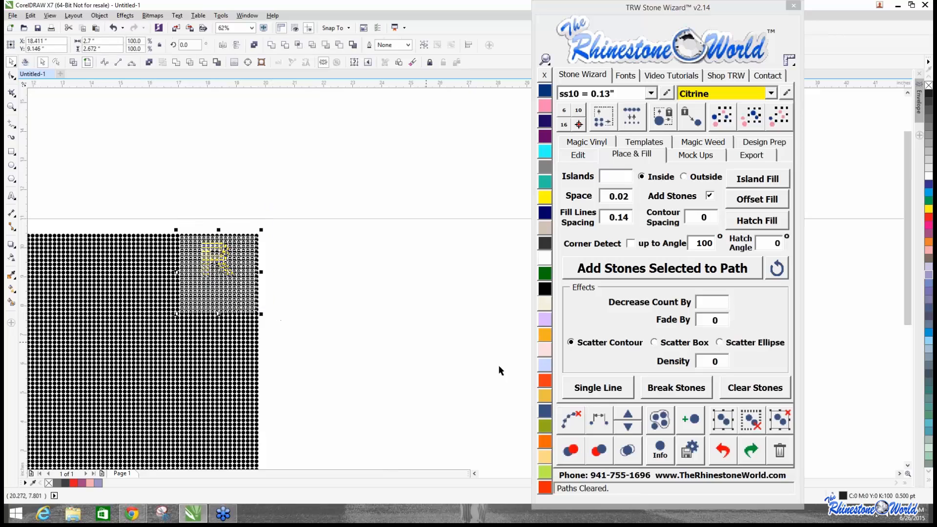
{"action": "left_click", "coordinate": [625, 454]}
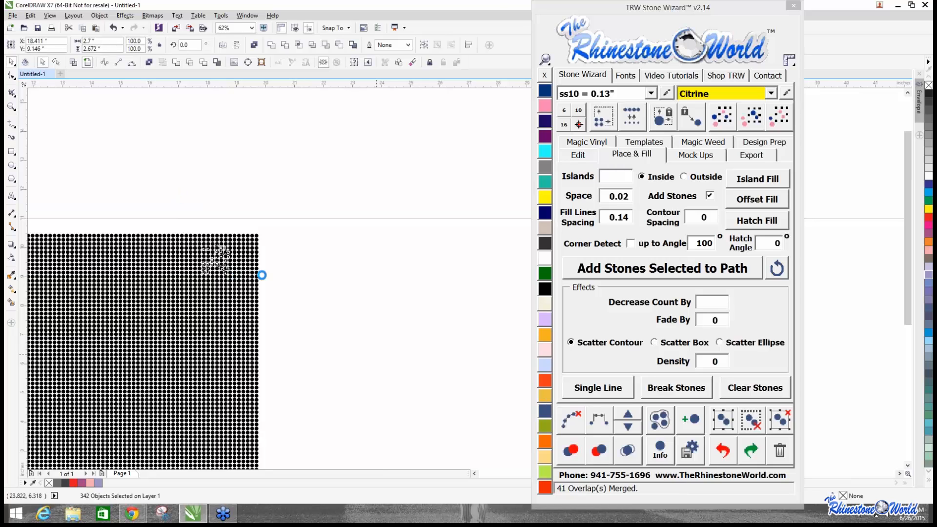
{"action": "scroll", "coordinate": [213, 256], "scroll_direction": "up", "scroll_amount": 1}
{"action": "scroll", "coordinate": [215, 262], "scroll_direction": "up", "scroll_amount": 3}
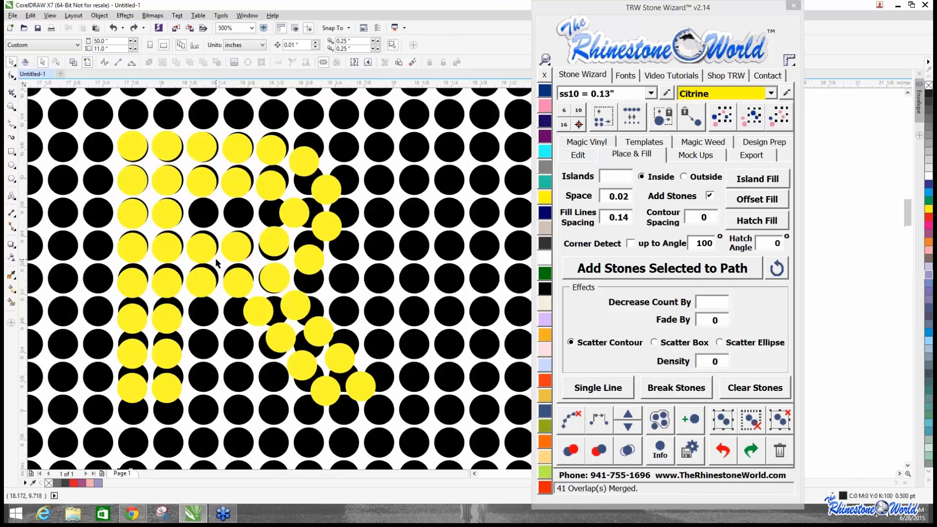
Select all Citrine stones of the R, nudge them closer to the stone grid, and send them behind the Jet Black stones.
{"action": "left_click", "coordinate": [225, 246]}
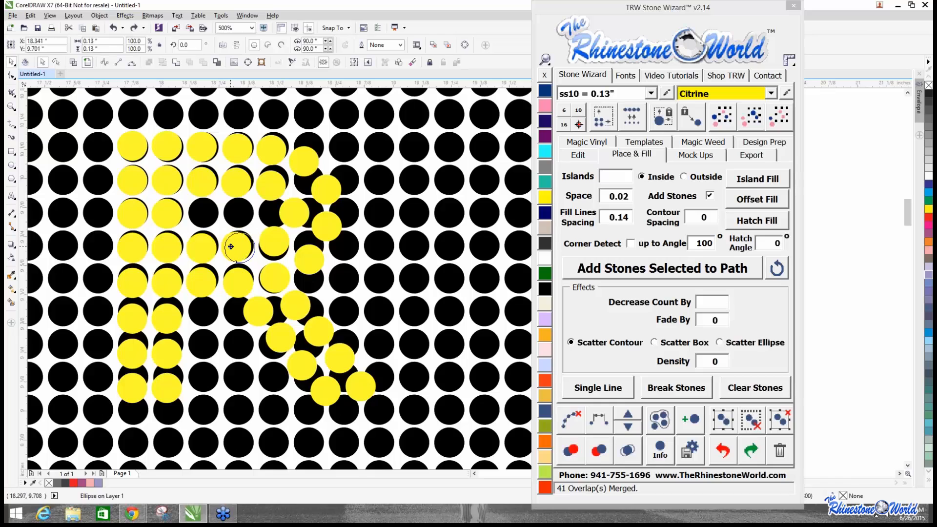
{"action": "left_click_drag", "start_coordinate": [230, 246], "coordinate": [229, 247]}
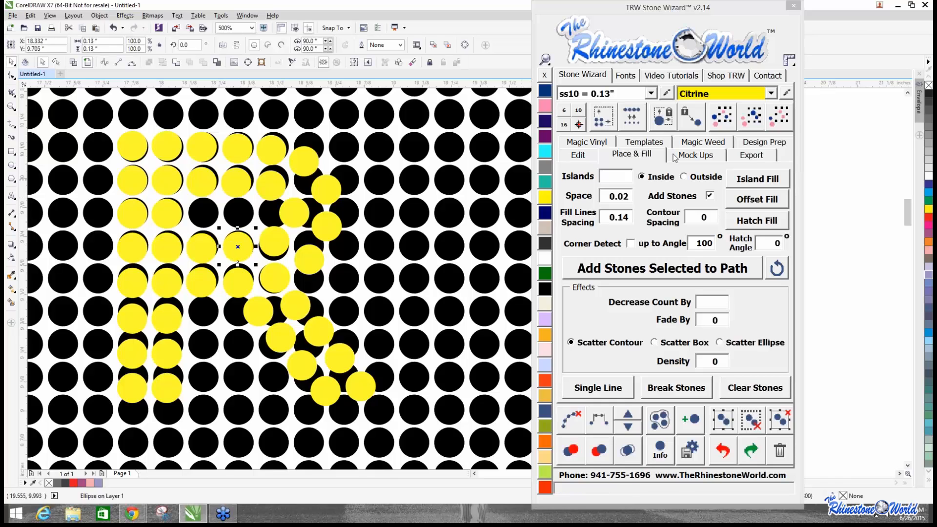
{"action": "left_click", "coordinate": [751, 128]}
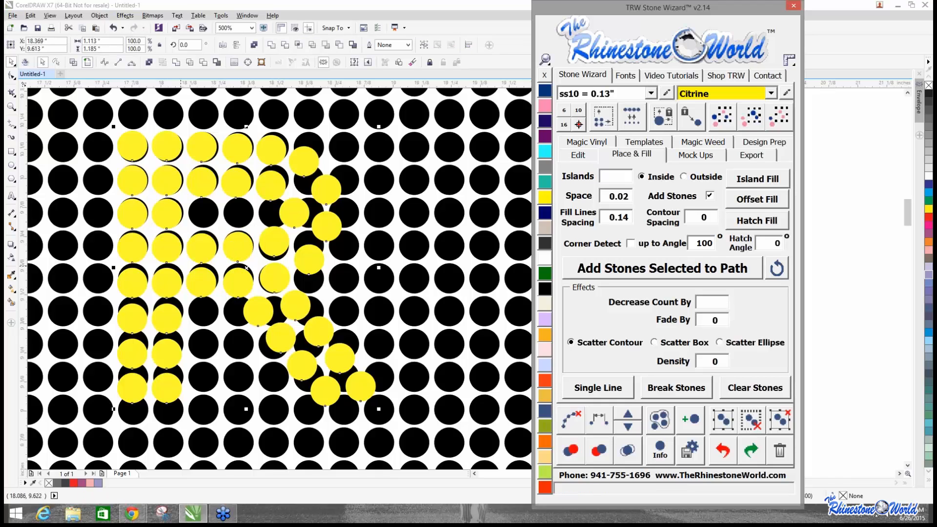
{"action": "left_click_drag", "start_coordinate": [194, 273], "coordinate": [205, 245]}
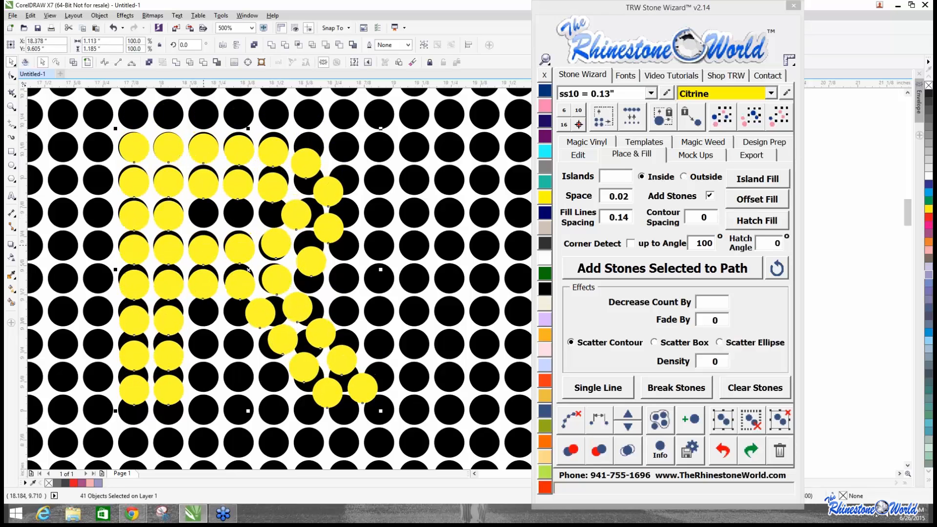
{"action": "left_click", "coordinate": [578, 155]}
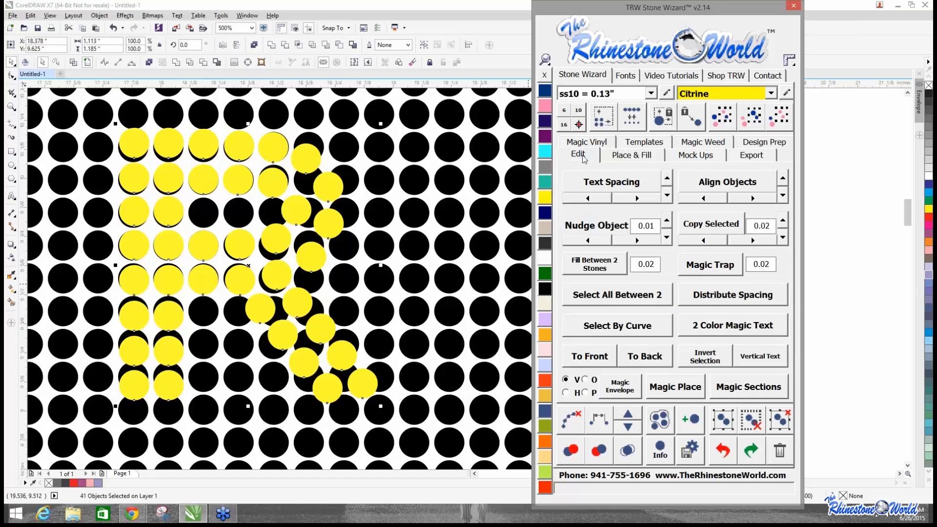
{"action": "left_click", "coordinate": [634, 359]}
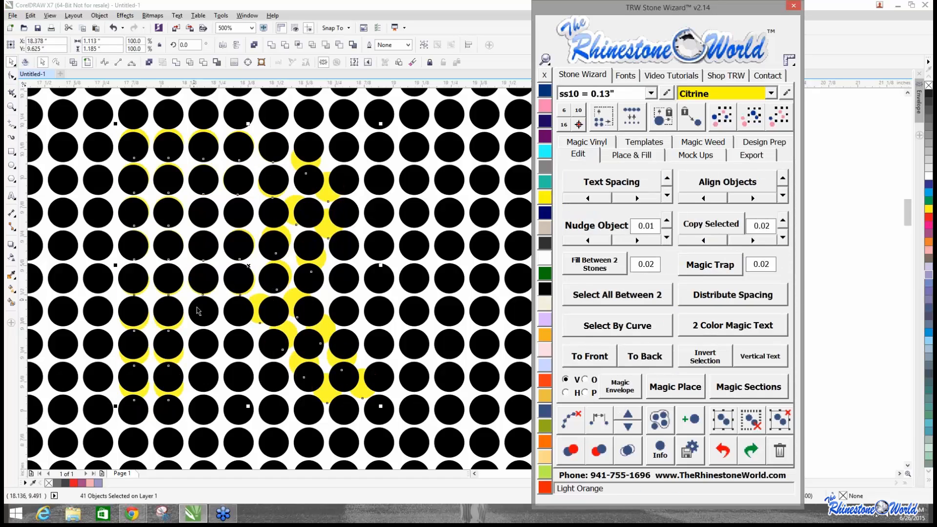
Merge the overlapping stones in the corner area around the R, with the Citrine stones at the back.
{"action": "left_click", "coordinate": [361, 299]}
{"action": "scroll", "coordinate": [361, 298], "scroll_direction": "down", "scroll_amount": 3}
{"action": "left_click_drag", "start_coordinate": [430, 225], "coordinate": [272, 347]}
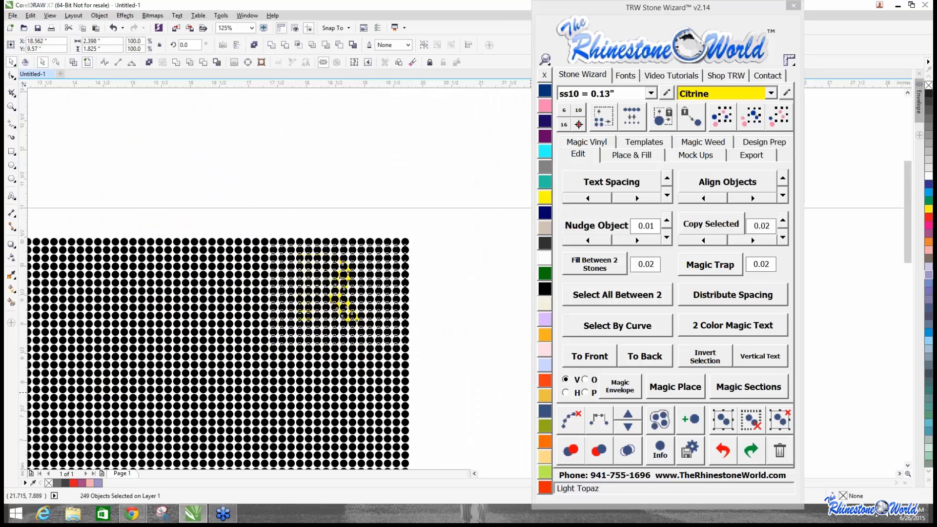
{"action": "left_click", "coordinate": [495, 365]}
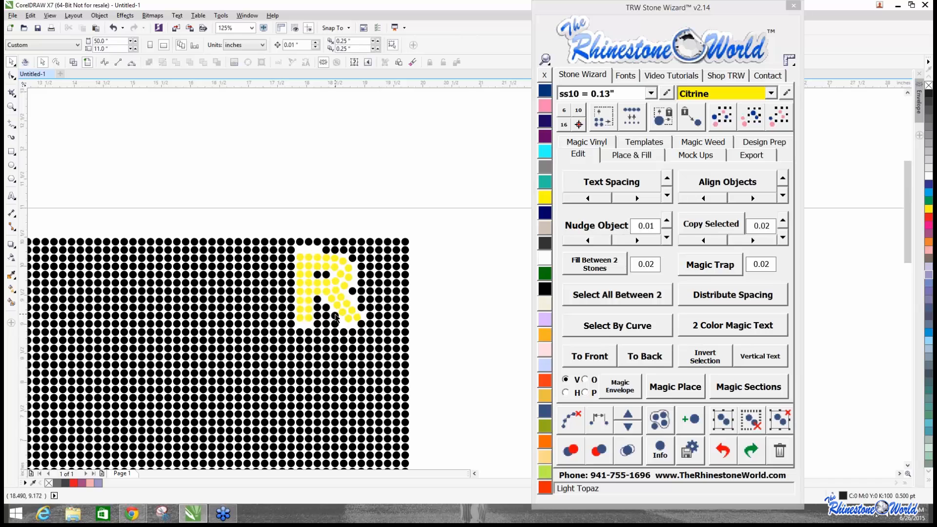
Move the two Jet Black stones below the R's left leg upward to close the gap beneath it.
{"action": "scroll", "coordinate": [335, 317], "scroll_direction": "up", "scroll_amount": 3}
{"action": "scroll", "coordinate": [335, 318], "scroll_direction": "up", "scroll_amount": 1}
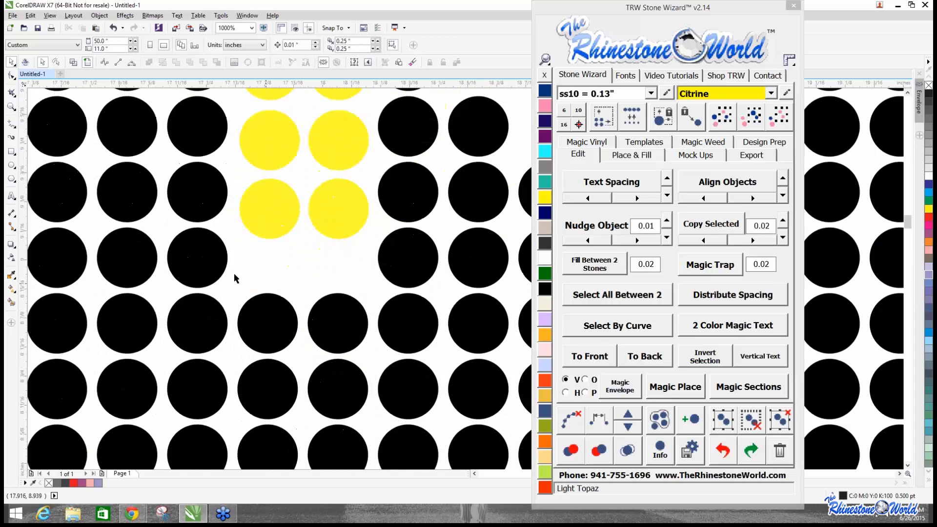
{"action": "left_click", "coordinate": [212, 266]}
{"action": "mouse_move", "coordinate": [212, 266]}
{"action": "left_mouse_down"}
{"action": "mouse_move", "coordinate": [324, 267]}
{"action": "mouse_move", "coordinate": [214, 266]}
{"action": "left_mouse_up"}
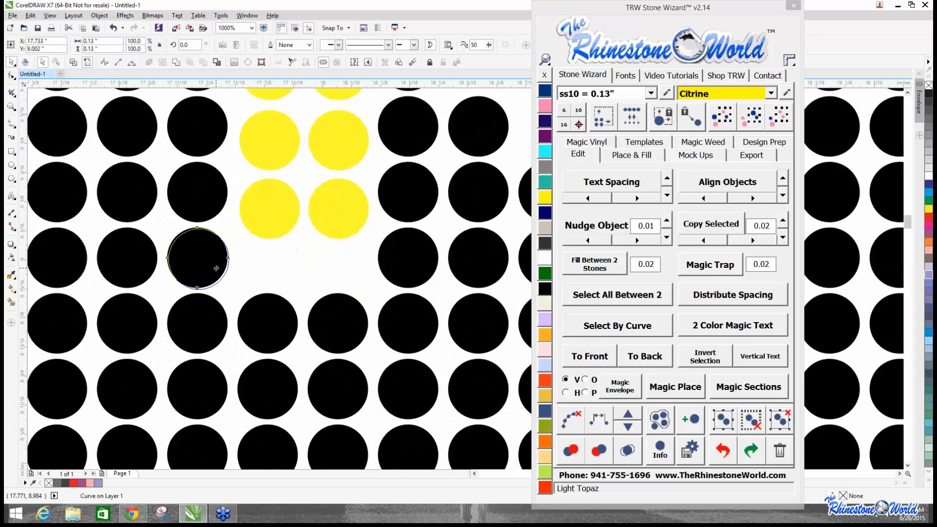
{"action": "left_click_drag", "start_coordinate": [268, 318], "coordinate": [270, 277]}
{"action": "left_click_drag", "start_coordinate": [340, 322], "coordinate": [340, 286]}
{"action": "scroll", "coordinate": [340, 282], "scroll_direction": "down", "scroll_amount": 4}
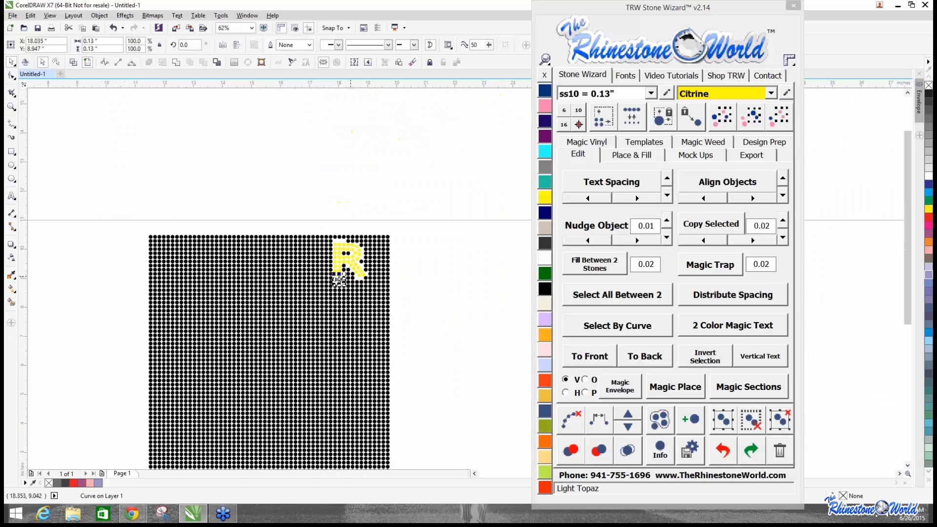
{"action": "left_click", "coordinate": [112, 250]}
{"action": "scroll", "coordinate": [203, 314], "scroll_direction": "down", "scroll_amount": 3}
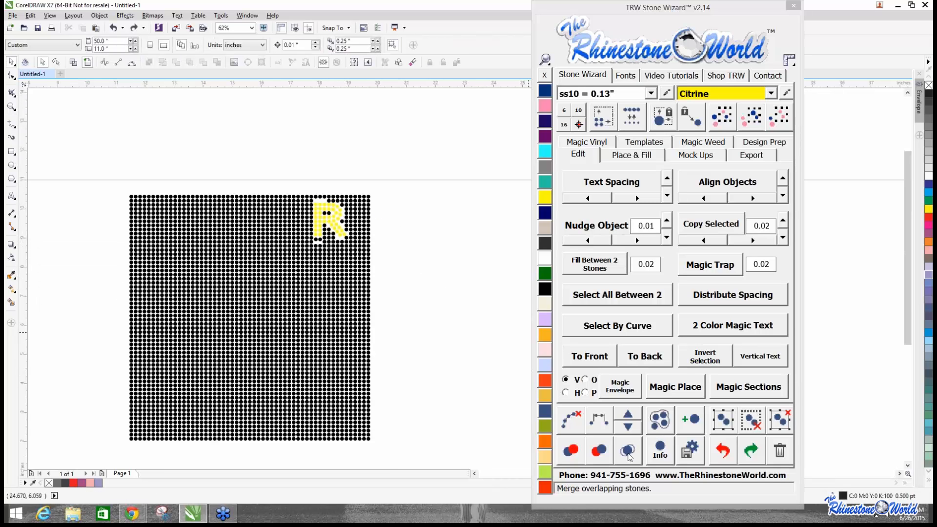
Add the artistic text "V" above the stone square's upper-left corner, enlarged to about 2.26 by 2.47 in.
{"action": "left_click", "coordinate": [11, 195]}
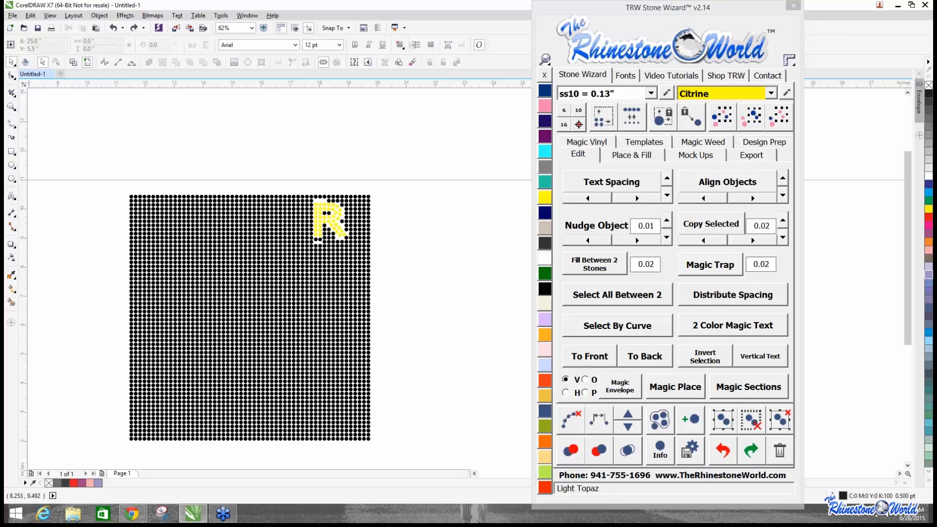
{"action": "left_click", "coordinate": [104, 146]}
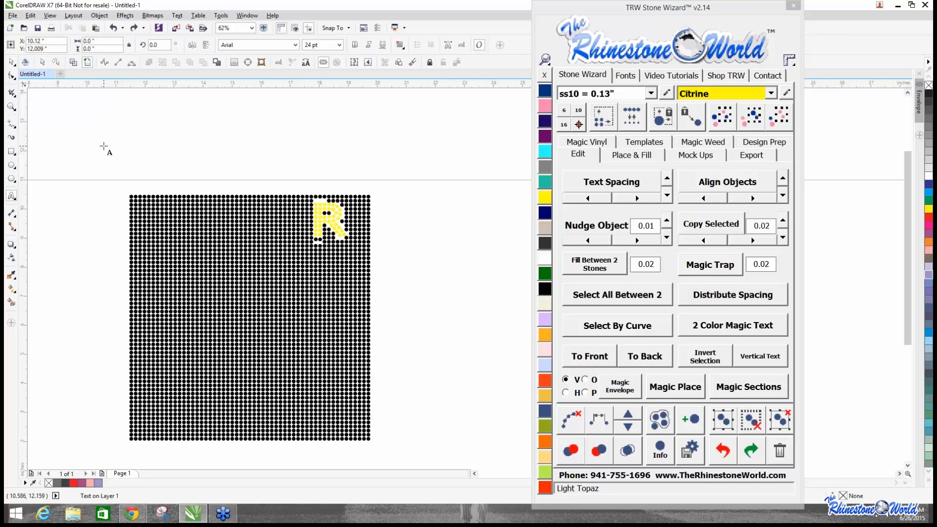
{"action": "type", "text": "V"}
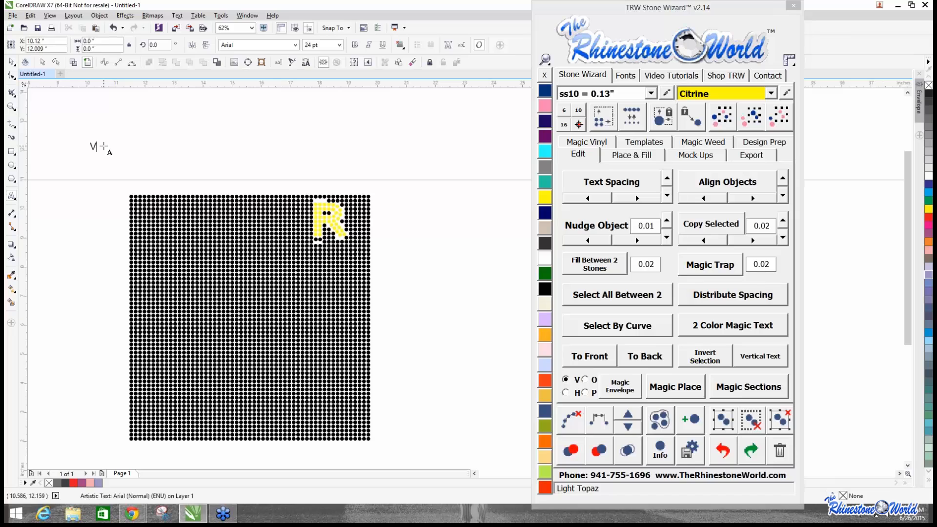
{"action": "left_click_drag", "start_coordinate": [101, 152], "coordinate": [159, 218]}
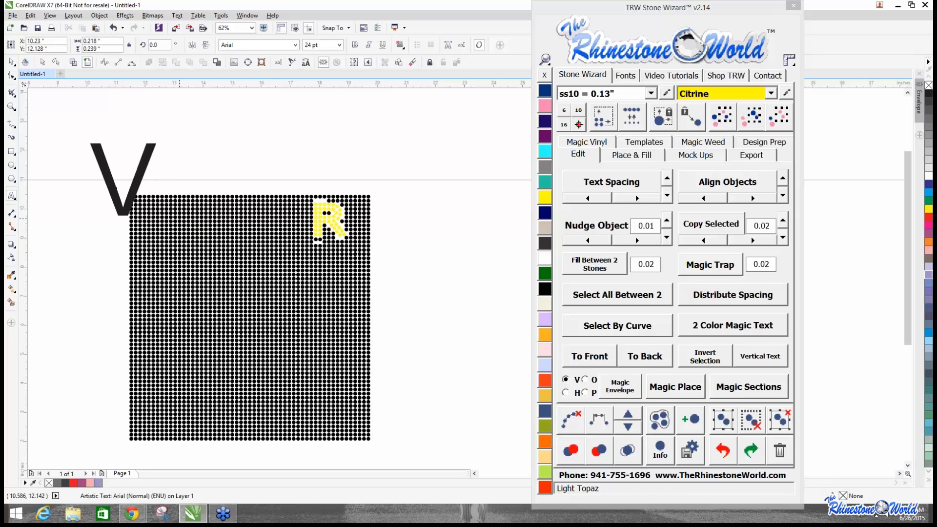
{"action": "left_click_drag", "start_coordinate": [126, 181], "coordinate": [118, 149]}
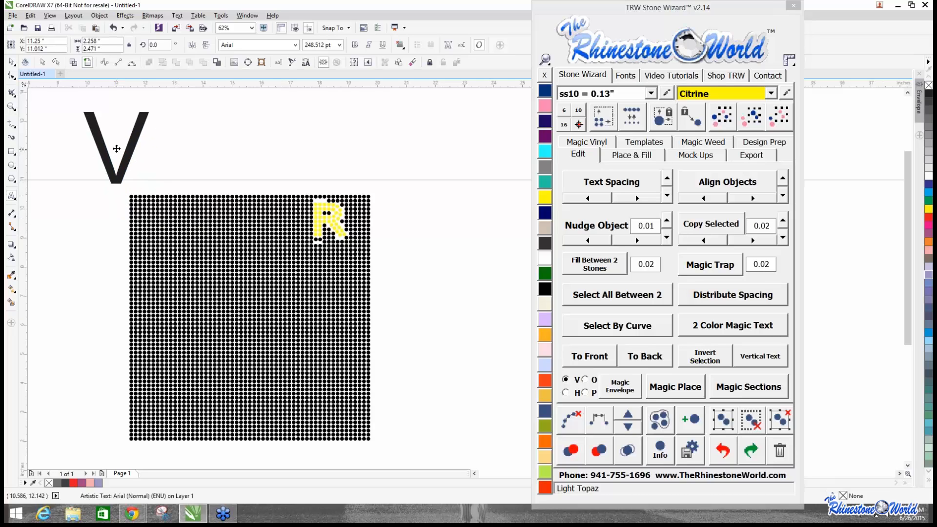
{"action": "double_click", "coordinate": [89, 150]}
Search the fonts for "impact", try the favorite AR CARTER on the V, and try to add Impact to the favorites.
{"action": "left_click", "coordinate": [637, 77]}
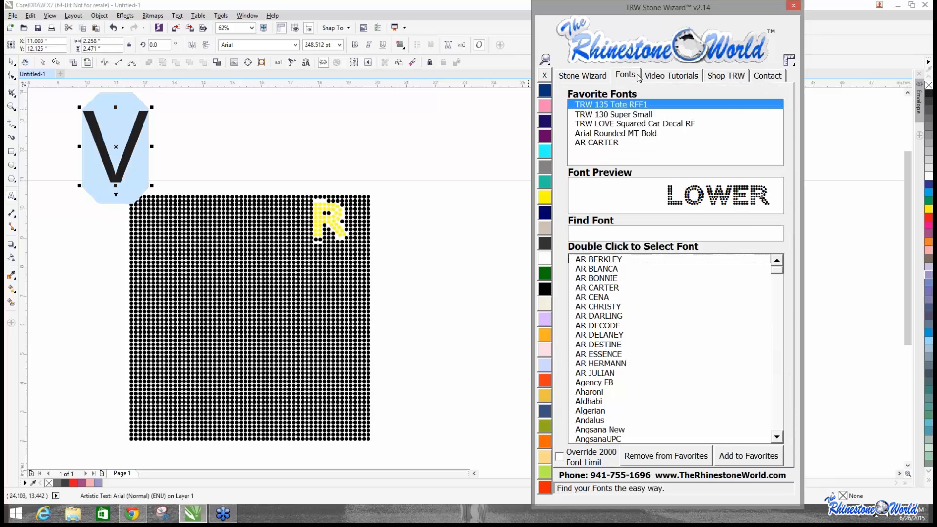
{"action": "left_click", "coordinate": [608, 233]}
{"action": "type", "text": "impact"}
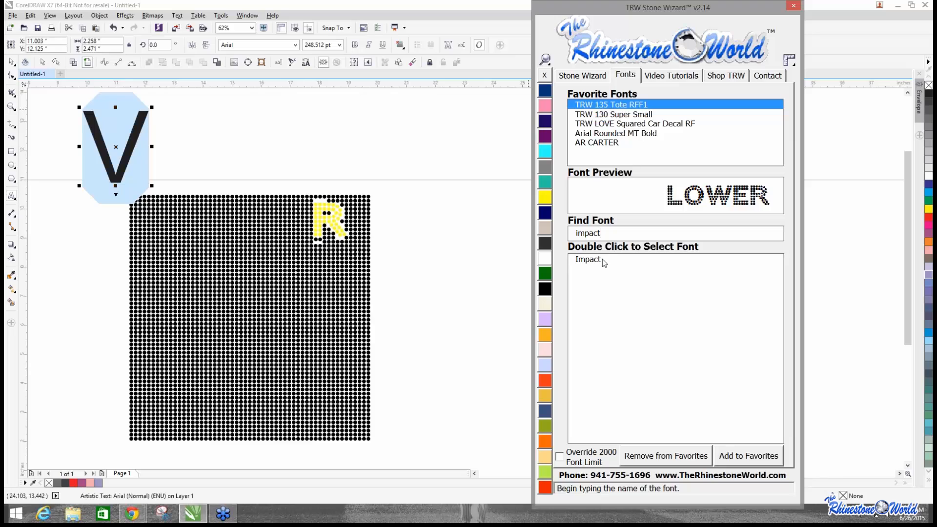
{"action": "left_click", "coordinate": [602, 260]}
{"action": "left_click", "coordinate": [594, 234]}
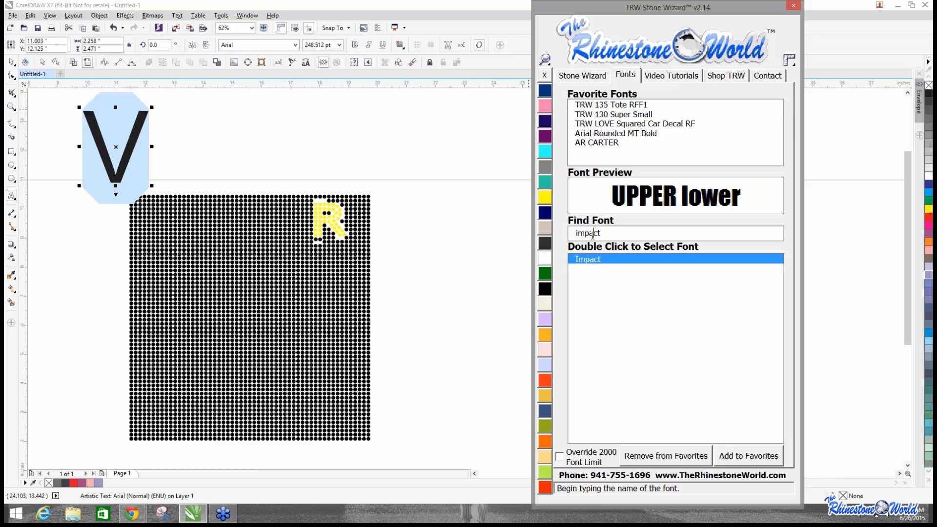
{"action": "left_click_drag", "start_coordinate": [161, 157], "coordinate": [94, 159]}
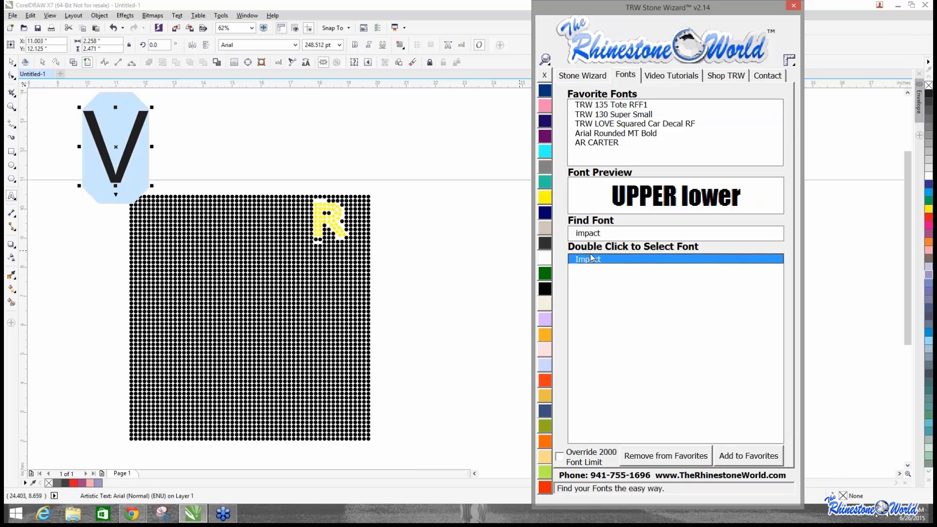
{"action": "double_click", "coordinate": [598, 143]}
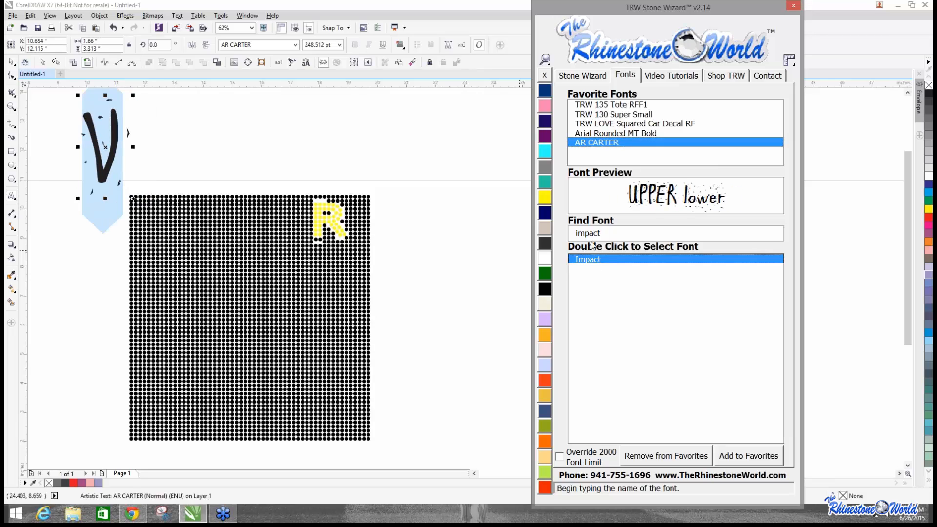
{"action": "left_click", "coordinate": [739, 459]}
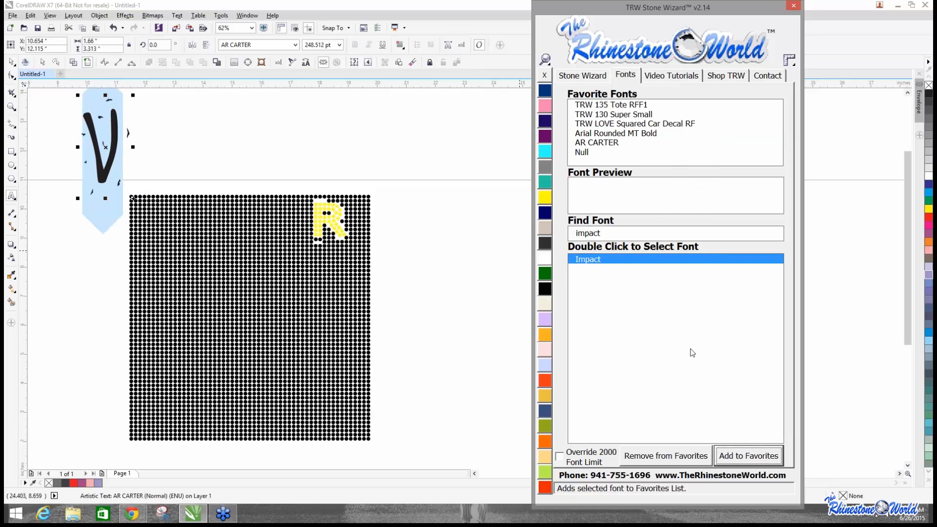
Search the fonts for "col" and set the V's font to College-Black.
{"action": "double_click", "coordinate": [612, 231]}
{"action": "type", "text": "col"}
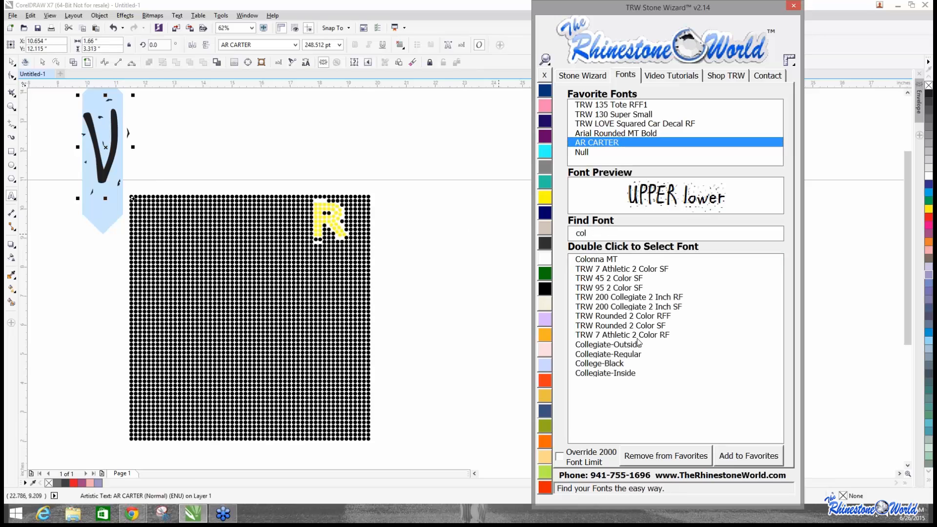
{"action": "double_click", "coordinate": [626, 362]}
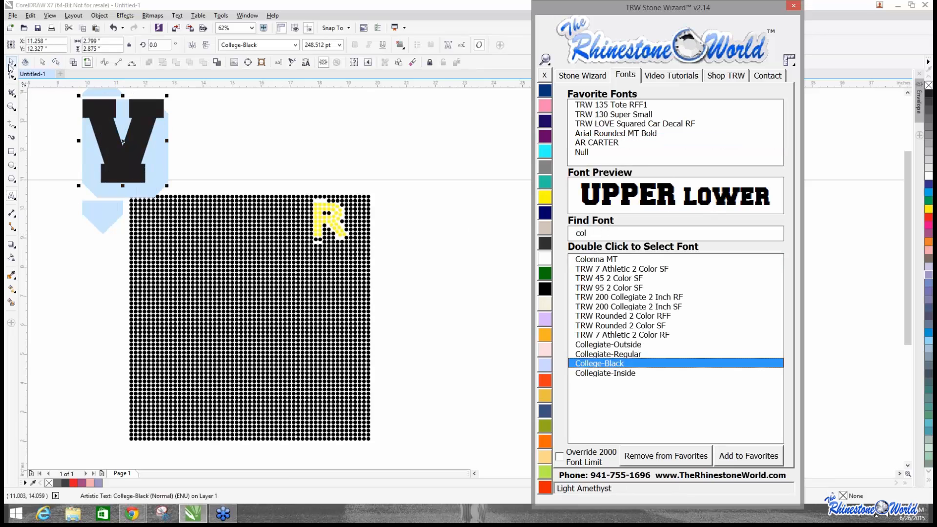
Recolor the V Citrine and move it onto the middle of the stone square.
{"action": "left_click", "coordinate": [544, 197]}
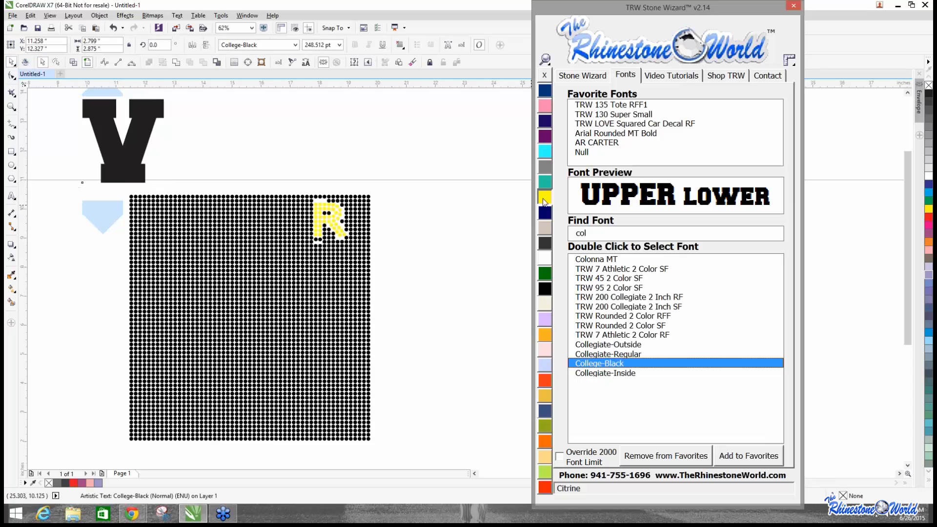
{"action": "left_click", "coordinate": [129, 159]}
{"action": "left_click_drag", "start_coordinate": [129, 159], "coordinate": [250, 342]}
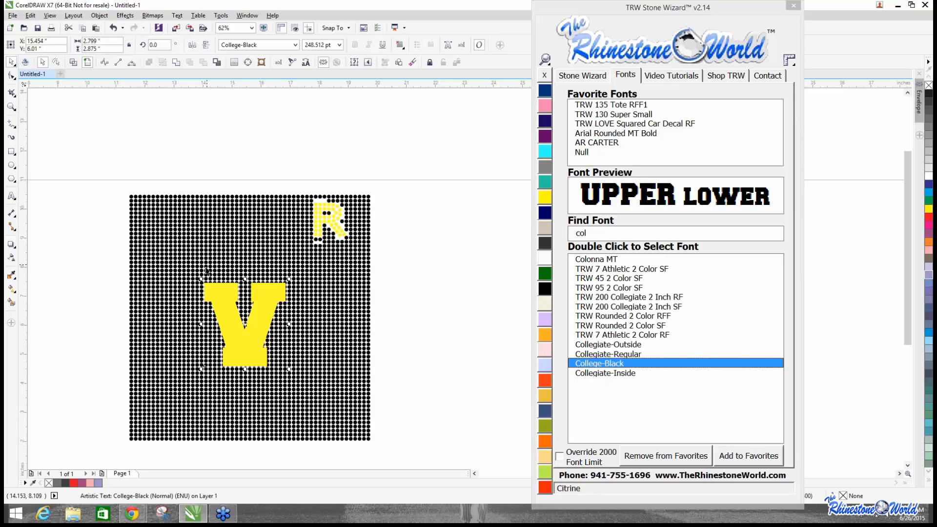
Enlarge the V to about 3.9 by 4 in, recenter it on the square, and send it behind the stones.
{"action": "left_click_drag", "start_coordinate": [192, 267], "coordinate": [168, 247]}
{"action": "left_click_drag", "start_coordinate": [263, 289], "coordinate": [285, 291]}
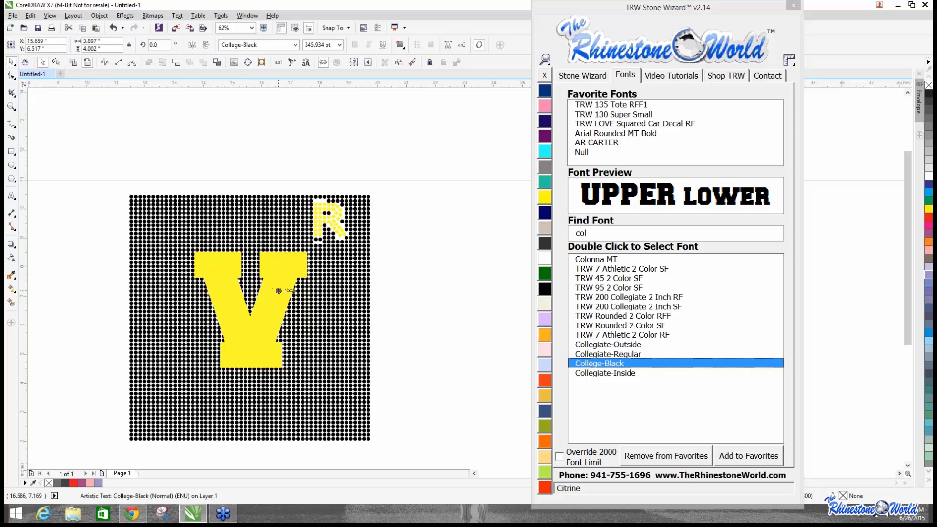
{"action": "left_click", "coordinate": [582, 75]}
{"action": "left_click", "coordinate": [644, 357]}
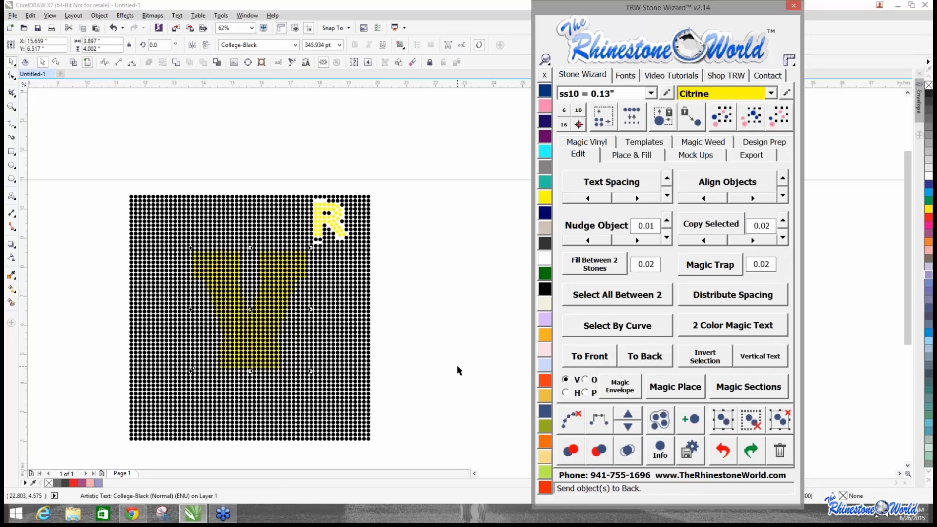
Recolor the stones surrounded by the V to Citrine and examine the stones along its inner edge.
{"action": "left_click", "coordinate": [665, 426]}
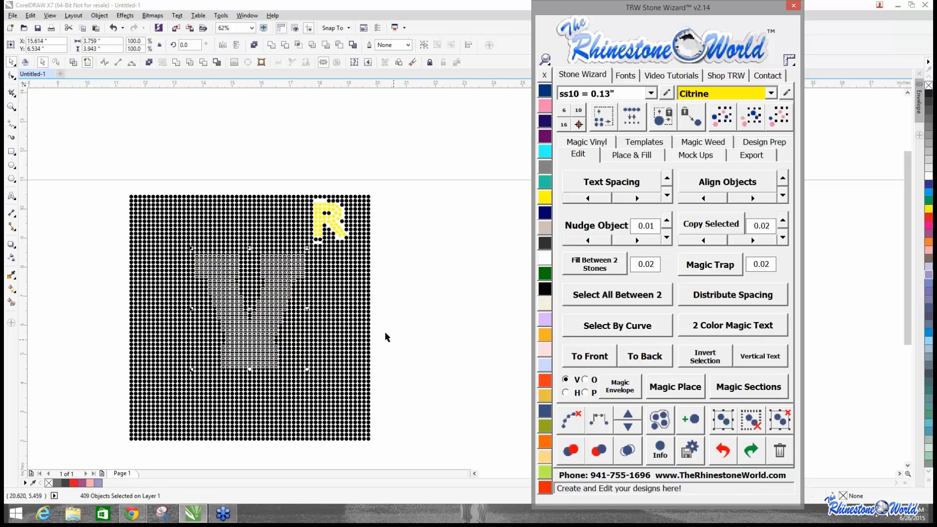
{"action": "left_click", "coordinate": [545, 196]}
{"action": "left_click", "coordinate": [263, 278]}
{"action": "scroll", "coordinate": [263, 280], "scroll_direction": "up", "scroll_amount": 2}
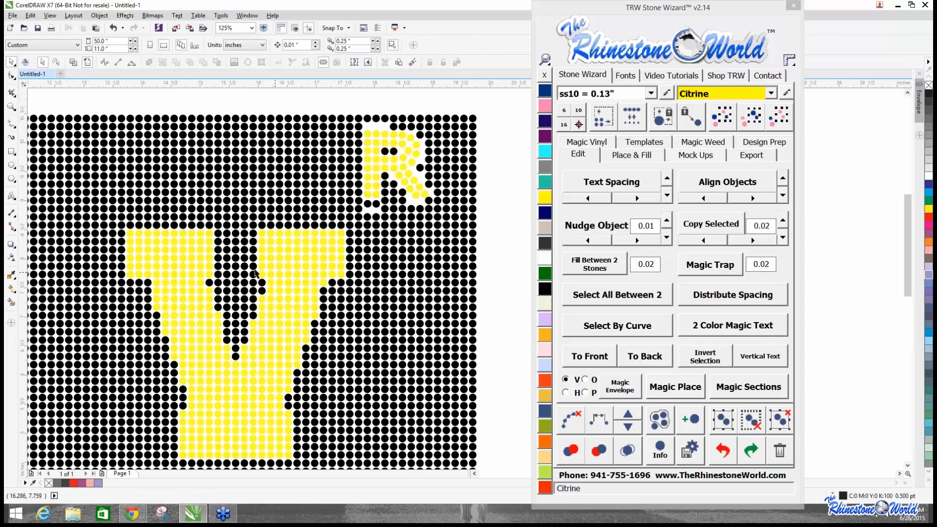
{"action": "scroll", "coordinate": [258, 299], "scroll_direction": "up", "scroll_amount": 4}
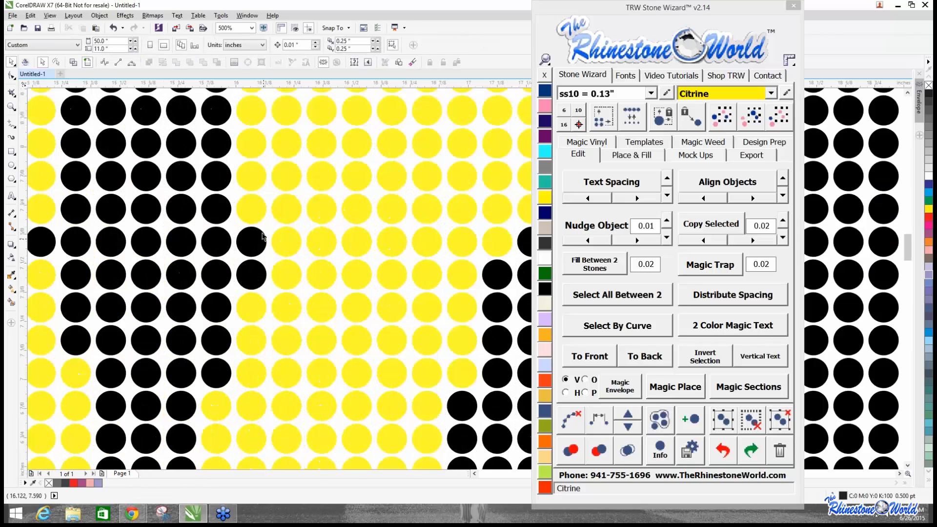
{"action": "left_click", "coordinate": [251, 241]}
{"action": "scroll", "coordinate": [251, 242], "scroll_direction": "down", "scroll_amount": 3}
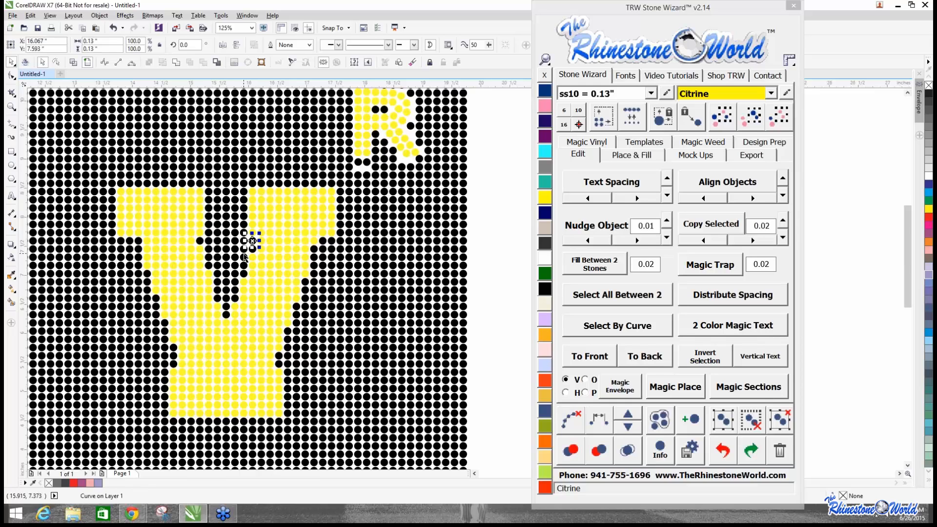
{"action": "scroll", "coordinate": [305, 198], "scroll_direction": "down", "scroll_amount": 3}
{"action": "scroll", "coordinate": [288, 222], "scroll_direction": "up", "scroll_amount": 3}
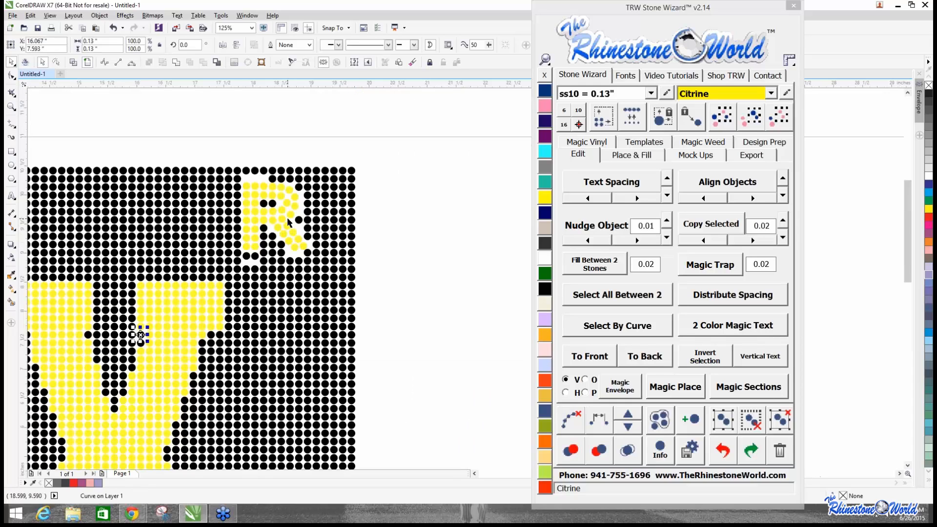
{"action": "scroll", "coordinate": [287, 222], "scroll_direction": "down", "scroll_amount": 3}
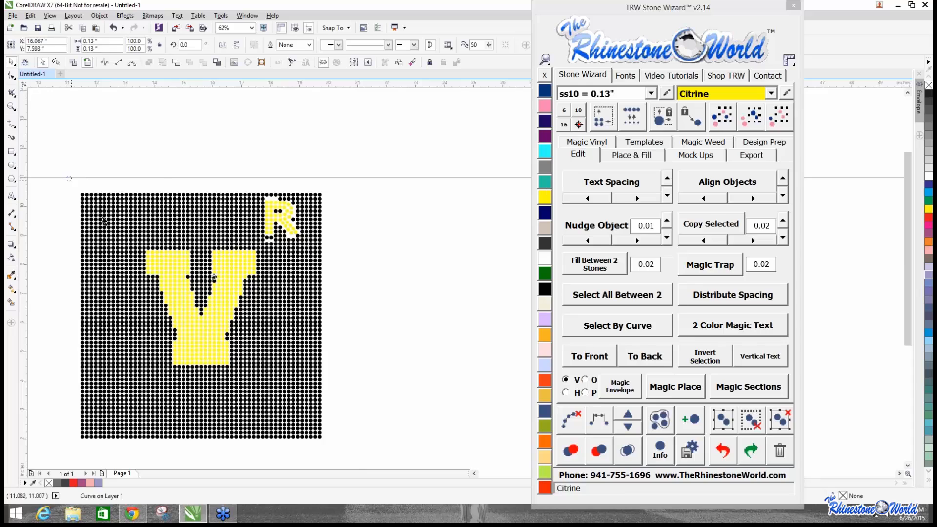
Select the entire stone design, including the square, V and R, and delete it from the page.
{"action": "left_click_drag", "start_coordinate": [67, 176], "coordinate": [365, 457]}
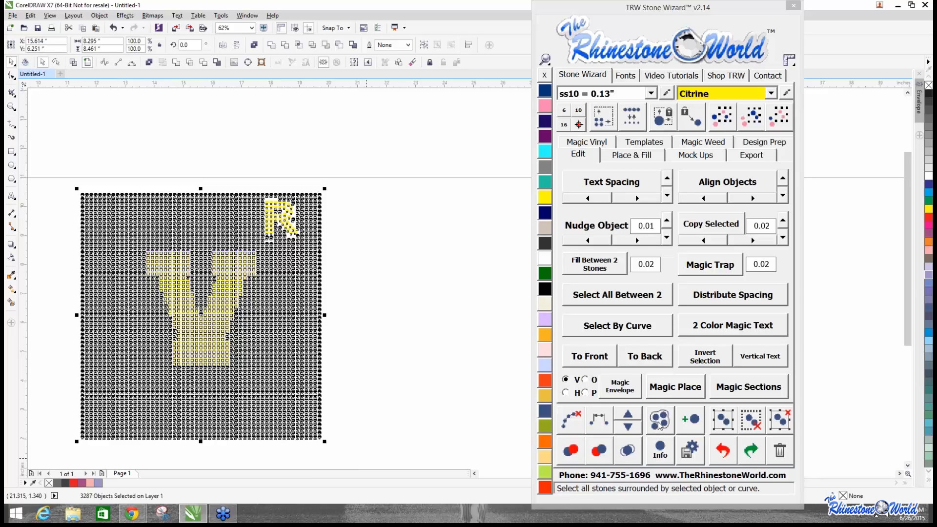
{"action": "left_click", "coordinate": [662, 424]}
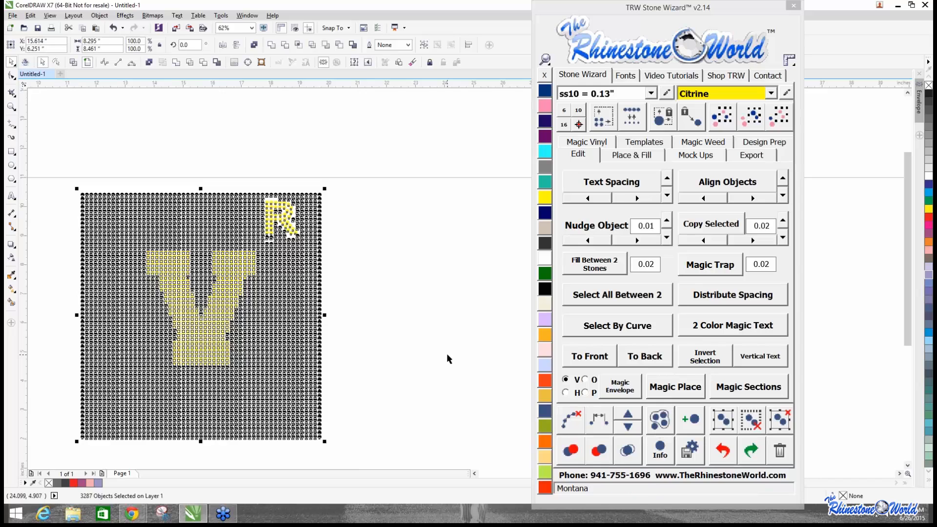
{"action": "scroll", "coordinate": [439, 292], "scroll_direction": "down", "scroll_amount": 2}
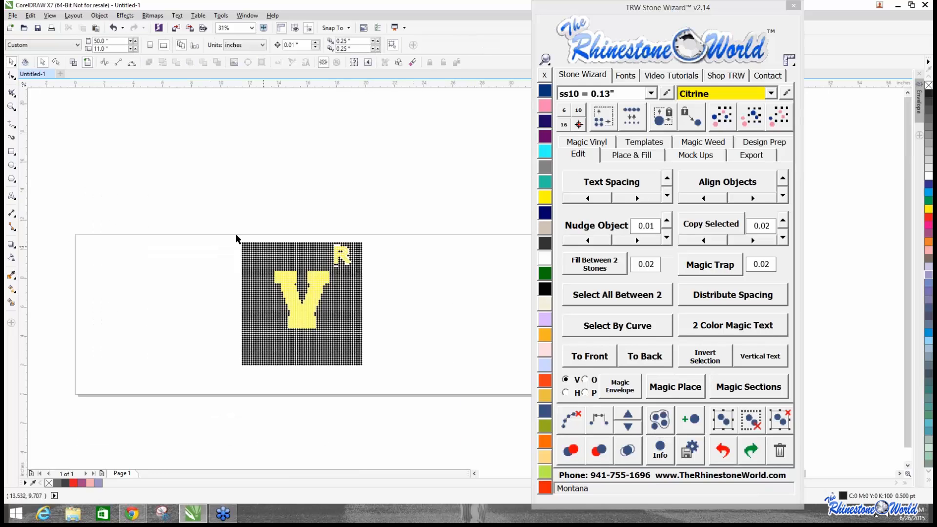
{"action": "left_click_drag", "start_coordinate": [357, 375], "coordinate": [418, 426]}
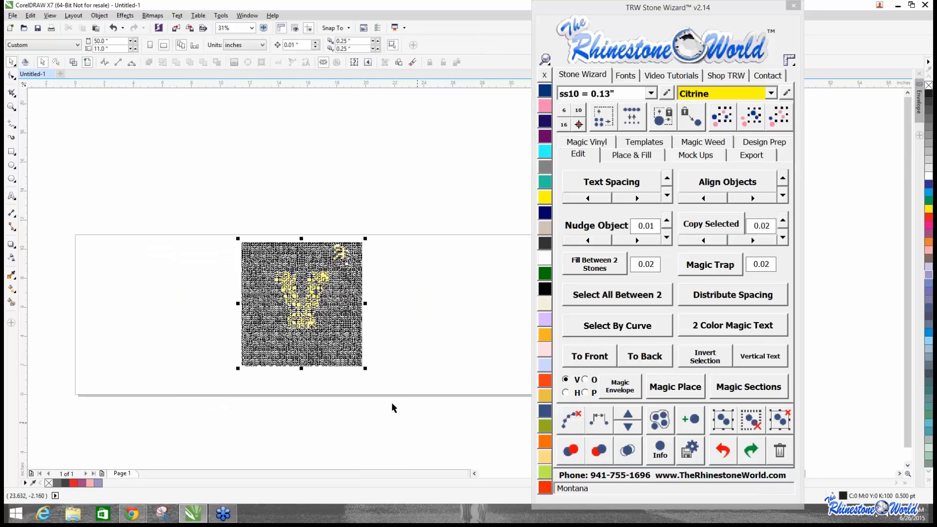
{"action": "left_click", "coordinate": [631, 155]}
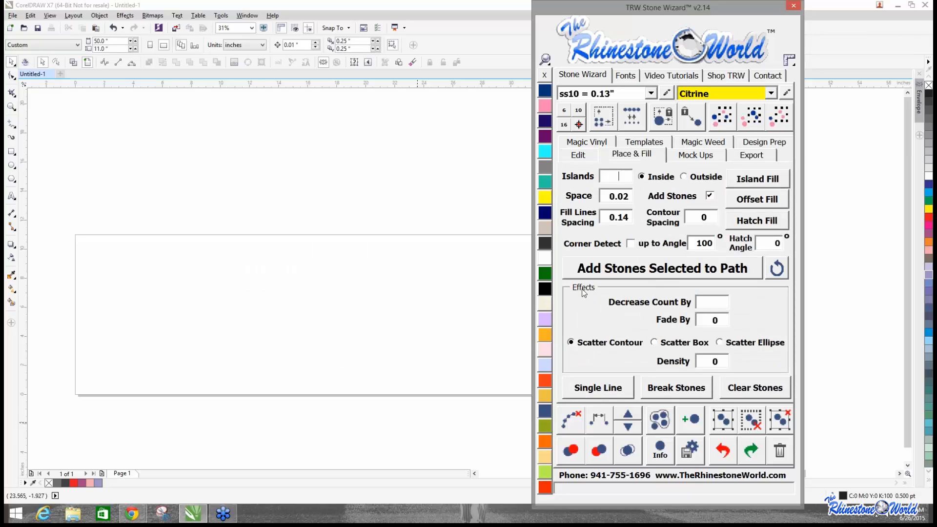
{"action": "left_click", "coordinate": [267, 285]}
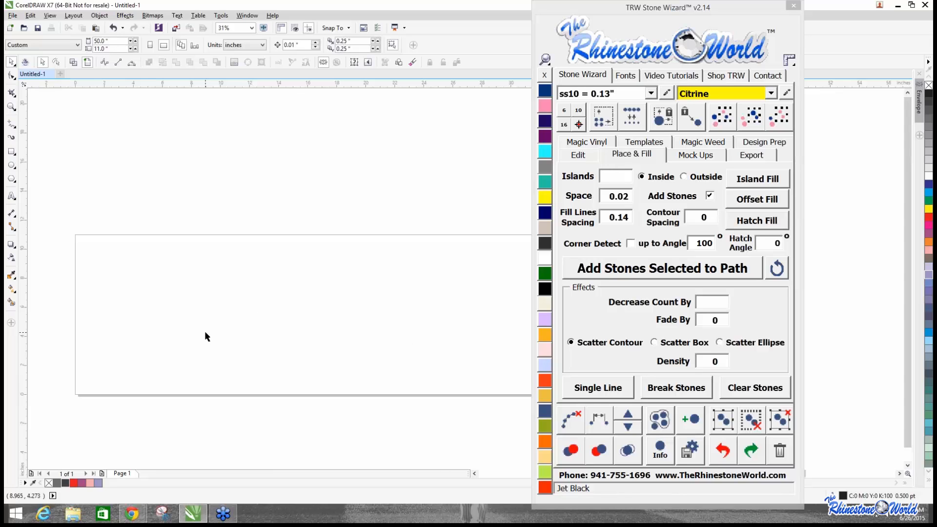
Undo the deletion of the design and the Citrine recoloring of the V's stones.
{"action": "key", "text": "ctrl+z"}
{"action": "key", "text": "ctrl+z"}
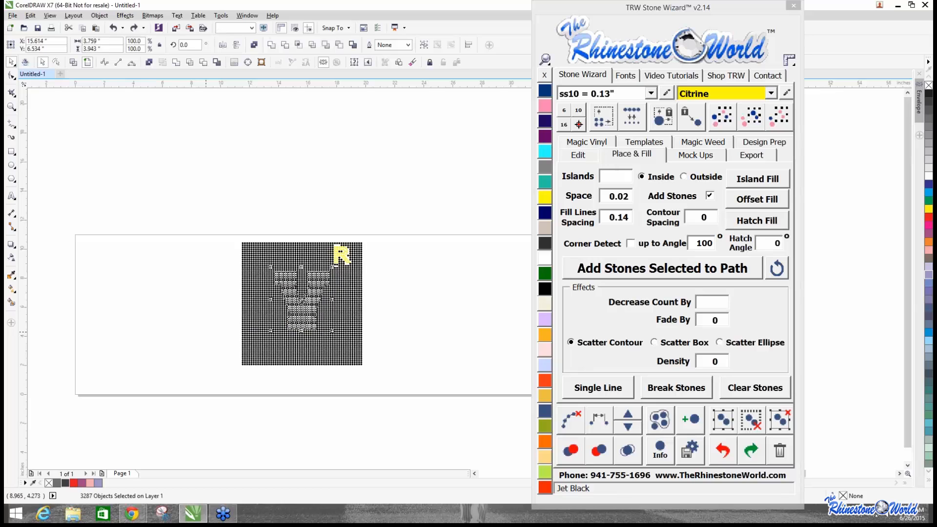
{"action": "left_click", "coordinate": [205, 329]}
{"action": "scroll", "coordinate": [321, 296], "scroll_direction": "up", "scroll_amount": 2}
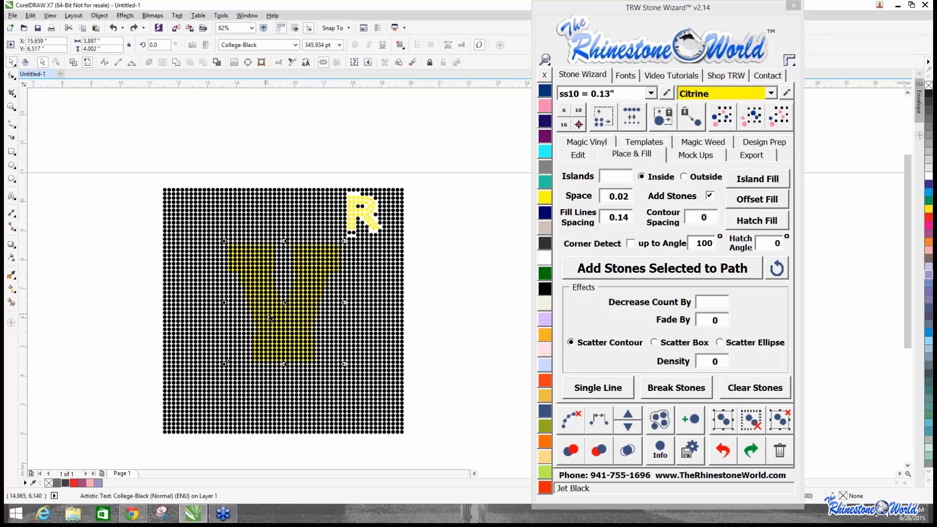
Move the V slightly down and left behind the stones, fine-tuning its position to about X 15.558, Y 6.256 in.
{"action": "mouse_move", "coordinate": [283, 303]}
{"action": "left_mouse_down"}
{"action": "mouse_move", "coordinate": [156, 334]}
{"action": "mouse_move", "coordinate": [233, 327]}
{"action": "mouse_move", "coordinate": [281, 310]}
{"action": "left_mouse_up"}
{"action": "scroll", "coordinate": [304, 285], "scroll_direction": "up", "scroll_amount": 3}
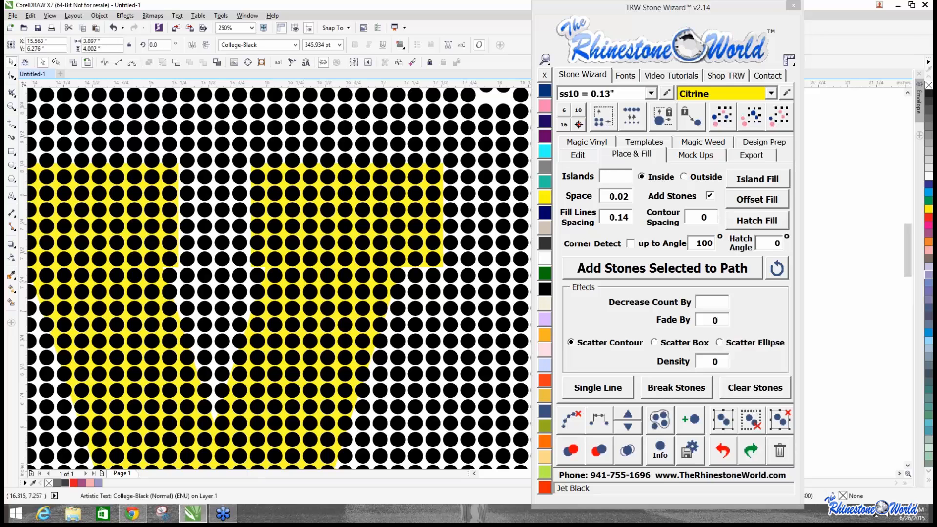
{"action": "key", "text": "Left"}
{"action": "key", "text": "Left"}
{"action": "key", "text": "Left"}
{"action": "key", "text": "Left"}
{"action": "key", "text": "Left"}
{"action": "key", "text": "Down"}
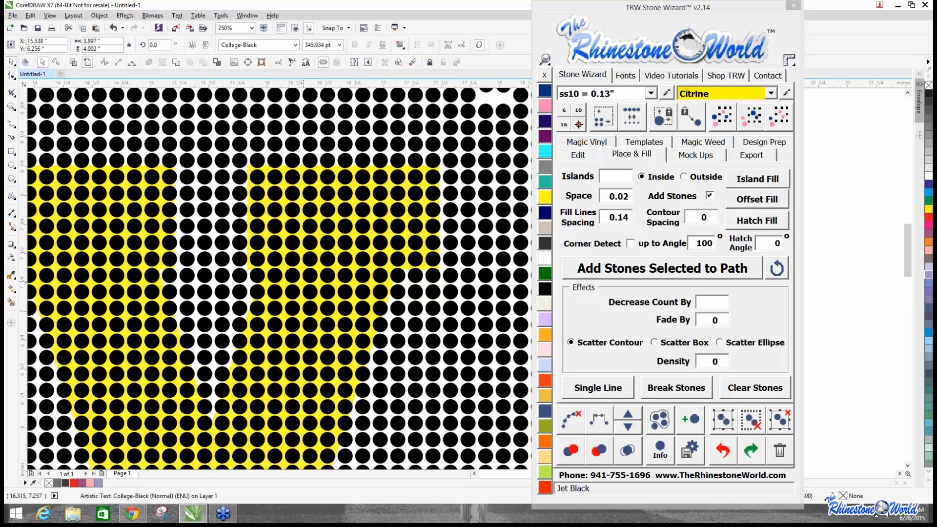
{"action": "key", "text": "Right"}
{"action": "key", "text": "Right"}
{"action": "scroll", "coordinate": [305, 278], "scroll_direction": "down", "scroll_amount": 1}
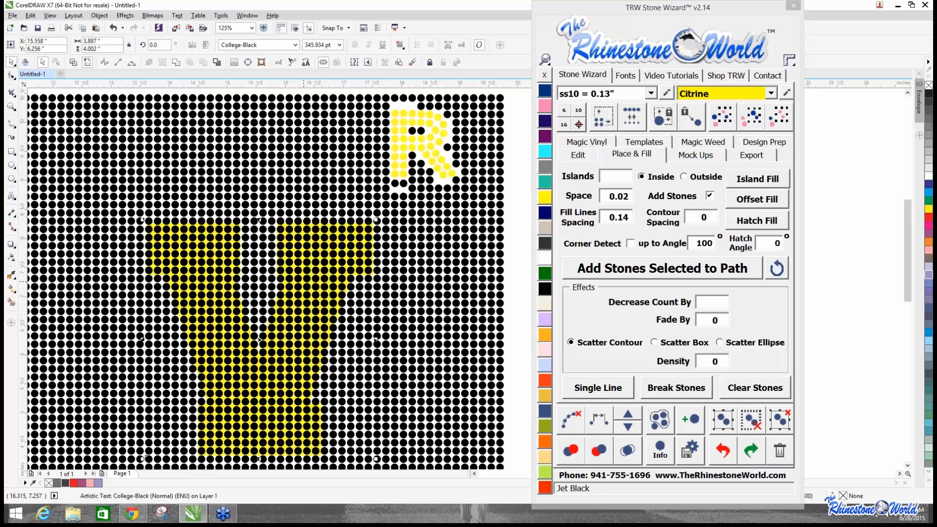
{"action": "scroll", "coordinate": [304, 277], "scroll_direction": "down", "scroll_amount": 1}
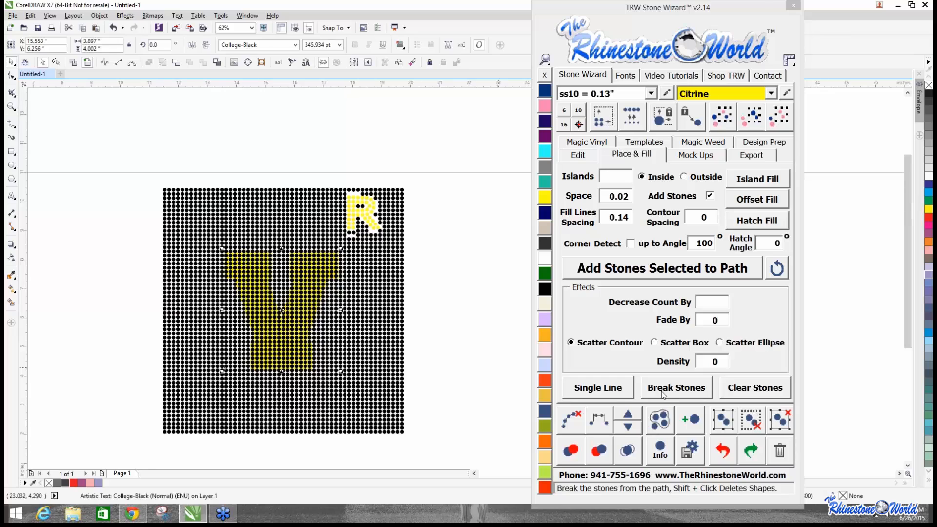
Select the stones surrounded by the V, move them off the square and back, and recolor them Blue Zircon.
{"action": "left_click", "coordinate": [661, 422]}
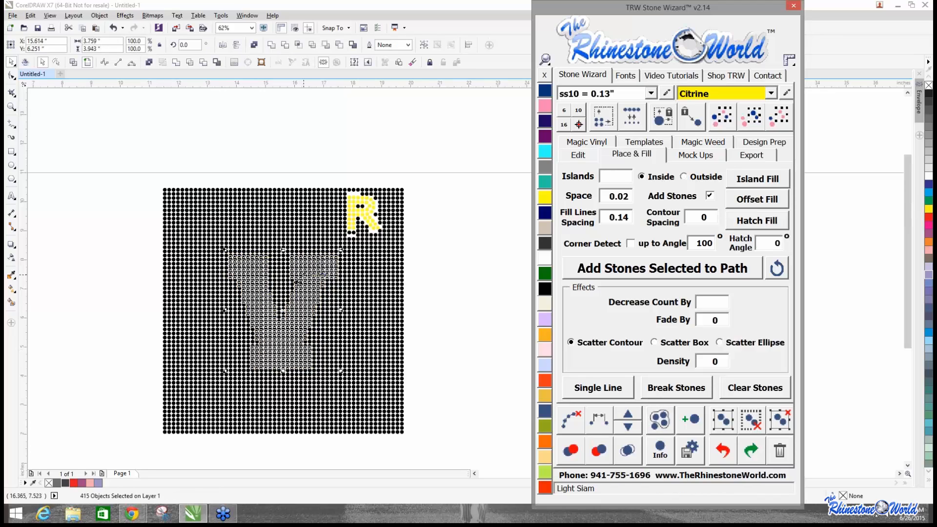
{"action": "left_click_drag", "start_coordinate": [272, 322], "coordinate": [97, 134]}
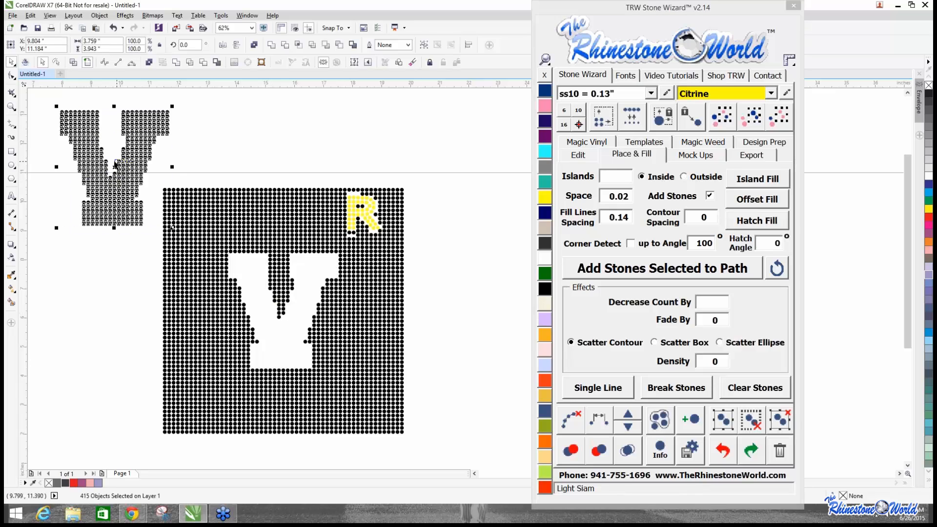
{"action": "left_click_drag", "start_coordinate": [117, 164], "coordinate": [285, 307]}
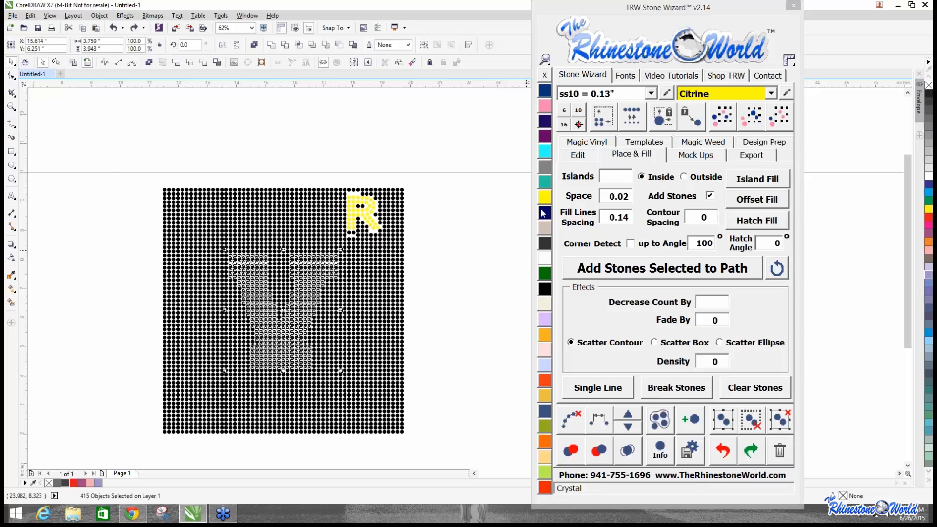
{"action": "left_click", "coordinate": [545, 181]}
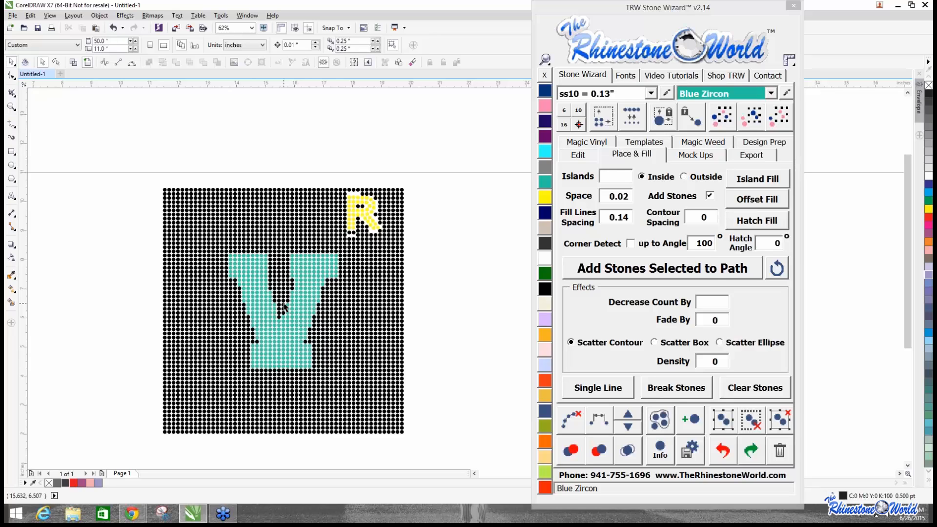
Delete the whole stone design to leave an empty page.
{"action": "left_click_drag", "start_coordinate": [447, 178], "coordinate": [86, 437]}
{"action": "key", "text": "Delete"}
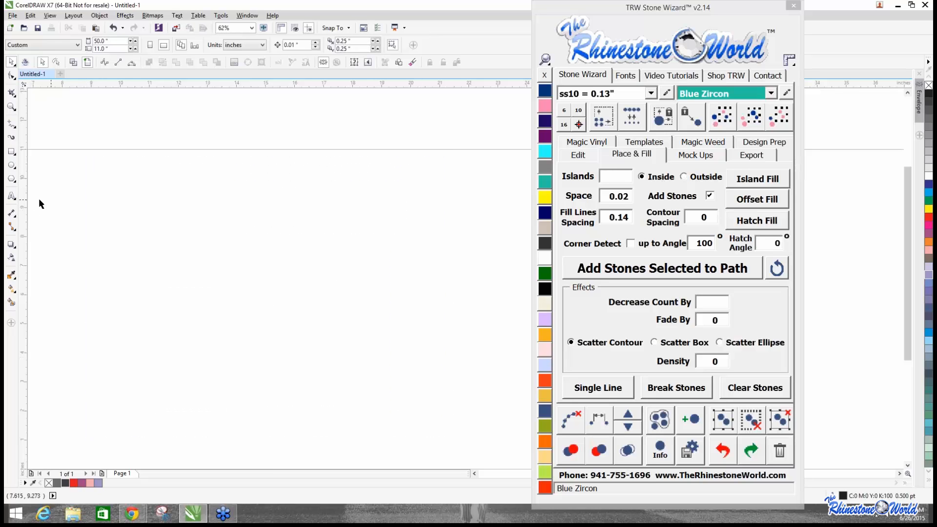
{"action": "left_click", "coordinate": [11, 199]}
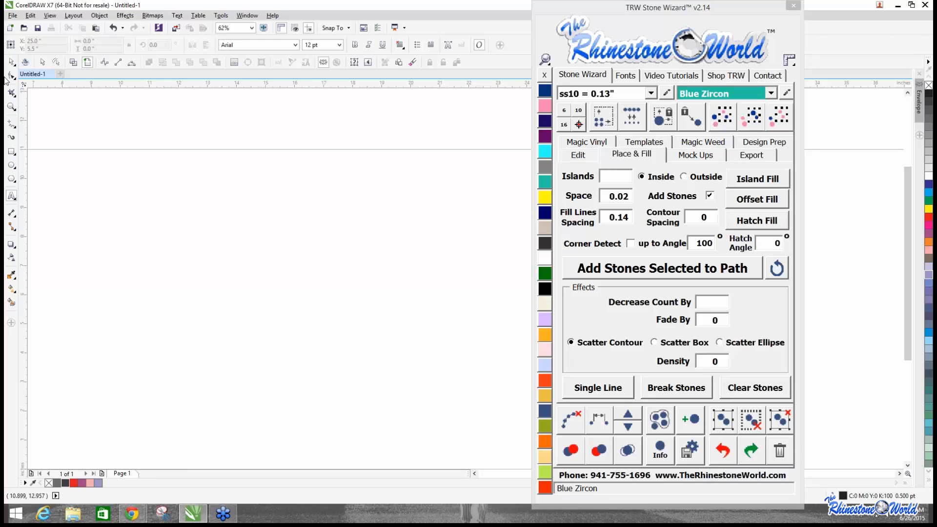
{"action": "left_click", "coordinate": [11, 62]}
{"action": "scroll", "coordinate": [262, 275], "scroll_direction": "down", "scroll_amount": 1}
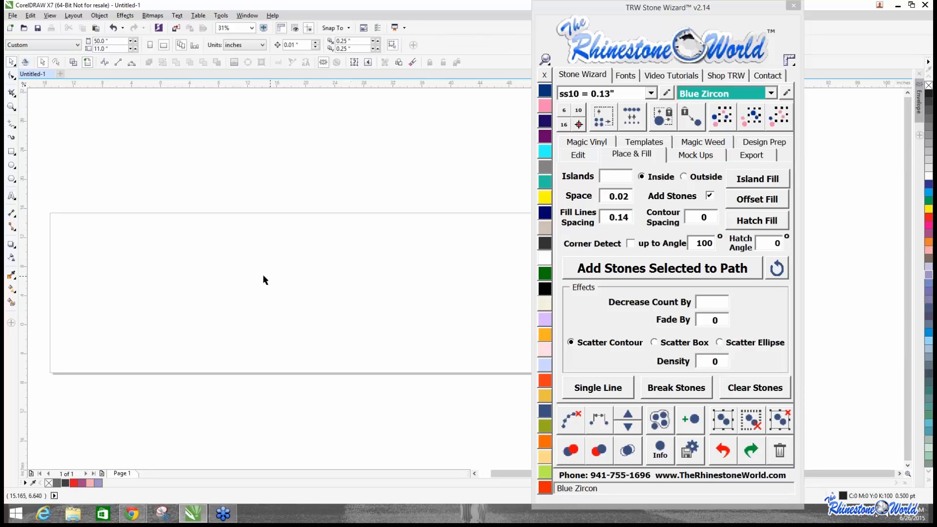
{"action": "scroll", "coordinate": [315, 273], "scroll_direction": "down", "scroll_amount": 2}
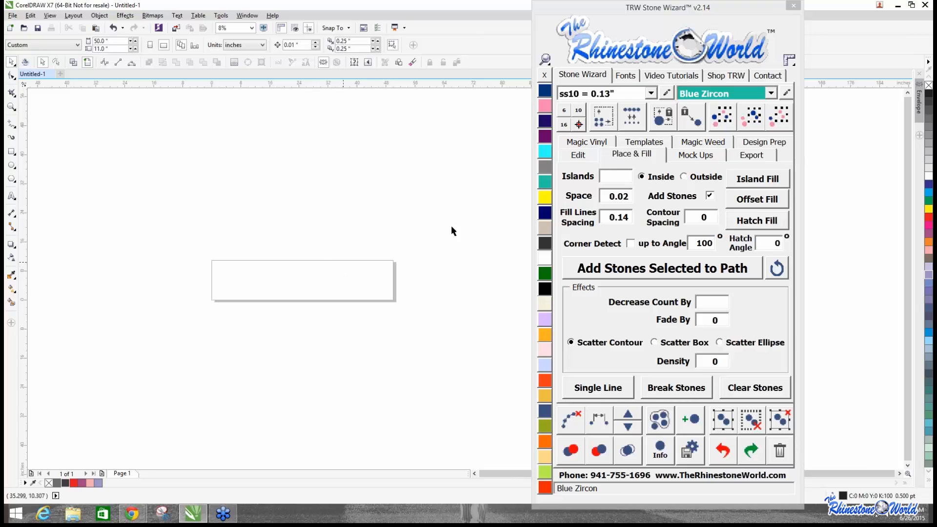
Open the Fill Between 2 Stones video tutorial in the browser, skip to about 0:32 with sound on, and close it.
{"action": "left_click", "coordinate": [653, 76]}
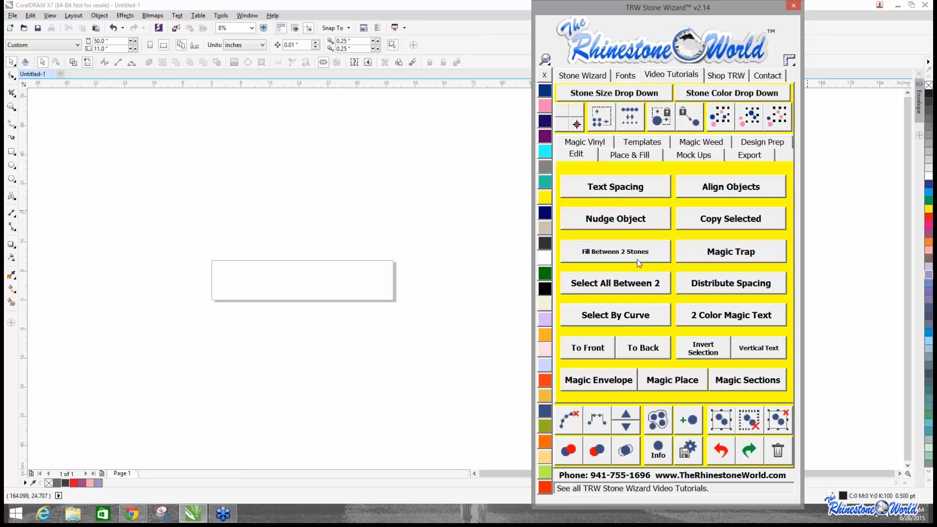
{"action": "left_click", "coordinate": [610, 257]}
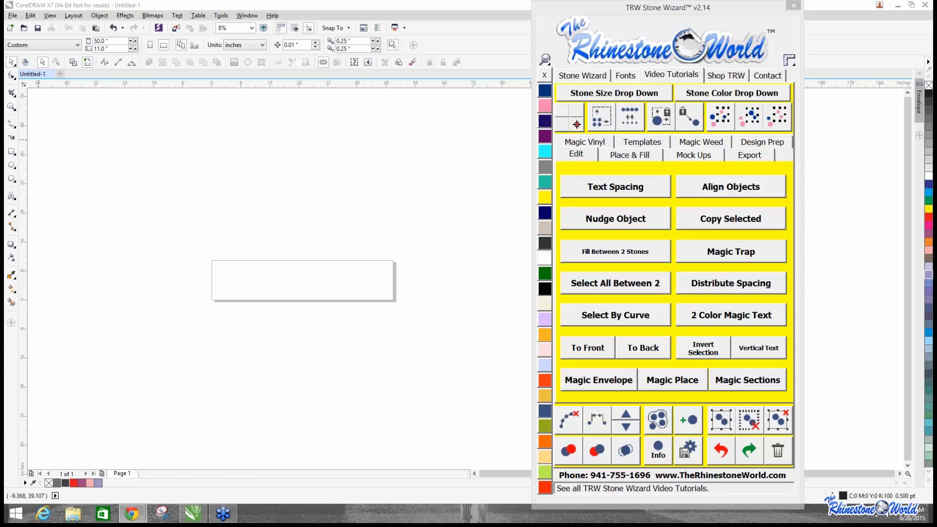
{"action": "left_click", "coordinate": [481, 57]}
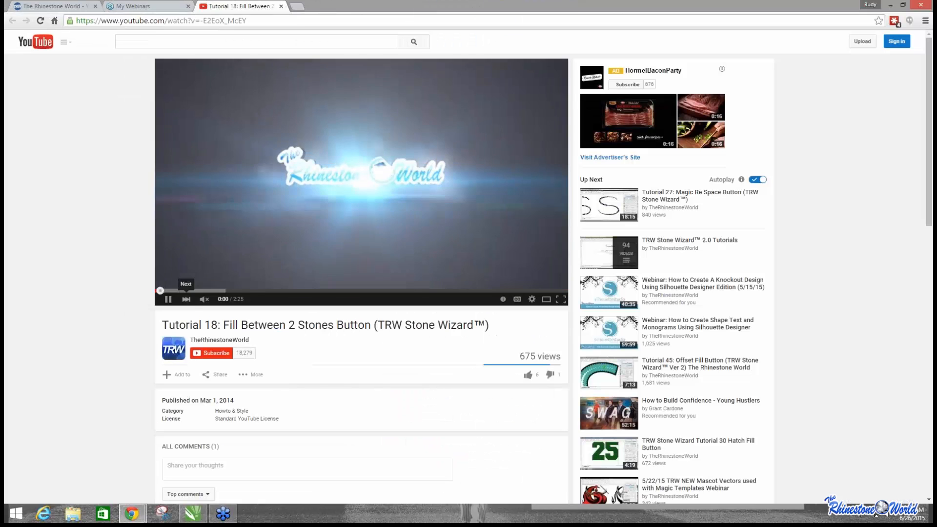
{"action": "left_click", "coordinate": [194, 291]}
{"action": "left_click", "coordinate": [204, 299]}
{"action": "left_click", "coordinate": [248, 290]}
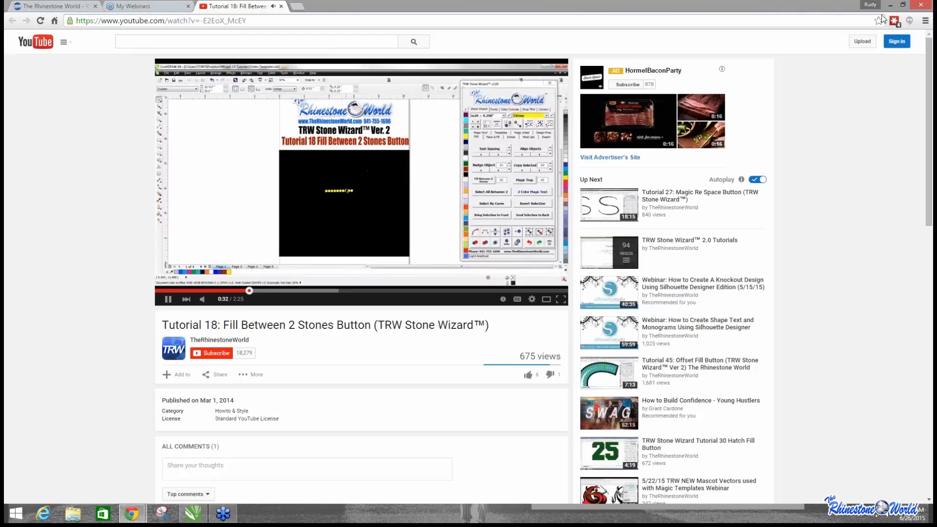
{"action": "key", "text": "ctrl+w"}
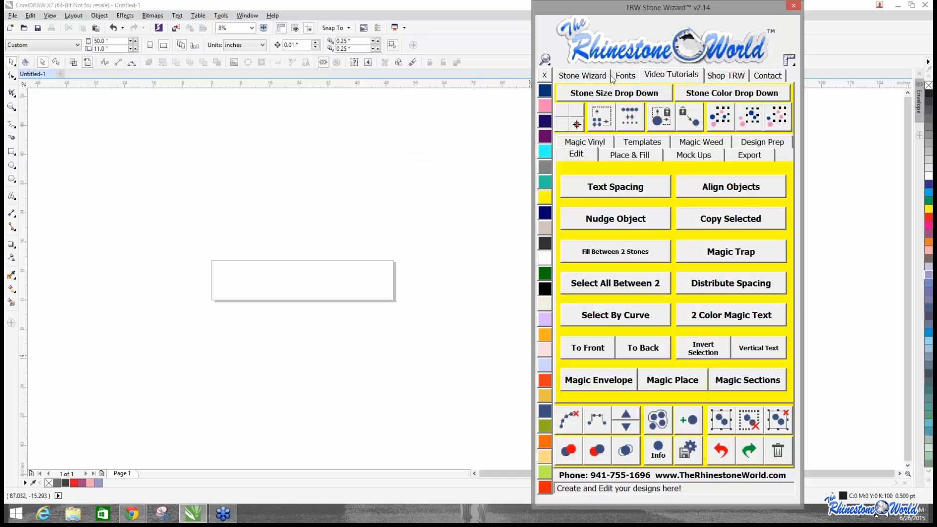
Look over the Place & Fill video tutorials and return to the Stone Wizard tools.
{"action": "left_click", "coordinate": [645, 155]}
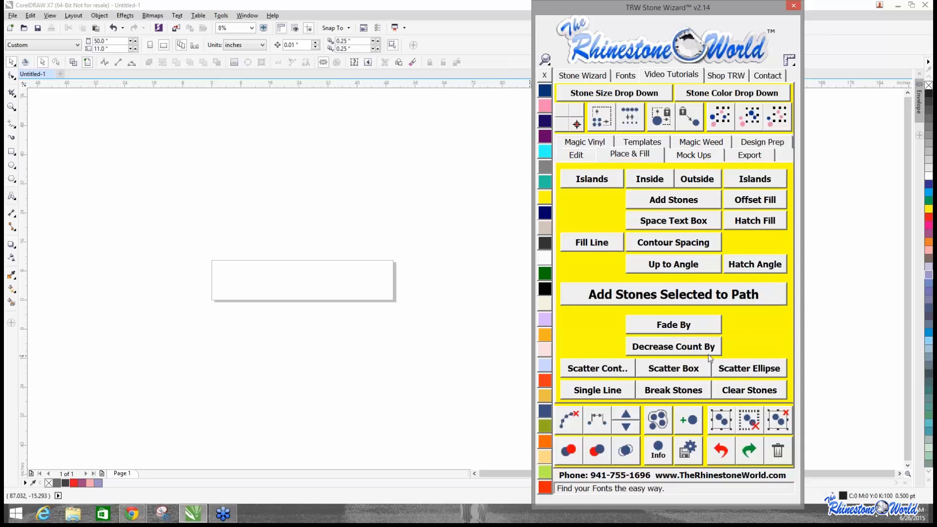
{"action": "left_click", "coordinate": [578, 156]}
{"action": "left_click", "coordinate": [580, 77]}
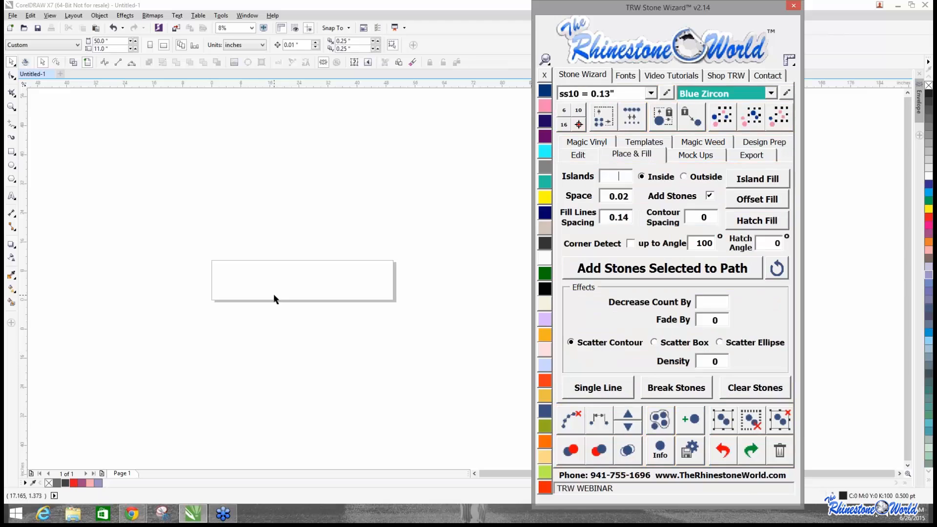
Draw a heart basic shape about 5.1 by 4.7 inches on the page and switch back to the Pick tool.
{"action": "left_click", "coordinate": [283, 291]}
{"action": "scroll", "coordinate": [327, 282], "scroll_direction": "up", "scroll_amount": 3}
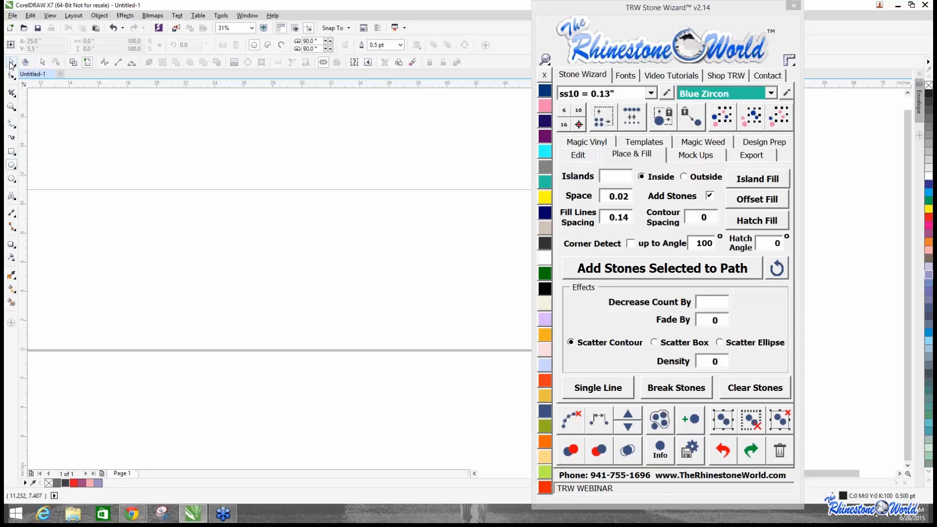
{"action": "left_click", "coordinate": [13, 181]}
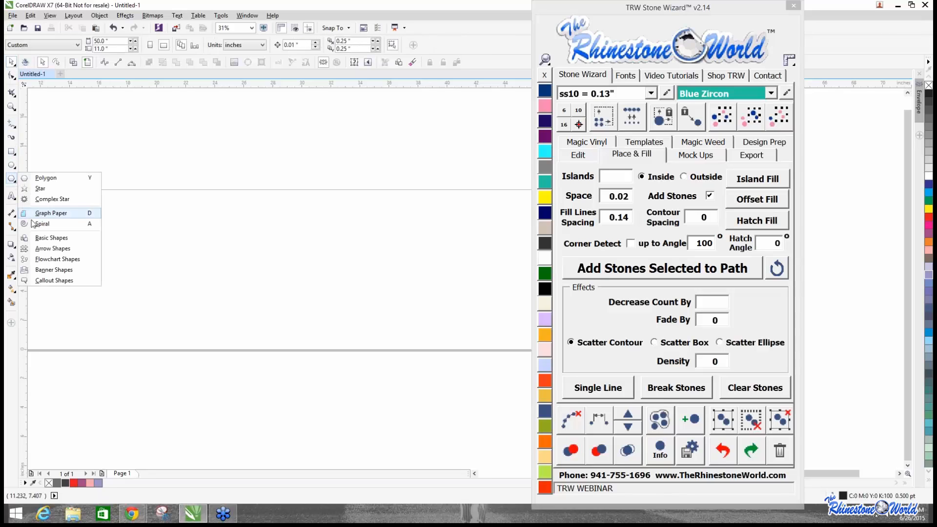
{"action": "left_click", "coordinate": [48, 237]}
{"action": "left_click", "coordinate": [254, 45]}
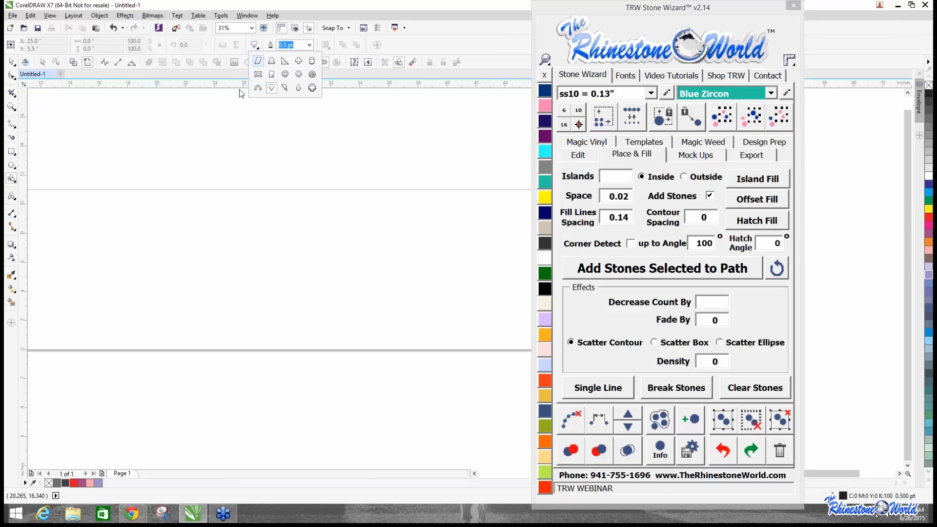
{"action": "left_click_drag", "start_coordinate": [178, 209], "coordinate": [252, 279]}
{"action": "key", "text": "space"}
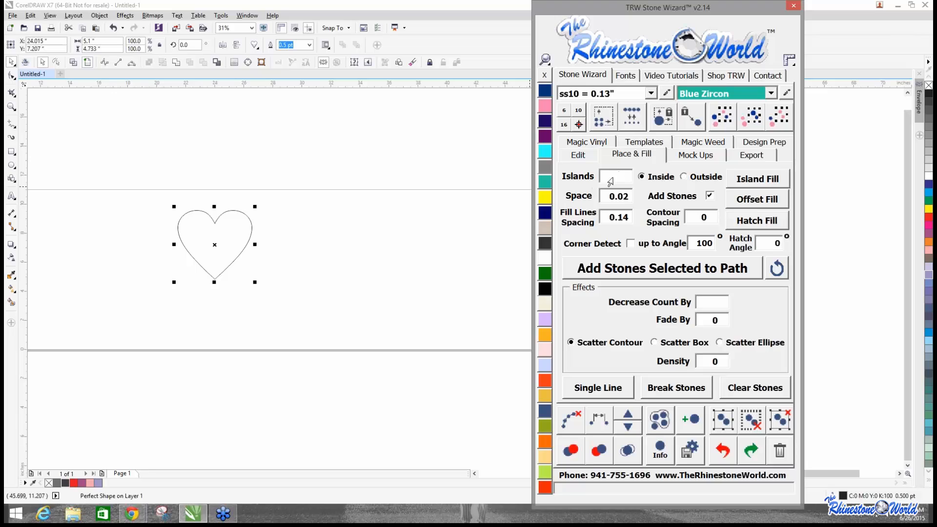
Set the number of islands to 10.
{"action": "type", "text": "10"}
{"action": "left_click", "coordinate": [240, 239]}
{"action": "scroll", "coordinate": [239, 239], "scroll_direction": "up", "scroll_amount": 2}
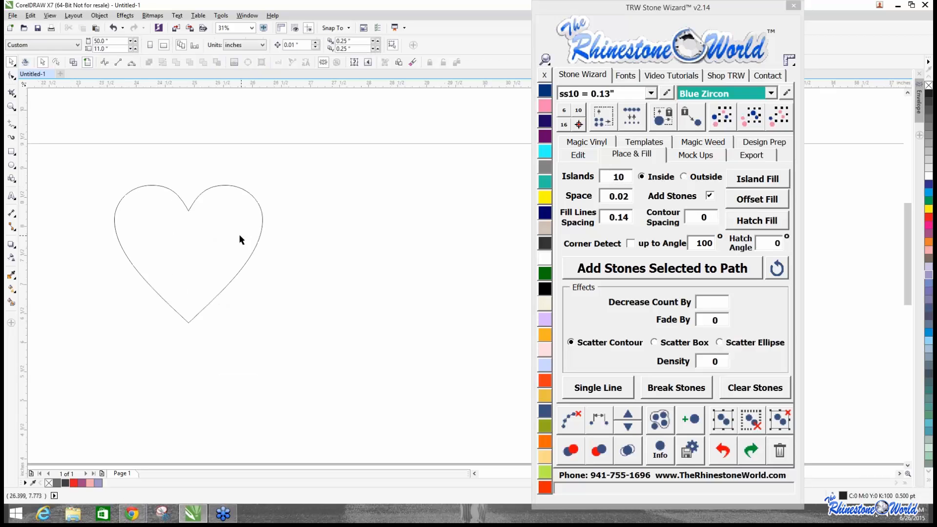
{"action": "scroll", "coordinate": [239, 234], "scroll_direction": "up", "scroll_amount": 2}
{"action": "scroll", "coordinate": [195, 161], "scroll_direction": "up", "scroll_amount": 2}
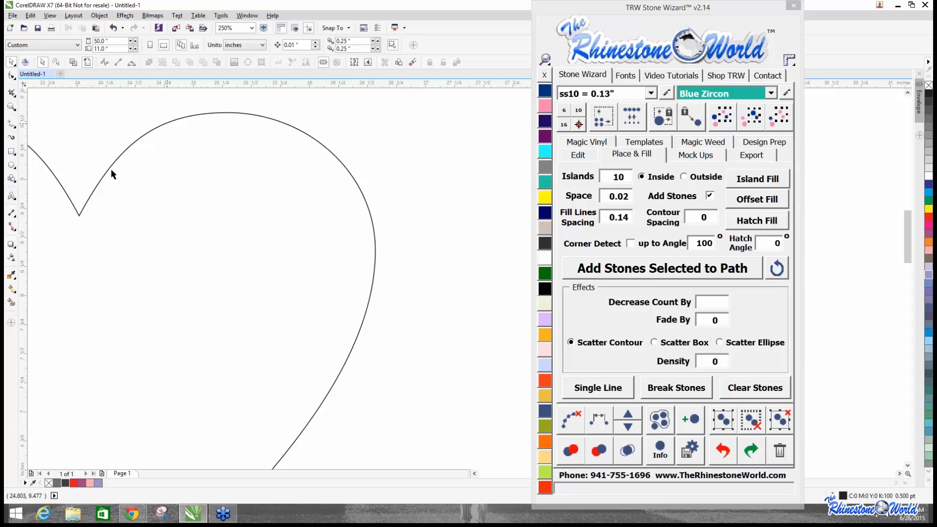
Create a single outside island around the heart without stones, using a contour spacing of 0.07.
{"action": "left_click", "coordinate": [619, 176]}
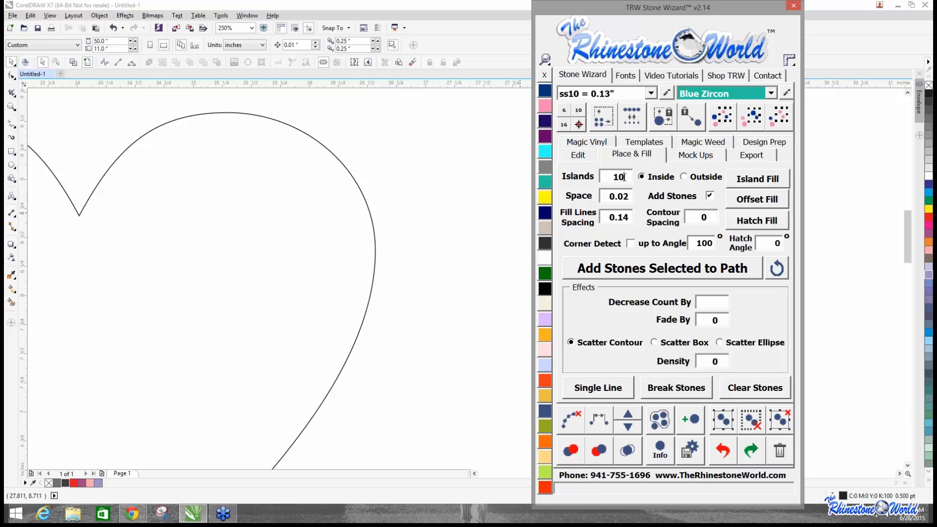
{"action": "key", "text": "BackSpace"}
{"action": "left_click", "coordinate": [690, 180]}
{"action": "left_click", "coordinate": [710, 216]}
{"action": "type", "text": ".07"}
{"action": "left_click", "coordinate": [375, 250]}
{"action": "left_click", "coordinate": [759, 184]}
{"action": "left_click", "coordinate": [394, 245]}
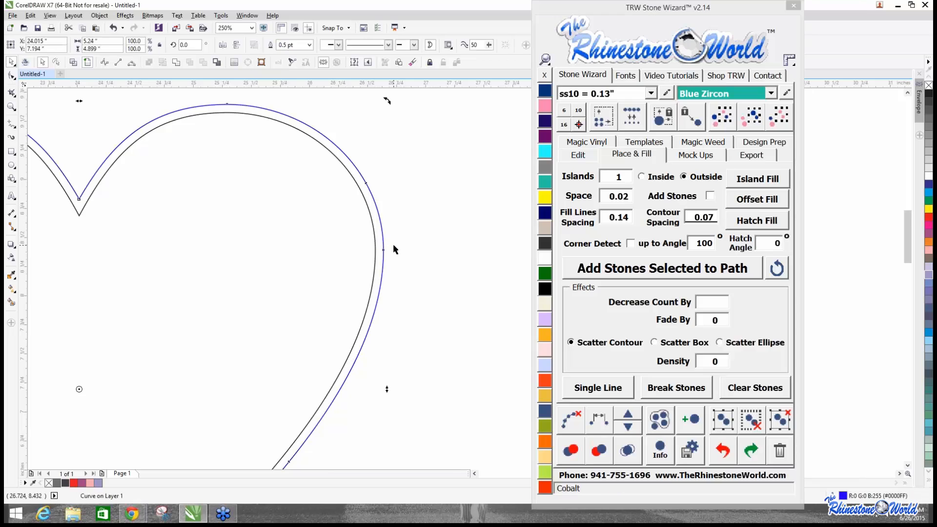
{"action": "scroll", "coordinate": [394, 247], "scroll_direction": "up", "scroll_amount": 3}
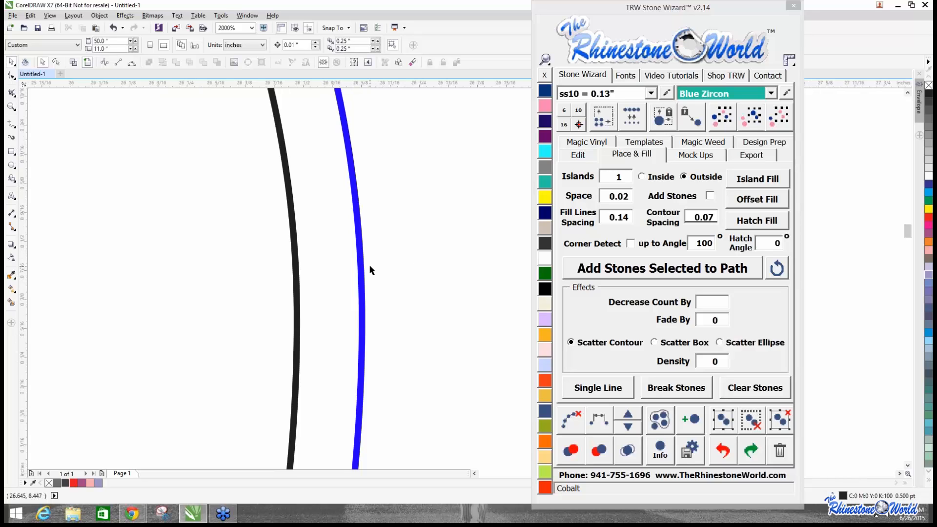
{"action": "scroll", "coordinate": [369, 268], "scroll_direction": "down", "scroll_amount": 2}
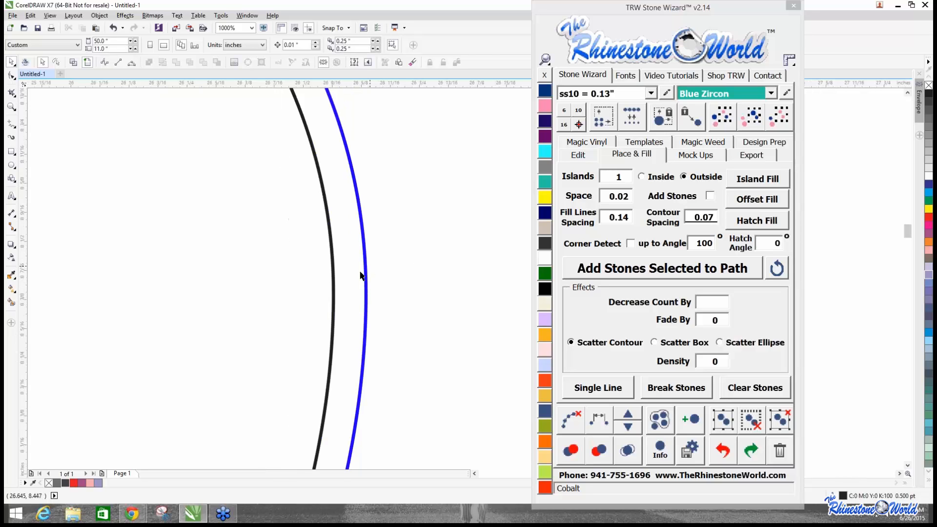
Try an outside island of the heart with contour spacing 0.1 and delete the resulting outline.
{"action": "left_click", "coordinate": [333, 288]}
{"action": "left_click_drag", "start_coordinate": [714, 217], "coordinate": [705, 217]}
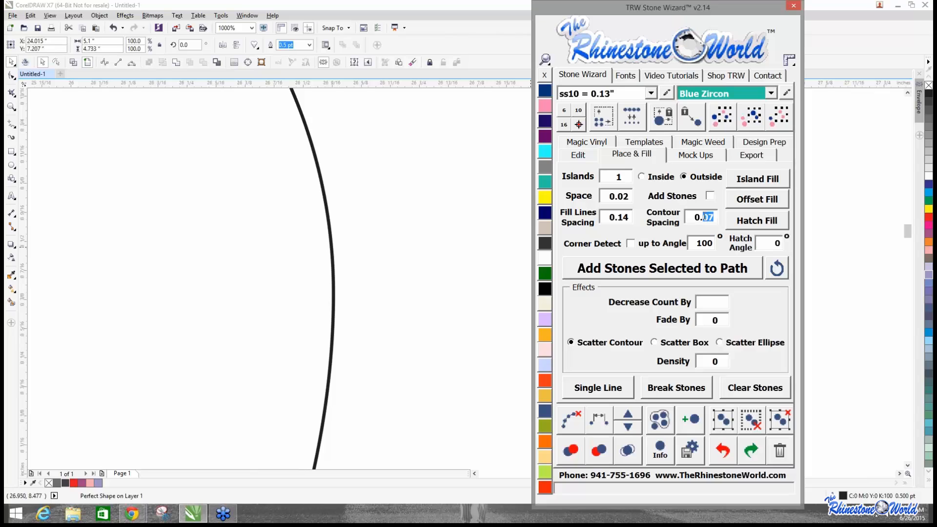
{"action": "type", "text": "1"}
{"action": "left_click", "coordinate": [738, 178]}
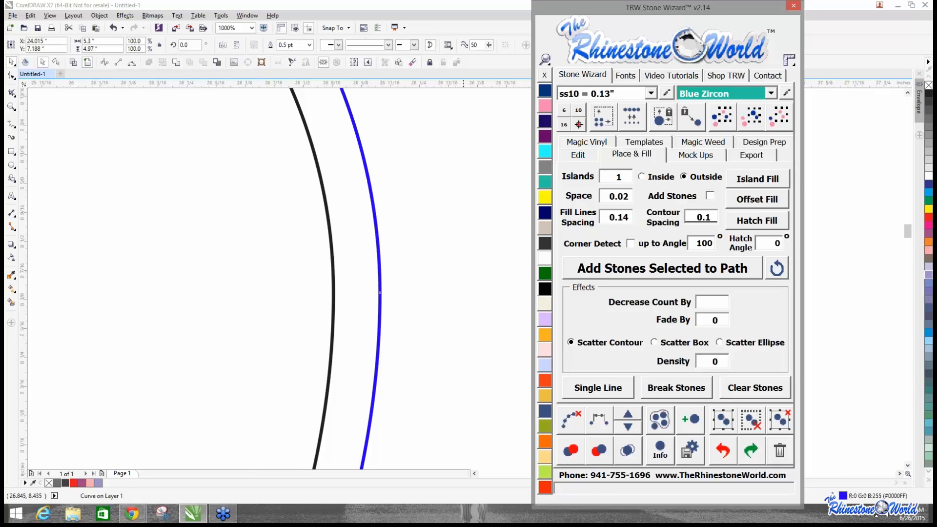
{"action": "scroll", "coordinate": [363, 223], "scroll_direction": "down", "scroll_amount": 4}
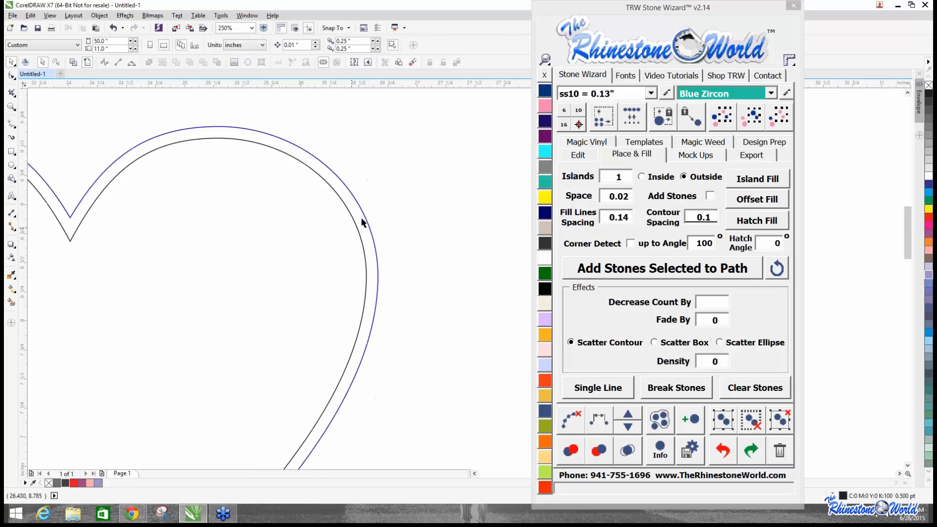
{"action": "left_click", "coordinate": [375, 246]}
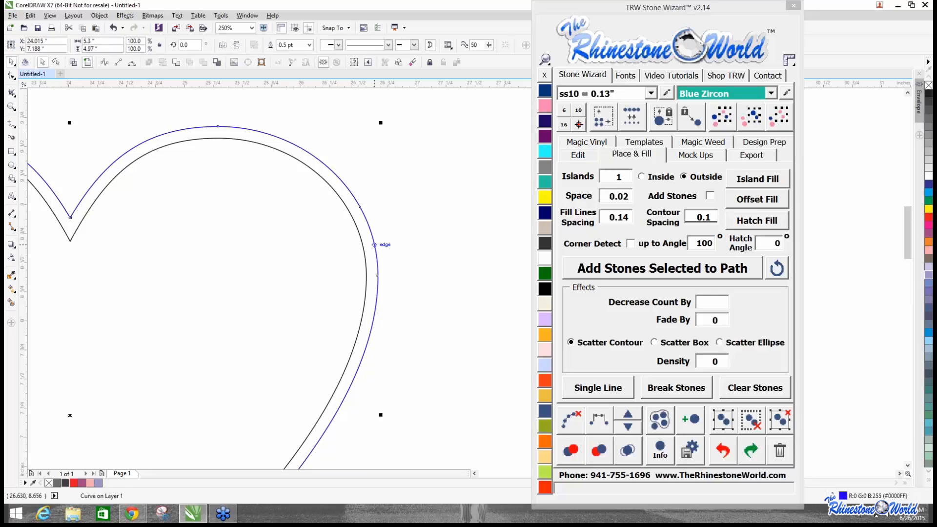
{"action": "key", "text": "Delete"}
Select the heart and set 10 outside islands with Add Stones enabled and a contour spacing of 0.07.
{"action": "left_click", "coordinate": [366, 256]}
{"action": "left_click", "coordinate": [625, 177]}
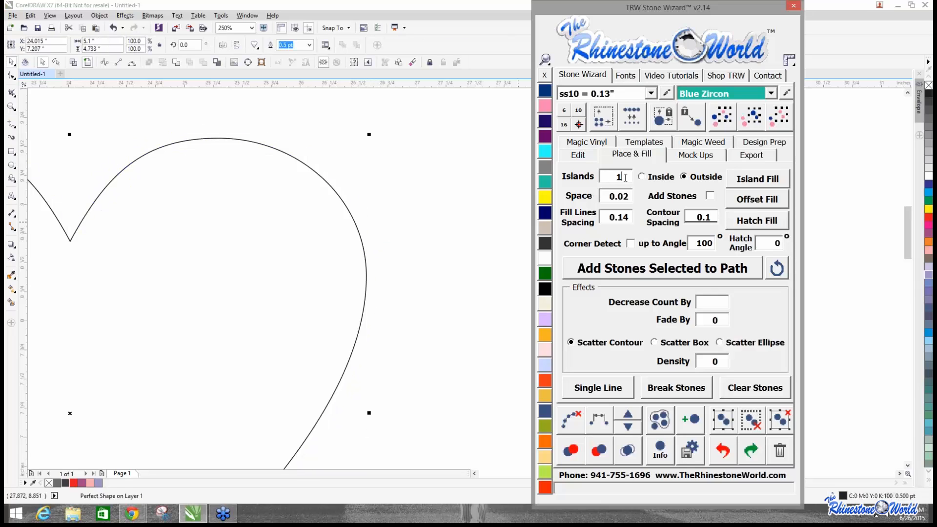
{"action": "type", "text": "0"}
{"action": "left_click", "coordinate": [710, 195]}
{"action": "left_click", "coordinate": [710, 217]}
{"action": "key", "text": "BackSpace"}
{"action": "type", "text": "07"}
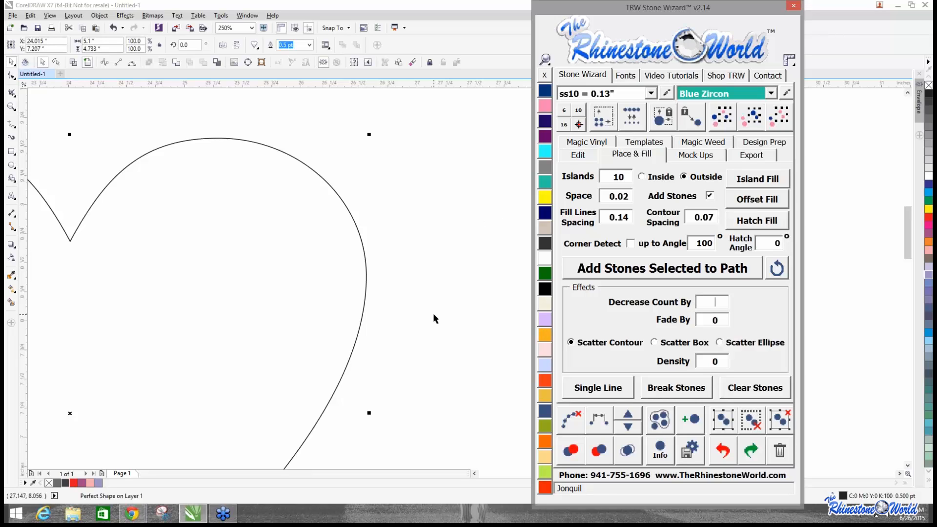
Set the island effects to Decrease Count By 9 and Fade By 0.02.
{"action": "type", "text": "9"}
{"action": "left_click", "coordinate": [702, 320]}
{"action": "type", "text": ".02"}
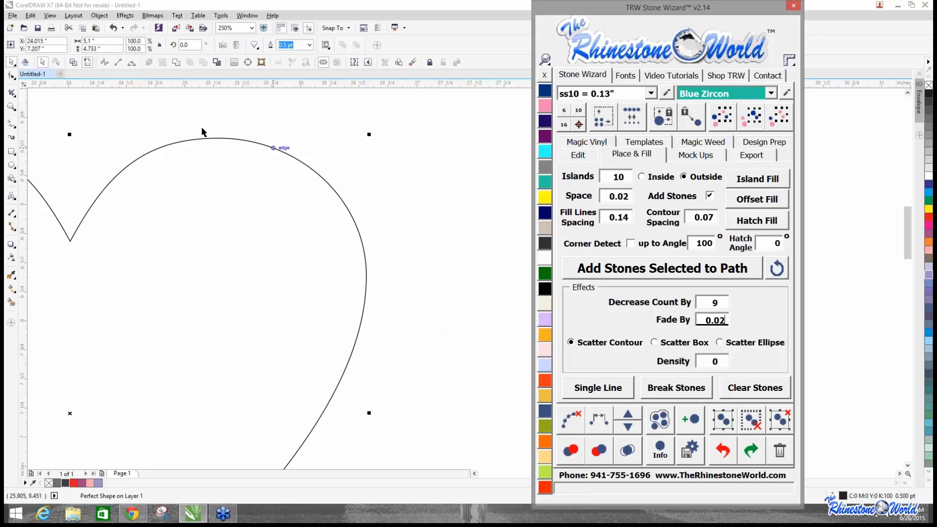
{"action": "left_click", "coordinate": [433, 310]}
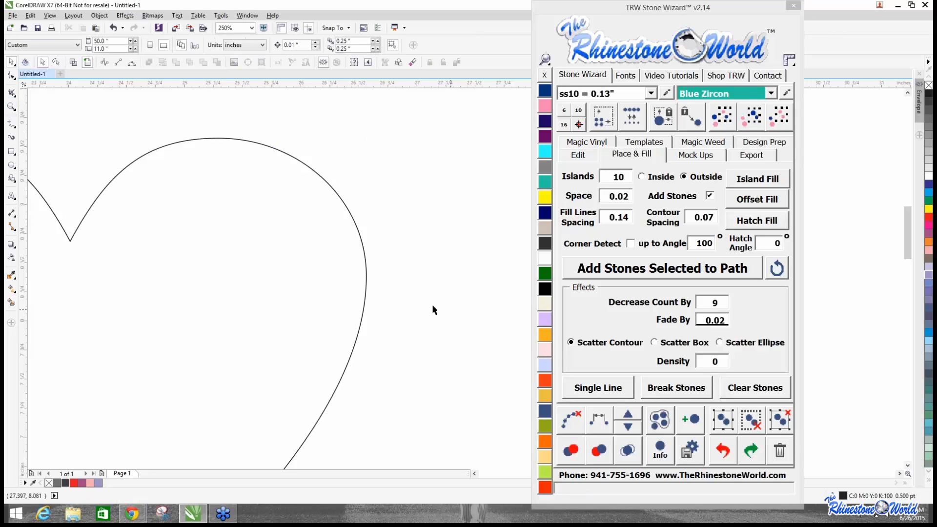
Move the heart about 4.7 inches to the left and generate its outside stone islands with Island Fill.
{"action": "scroll", "coordinate": [433, 310], "scroll_direction": "down", "scroll_amount": 3}
{"action": "left_click_drag", "start_coordinate": [388, 304], "coordinate": [321, 310]}
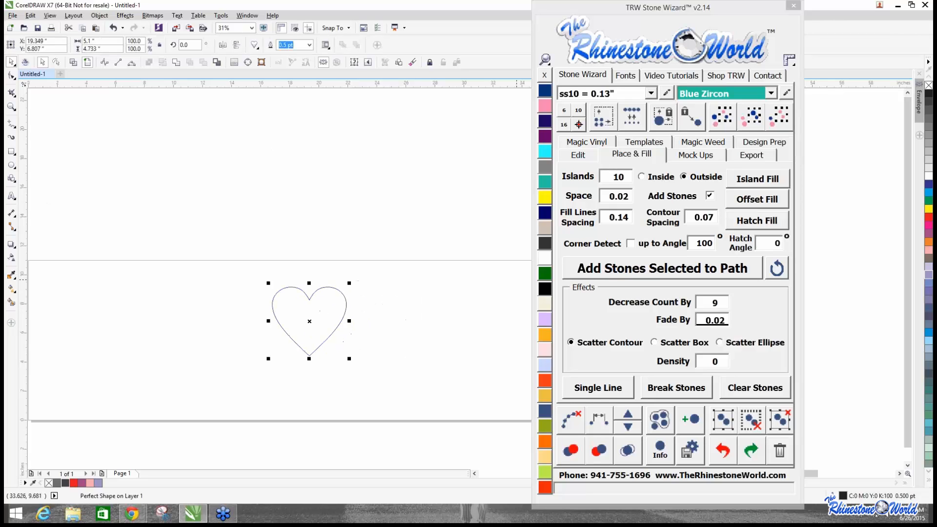
{"action": "left_click", "coordinate": [751, 180]}
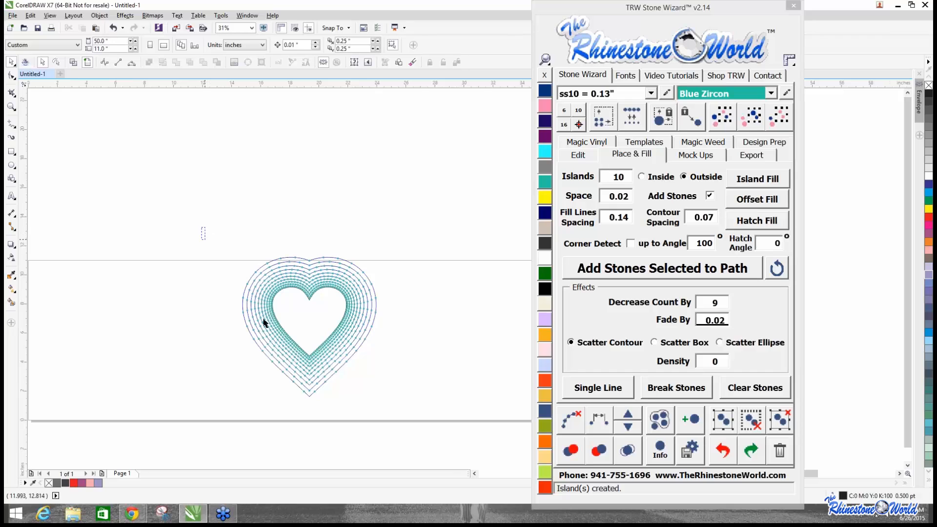
Inspect the stone islands, move the original heart out of the fill, and undo the move.
{"action": "left_click_drag", "start_coordinate": [263, 320], "coordinate": [447, 464]}
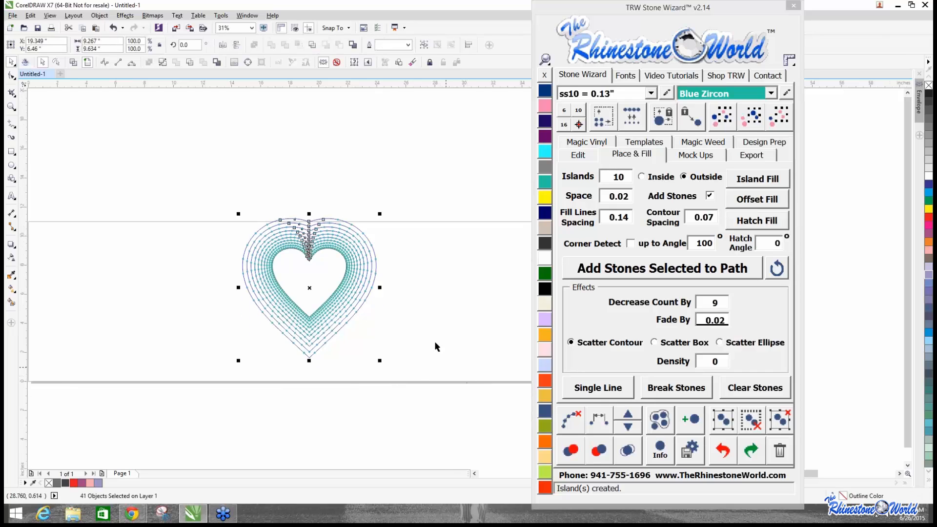
{"action": "left_click", "coordinate": [337, 280]}
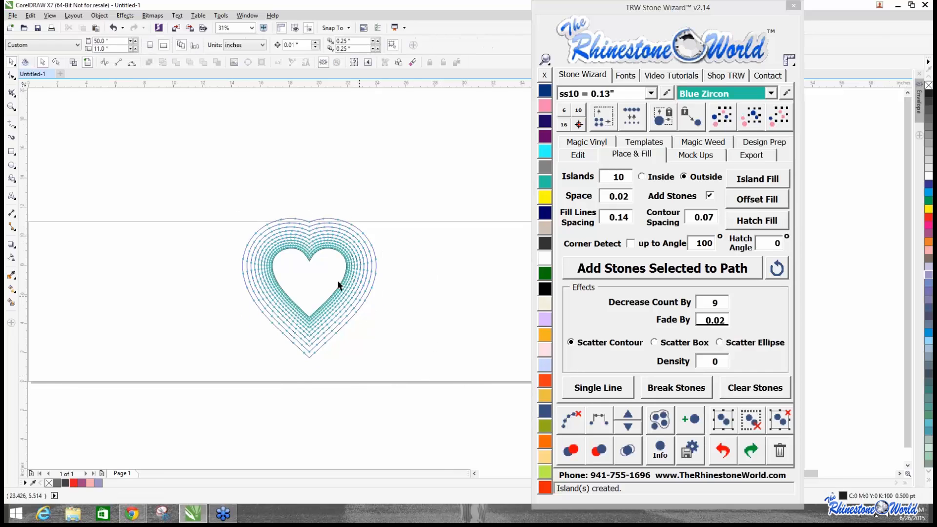
{"action": "scroll", "coordinate": [320, 270], "scroll_direction": "up", "scroll_amount": 4}
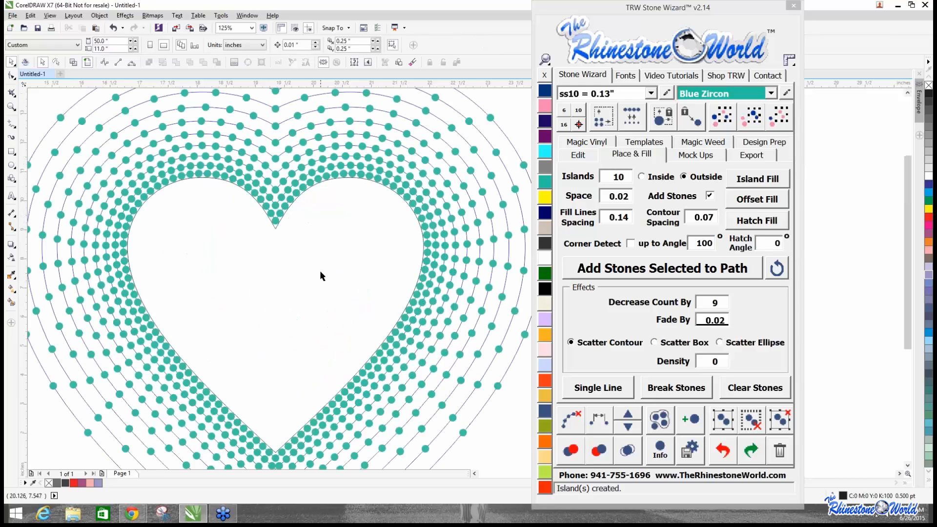
{"action": "scroll", "coordinate": [320, 271], "scroll_direction": "down", "scroll_amount": 2}
{"action": "left_click_drag", "start_coordinate": [320, 270], "coordinate": [199, 299]}
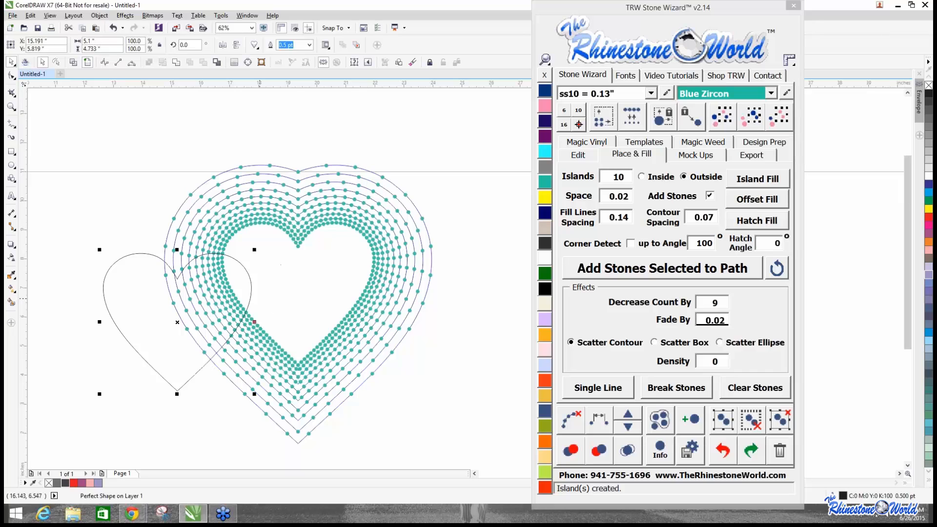
{"action": "key", "text": "ctrl+z"}
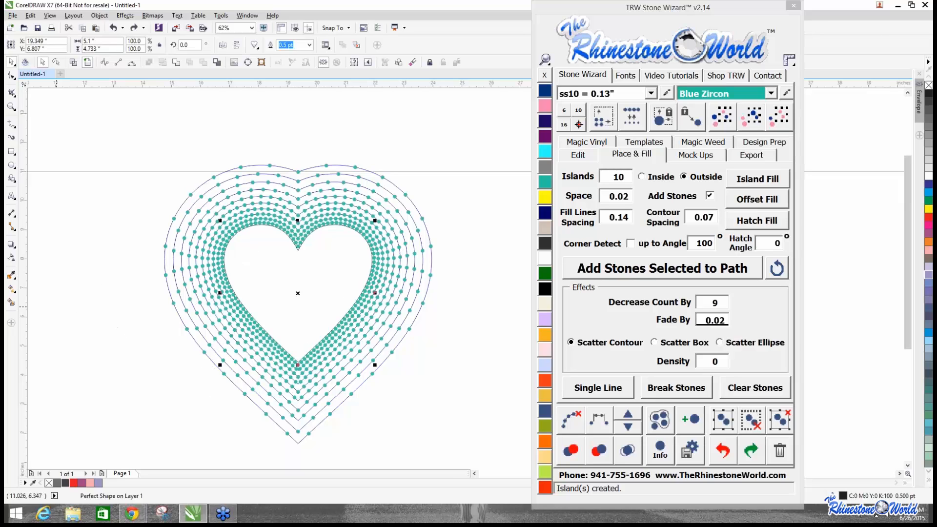
Remove the contour paths from the whole stone design and move the remaining objects down about 1 inch.
{"action": "left_click", "coordinate": [410, 176]}
{"action": "left_click_drag", "start_coordinate": [106, 154], "coordinate": [433, 467]}
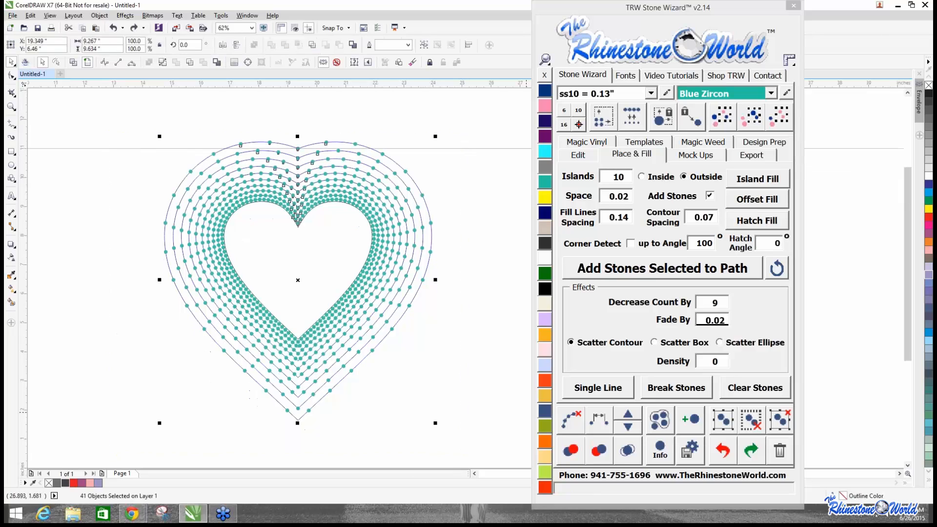
{"action": "left_click", "coordinate": [573, 424]}
{"action": "left_click", "coordinate": [392, 346]}
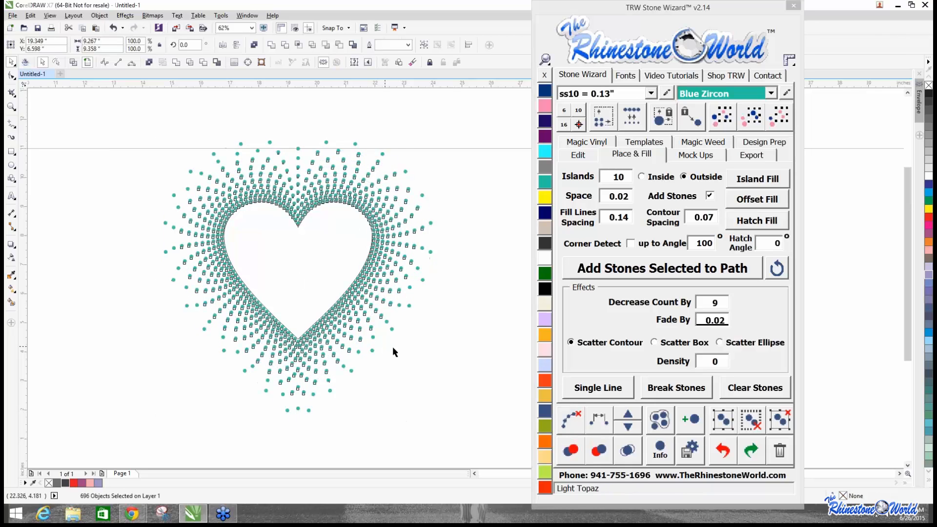
{"action": "key", "text": "ctrl+a"}
{"action": "left_click_drag", "start_coordinate": [332, 276], "coordinate": [330, 304]}
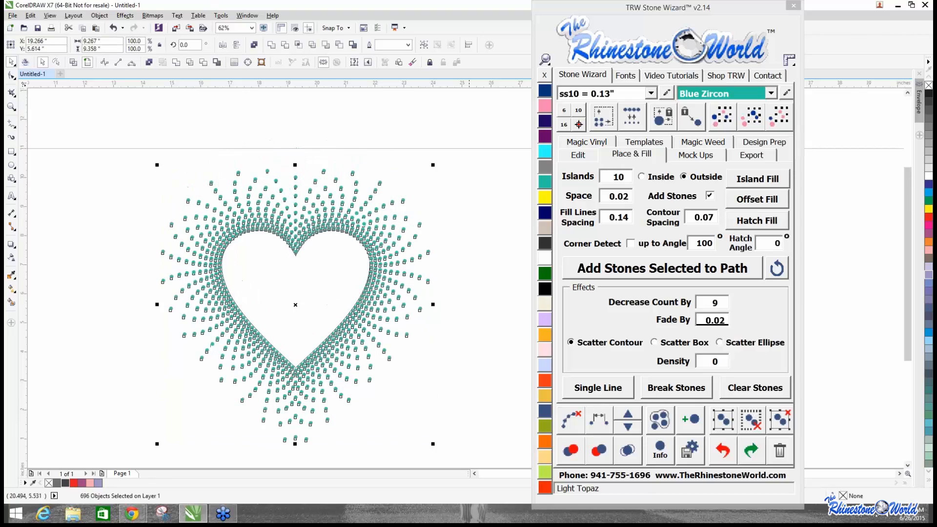
Fill the central heart with Red Holographic Magic Vinyl after trying Spectrum, and remove its outline.
{"action": "left_click", "coordinate": [329, 304]}
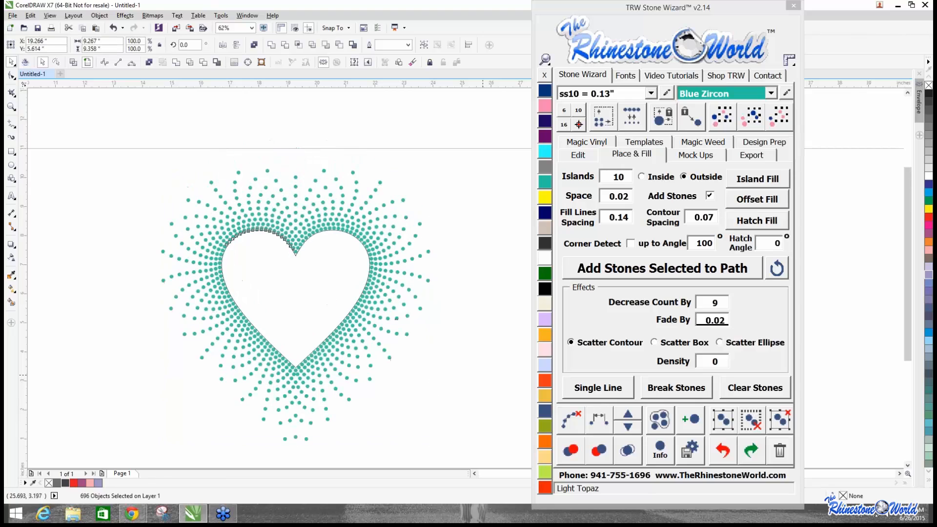
{"action": "left_click", "coordinate": [593, 143]}
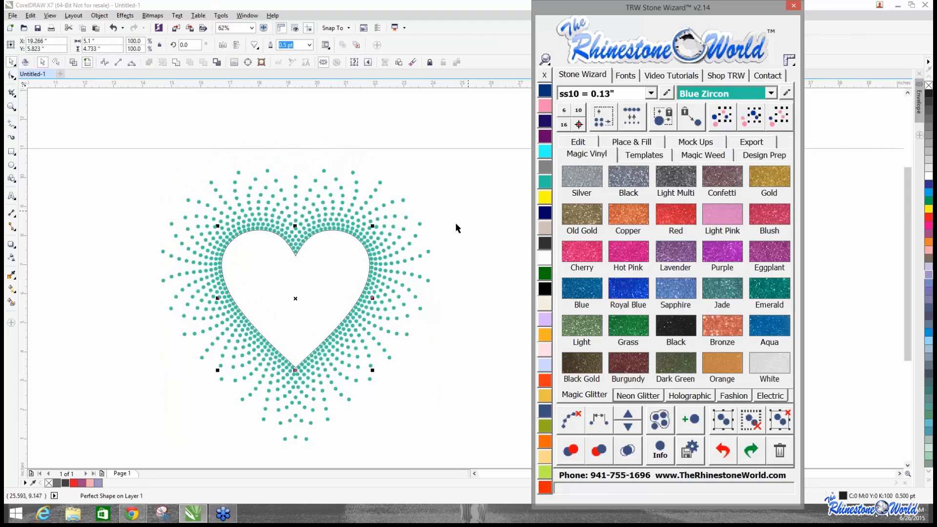
{"action": "left_click", "coordinate": [697, 398]}
{"action": "left_click", "coordinate": [770, 250]}
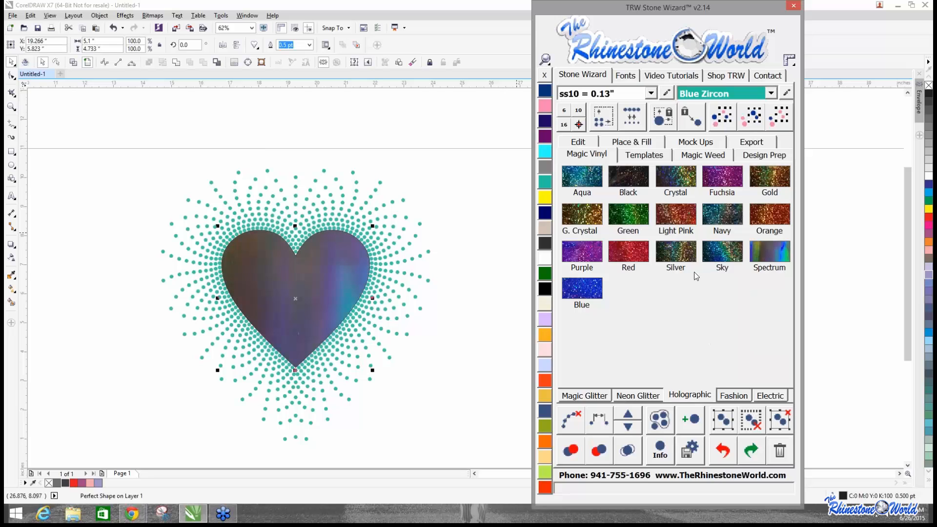
{"action": "left_click", "coordinate": [620, 256]}
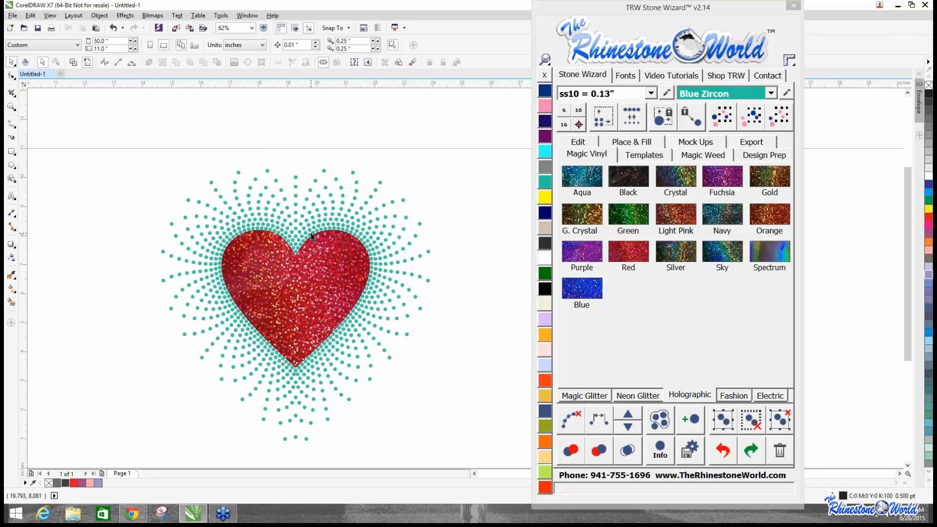
{"action": "left_click", "coordinate": [319, 259]}
{"action": "right_click", "coordinate": [545, 76]}
Recolor the stones on the left half of the heart burst Amethyst.
{"action": "left_click", "coordinate": [267, 166]}
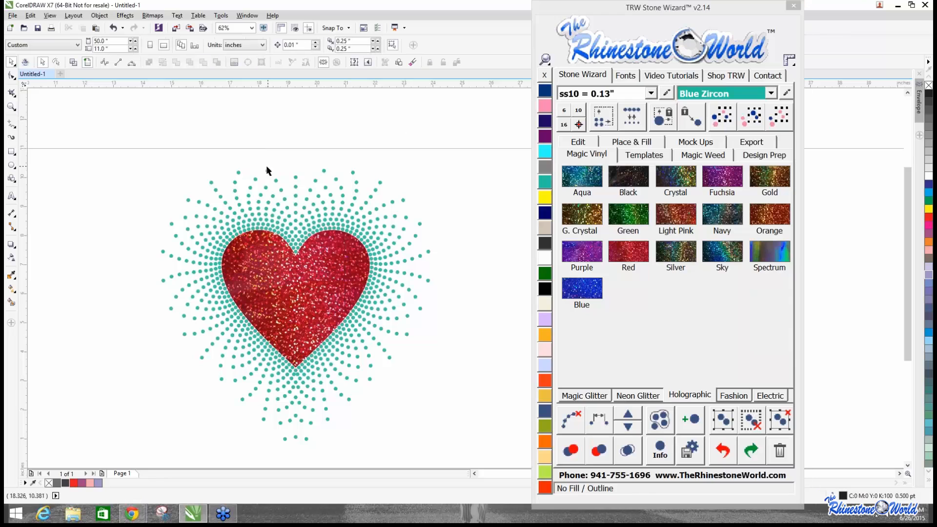
{"action": "left_click_drag", "start_coordinate": [297, 129], "coordinate": [108, 435]}
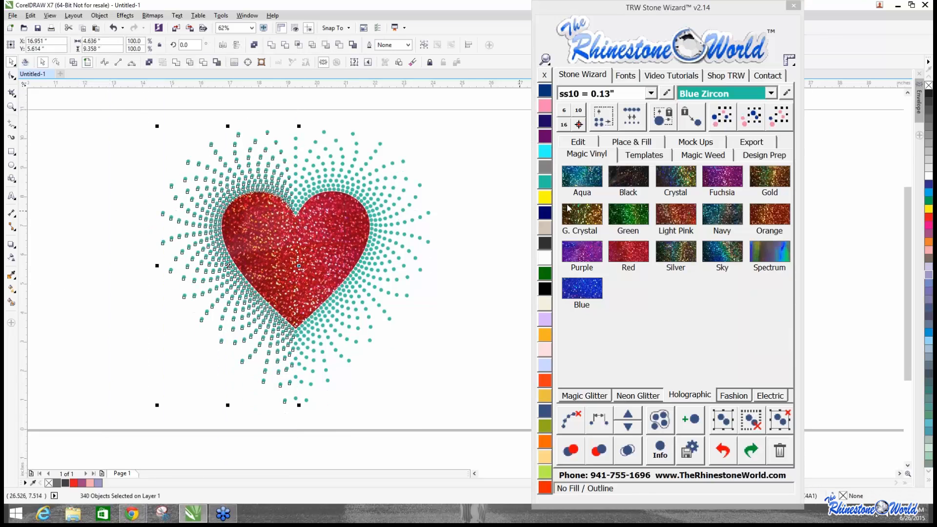
{"action": "left_click", "coordinate": [545, 137]}
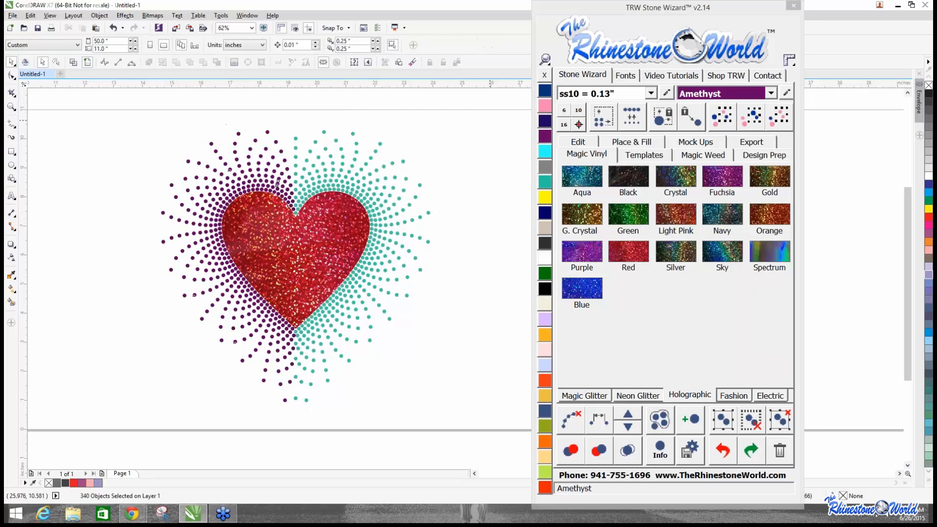
Recolor the stones on the right half of the heart burst Crystal.
{"action": "left_click_drag", "start_coordinate": [483, 112], "coordinate": [288, 417]}
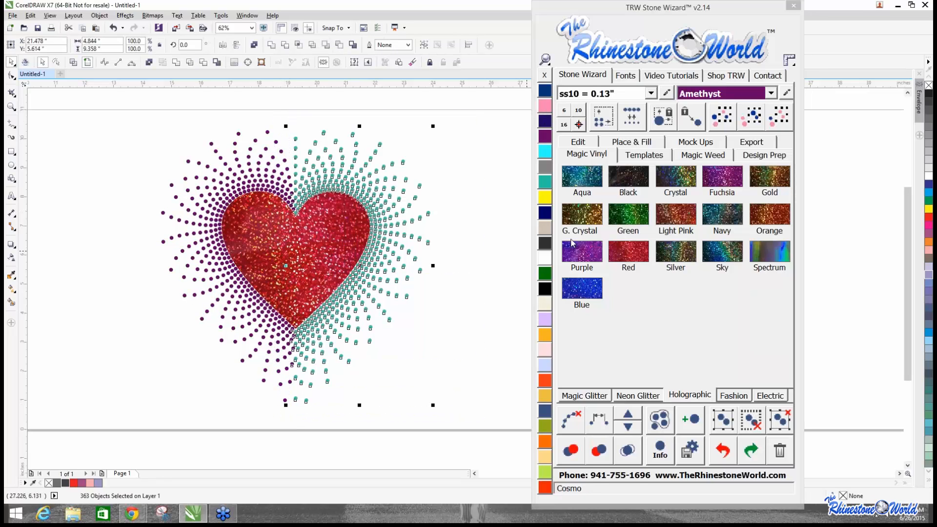
{"action": "left_click", "coordinate": [545, 261]}
Create a Single Shirt Only - Front mockup of the whole heart design on the women's scoop-neck shirt.
{"action": "scroll", "coordinate": [411, 294], "scroll_direction": "down", "scroll_amount": 2}
{"action": "left_click_drag", "start_coordinate": [209, 180], "coordinate": [510, 414]}
{"action": "left_click", "coordinate": [716, 143]}
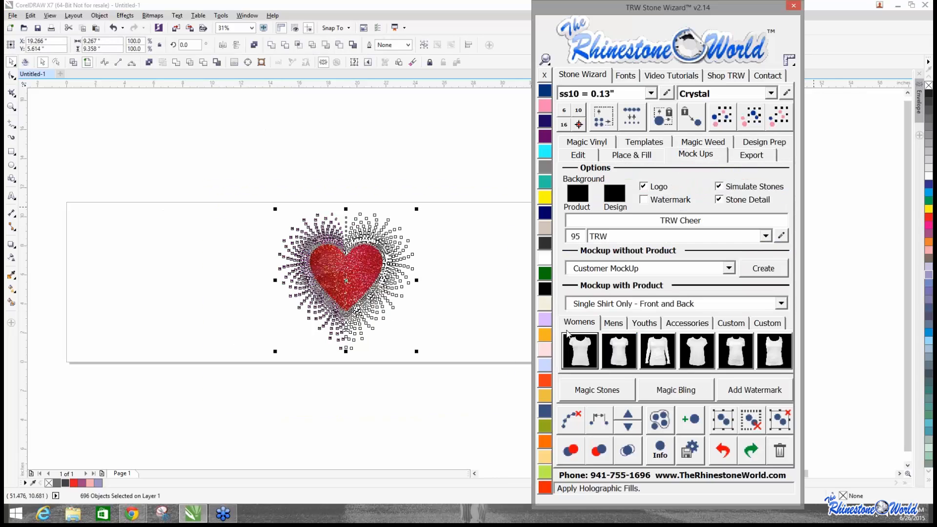
{"action": "left_click", "coordinate": [772, 302]}
{"action": "scroll", "coordinate": [634, 341], "scroll_direction": "up", "scroll_amount": 1}
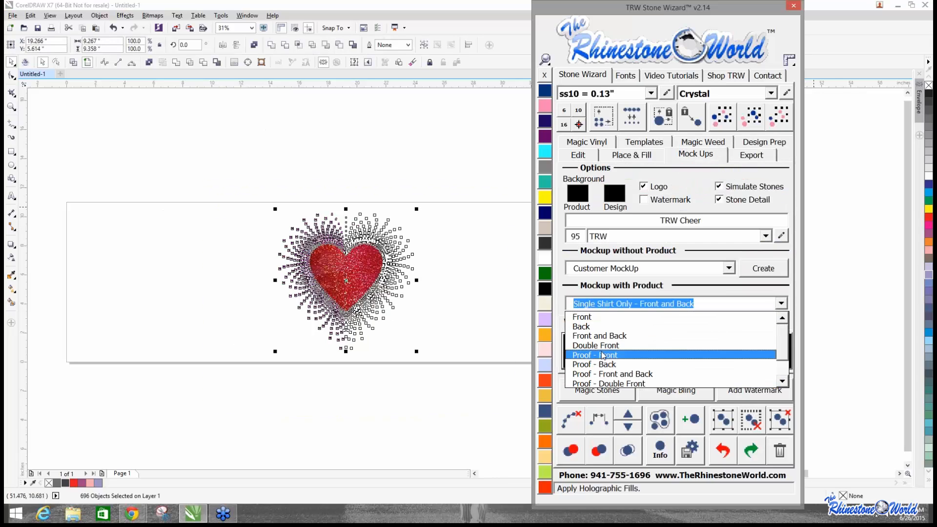
{"action": "scroll", "coordinate": [632, 361], "scroll_direction": "down", "scroll_amount": 1}
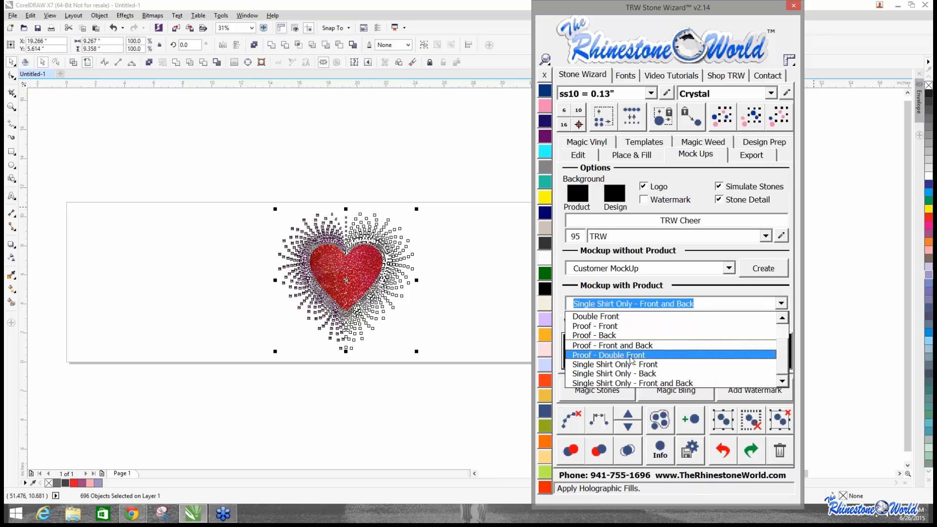
{"action": "left_click", "coordinate": [631, 364]}
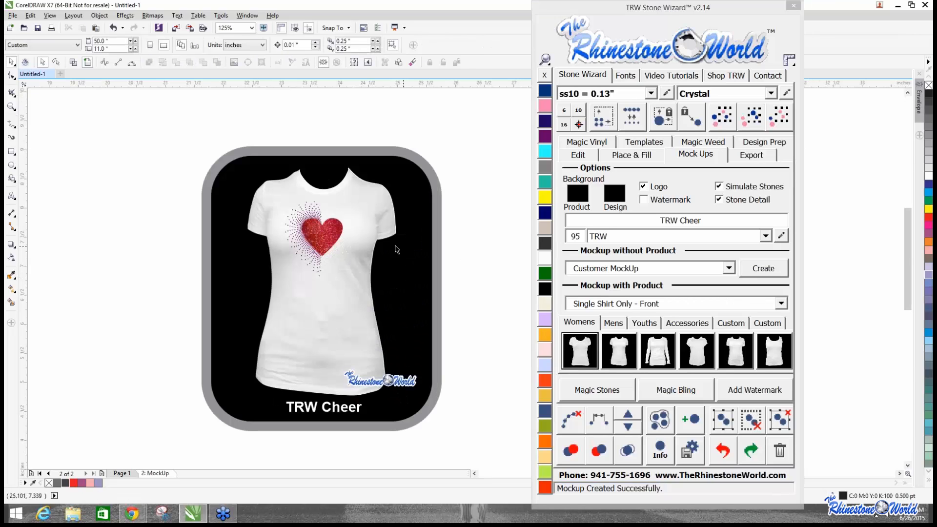
Recolor the shirt in the mockup Black Diamond.
{"action": "scroll", "coordinate": [337, 238], "scroll_direction": "up", "scroll_amount": 1}
{"action": "left_click", "coordinate": [420, 205]}
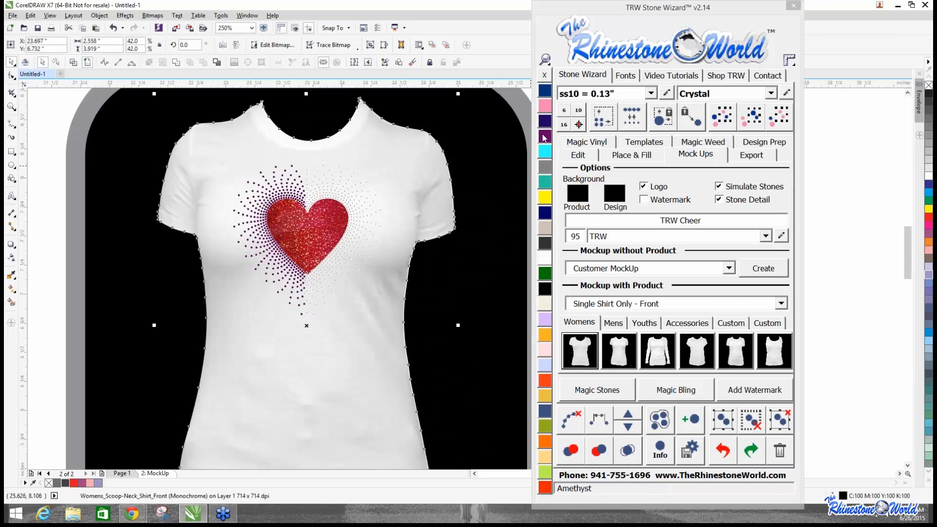
{"action": "left_click", "coordinate": [545, 167]}
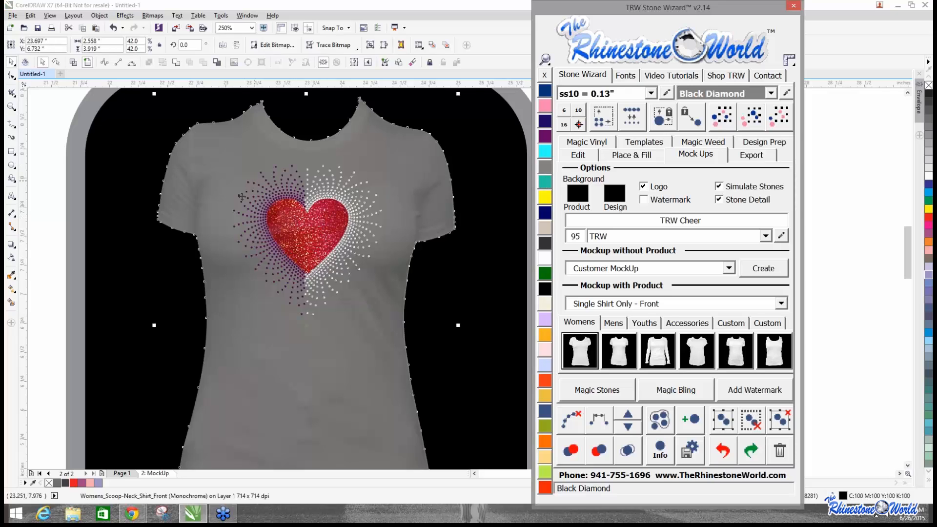
{"action": "left_click", "coordinate": [128, 265]}
{"action": "scroll", "coordinate": [127, 267], "scroll_direction": "down", "scroll_amount": 1}
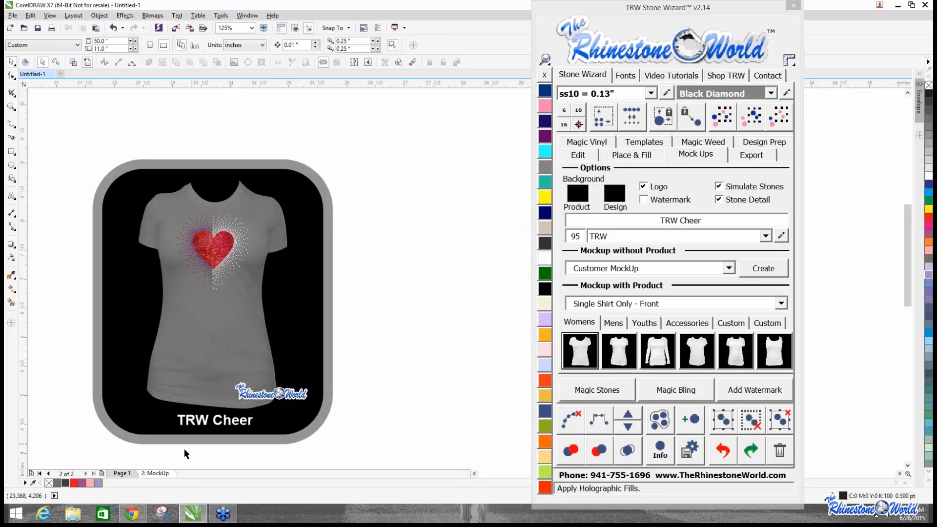
On Page 1, move the red holographic heart out of its burst to above the page and fill it with Jet Black.
{"action": "left_click", "coordinate": [123, 473]}
{"action": "scroll", "coordinate": [184, 397], "scroll_direction": "down", "scroll_amount": 2}
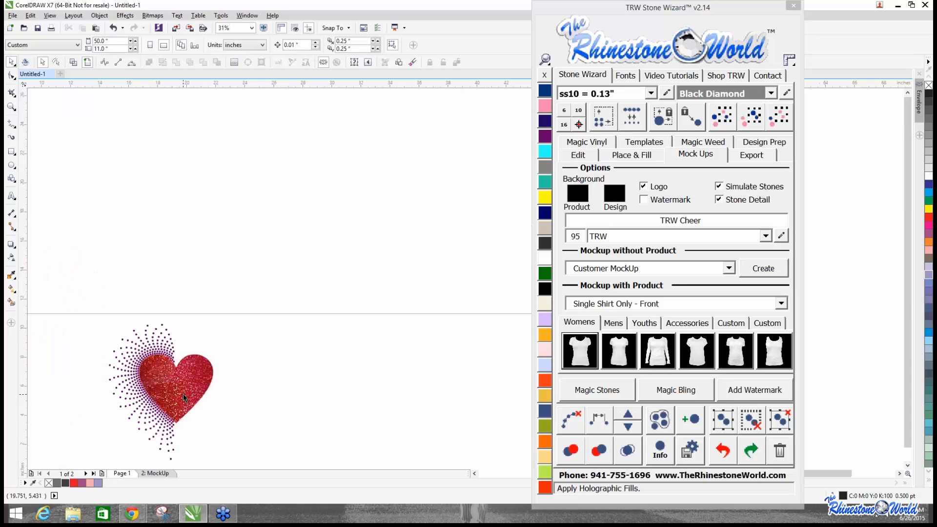
{"action": "left_click_drag", "start_coordinate": [184, 397], "coordinate": [263, 220]}
{"action": "left_click", "coordinate": [545, 288]}
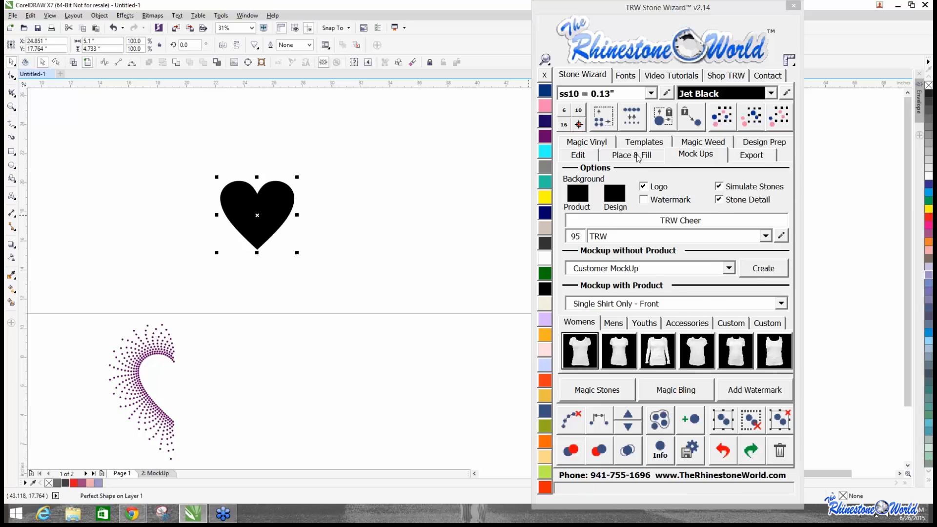
Create an outside island fill around the black heart with 15 islands and the count decreasing by 12.
{"action": "left_click", "coordinate": [637, 155]}
{"action": "double_click", "coordinate": [629, 177]}
{"action": "type", "text": "15"}
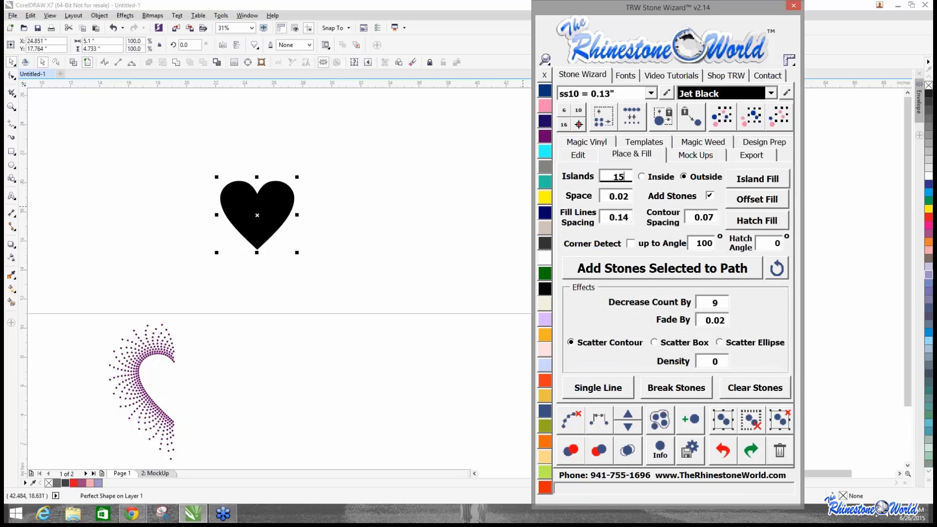
{"action": "left_click", "coordinate": [730, 308]}
{"action": "key", "text": "BackSpace"}
{"action": "type", "text": "12"}
{"action": "left_click", "coordinate": [757, 179]}
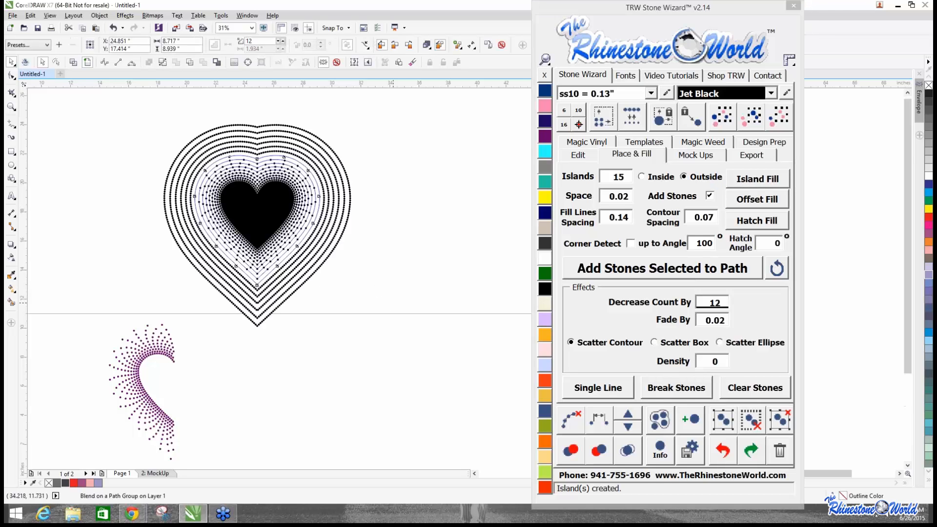
Delete the six dense outer stone rings around the black heart, keeping the fading inner islands.
{"action": "scroll", "coordinate": [342, 176], "scroll_direction": "up", "scroll_amount": 3}
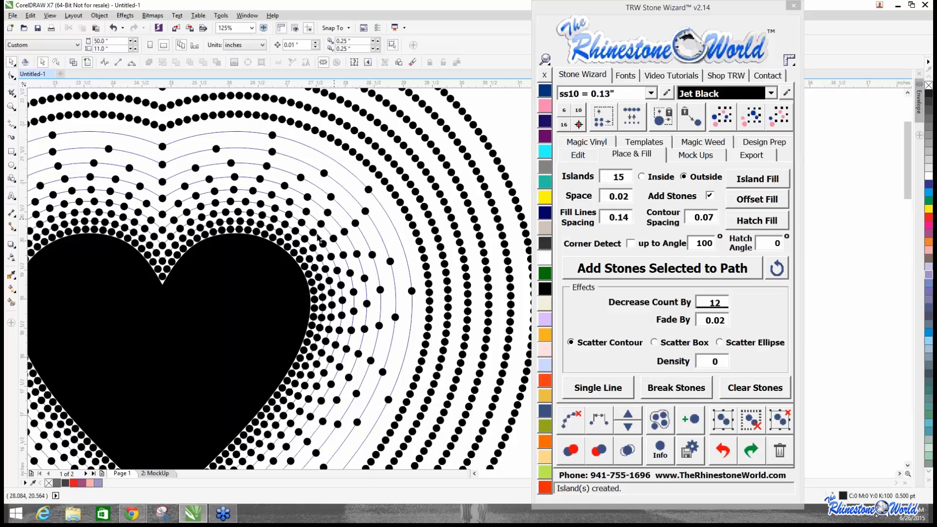
{"action": "scroll", "coordinate": [525, 200], "scroll_direction": "down", "scroll_amount": 3}
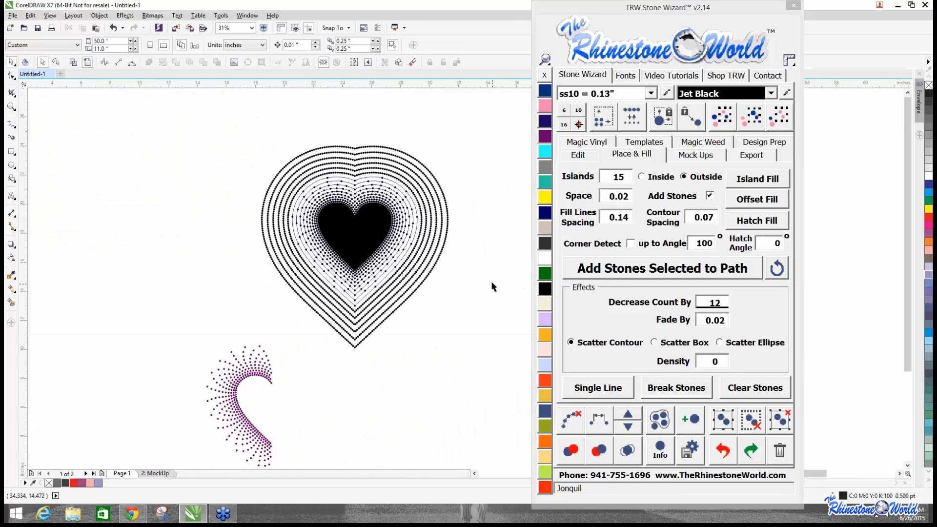
{"action": "left_click", "coordinate": [384, 148]}
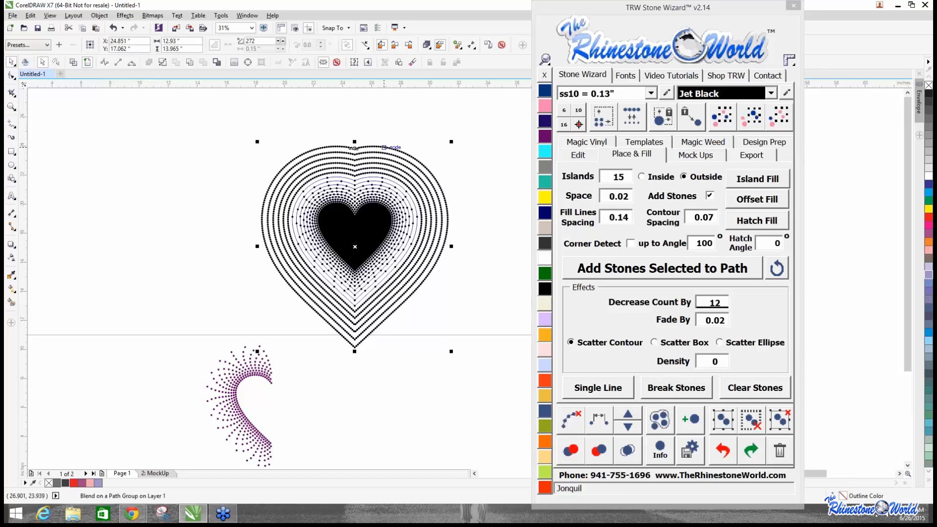
{"action": "key", "text": "Delete"}
{"action": "left_click", "coordinate": [412, 164]}
{"action": "key", "text": "Delete"}
{"action": "left_click", "coordinate": [411, 170]}
{"action": "key", "text": "Delete"}
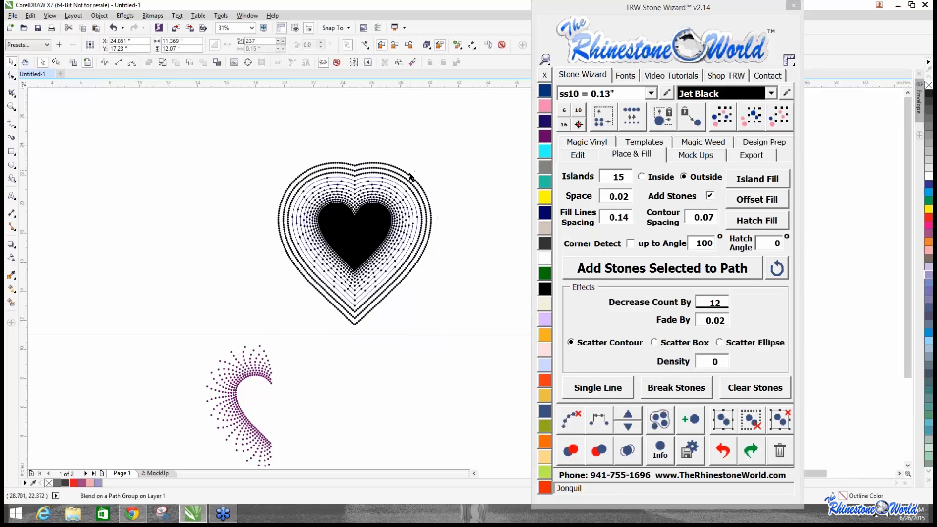
{"action": "left_click", "coordinate": [411, 175]}
{"action": "key", "text": "Delete"}
{"action": "left_click", "coordinate": [411, 181]}
{"action": "key", "text": "Delete"}
{"action": "left_click", "coordinate": [411, 190]}
{"action": "key", "text": "Delete"}
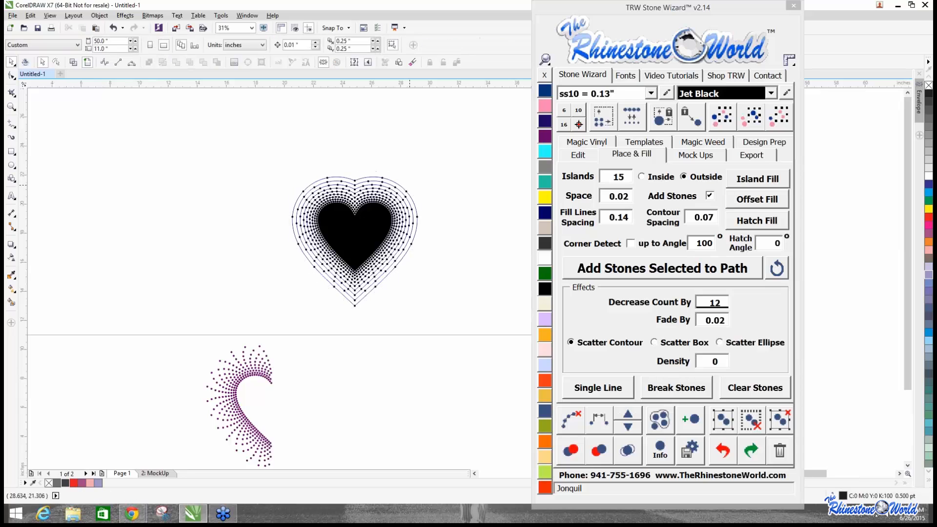
Clear the contour paths from the black heart and its remaining stone islands.
{"action": "left_click_drag", "start_coordinate": [262, 151], "coordinate": [493, 322]}
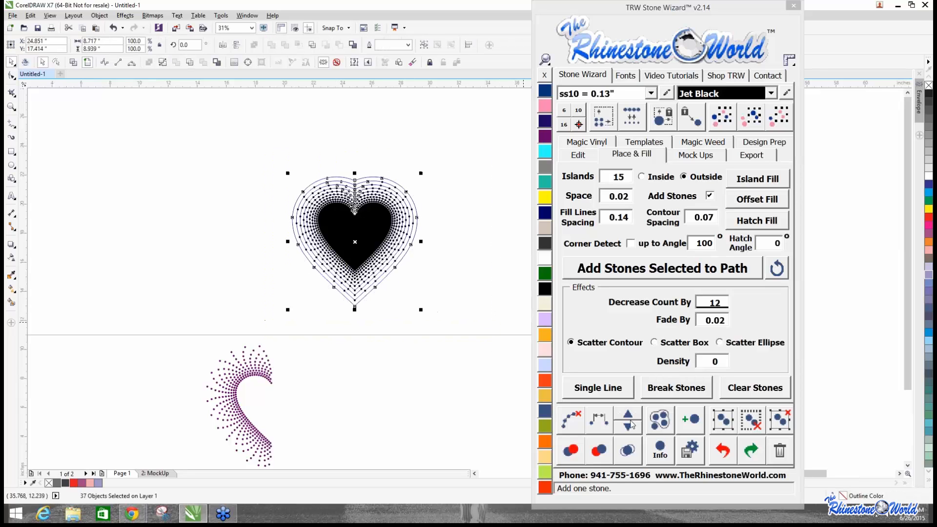
{"action": "left_click", "coordinate": [581, 427]}
{"action": "scroll", "coordinate": [388, 285], "scroll_direction": "down", "scroll_amount": 2}
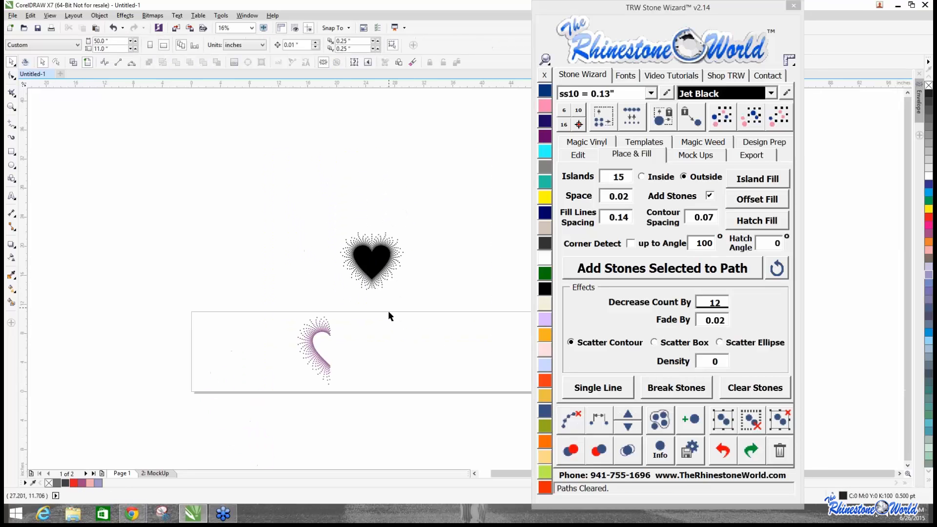
{"action": "scroll", "coordinate": [355, 314], "scroll_direction": "up", "scroll_amount": 2}
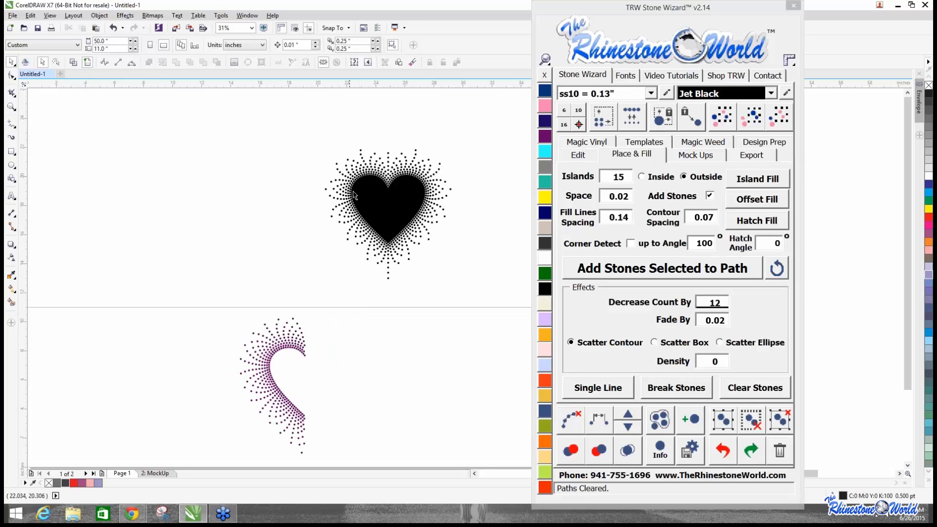
Move the black heart out of its stone burst, undo the move, and examine the stones along the heart's edge.
{"action": "left_click", "coordinate": [724, 303]}
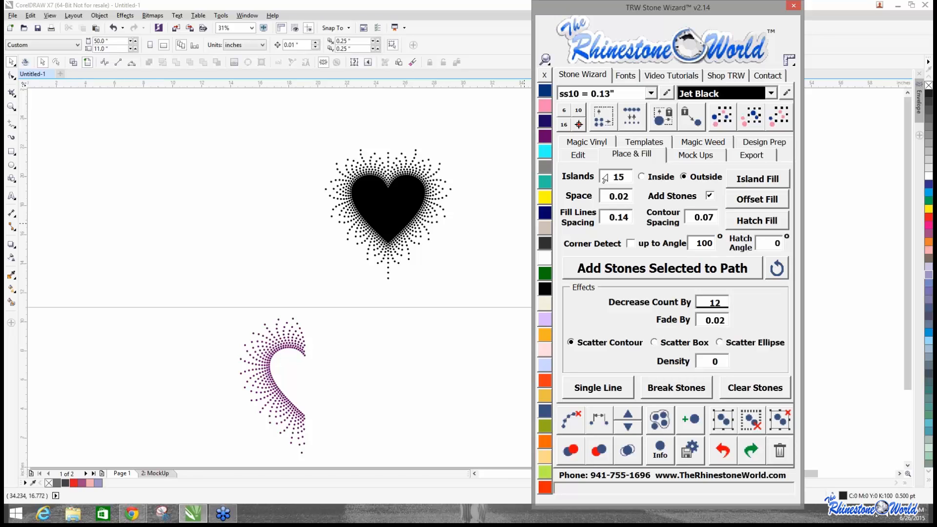
{"action": "left_click_drag", "start_coordinate": [388, 209], "coordinate": [175, 243]}
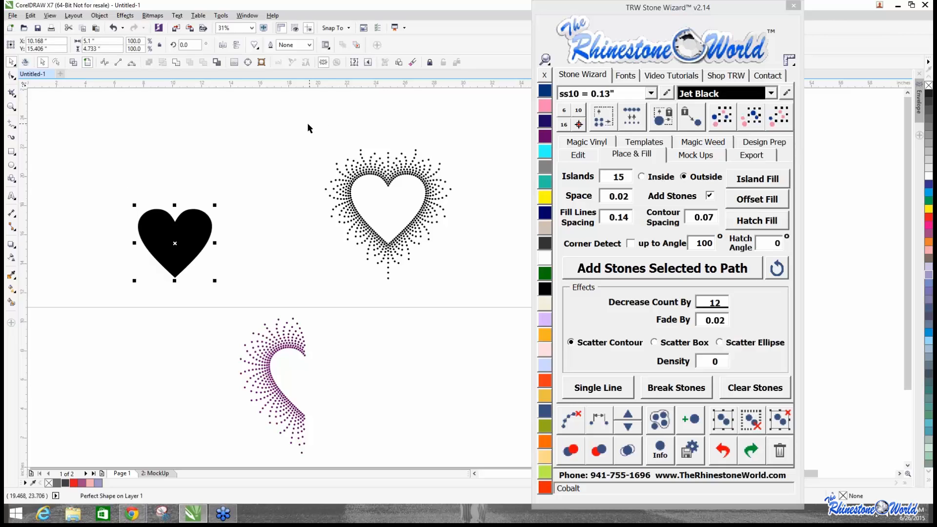
{"action": "key", "text": "ctrl+z"}
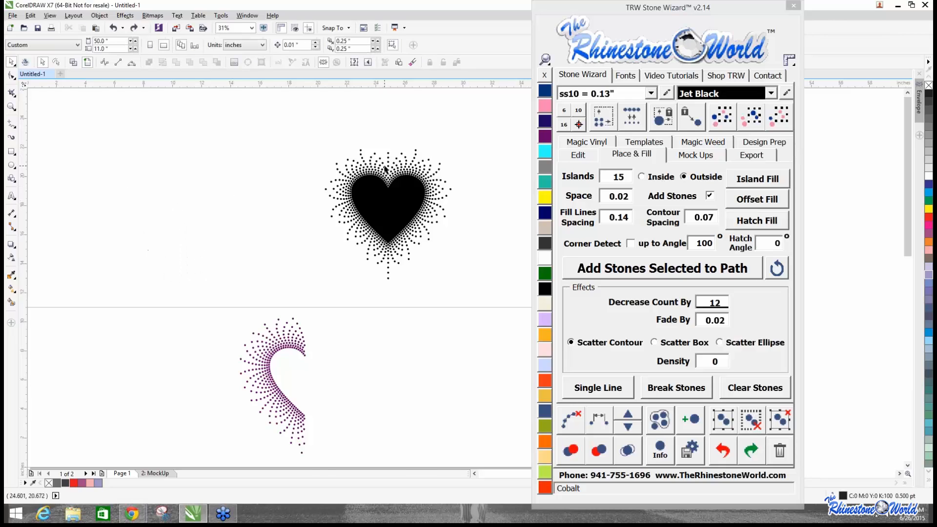
{"action": "scroll", "coordinate": [381, 219], "scroll_direction": "up", "scroll_amount": 5}
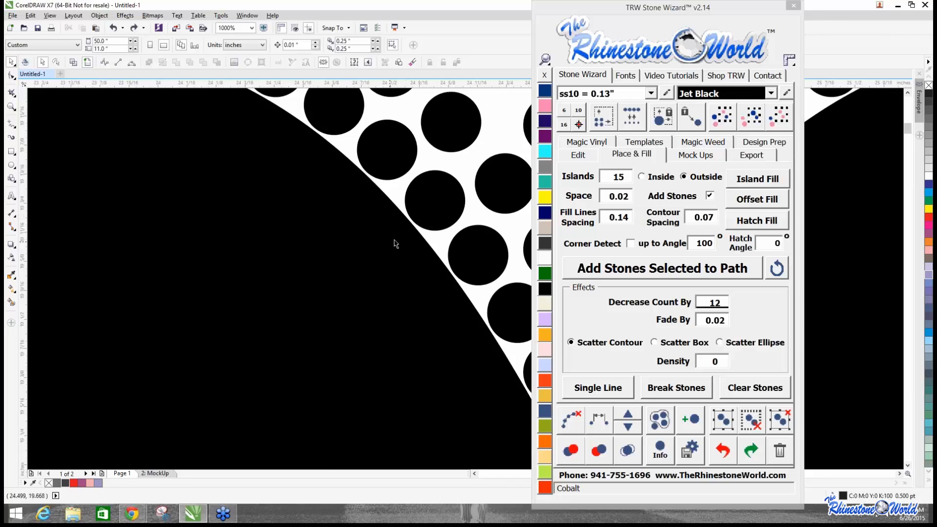
{"action": "scroll", "coordinate": [361, 171], "scroll_direction": "down", "scroll_amount": 5}
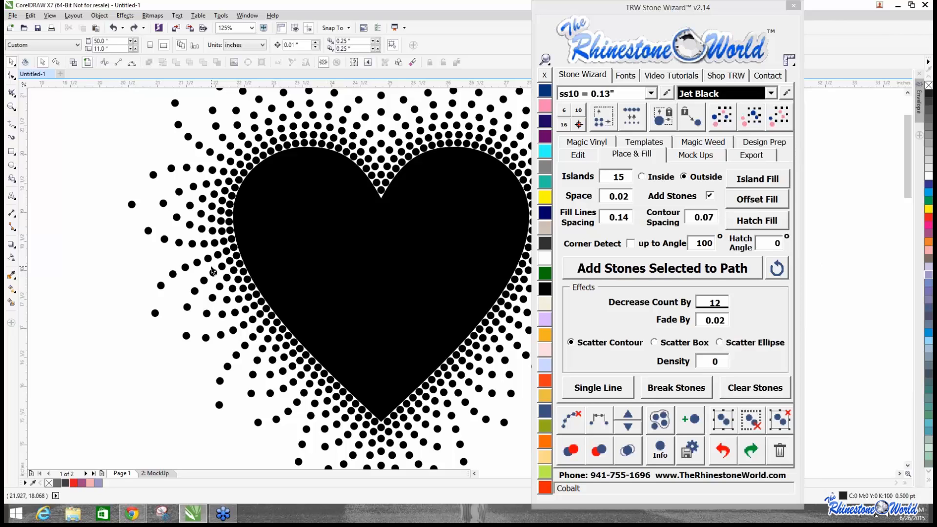
Delete the black heart with its stone burst and the original heart burst, leaving Page 1 empty.
{"action": "scroll", "coordinate": [213, 272], "scroll_direction": "down", "scroll_amount": 4}
{"action": "left_click_drag", "start_coordinate": [163, 207], "coordinate": [337, 352]}
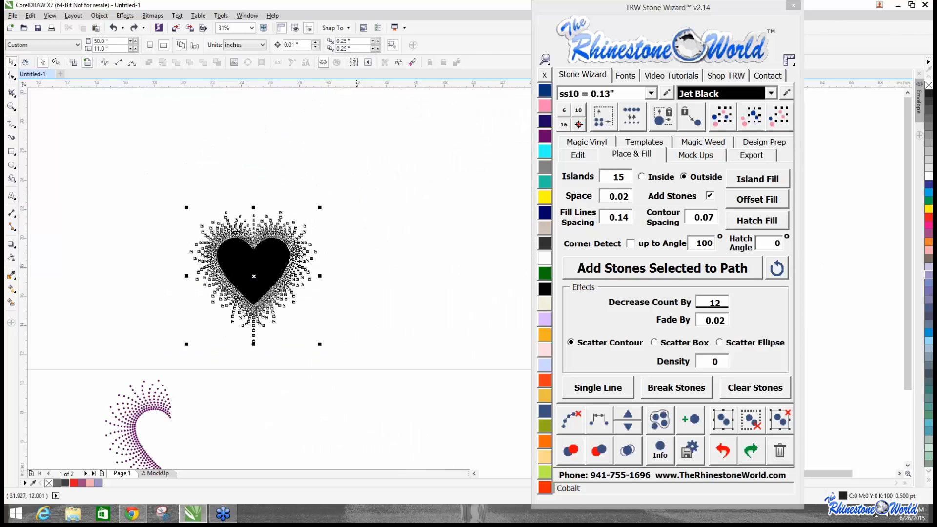
{"action": "key", "text": "Delete"}
{"action": "scroll", "coordinate": [356, 353], "scroll_direction": "down", "scroll_amount": 2}
{"action": "left_click_drag", "start_coordinate": [180, 337], "coordinate": [377, 459]}
{"action": "key", "text": "Delete"}
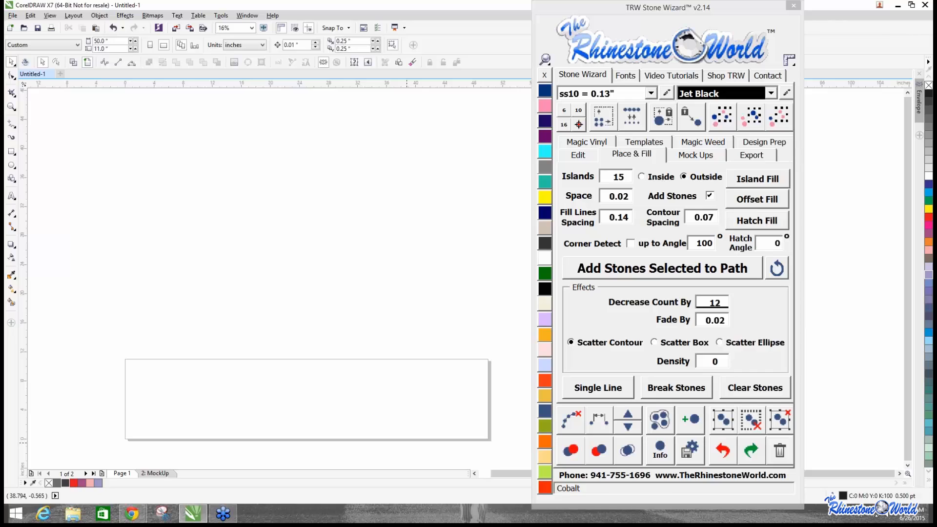
Add the artistic text "USA", enlarge it to about 11.15 by 4.17 inches, and move it down about 1.2 inches.
{"action": "scroll", "coordinate": [402, 402], "scroll_direction": "up", "scroll_amount": 2}
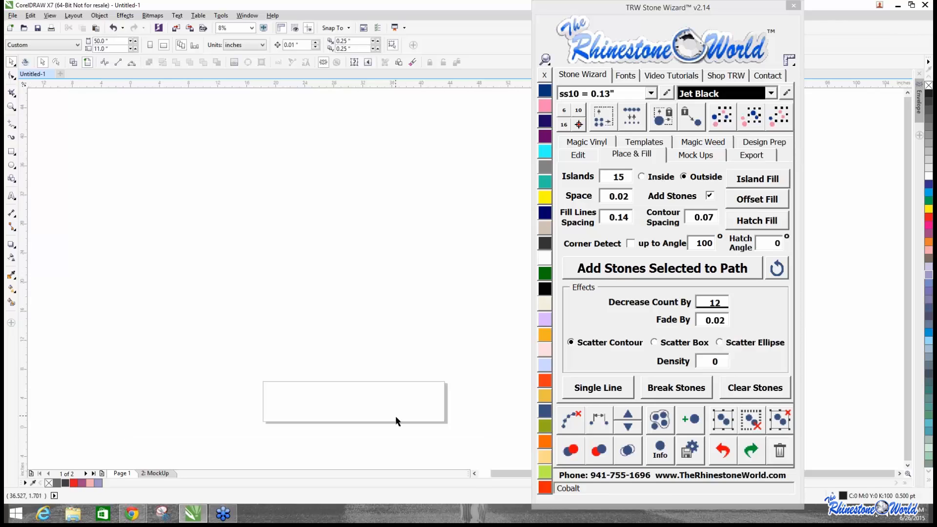
{"action": "left_click", "coordinate": [16, 198]}
{"action": "left_click", "coordinate": [192, 341]}
{"action": "type", "text": "USA"}
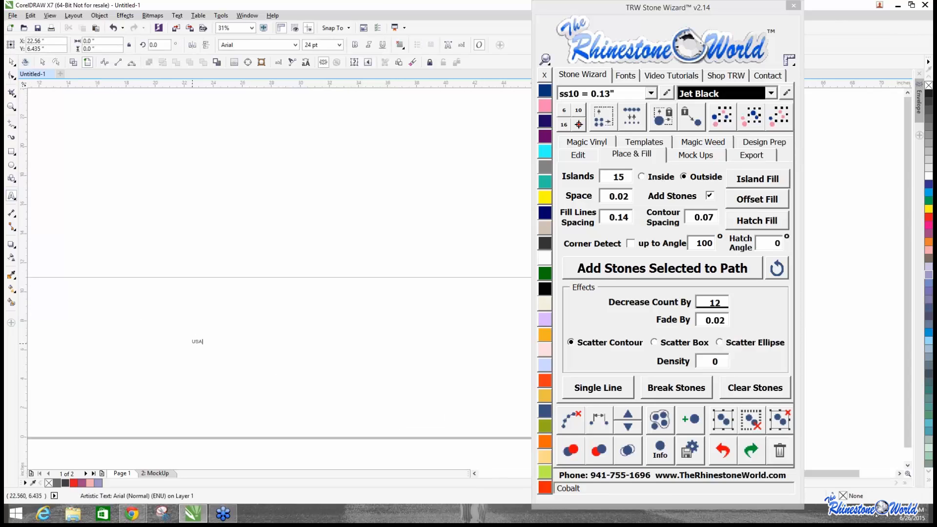
{"action": "key", "text": "ctrl+space"}
{"action": "left_click_drag", "start_coordinate": [206, 336], "coordinate": [358, 279]}
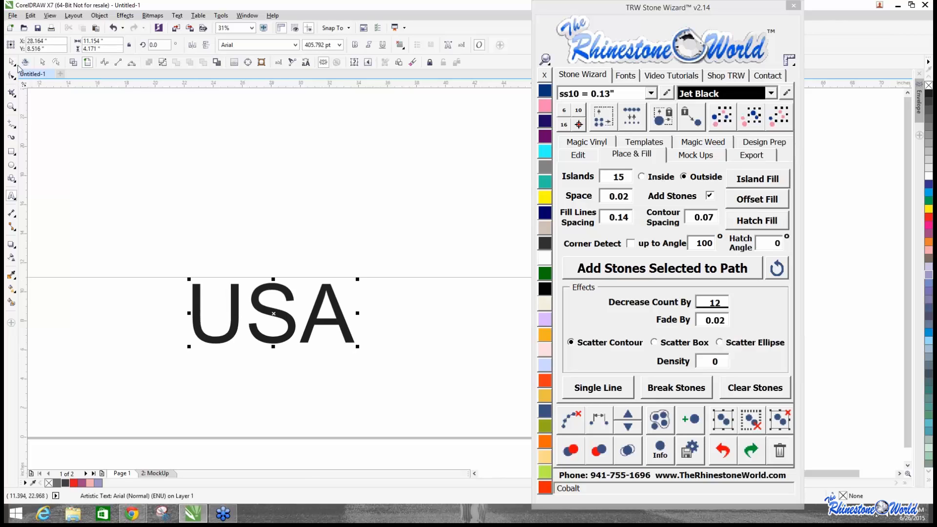
{"action": "left_click_drag", "start_coordinate": [290, 299], "coordinate": [293, 317]}
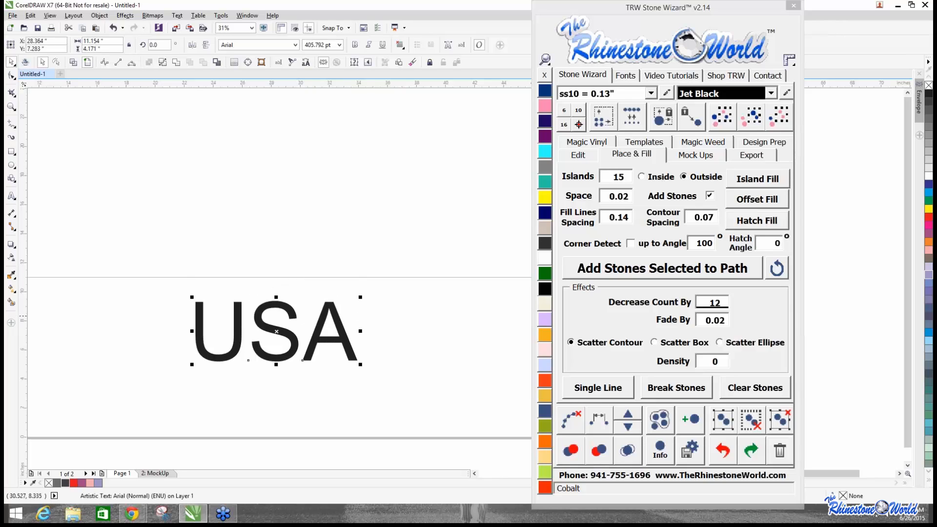
Apply the favorite font TRW 135 Tote RFF1 to the USA text, change its case to lowercase, and return to the stone tools.
{"action": "double_click", "coordinate": [340, 350]}
{"action": "left_click_drag", "start_coordinate": [358, 337], "coordinate": [139, 307]}
{"action": "left_click", "coordinate": [626, 78]}
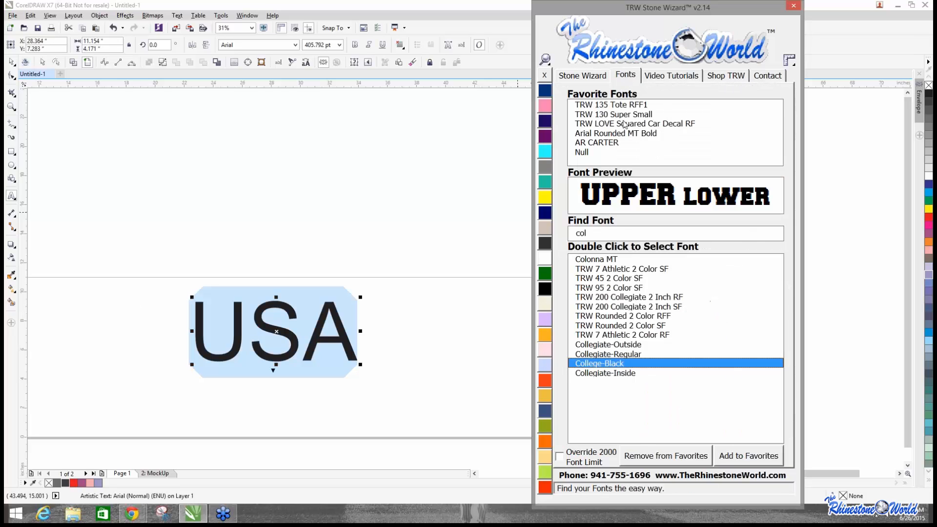
{"action": "double_click", "coordinate": [620, 106]}
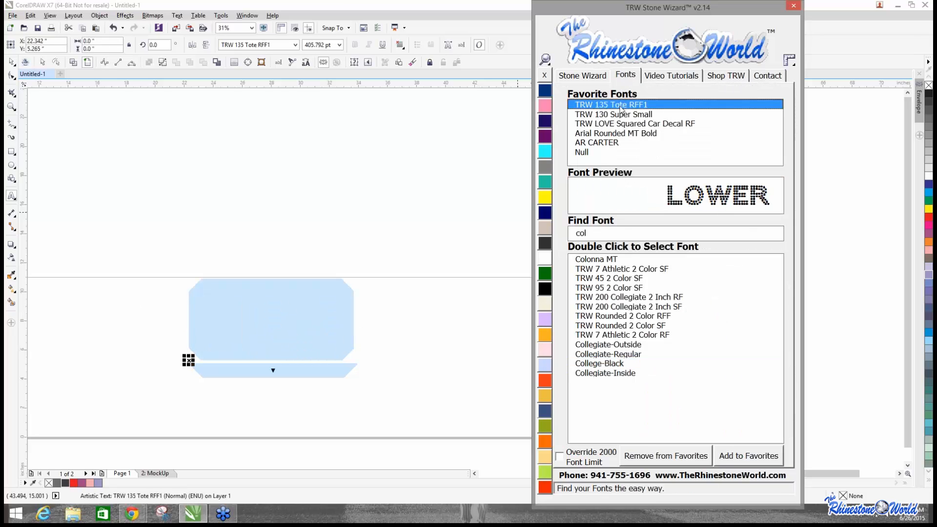
{"action": "left_click", "coordinate": [306, 62]}
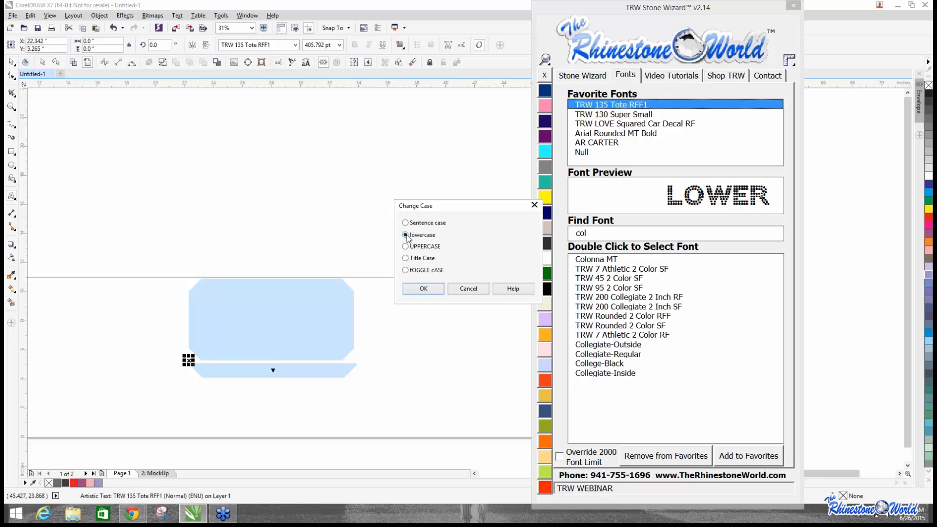
{"action": "left_click", "coordinate": [423, 288]}
{"action": "left_click", "coordinate": [592, 78]}
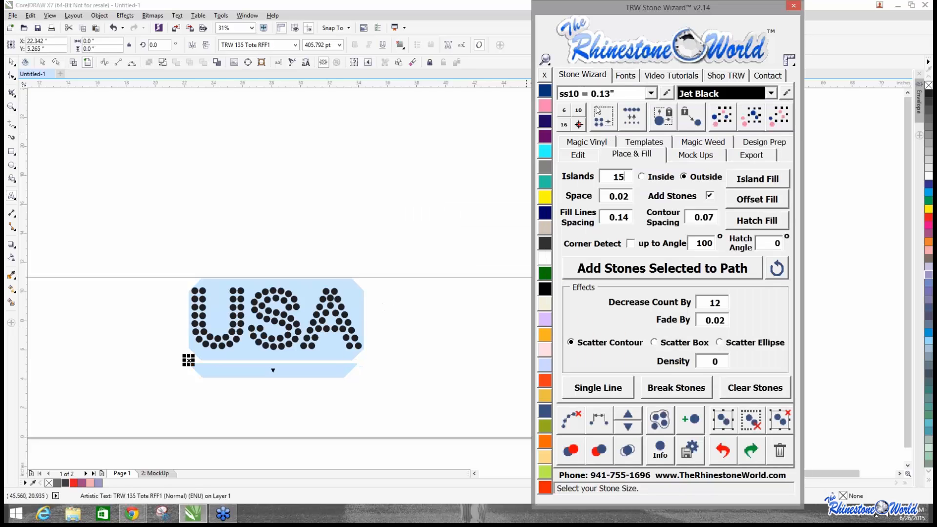
Resize the USA lettering to match ss10 stones and draw a rectangle about 3.35 by 1.38 inches around it.
{"action": "left_click", "coordinate": [598, 111]}
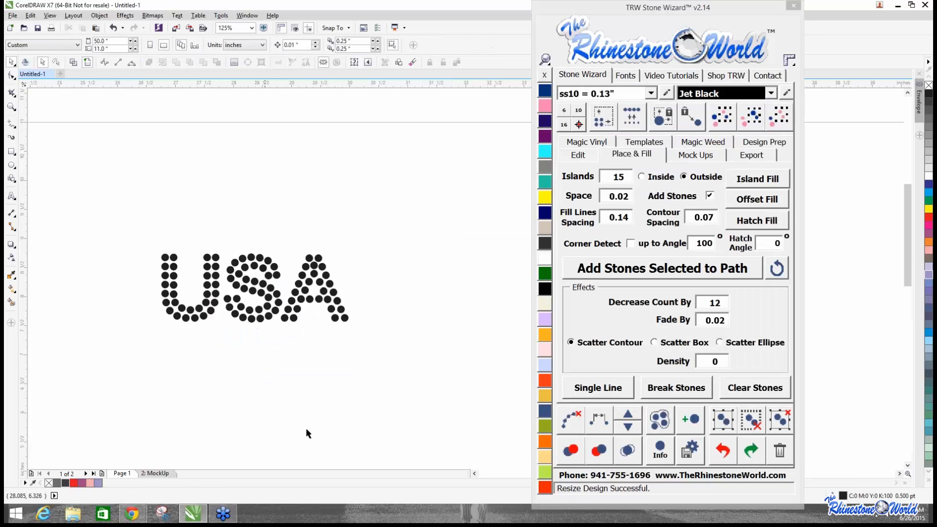
{"action": "left_click", "coordinate": [11, 151]}
{"action": "mouse_move", "coordinate": [149, 243]}
{"action": "left_mouse_down"}
{"action": "mouse_move", "coordinate": [217, 305]}
{"action": "mouse_move", "coordinate": [387, 354]}
{"action": "mouse_move", "coordinate": [350, 329]}
{"action": "left_mouse_up"}
{"action": "left_click_drag", "start_coordinate": [149, 286], "coordinate": [149, 287]}
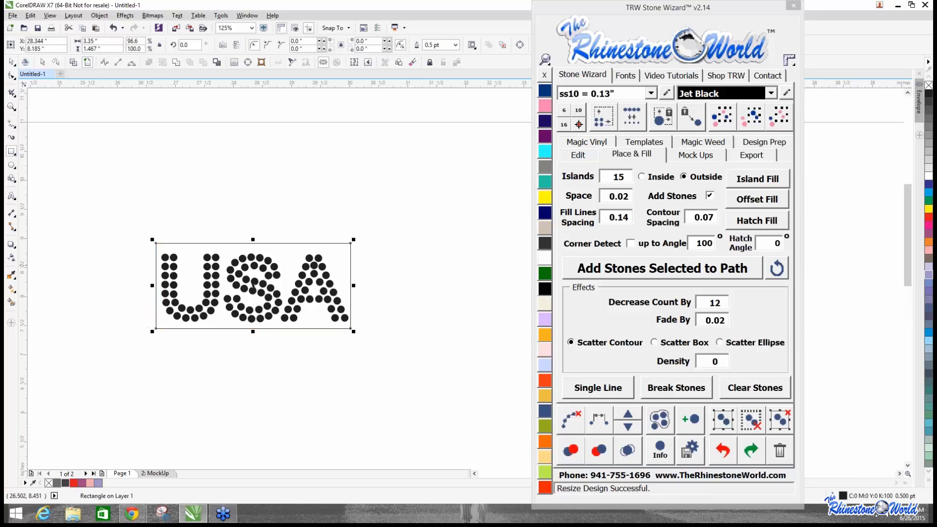
{"action": "left_click", "coordinate": [10, 63]}
{"action": "left_click_drag", "start_coordinate": [253, 240], "coordinate": [254, 246]}
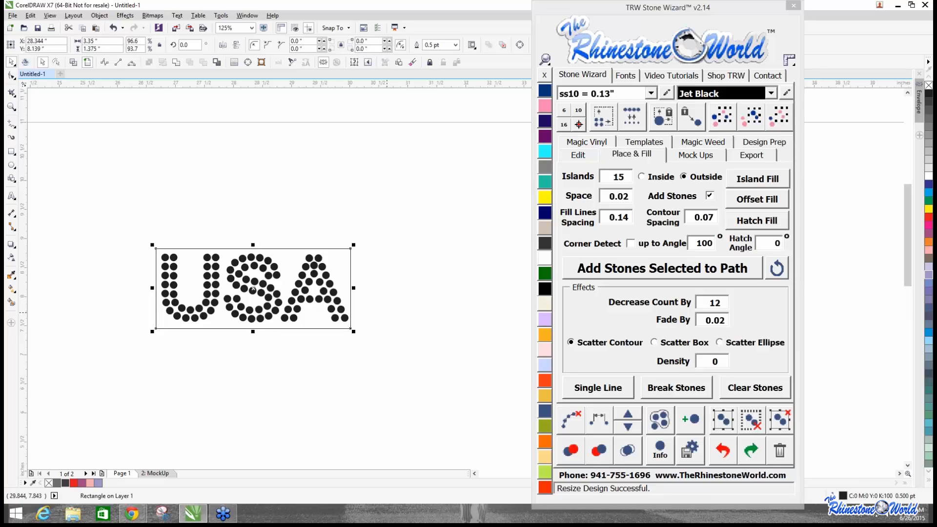
Reset the fill settings, choose Scatter Box with 9 outside islands and density 5, and run Island Fill on the rectangle.
{"action": "left_click", "coordinate": [659, 342]}
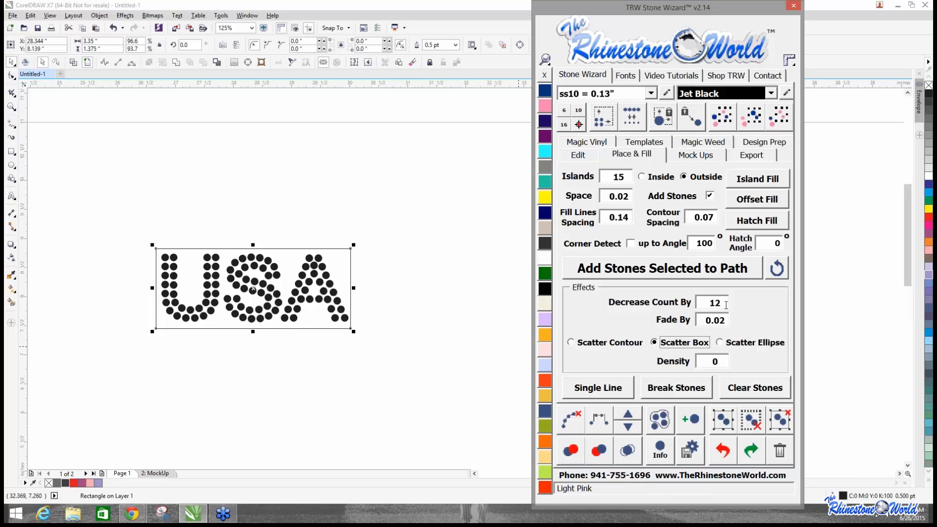
{"action": "left_click_drag", "start_coordinate": [726, 305], "coordinate": [690, 303]}
{"action": "left_click", "coordinate": [777, 269]}
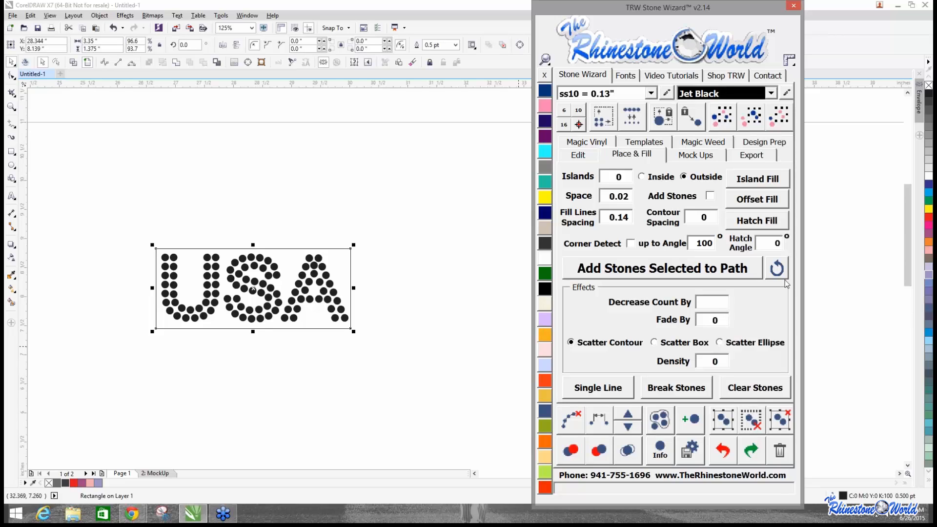
{"action": "left_click", "coordinate": [689, 343]}
{"action": "double_click", "coordinate": [619, 178]}
{"action": "type", "text": "9"}
{"action": "left_click", "coordinate": [725, 360]}
{"action": "type", "text": "5"}
{"action": "left_click", "coordinate": [752, 186]}
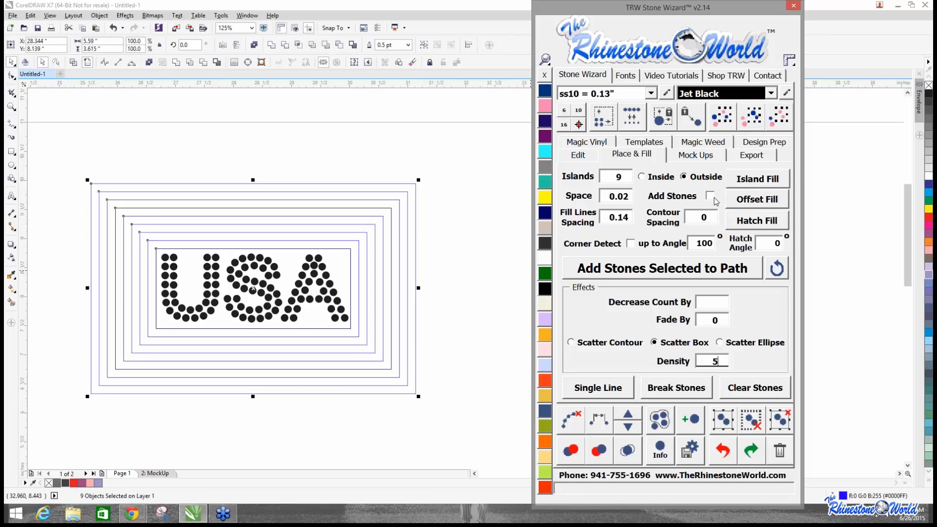
Undo the island outlines, turn on Add Stones, try a scattered island fill around the rectangle, and undo that fill.
{"action": "left_click", "coordinate": [777, 267]}
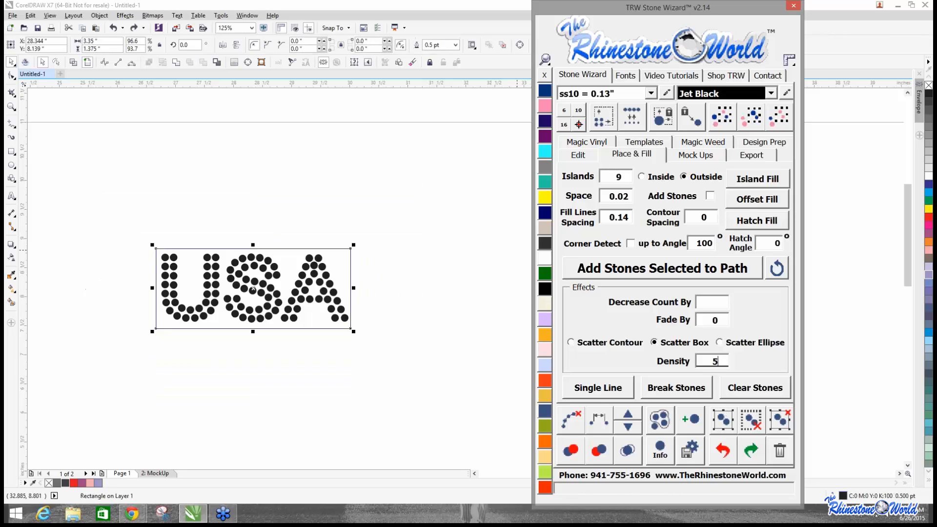
{"action": "left_click", "coordinate": [708, 196]}
{"action": "left_click", "coordinate": [740, 184]}
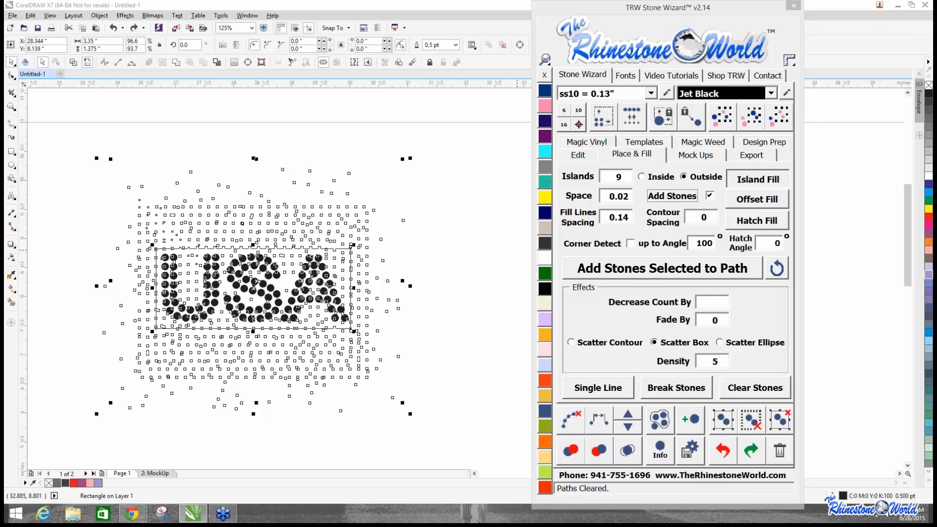
{"action": "left_click", "coordinate": [754, 220]}
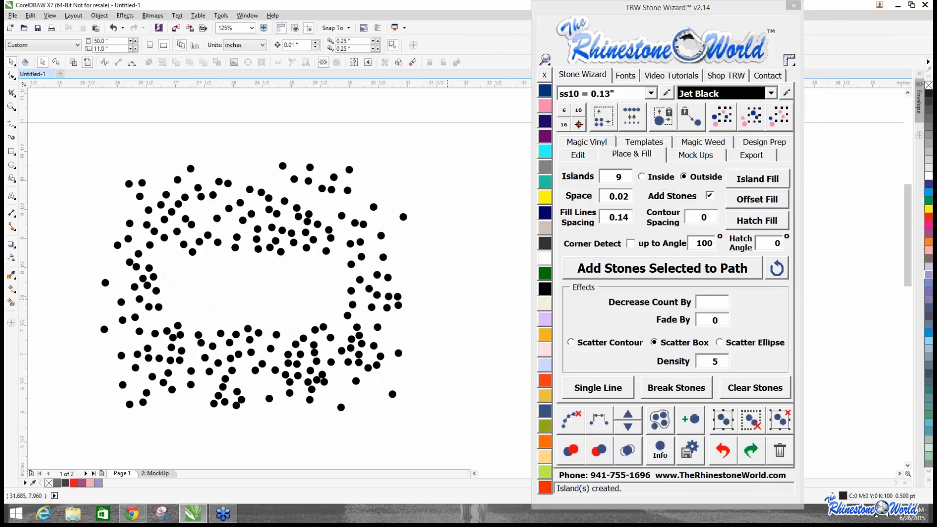
{"action": "left_click", "coordinate": [723, 452]}
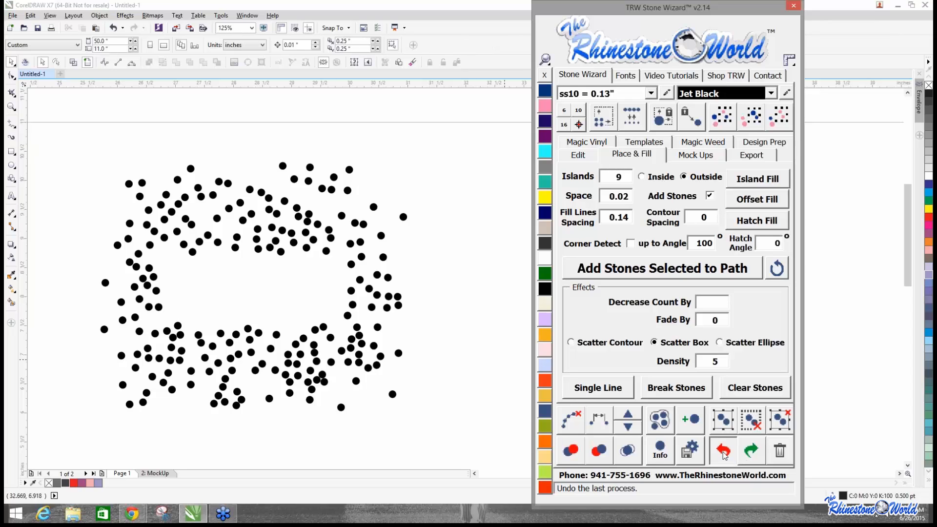
{"action": "left_click", "coordinate": [723, 452]}
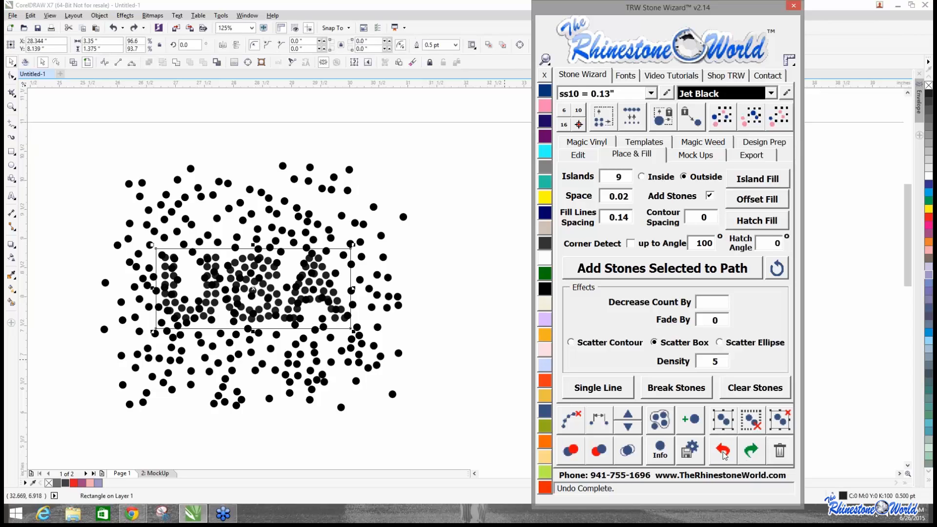
{"action": "left_click", "coordinate": [723, 452]}
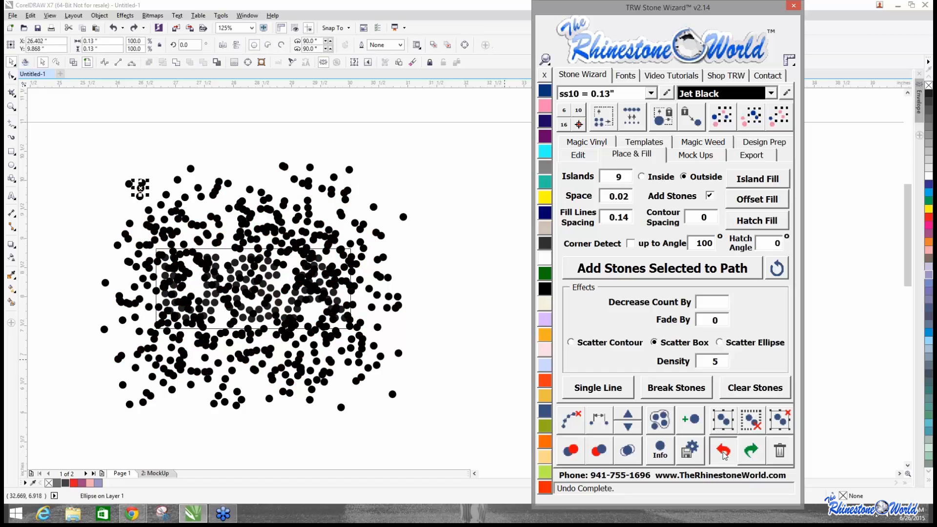
Set the contour spacing to 0.07 and run Island Fill outside the rectangle around the USA lettering.
{"action": "left_click", "coordinate": [351, 289]}
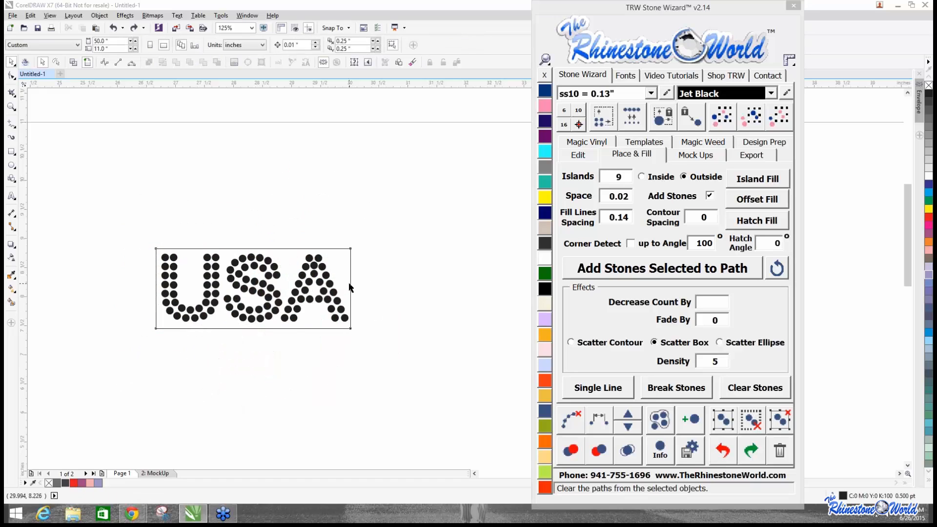
{"action": "left_click", "coordinate": [709, 216]}
{"action": "type", "text": ".07"}
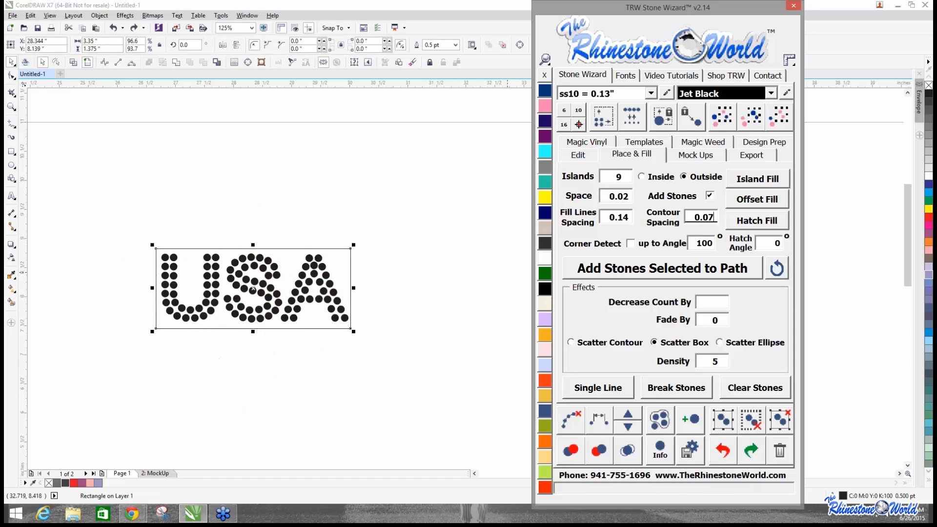
{"action": "left_click", "coordinate": [779, 175]}
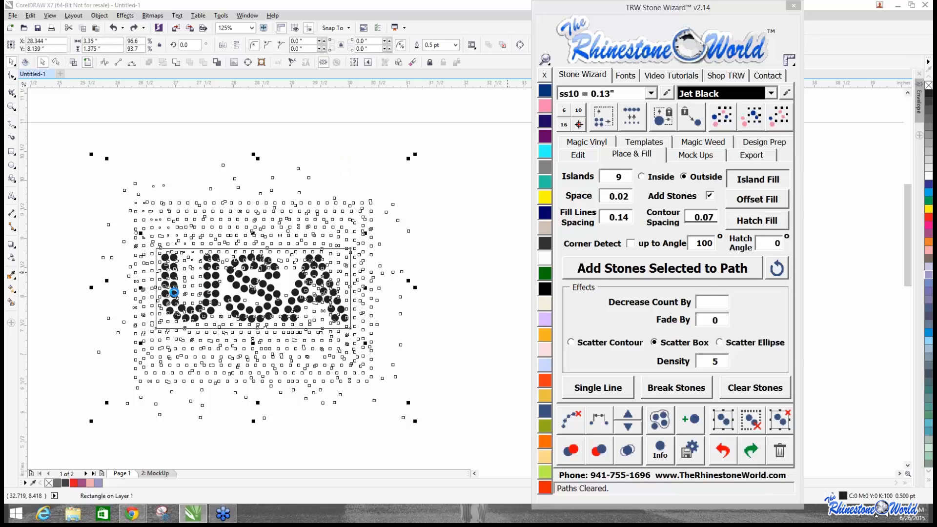
Move the rectangle out of the scattered stones to the area below them.
{"action": "left_click", "coordinate": [267, 278]}
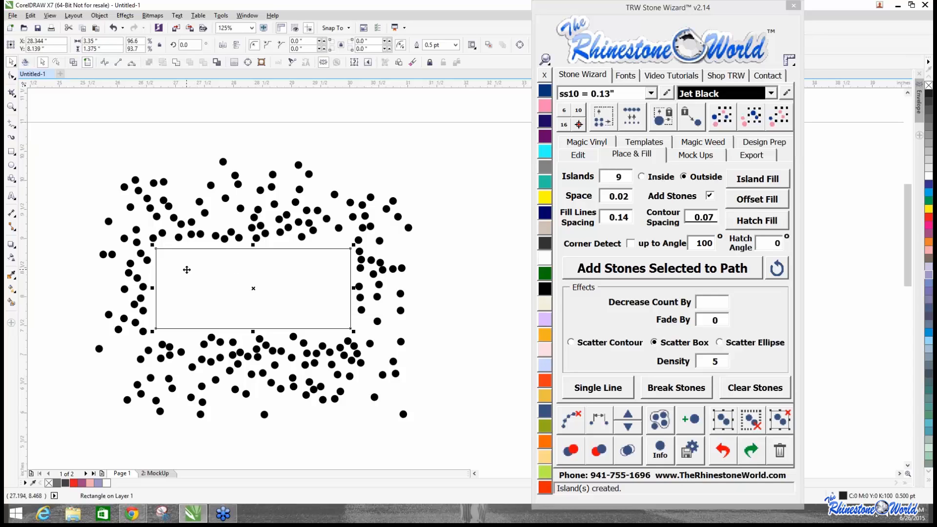
{"action": "left_click_drag", "start_coordinate": [186, 270], "coordinate": [212, 425]}
{"action": "left_click", "coordinate": [47, 227]}
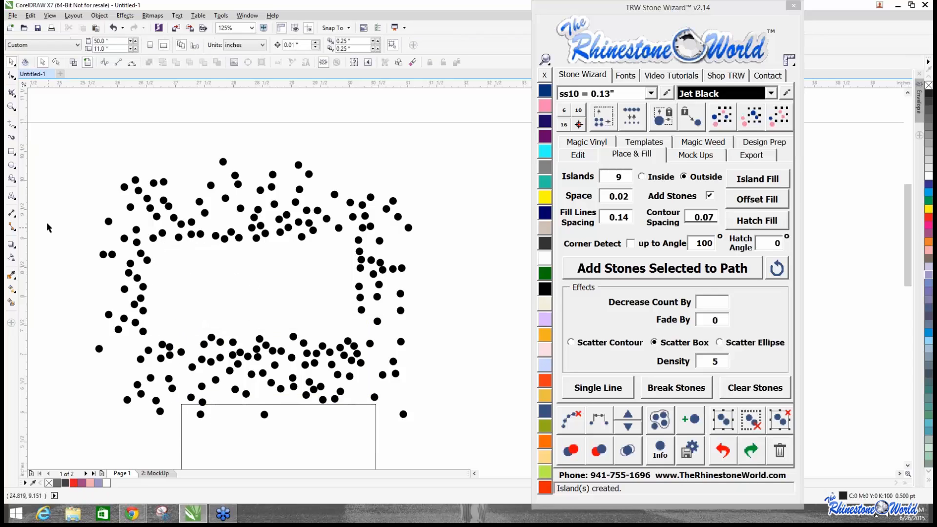
Add the artistic text "USA", enlarge it to about 3.47 by 1.3 inches, and center it inside the scattered stones.
{"action": "left_click", "coordinate": [11, 195]}
{"action": "left_click", "coordinate": [130, 133]}
{"action": "type", "text": "USA"}
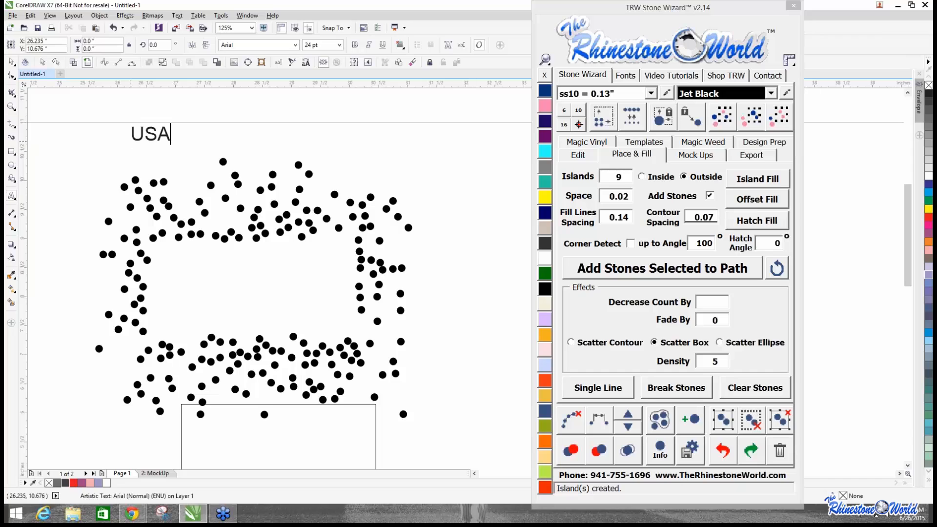
{"action": "left_click_drag", "start_coordinate": [175, 144], "coordinate": [336, 206]}
{"action": "left_click_drag", "start_coordinate": [235, 162], "coordinate": [258, 286]}
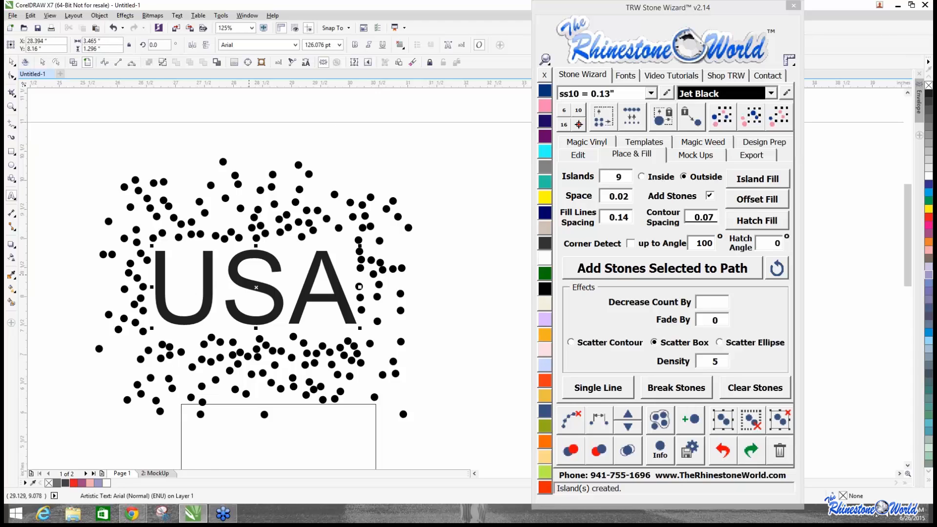
Delete the leftover rectangle below the scattered stones.
{"action": "scroll", "coordinate": [248, 274], "scroll_direction": "down", "scroll_amount": 1}
{"action": "left_click", "coordinate": [11, 62]}
{"action": "left_click", "coordinate": [146, 313]}
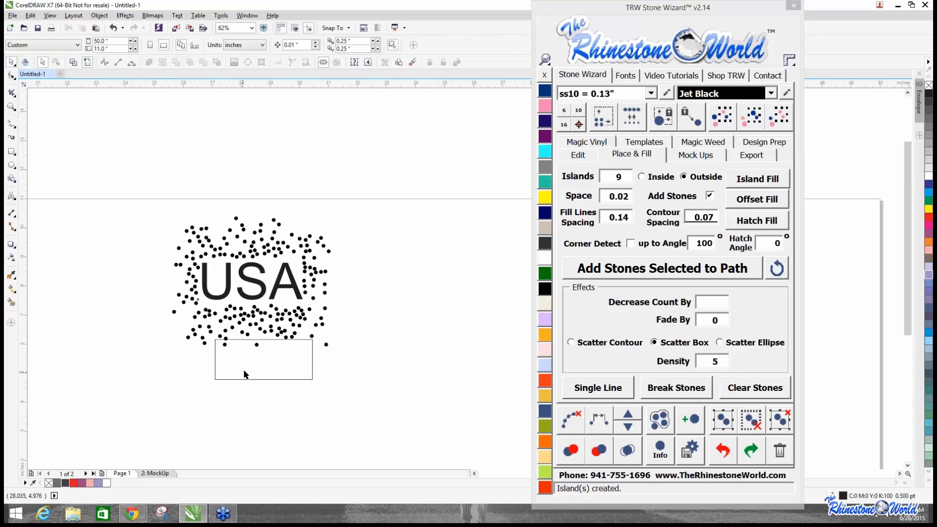
{"action": "left_click_drag", "start_coordinate": [245, 369], "coordinate": [236, 404]}
{"action": "key", "text": "Delete"}
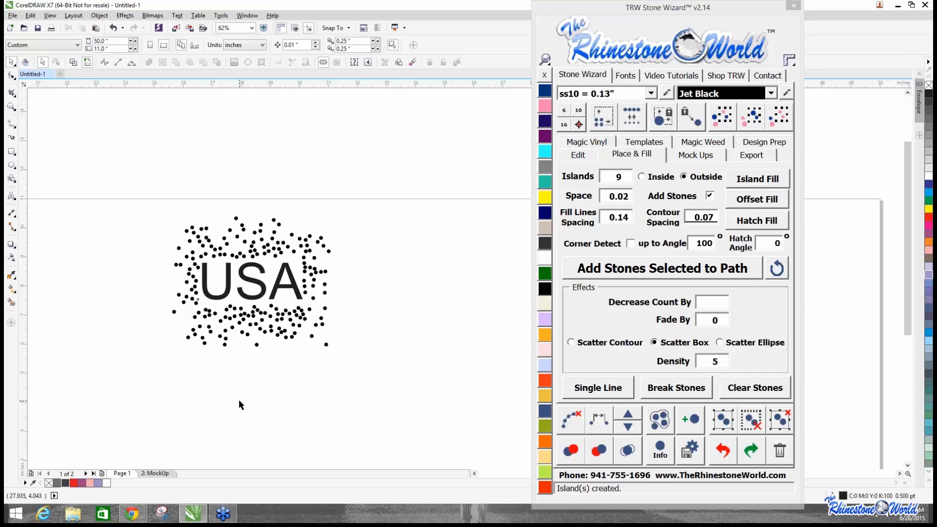
Place 14 individual ss10 Jet Black stones in the gaps around the letters S and A of the scatter burst.
{"action": "scroll", "coordinate": [242, 280], "scroll_direction": "up", "scroll_amount": 2}
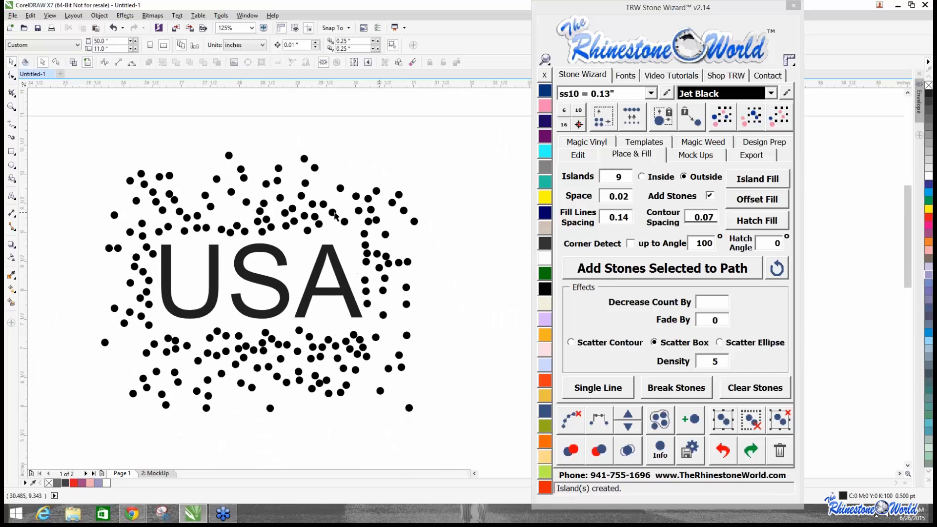
{"action": "left_click", "coordinate": [689, 418]}
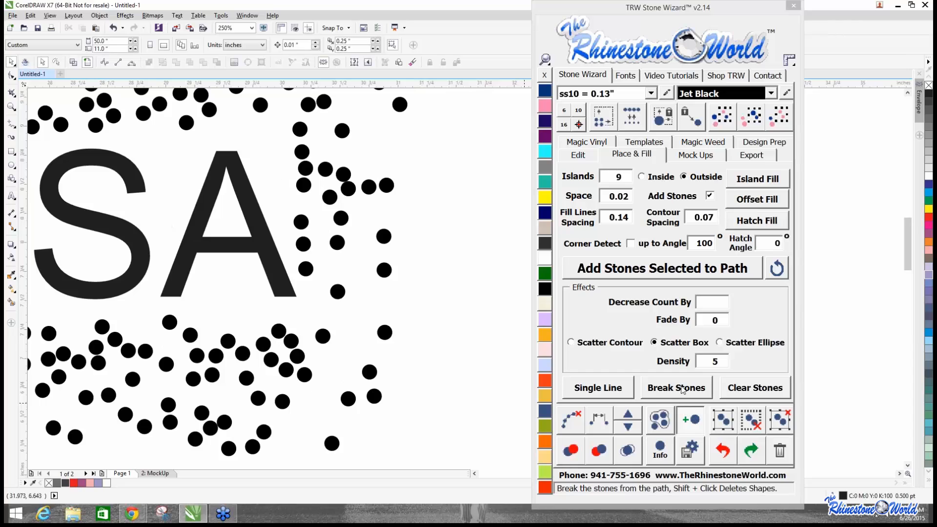
{"action": "left_click", "coordinate": [342, 347]}
{"action": "left_click", "coordinate": [269, 314]}
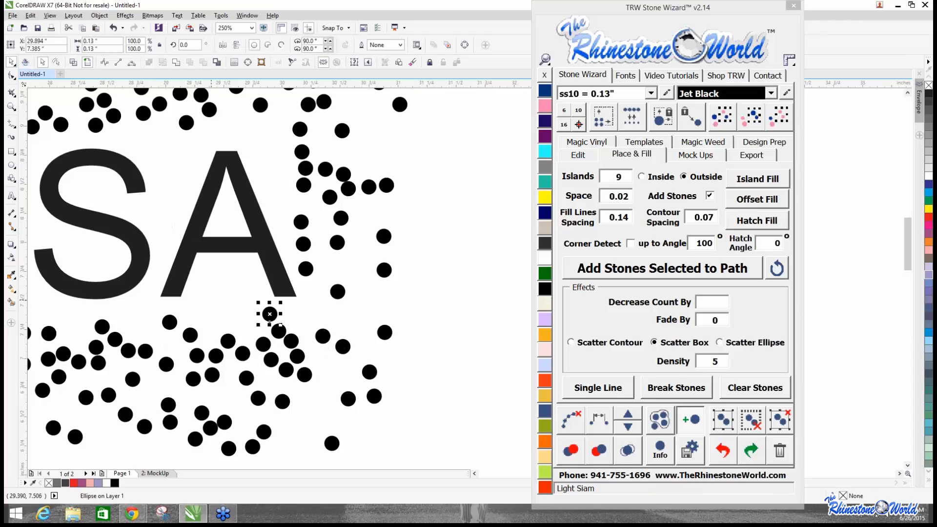
{"action": "left_click", "coordinate": [211, 300]}
{"action": "left_click", "coordinate": [124, 322]}
{"action": "left_click", "coordinate": [171, 229]}
{"action": "left_click", "coordinate": [168, 165]}
{"action": "left_click", "coordinate": [147, 144]}
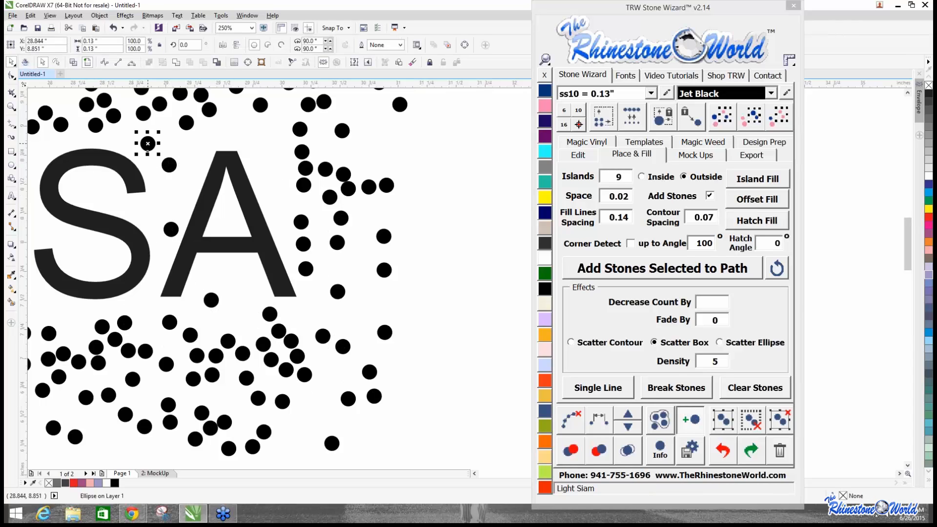
{"action": "left_click", "coordinate": [236, 126]}
{"action": "left_click", "coordinate": [262, 165]}
{"action": "left_click", "coordinate": [359, 150]}
{"action": "left_click", "coordinate": [389, 137]}
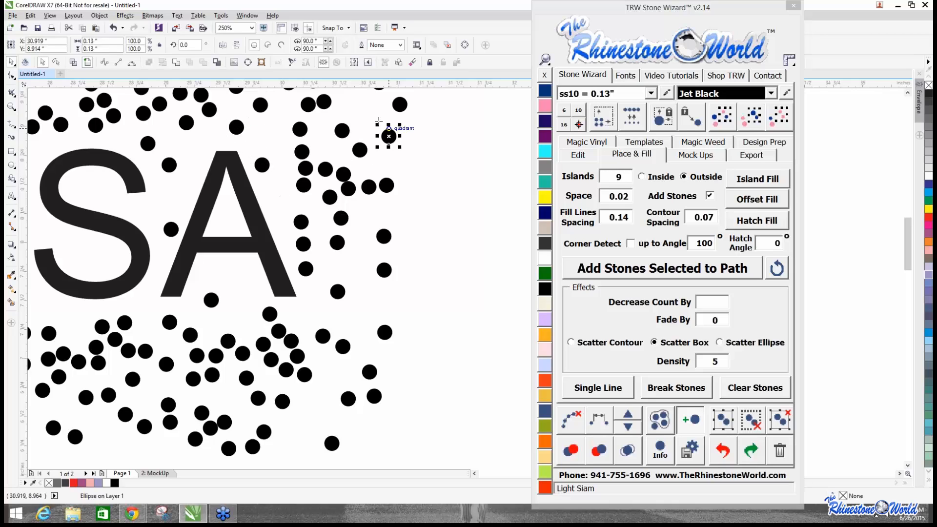
{"action": "left_click", "coordinate": [370, 114]}
{"action": "left_click", "coordinate": [285, 205]}
{"action": "left_click", "coordinate": [175, 205]}
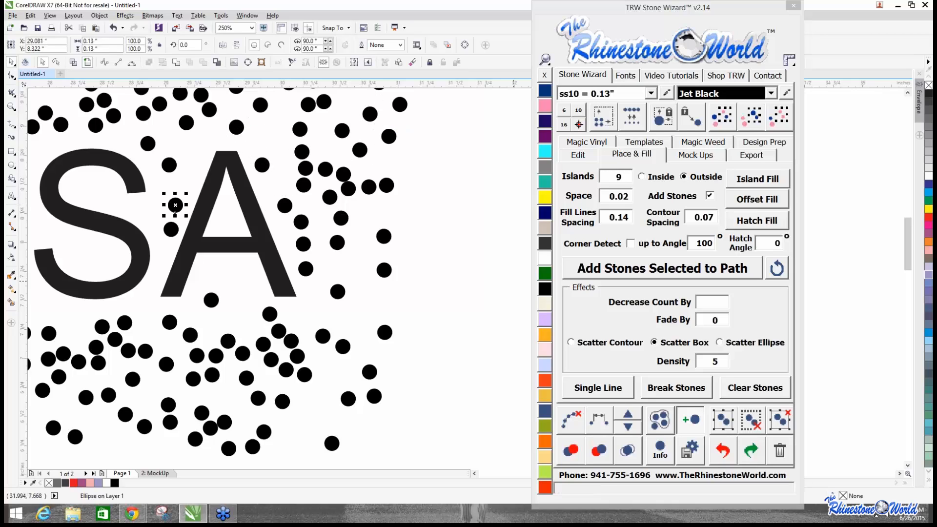
{"action": "key", "text": "Escape"}
Draw a rectangle about 3.1 by 1.27 inches in the empty area above and to the left of the USA burst.
{"action": "scroll", "coordinate": [421, 384], "scroll_direction": "down", "scroll_amount": 2}
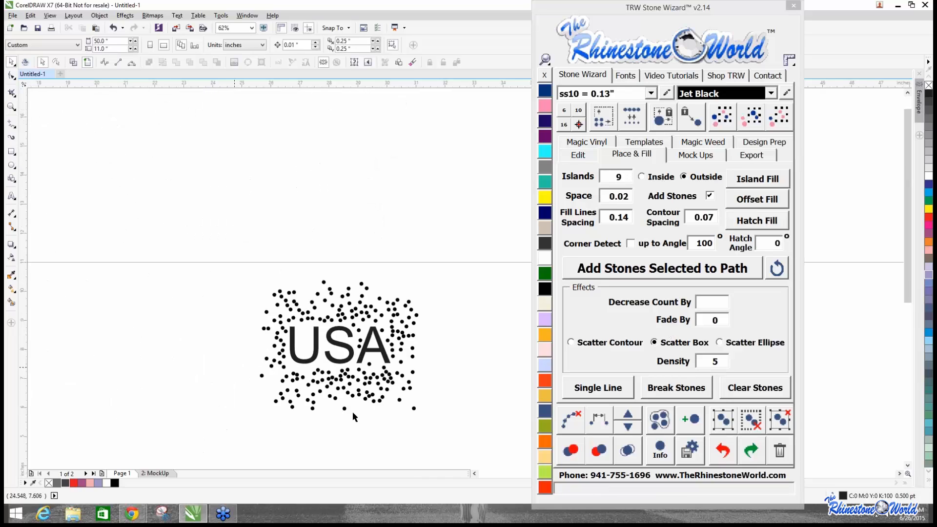
{"action": "left_click", "coordinate": [11, 152]}
{"action": "left_click_drag", "start_coordinate": [107, 188], "coordinate": [198, 225]}
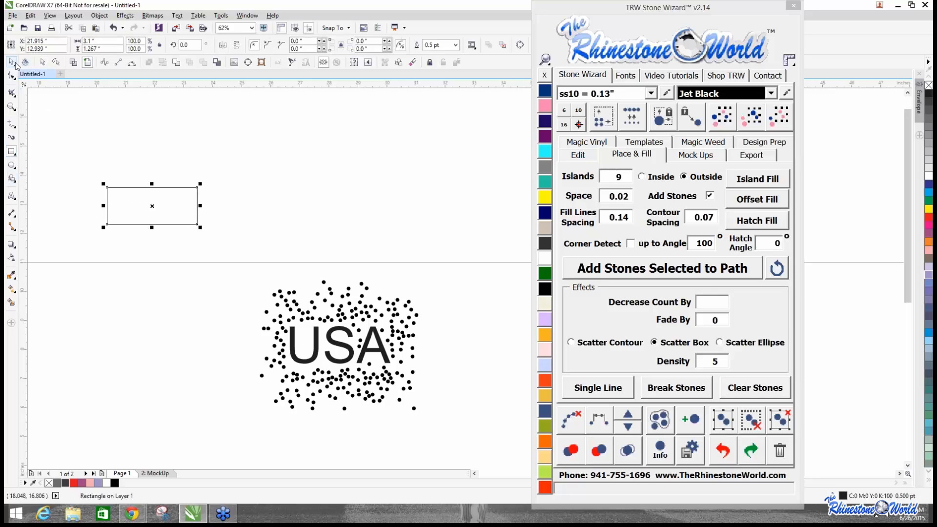
{"action": "left_click", "coordinate": [12, 62]}
Set the islands to 15 and the scatter density to 10, and run Island Fill around the new rectangle.
{"action": "left_click", "coordinate": [628, 192]}
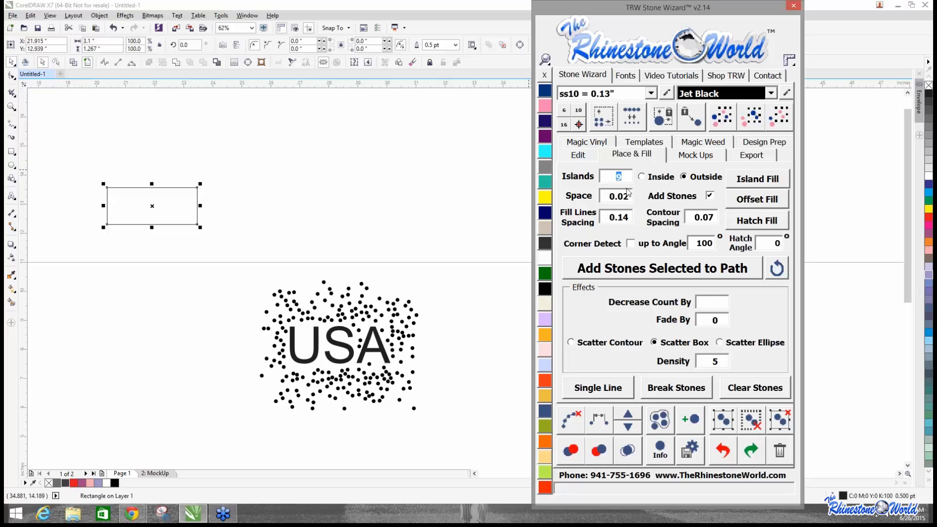
{"action": "type", "text": "15"}
{"action": "left_click", "coordinate": [720, 360]}
{"action": "type", "text": "10"}
{"action": "left_click", "coordinate": [753, 178]}
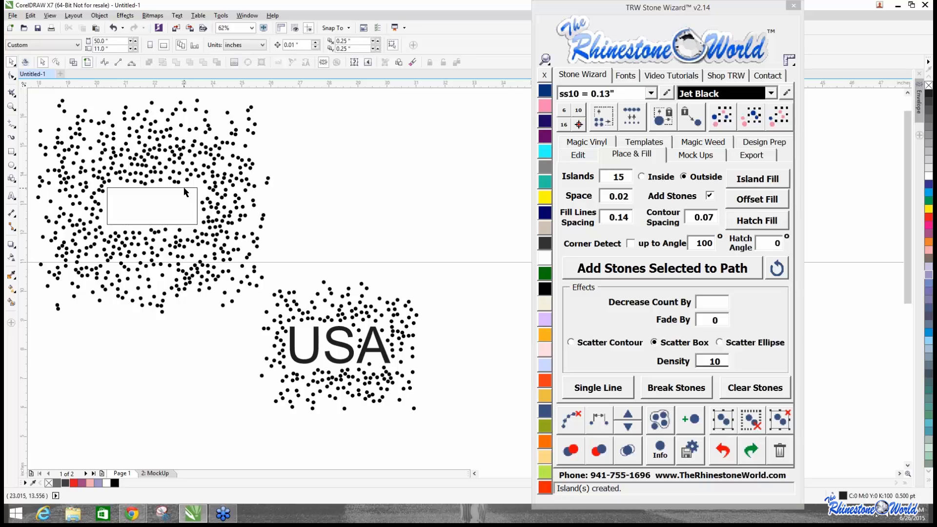
Delete both scattered stone bursts together with the rectangle and the USA text.
{"action": "scroll", "coordinate": [184, 192], "scroll_direction": "down", "scroll_amount": 2}
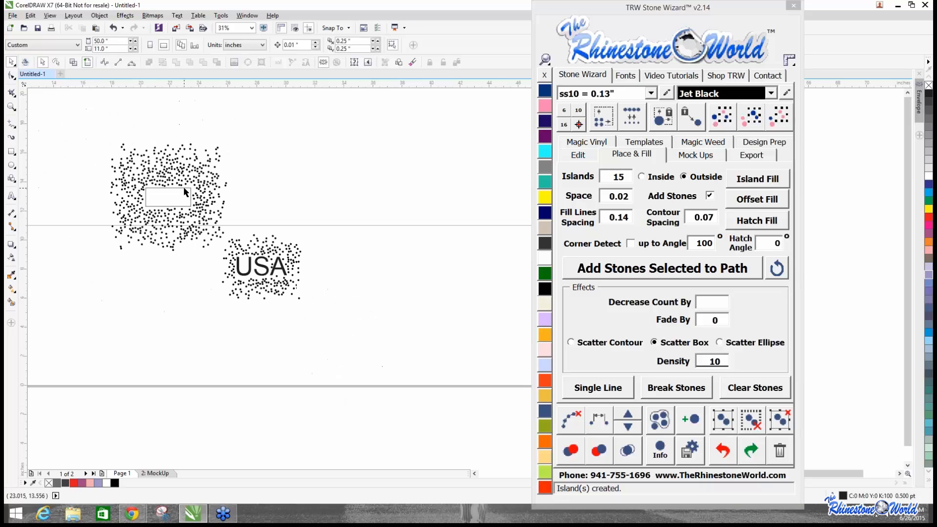
{"action": "left_click_drag", "start_coordinate": [57, 124], "coordinate": [349, 370]}
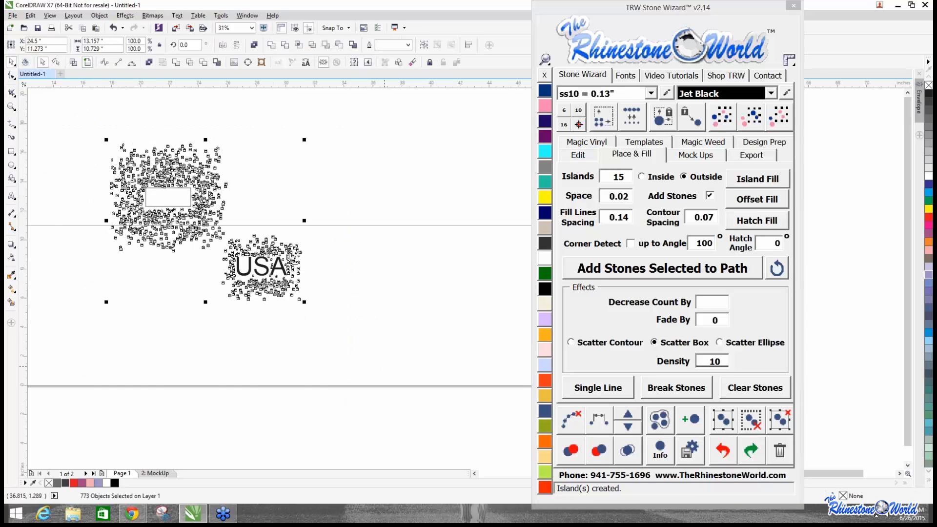
{"action": "key", "text": "Delete"}
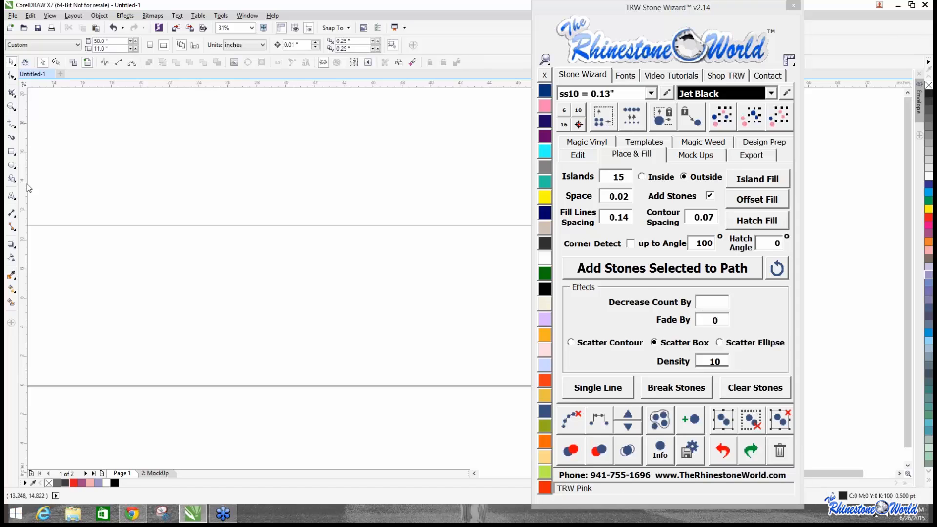
Draw an ellipse about 10.8 by 4.1 inches near the page's lower edge.
{"action": "left_click", "coordinate": [11, 165]}
{"action": "left_click_drag", "start_coordinate": [134, 309], "coordinate": [292, 369]}
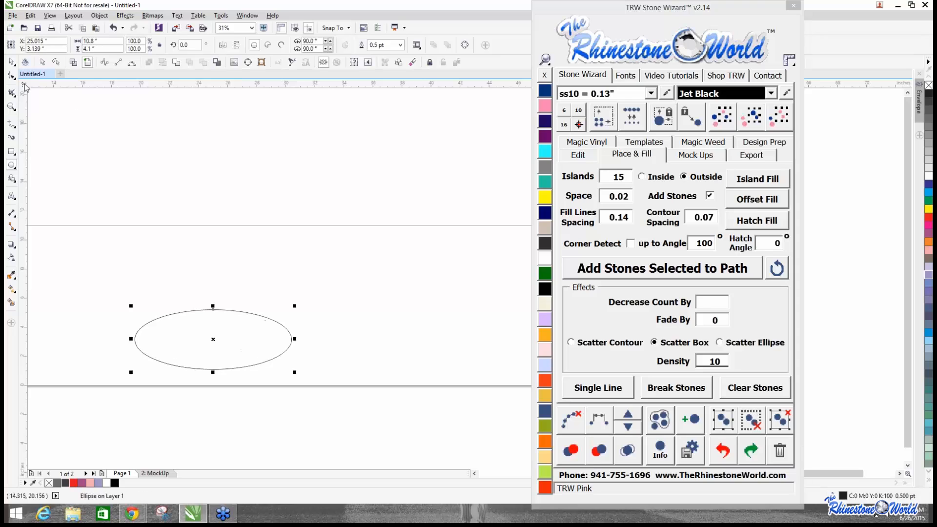
Choose the Scatter Ellipse effect and run Island Fill outside the ellipse.
{"action": "left_click", "coordinate": [11, 62]}
{"action": "left_click", "coordinate": [733, 344]}
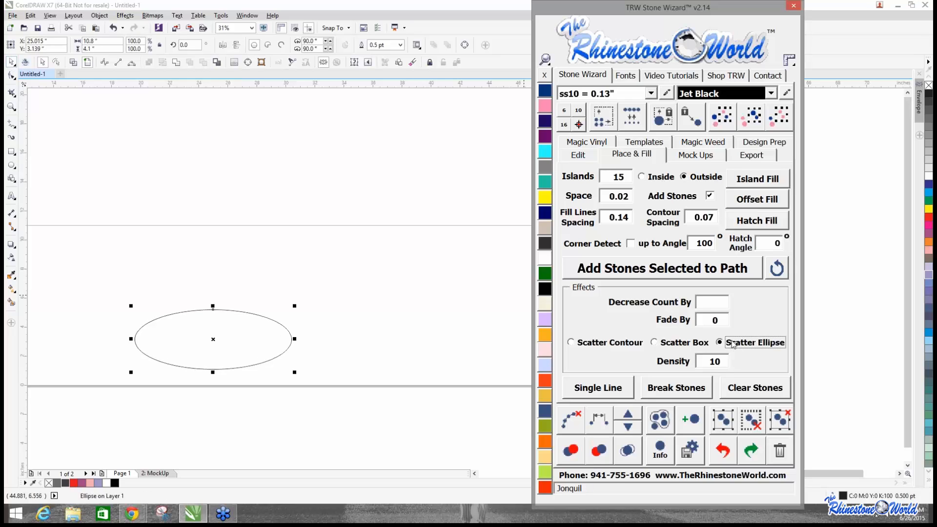
{"action": "left_click", "coordinate": [754, 185]}
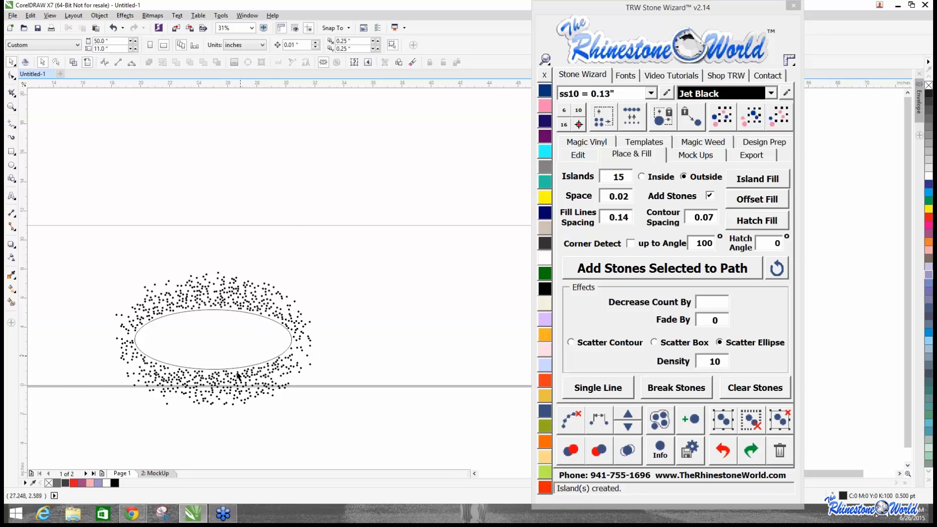
{"action": "scroll", "coordinate": [238, 385], "scroll_direction": "up", "scroll_amount": 2}
{"action": "scroll", "coordinate": [238, 386], "scroll_direction": "down", "scroll_amount": 2}
{"action": "left_click_drag", "start_coordinate": [89, 258], "coordinate": [356, 460]}
{"action": "left_click", "coordinate": [148, 284]}
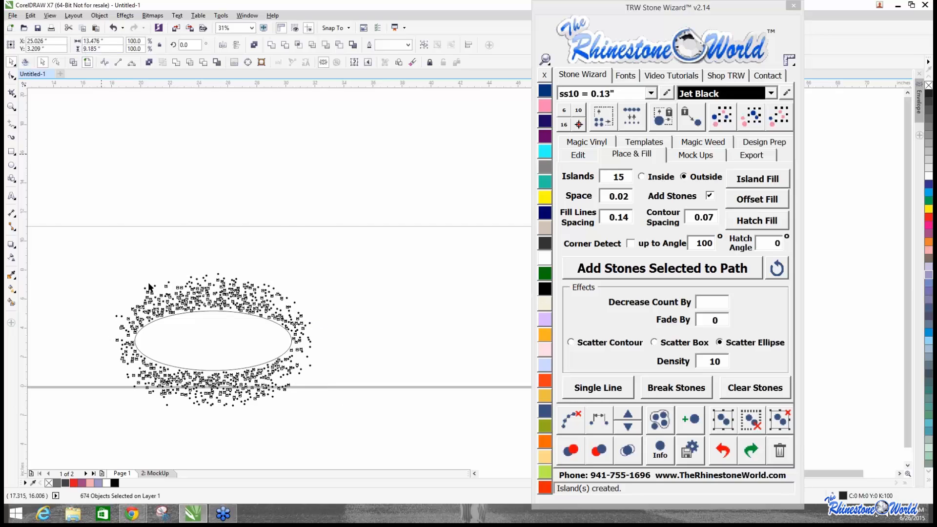
{"action": "scroll", "coordinate": [223, 376], "scroll_direction": "up", "scroll_amount": 1}
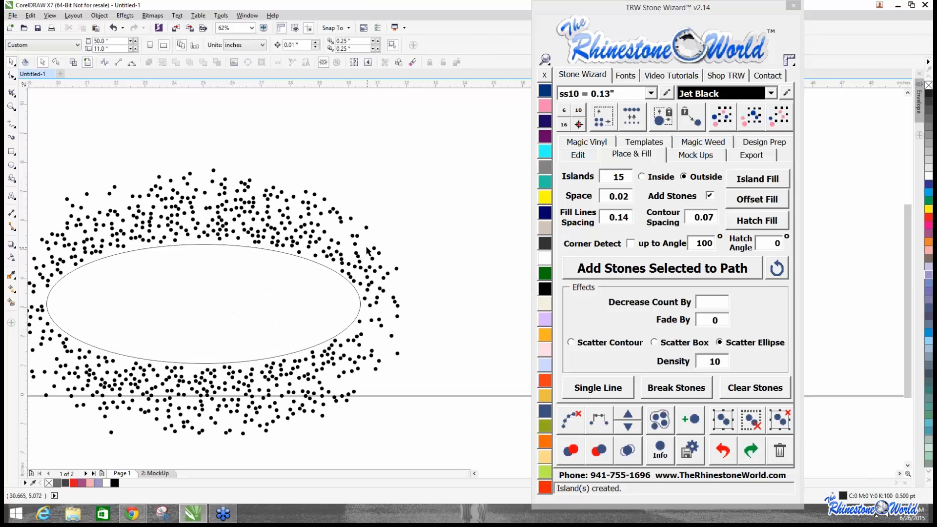
{"action": "scroll", "coordinate": [317, 241], "scroll_direction": "down", "scroll_amount": 1}
Move the ellipse out of its scattered stones to the page's right end, and reset the fill settings with Scatter Ellipse chosen.
{"action": "left_click_drag", "start_coordinate": [283, 267], "coordinate": [420, 213]}
{"action": "scroll", "coordinate": [323, 165], "scroll_direction": "down", "scroll_amount": 1}
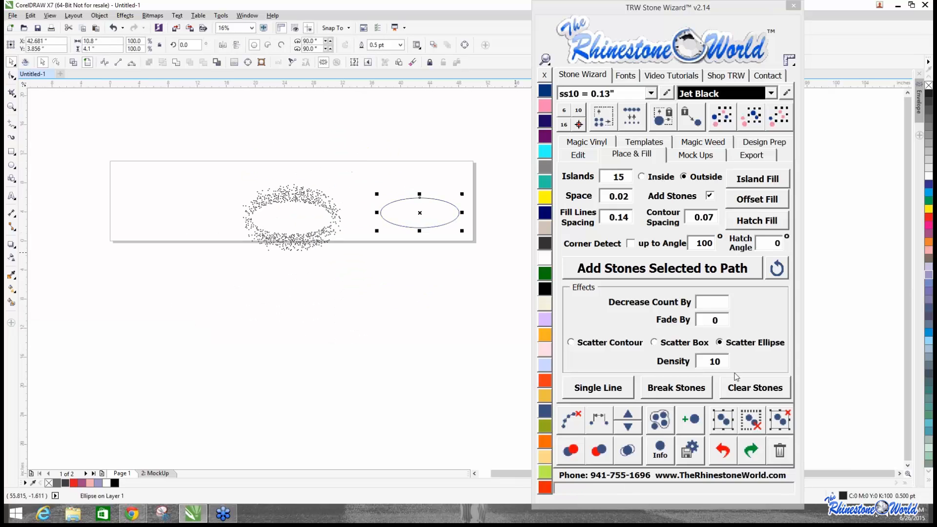
{"action": "left_click", "coordinate": [776, 268]}
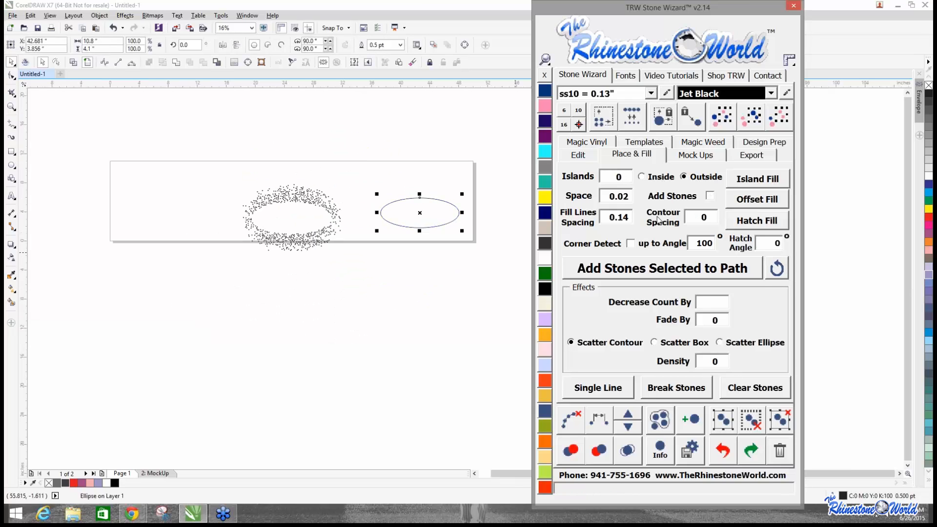
{"action": "left_click", "coordinate": [719, 342]}
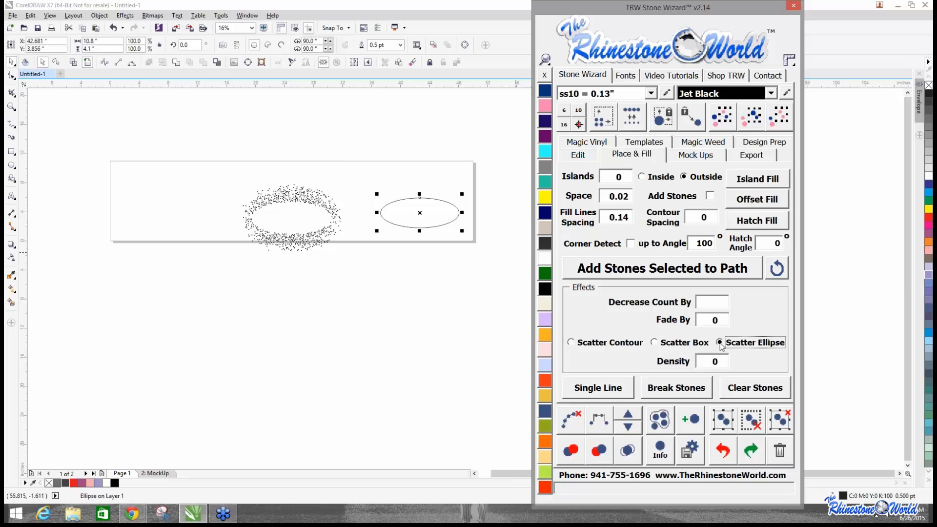
Set the islands to 10, the count decrease to 10 and the fade to 0.02.
{"action": "left_click", "coordinate": [617, 176]}
{"action": "type", "text": "10"}
{"action": "left_click", "coordinate": [711, 302]}
{"action": "type", "text": "9"}
{"action": "left_click", "coordinate": [723, 323]}
{"action": "type", "text": "0.02"}
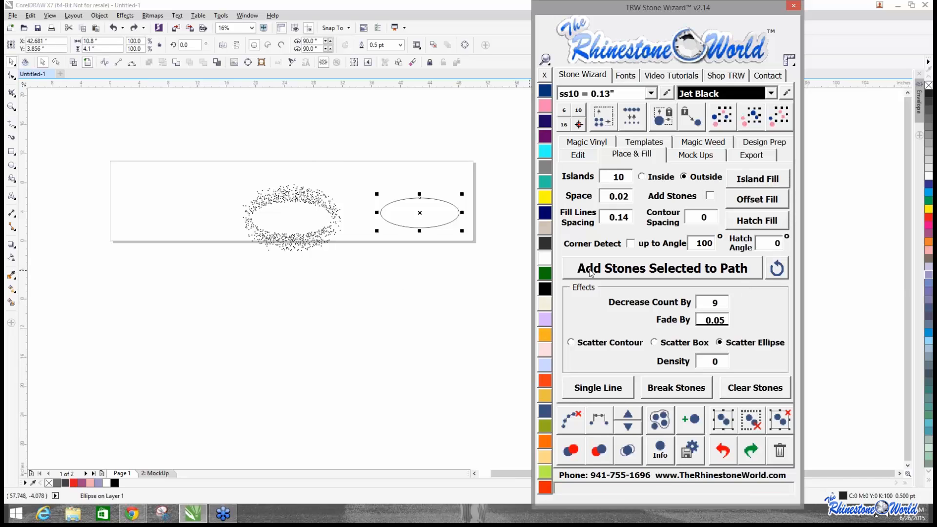
{"action": "key", "text": "BackSpace"}
{"action": "type", "text": "2"}
{"action": "left_click", "coordinate": [720, 303]}
{"action": "key", "text": "BackSpace"}
{"action": "type", "text": "10"}
Shift the ellipse up to about Y 5.26 inches and run Island Fill around it with Add Stones enabled.
{"action": "left_click", "coordinate": [768, 182]}
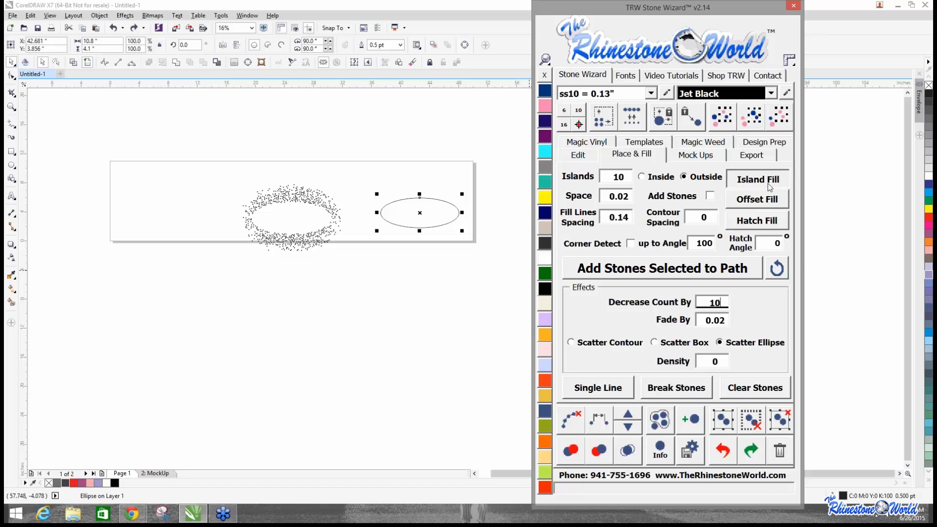
{"action": "left_click", "coordinate": [391, 271]}
{"action": "mouse_move", "coordinate": [426, 220]}
{"action": "left_mouse_down"}
{"action": "mouse_move", "coordinate": [421, 264]}
{"action": "mouse_move", "coordinate": [428, 210]}
{"action": "left_mouse_up"}
{"action": "left_click", "coordinate": [710, 195]}
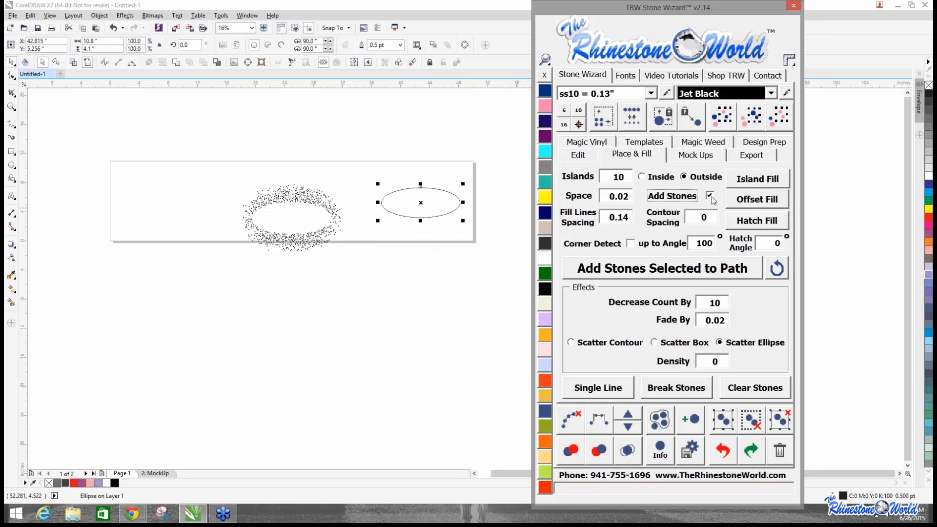
{"action": "left_click", "coordinate": [750, 179]}
{"action": "left_click", "coordinate": [477, 177]}
{"action": "scroll", "coordinate": [478, 179], "scroll_direction": "up", "scroll_amount": 4}
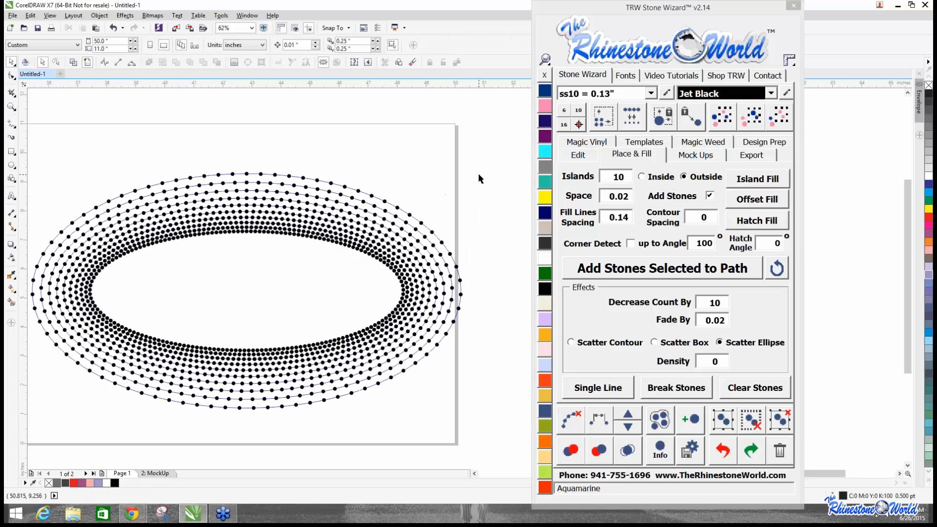
{"action": "scroll", "coordinate": [485, 175], "scroll_direction": "down", "scroll_amount": 2}
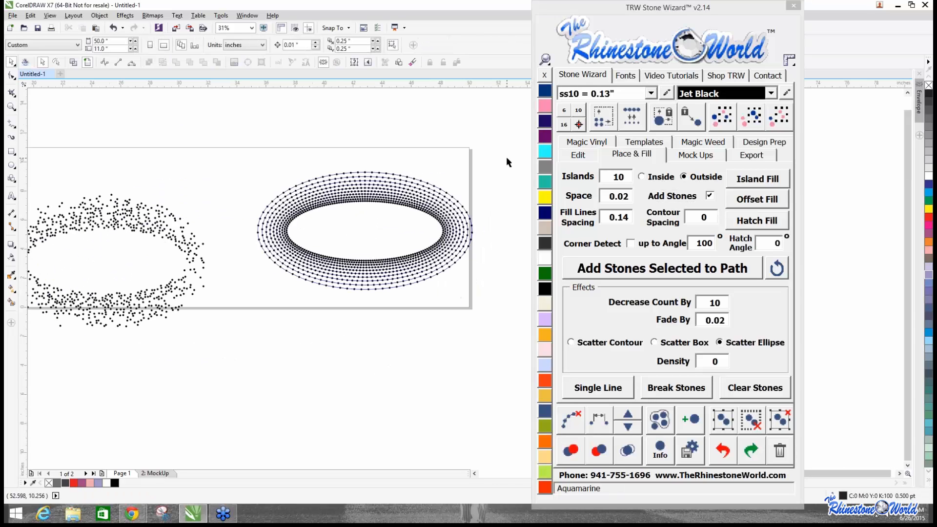
Remove the contour paths from the faded ellipse ring, keeping only its stones.
{"action": "left_click_drag", "start_coordinate": [506, 156], "coordinate": [246, 314]}
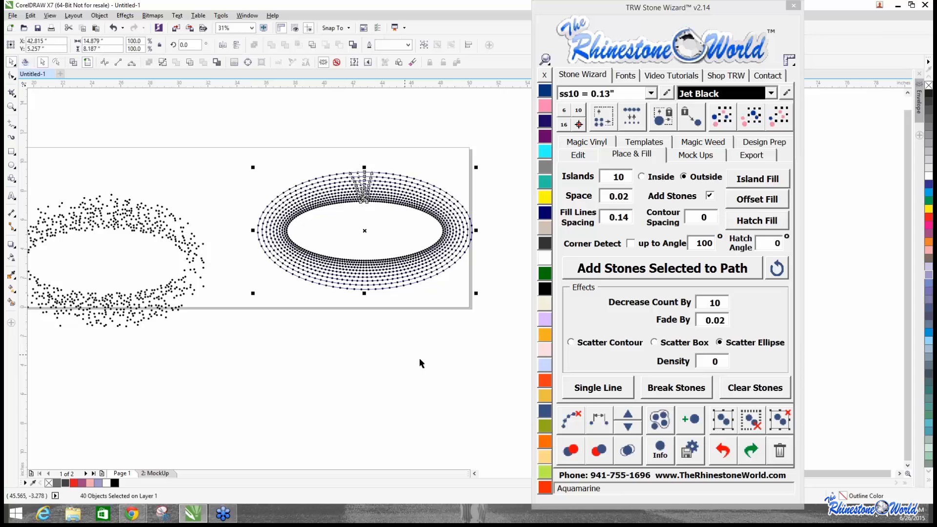
{"action": "left_click", "coordinate": [570, 420]}
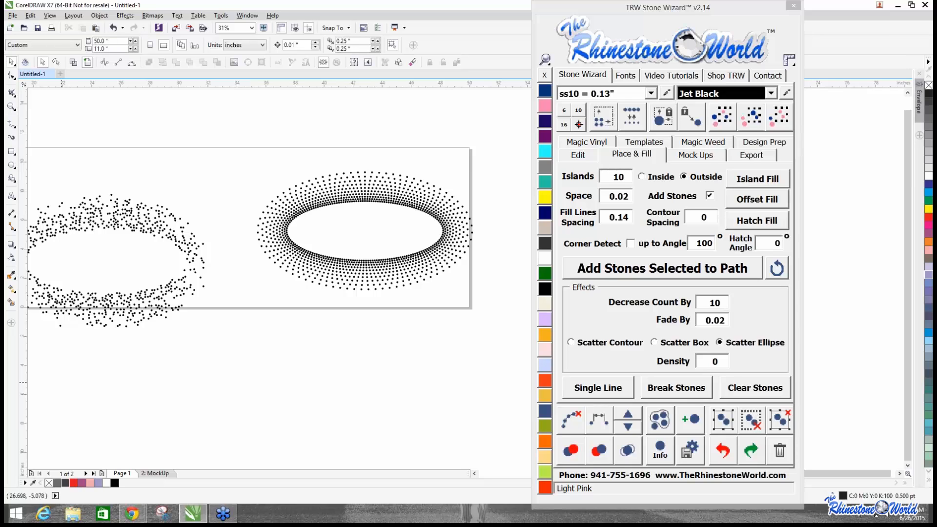
{"action": "scroll", "coordinate": [187, 283], "scroll_direction": "down", "scroll_amount": 2}
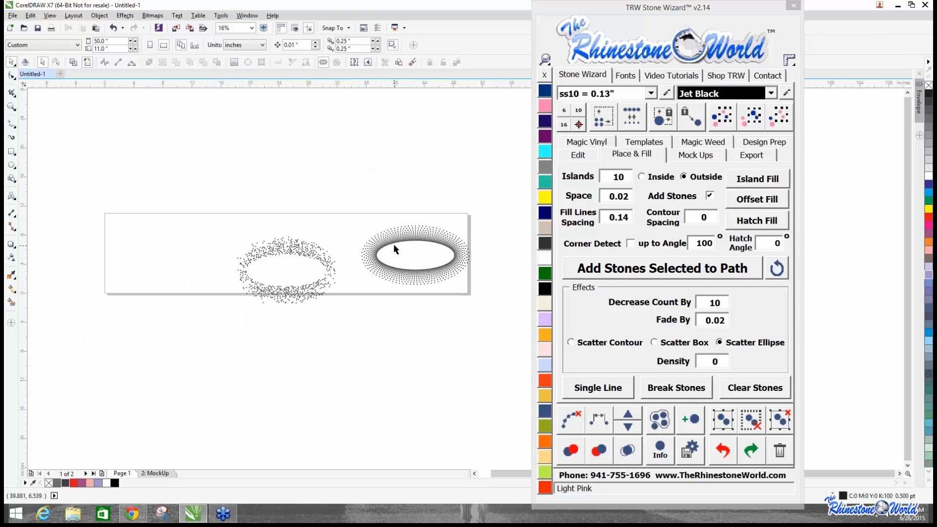
Recolor the stones in the upper half of the faded ring orange from the document color palette.
{"action": "scroll", "coordinate": [486, 233], "scroll_direction": "up", "scroll_amount": 2}
{"action": "left_click_drag", "start_coordinate": [497, 200], "coordinate": [229, 284]}
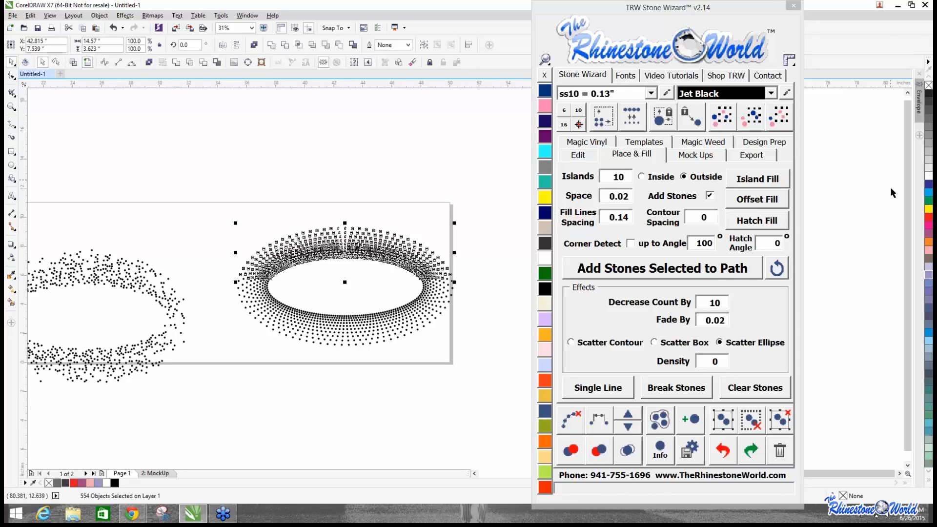
{"action": "left_click", "coordinate": [928, 242]}
{"action": "left_click", "coordinate": [226, 275]}
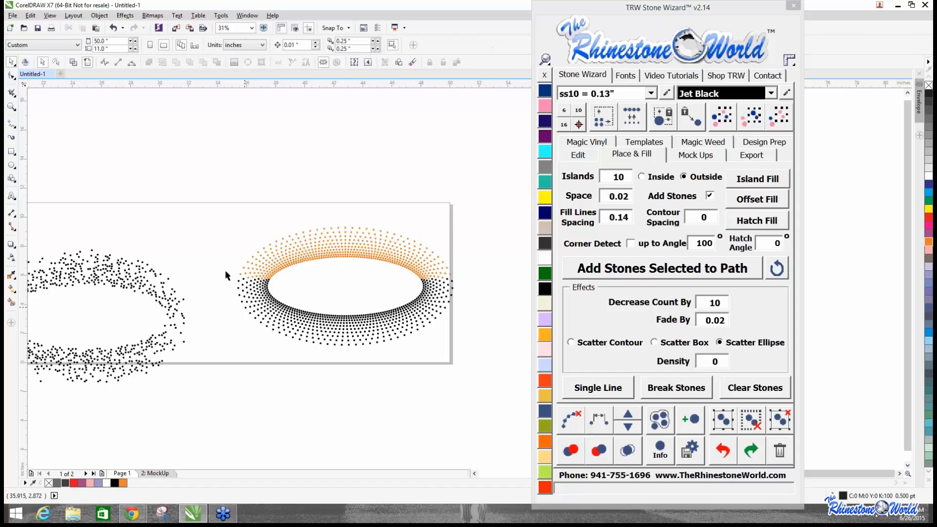
{"action": "left_click_drag", "start_coordinate": [229, 313], "coordinate": [502, 406]}
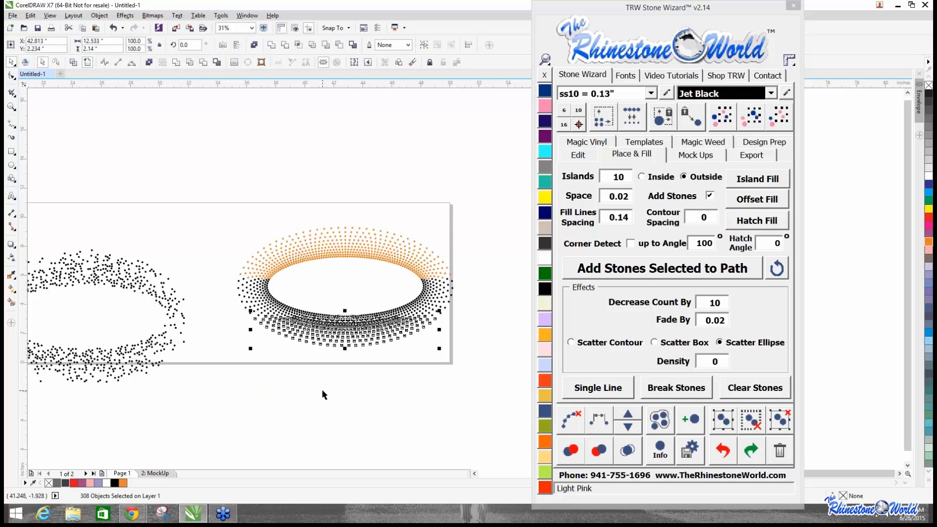
{"action": "left_click", "coordinate": [309, 411]}
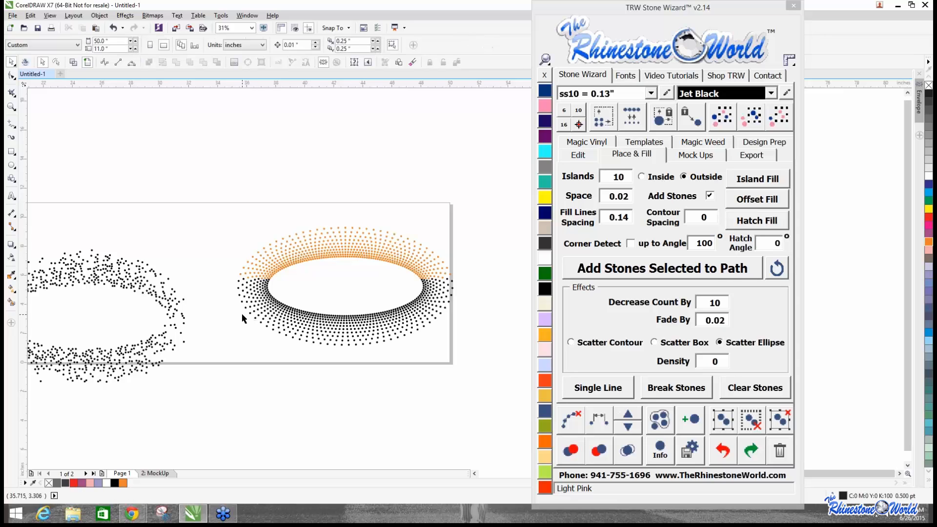
{"action": "left_click_drag", "start_coordinate": [241, 313], "coordinate": [461, 389]}
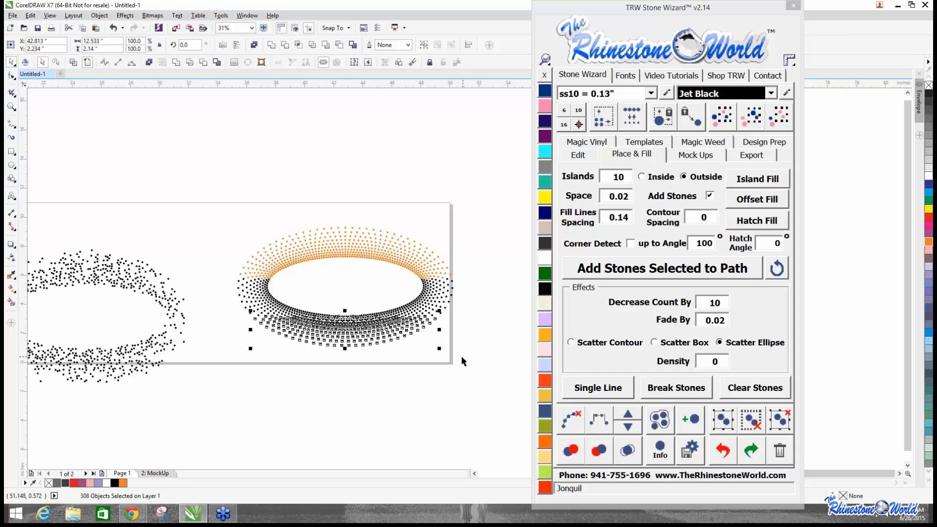
{"action": "left_click", "coordinate": [360, 393]}
Recolor the band of black stones just below the orange ones Emerald, and the lower stones of the faded ring Light Pink.
{"action": "left_click_drag", "start_coordinate": [219, 274], "coordinate": [478, 350]}
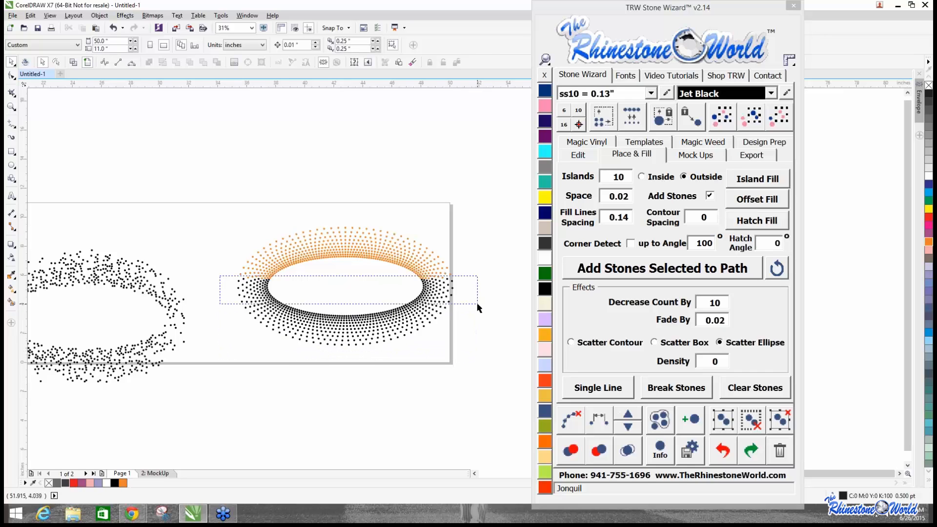
{"action": "left_click", "coordinate": [544, 272]}
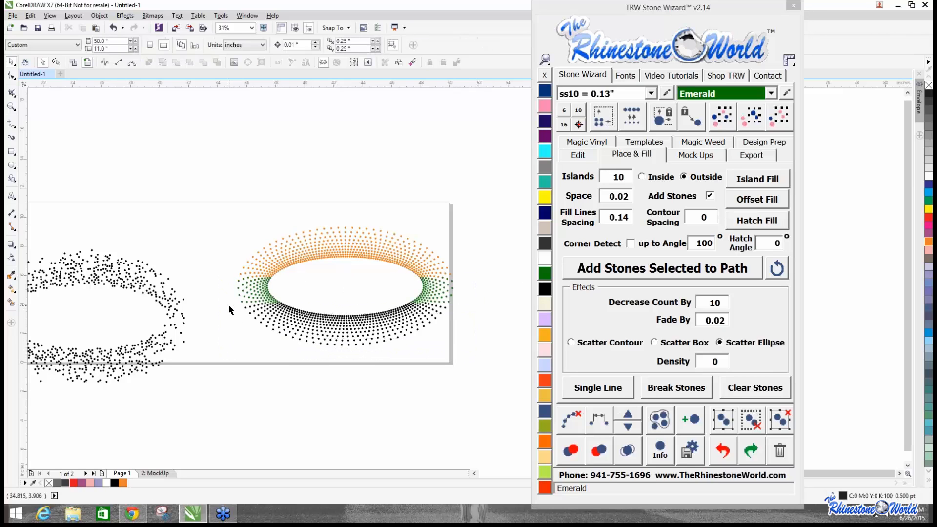
{"action": "left_click_drag", "start_coordinate": [231, 306], "coordinate": [475, 356]}
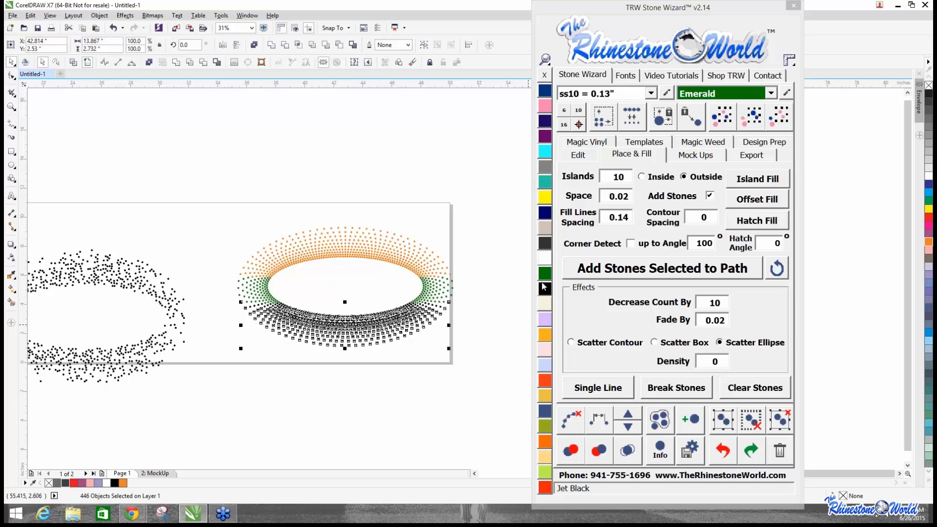
{"action": "left_click", "coordinate": [545, 349]}
{"action": "scroll", "coordinate": [395, 333], "scroll_direction": "up", "scroll_amount": 1}
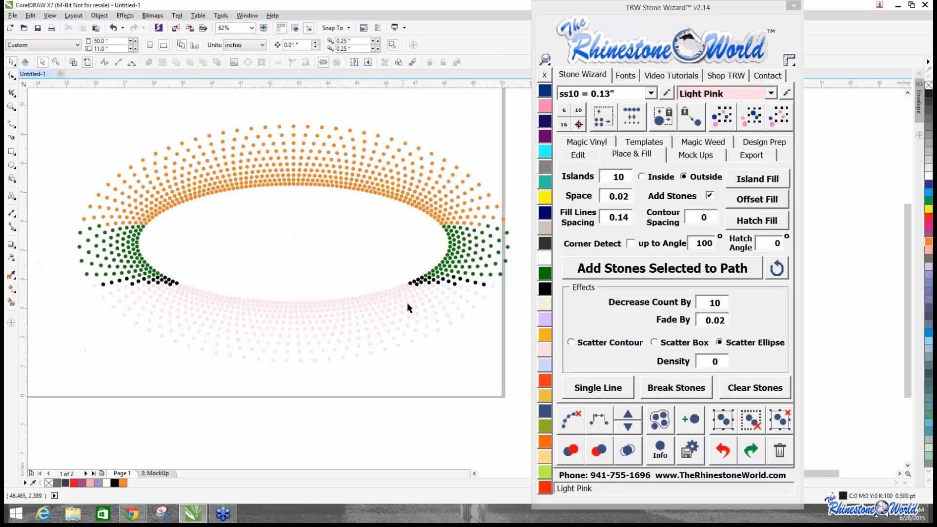
{"action": "scroll", "coordinate": [377, 330], "scroll_direction": "down", "scroll_amount": 1}
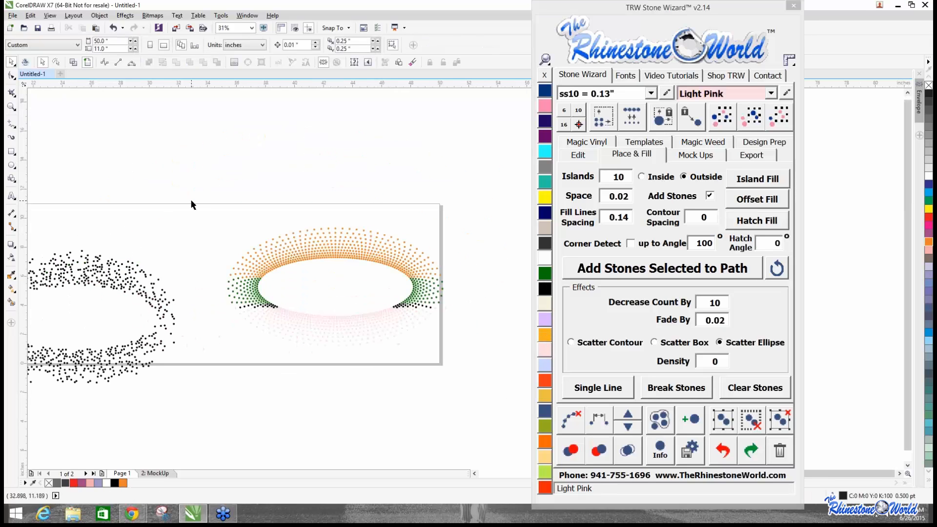
{"action": "left_click_drag", "start_coordinate": [202, 209], "coordinate": [478, 393]}
{"action": "scroll", "coordinate": [397, 336], "scroll_direction": "down", "scroll_amount": 1}
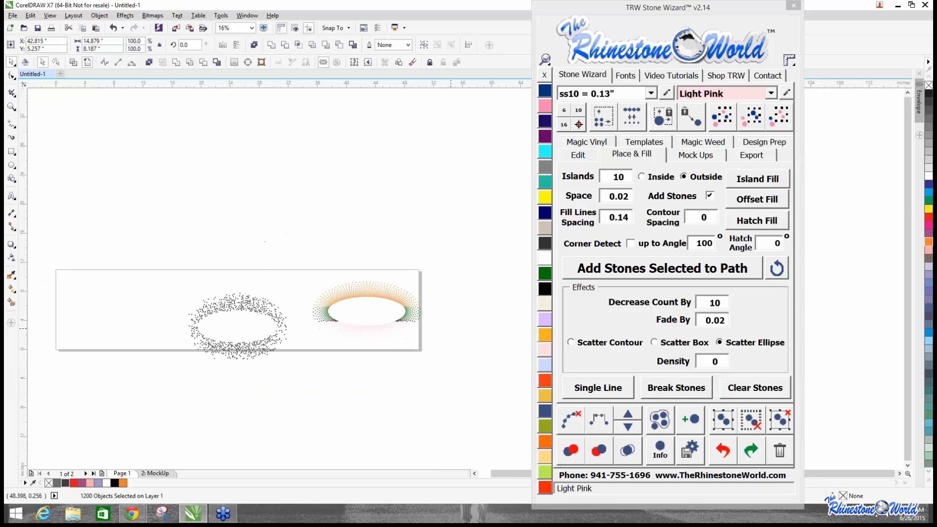
{"action": "left_click", "coordinate": [455, 323]}
Select the right half of the multicolored ring and try to process it by color in Design Prep.
{"action": "scroll", "coordinate": [455, 323], "scroll_direction": "up", "scroll_amount": 1}
{"action": "scroll", "coordinate": [446, 309], "scroll_direction": "up", "scroll_amount": 1}
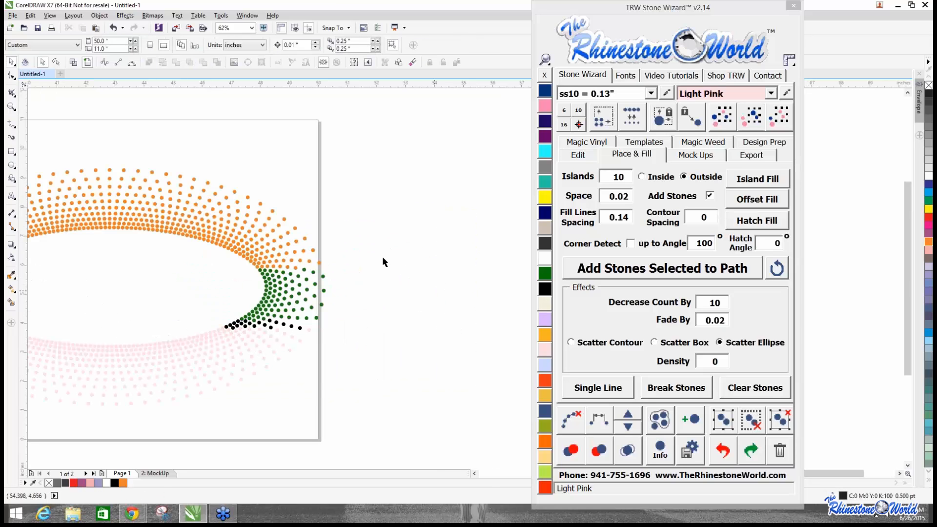
{"action": "left_click_drag", "start_coordinate": [76, 475], "coordinate": [122, 420]}
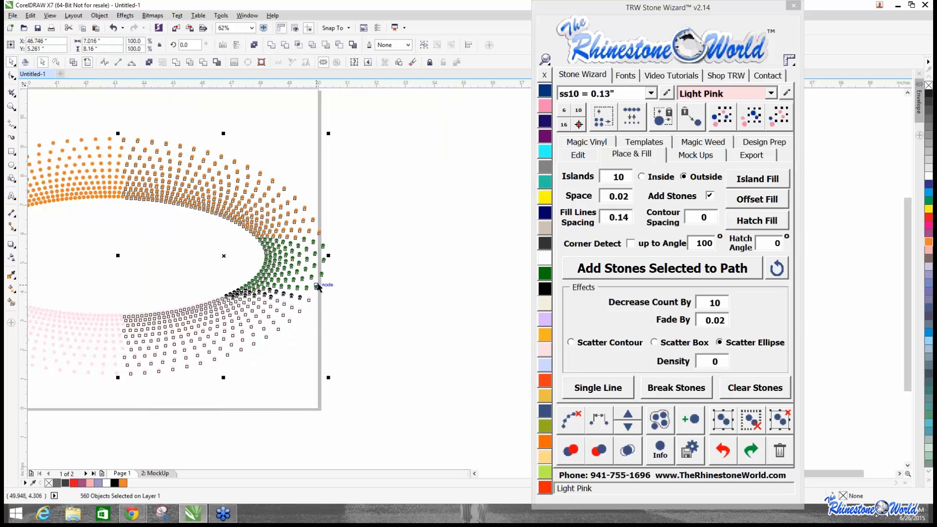
{"action": "left_click", "coordinate": [742, 146]}
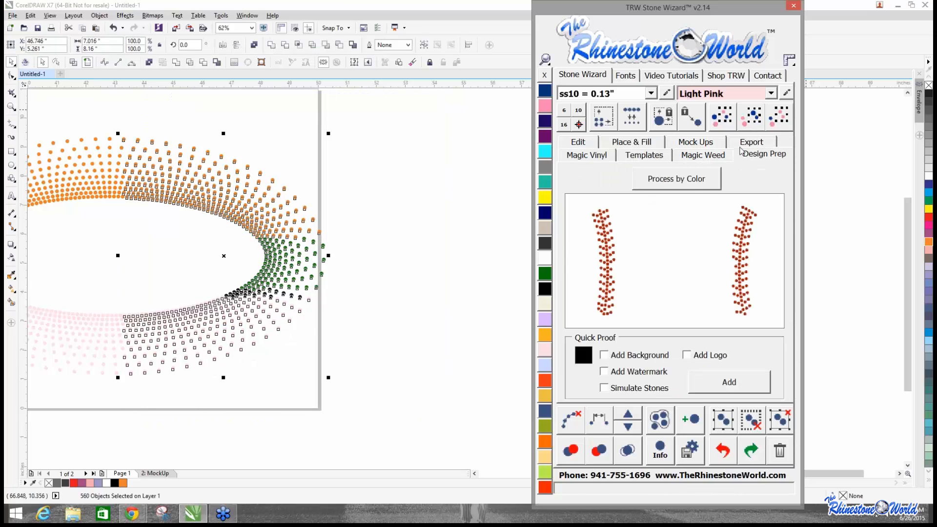
{"action": "left_click", "coordinate": [664, 181]}
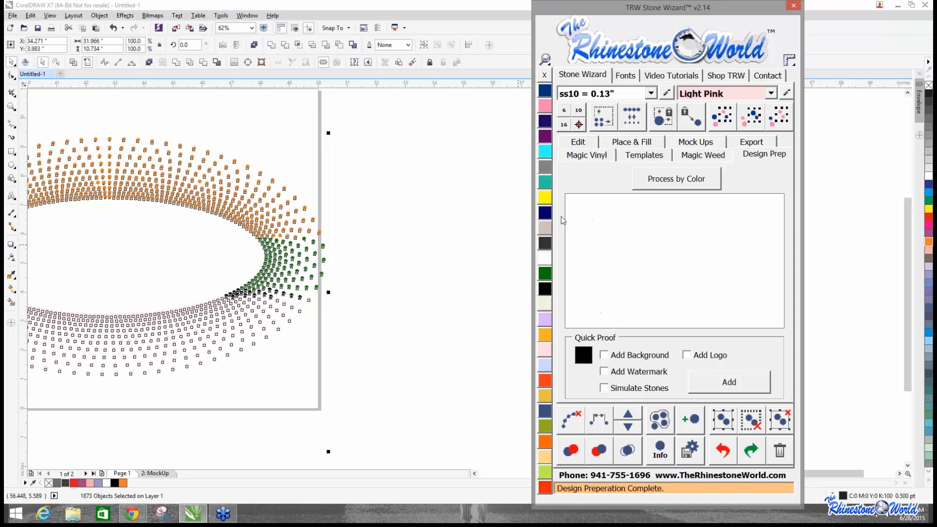
Process the right half of the multicolored ring by color, making orange stones Citrine, green and black stones Cobalt, and pink stones Light Amethyst.
{"action": "left_click_drag", "start_coordinate": [431, 113], "coordinate": [96, 400]}
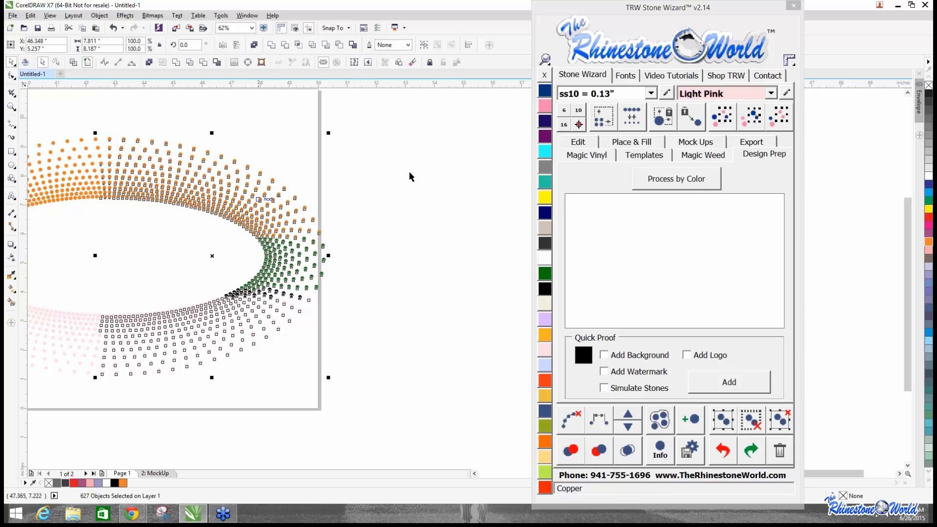
{"action": "left_click", "coordinate": [652, 181]}
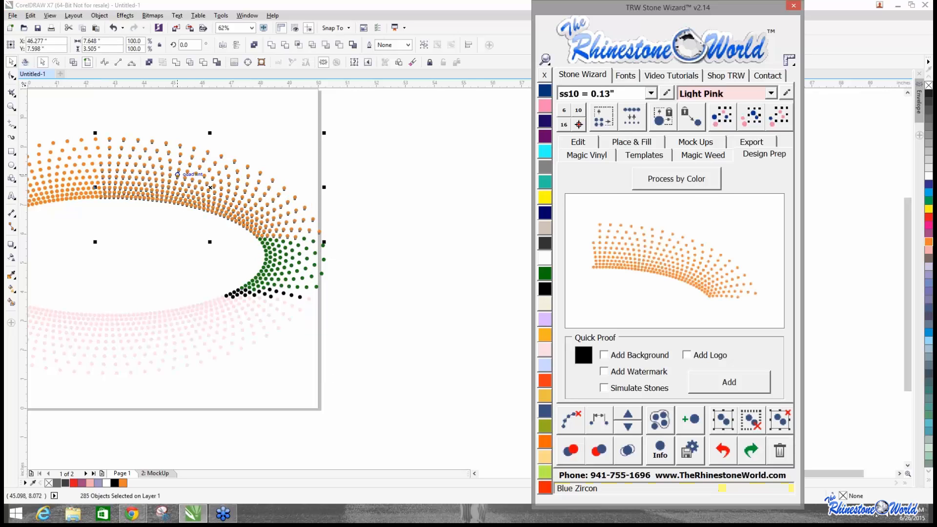
{"action": "left_click", "coordinate": [550, 201]}
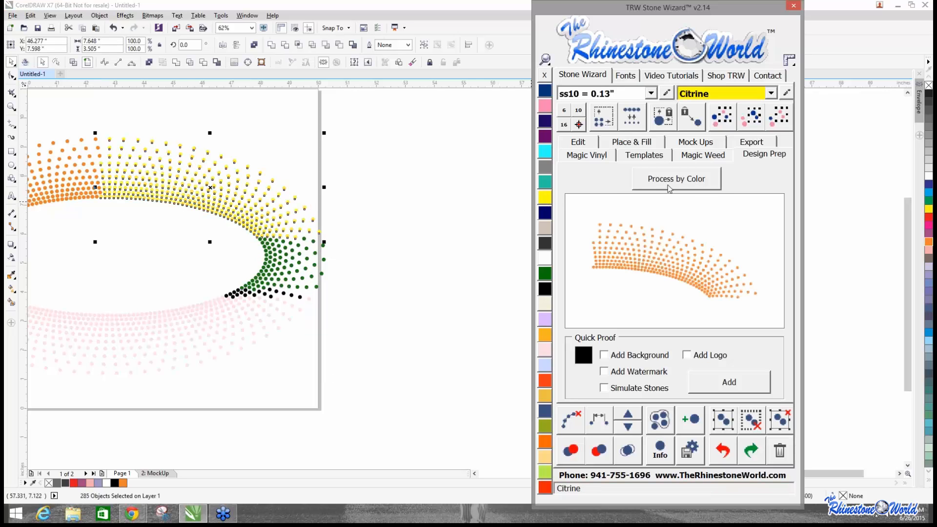
{"action": "left_click", "coordinate": [545, 213]}
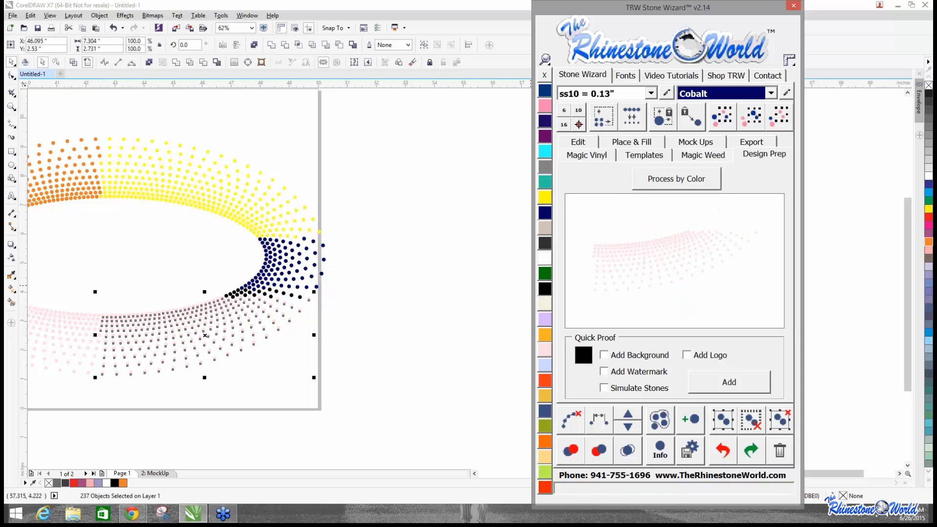
{"action": "left_click", "coordinate": [546, 319]}
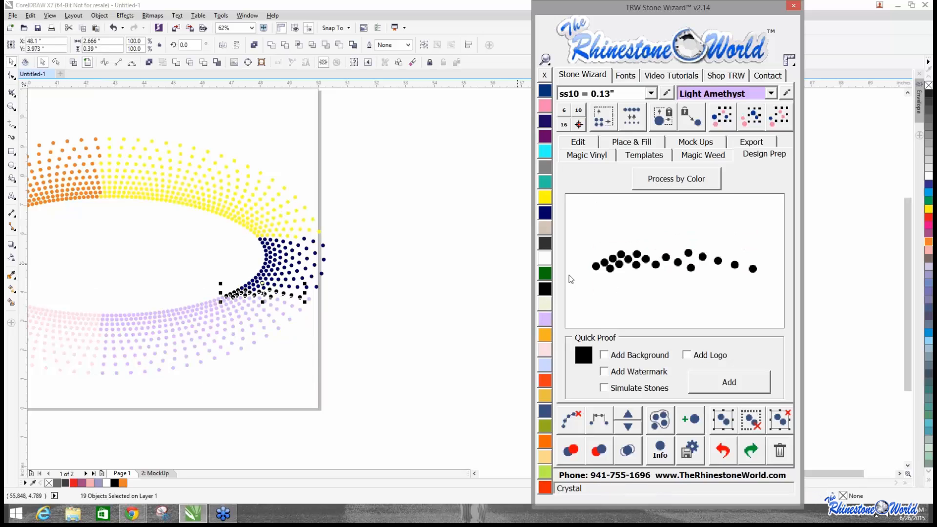
{"action": "left_click", "coordinate": [545, 214]}
{"action": "left_click", "coordinate": [414, 271]}
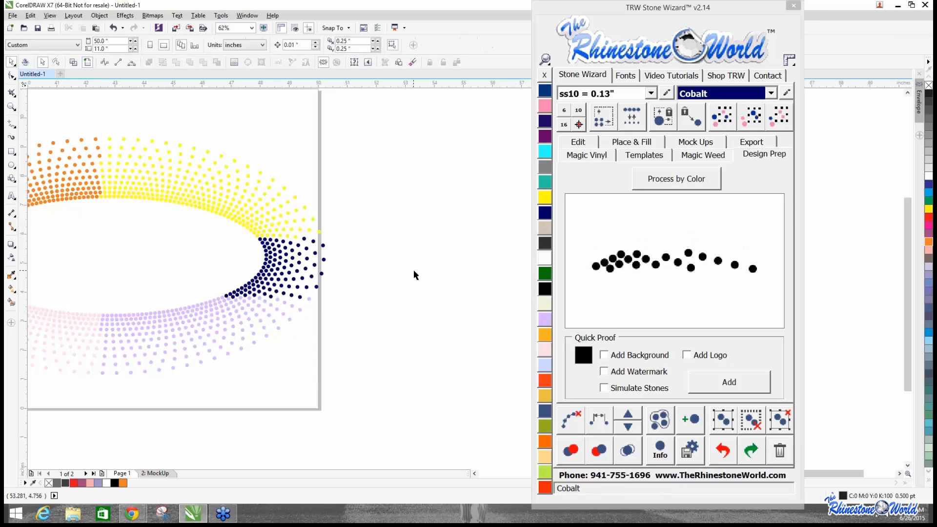
Delete the black scattered ellipse ring and move the multicolored ring to the middle of the page.
{"action": "scroll", "coordinate": [416, 271], "scroll_direction": "down", "scroll_amount": 1}
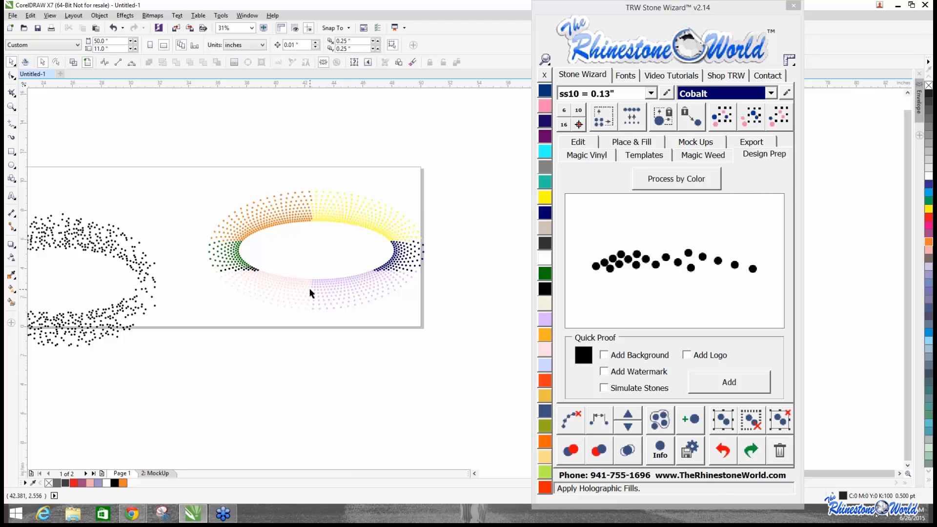
{"action": "scroll", "coordinate": [311, 293], "scroll_direction": "down", "scroll_amount": 4}
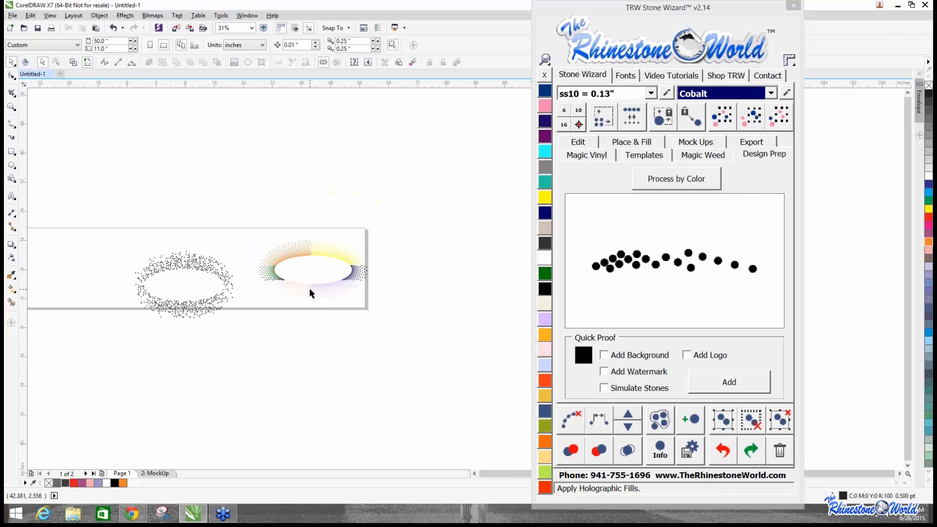
{"action": "left_click_drag", "start_coordinate": [199, 238], "coordinate": [424, 323]}
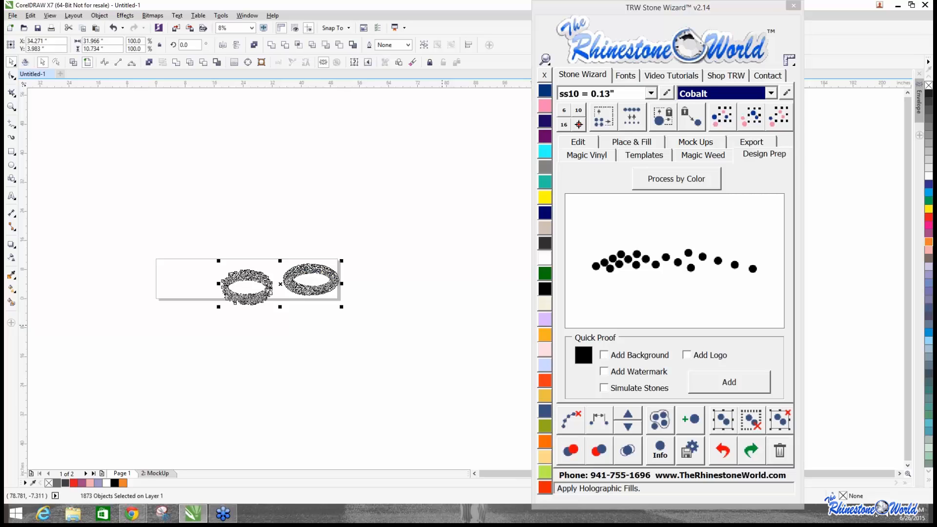
{"action": "left_click_drag", "start_coordinate": [381, 256], "coordinate": [174, 362]}
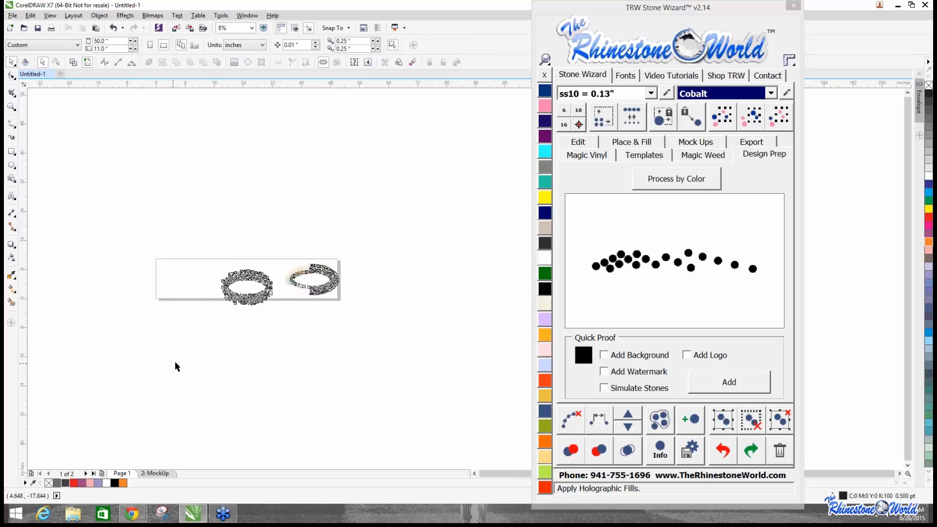
{"action": "left_click_drag", "start_coordinate": [189, 257], "coordinate": [274, 321]}
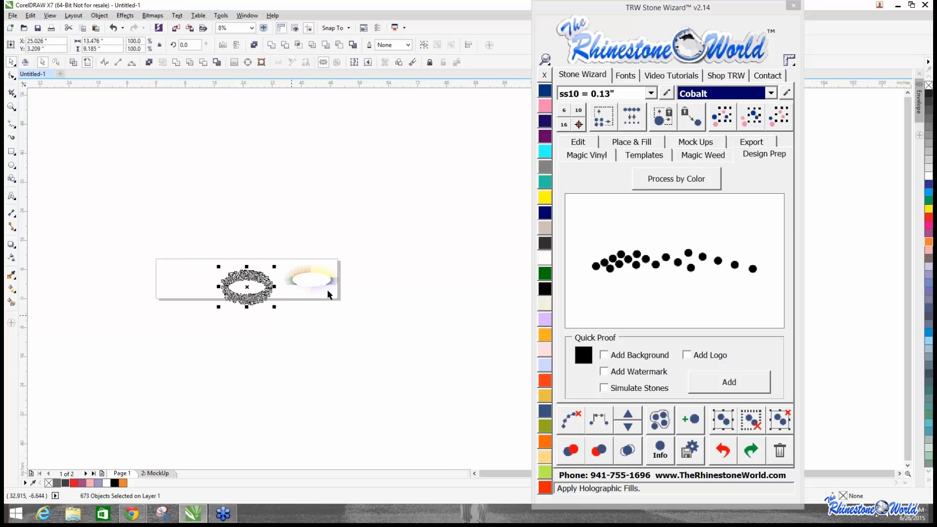
{"action": "key", "text": "Delete"}
{"action": "left_click_drag", "start_coordinate": [260, 240], "coordinate": [259, 286]}
Try to create a Proof - Front mockup of the multicolored ring on the first women's shirt.
{"action": "left_click", "coordinate": [694, 143]}
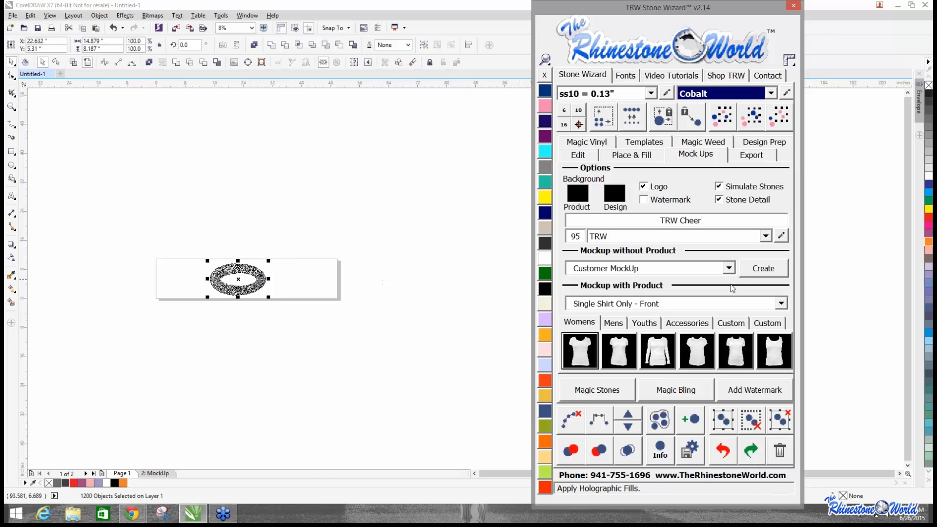
{"action": "left_click", "coordinate": [780, 303]}
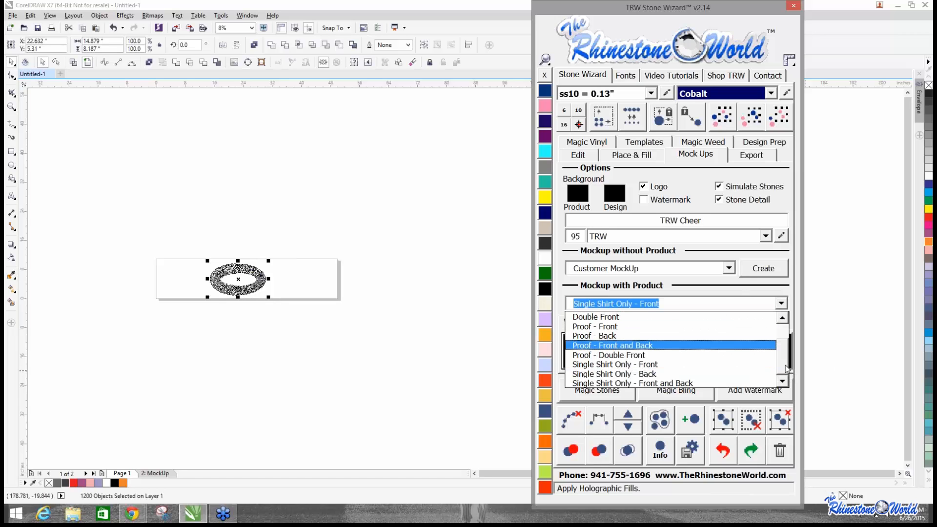
{"action": "left_click_drag", "start_coordinate": [784, 365], "coordinate": [784, 351]}
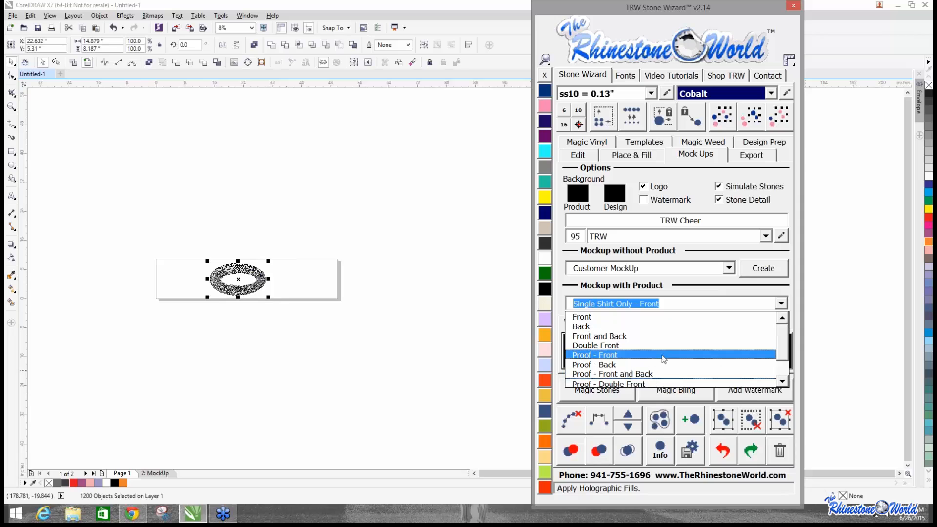
{"action": "left_click", "coordinate": [633, 356]}
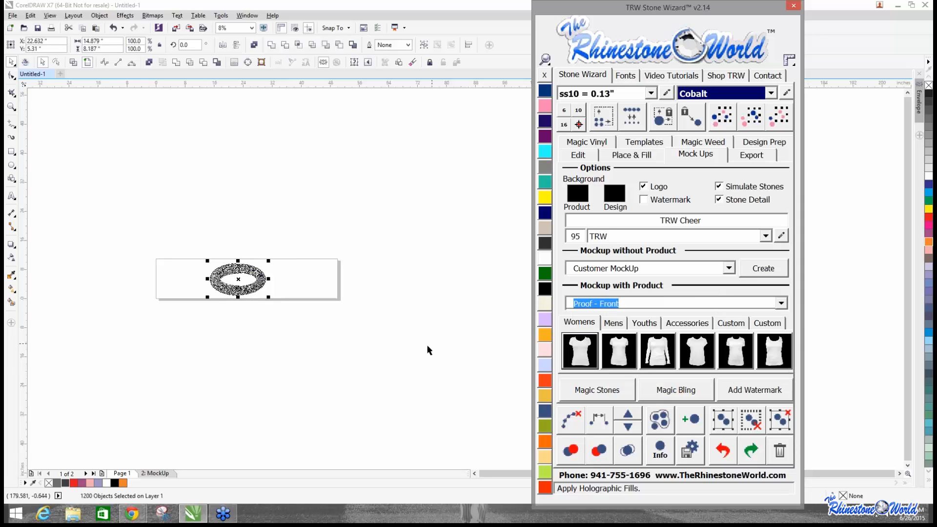
{"action": "left_click", "coordinate": [582, 347]}
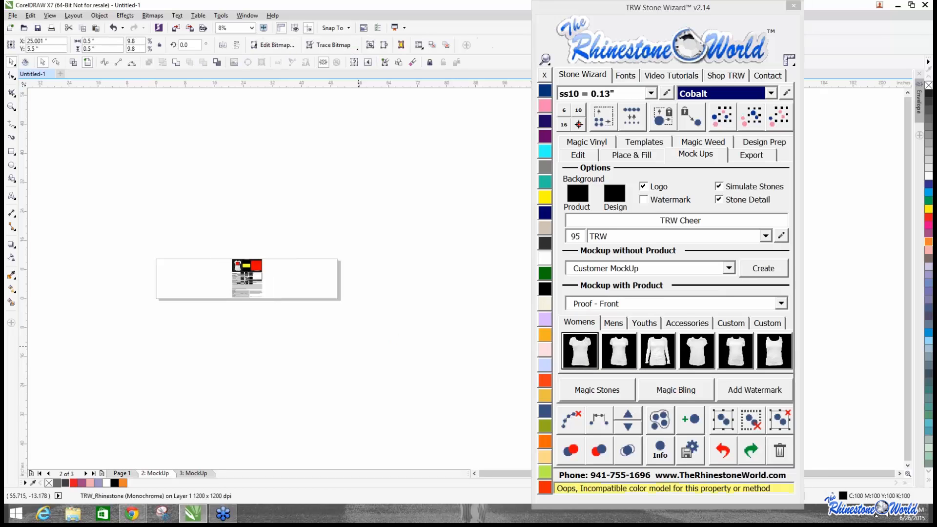
{"action": "left_click", "coordinate": [226, 271]}
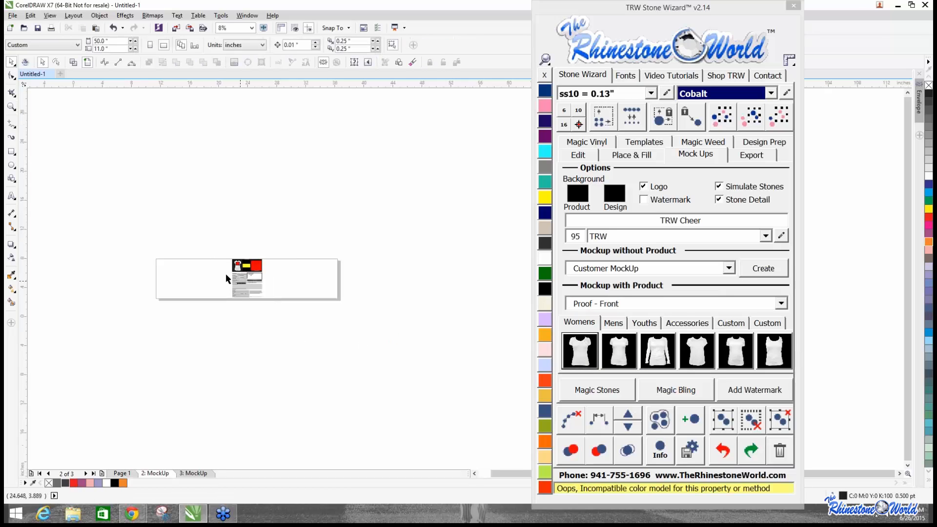
{"action": "scroll", "coordinate": [245, 263], "scroll_direction": "up", "scroll_amount": 4}
{"action": "scroll", "coordinate": [255, 244], "scroll_direction": "down", "scroll_amount": 2}
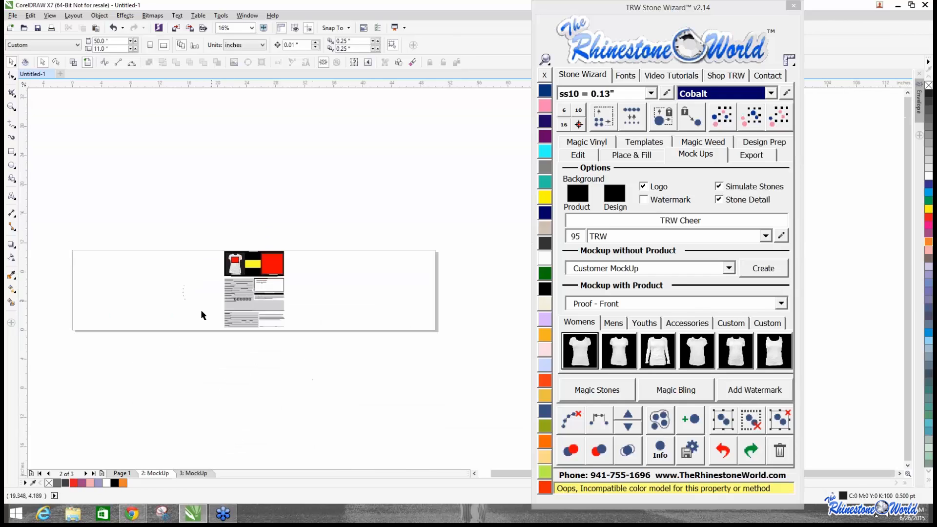
Shift the multicolored ring toward the page's right side on Page 1 and clear its paths.
{"action": "left_click", "coordinate": [123, 473]}
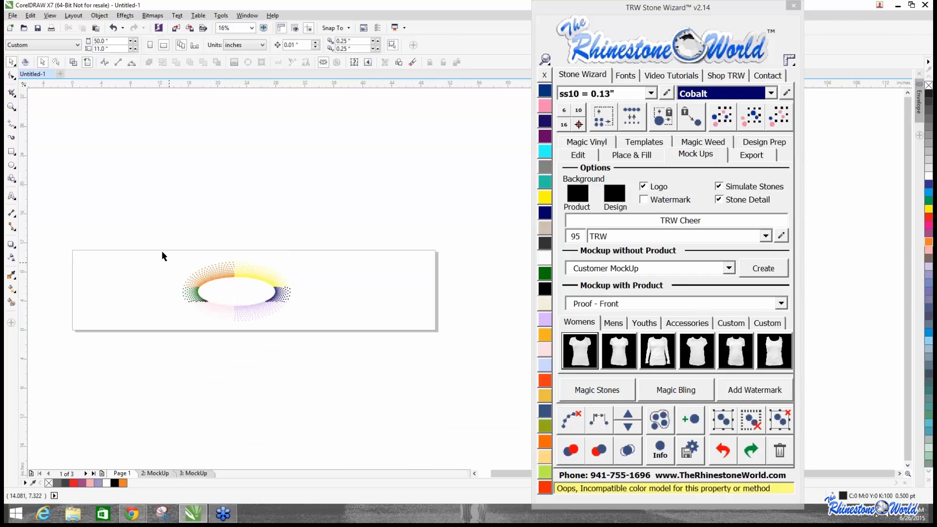
{"action": "left_click_drag", "start_coordinate": [157, 243], "coordinate": [355, 359]}
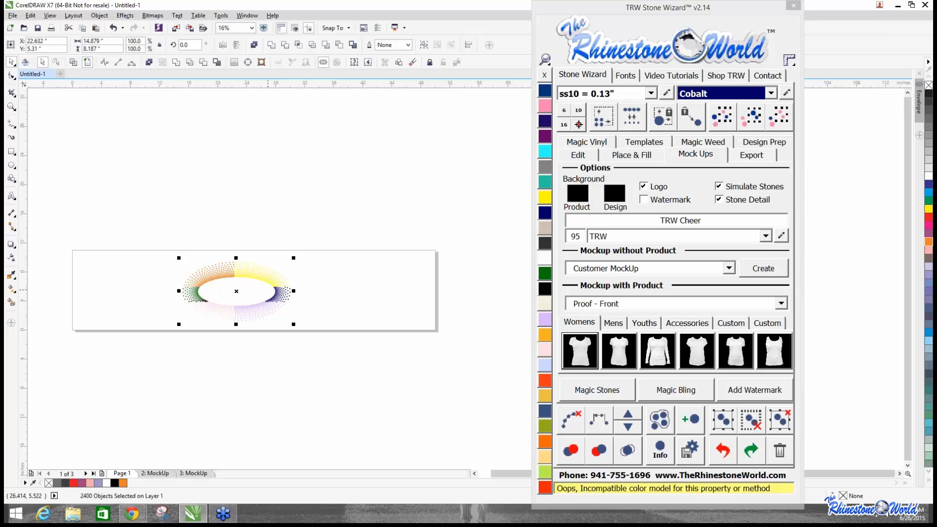
{"action": "left_click_drag", "start_coordinate": [292, 292], "coordinate": [384, 294]}
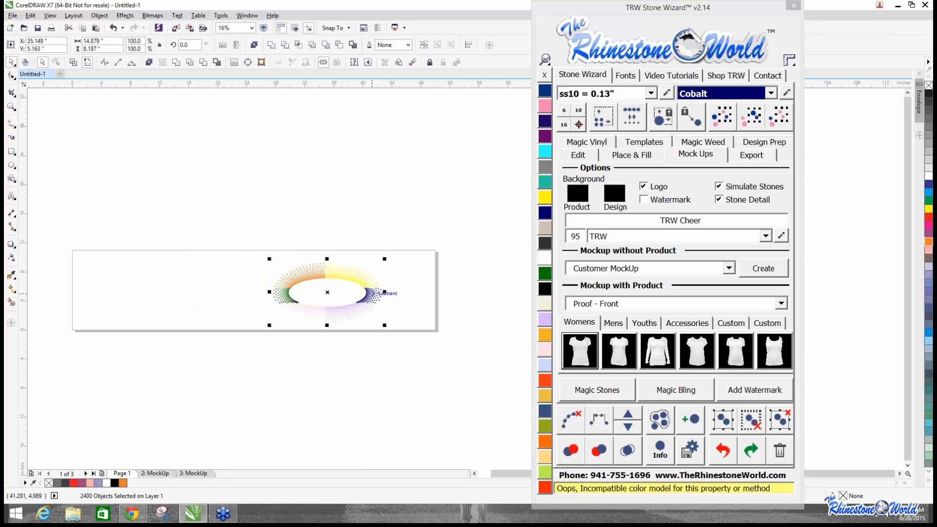
{"action": "left_click", "coordinate": [571, 419]}
{"action": "left_click", "coordinate": [430, 373]}
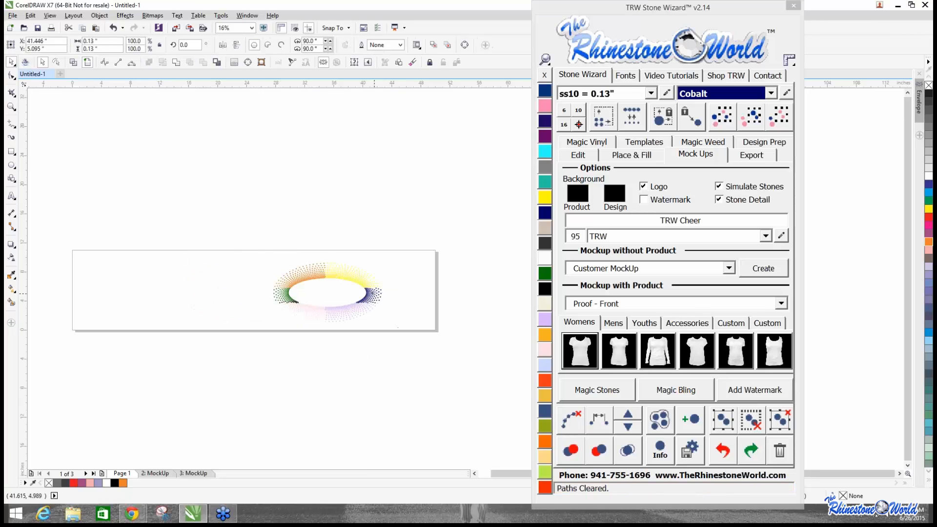
Check single Cobalt and Citrine stones in the ring, then retry the Proof - Front mockup on the first women's shirt.
{"action": "left_click", "coordinate": [373, 293]}
{"action": "scroll", "coordinate": [375, 294], "scroll_direction": "up", "scroll_amount": 2}
{"action": "scroll", "coordinate": [373, 292], "scroll_direction": "up", "scroll_amount": 2}
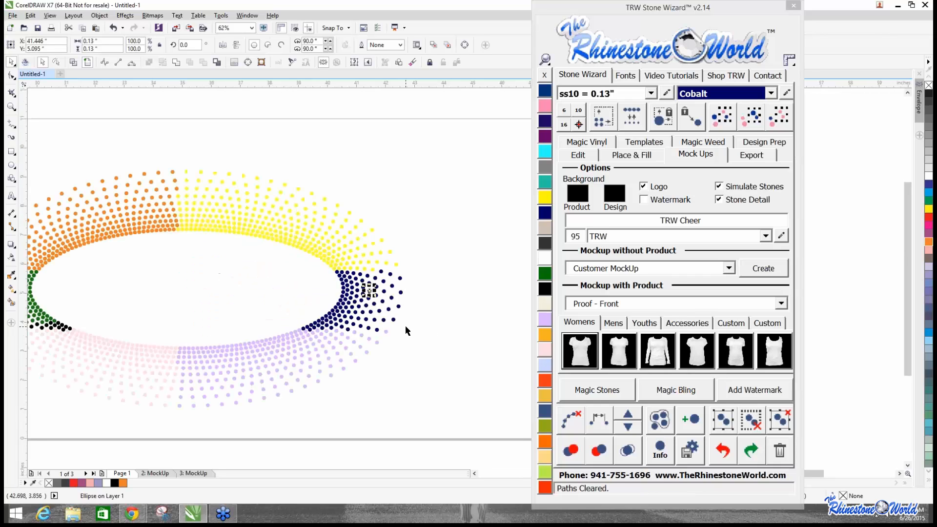
{"action": "left_click", "coordinate": [210, 225]}
{"action": "scroll", "coordinate": [210, 225], "scroll_direction": "down", "scroll_amount": 2}
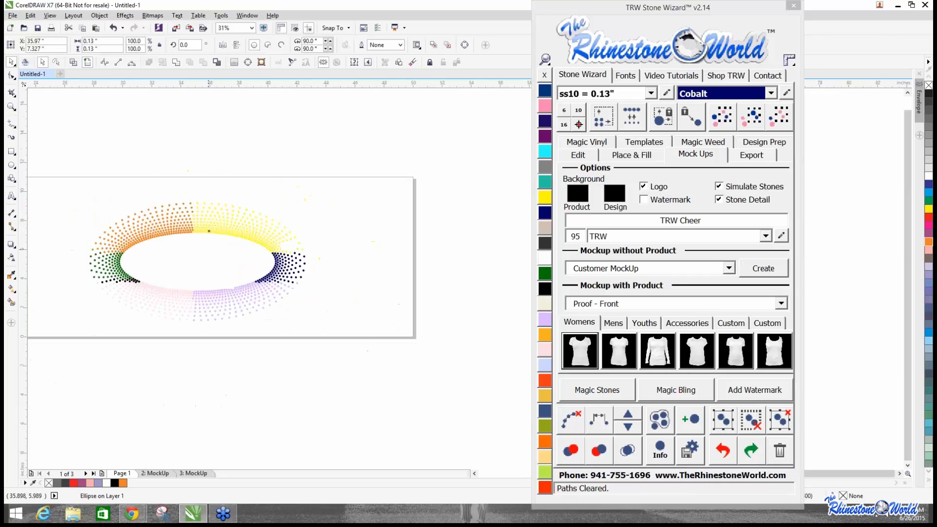
{"action": "key", "text": "Escape"}
{"action": "left_click", "coordinate": [581, 344]}
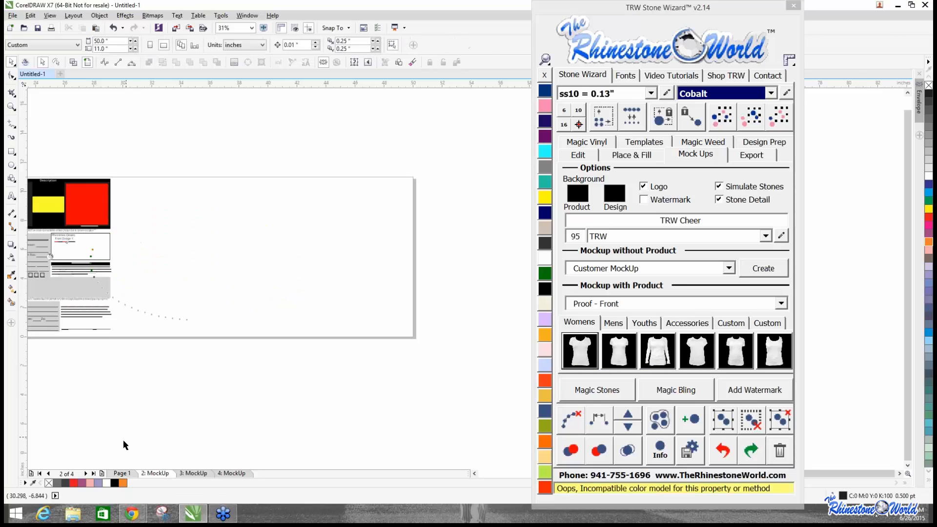
Clear the multicolored ring from Page 1 and delete the three MockUp pages.
{"action": "left_click", "coordinate": [122, 474]}
{"action": "scroll", "coordinate": [193, 398], "scroll_direction": "down", "scroll_amount": 3}
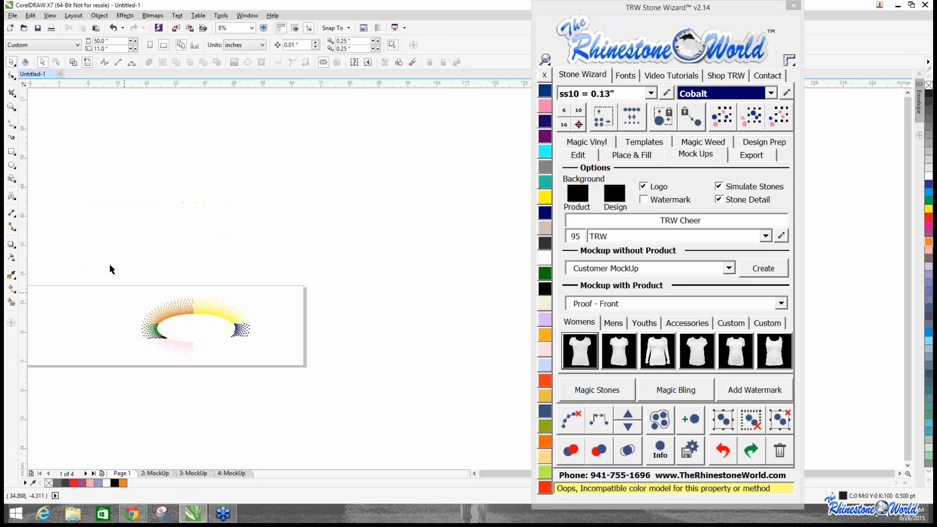
{"action": "left_click_drag", "start_coordinate": [110, 273], "coordinate": [328, 426]}
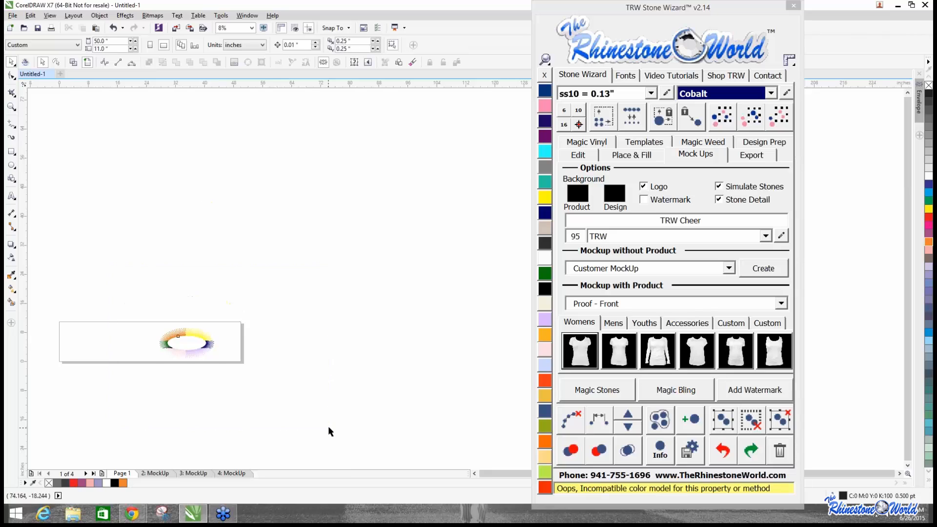
{"action": "right_click", "coordinate": [238, 473]}
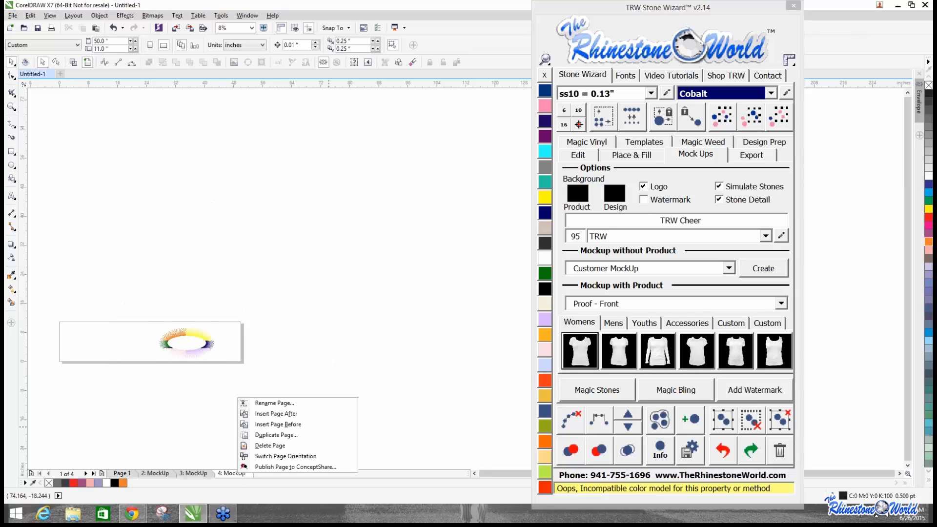
{"action": "left_click", "coordinate": [266, 446]}
{"action": "right_click", "coordinate": [209, 473]}
{"action": "left_click", "coordinate": [236, 449]}
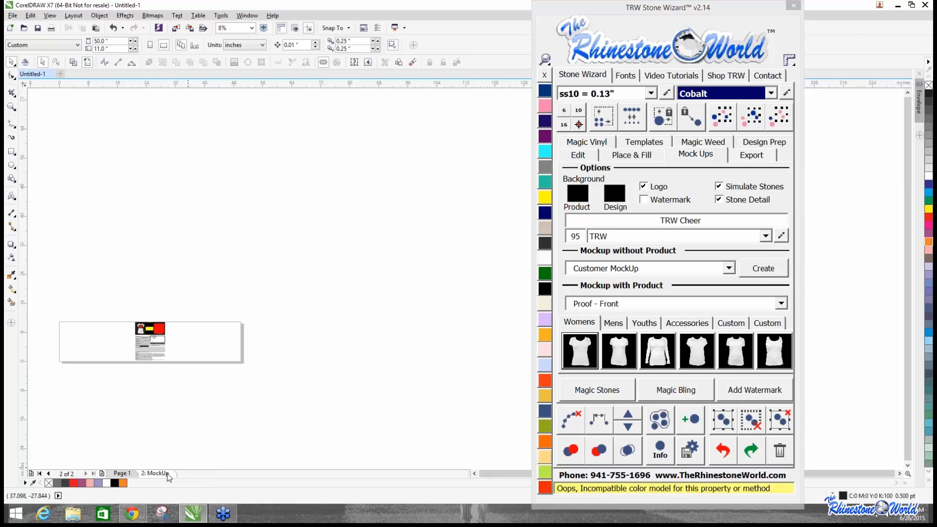
{"action": "right_click", "coordinate": [164, 473]}
{"action": "left_click", "coordinate": [197, 447]}
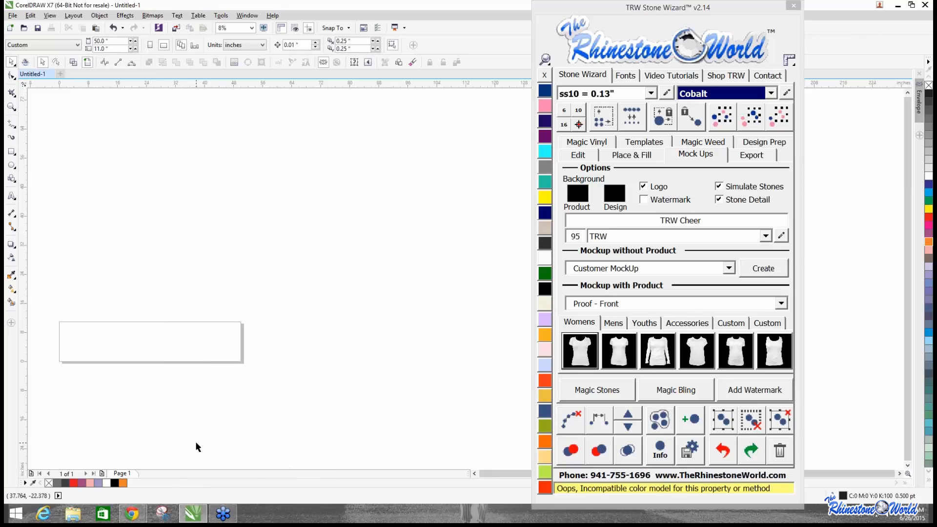
Draw a heart from the basic shapes on the blank page, about 6.5 by 5.5 inches.
{"action": "left_click", "coordinate": [12, 180]}
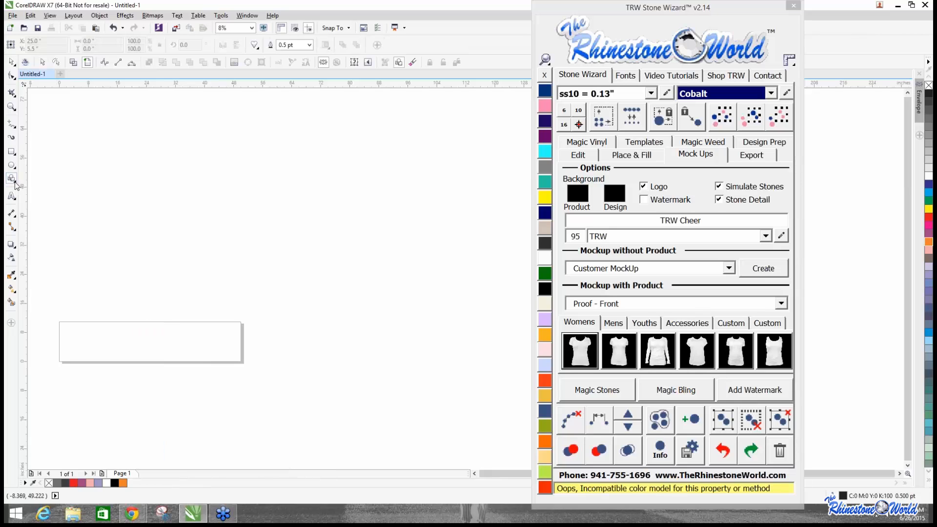
{"action": "left_click", "coordinate": [15, 181]}
{"action": "left_click", "coordinate": [38, 237]}
{"action": "left_click_drag", "start_coordinate": [133, 339], "coordinate": [157, 361]}
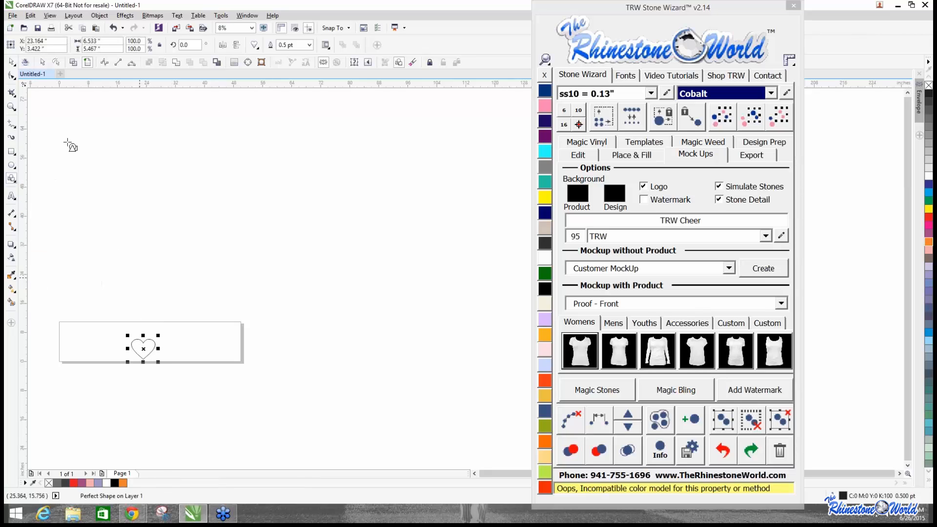
{"action": "left_click", "coordinate": [11, 62]}
Create an outside Island Fill around the heart with 2 islands, 0.07 contour spacing and stones added.
{"action": "left_click", "coordinate": [631, 156]}
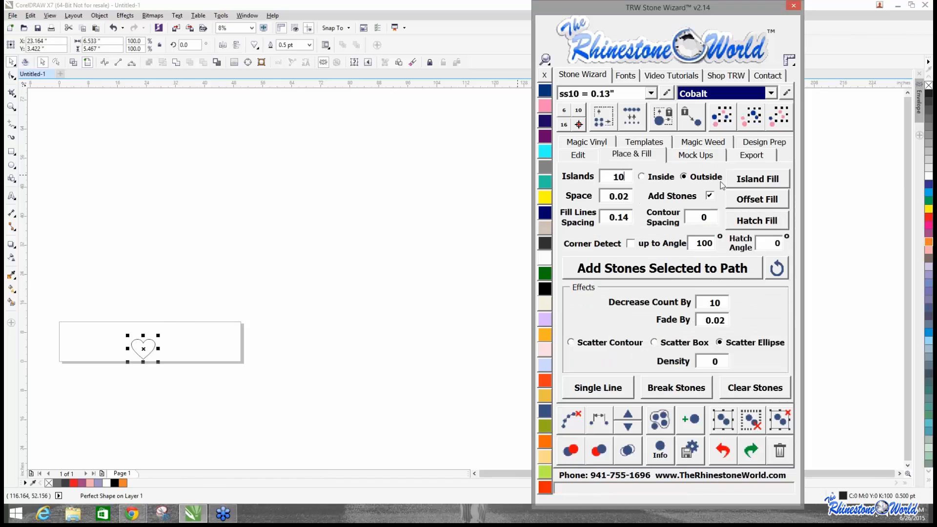
{"action": "left_click", "coordinate": [631, 178]}
{"action": "key", "text": "BackSpace"}
{"action": "left_click", "coordinate": [711, 217]}
{"action": "type", "text": ".07"}
{"action": "double_click", "coordinate": [618, 177]}
{"action": "type", "text": "2"}
{"action": "left_click", "coordinate": [757, 179]}
Select the stone-outlined heart and clear the contour paths beneath its stones.
{"action": "scroll", "coordinate": [140, 354], "scroll_direction": "up", "scroll_amount": 1}
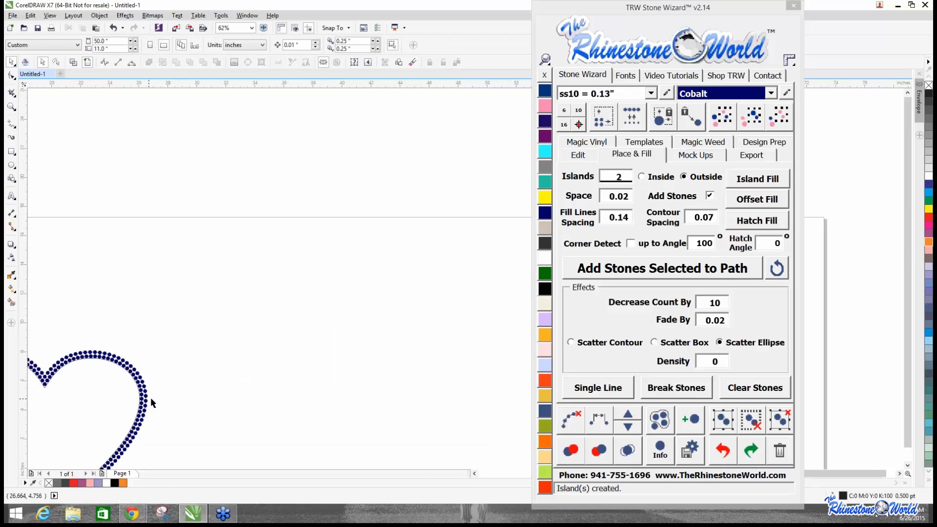
{"action": "scroll", "coordinate": [151, 397], "scroll_direction": "down", "scroll_amount": 2}
{"action": "scroll", "coordinate": [103, 443], "scroll_direction": "up", "scroll_amount": 2}
{"action": "left_click_drag", "start_coordinate": [74, 179], "coordinate": [312, 403]}
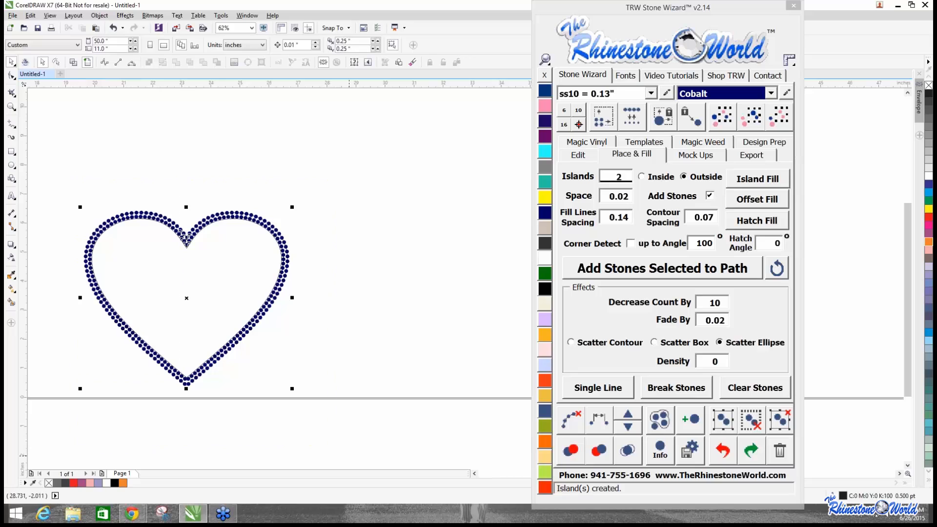
{"action": "left_click", "coordinate": [571, 420]}
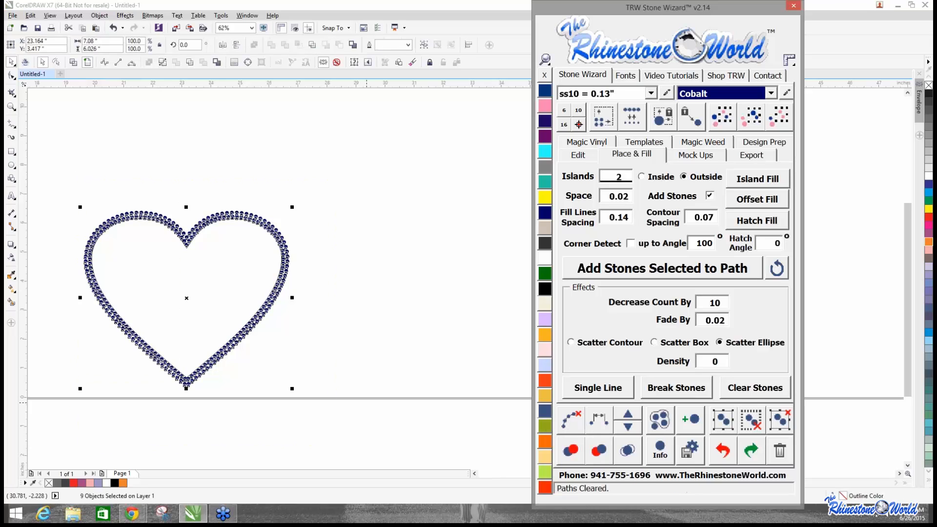
Fill the inner heart shape with Emerald and remove its outline.
{"action": "left_click", "coordinate": [167, 270]}
{"action": "left_click", "coordinate": [545, 274]}
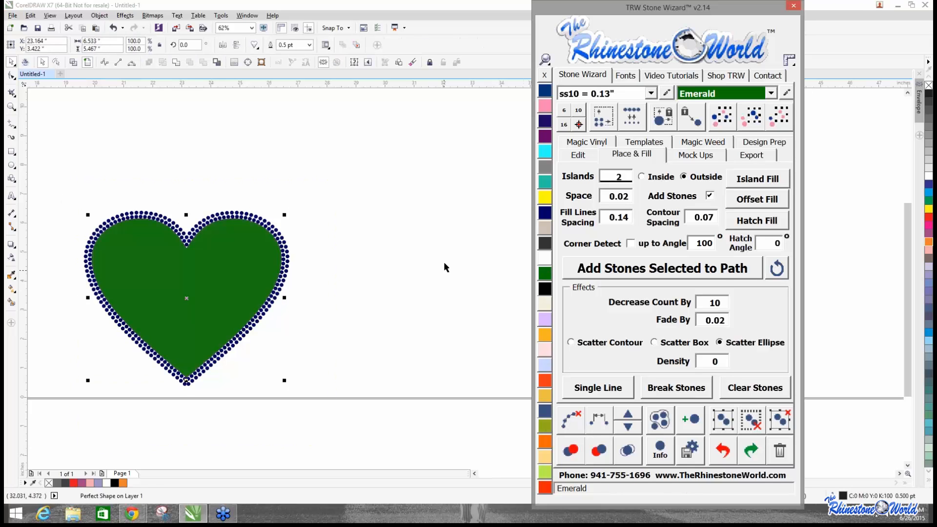
{"action": "right_click", "coordinate": [544, 75]}
{"action": "left_click", "coordinate": [458, 183]}
{"action": "scroll", "coordinate": [33, 194], "scroll_direction": "down", "scroll_amount": 1}
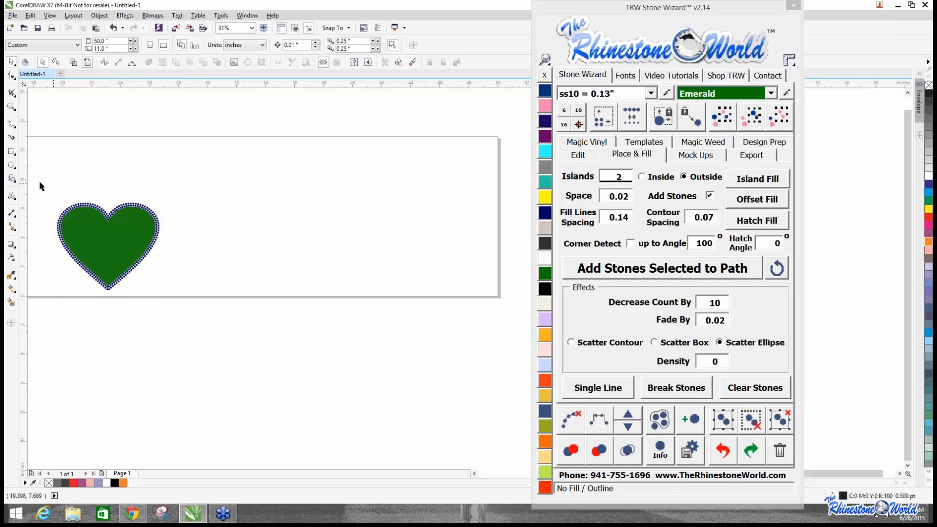
Move the whole heart design higher on the page and create a Proof - Front mockup of it on the first women's shirt.
{"action": "left_click_drag", "start_coordinate": [39, 182], "coordinate": [200, 344]}
{"action": "left_click_drag", "start_coordinate": [216, 211], "coordinate": [217, 210]}
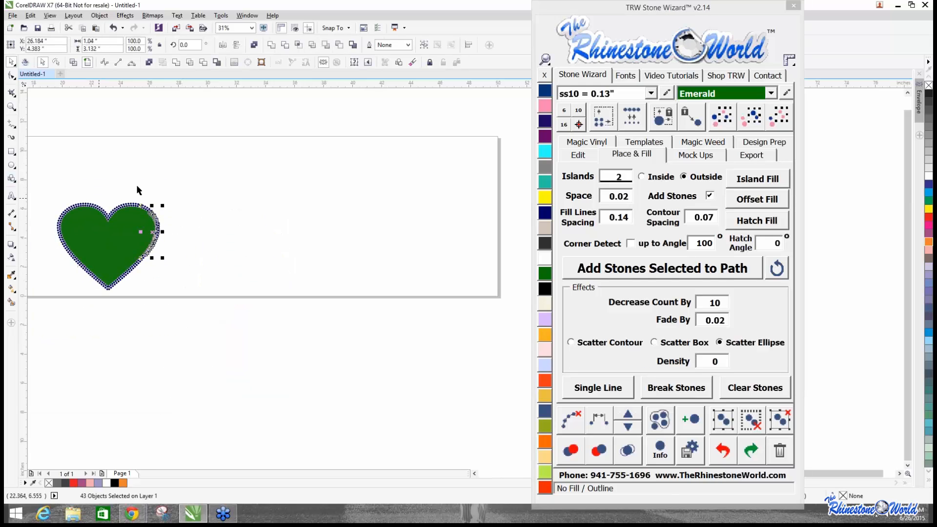
{"action": "left_click", "coordinate": [266, 177]}
{"action": "left_click_drag", "start_coordinate": [266, 178], "coordinate": [75, 305]}
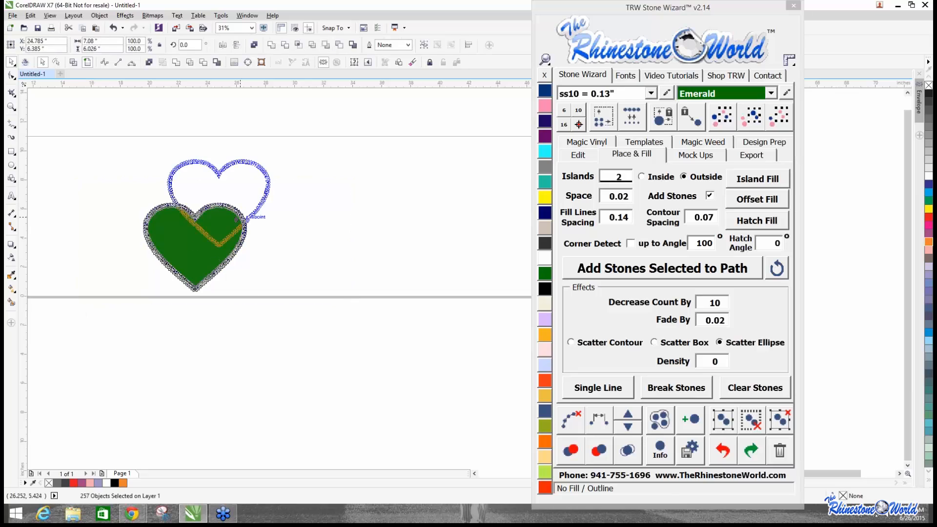
{"action": "left_click", "coordinate": [715, 155]}
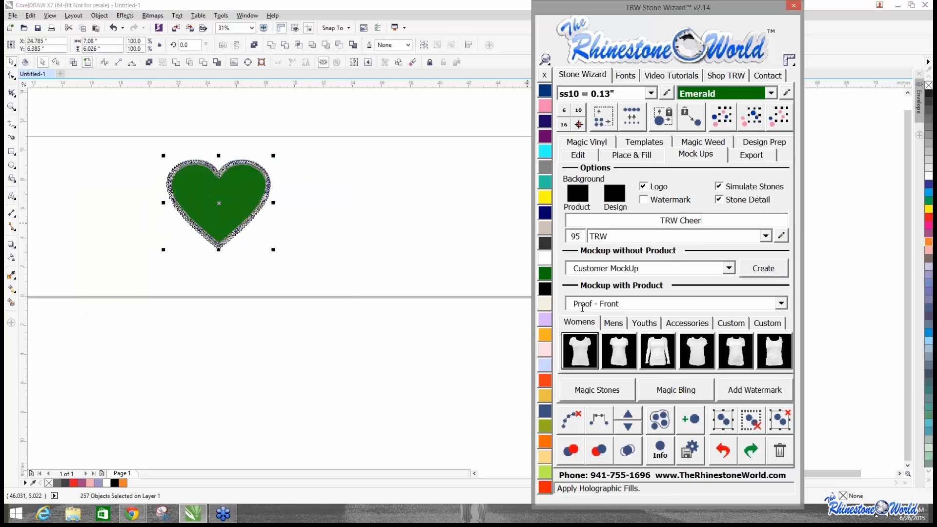
{"action": "left_click", "coordinate": [584, 352]}
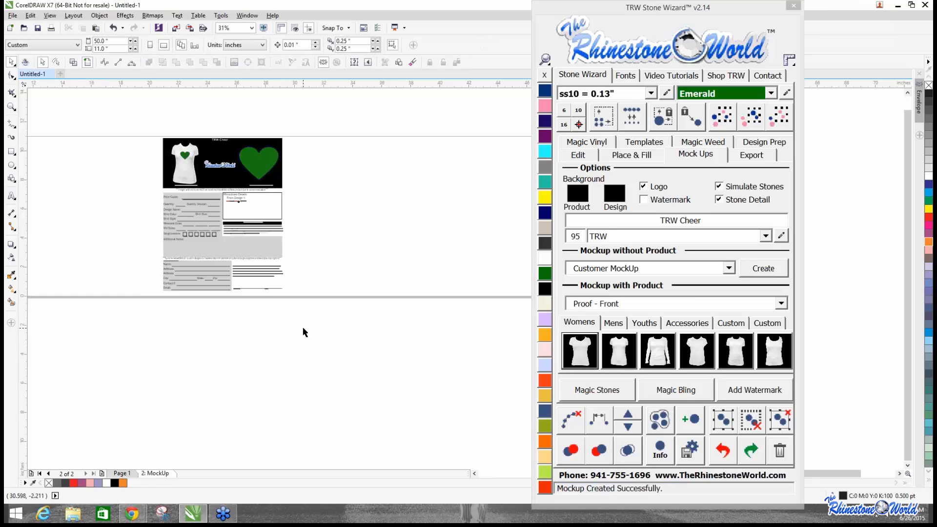
Examine the proof sheet's shirt preview, rhinestone details, order fields, customer information and signature area.
{"action": "scroll", "coordinate": [202, 136], "scroll_direction": "up", "scroll_amount": 4}
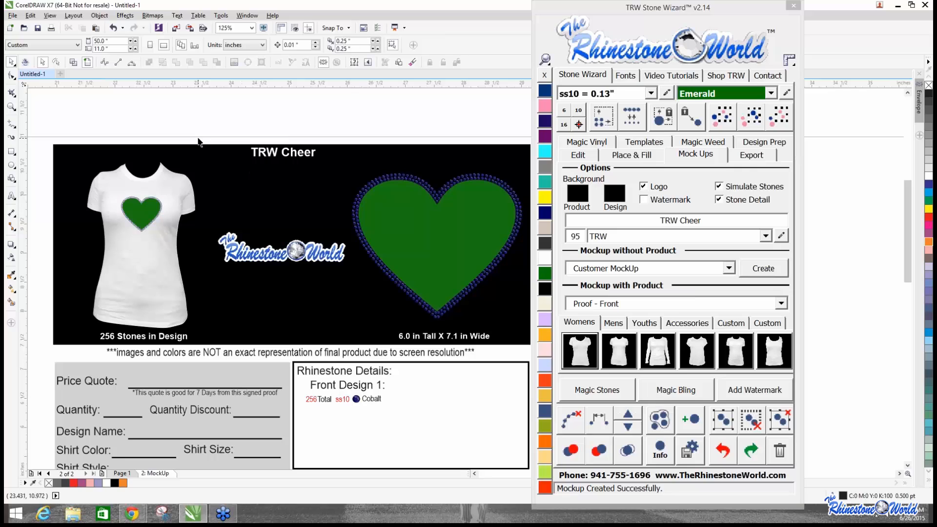
{"action": "scroll", "coordinate": [199, 142], "scroll_direction": "down", "scroll_amount": 1}
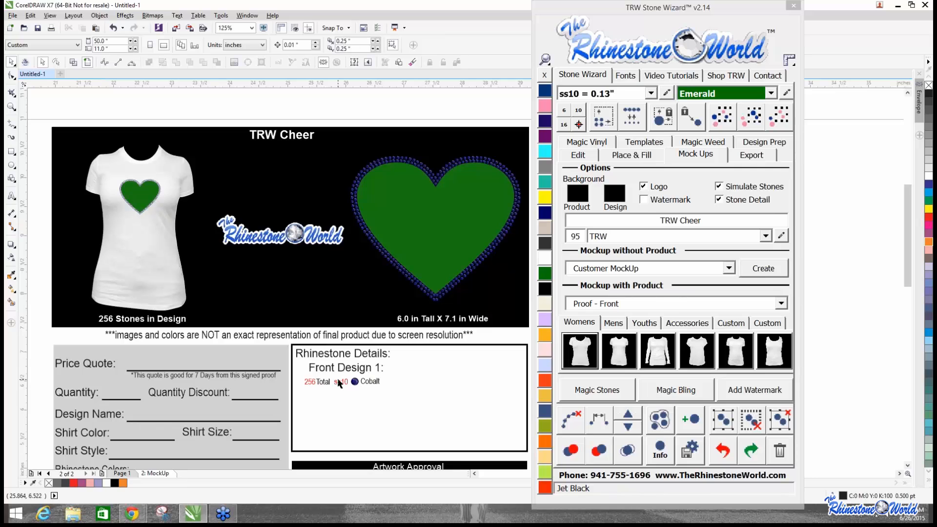
{"action": "scroll", "coordinate": [342, 390], "scroll_direction": "down", "scroll_amount": 5}
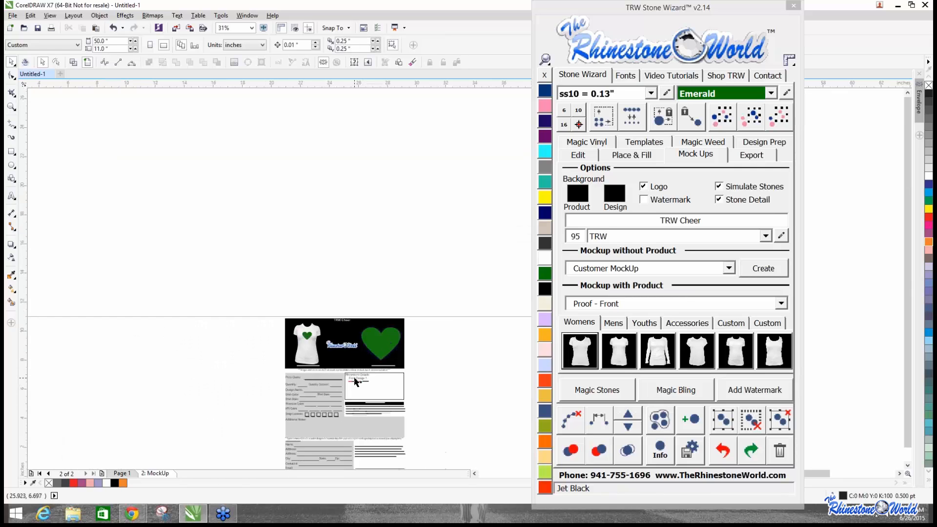
{"action": "scroll", "coordinate": [359, 430], "scroll_direction": "up", "scroll_amount": 3}
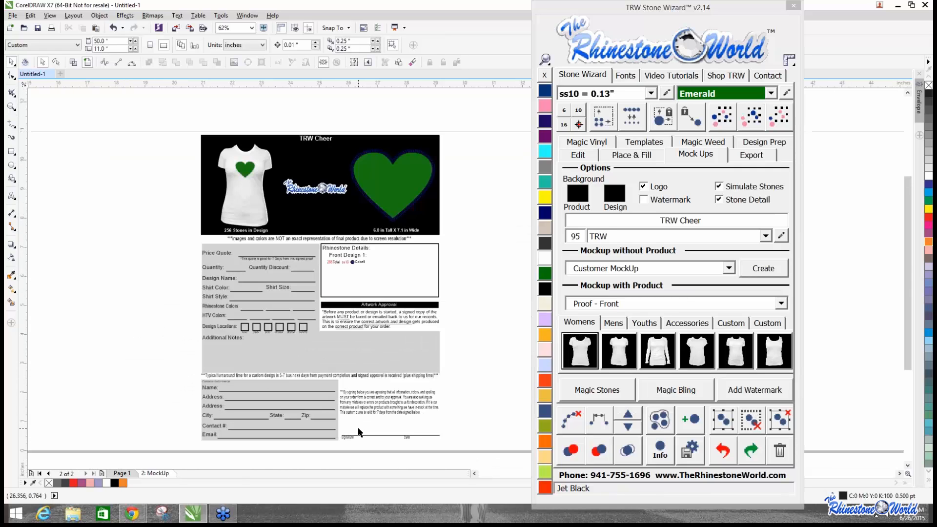
{"action": "scroll", "coordinate": [358, 432], "scroll_direction": "up", "scroll_amount": 2}
{"action": "scroll", "coordinate": [359, 428], "scroll_direction": "down", "scroll_amount": 2}
{"action": "scroll", "coordinate": [357, 426], "scroll_direction": "up", "scroll_amount": 2}
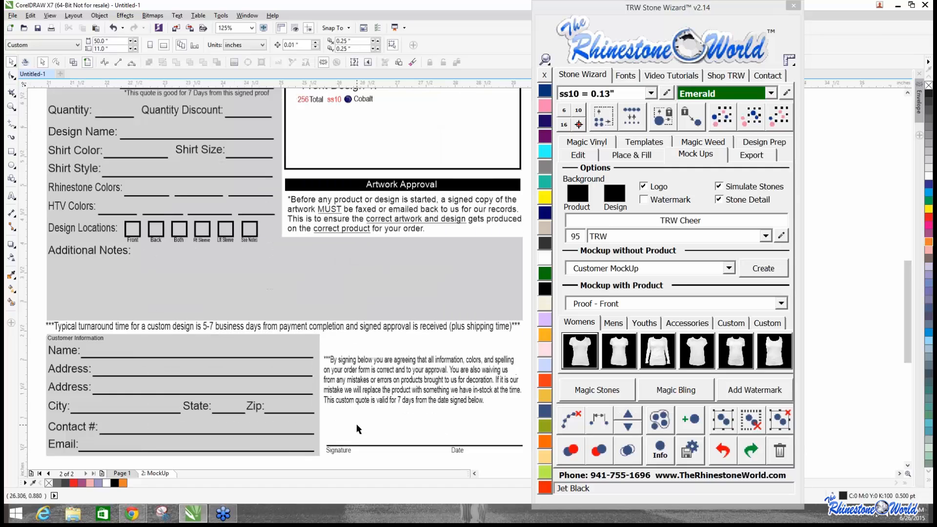
{"action": "scroll", "coordinate": [357, 428], "scroll_direction": "down", "scroll_amount": 2}
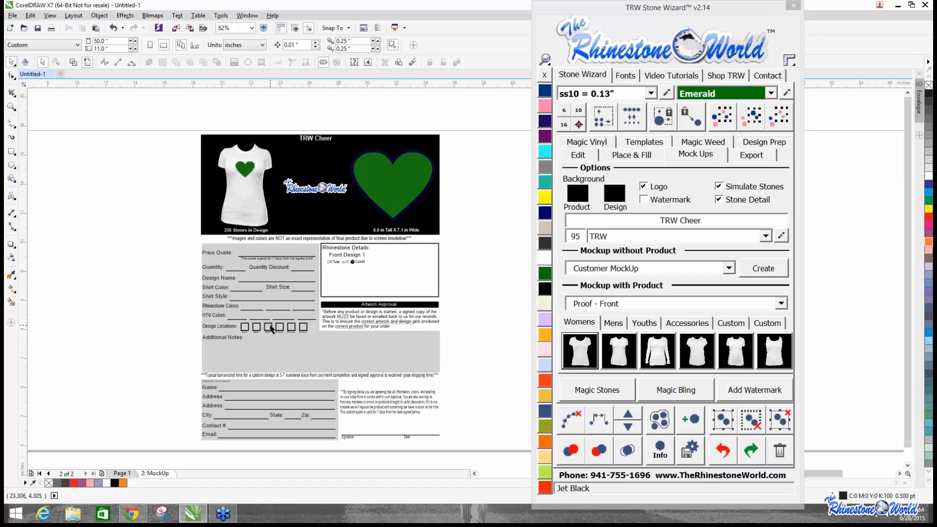
{"action": "scroll", "coordinate": [270, 325], "scroll_direction": "down", "scroll_amount": 2}
{"action": "scroll", "coordinate": [302, 396], "scroll_direction": "up", "scroll_amount": 2}
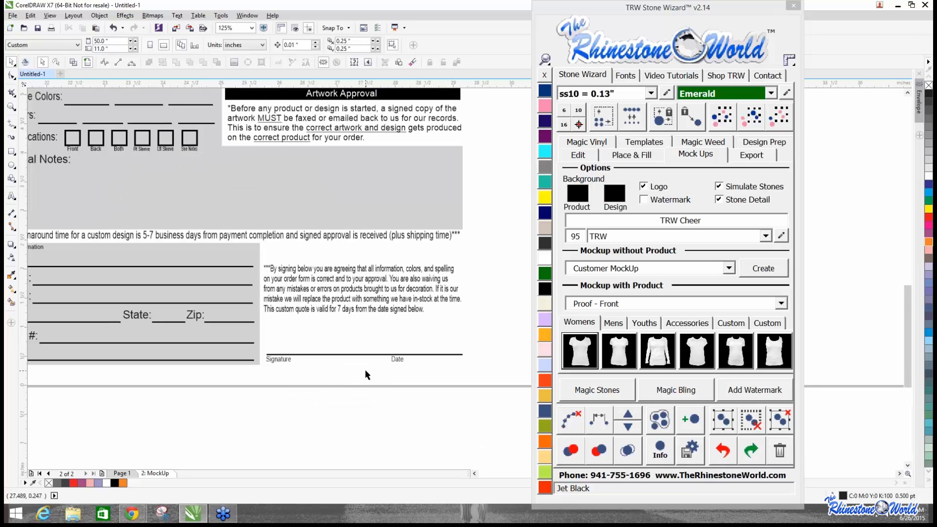
Change the typical turnaround time in the proof's text line to 3-4 business days.
{"action": "scroll", "coordinate": [313, 322], "scroll_direction": "down", "scroll_amount": 1}
{"action": "scroll", "coordinate": [254, 278], "scroll_direction": "up", "scroll_amount": 3}
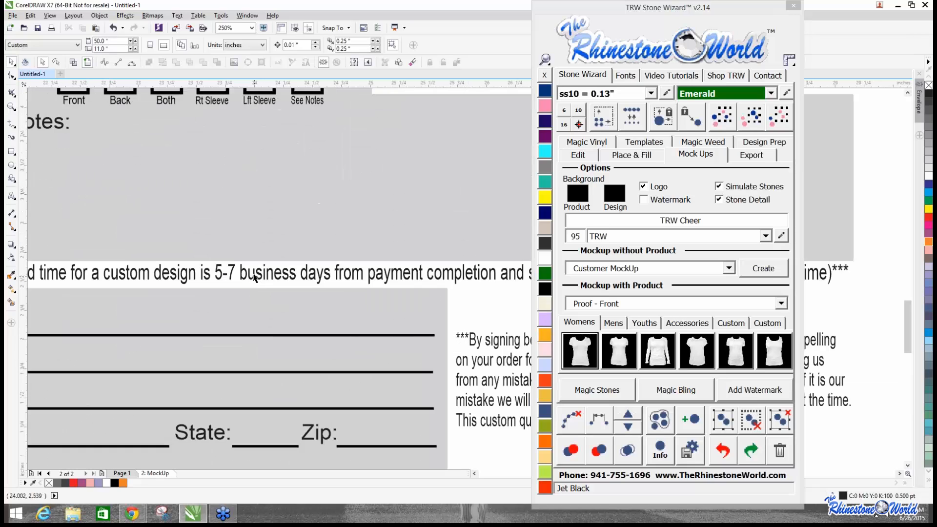
{"action": "double_click", "coordinate": [236, 277]}
{"action": "left_click_drag", "start_coordinate": [236, 275], "coordinate": [216, 274]}
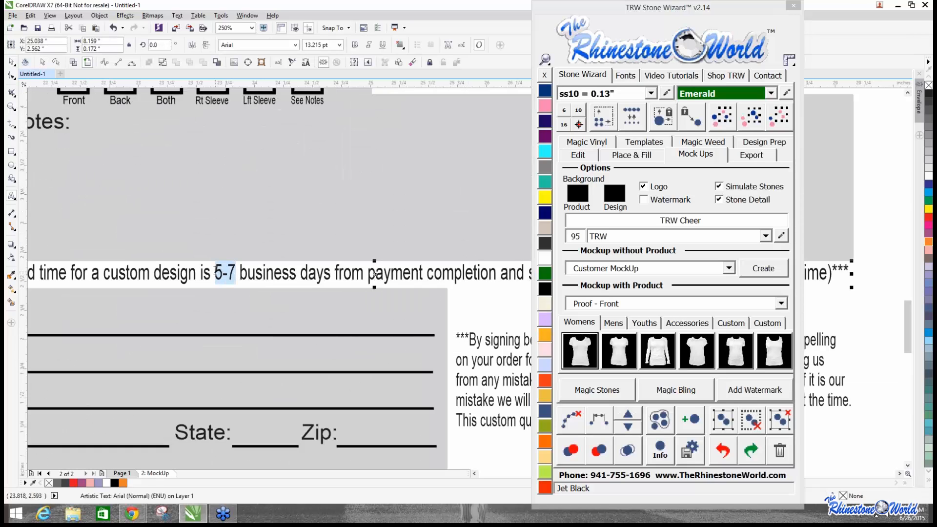
{"action": "type", "text": "4"}
{"action": "key", "text": "BackSpace"}
{"action": "type", "text": "3-4"}
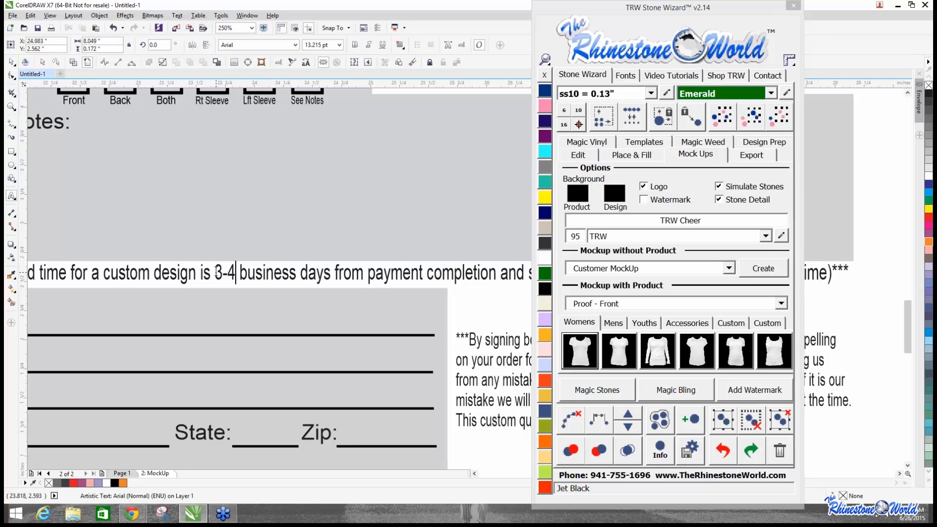
{"action": "scroll", "coordinate": [215, 272], "scroll_direction": "down", "scroll_amount": 2}
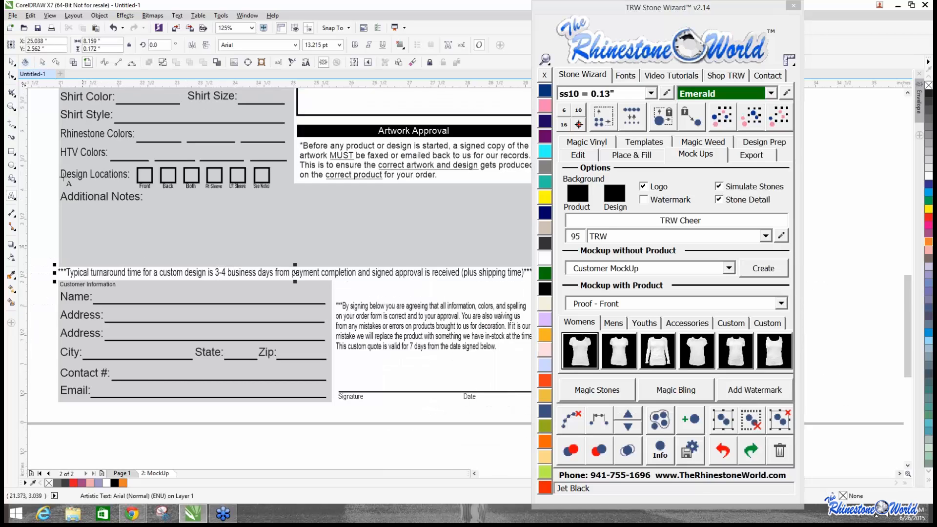
{"action": "left_click", "coordinate": [13, 15]}
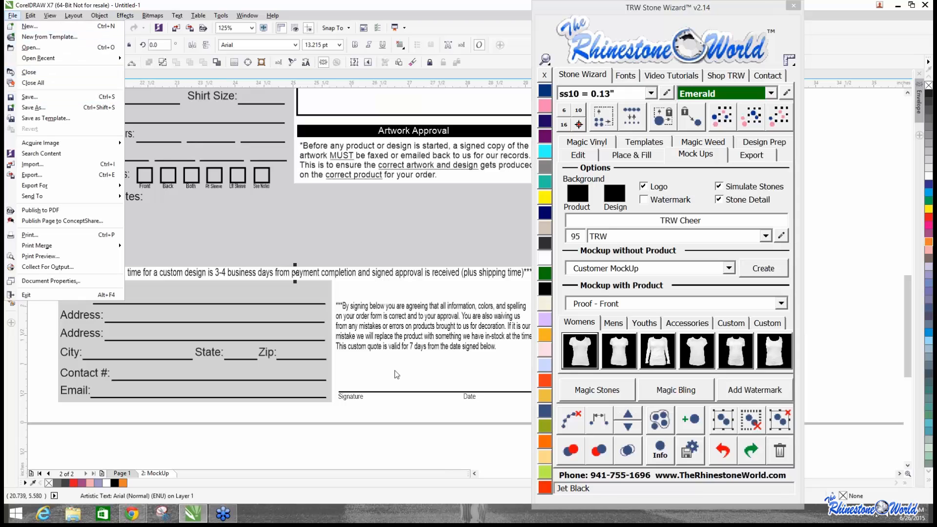
{"action": "left_click", "coordinate": [368, 440]}
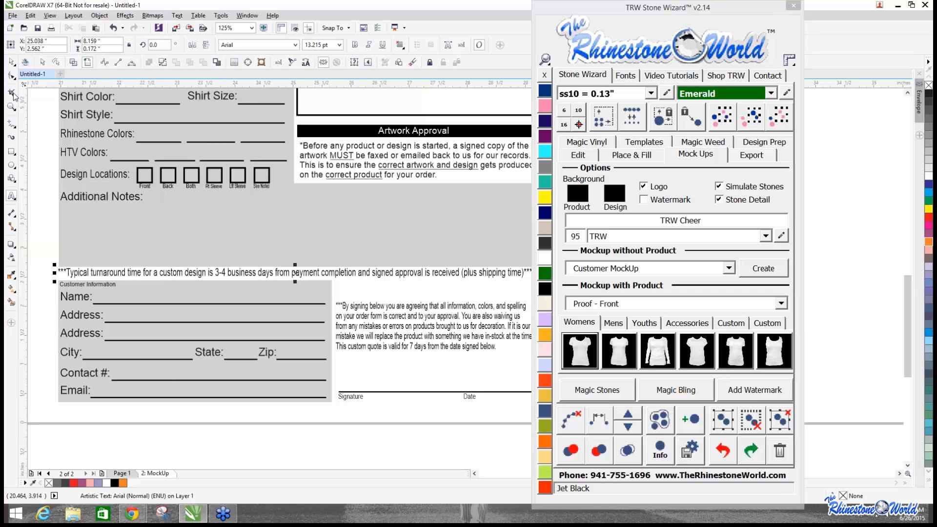
Switch to the Pick tool and delete the entire proof sheet from the MockUp page.
{"action": "left_click", "coordinate": [12, 63]}
{"action": "left_click", "coordinate": [54, 303]}
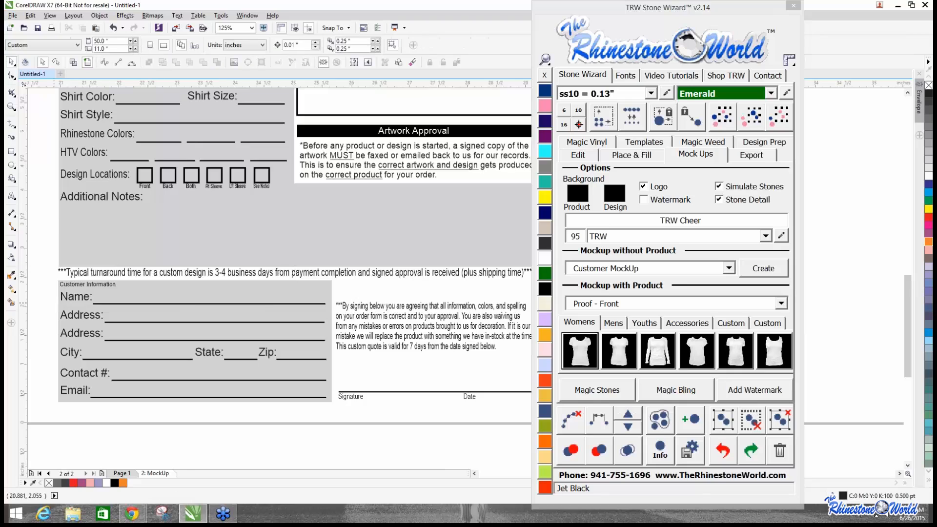
{"action": "scroll", "coordinate": [54, 302], "scroll_direction": "down", "scroll_amount": 1}
{"action": "left_click_drag", "start_coordinate": [230, 166], "coordinate": [54, 357]}
{"action": "key", "text": "Delete"}
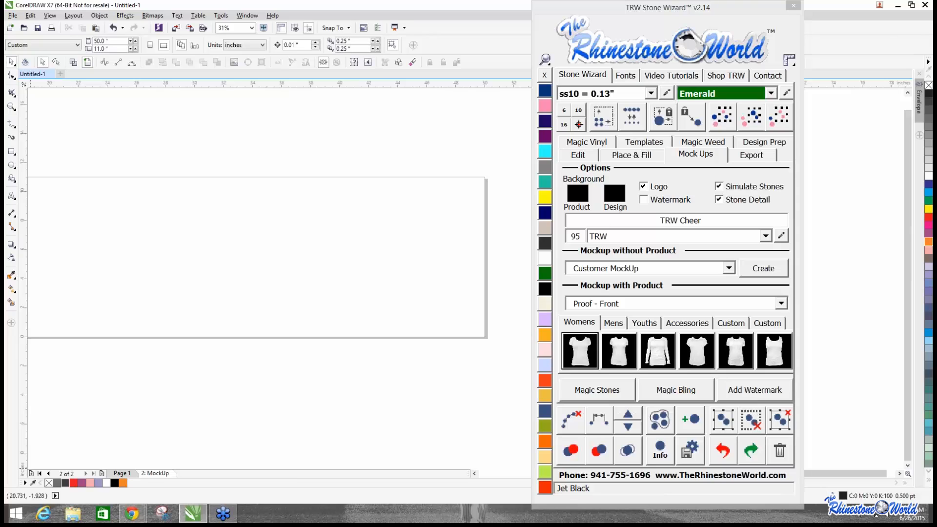
{"action": "scroll", "coordinate": [185, 371], "scroll_direction": "down", "scroll_amount": 3}
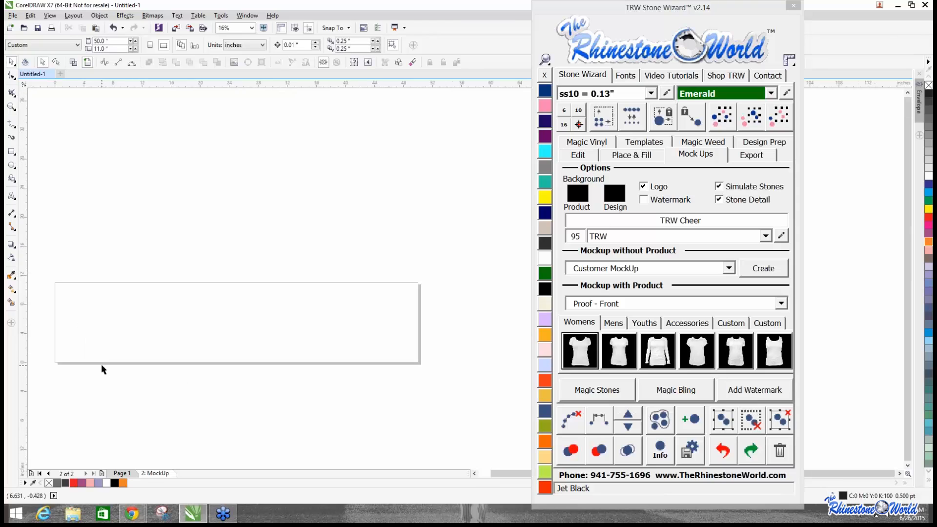
{"action": "scroll", "coordinate": [78, 391], "scroll_direction": "down", "scroll_amount": 1}
{"action": "scroll", "coordinate": [79, 390], "scroll_direction": "up", "scroll_amount": 1}
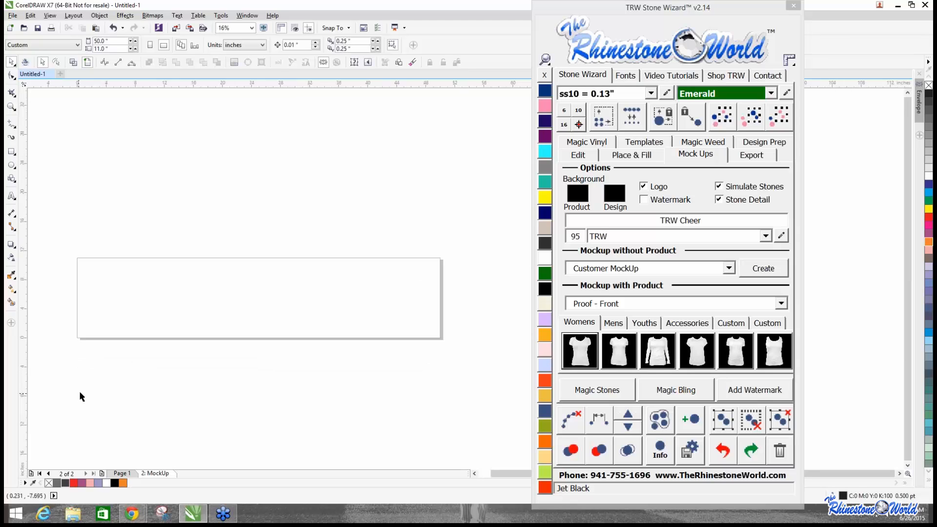
{"action": "scroll", "coordinate": [91, 385], "scroll_direction": "up", "scroll_amount": 2}
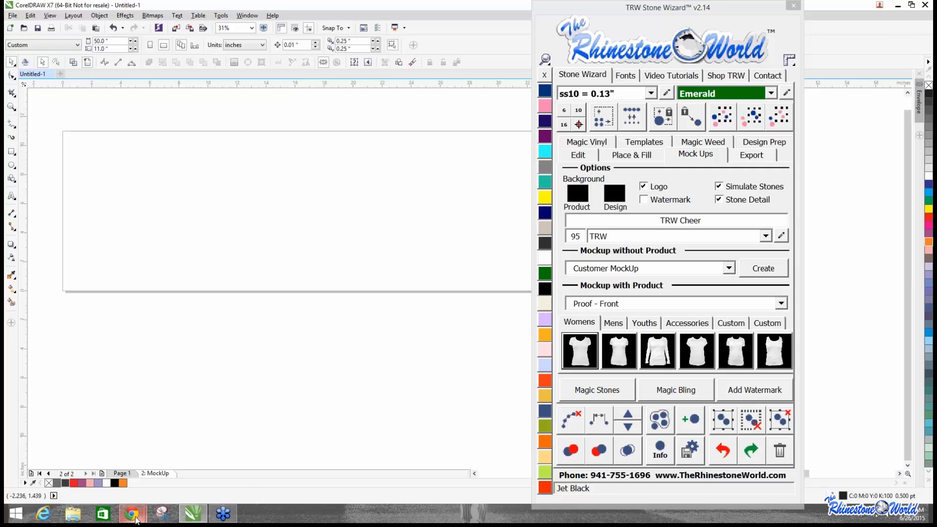
Switch to Chrome, go to google.com and search for "apple silhouette".
{"action": "mouse_move", "coordinate": [133, 516]}
{"action": "left_click", "coordinate": [186, 464]}
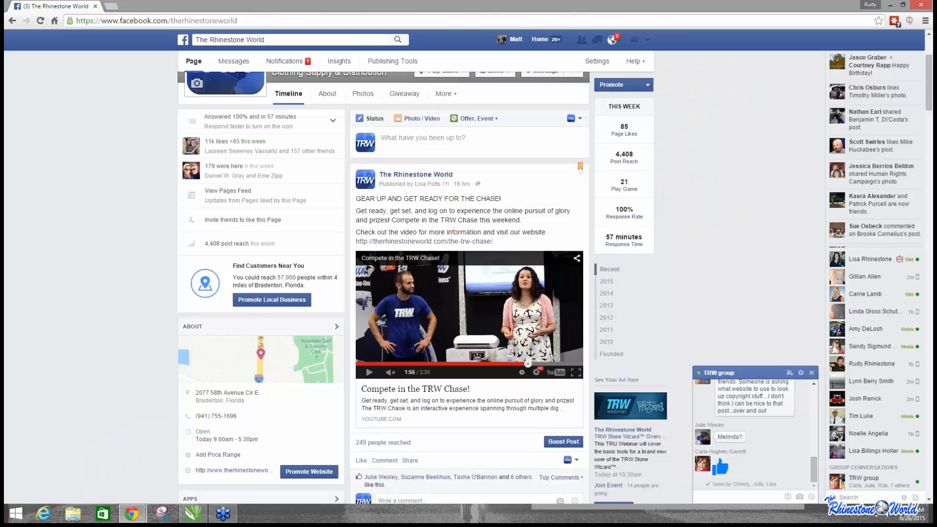
{"action": "type", "text": "google.com"}
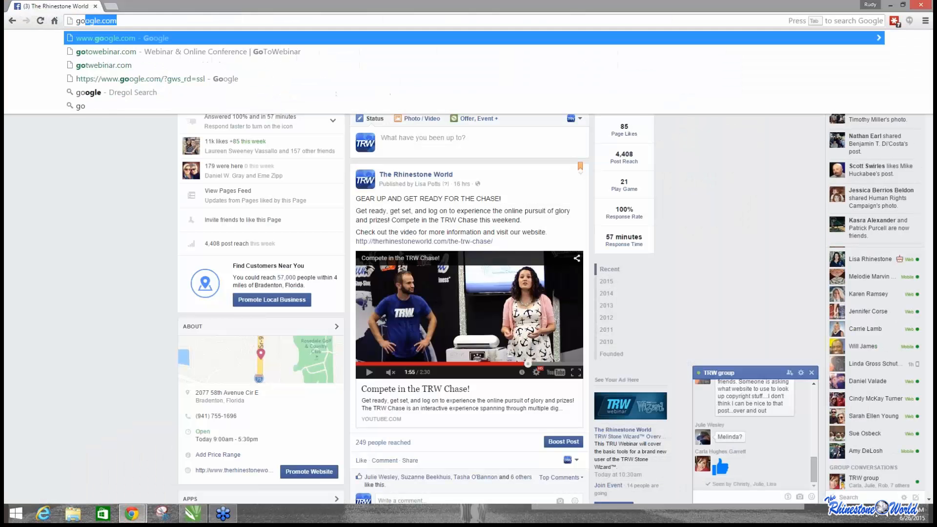
{"action": "key", "text": "Return"}
{"action": "type", "text": "apple "}
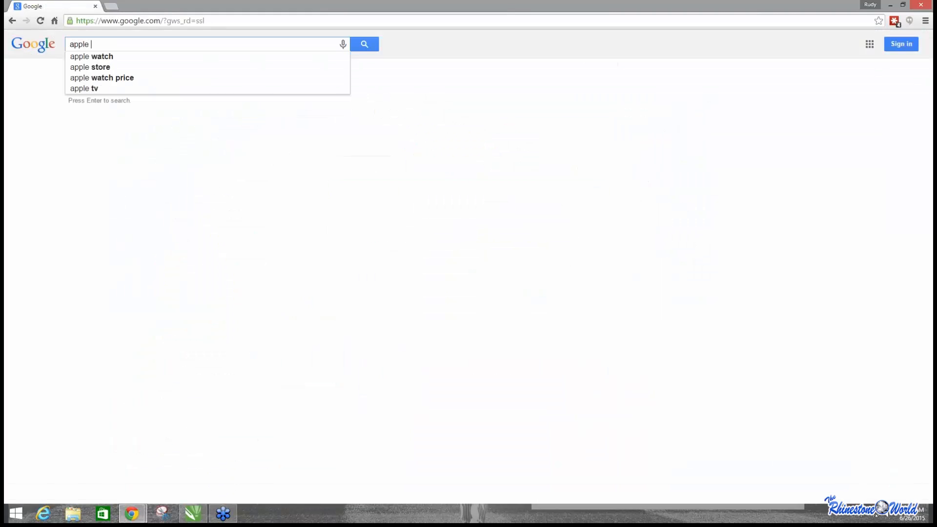
{"action": "type", "text": "silhouette"}
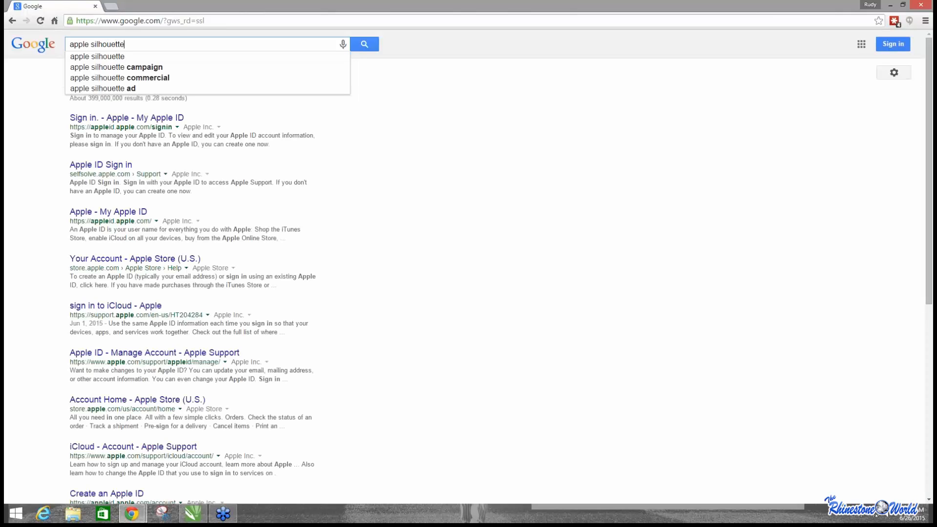
{"action": "key", "text": "Return"}
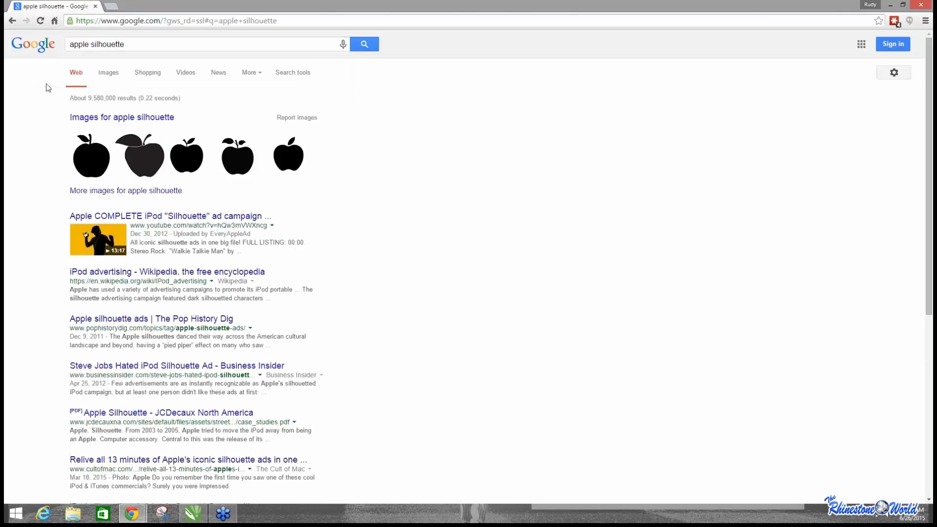
Copy the fifth apple silhouette image from the search results and return to CorelDRAW.
{"action": "right_click", "coordinate": [290, 165]}
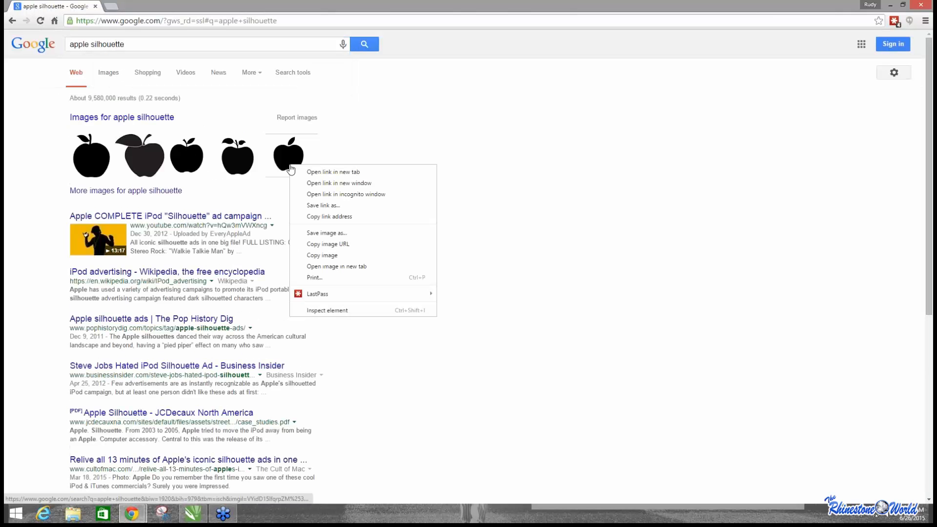
{"action": "left_click", "coordinate": [308, 255]}
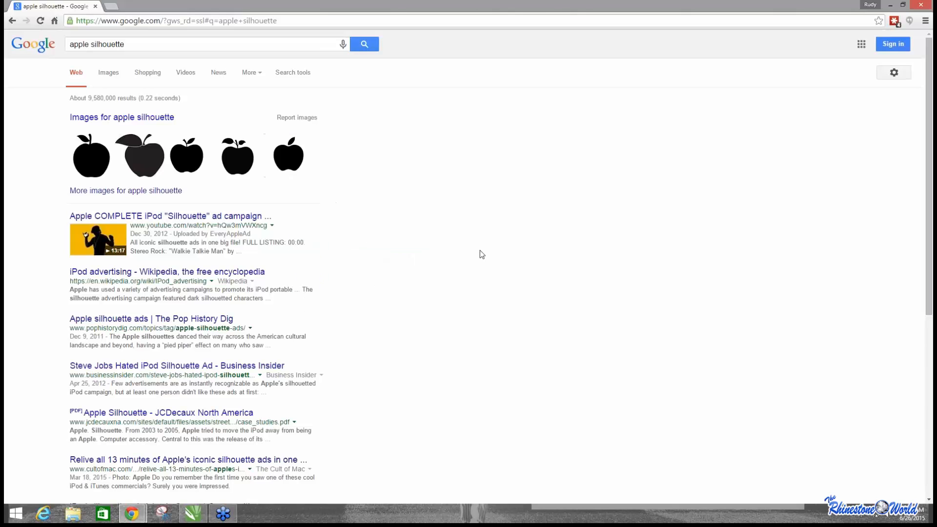
{"action": "left_click", "coordinate": [890, 4]}
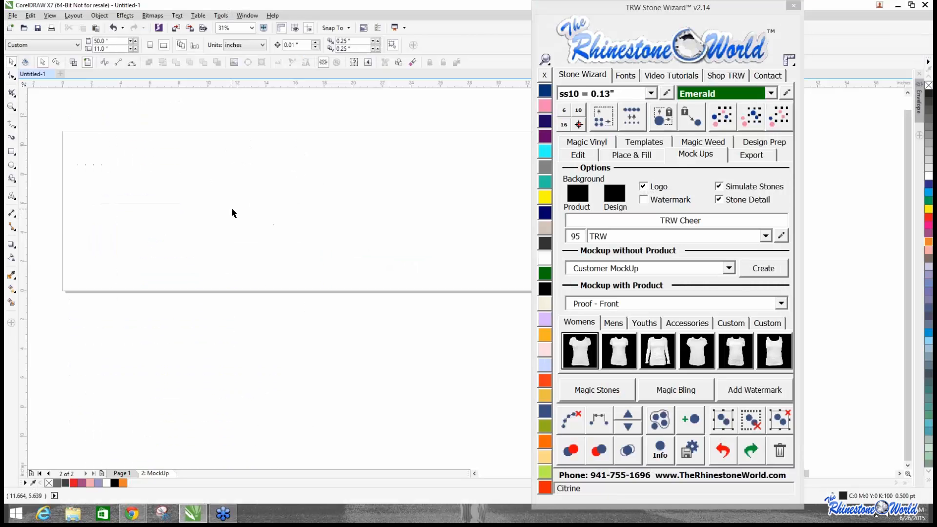
Paste the copied apple image onto the MockUp page and outline-trace it as a low quality image.
{"action": "key", "text": "ctrl+v"}
{"action": "mouse_move", "coordinate": [407, 201]}
{"action": "left_mouse_down"}
{"action": "mouse_move", "coordinate": [139, 124]}
{"action": "mouse_move", "coordinate": [247, 117]}
{"action": "left_mouse_up"}
{"action": "left_click_drag", "start_coordinate": [341, 171], "coordinate": [185, 222]}
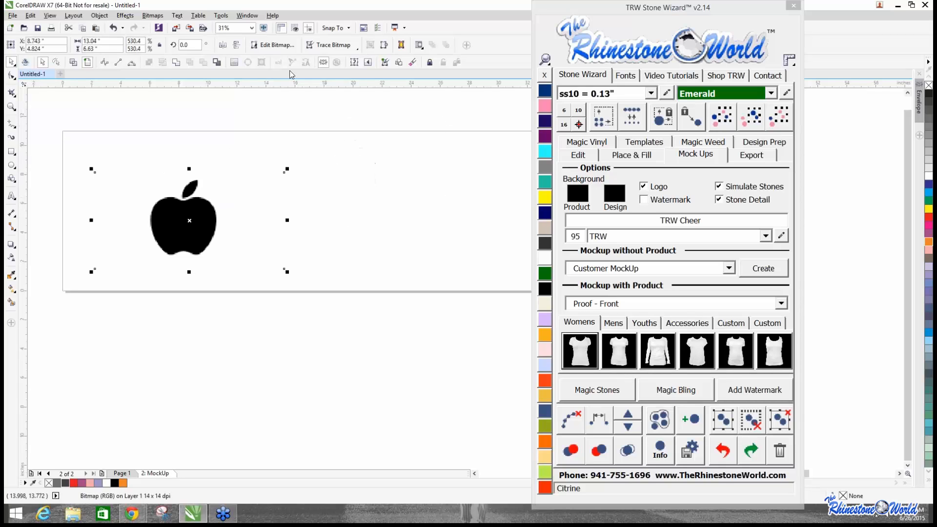
{"action": "left_click", "coordinate": [321, 48]}
{"action": "mouse_move", "coordinate": [346, 79]}
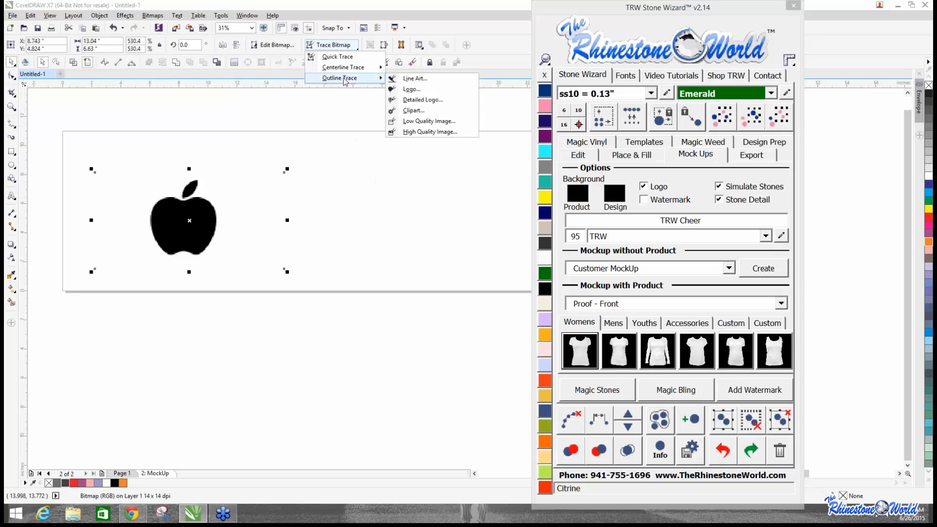
{"action": "left_click", "coordinate": [419, 121]}
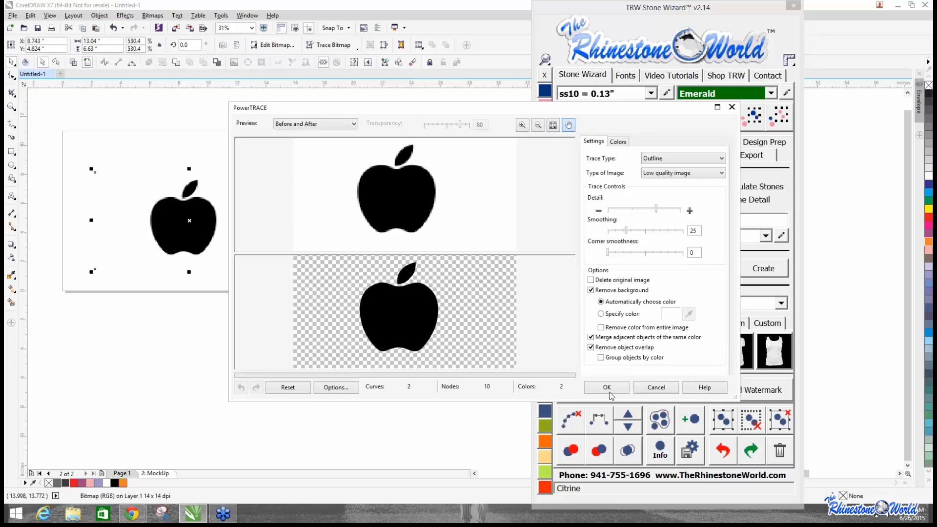
{"action": "left_click", "coordinate": [608, 388]}
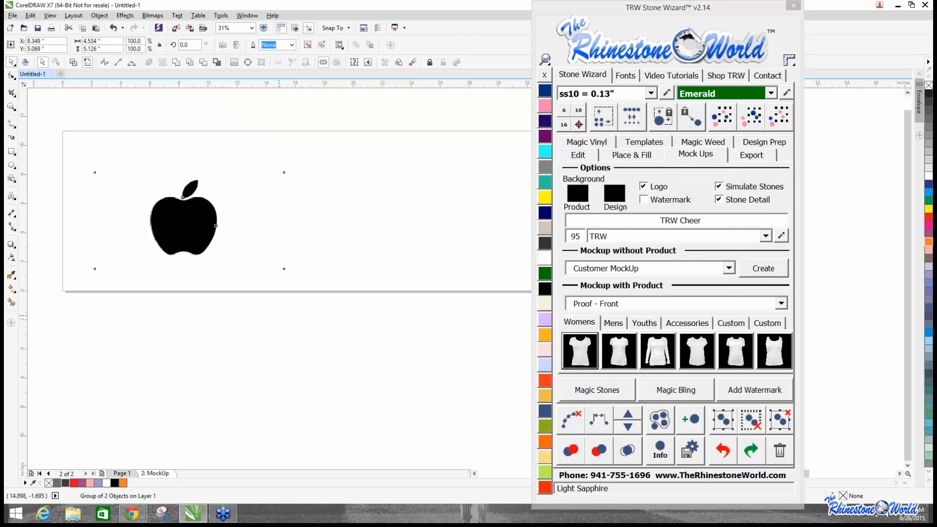
Delete the original apple bitmap and enlarge the traced apple to about 8 by 9 inches near the page's left end.
{"action": "left_click", "coordinate": [198, 243]}
{"action": "key", "text": "Delete"}
{"action": "left_click", "coordinate": [318, 214]}
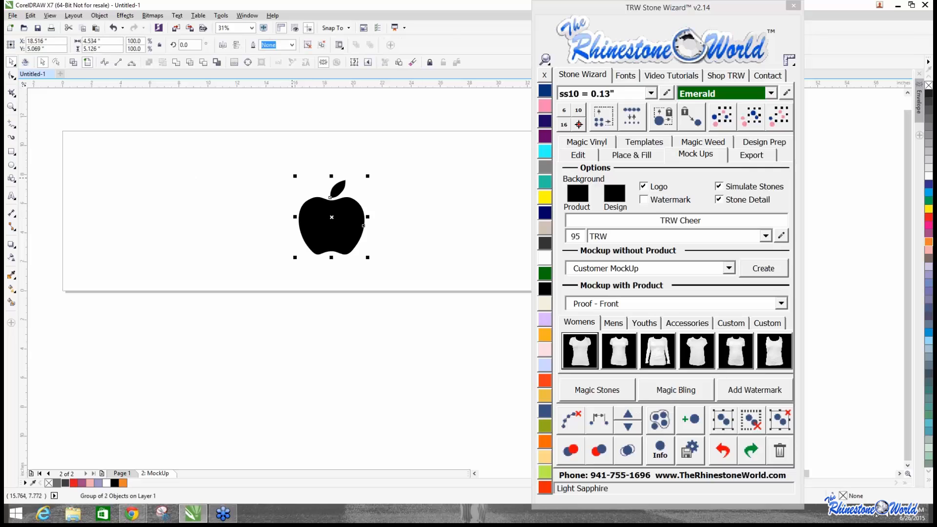
{"action": "left_click_drag", "start_coordinate": [297, 175], "coordinate": [185, 195]}
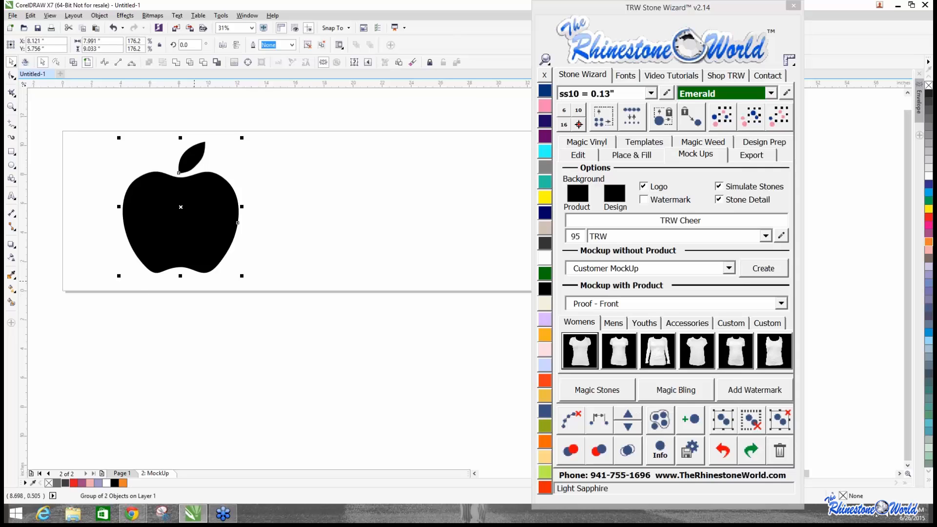
Place a duplicate of the traced apple to the right of the first one.
{"action": "left_click_drag", "start_coordinate": [207, 245], "coordinate": [396, 248]}
{"action": "right_click", "coordinate": [396, 248]}
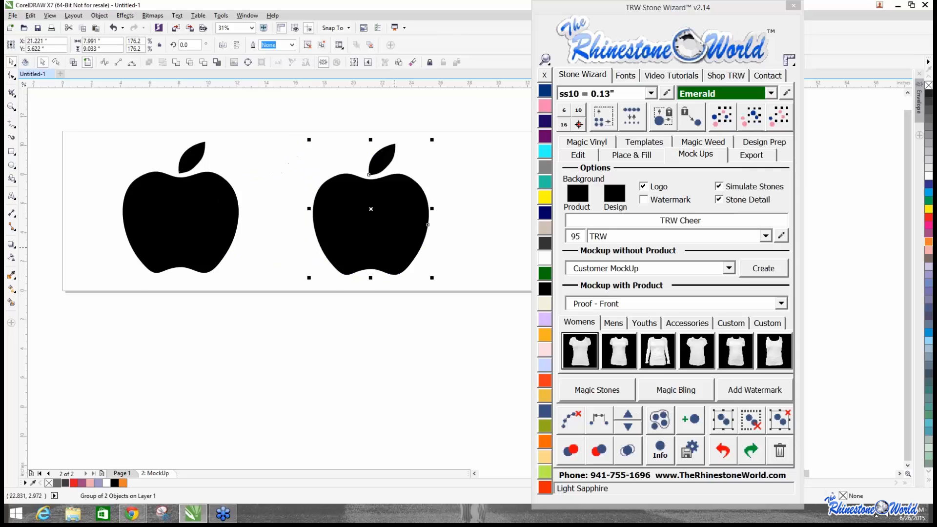
{"action": "left_click", "coordinate": [277, 243]}
{"action": "left_click", "coordinate": [211, 224]}
{"action": "left_click", "coordinate": [487, 334]}
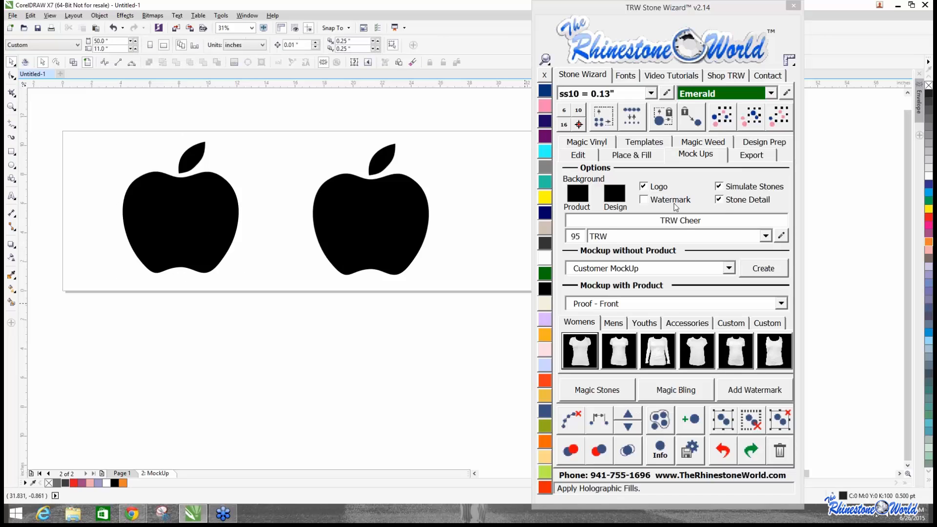
Reset the Place & Fill settings to their defaults and place a third copy of the apple below the page.
{"action": "left_click", "coordinate": [649, 154]}
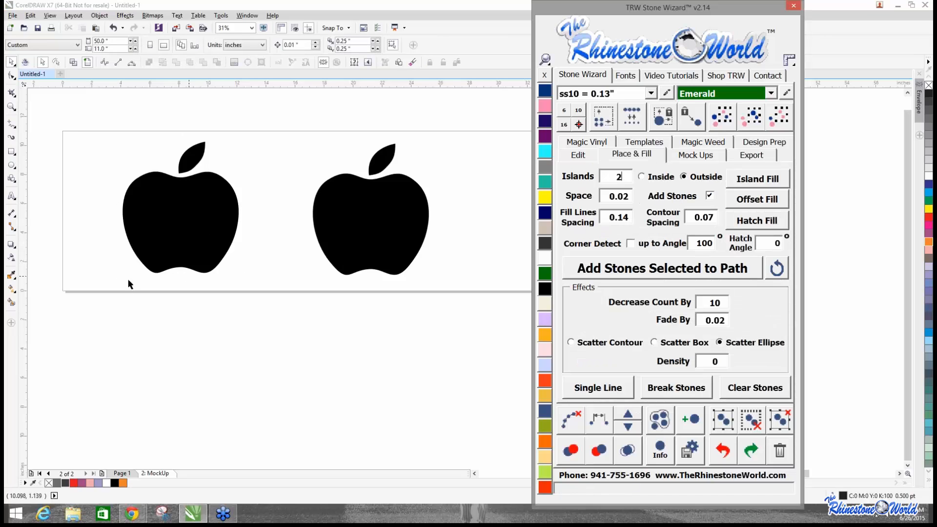
{"action": "left_click", "coordinate": [776, 268]}
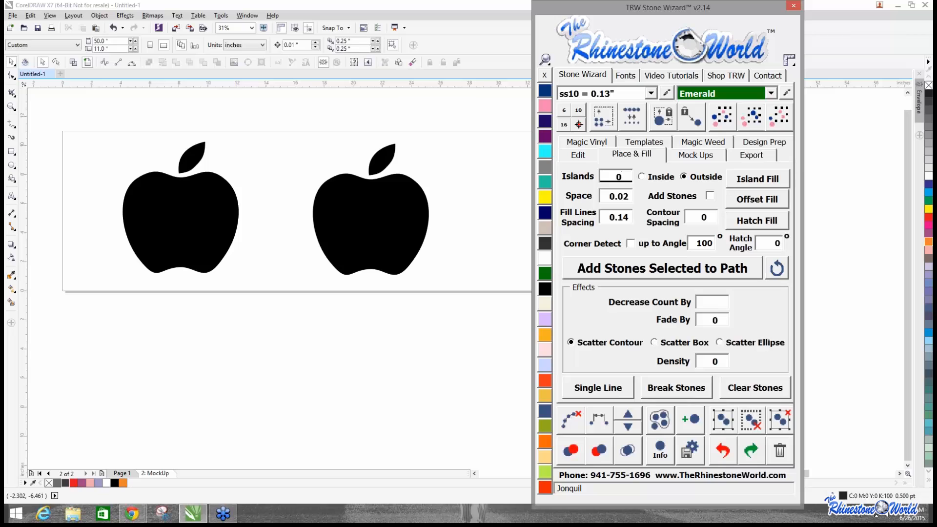
{"action": "left_click", "coordinate": [226, 251]}
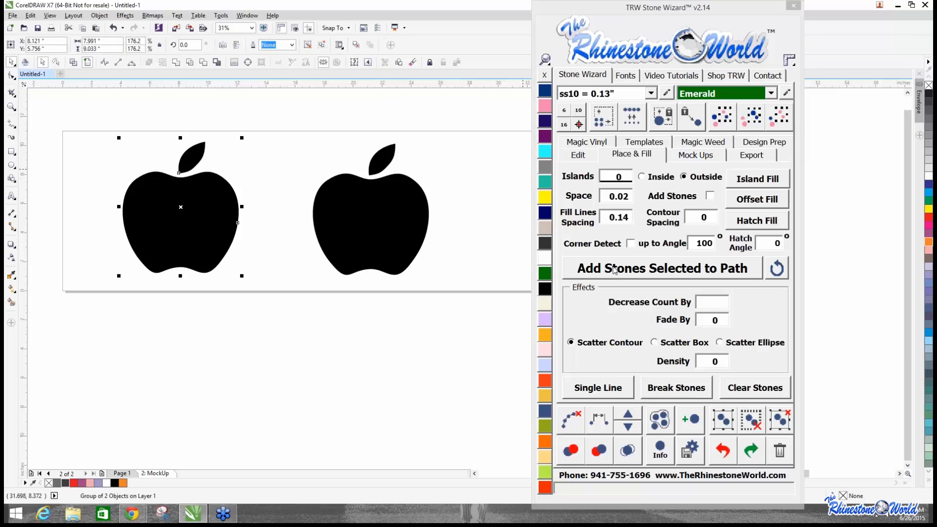
{"action": "left_click_drag", "start_coordinate": [203, 236], "coordinate": [282, 407]}
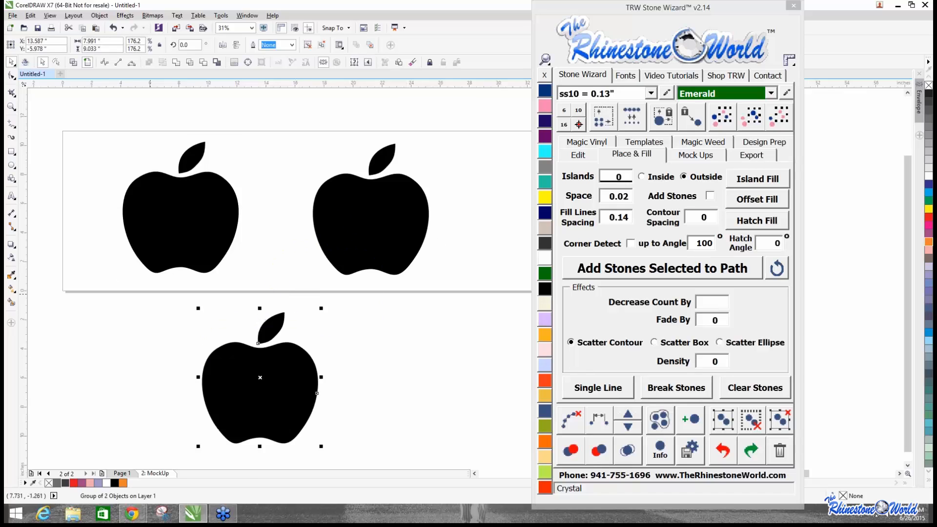
Add ss10 Emerald stones along the outline of the first apple and clear its paths.
{"action": "left_click", "coordinate": [161, 204]}
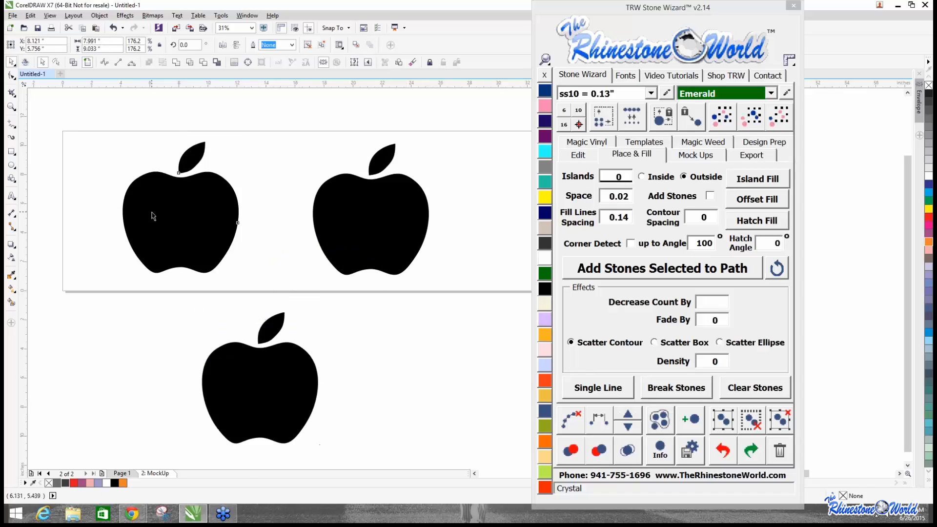
{"action": "left_click", "coordinate": [583, 269]}
{"action": "left_click_drag", "start_coordinate": [44, 127], "coordinate": [291, 283]}
{"action": "left_click", "coordinate": [575, 427]}
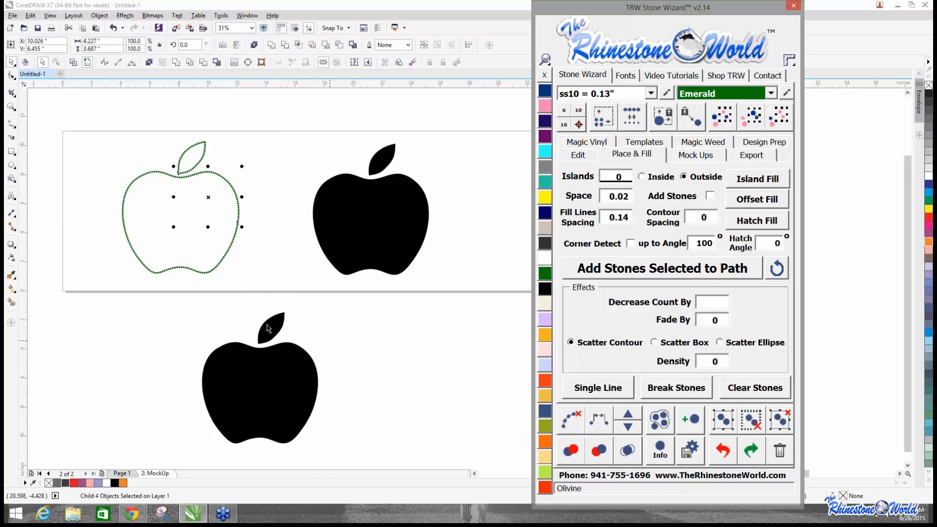
{"action": "left_click", "coordinate": [201, 202]}
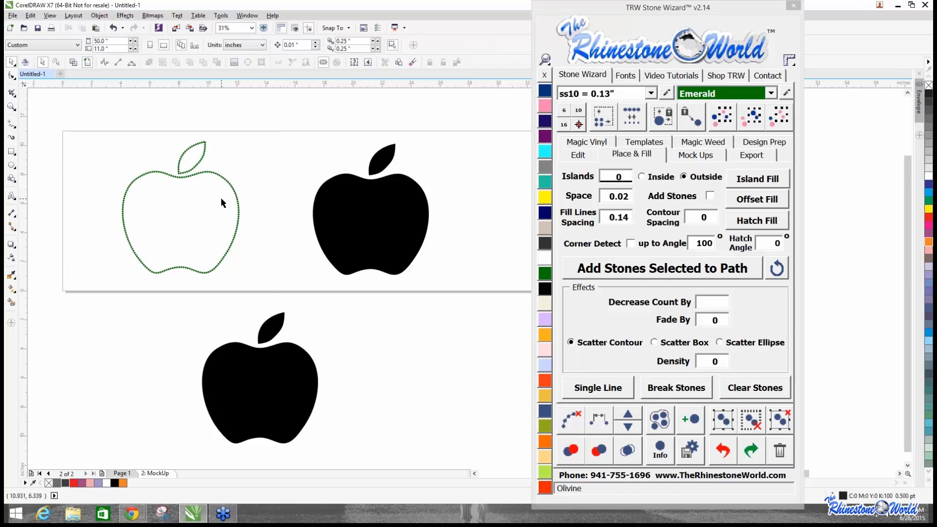
Island-fill the second apple using Inside with Add Stones enabled, and clear the paths from it.
{"action": "left_click", "coordinate": [367, 206]}
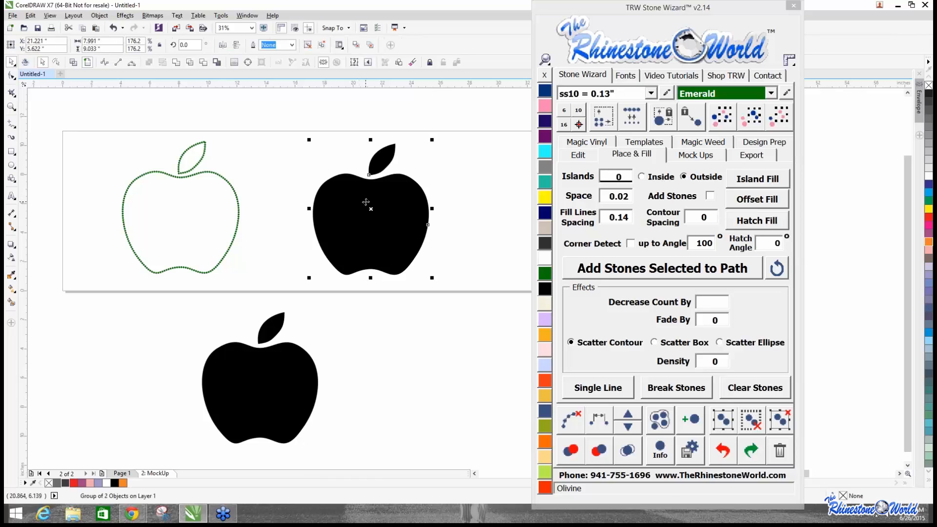
{"action": "left_click", "coordinate": [641, 176]}
{"action": "left_click", "coordinate": [710, 195]}
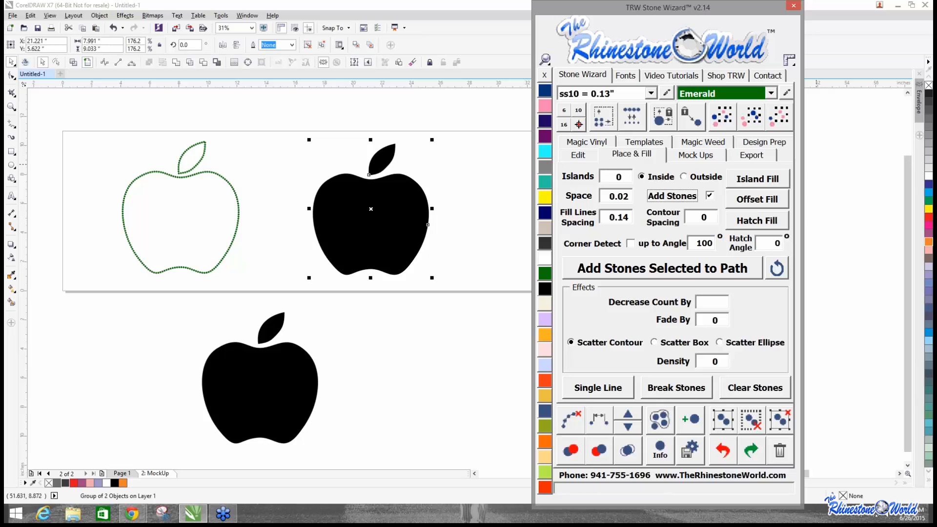
{"action": "left_click", "coordinate": [769, 183]}
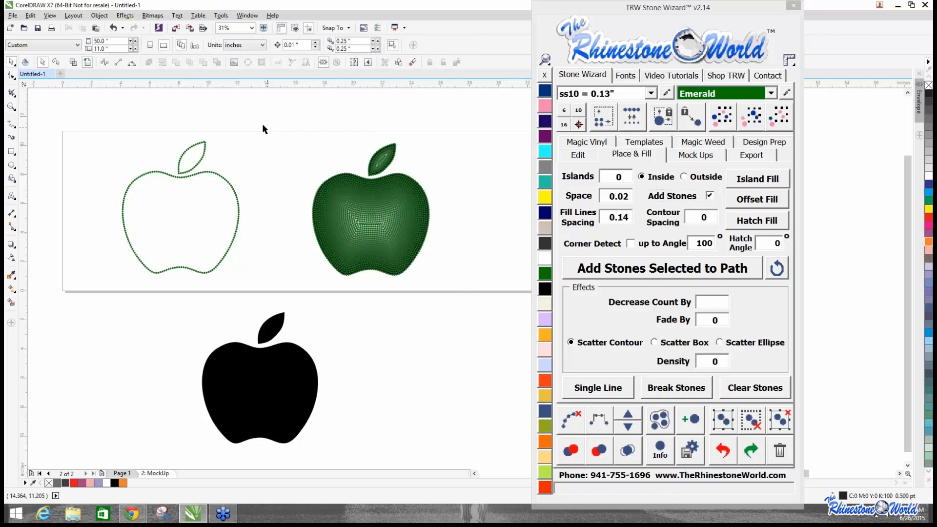
{"action": "left_click_drag", "start_coordinate": [293, 130], "coordinate": [458, 317]}
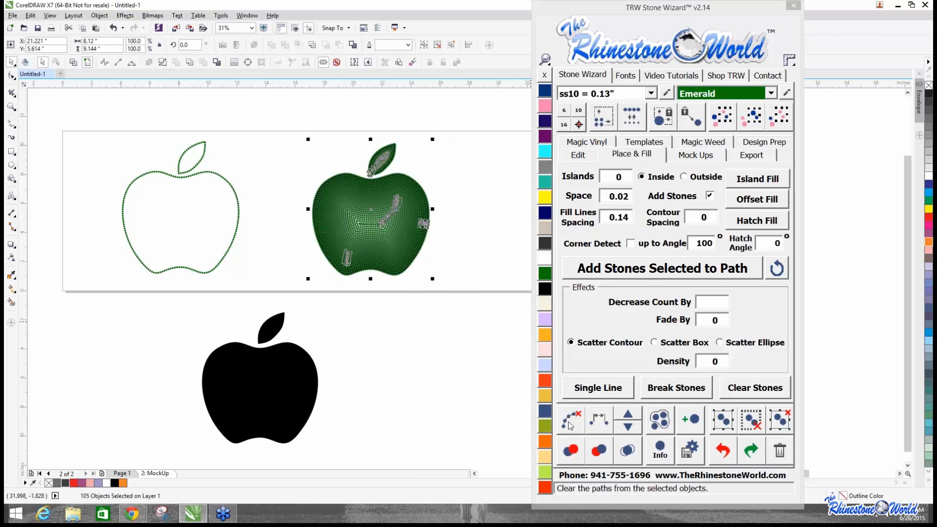
{"action": "left_click", "coordinate": [572, 426]}
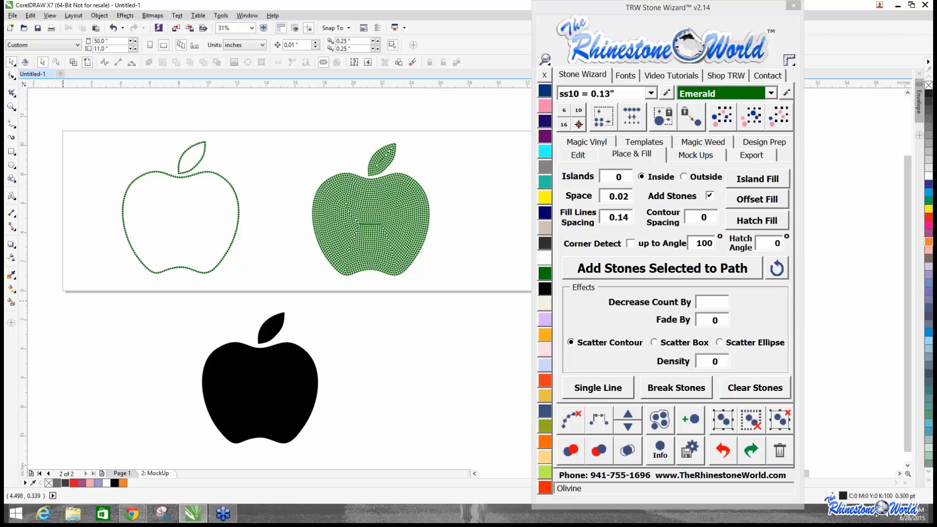
Hatch-fill the third apple below the page with Emerald stones and clear the paths from it.
{"action": "left_click", "coordinate": [224, 401]}
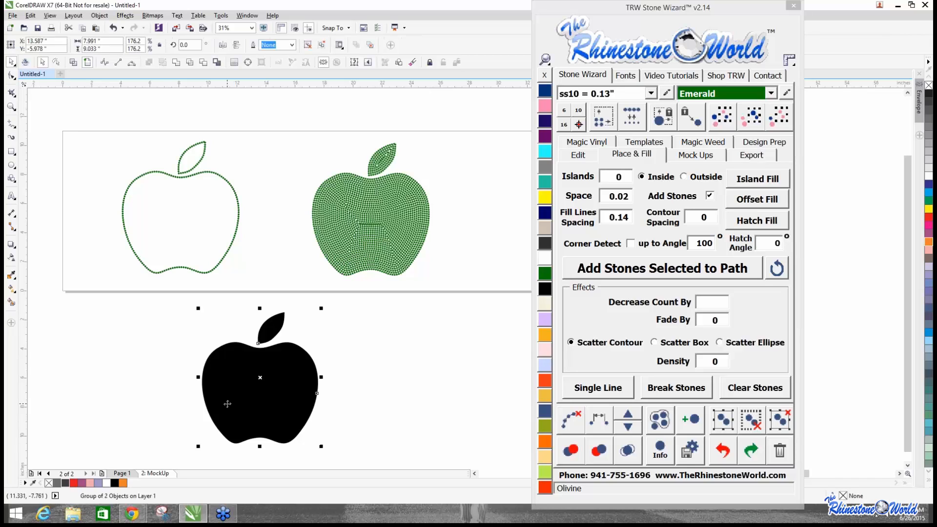
{"action": "left_click", "coordinate": [759, 222]}
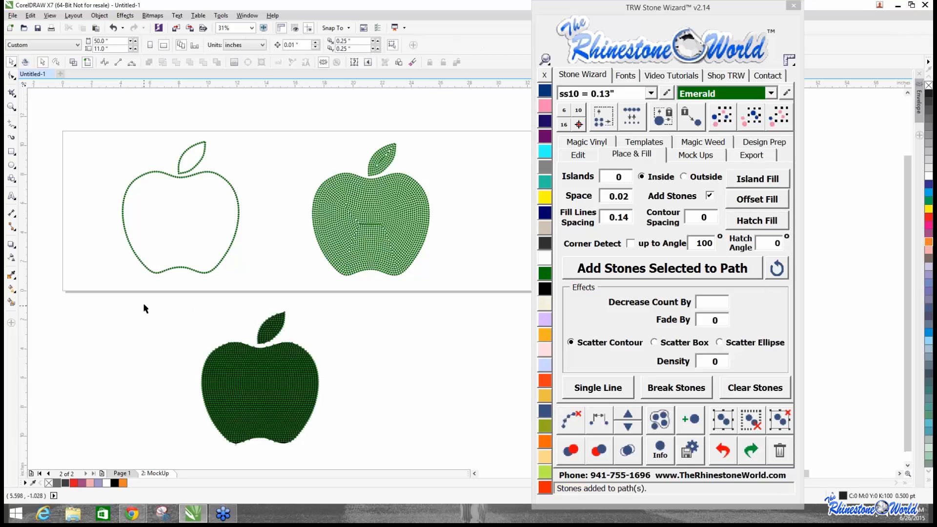
{"action": "left_click_drag", "start_coordinate": [144, 301], "coordinate": [354, 455]}
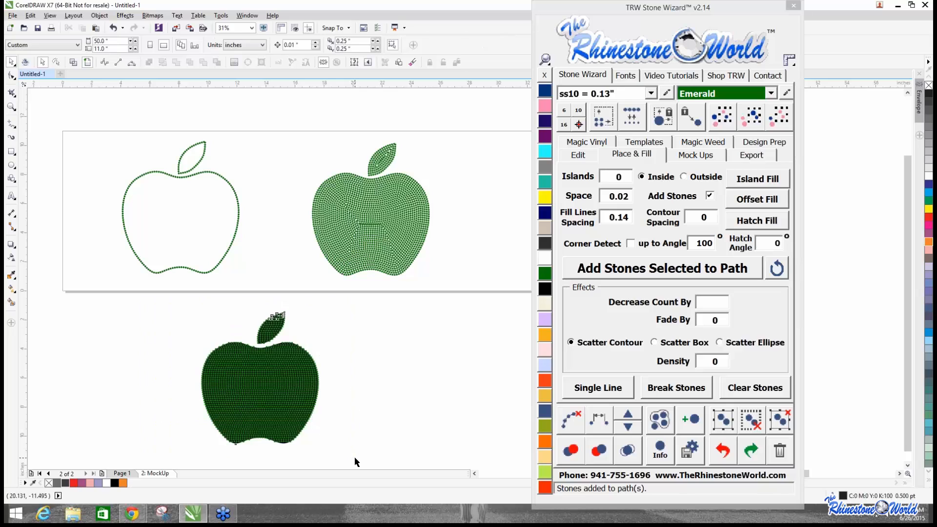
{"action": "left_click", "coordinate": [569, 422]}
{"action": "left_click_drag", "start_coordinate": [149, 303], "coordinate": [323, 437]}
{"action": "left_click", "coordinate": [570, 421]}
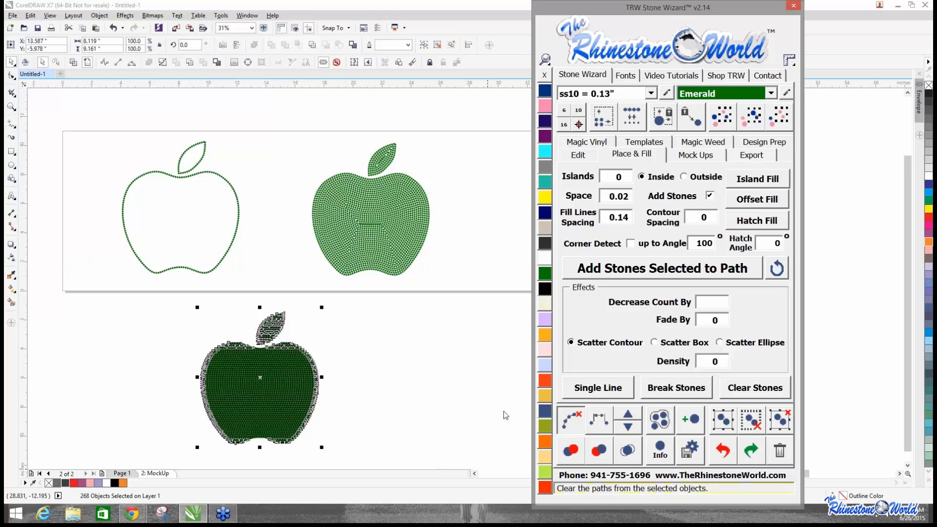
{"action": "left_click", "coordinate": [429, 409]}
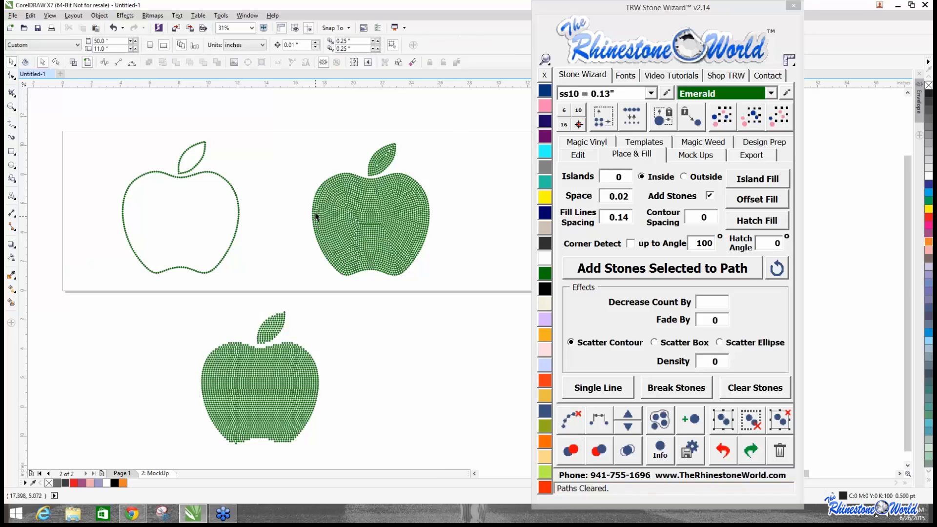
Shift the Stone Wizard window aside and move the hatch-filled apple onto the page beside the island-filled one.
{"action": "scroll", "coordinate": [317, 214], "scroll_direction": "up", "scroll_amount": 4}
{"action": "scroll", "coordinate": [339, 210], "scroll_direction": "down", "scroll_amount": 2}
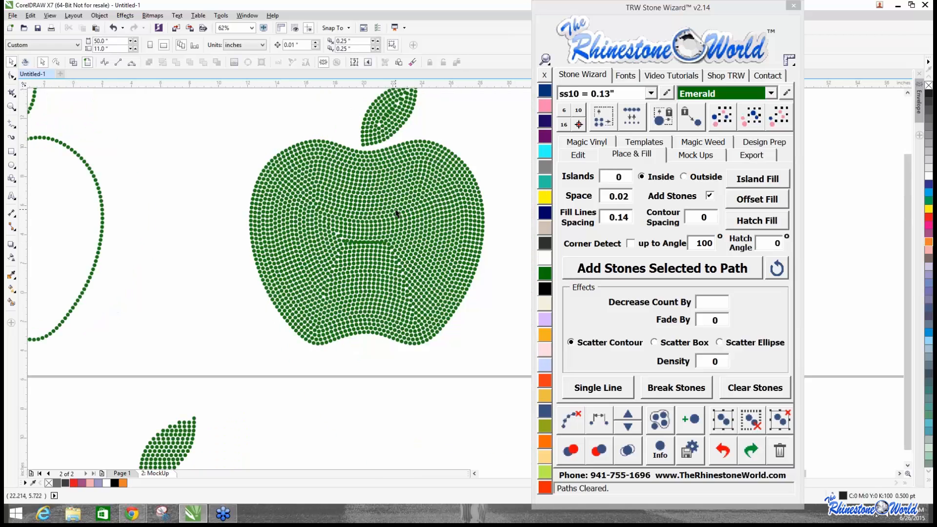
{"action": "scroll", "coordinate": [397, 213], "scroll_direction": "down", "scroll_amount": 2}
{"action": "left_click_drag", "start_coordinate": [167, 305], "coordinate": [337, 421]}
{"action": "left_click_drag", "start_coordinate": [541, 202], "coordinate": [433, 268]}
{"action": "left_click", "coordinate": [685, 10]}
{"action": "left_click_drag", "start_coordinate": [685, 11], "coordinate": [848, 12]}
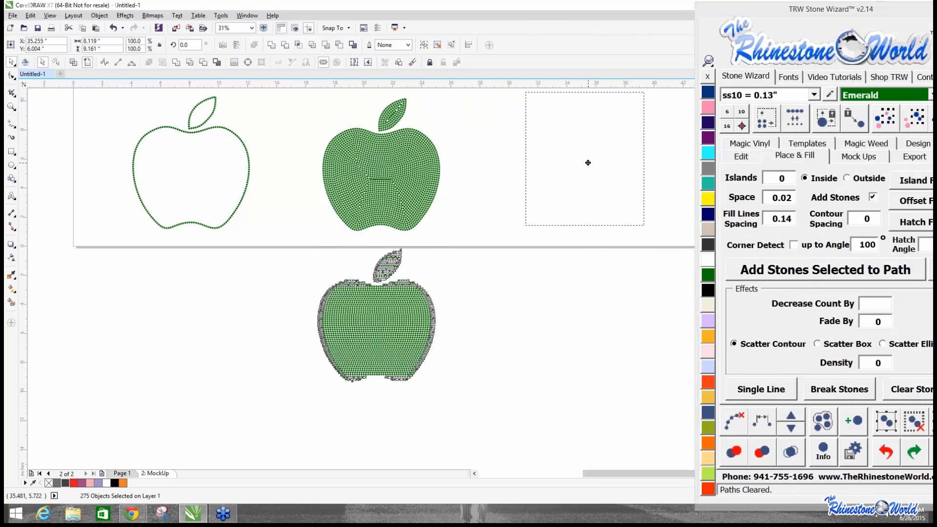
{"action": "left_click", "coordinate": [493, 400]}
Merge the overlapping stones in the island-filled apple and bring the Stone Wizard window back into full view.
{"action": "scroll", "coordinate": [524, 349], "scroll_direction": "down", "scroll_amount": 2}
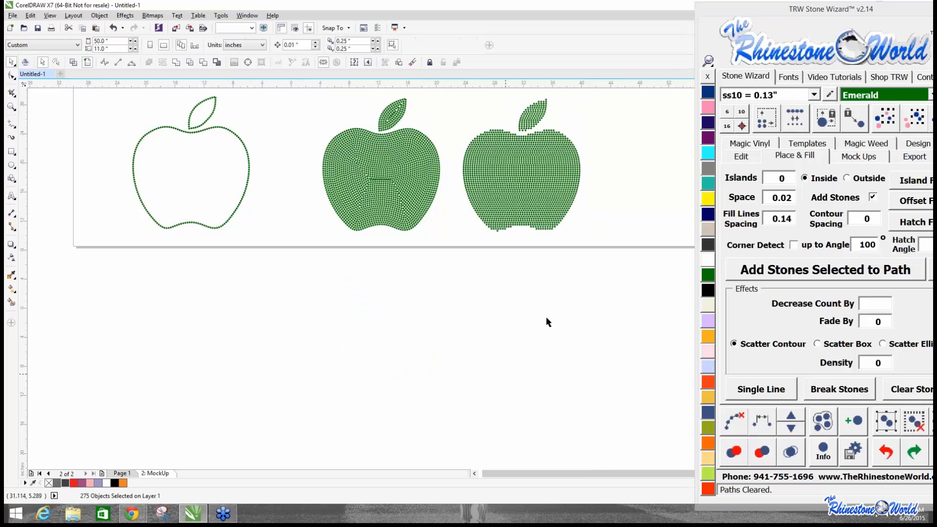
{"action": "scroll", "coordinate": [551, 289], "scroll_direction": "up", "scroll_amount": 2}
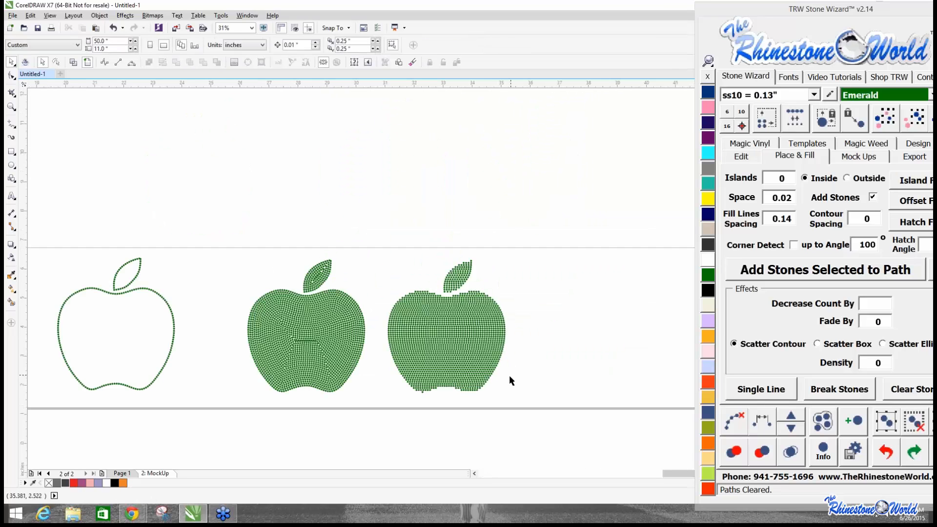
{"action": "scroll", "coordinate": [508, 375], "scroll_direction": "up", "scroll_amount": 2}
{"action": "scroll", "coordinate": [505, 376], "scroll_direction": "down", "scroll_amount": 1}
{"action": "scroll", "coordinate": [452, 385], "scroll_direction": "up", "scroll_amount": 1}
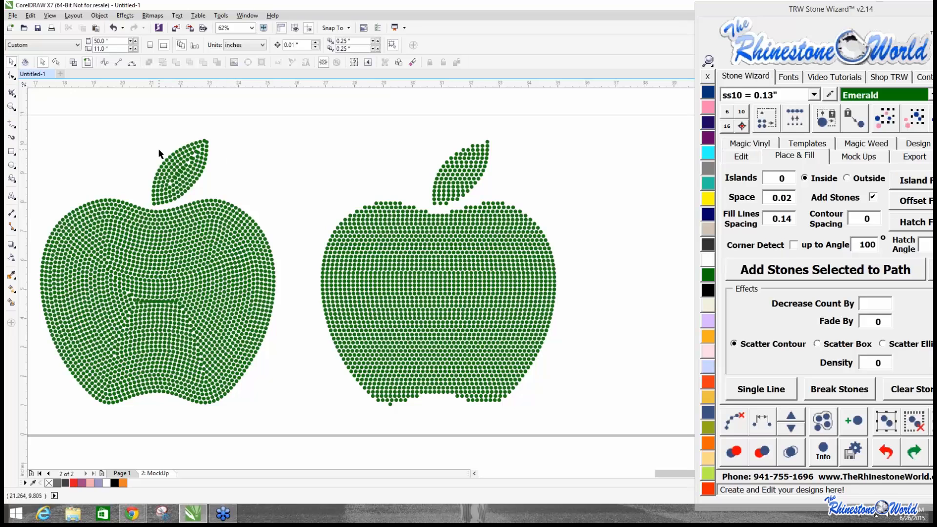
{"action": "scroll", "coordinate": [158, 148], "scroll_direction": "down", "scroll_amount": 2}
{"action": "left_click_drag", "start_coordinate": [80, 132], "coordinate": [233, 304]}
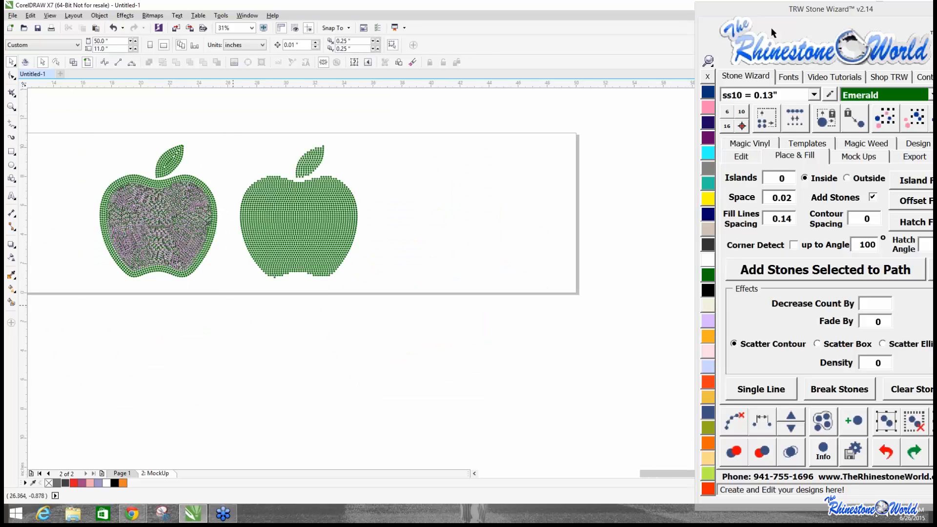
{"action": "left_click_drag", "start_coordinate": [817, 23], "coordinate": [593, 21]}
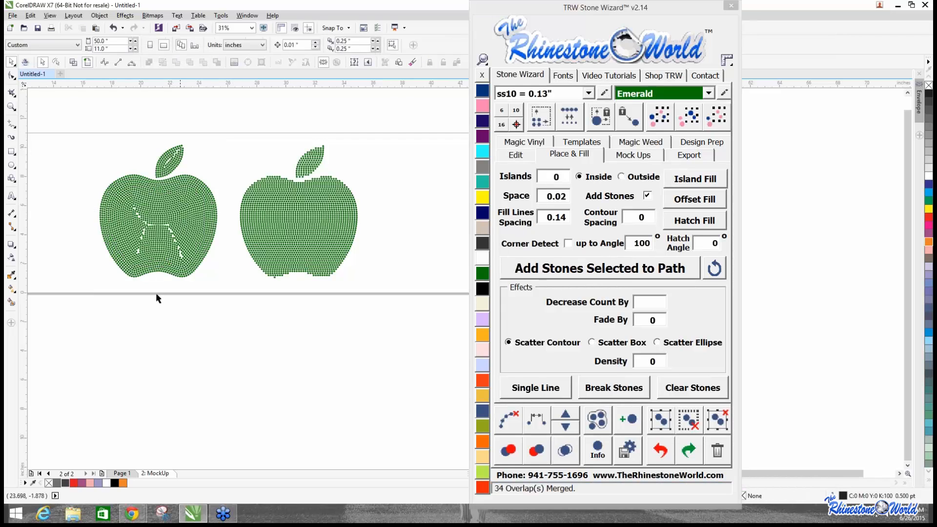
Select seven stones curving around a gap in the island-filled apple and space them evenly along a path.
{"action": "scroll", "coordinate": [176, 253], "scroll_direction": "up", "scroll_amount": 5}
{"action": "scroll", "coordinate": [196, 242], "scroll_direction": "up", "scroll_amount": 3}
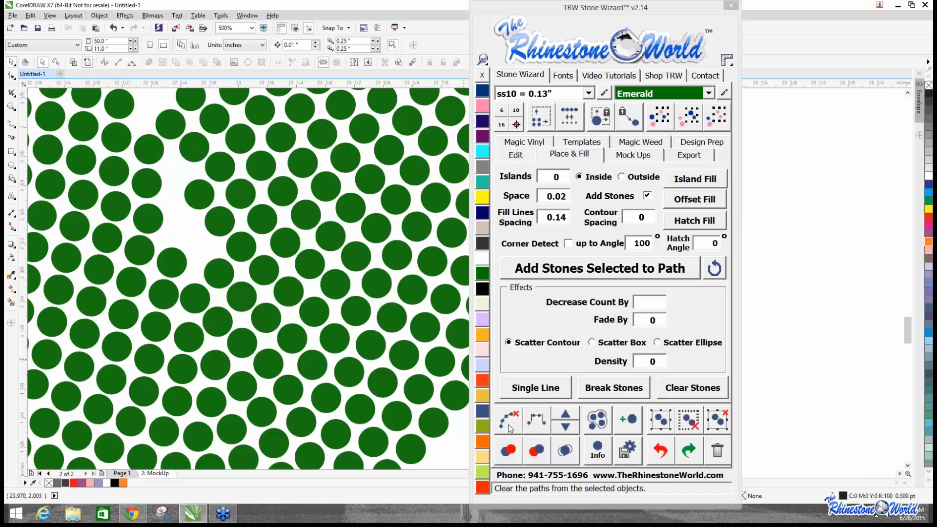
{"action": "left_click", "coordinate": [70, 227]}
{"action": "left_click", "coordinate": [106, 239], "text": "shift"}
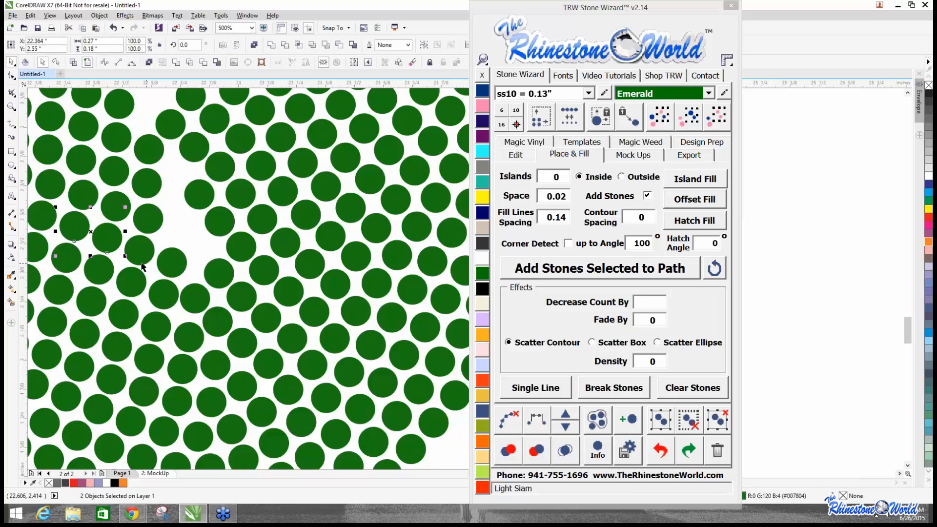
{"action": "left_click", "coordinate": [141, 262], "text": "shift"}
{"action": "left_click", "coordinate": [174, 265], "text": "shift"}
{"action": "left_click", "coordinate": [227, 223], "text": "shift"}
{"action": "left_click", "coordinate": [240, 203], "text": "shift"}
{"action": "left_click", "coordinate": [270, 173], "text": "shift"}
{"action": "left_click_drag", "start_coordinate": [186, 265], "coordinate": [189, 306]}
{"action": "key", "text": "ctrl+z"}
{"action": "left_click", "coordinate": [536, 425]}
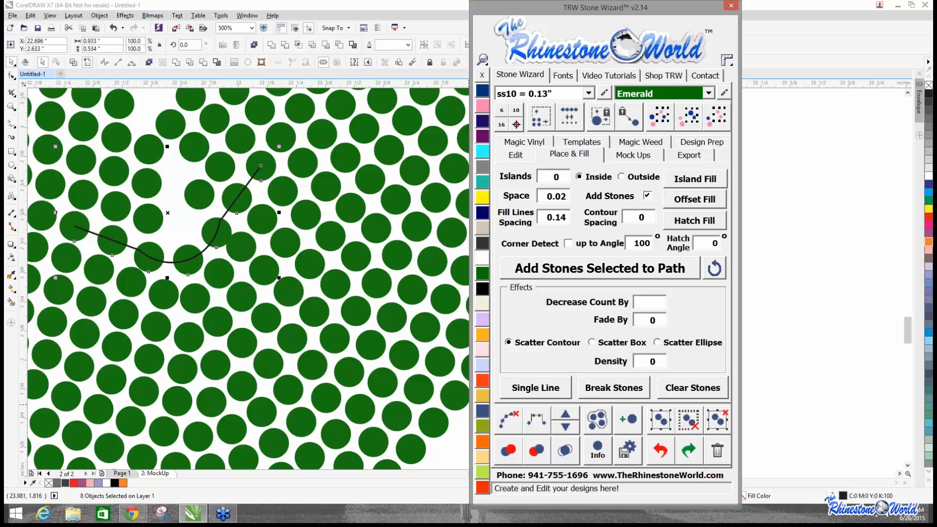
Add one stone to the respaced curve around the gap in the island-filled apple and clear its path.
{"action": "left_click", "coordinate": [564, 417]}
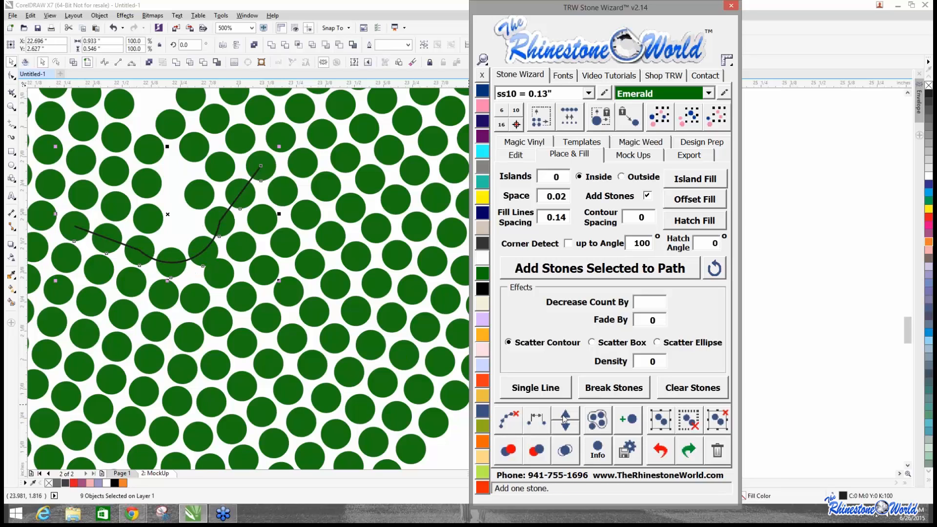
{"action": "left_click", "coordinate": [507, 419]}
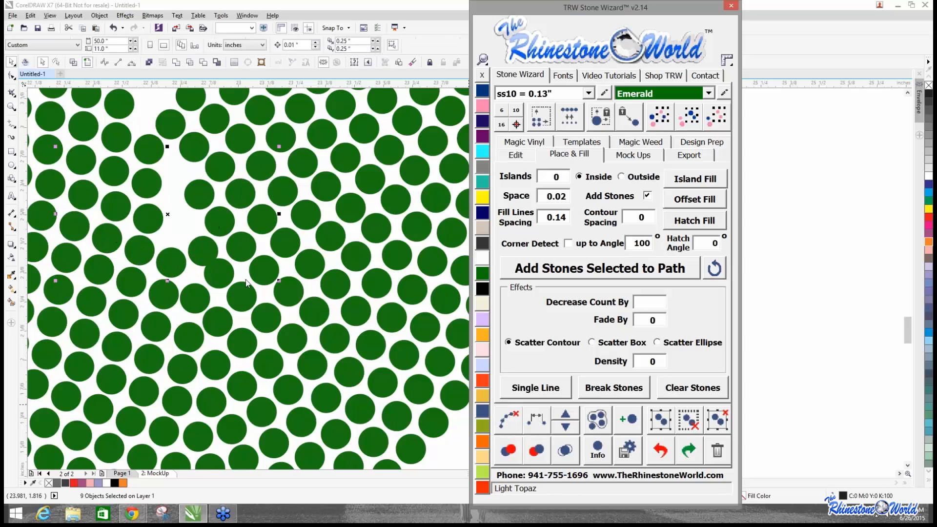
Space the four crowded stones running diagonally below the gap evenly and clear their path.
{"action": "left_click", "coordinate": [264, 313]}
{"action": "left_click", "coordinate": [240, 295], "text": "shift"}
{"action": "left_click", "coordinate": [219, 273], "text": "shift"}
{"action": "left_click", "coordinate": [200, 250], "text": "shift"}
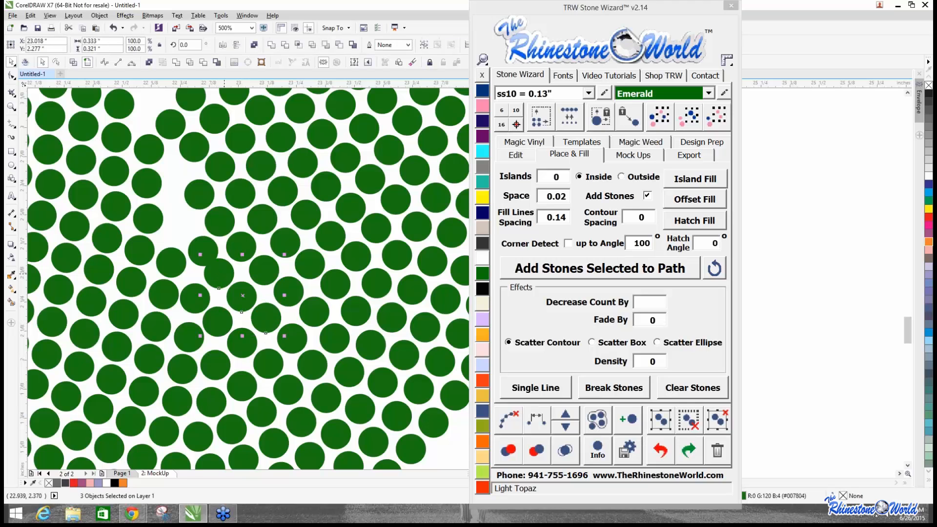
{"action": "left_click", "coordinate": [537, 420]}
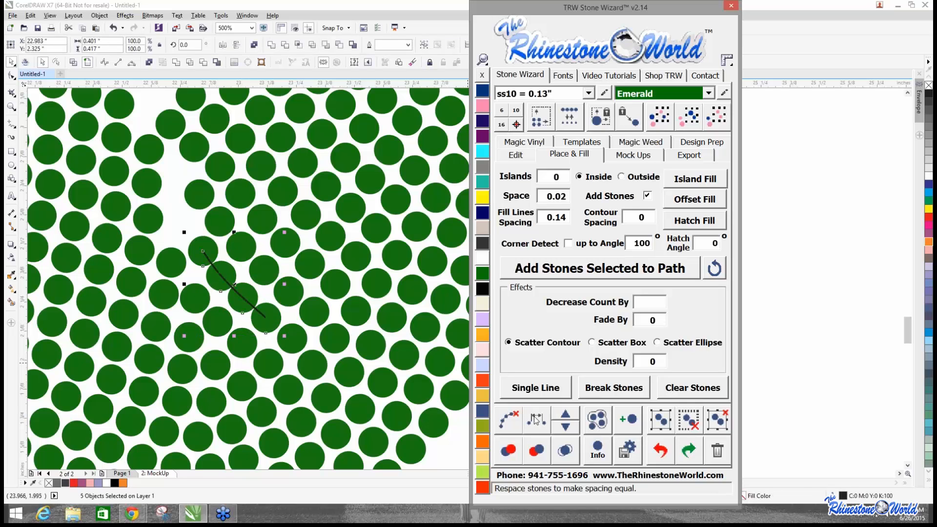
{"action": "left_click", "coordinate": [564, 422]}
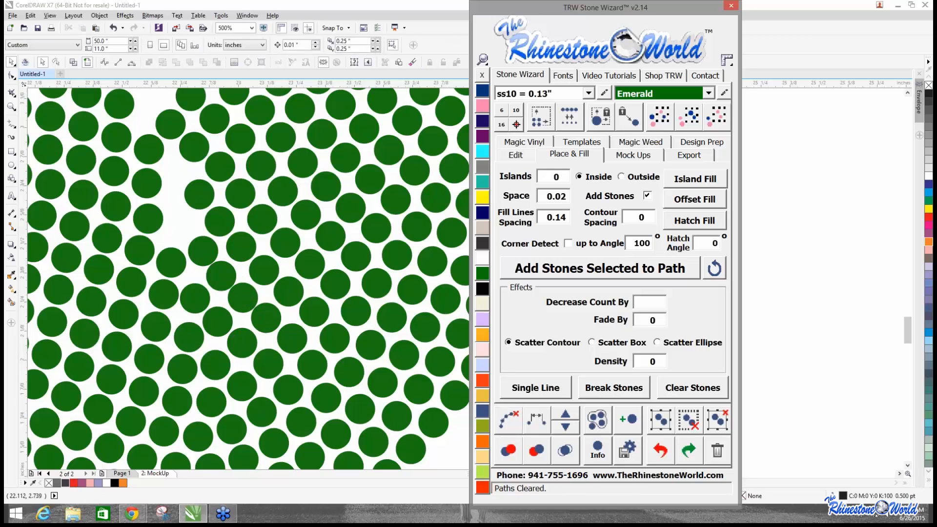
Select the row of seven stones crossing the middle of the gap, space them evenly and clear their path.
{"action": "left_click", "coordinate": [49, 186]}
{"action": "left_click", "coordinate": [84, 200], "text": "shift"}
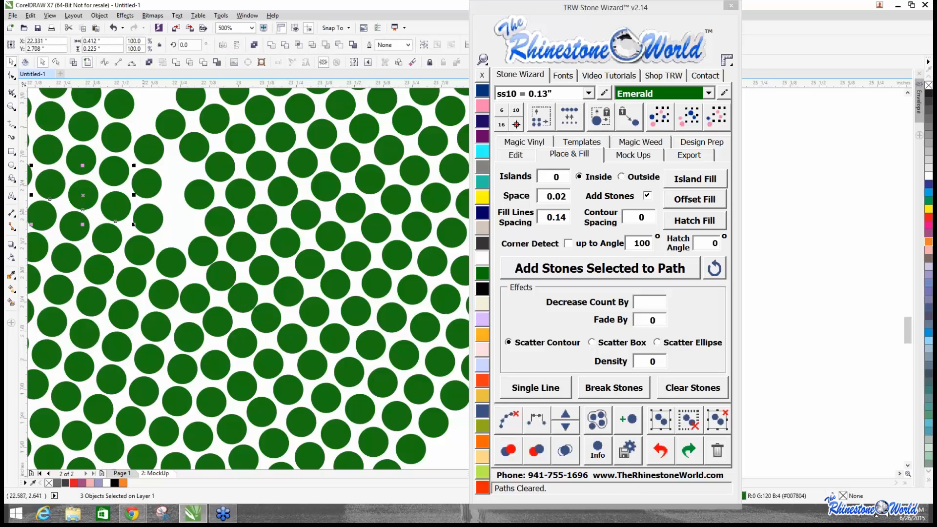
{"action": "left_click", "coordinate": [143, 213], "text": "shift"}
{"action": "left_click", "coordinate": [198, 203], "text": "shift"}
{"action": "left_click", "coordinate": [219, 168], "text": "shift"}
{"action": "left_click", "coordinate": [242, 146], "text": "shift"}
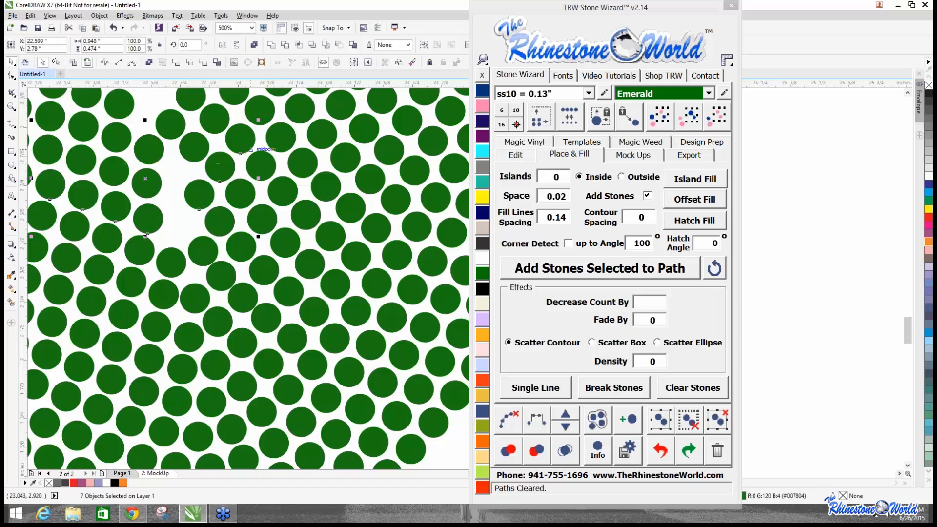
{"action": "left_click", "coordinate": [533, 428]}
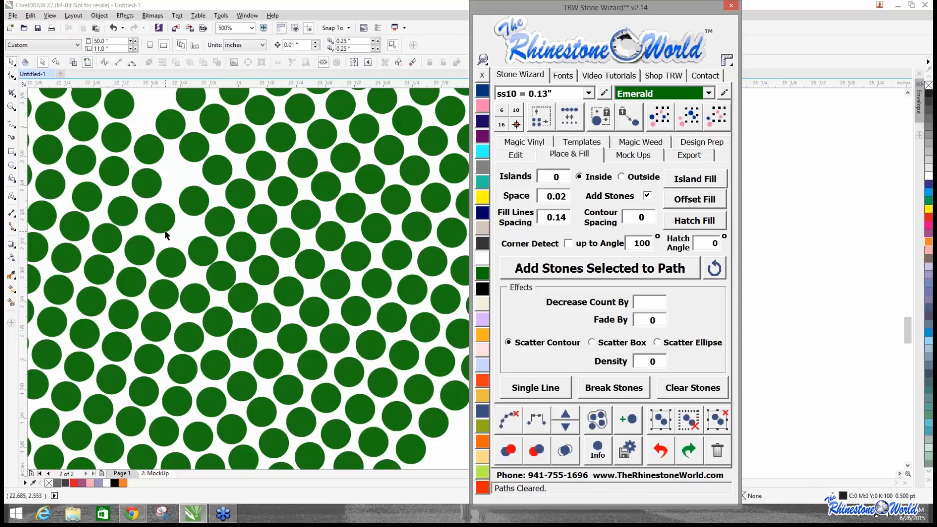
Space the six stones in the row above that one evenly across the gap and clear their path.
{"action": "left_click", "coordinate": [55, 157]}
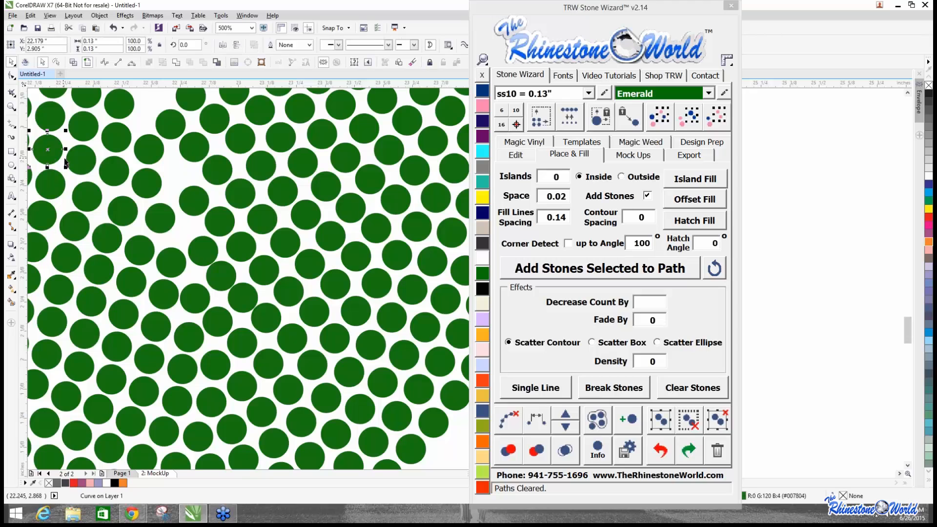
{"action": "left_click", "coordinate": [82, 161], "text": "shift"}
{"action": "left_click", "coordinate": [118, 174], "text": "shift"}
{"action": "left_click", "coordinate": [149, 181], "text": "shift"}
{"action": "left_click", "coordinate": [213, 125], "text": "shift"}
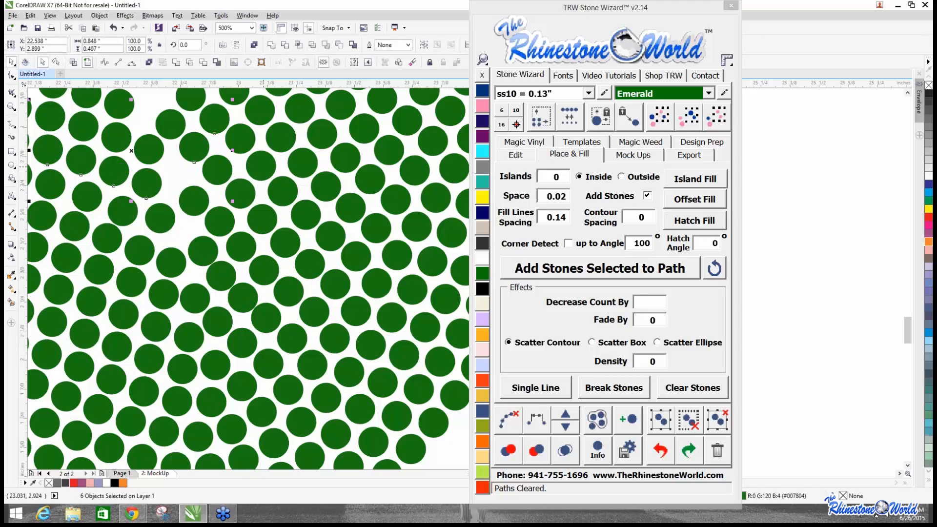
{"action": "left_click", "coordinate": [533, 415]}
{"action": "left_click", "coordinate": [519, 422]}
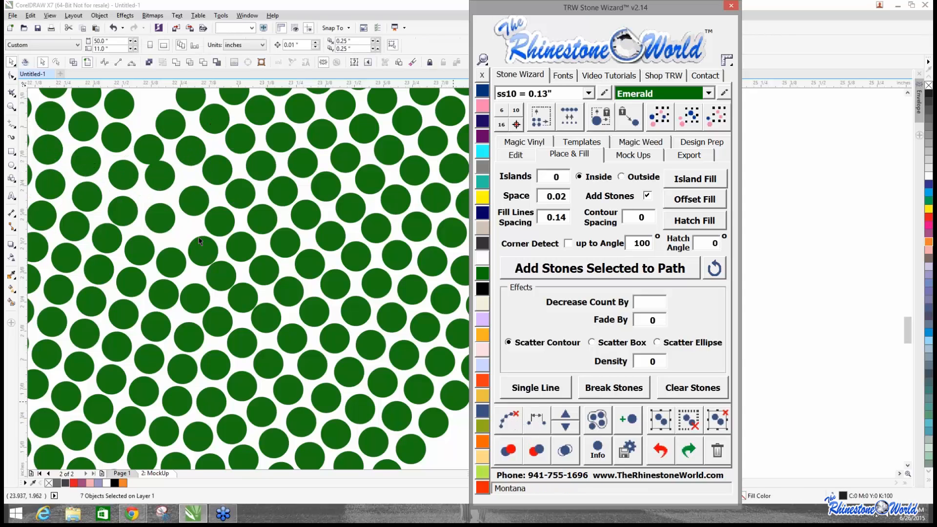
Nudge the overlapping stone downward off its neighbour and shift a stone beside the gap slightly toward it.
{"action": "left_click", "coordinate": [162, 182]}
{"action": "scroll", "coordinate": [162, 182], "scroll_direction": "down", "scroll_amount": 2}
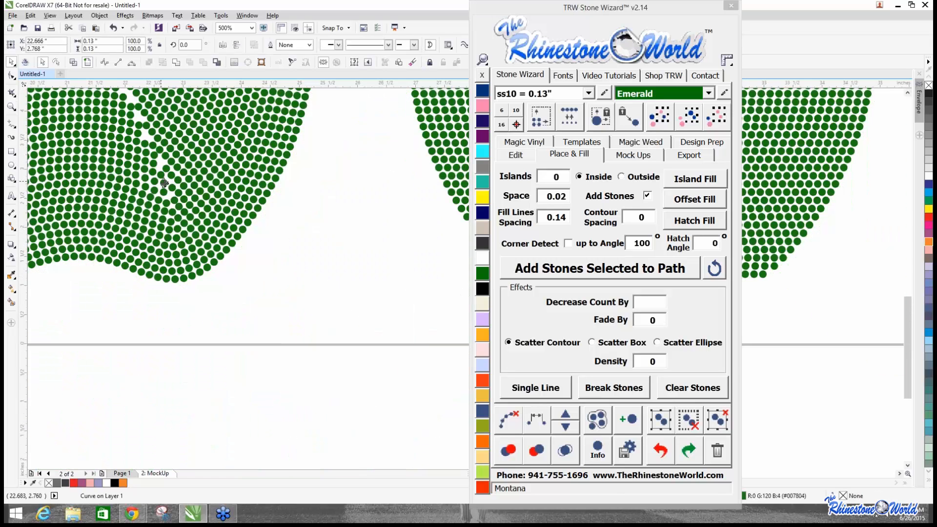
{"action": "left_click", "coordinate": [242, 275]}
{"action": "scroll", "coordinate": [161, 186], "scroll_direction": "up", "scroll_amount": 3}
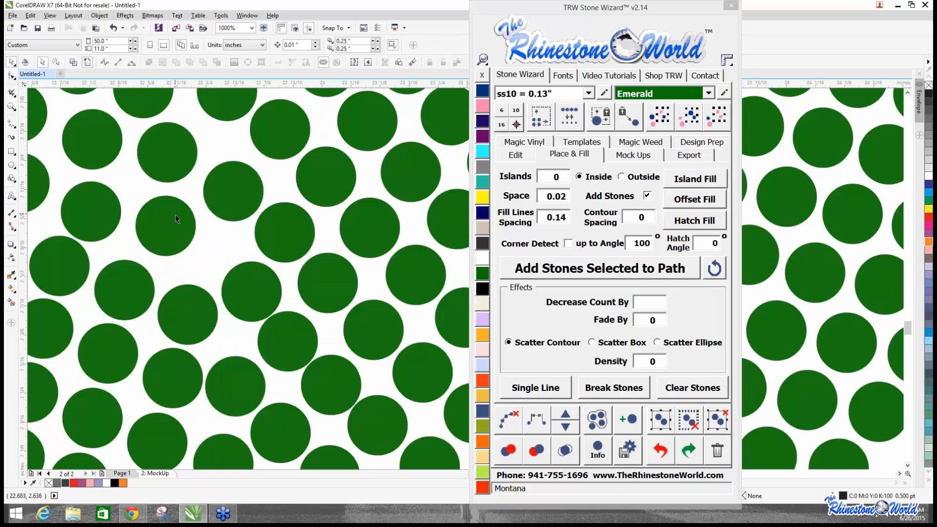
{"action": "left_click_drag", "start_coordinate": [175, 218], "coordinate": [114, 196]}
{"action": "scroll", "coordinate": [114, 196], "scroll_direction": "down", "scroll_amount": 3}
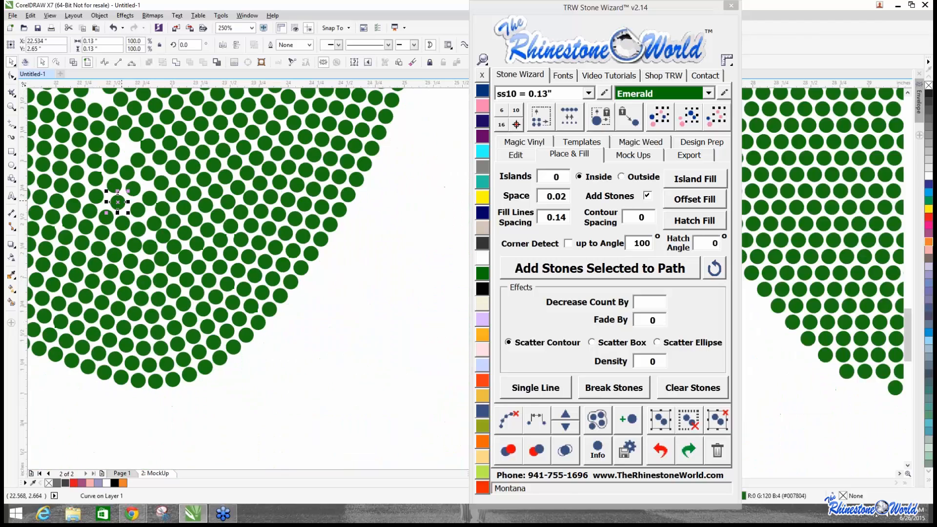
{"action": "scroll", "coordinate": [117, 200], "scroll_direction": "down", "scroll_amount": 3}
{"action": "left_click", "coordinate": [164, 262]}
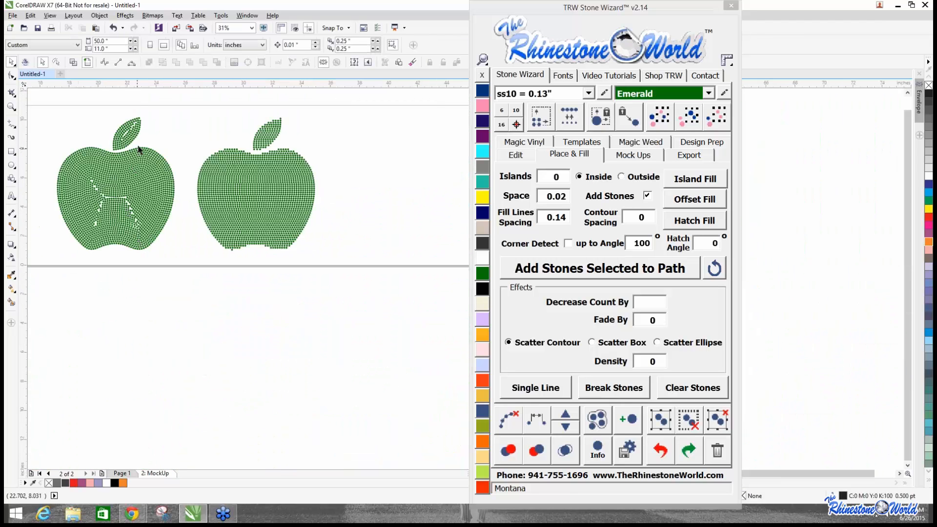
Select a single stone near the tip of the island-filled apple's leaf and nudge it up toward the gap.
{"action": "scroll", "coordinate": [135, 104], "scroll_direction": "up", "scroll_amount": 1}
{"action": "scroll", "coordinate": [135, 104], "scroll_direction": "up", "scroll_amount": 3}
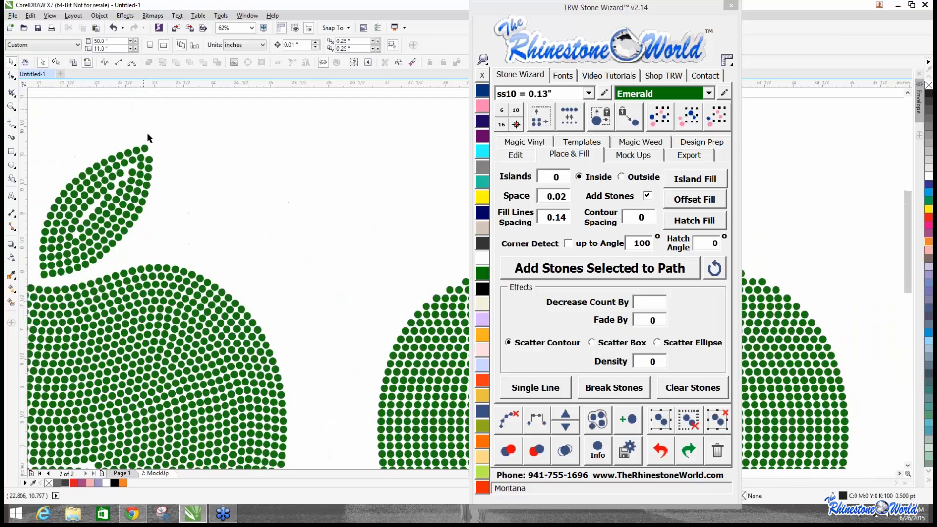
{"action": "left_click", "coordinate": [129, 285]}
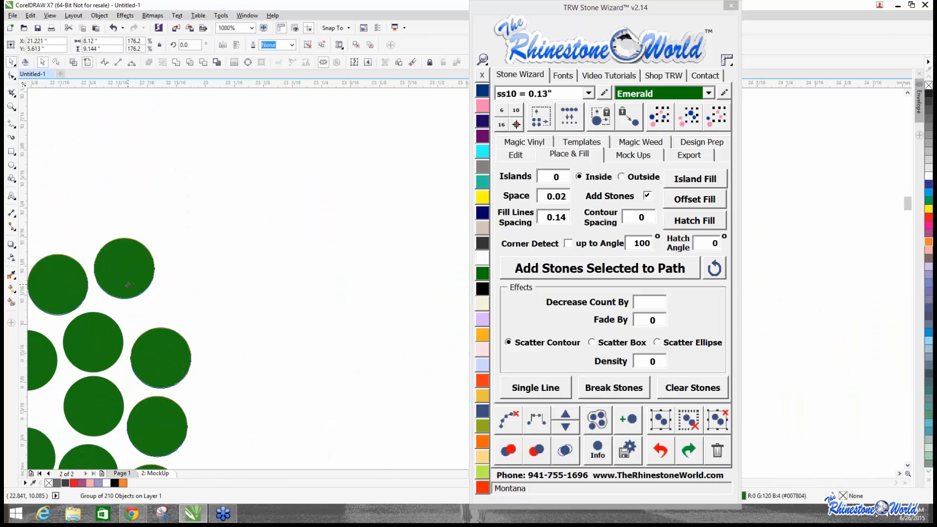
{"action": "scroll", "coordinate": [110, 369], "scroll_direction": "down", "scroll_amount": 2}
{"action": "scroll", "coordinate": [76, 342], "scroll_direction": "up", "scroll_amount": 3}
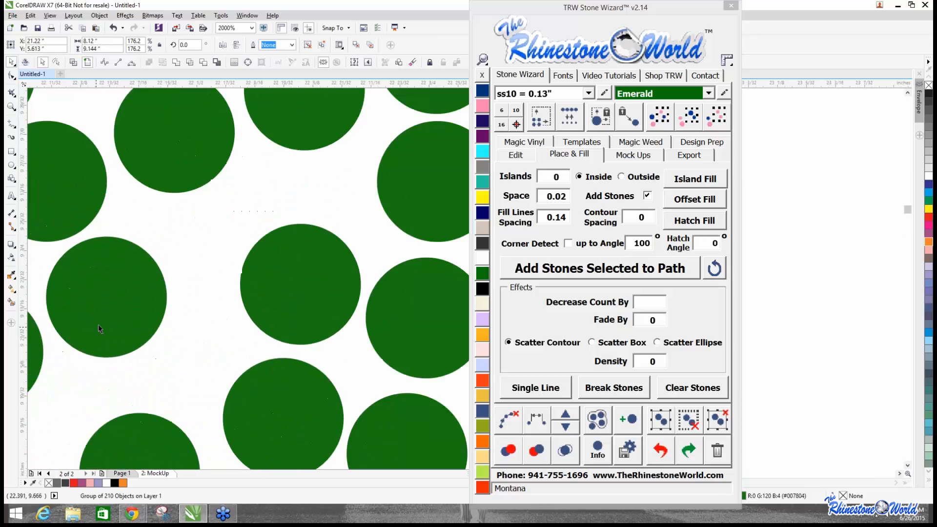
{"action": "left_click", "coordinate": [259, 282], "text": "ctrl"}
{"action": "scroll", "coordinate": [186, 296], "scroll_direction": "down", "scroll_amount": 2}
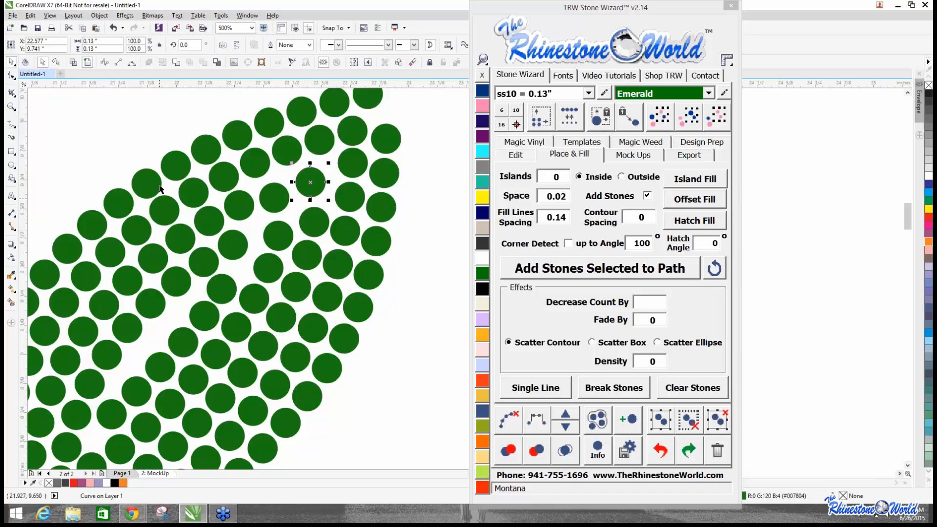
{"action": "left_click", "coordinate": [166, 154]}
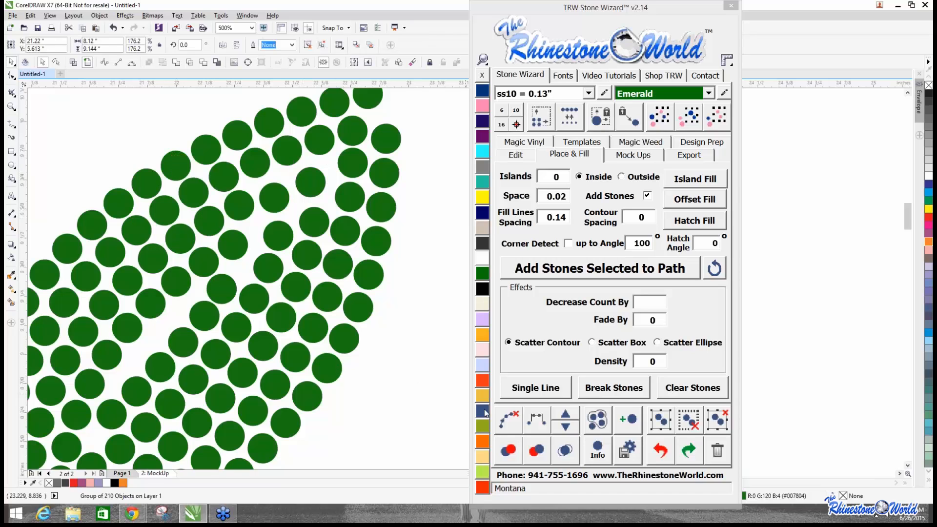
Select six stones in a row crossing the upper part of the leaf's gap, space them evenly and clear their path.
{"action": "left_click", "coordinate": [193, 192], "text": "ctrl"}
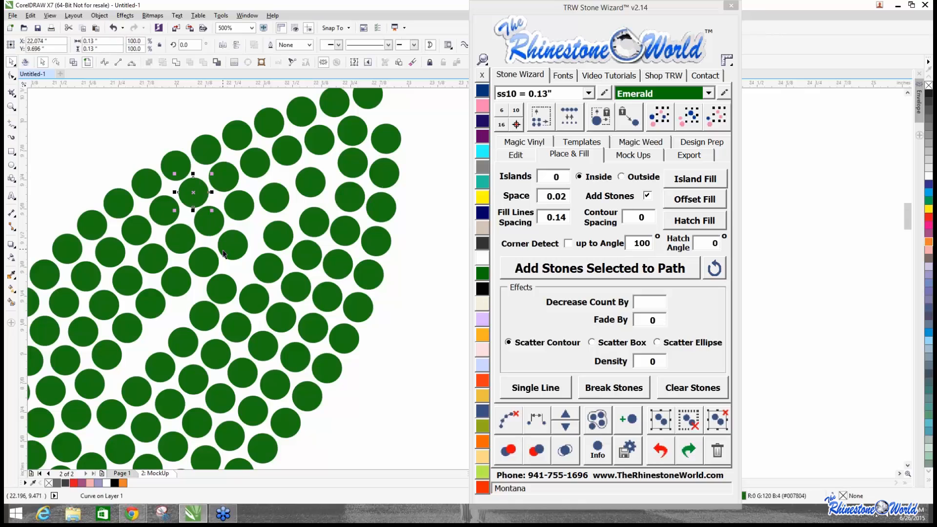
{"action": "left_click", "coordinate": [210, 230], "text": "ctrl+shift"}
{"action": "left_click", "coordinate": [237, 245], "text": "ctrl+shift"}
{"action": "left_click", "coordinate": [271, 271], "text": "ctrl+shift"}
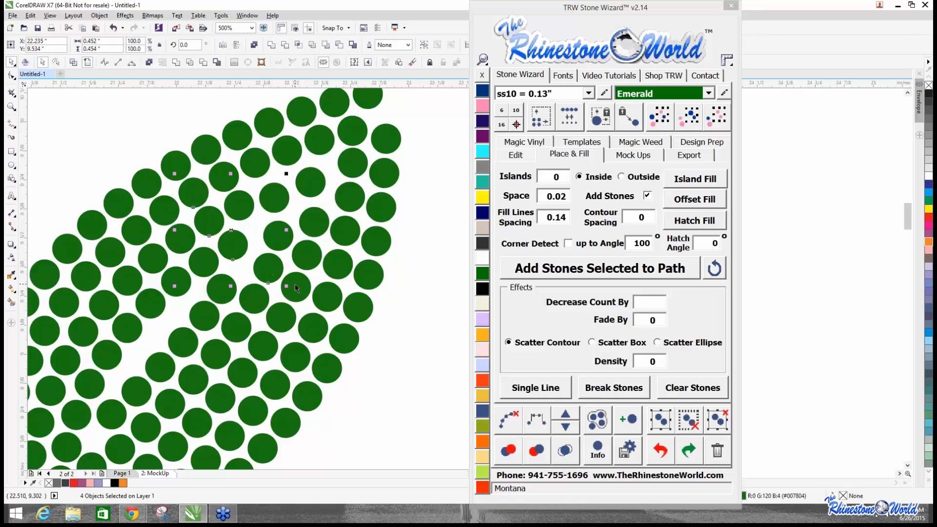
{"action": "left_click", "coordinate": [508, 419]}
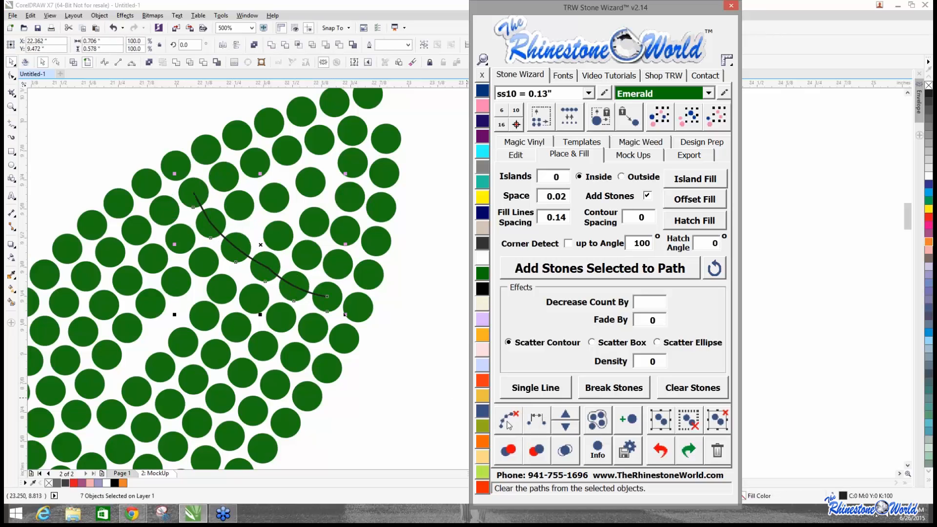
Space the six stones of a row crossing the middle of the leaf's gap evenly and clear their path.
{"action": "left_click", "coordinate": [136, 230], "text": "ctrl"}
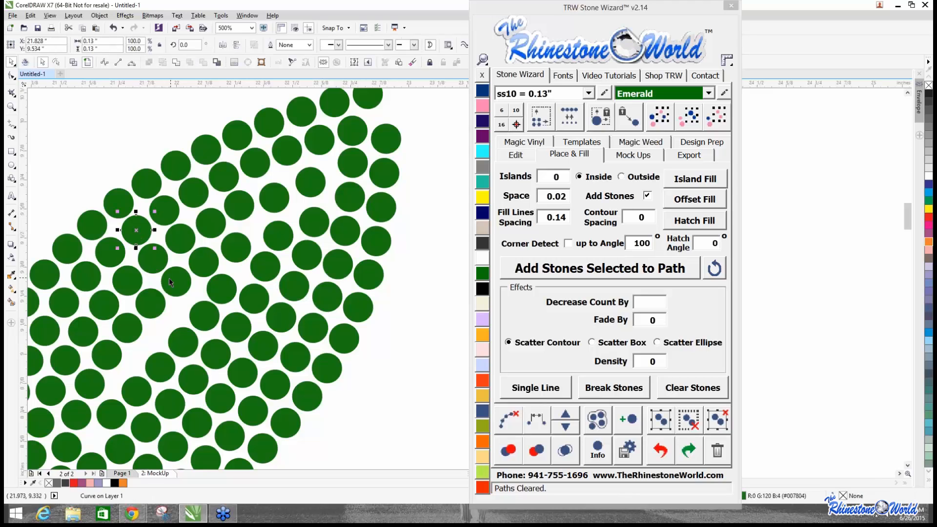
{"action": "left_click", "coordinate": [151, 260], "text": "ctrl+shift"}
{"action": "left_click", "coordinate": [199, 317], "text": "shift"}
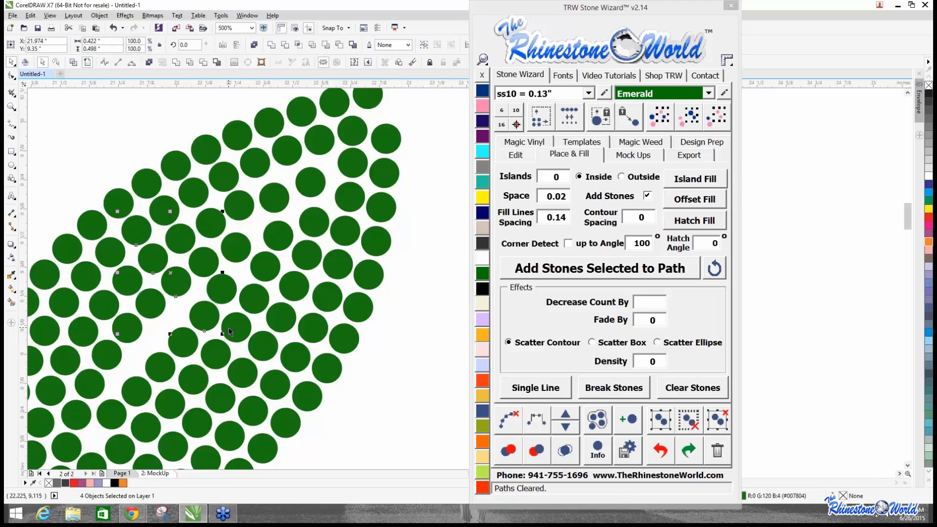
{"action": "left_click", "coordinate": [237, 324], "text": "shift"}
{"action": "left_click", "coordinate": [262, 345], "text": "shift"}
{"action": "left_click", "coordinate": [535, 423]}
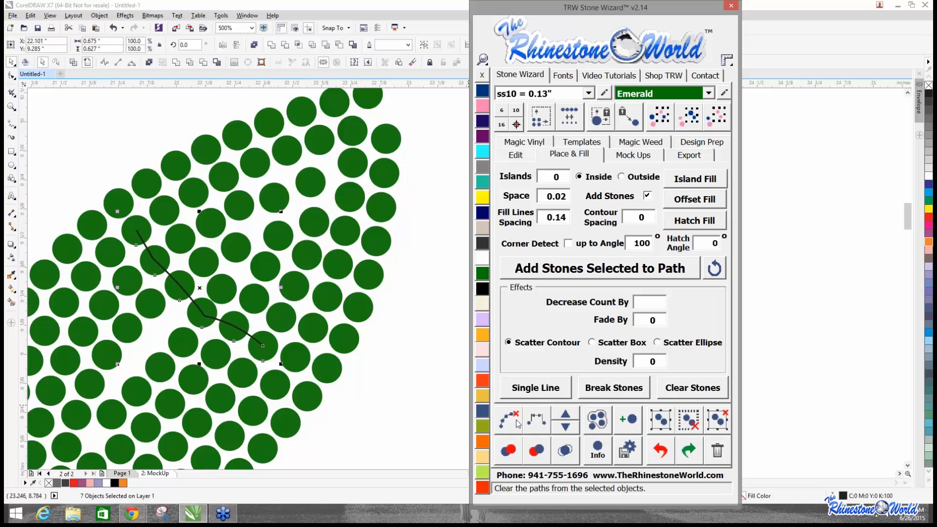
{"action": "left_click", "coordinate": [508, 421]}
Respace the six stones in the adjacent row further down the leaf's gap and clear their path.
{"action": "left_click", "coordinate": [110, 252]}
{"action": "left_click", "coordinate": [137, 286], "text": "shift"}
{"action": "left_click", "coordinate": [153, 306], "text": "shift"}
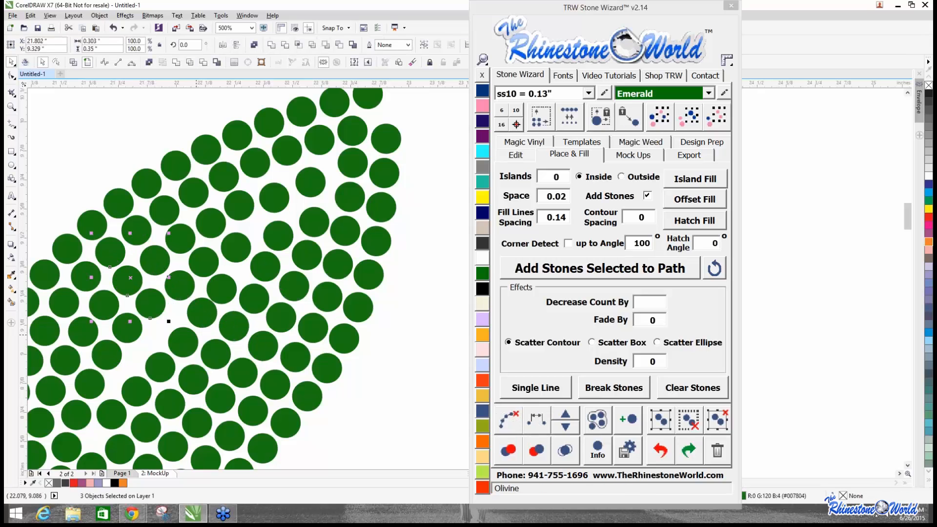
{"action": "left_click", "coordinate": [194, 342], "text": "shift"}
{"action": "left_click", "coordinate": [219, 355], "text": "shift"}
{"action": "left_click", "coordinate": [246, 374], "text": "shift"}
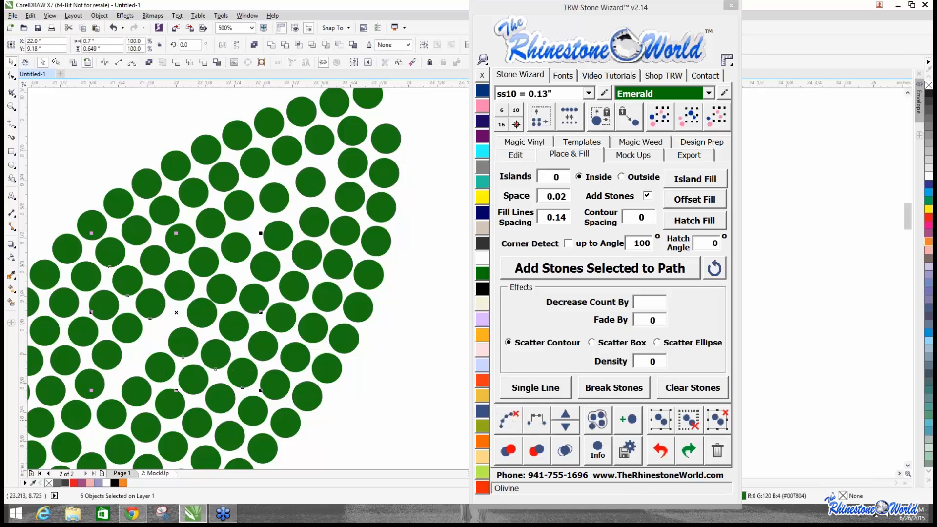
{"action": "left_click", "coordinate": [535, 424]}
{"action": "left_click", "coordinate": [508, 420]}
Select five stones crossing the lower part of the leaf's gap, space them evenly and clear their path.
{"action": "scroll", "coordinate": [312, 336], "scroll_direction": "down", "scroll_amount": 5}
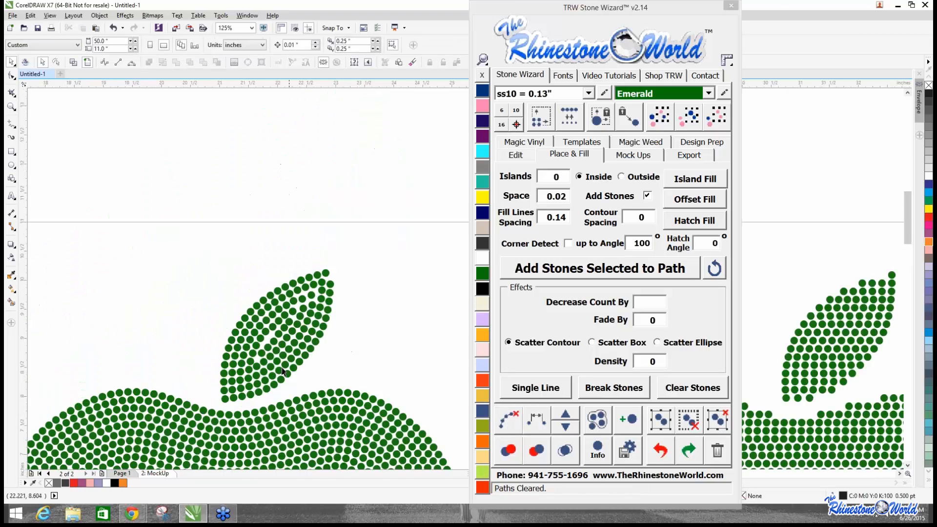
{"action": "scroll", "coordinate": [262, 308], "scroll_direction": "up", "scroll_amount": 6}
{"action": "left_click", "coordinate": [186, 254]}
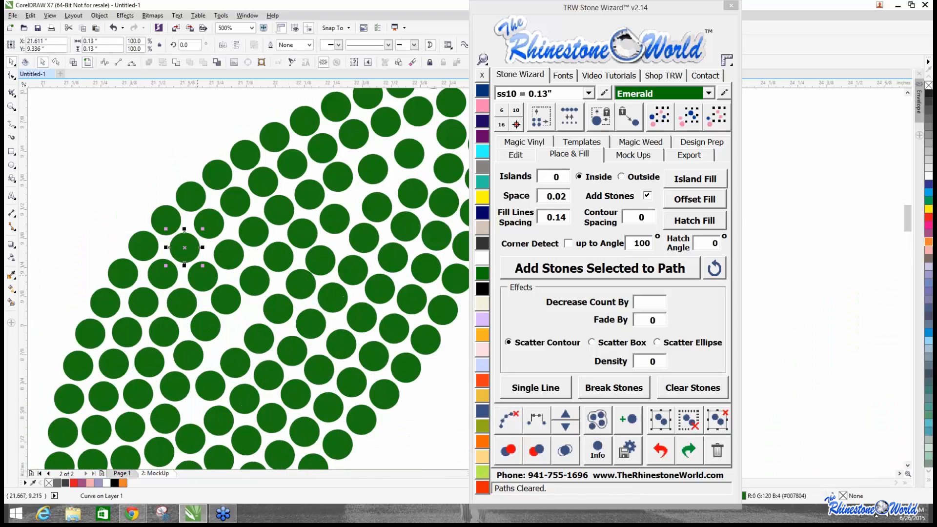
{"action": "left_click", "coordinate": [204, 282], "text": "shift"}
{"action": "left_click", "coordinate": [228, 308], "text": "shift"}
{"action": "left_click", "coordinate": [260, 342], "text": "shift"}
{"action": "left_click", "coordinate": [293, 354], "text": "shift"}
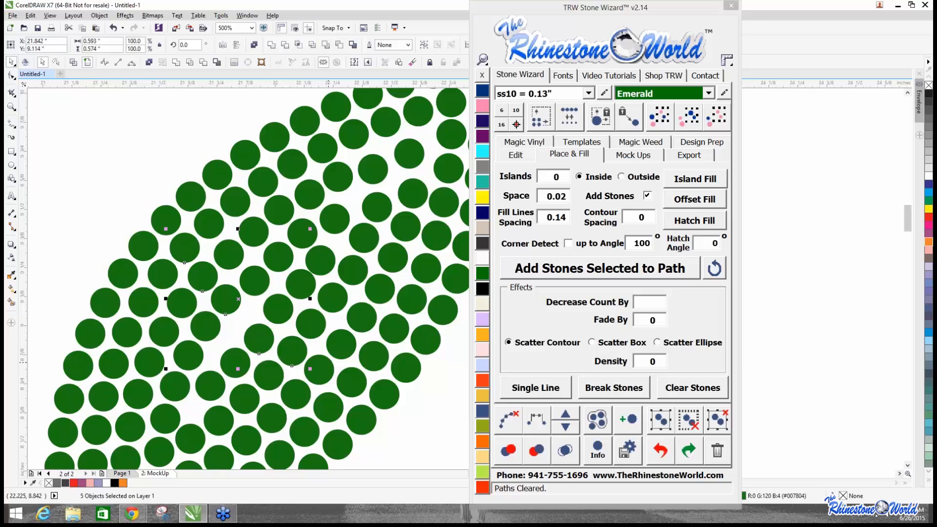
{"action": "left_click", "coordinate": [535, 423]}
{"action": "left_click", "coordinate": [508, 421]}
Space the six stones crossing the lower end of the leaf's gap evenly and clear their path.
{"action": "left_click", "coordinate": [162, 271]}
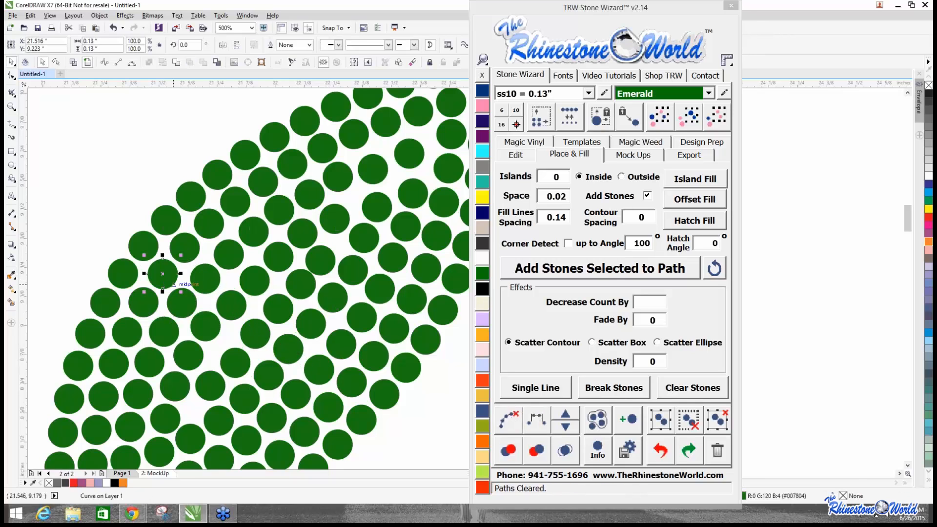
{"action": "left_click", "coordinate": [189, 315], "text": "shift"}
{"action": "left_click", "coordinate": [233, 360], "text": "shift"}
{"action": "left_click", "coordinate": [269, 378], "text": "shift"}
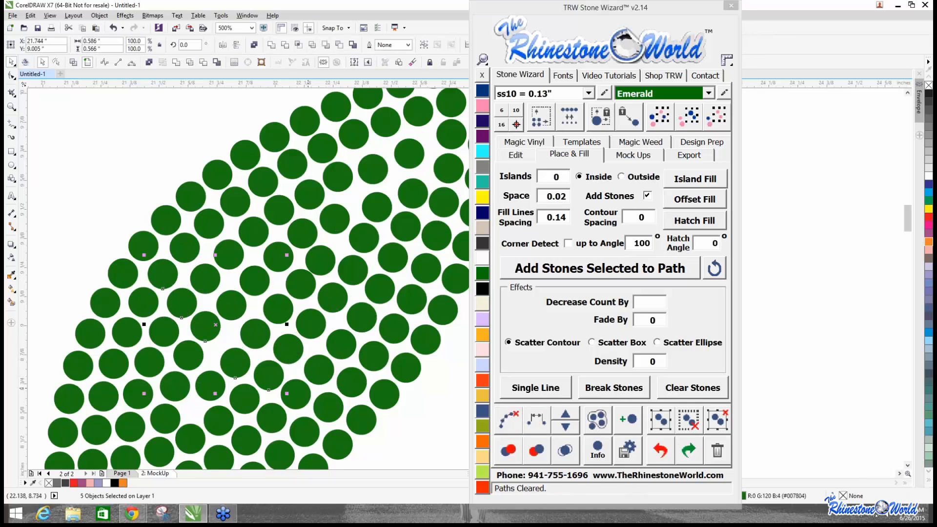
{"action": "left_click", "coordinate": [308, 396], "text": "shift"}
{"action": "left_click", "coordinate": [536, 419]}
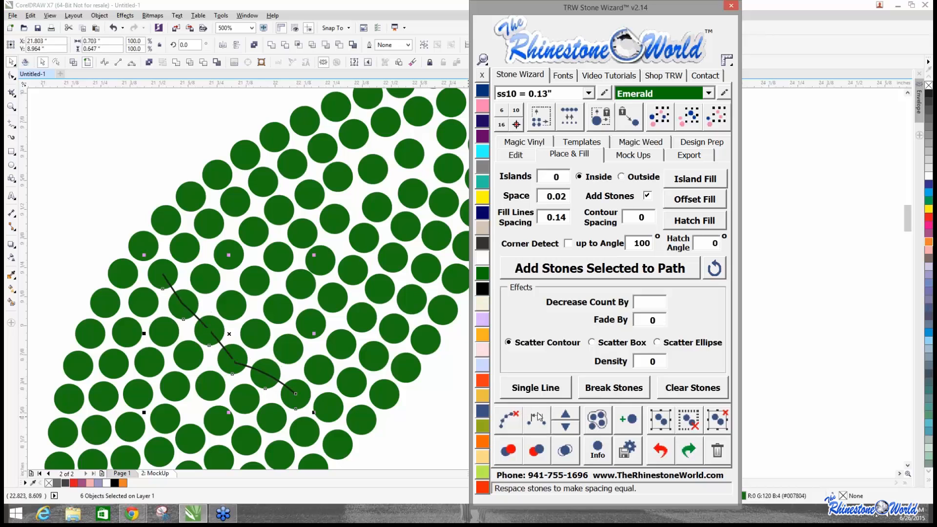
{"action": "left_click", "coordinate": [508, 421]}
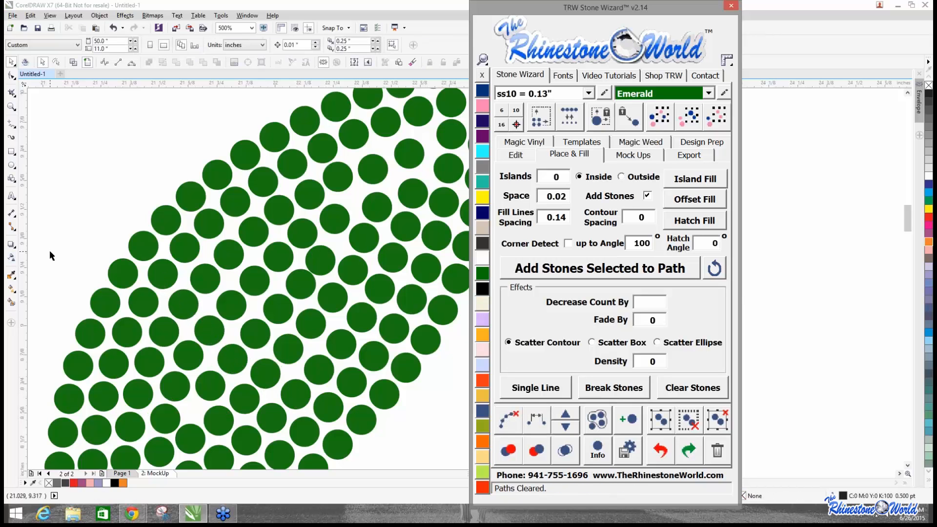
Review the respaced leaf and compare the outlined apple with the two stone-filled apples.
{"action": "scroll", "coordinate": [127, 270], "scroll_direction": "down", "scroll_amount": 4}
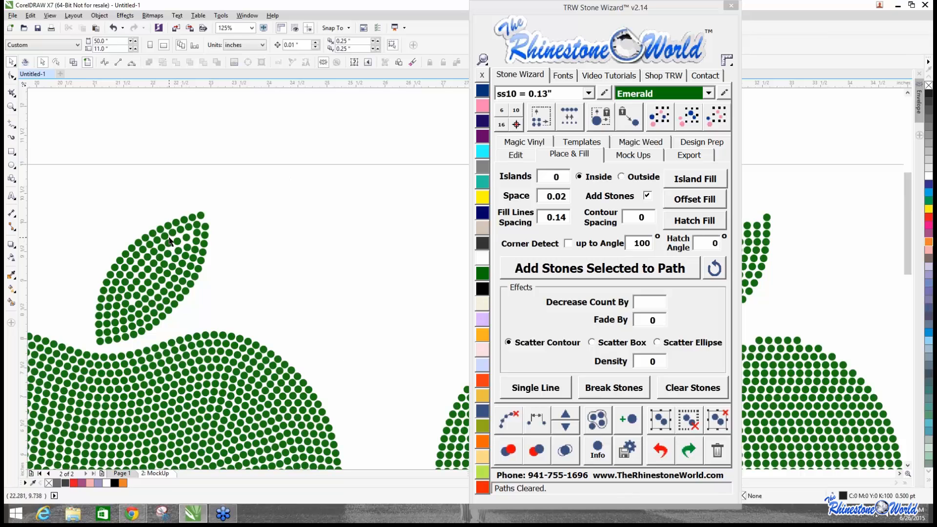
{"action": "scroll", "coordinate": [227, 224], "scroll_direction": "down", "scroll_amount": 5}
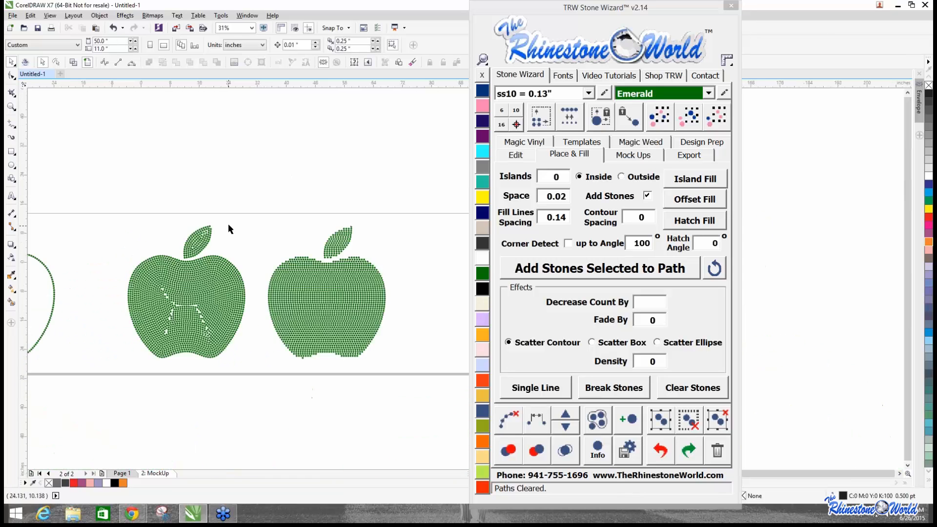
{"action": "scroll", "coordinate": [219, 273], "scroll_direction": "up", "scroll_amount": 2}
{"action": "scroll", "coordinate": [216, 279], "scroll_direction": "up", "scroll_amount": 1}
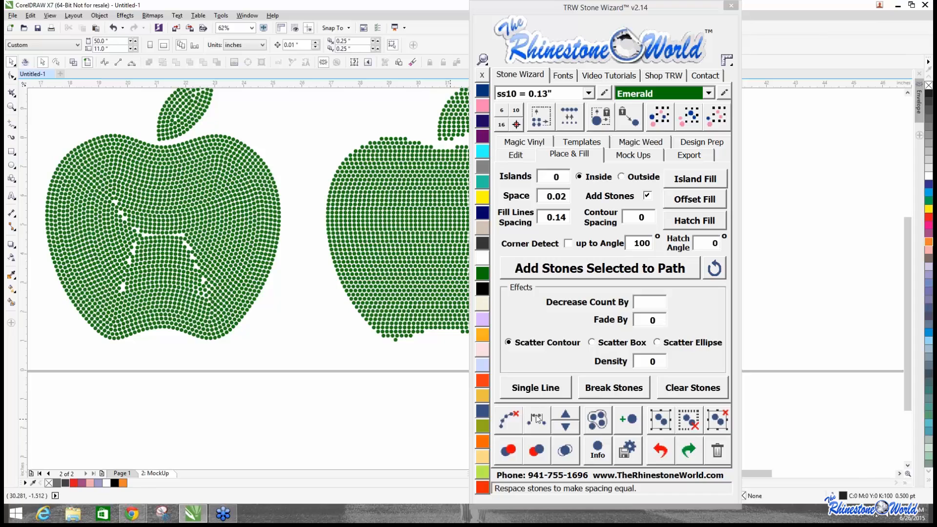
{"action": "scroll", "coordinate": [63, 327], "scroll_direction": "down", "scroll_amount": 2}
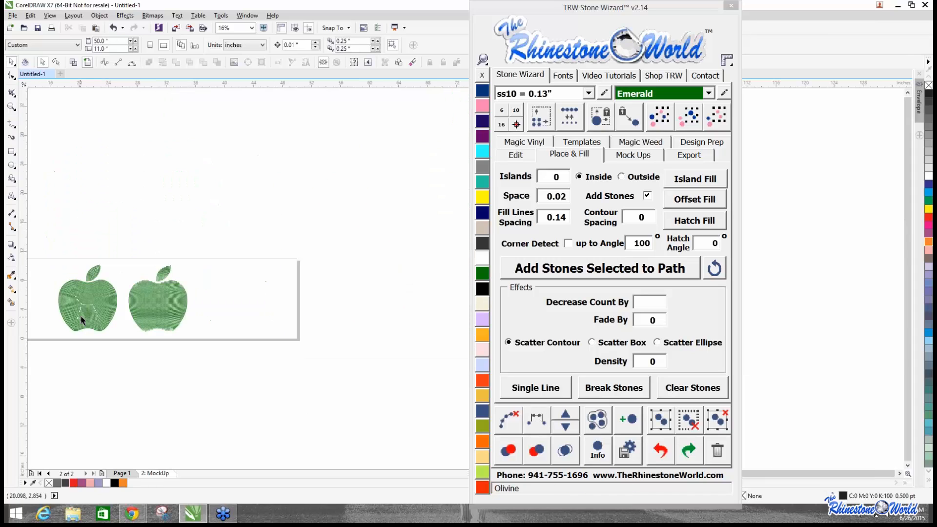
{"action": "scroll", "coordinate": [81, 311], "scroll_direction": "up", "scroll_amount": 1}
{"action": "scroll", "coordinate": [195, 256], "scroll_direction": "down", "scroll_amount": 1}
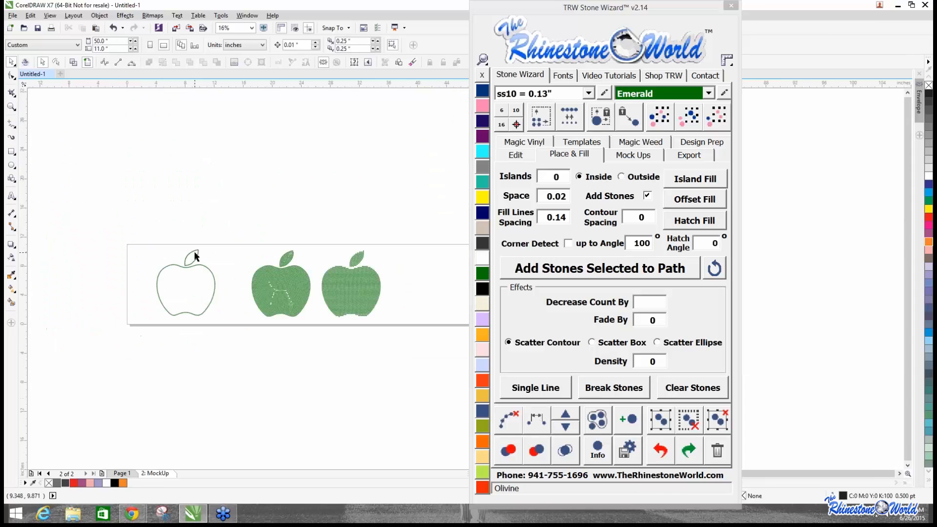
{"action": "scroll", "coordinate": [324, 326], "scroll_direction": "up", "scroll_amount": 1}
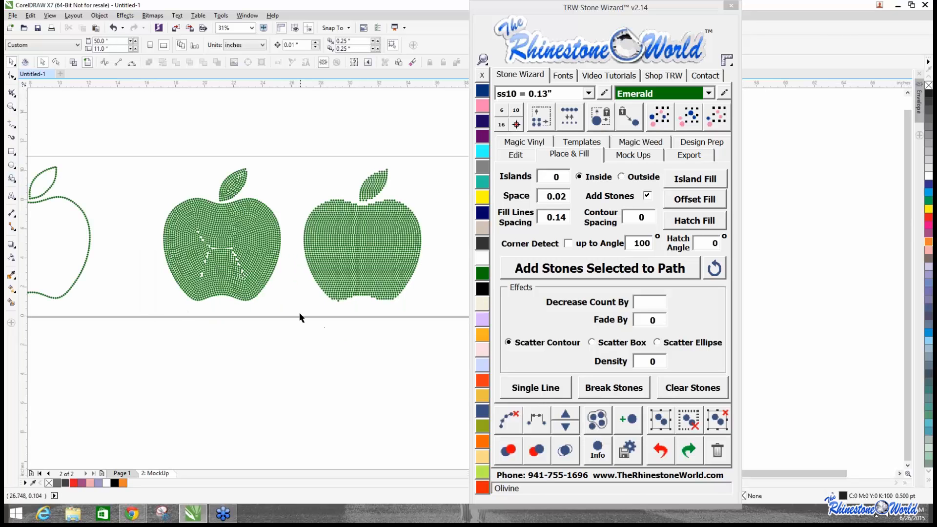
Draw a heart from the basic shapes, about 2.38 by 1.6 inches, below the filled apples and place a copy beside it.
{"action": "scroll", "coordinate": [300, 317], "scroll_direction": "up", "scroll_amount": 1}
{"action": "left_click", "coordinate": [11, 179]}
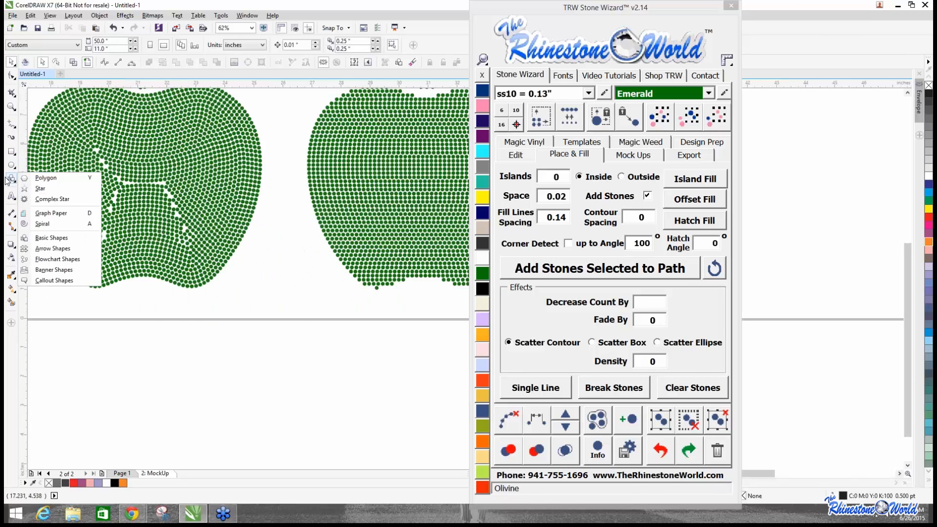
{"action": "left_click", "coordinate": [51, 237]}
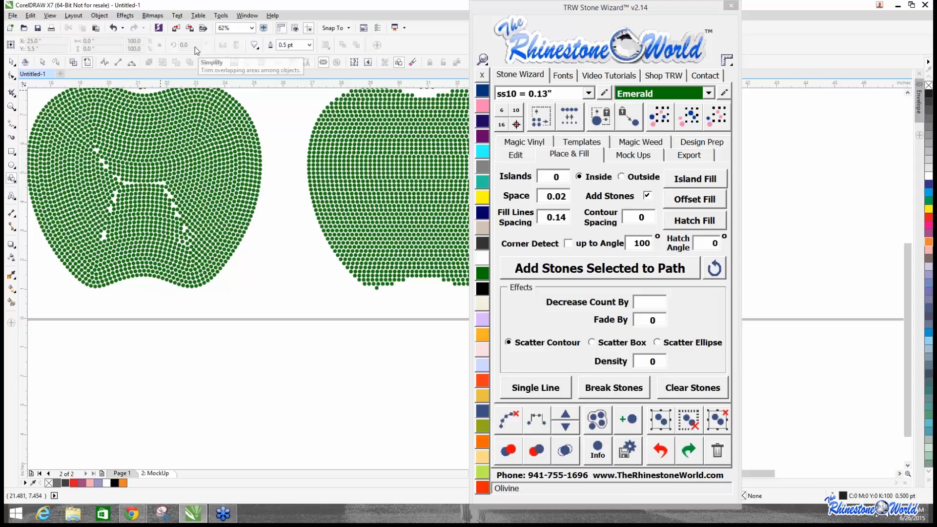
{"action": "left_click", "coordinate": [254, 45]}
{"action": "left_click", "coordinate": [272, 88]}
{"action": "left_click_drag", "start_coordinate": [124, 334], "coordinate": [310, 361]}
{"action": "left_click", "coordinate": [11, 62]}
{"action": "scroll", "coordinate": [308, 353], "scroll_direction": "down", "scroll_amount": 2}
{"action": "scroll", "coordinate": [403, 365], "scroll_direction": "up", "scroll_amount": 1}
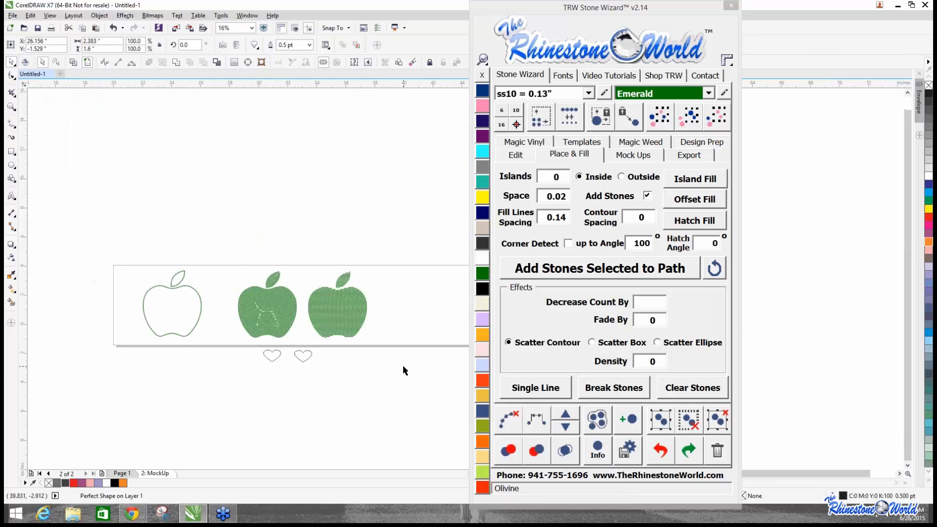
Place a third heart copy much farther along the row, select all three hearts and respace them evenly.
{"action": "left_click_drag", "start_coordinate": [247, 346], "coordinate": [433, 345]}
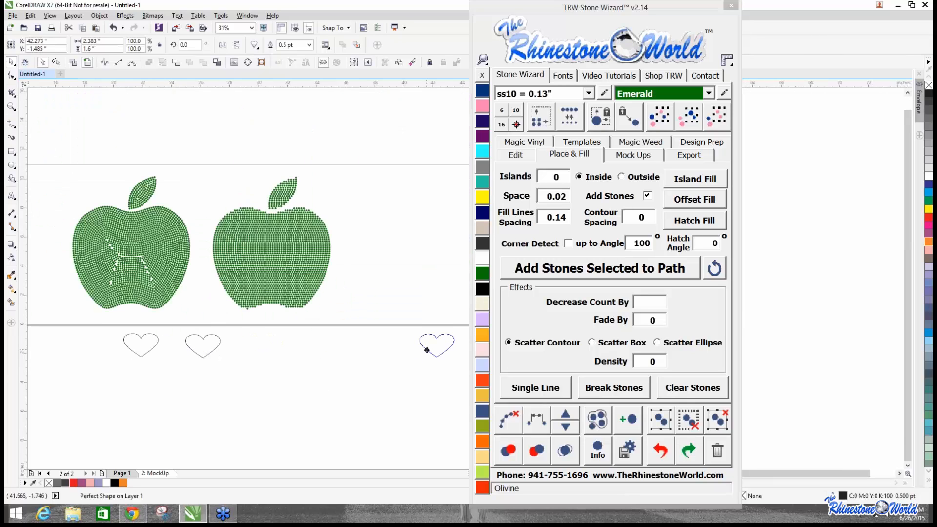
{"action": "left_click_drag", "start_coordinate": [85, 322], "coordinate": [464, 382]}
{"action": "left_click", "coordinate": [535, 423]}
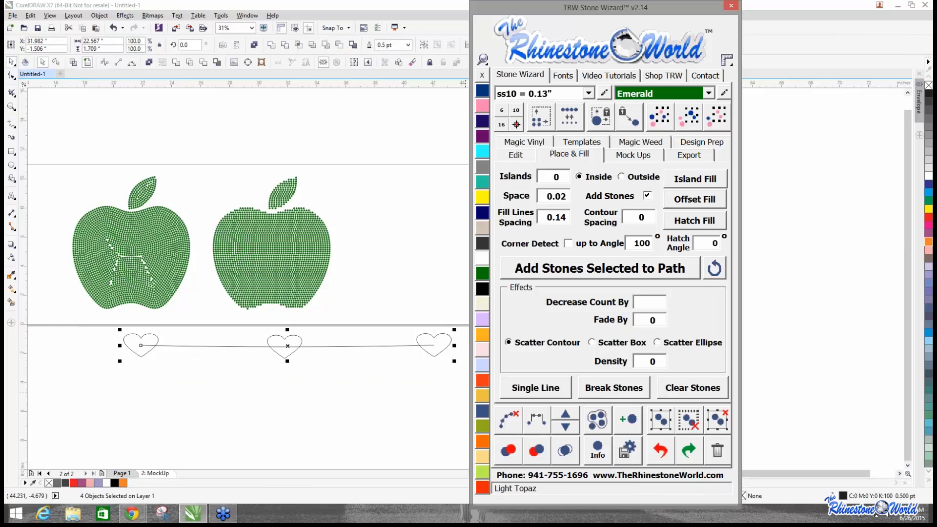